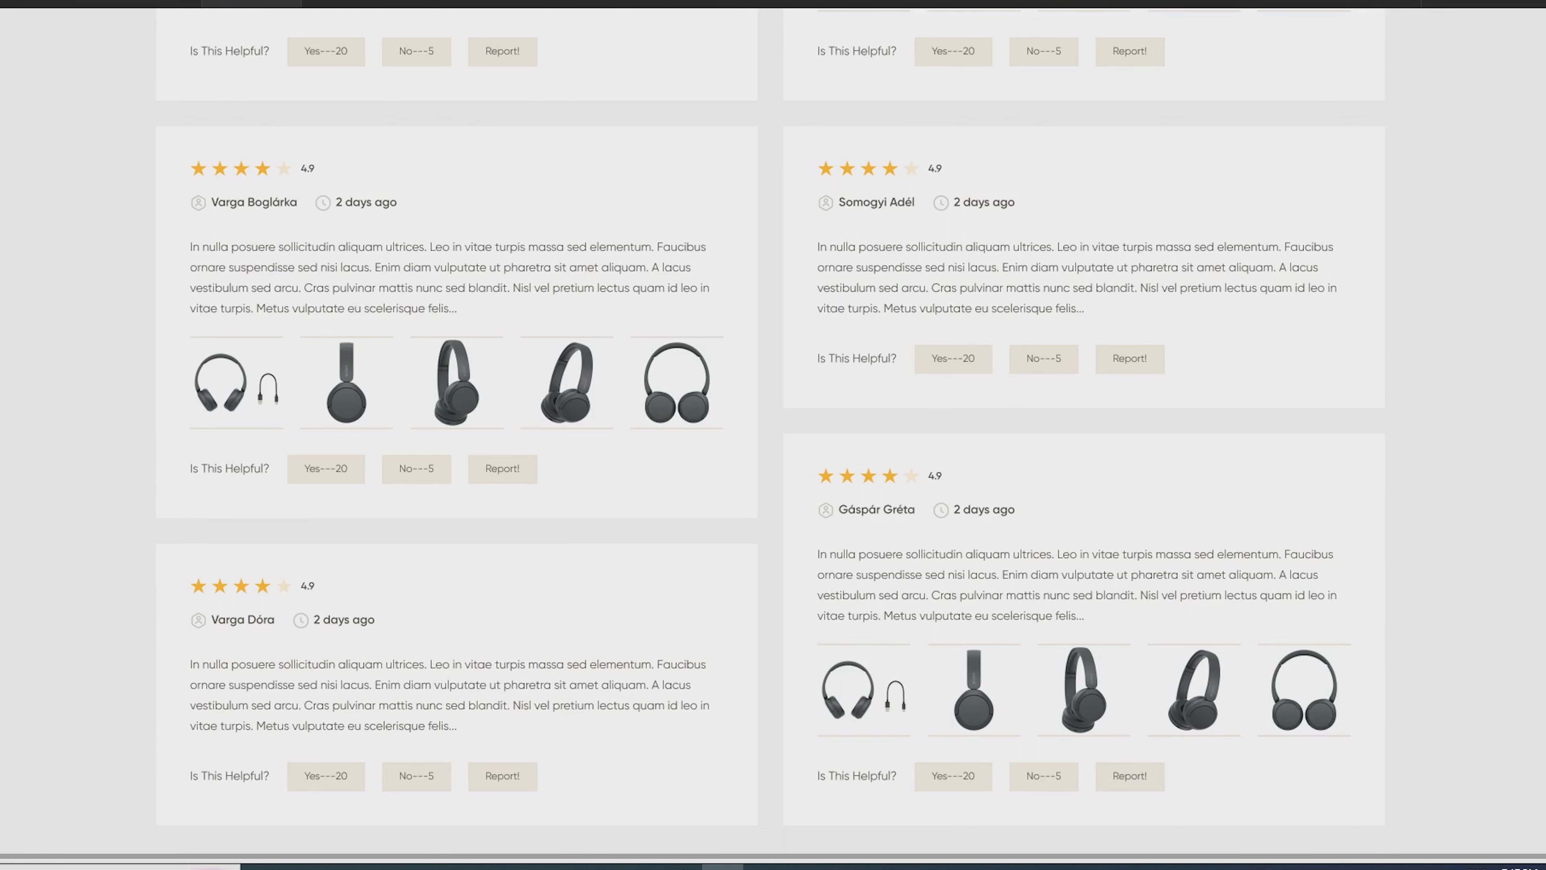
Add a text heading reading "Reviews" at the first column edge near the top of the Reviews frame
{"action": "scroll", "coordinate": [773, 435], "scroll_direction": "up", "scroll_amount": 10}
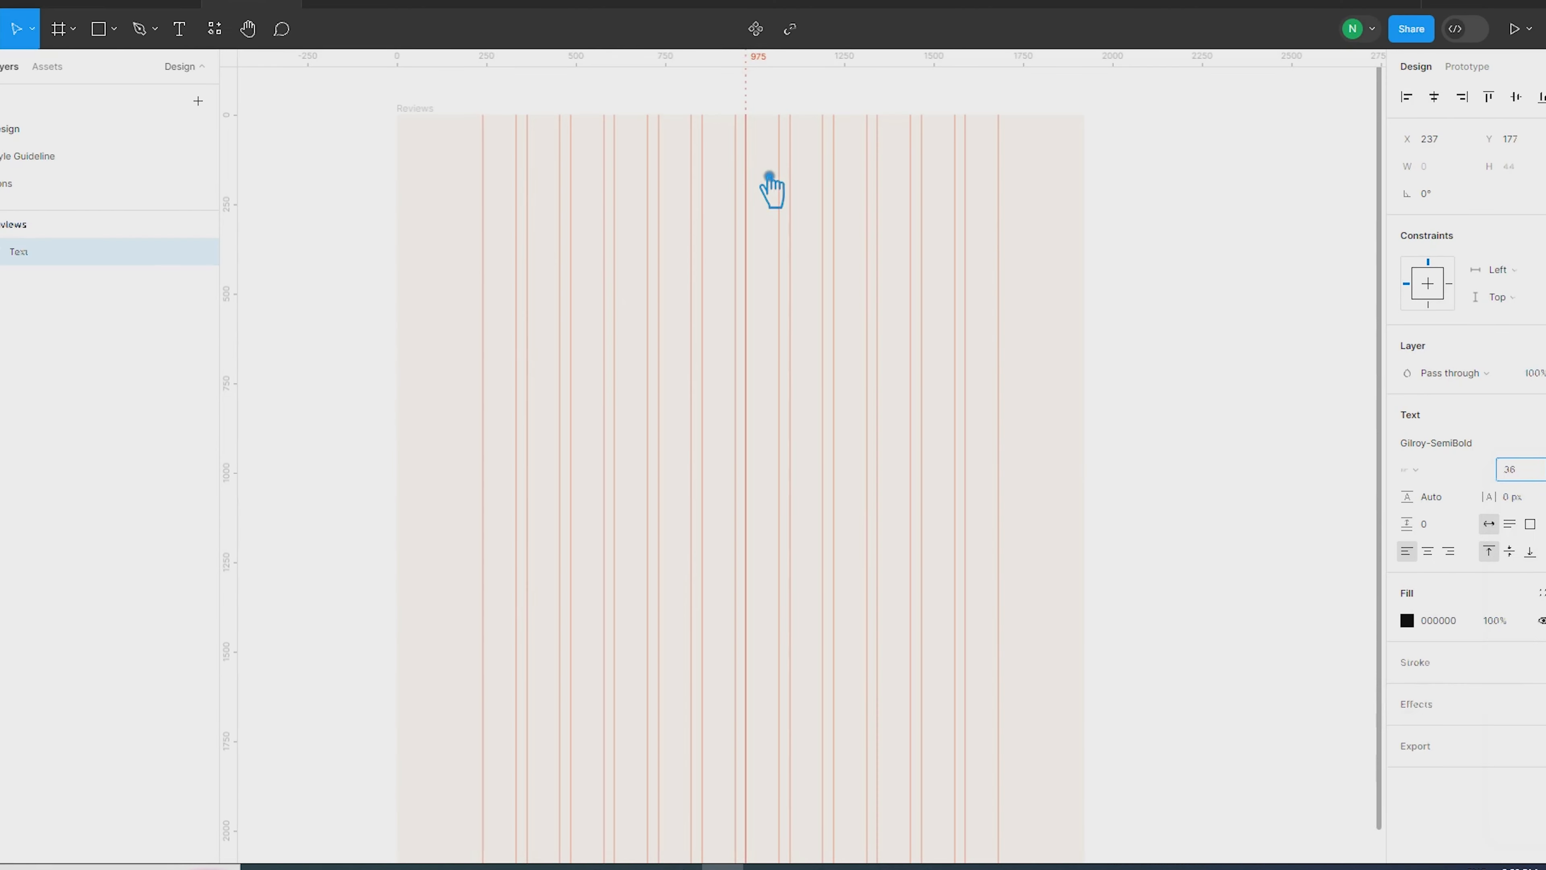
{"action": "left_click", "coordinate": [179, 28]}
{"action": "left_click", "coordinate": [484, 188]}
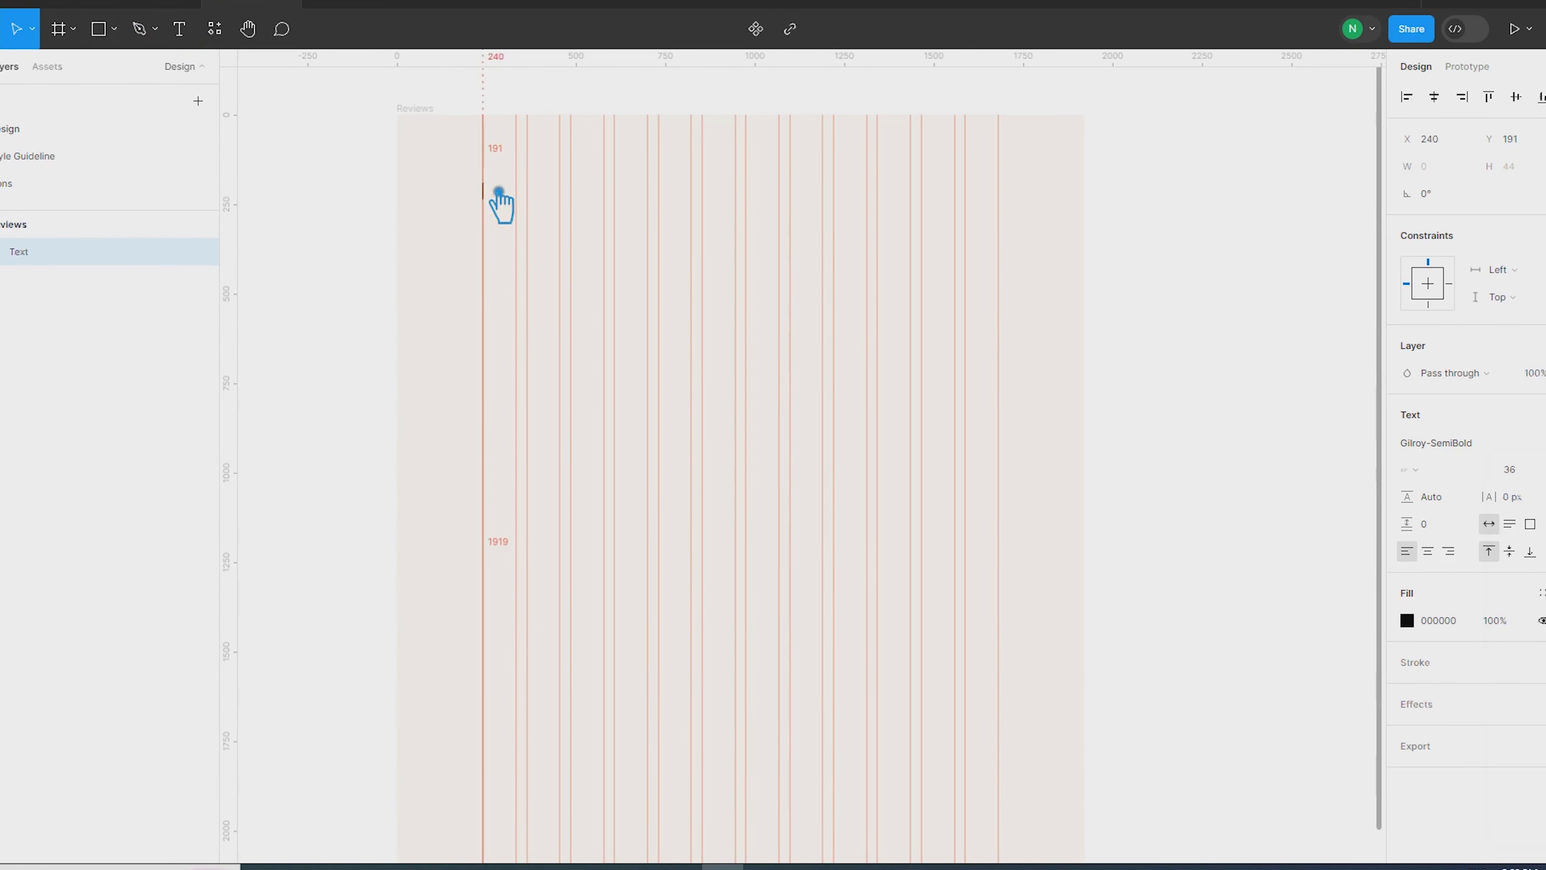
{"action": "key", "text": "Escape"}
{"action": "scroll", "coordinate": [359, 195], "scroll_direction": "up", "scroll_amount": 5}
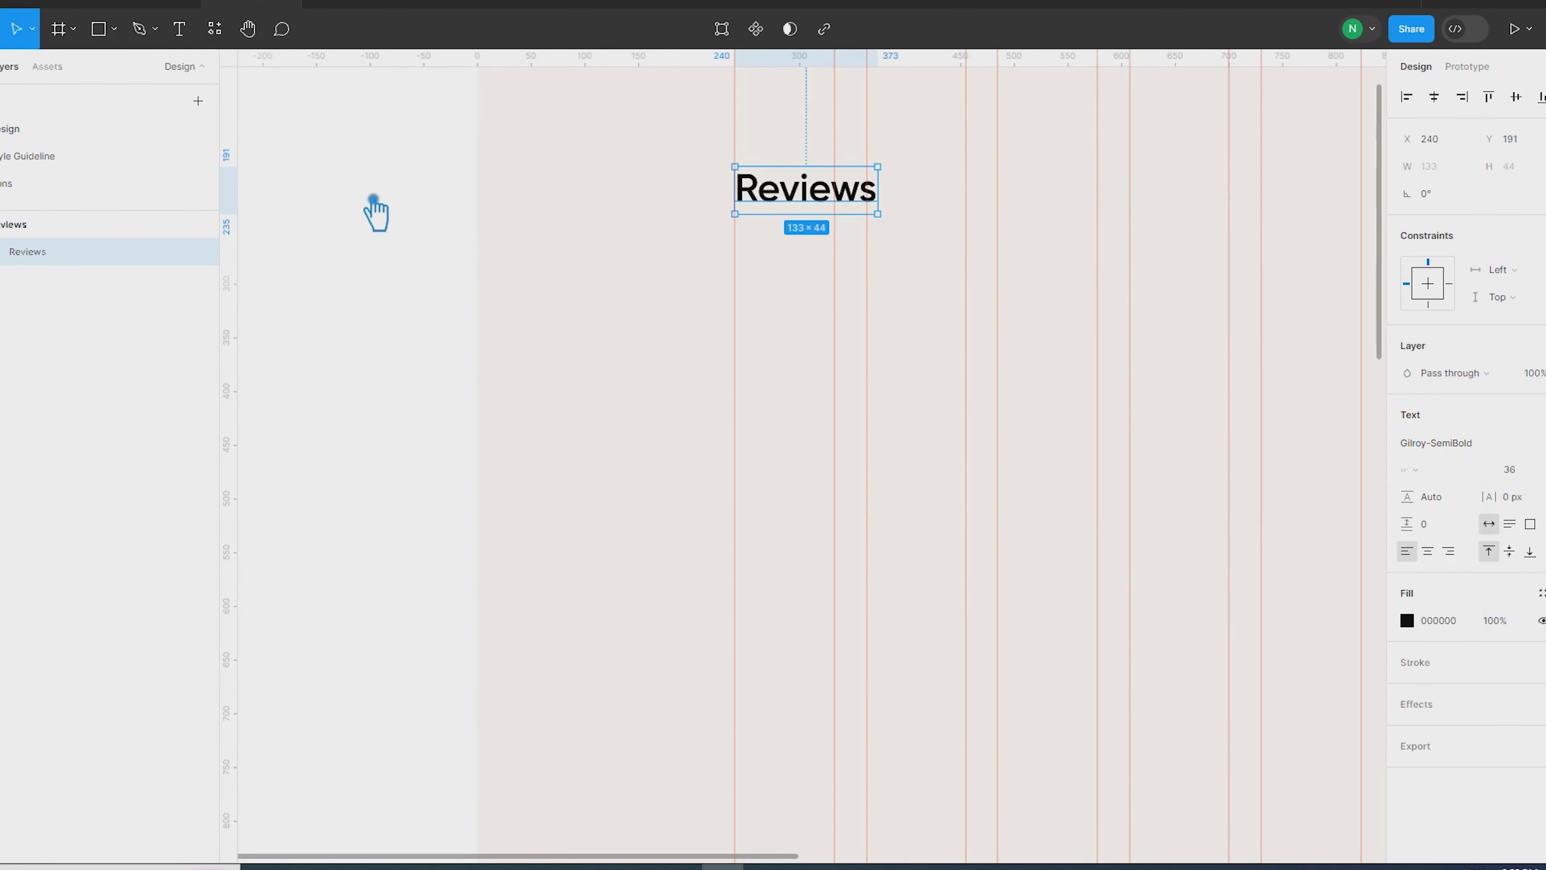
{"action": "scroll", "coordinate": [375, 213], "scroll_direction": "down", "scroll_amount": 2}
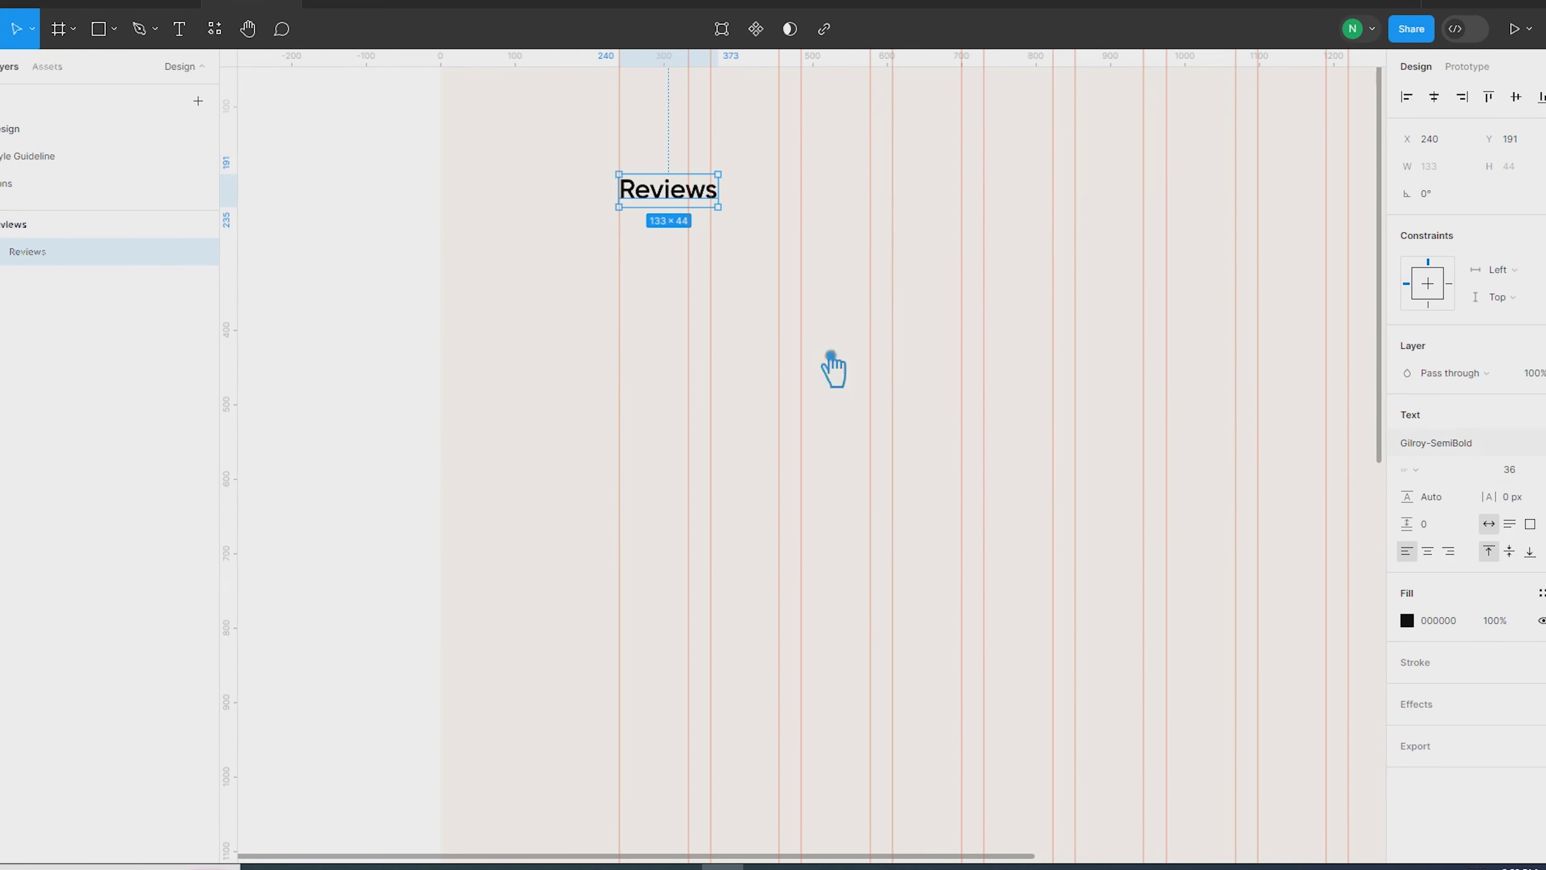
Set the Reviews heading's font to Gilroy-Bold
{"action": "left_click", "coordinate": [1457, 449]}
{"action": "scroll", "coordinate": [1315, 640], "scroll_direction": "up", "scroll_amount": 5}
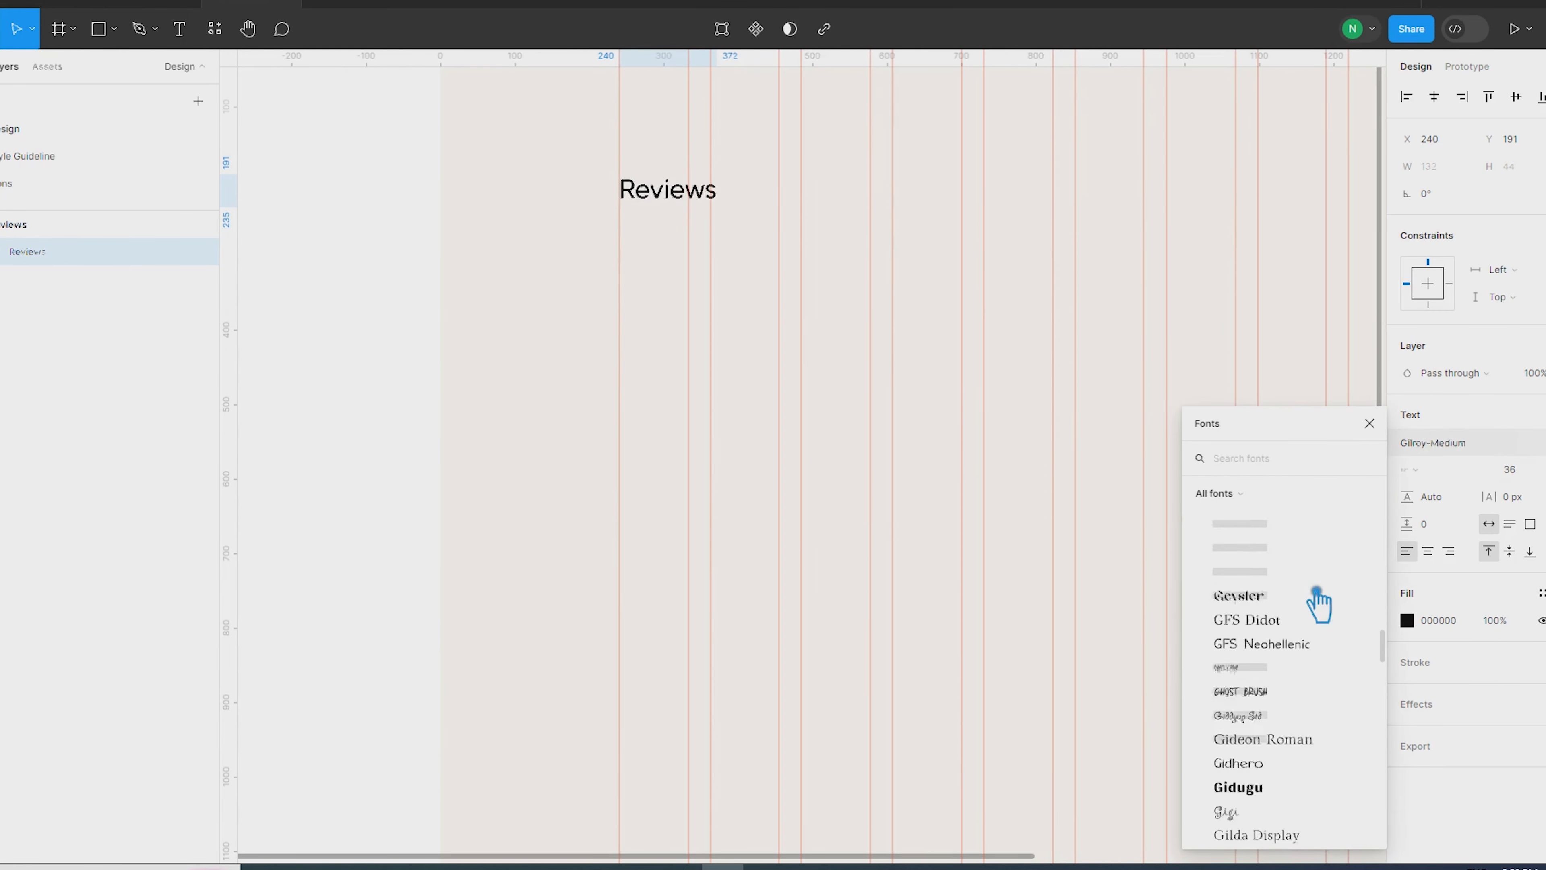
{"action": "scroll", "coordinate": [1315, 603], "scroll_direction": "down", "scroll_amount": 3}
{"action": "left_click", "coordinate": [1336, 752]}
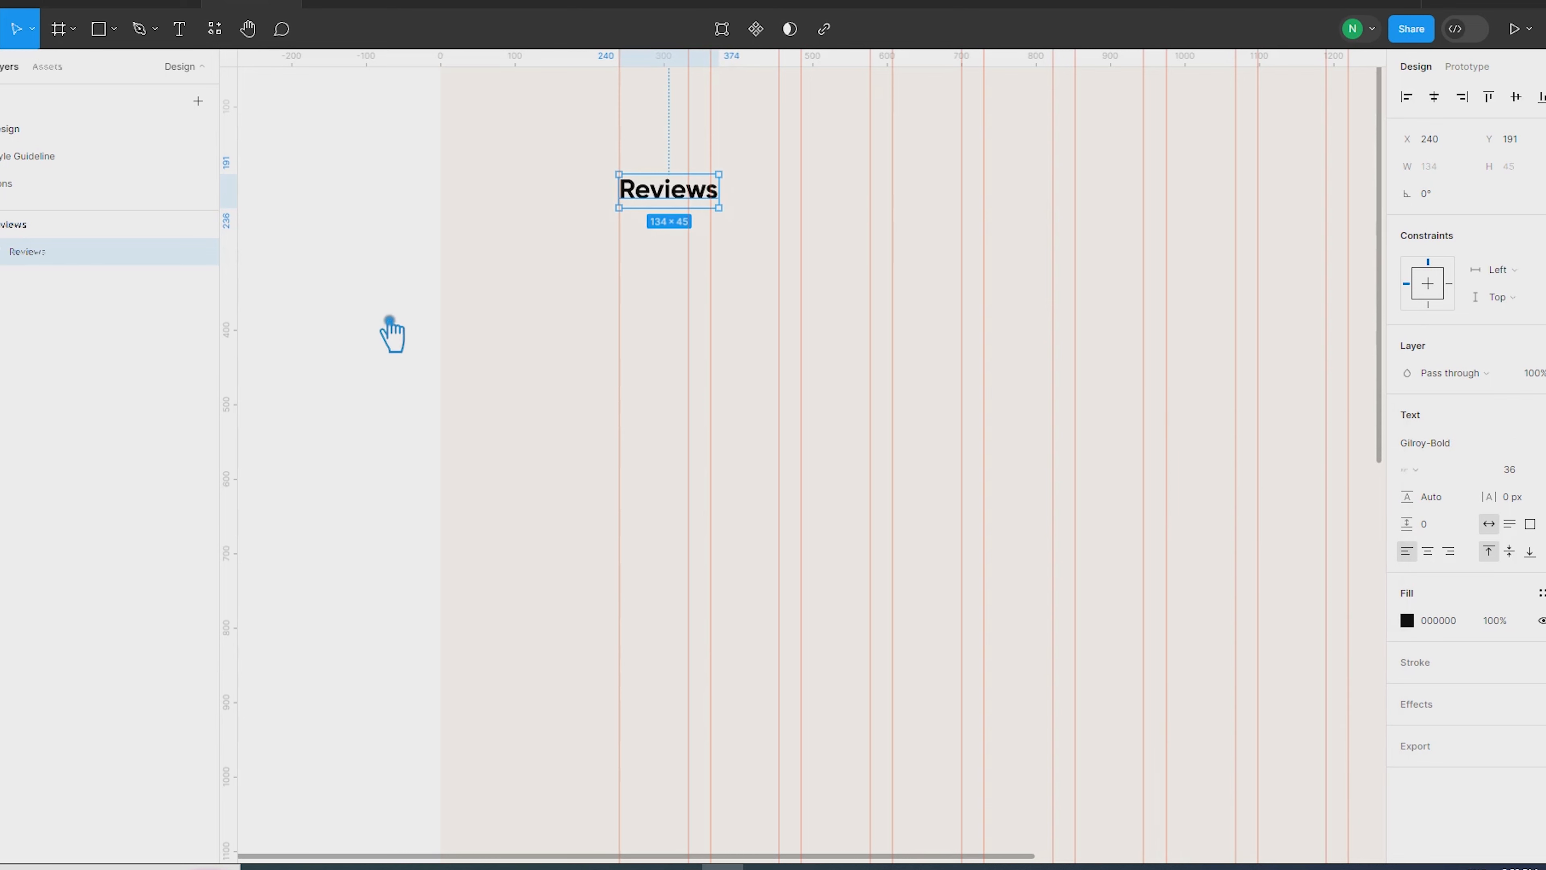
Set the Reviews heading's fill to the dark grey 53504A
{"action": "left_click", "coordinate": [1407, 622]}
{"action": "left_click", "coordinate": [1206, 658]}
{"action": "left_click", "coordinate": [946, 420]}
{"action": "left_click_drag", "start_coordinate": [1219, 466], "coordinate": [1219, 563]}
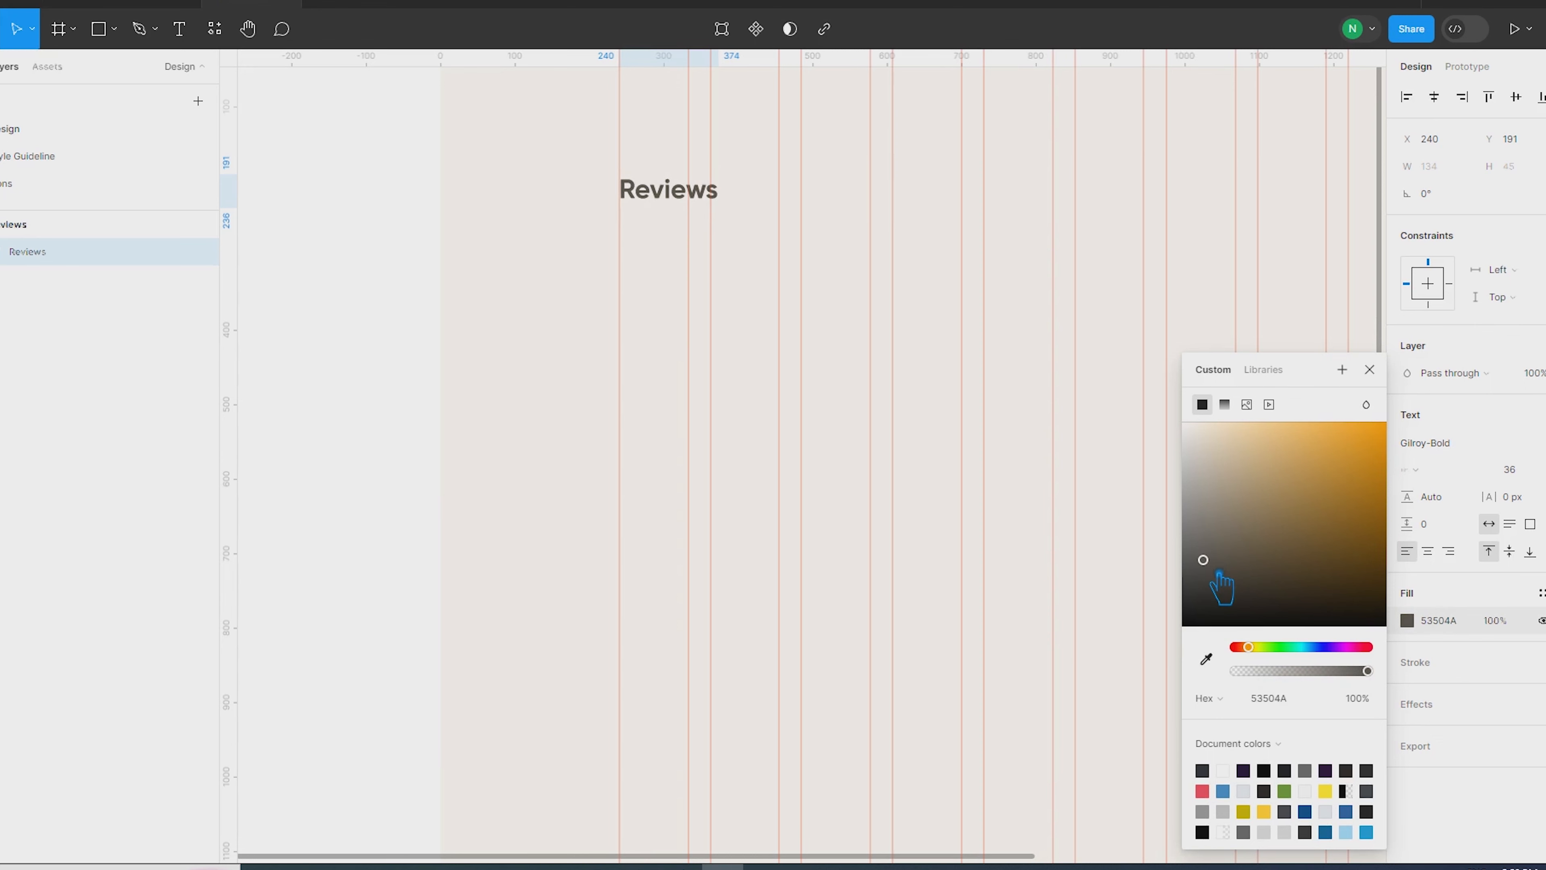
{"action": "left_click", "coordinate": [347, 334]}
Move the Reviews heading up until it sits 120 px below the frame's top edge
{"action": "scroll", "coordinate": [347, 334], "scroll_direction": "down", "scroll_amount": 4}
{"action": "left_click", "coordinate": [494, 264]}
{"action": "key", "text": "alt"}
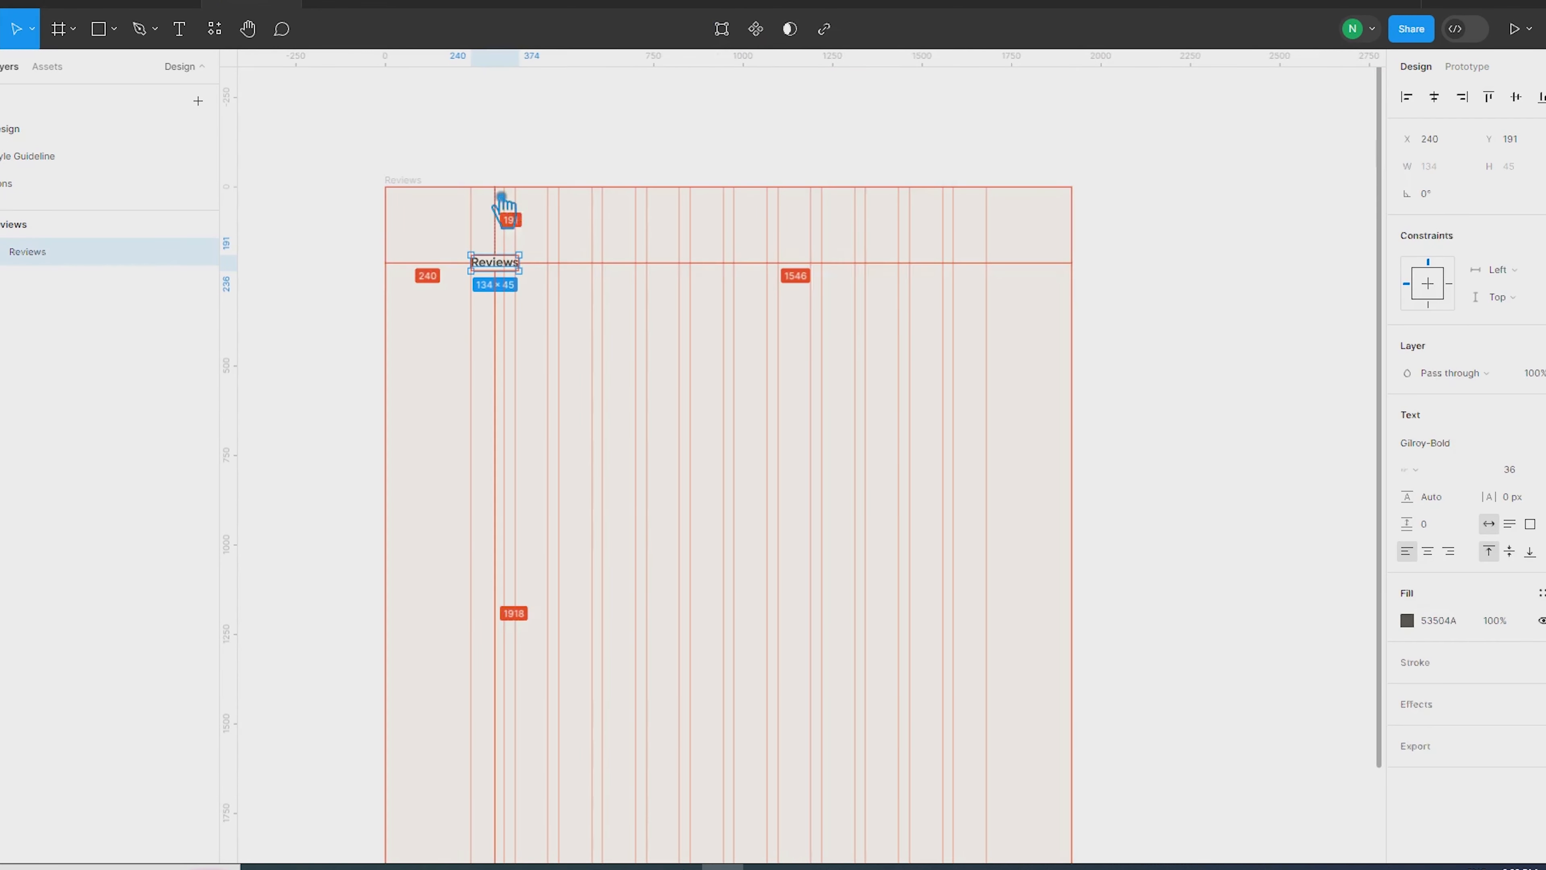
{"action": "key", "text": "shift+Up"}
{"action": "key", "text": "Up"}
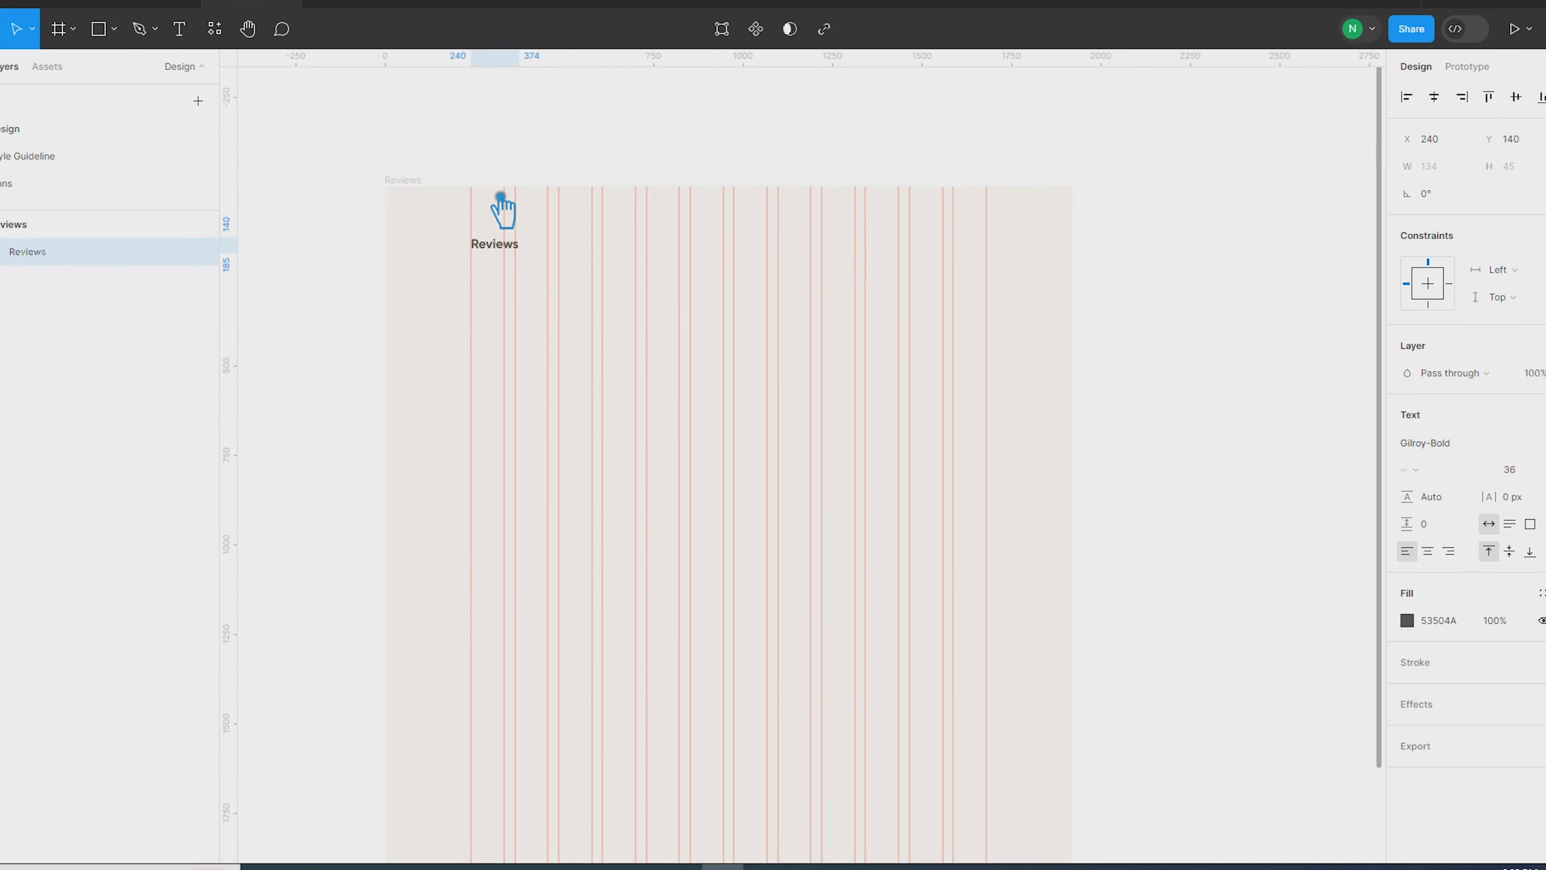
{"action": "left_click", "coordinate": [551, 142]}
{"action": "left_click_drag", "start_coordinate": [573, 154], "coordinate": [658, 161]}
Draw a horizontal line about 93 px long under the Reviews heading, starting at its first column edge
{"action": "scroll", "coordinate": [618, 107], "scroll_direction": "up", "scroll_amount": 2}
{"action": "scroll", "coordinate": [676, 202], "scroll_direction": "down", "scroll_amount": 1}
{"action": "left_click", "coordinate": [114, 28]}
{"action": "left_click", "coordinate": [61, 86]}
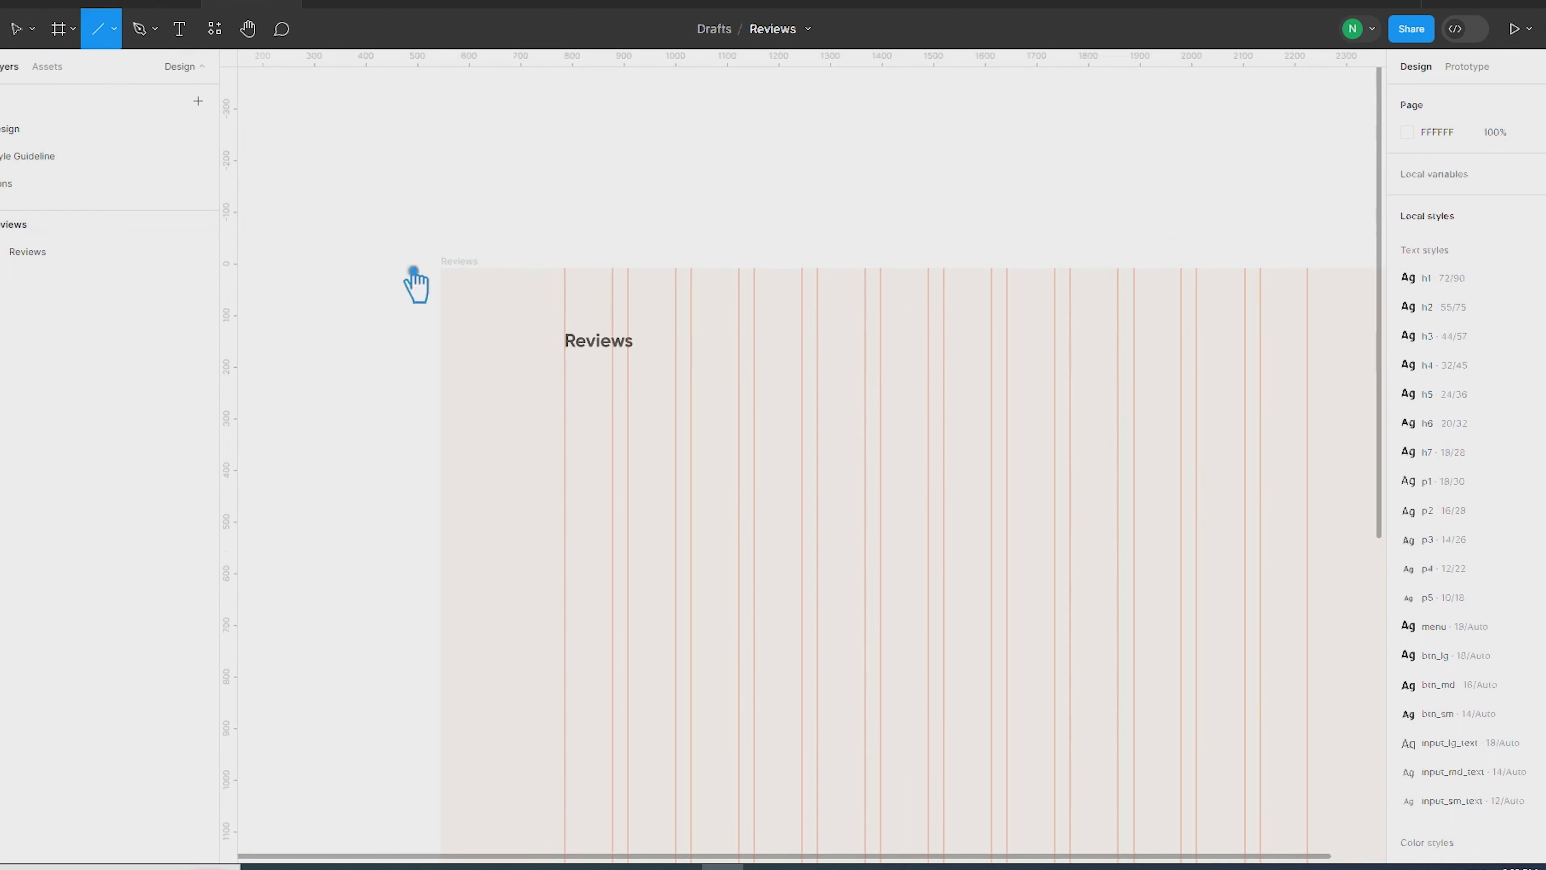
{"action": "mouse_move", "coordinate": [581, 368]}
{"action": "left_mouse_down"}
{"action": "mouse_move", "coordinate": [677, 380]}
{"action": "mouse_move", "coordinate": [627, 380]}
{"action": "left_mouse_up"}
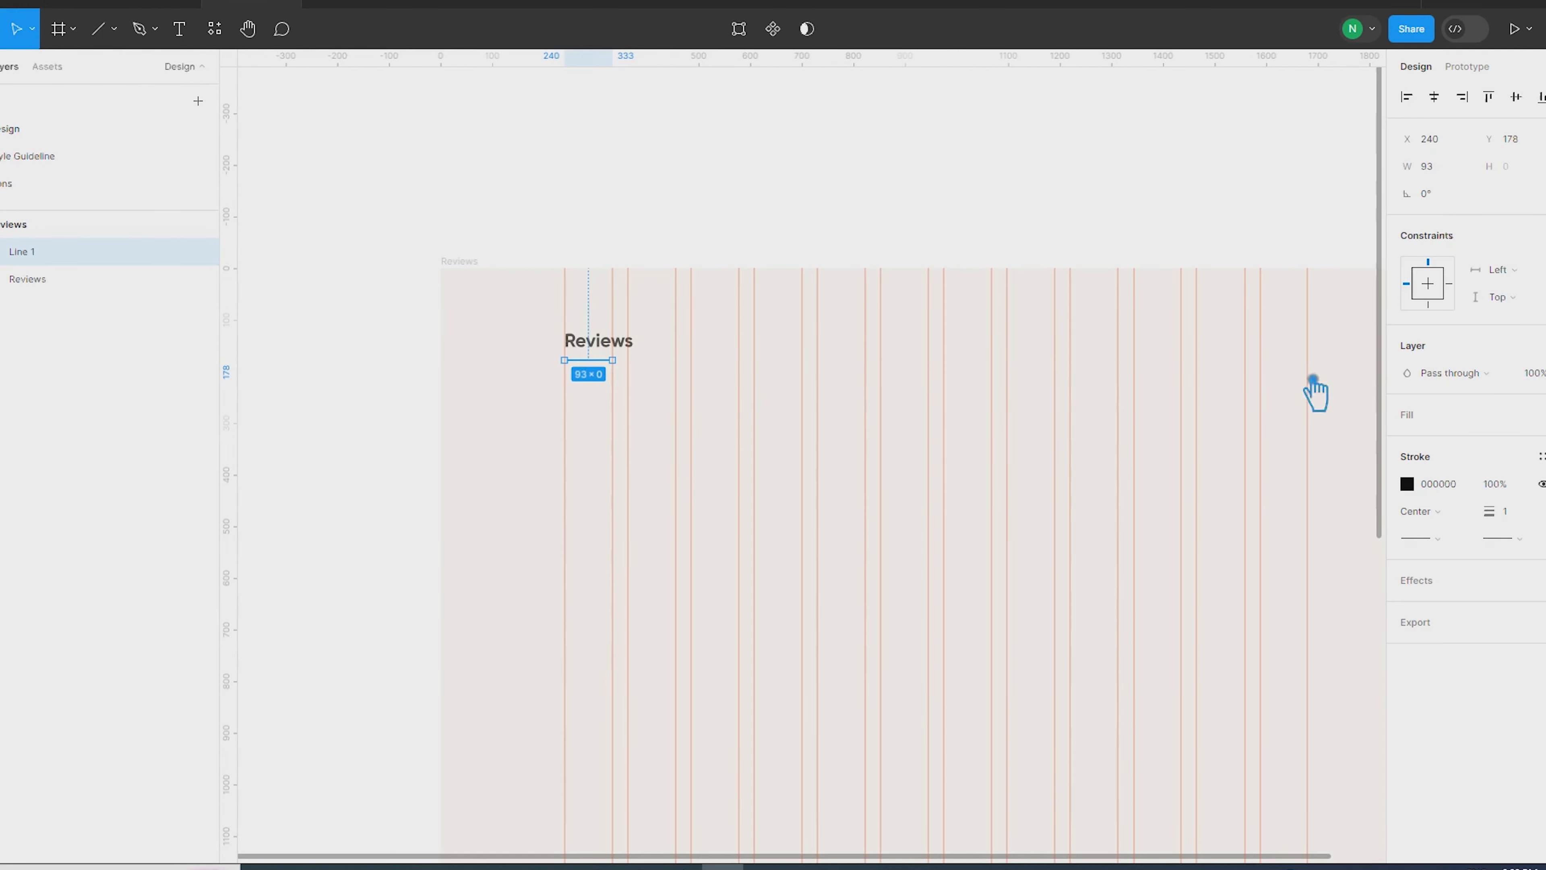
Give the line a stroke weight of 2 and the heading's colour 53504A
{"action": "left_click", "coordinate": [1527, 514]}
{"action": "left_click", "coordinate": [1406, 483]}
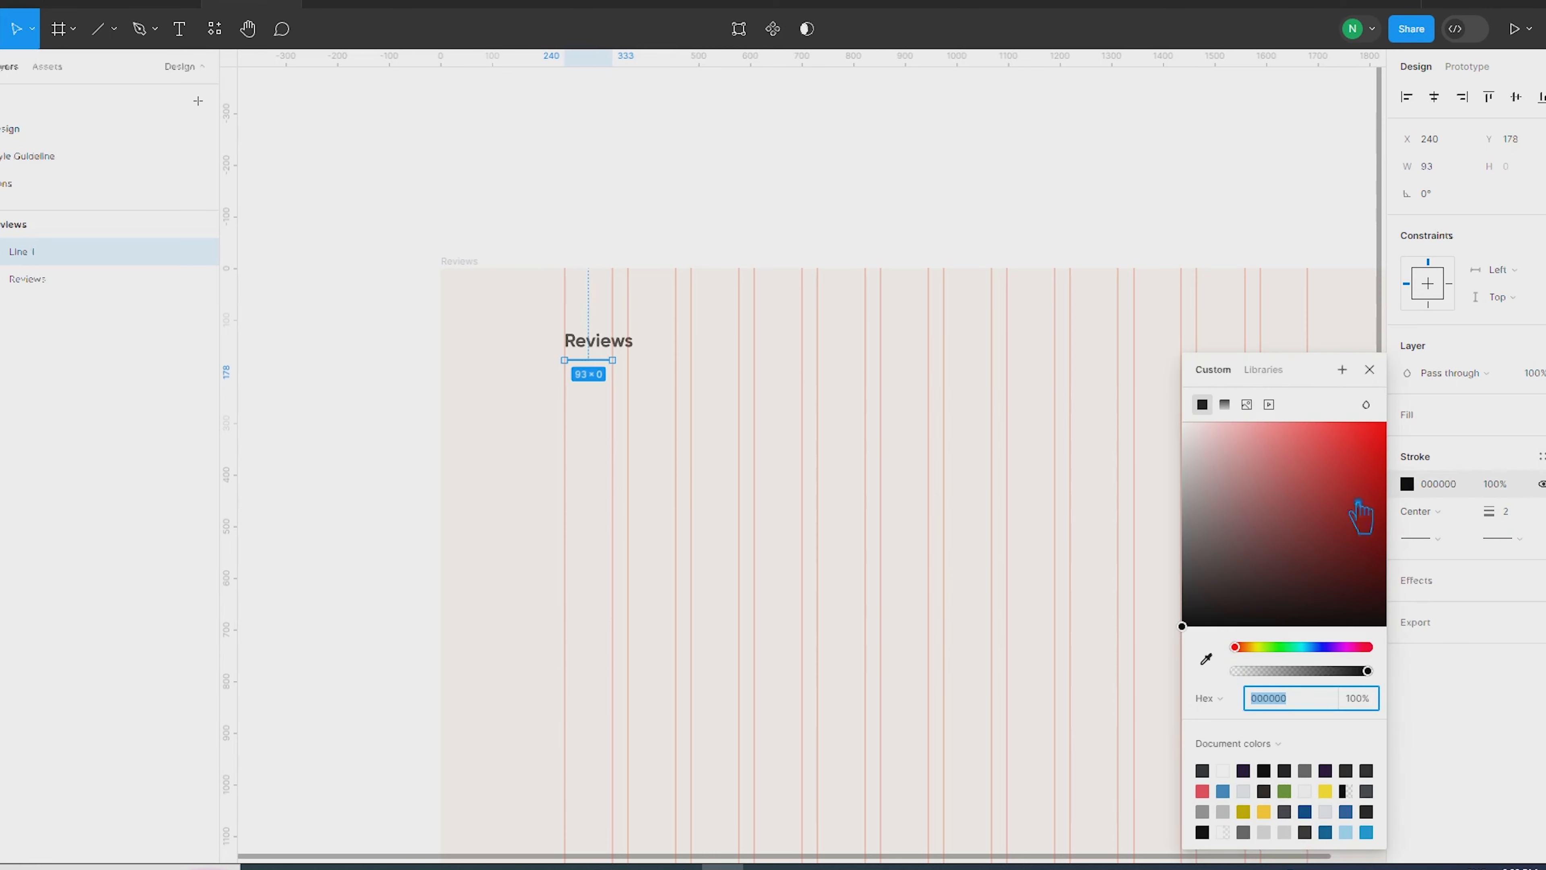
{"action": "left_click", "coordinate": [1205, 658]}
{"action": "left_click", "coordinate": [583, 350]}
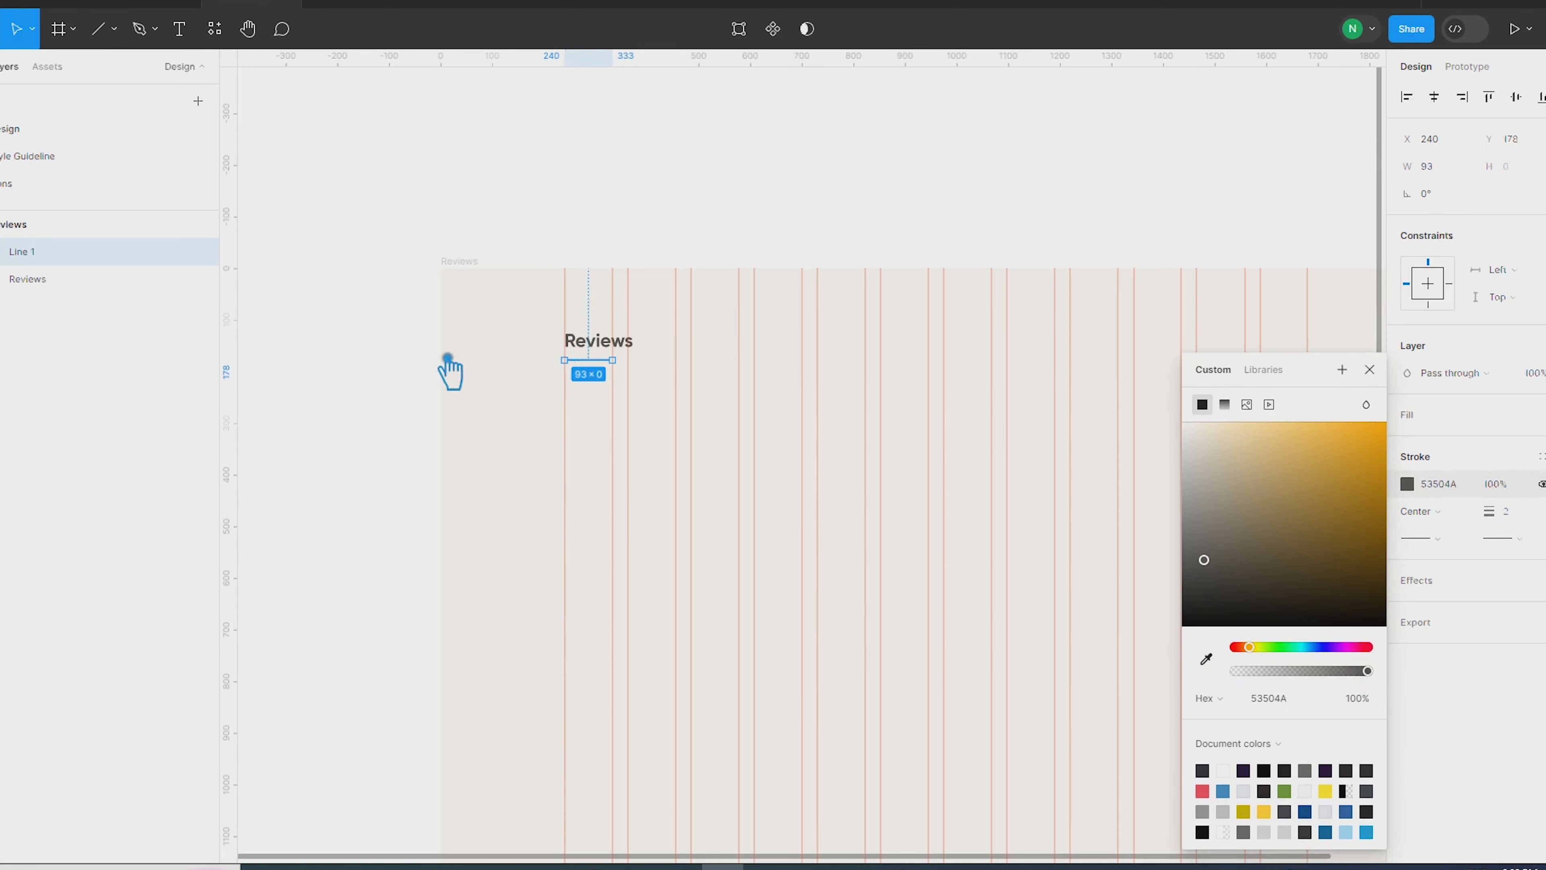
{"action": "left_click", "coordinate": [449, 369]}
Combine the Reviews heading and its line into a vertical auto layout with 10 px spacing
{"action": "left_click", "coordinate": [594, 359]}
{"action": "left_click", "coordinate": [597, 350], "text": "shift"}
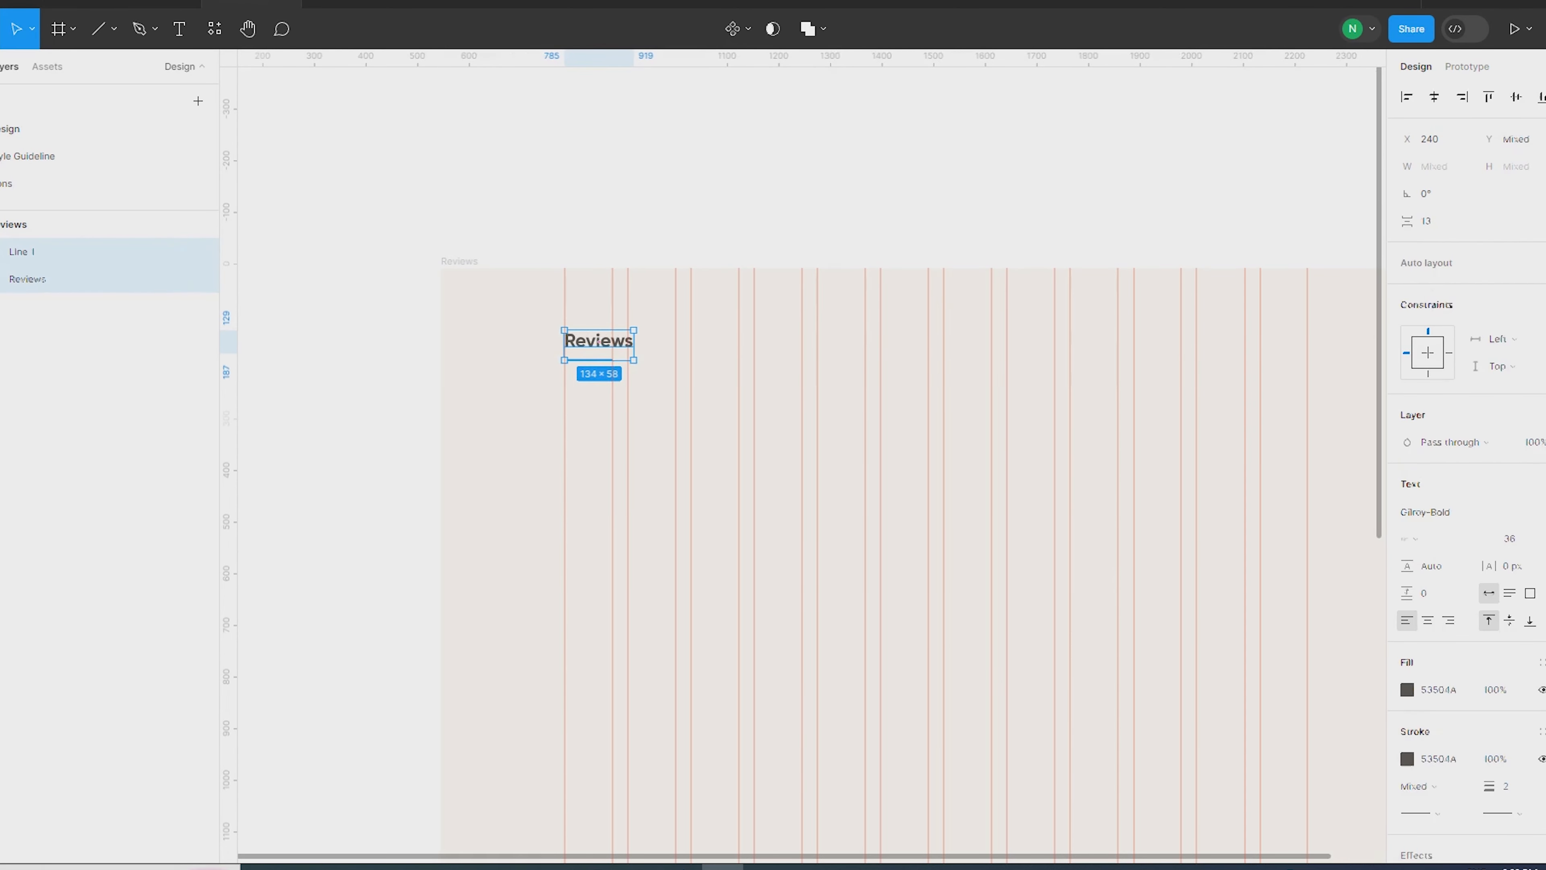
{"action": "key", "text": "Return"}
{"action": "key", "text": "shift+a"}
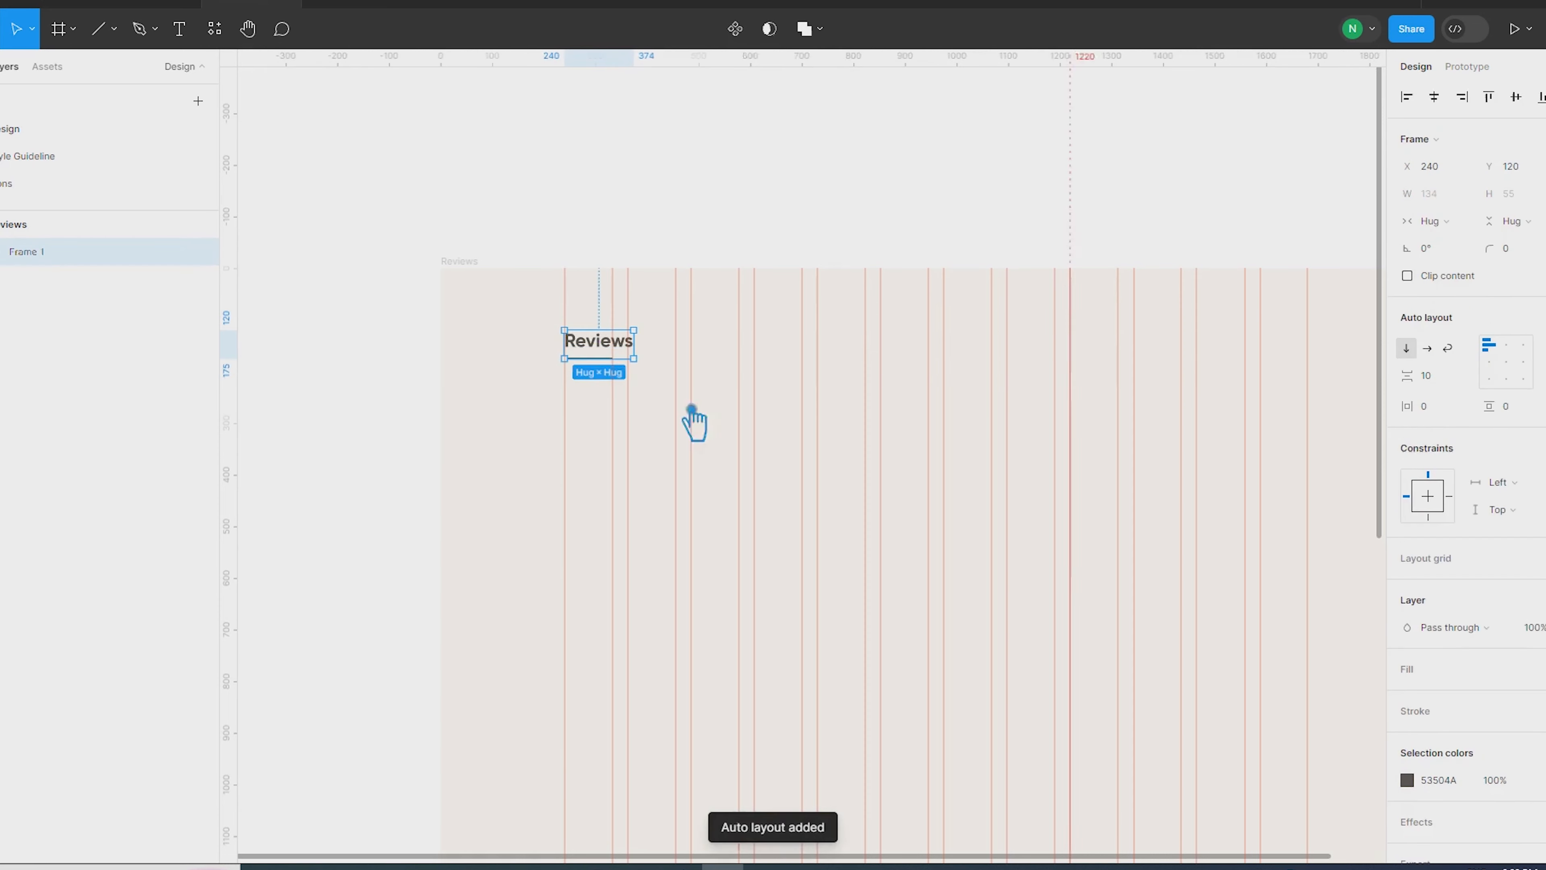
{"action": "left_click", "coordinate": [449, 439]}
Lengthen the line under the Reviews heading to 215 px so it spans two grid columns
{"action": "left_click", "coordinate": [599, 351], "text": "ctrl"}
{"action": "left_click", "coordinate": [470, 412], "text": "ctrl"}
{"action": "left_click", "coordinate": [469, 413]}
{"action": "left_click", "coordinate": [595, 360], "text": "ctrl"}
{"action": "left_click_drag", "start_coordinate": [625, 370], "coordinate": [689, 363]}
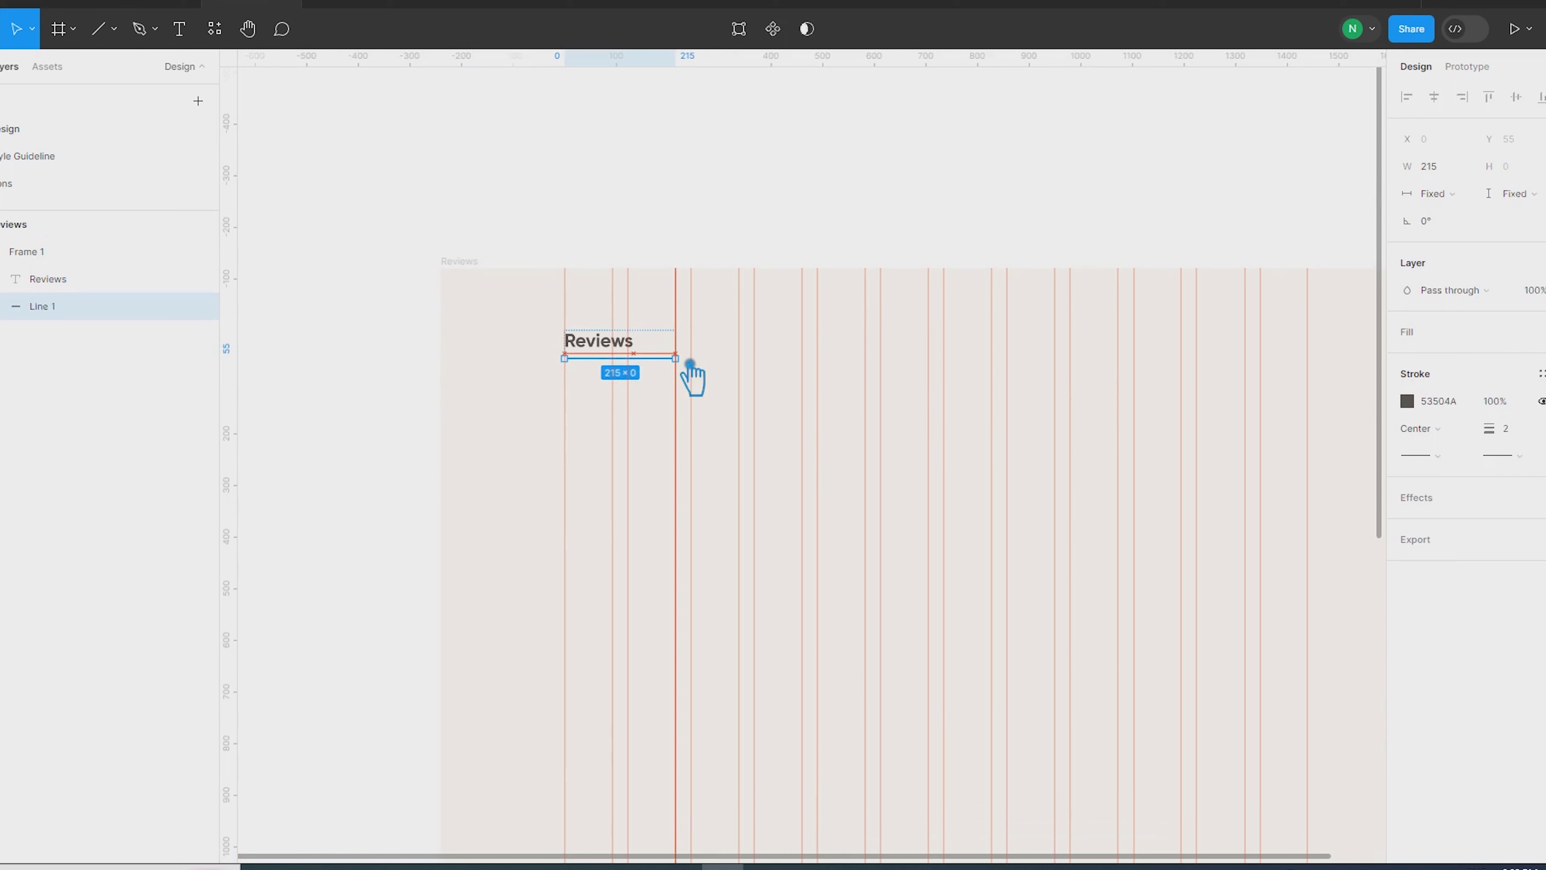
{"action": "left_click", "coordinate": [359, 360]}
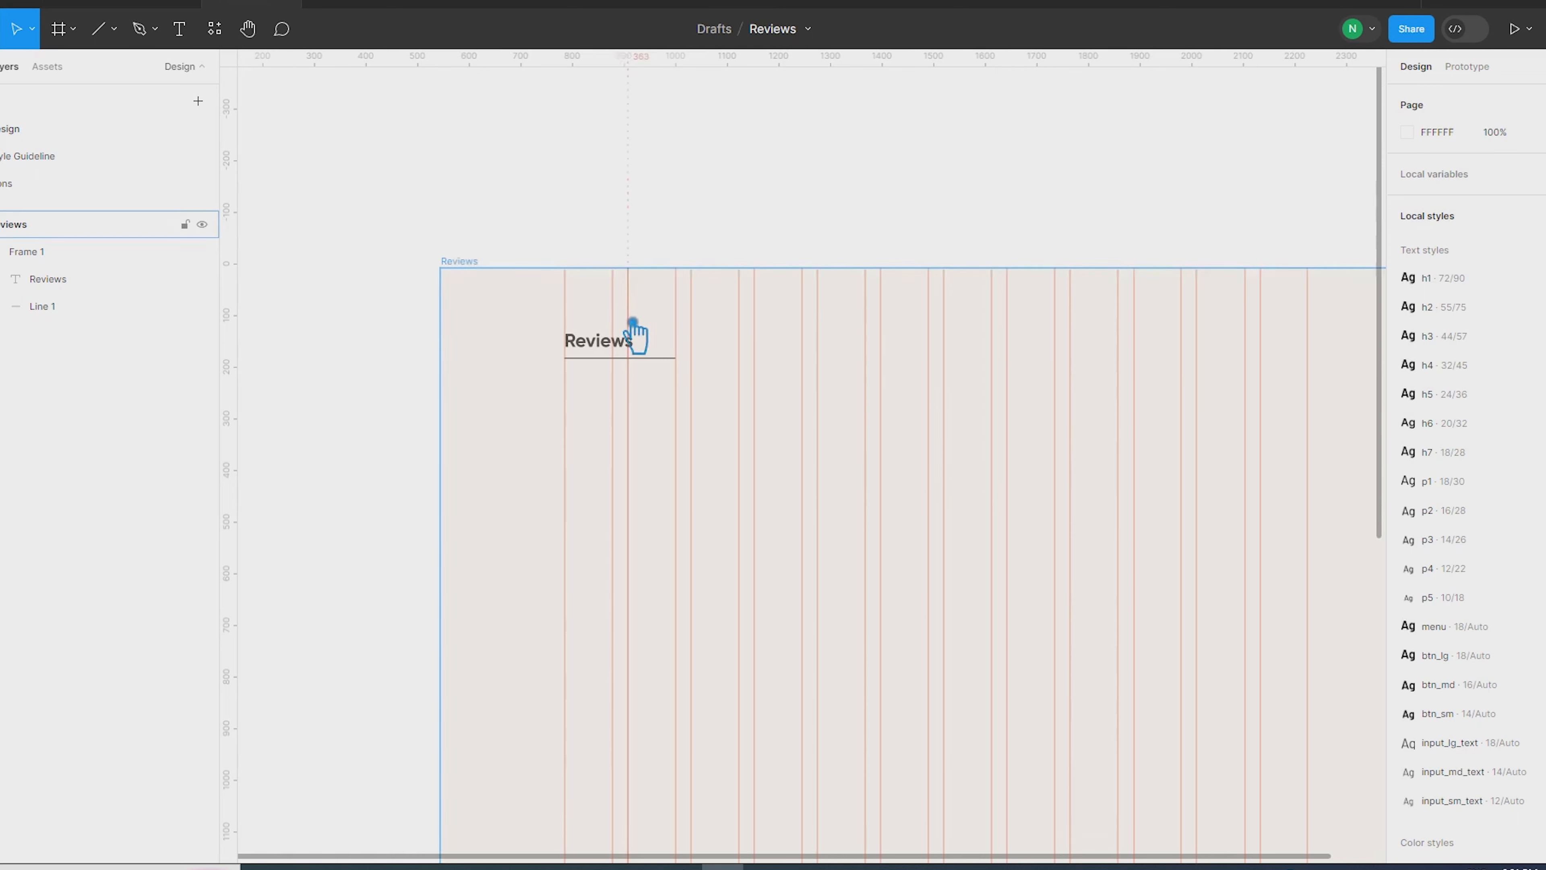
Add a size 24 text reading "Total 10 Reviews" below the heading's line
{"action": "left_click", "coordinate": [179, 29]}
{"action": "left_click", "coordinate": [583, 412]}
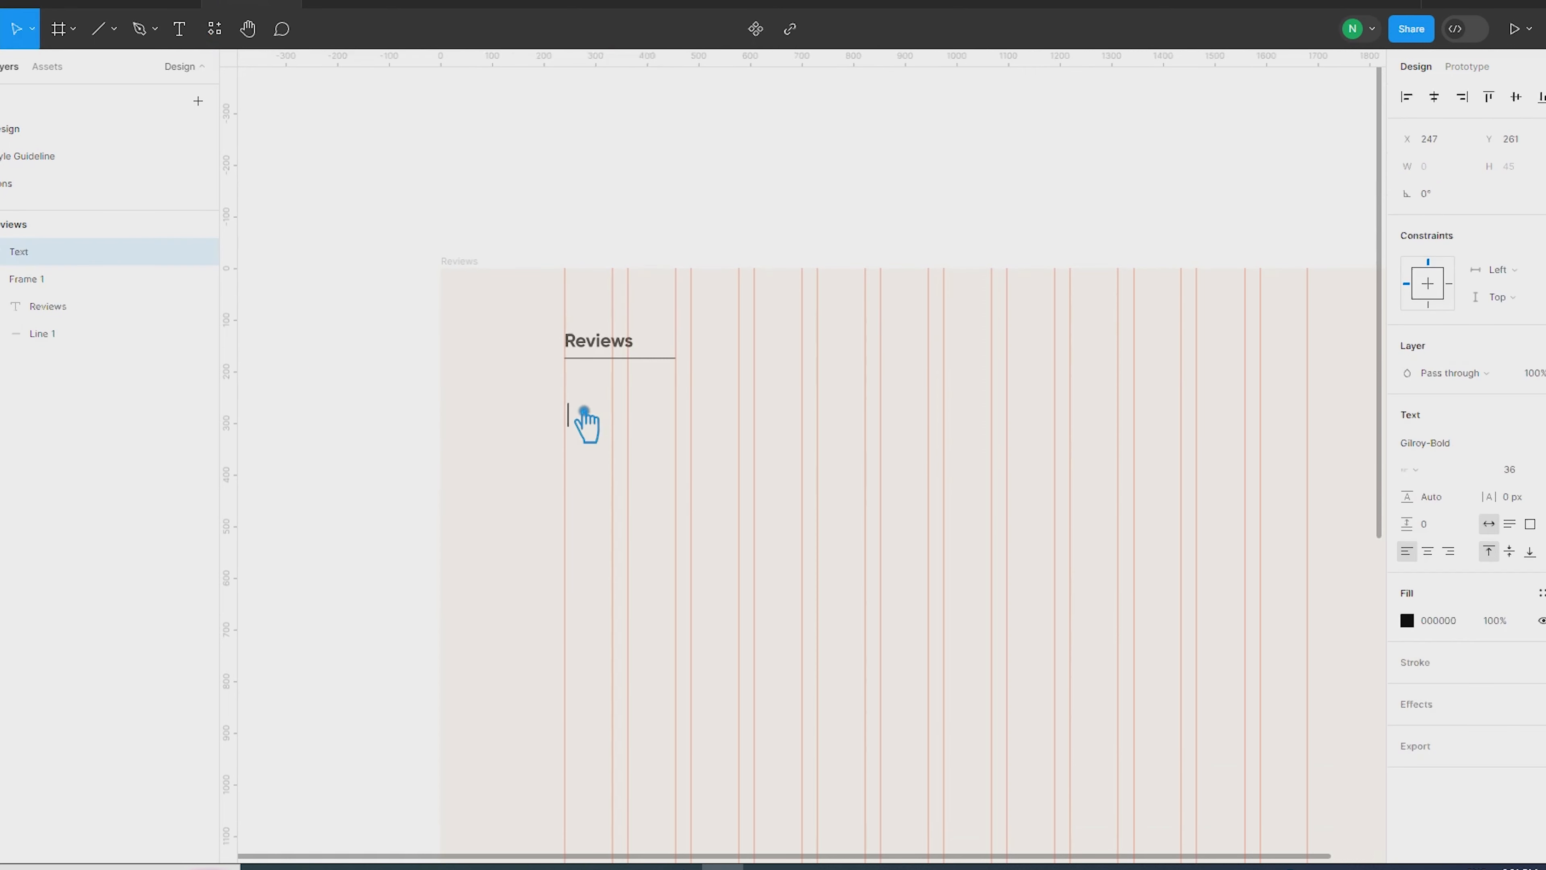
{"action": "left_click", "coordinate": [1531, 469]}
{"action": "left_click", "coordinate": [1519, 443]}
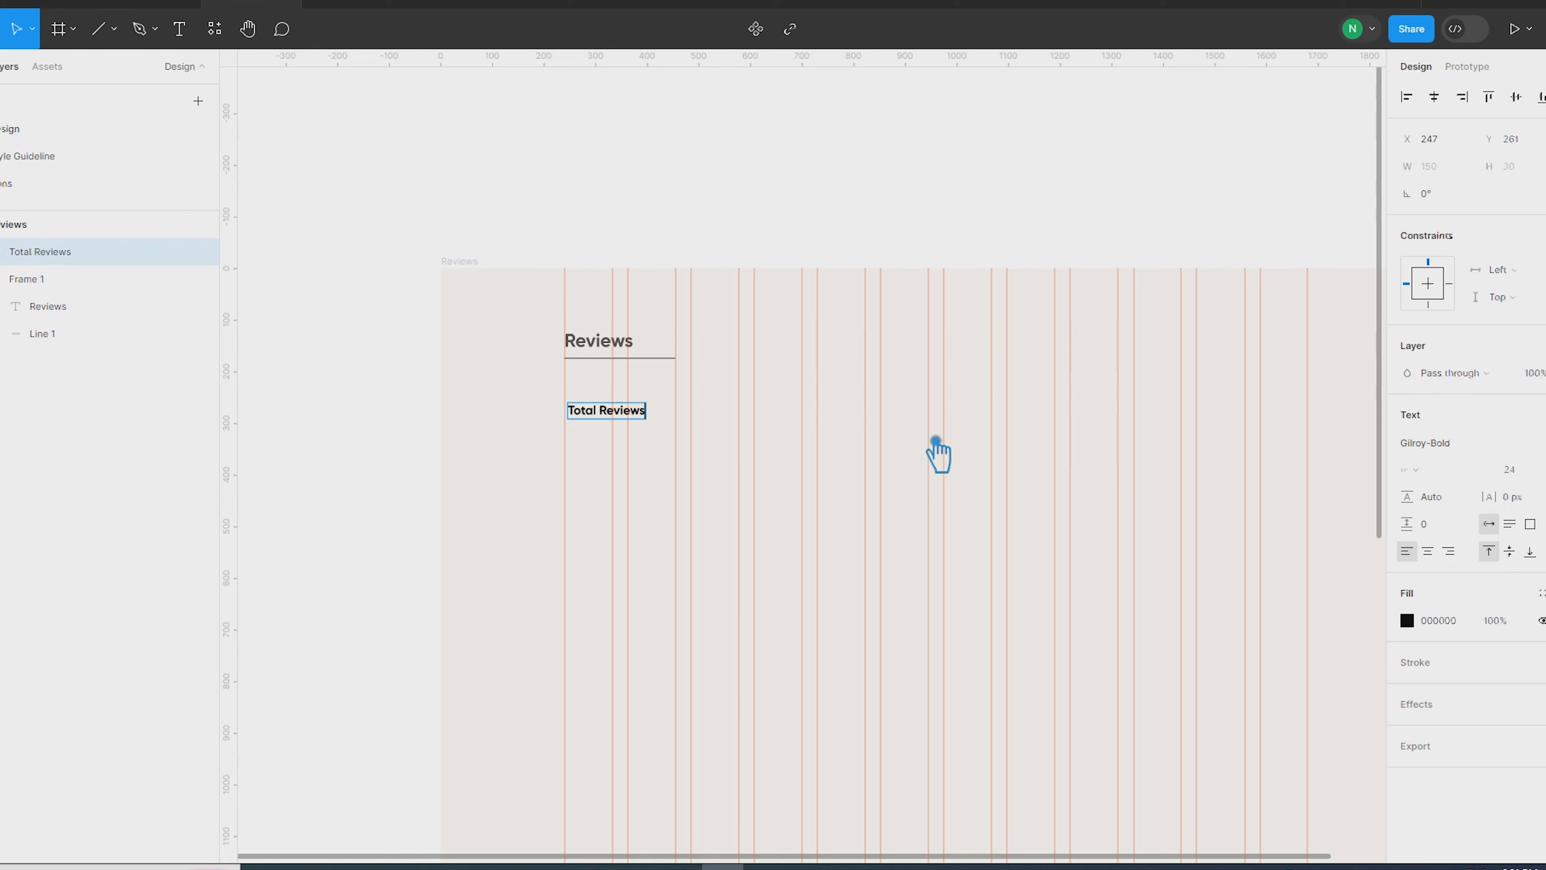
{"action": "key", "text": "Escape"}
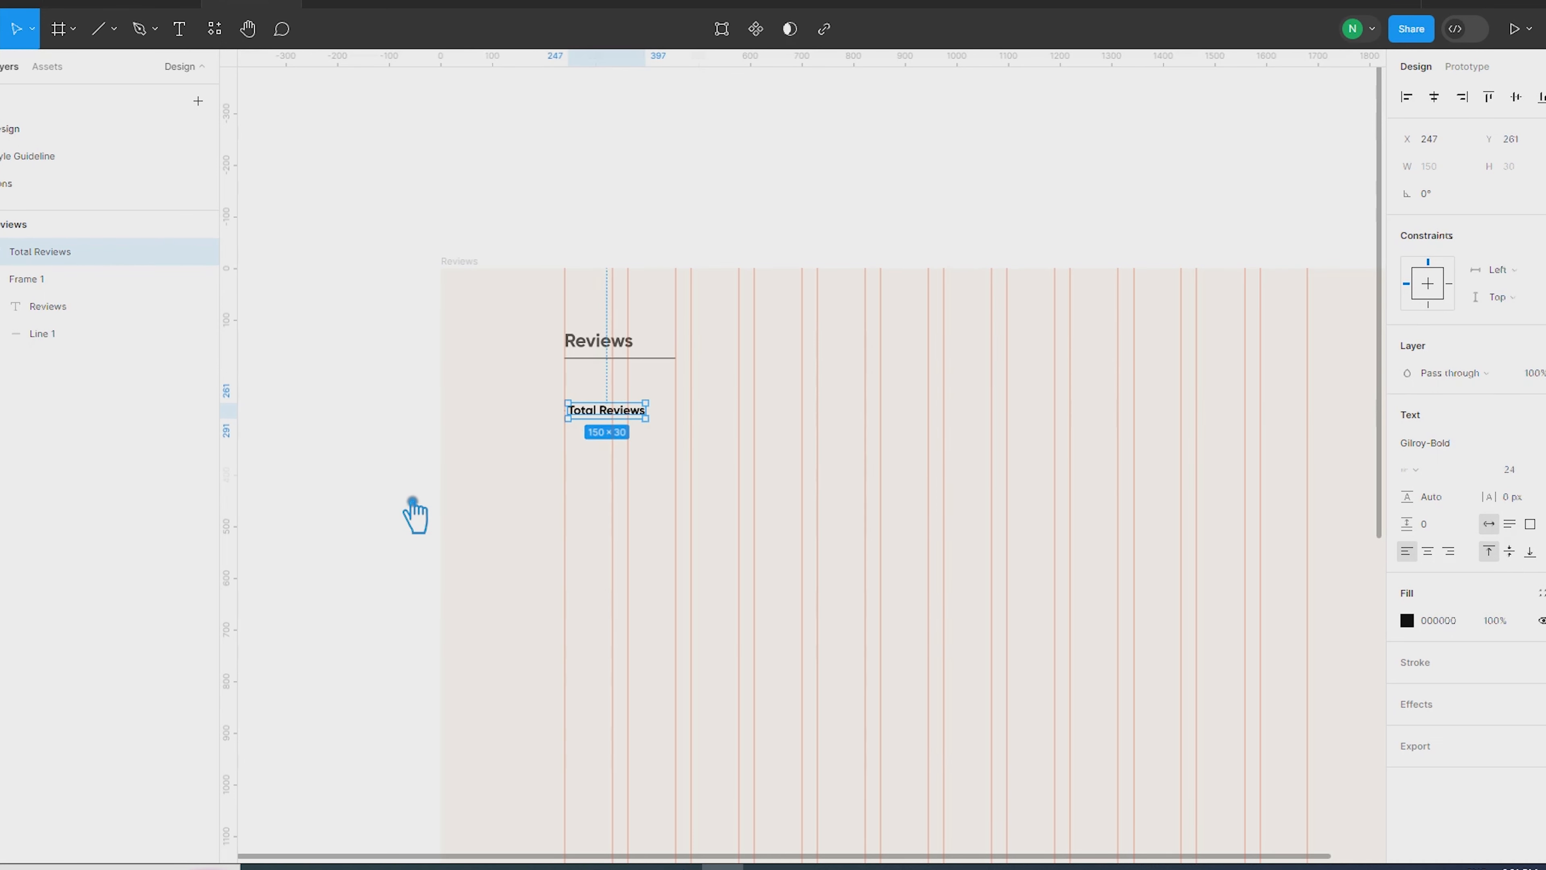
{"action": "double_click", "coordinate": [616, 419]}
{"action": "type", "text": "10"}
{"action": "key", "text": "Escape"}
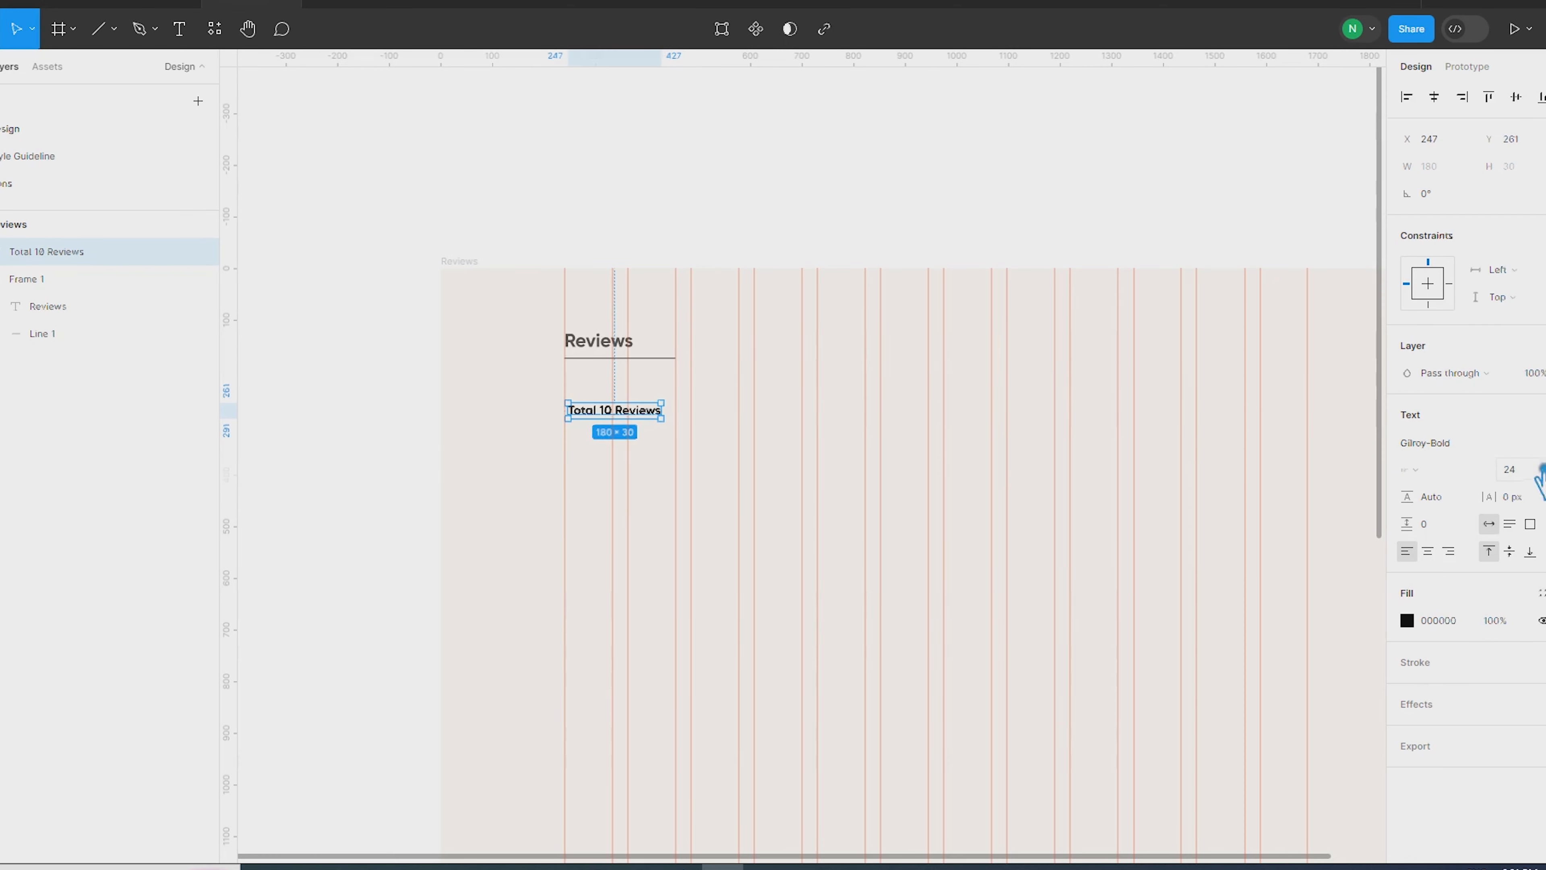
{"action": "left_click", "coordinate": [1418, 442]}
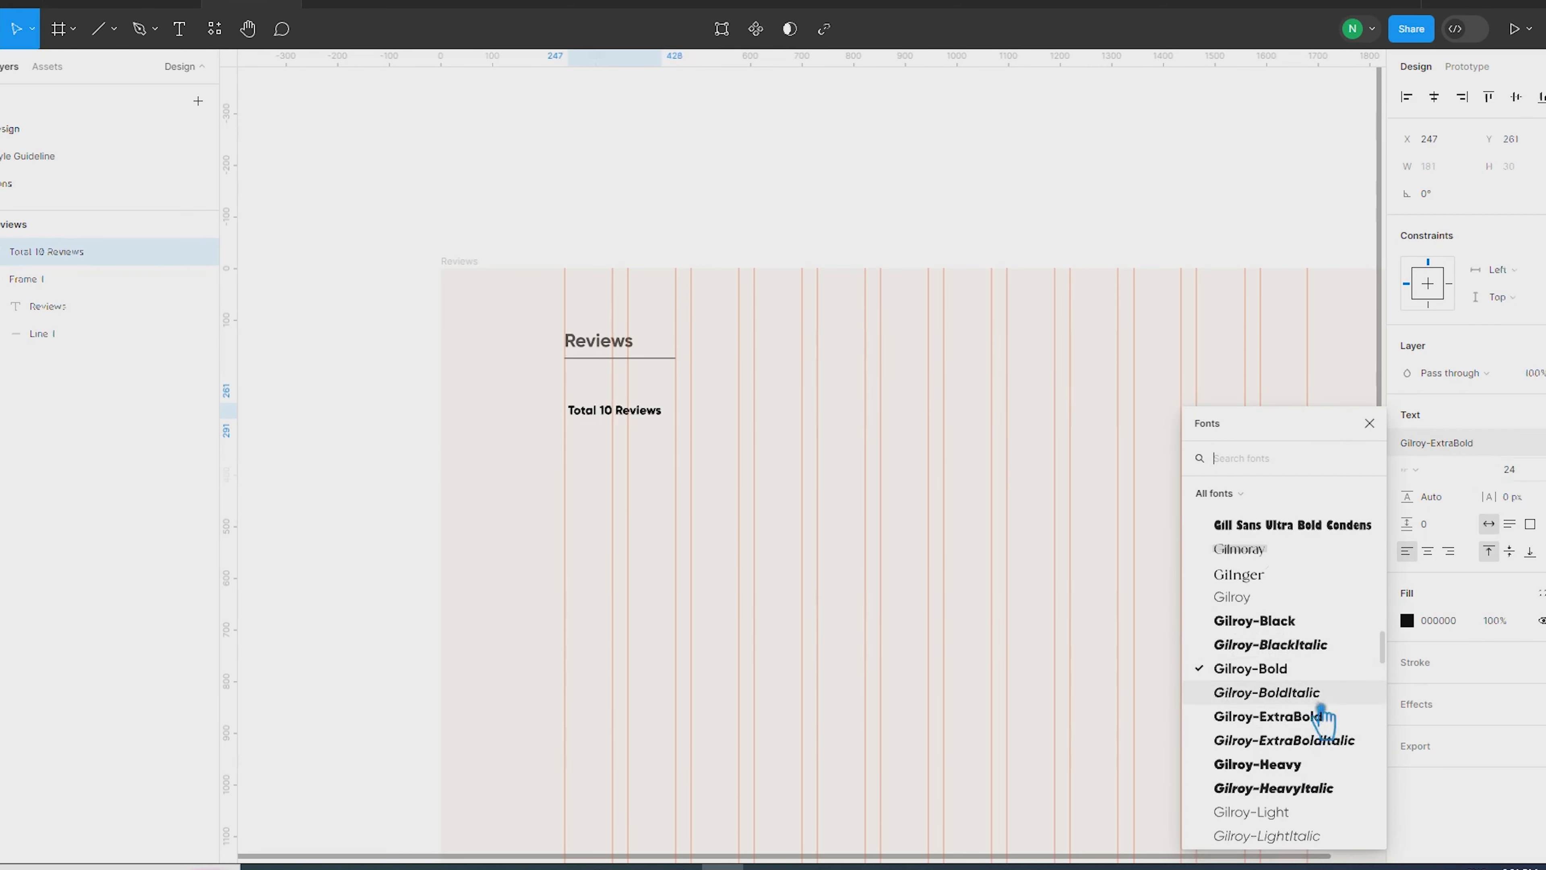
{"action": "mouse_move", "coordinate": [1384, 648]}
{"action": "left_mouse_down"}
{"action": "mouse_move", "coordinate": [1384, 663]}
{"action": "mouse_move", "coordinate": [1383, 649]}
{"action": "left_mouse_up"}
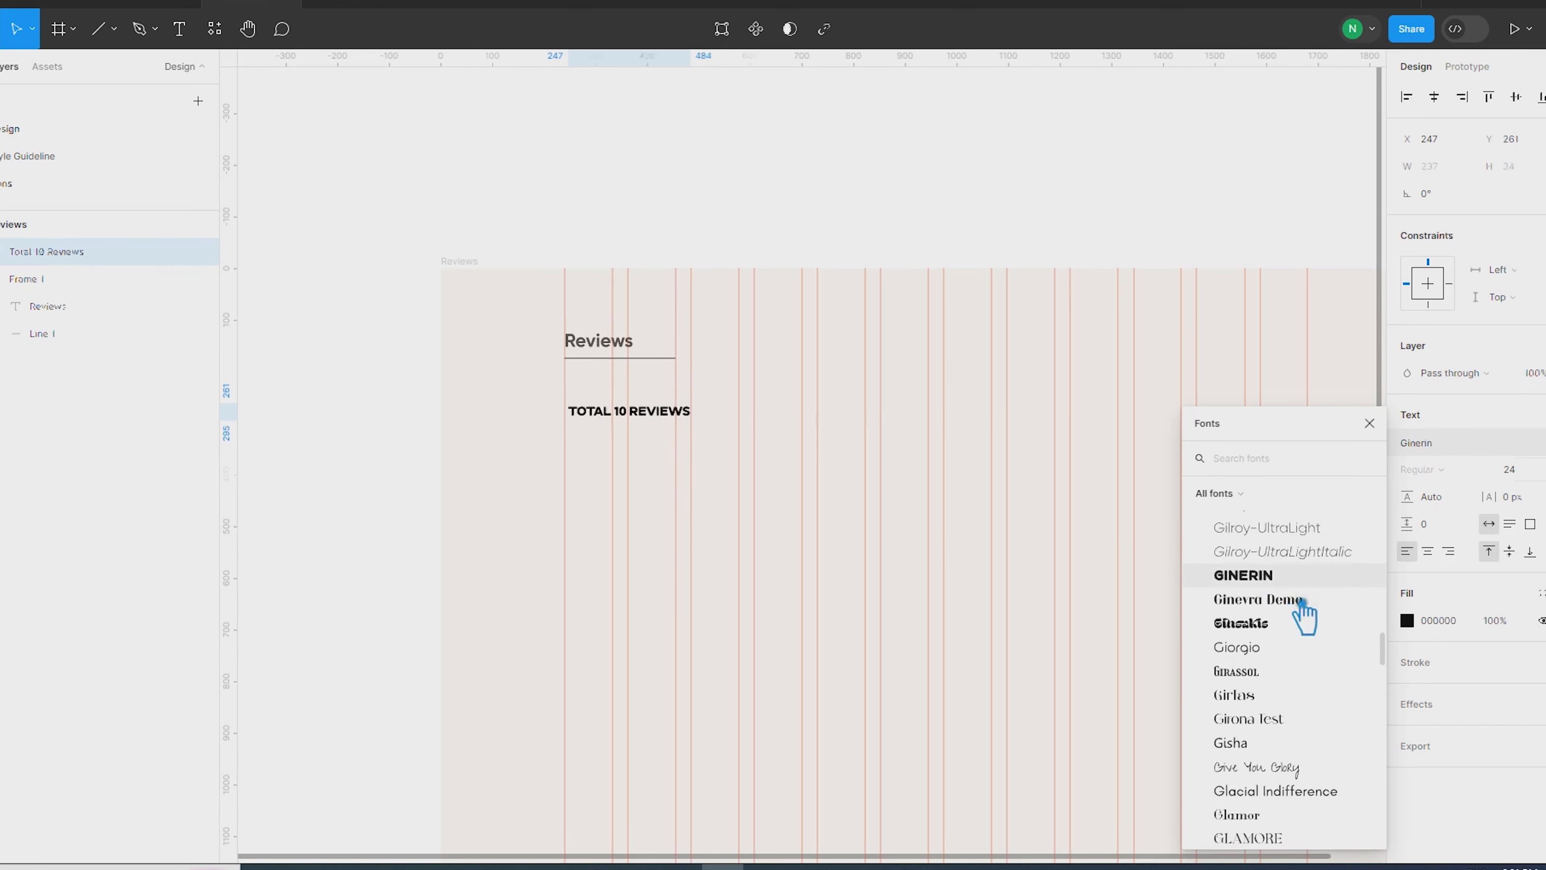
{"action": "left_click", "coordinate": [228, 548]}
Set the "Total 10 Reviews" text to Gilroy-SemiBold at size 16
{"action": "left_click", "coordinate": [606, 415]}
{"action": "left_click", "coordinate": [1531, 450]}
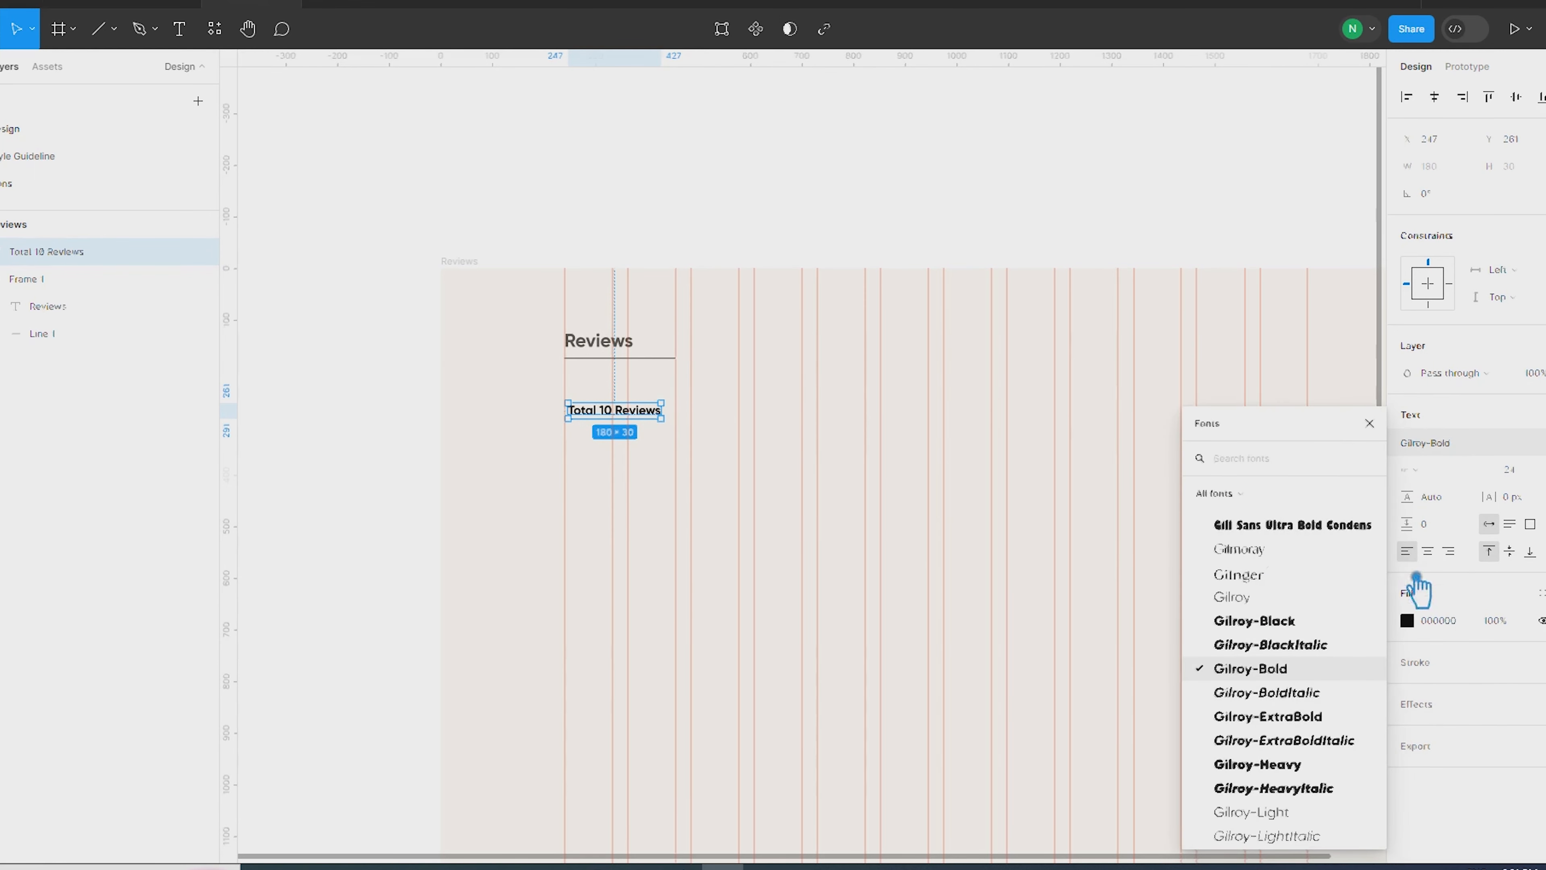
{"action": "scroll", "coordinate": [1339, 639], "scroll_direction": "down", "scroll_amount": 3}
{"action": "left_click", "coordinate": [1296, 590]}
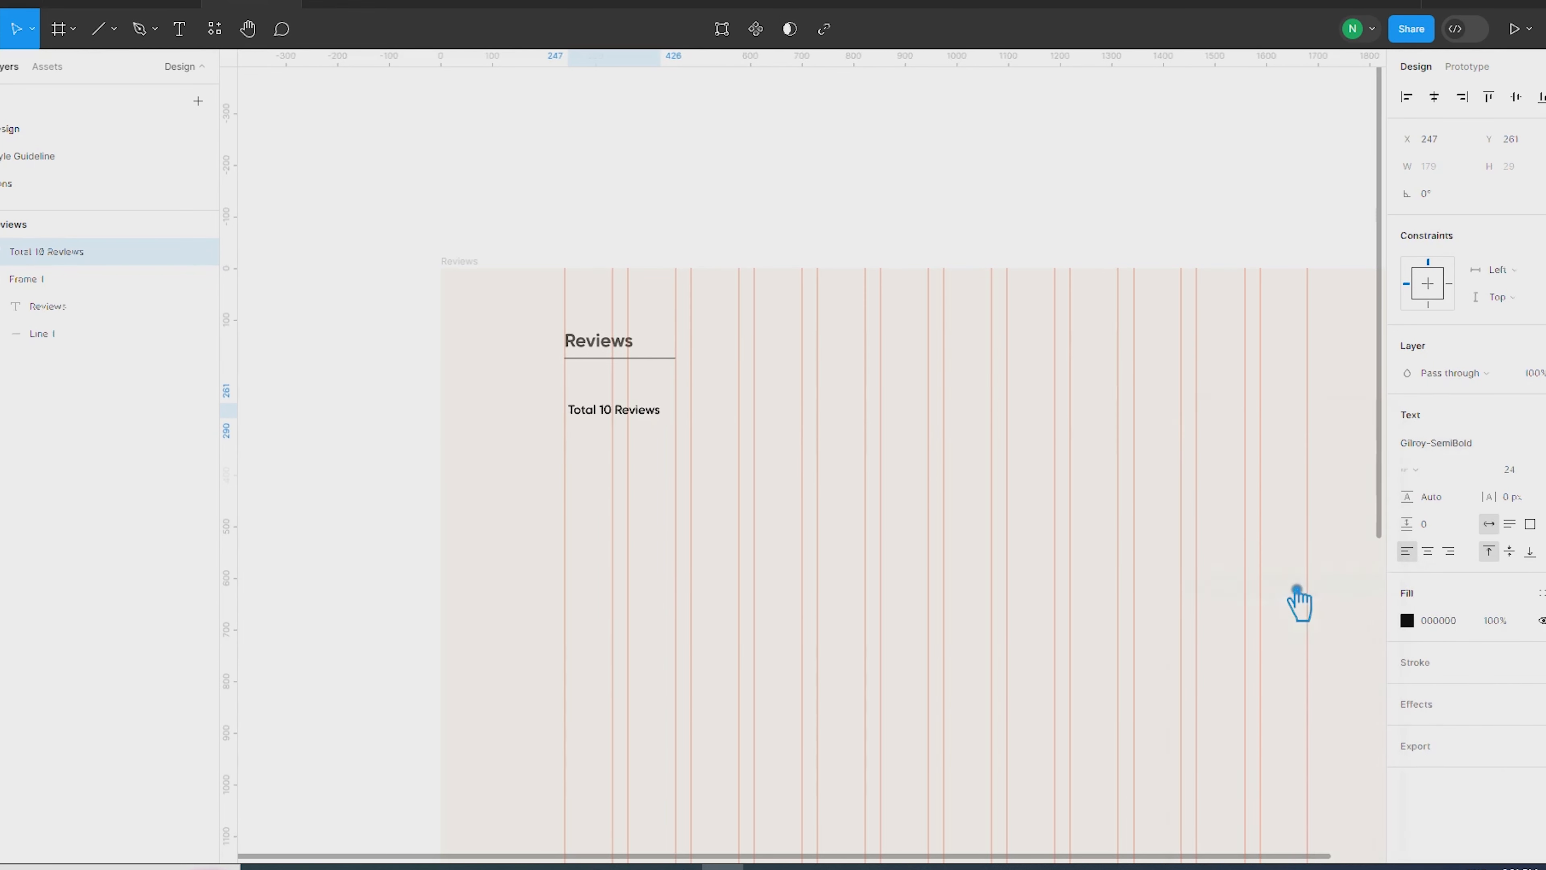
{"action": "left_click", "coordinate": [1534, 468]}
{"action": "left_click", "coordinate": [1522, 421]}
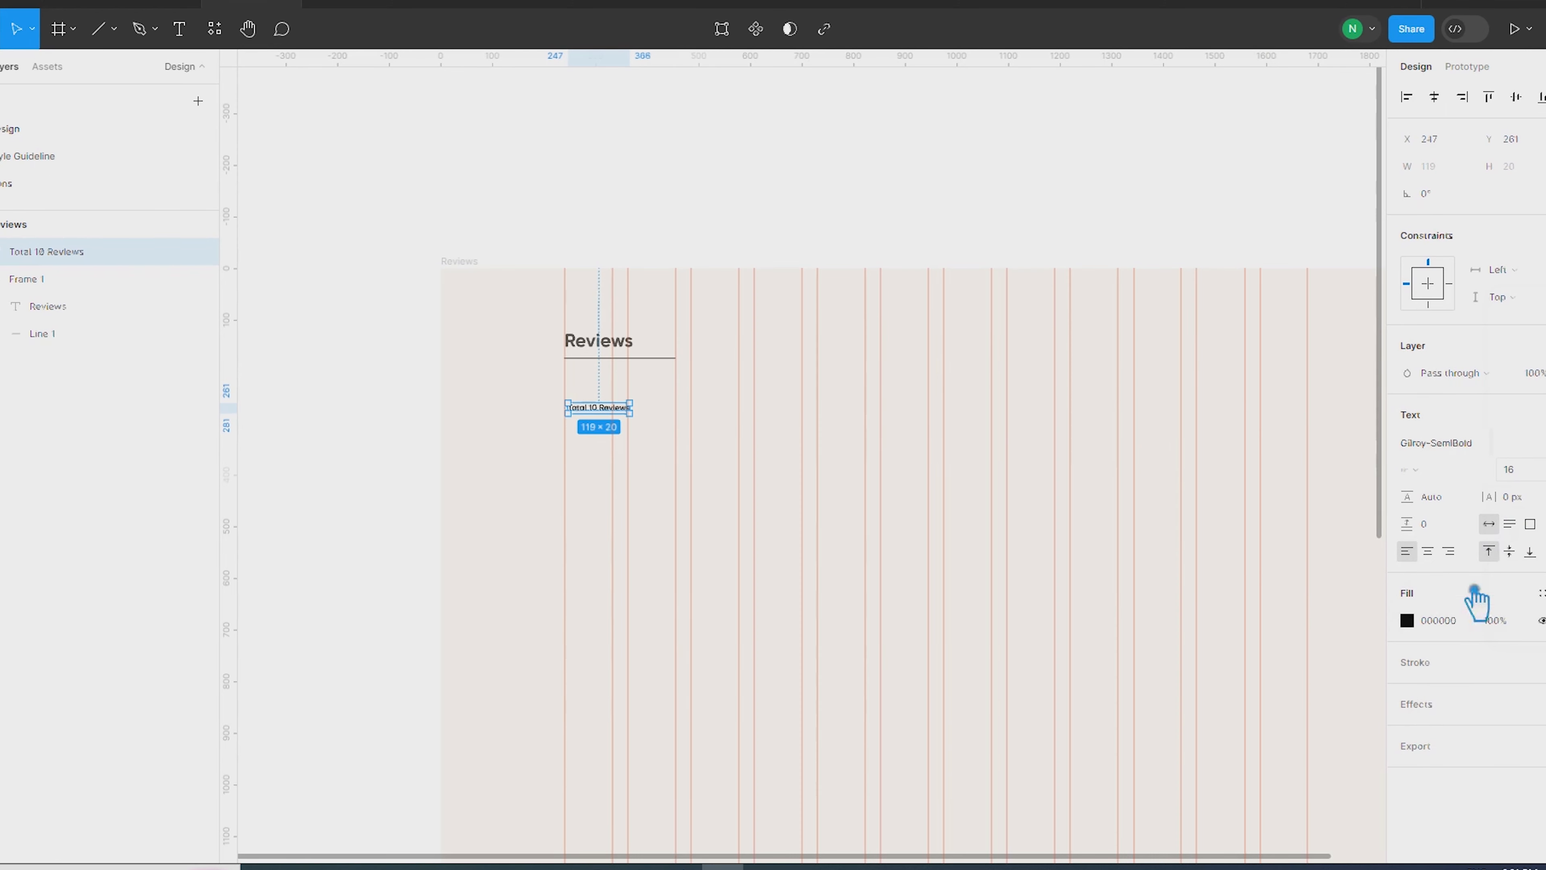
Fill the "Total 10 Reviews" text with the heading's colour 53504A
{"action": "left_click", "coordinate": [1417, 625]}
{"action": "left_click", "coordinate": [1205, 652]}
{"action": "left_click", "coordinate": [603, 346]}
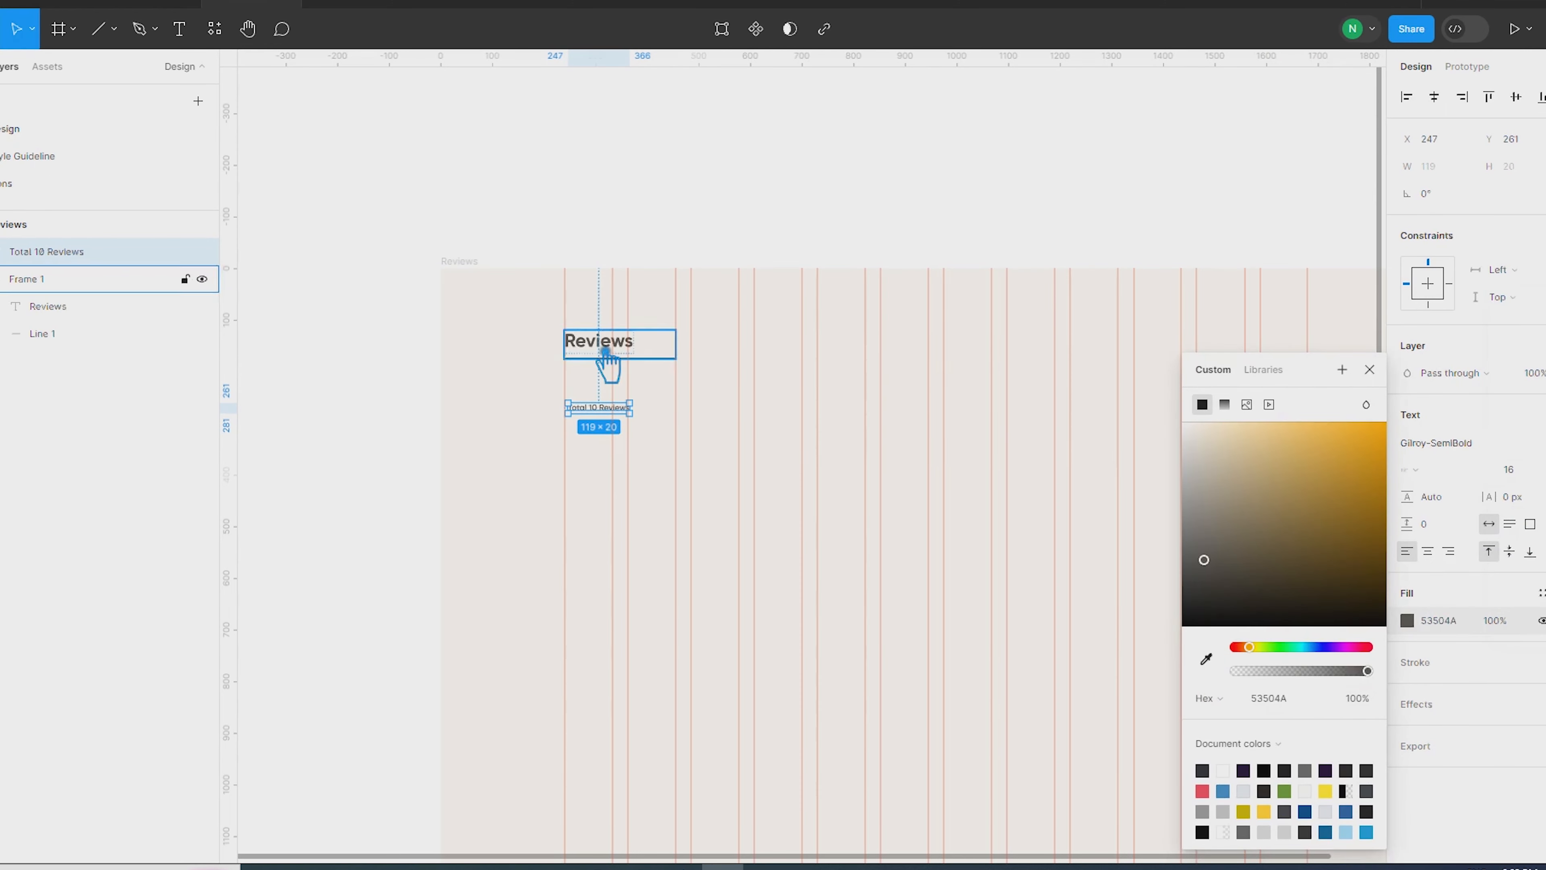
{"action": "left_click", "coordinate": [425, 399]}
Left-align the "Total 10 Reviews" text with the Reviews heading frame
{"action": "scroll", "coordinate": [425, 399], "scroll_direction": "up", "scroll_amount": 5}
{"action": "left_click", "coordinate": [792, 428]}
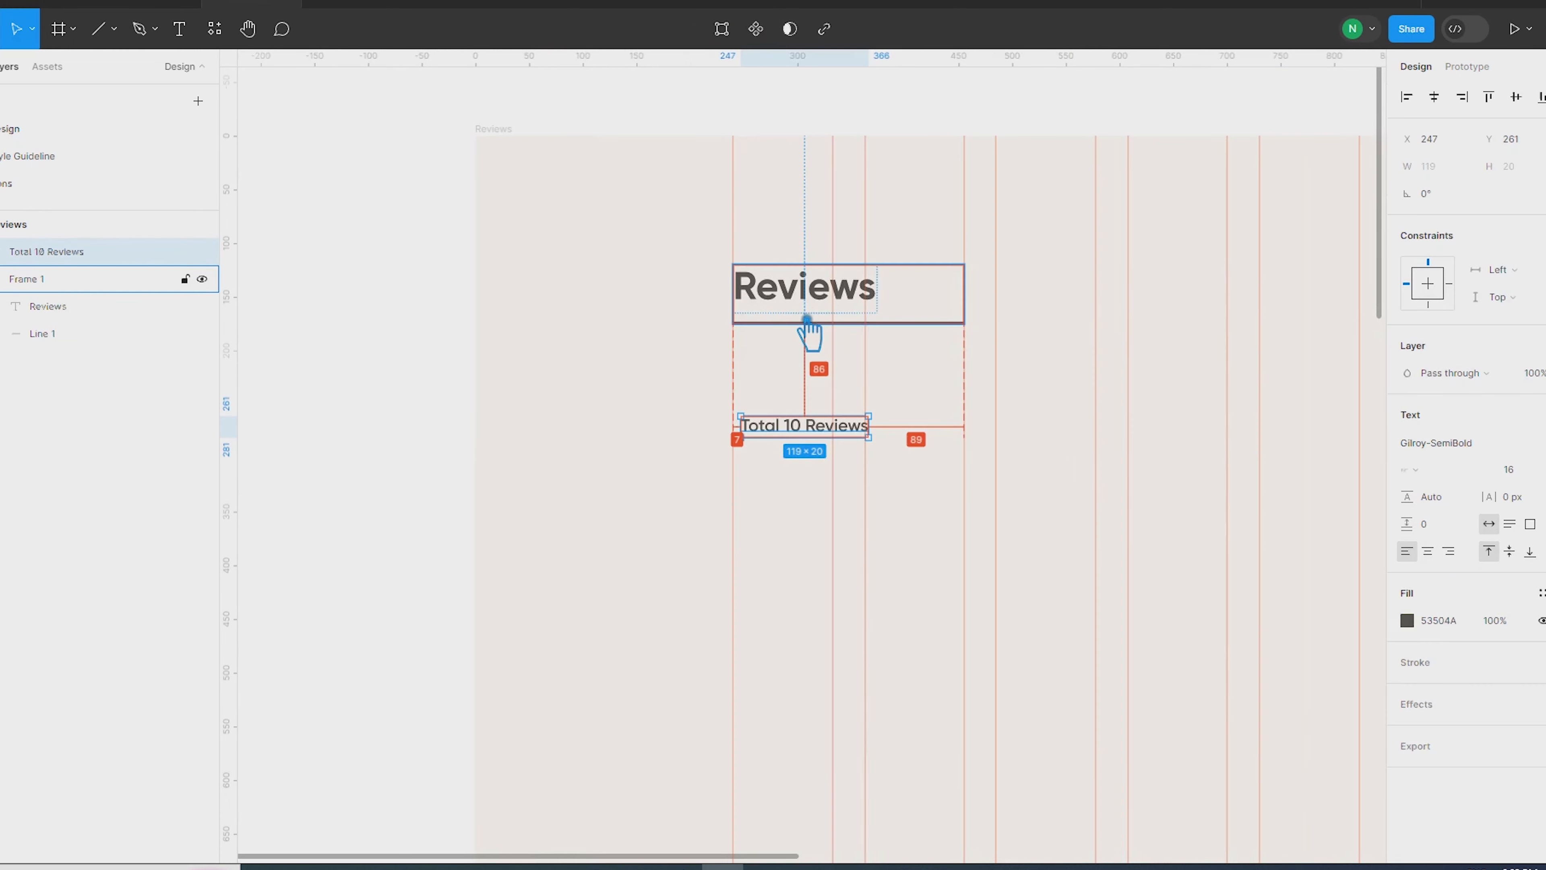
{"action": "left_click", "coordinate": [826, 324], "text": "shift"}
{"action": "left_click", "coordinate": [1412, 99]}
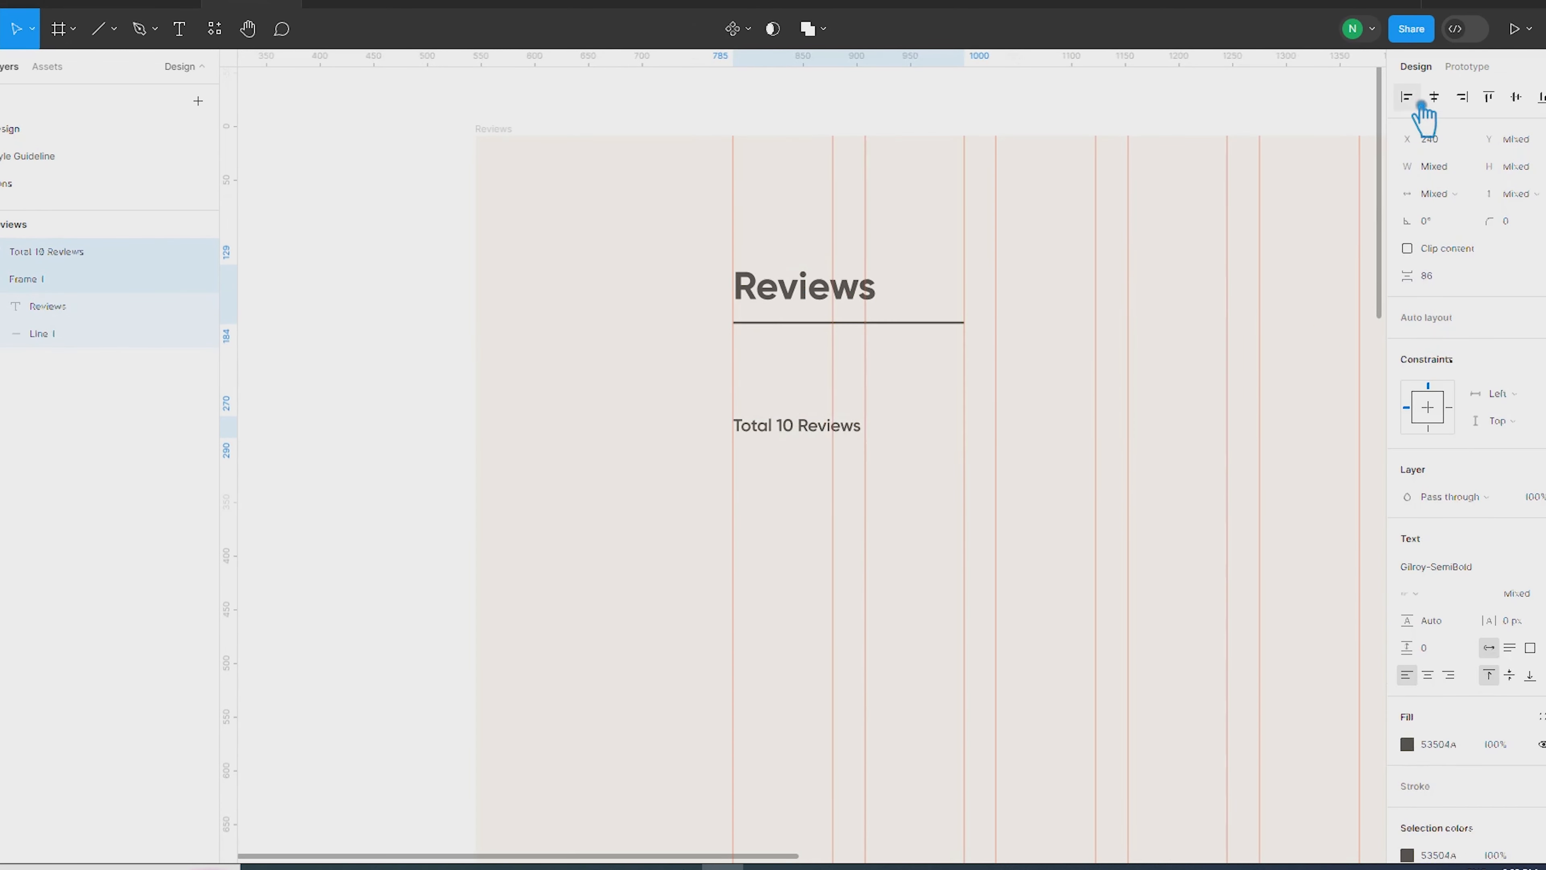
Try a vertical spacing of 30 px between the heading frame and the "Total 10 Reviews" text
{"action": "left_click", "coordinate": [1456, 279]}
{"action": "type", "text": "30"}
{"action": "key", "text": "Return"}
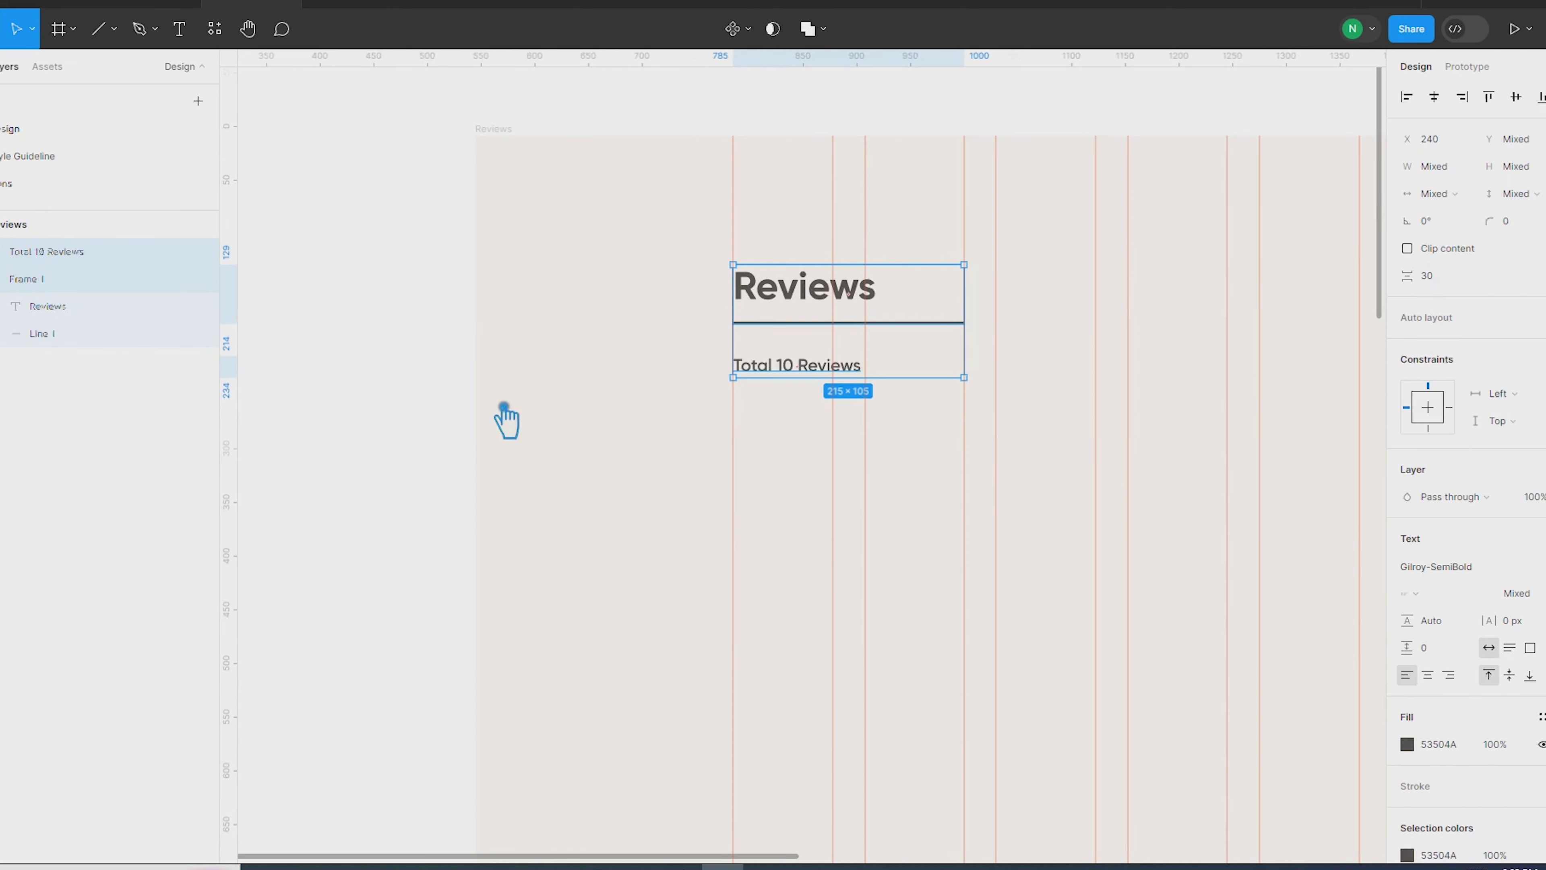
Set the vertical spacing between the heading frame and the "Total 10 Reviews" text to 40 px
{"action": "left_click", "coordinate": [1468, 281]}
{"action": "type", "text": "40"}
{"action": "key", "text": "Return"}
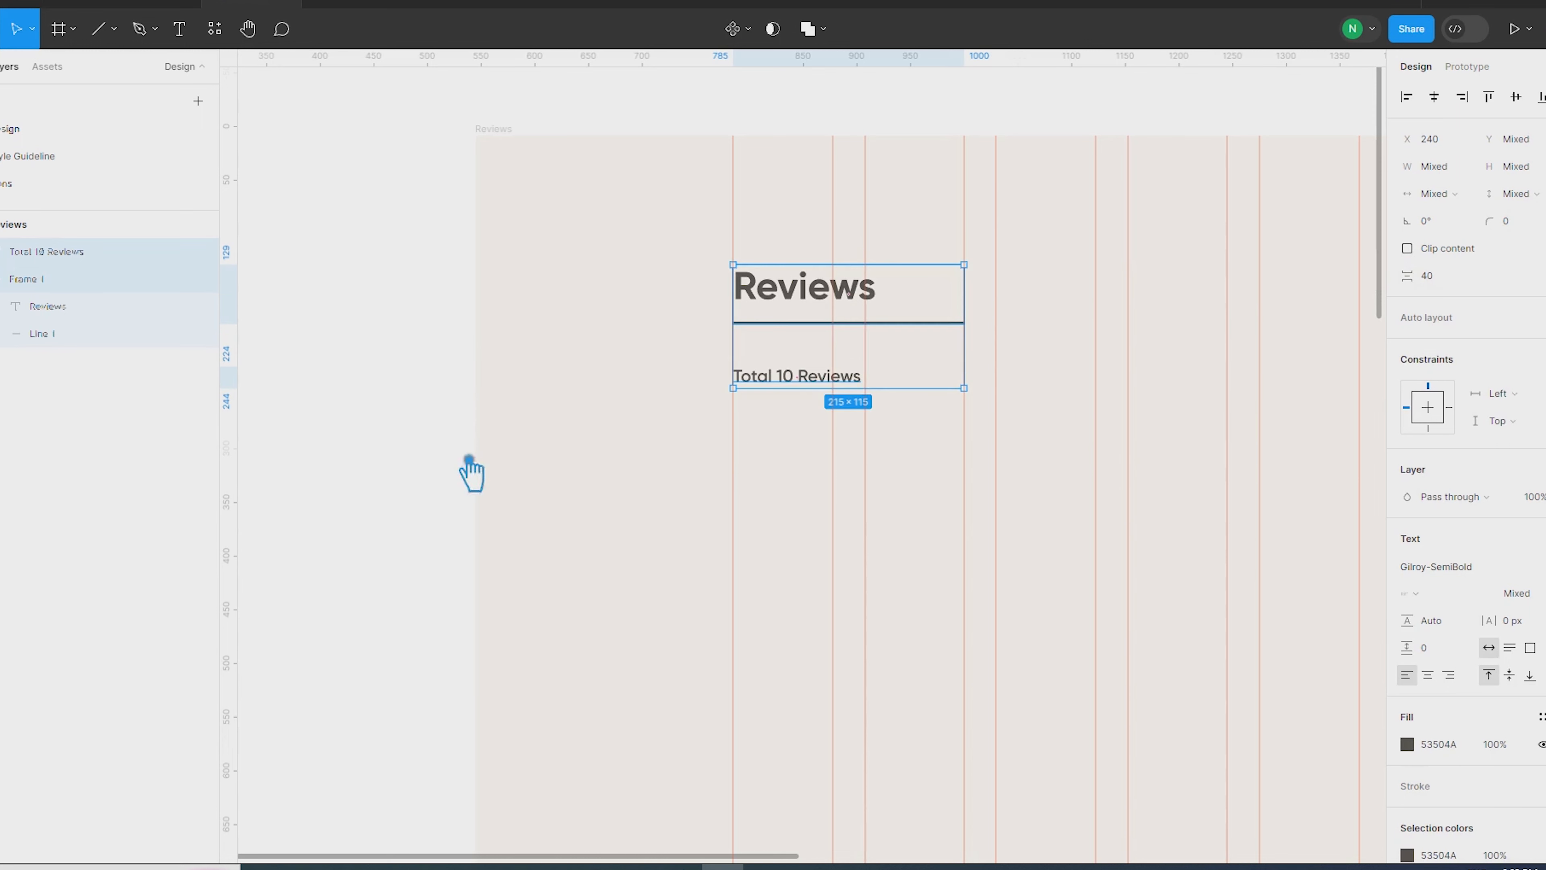
{"action": "left_click", "coordinate": [346, 416]}
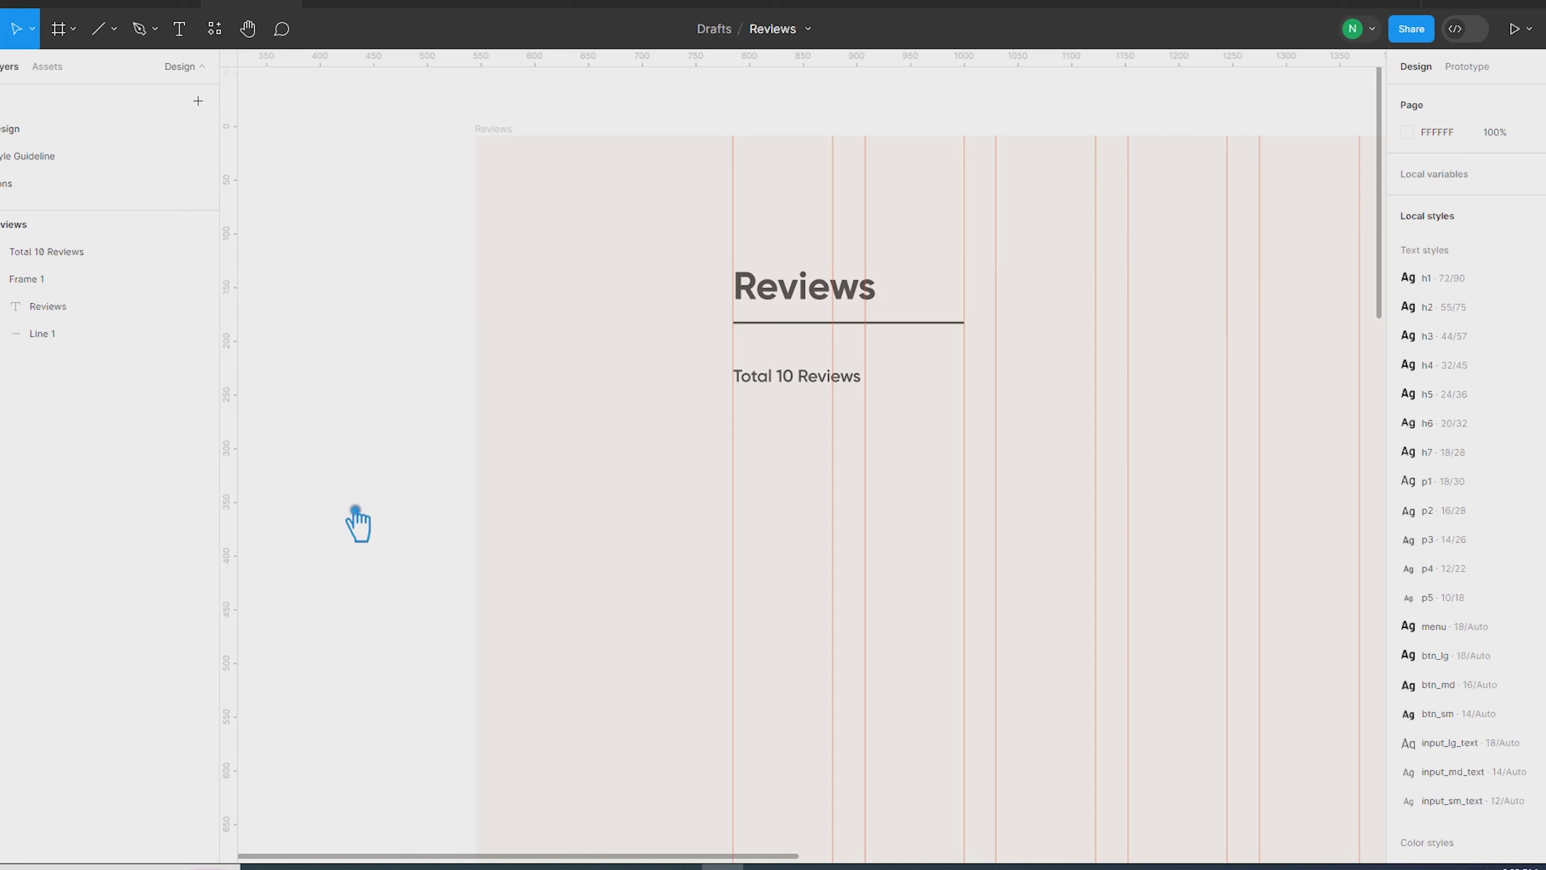
Draw a rectangle about 215 by 49 px across the last two grid columns and copy the "Total 10 Reviews" text onto it
{"action": "scroll", "coordinate": [356, 514], "scroll_direction": "down", "scroll_amount": 5}
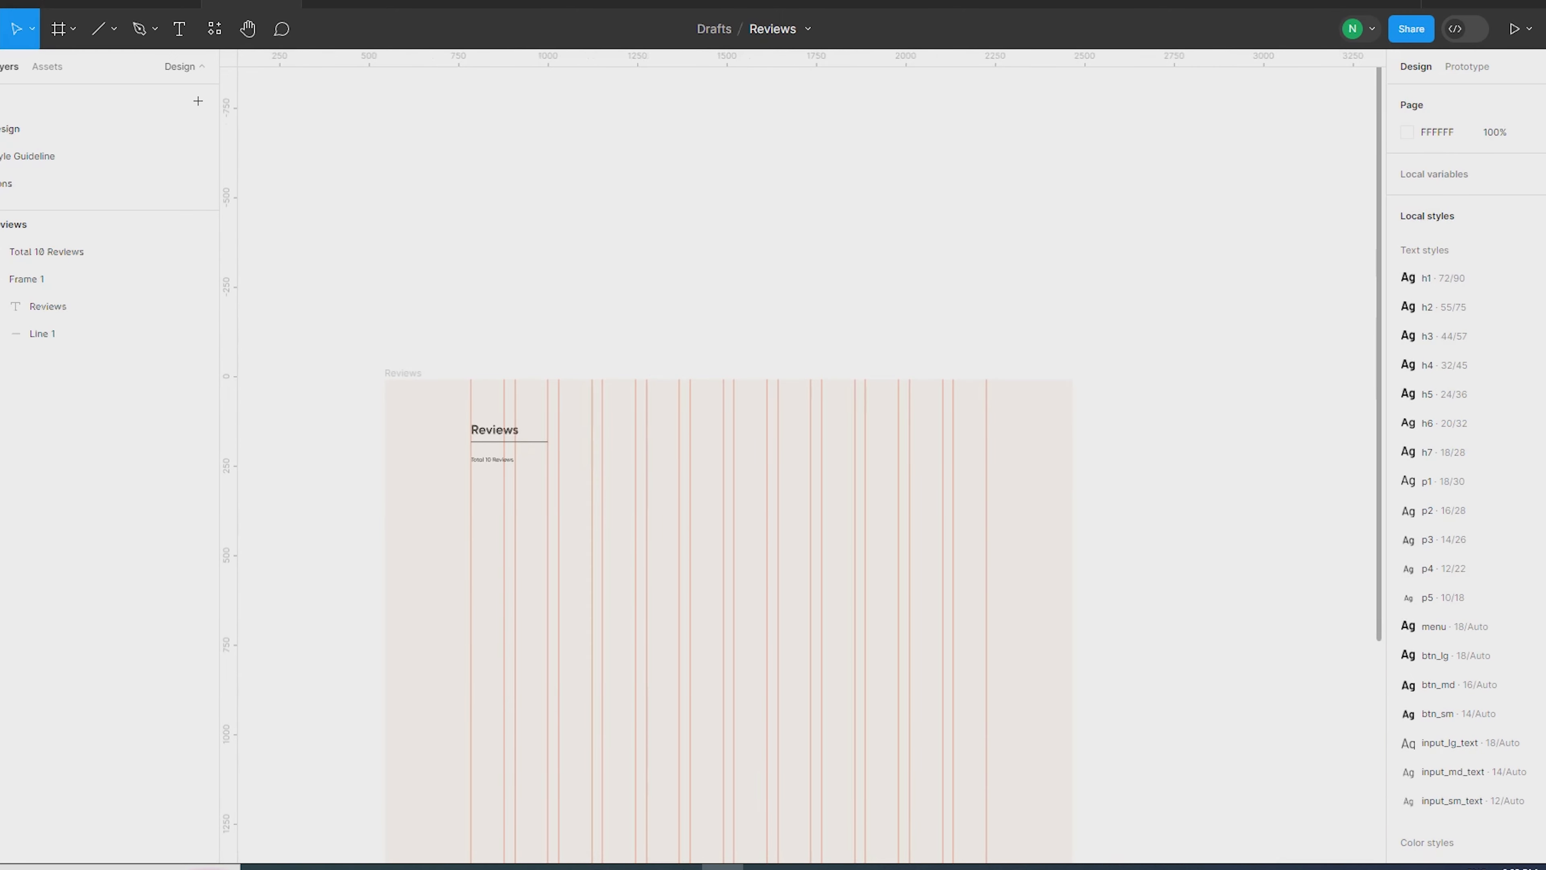
{"action": "left_click", "coordinate": [115, 29]}
{"action": "left_click", "coordinate": [129, 65]}
{"action": "left_click_drag", "start_coordinate": [985, 464], "coordinate": [925, 478]}
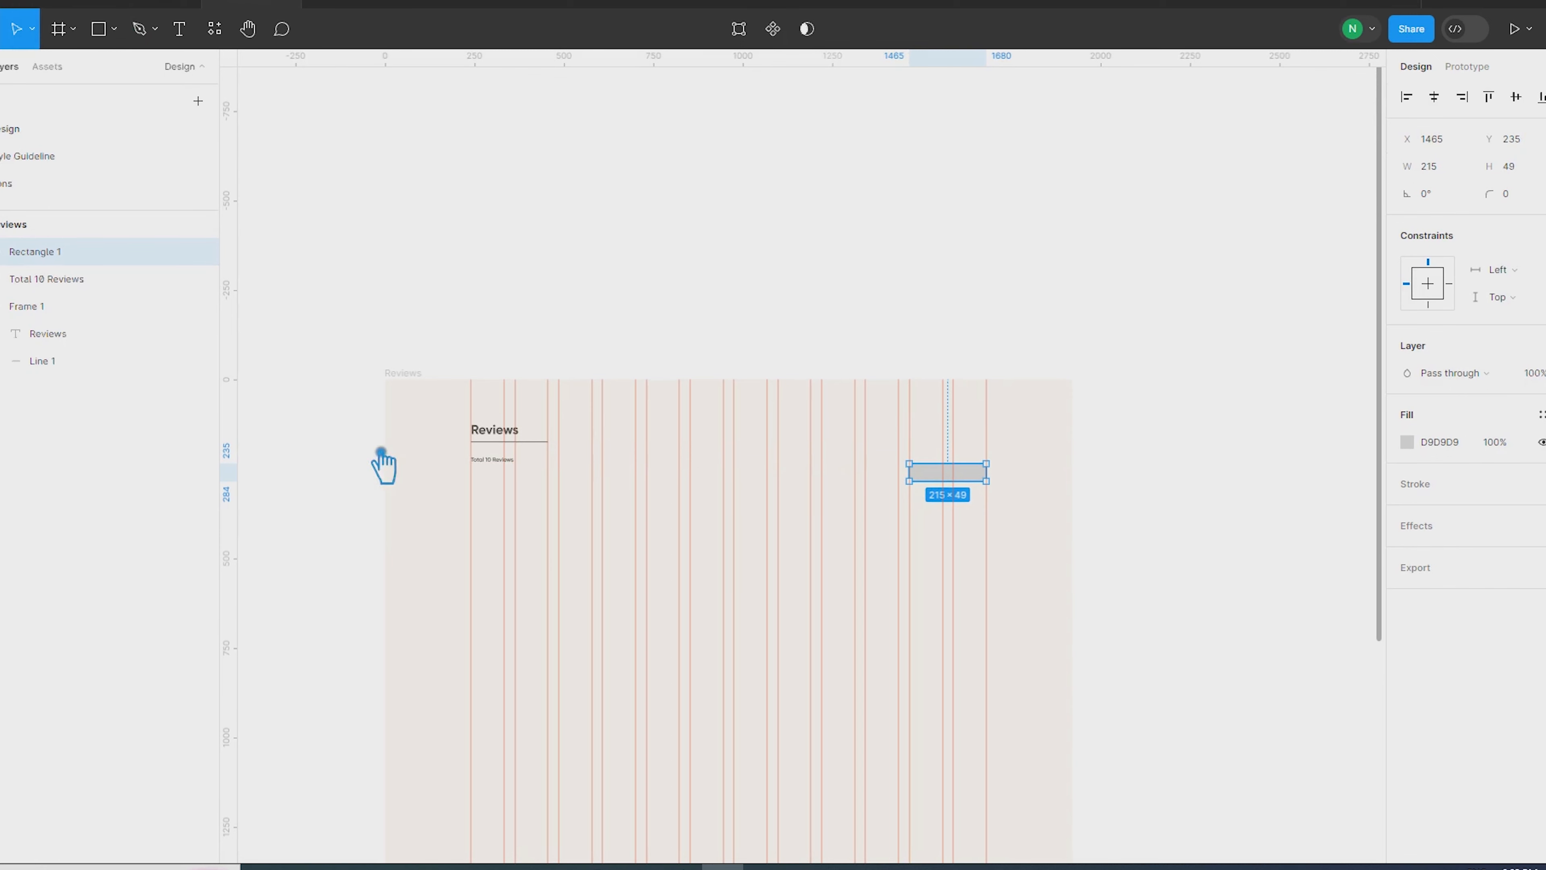
{"action": "left_click_drag", "start_coordinate": [503, 464], "coordinate": [956, 493]}
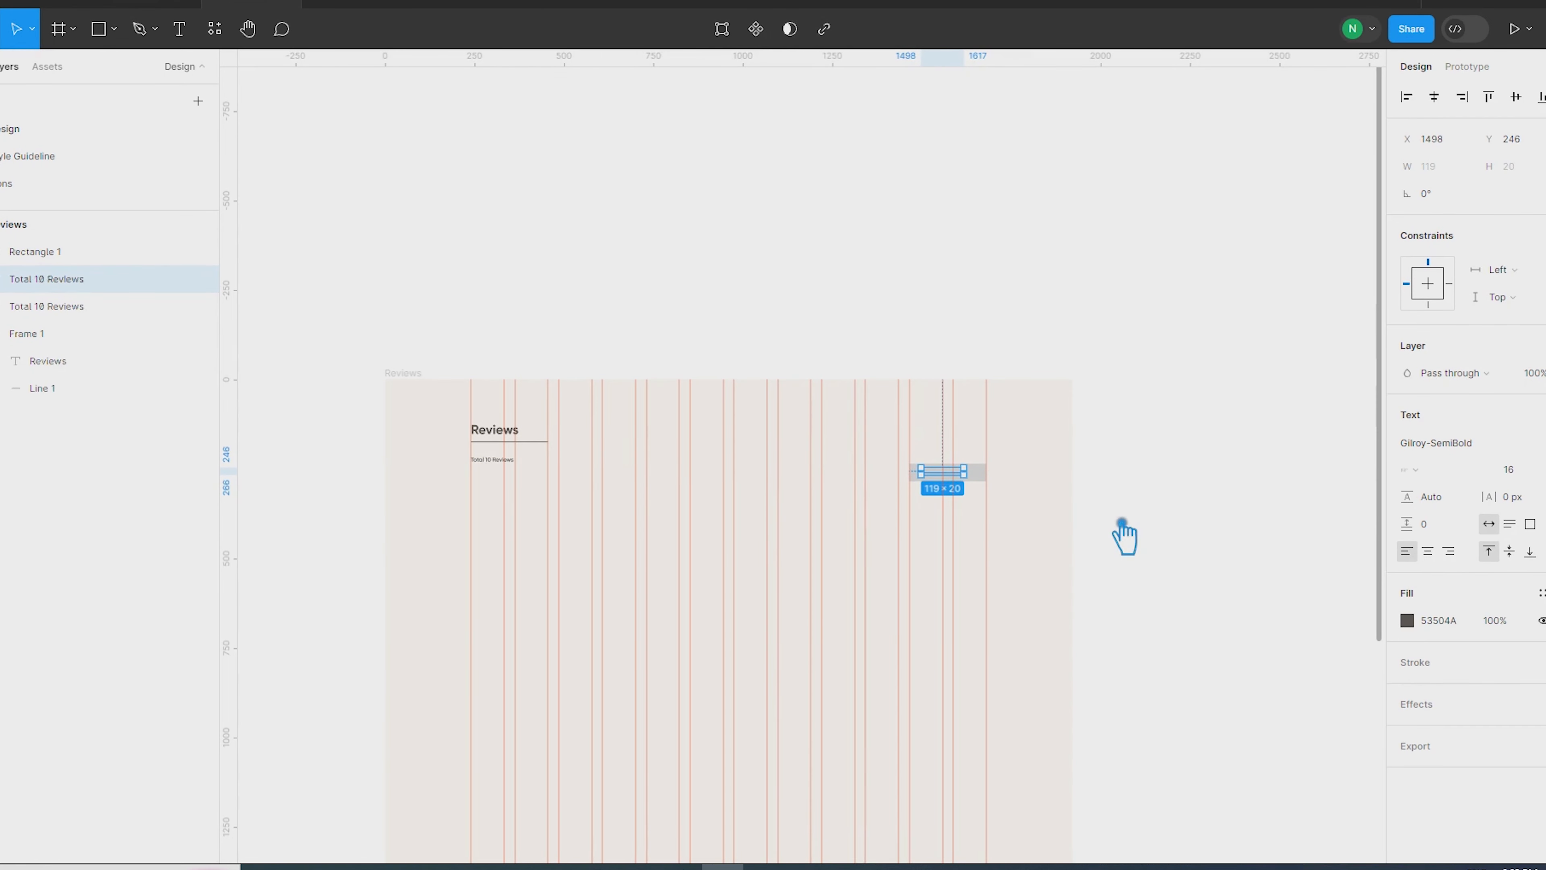
Hide the layout grid and rulers, and bring the copied "Total 10 Reviews" text in front of the rectangle
{"action": "key", "text": "ctrl+shift+4"}
{"action": "key", "text": "shift+r"}
{"action": "key", "text": "ctrl+bracketright"}
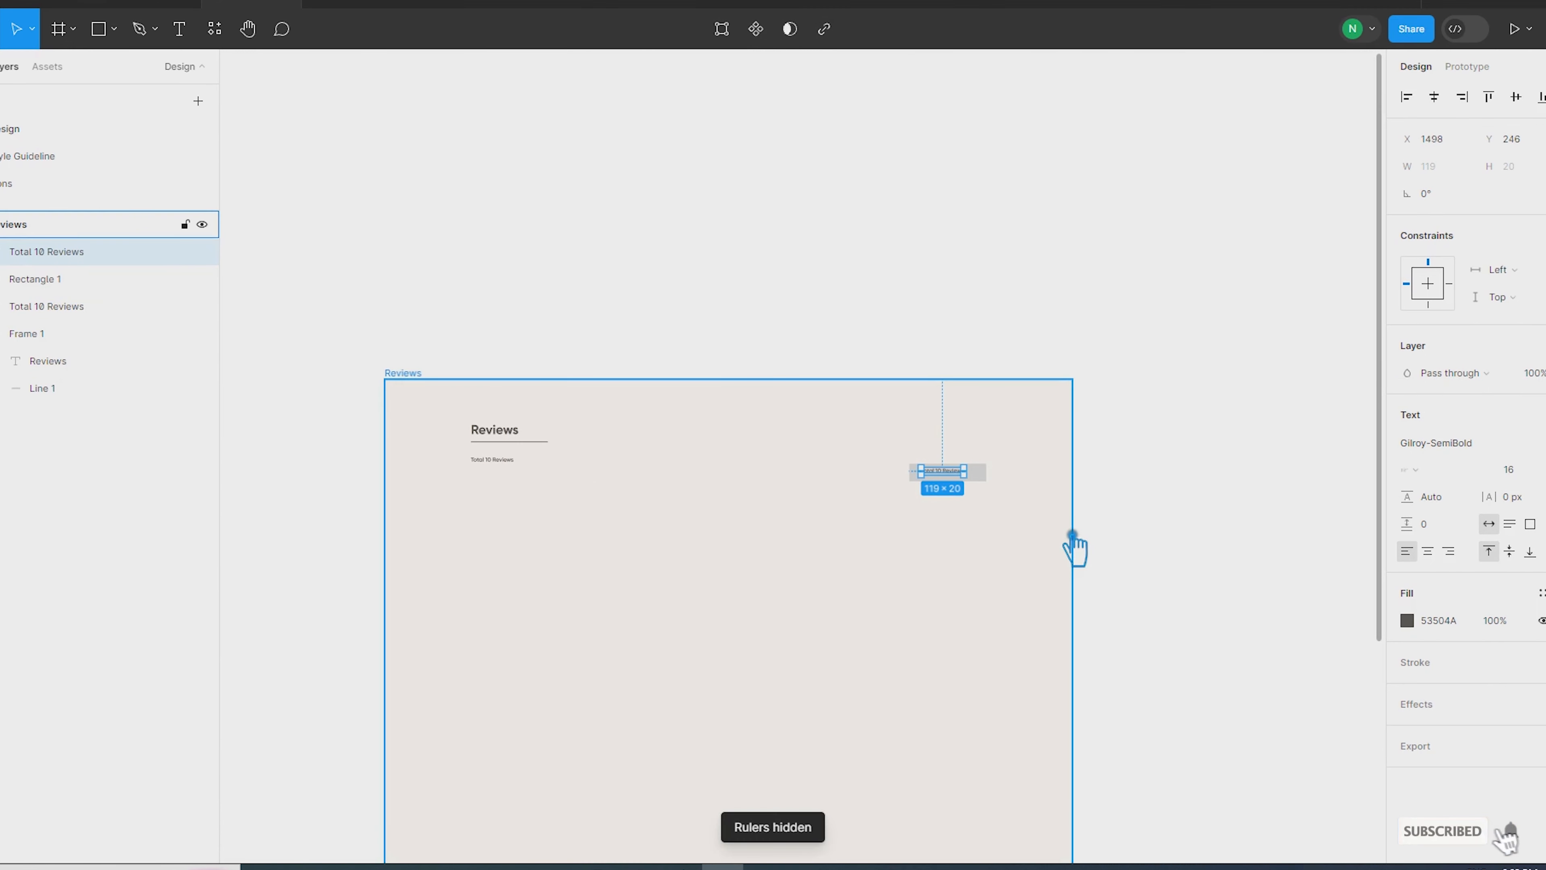
Move the copied text to the middle of the rectangle and change its wording to "Write A Reviews"
{"action": "scroll", "coordinate": [955, 523], "scroll_direction": "up", "scroll_amount": 5}
{"action": "left_click_drag", "start_coordinate": [956, 307], "coordinate": [979, 315]}
{"action": "key", "text": "Return"}
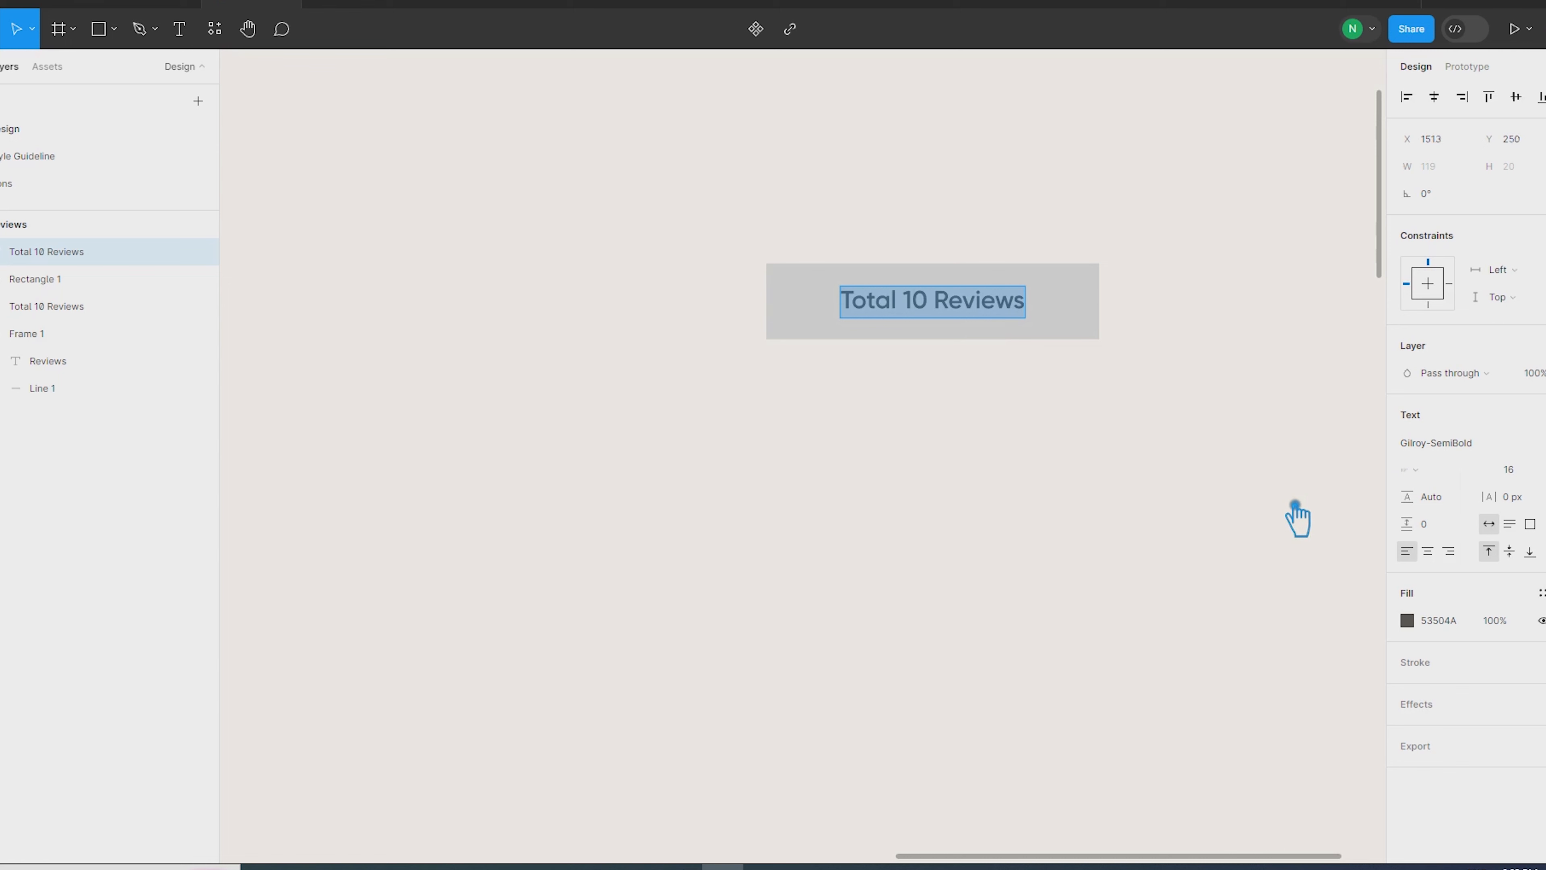
{"action": "type", "text": "Ri"}
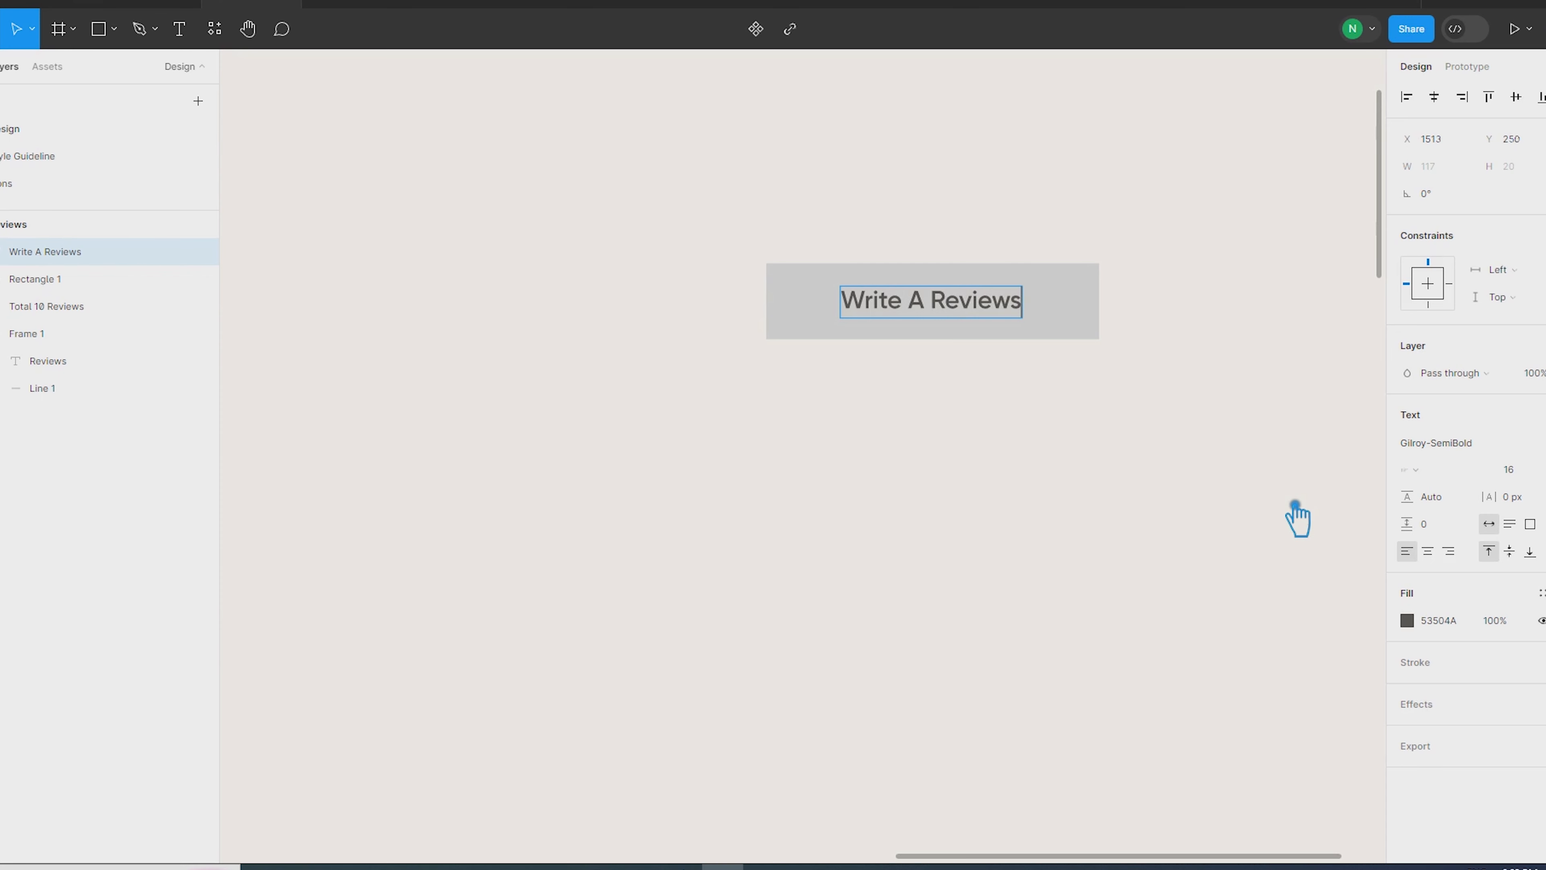
Centre the "Write A Reviews" text on the rectangle and turn the two into one auto layout frame
{"action": "left_click", "coordinate": [1090, 304], "text": "shift"}
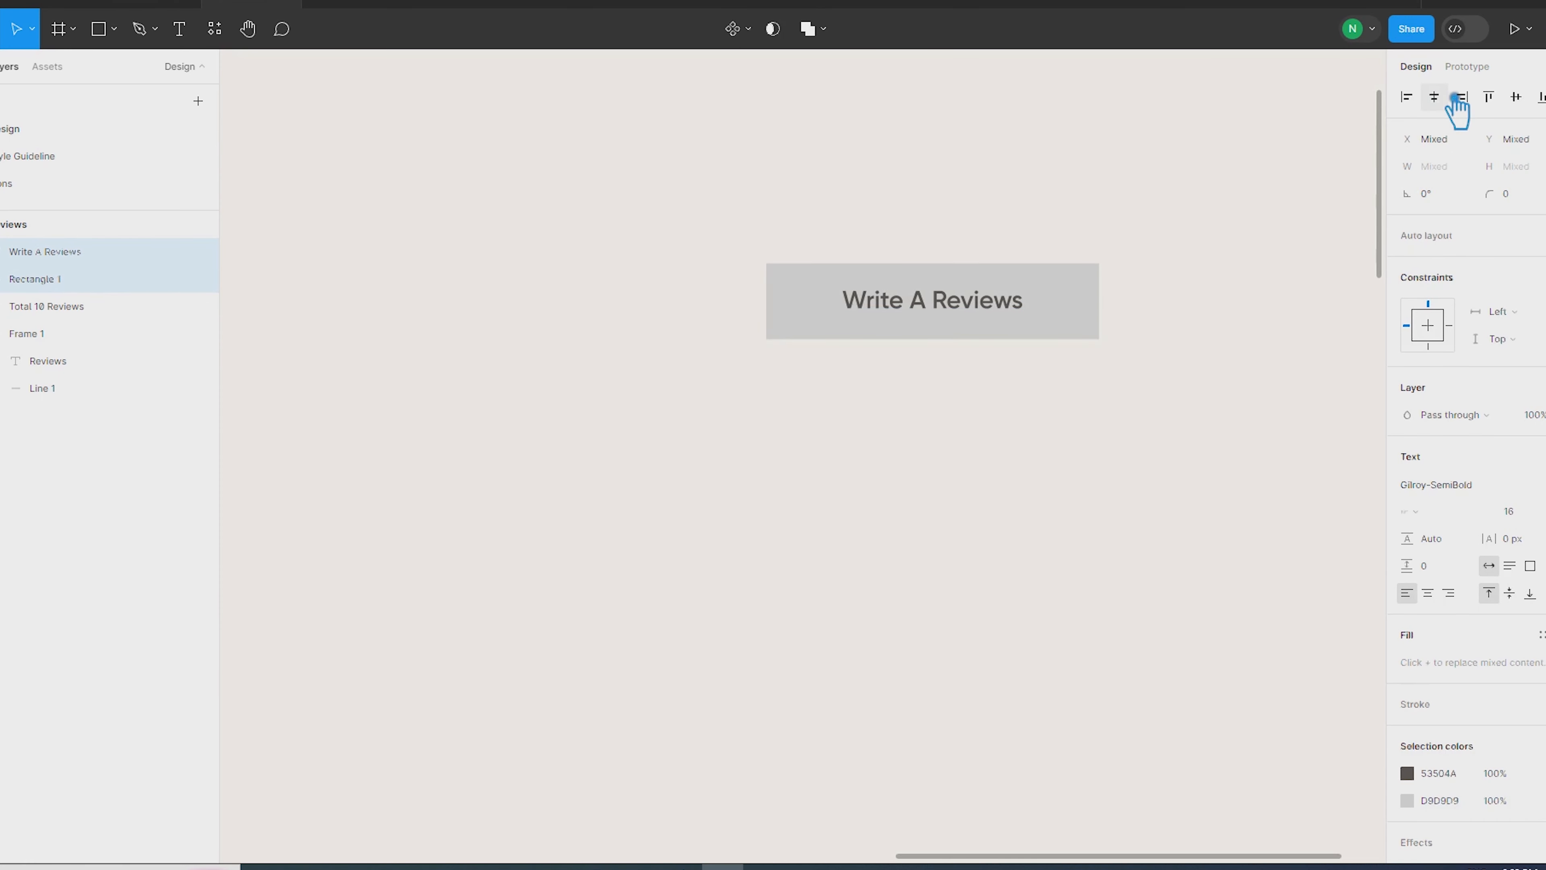
{"action": "left_click", "coordinate": [1516, 97]}
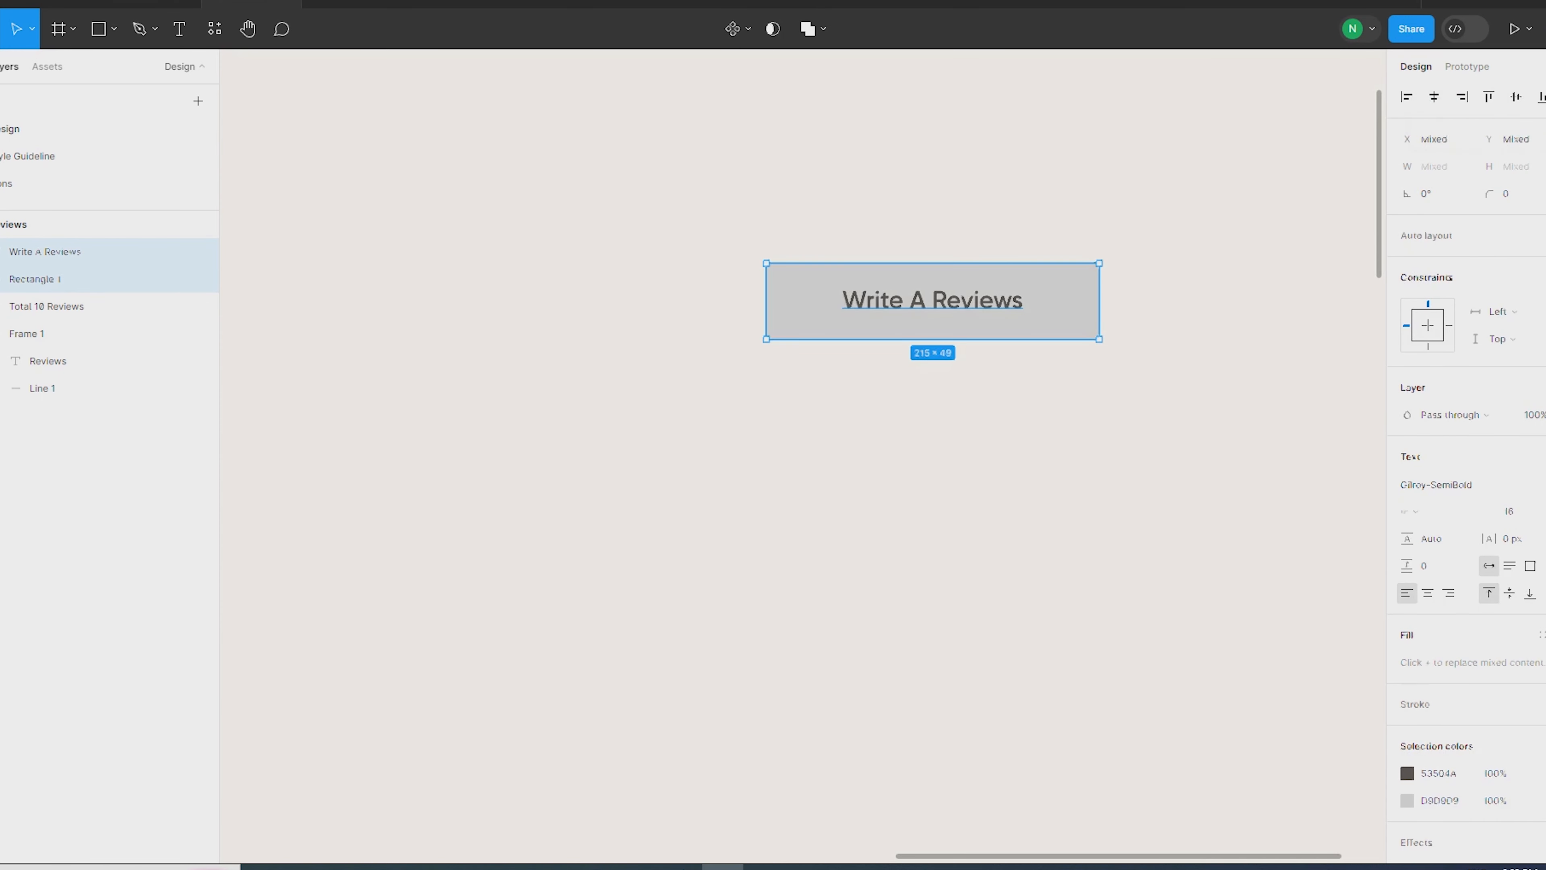
{"action": "key", "text": "shift+a"}
{"action": "double_click", "coordinate": [970, 329]}
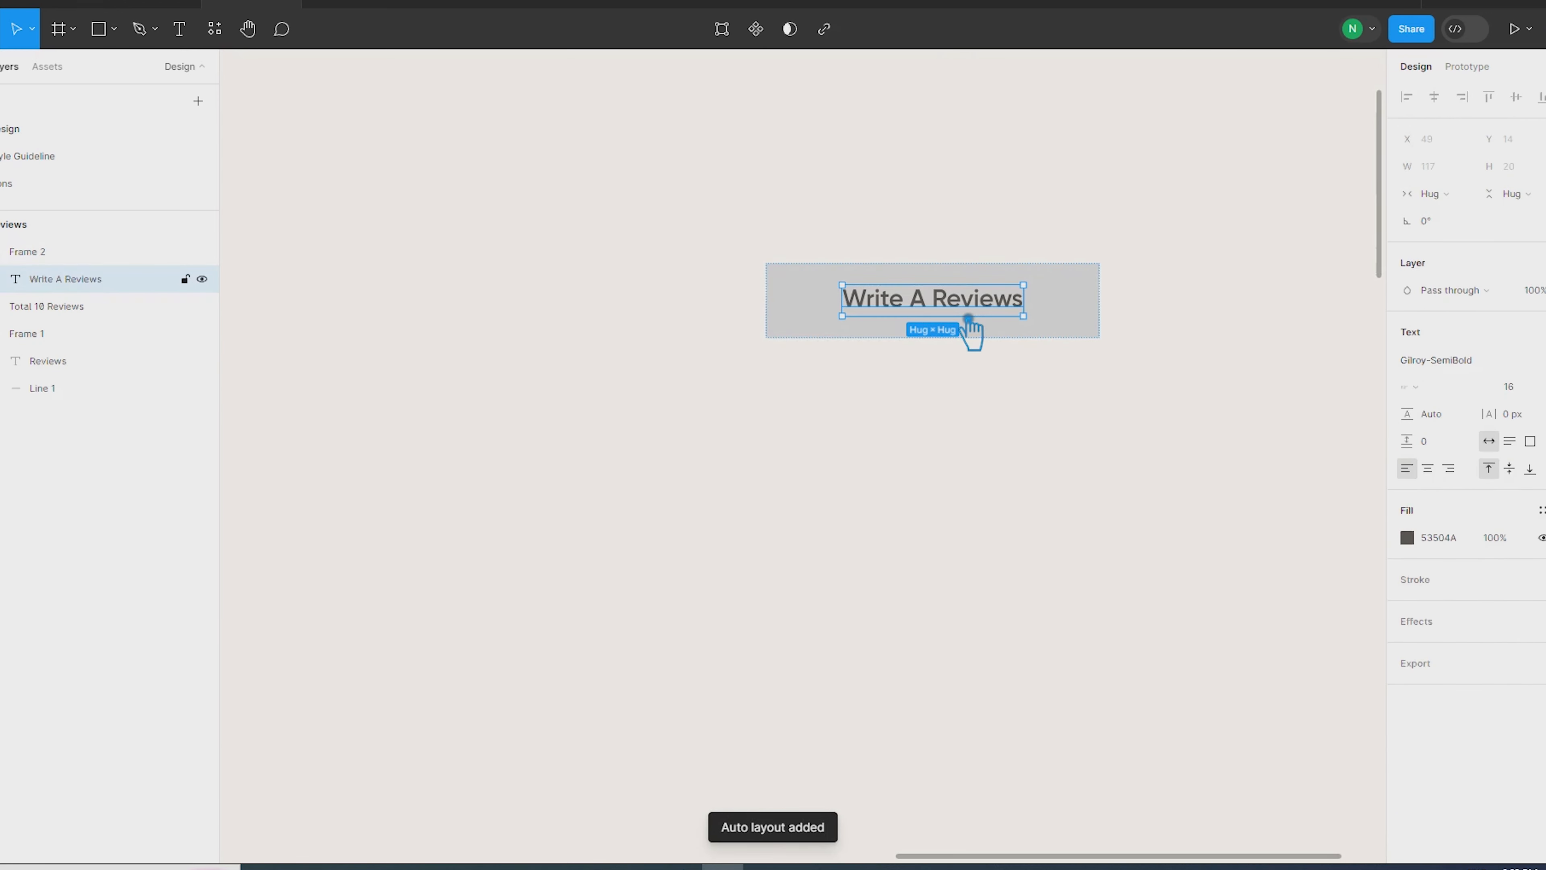
{"action": "left_click", "coordinate": [1020, 407]}
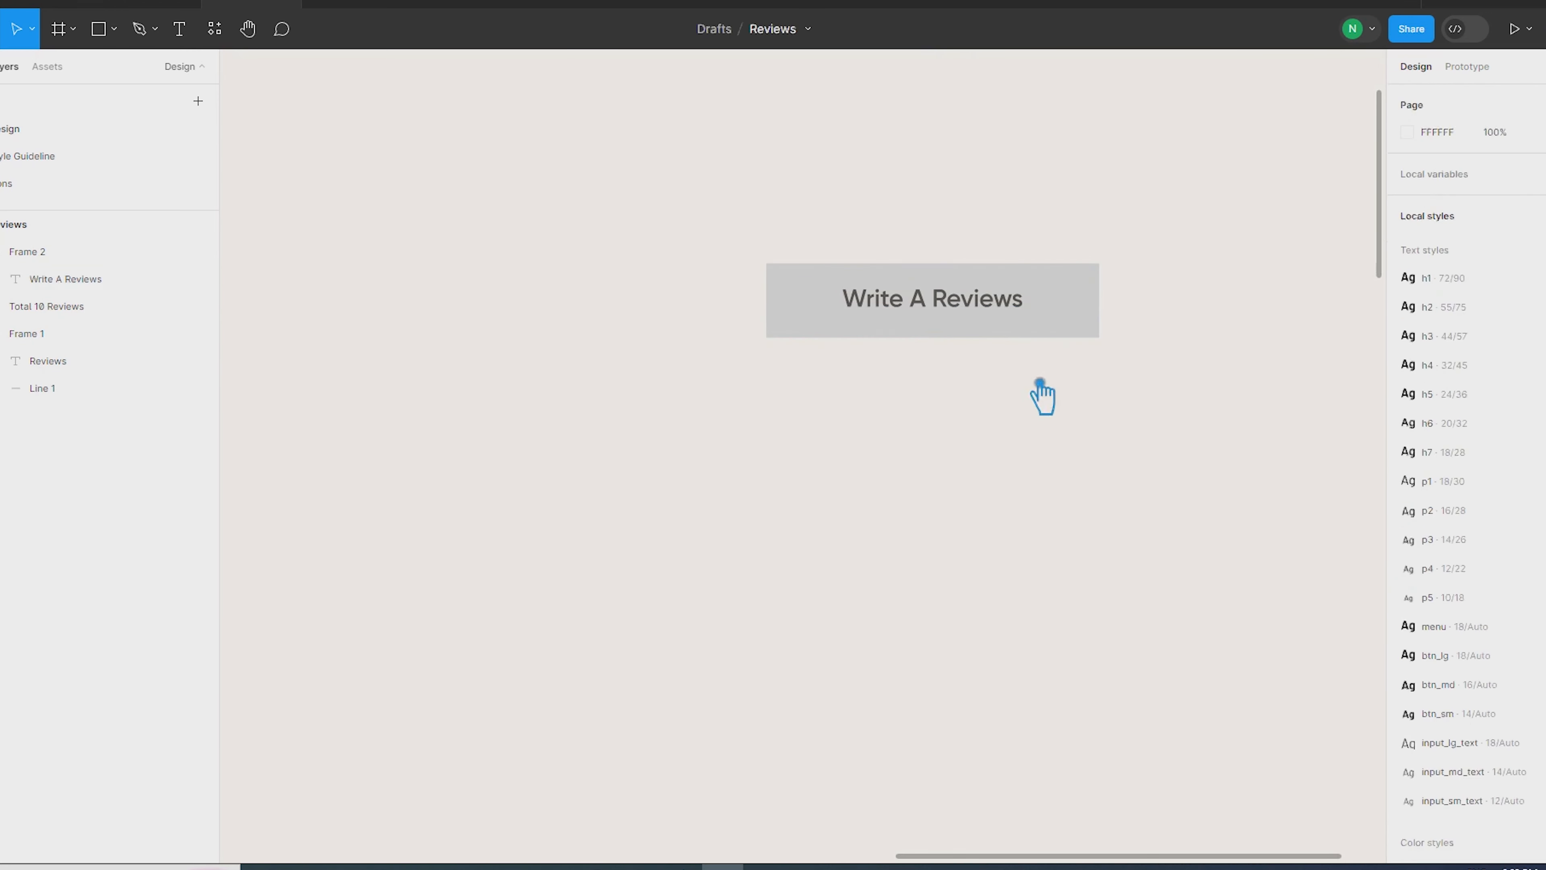
Try narrowing the "Write A Reviews" button frame to 195 px and then adjusting it to 197 px
{"action": "left_click", "coordinate": [1066, 320]}
{"action": "left_click_drag", "start_coordinate": [1102, 308], "coordinate": [1073, 308]}
{"action": "key", "text": "alt"}
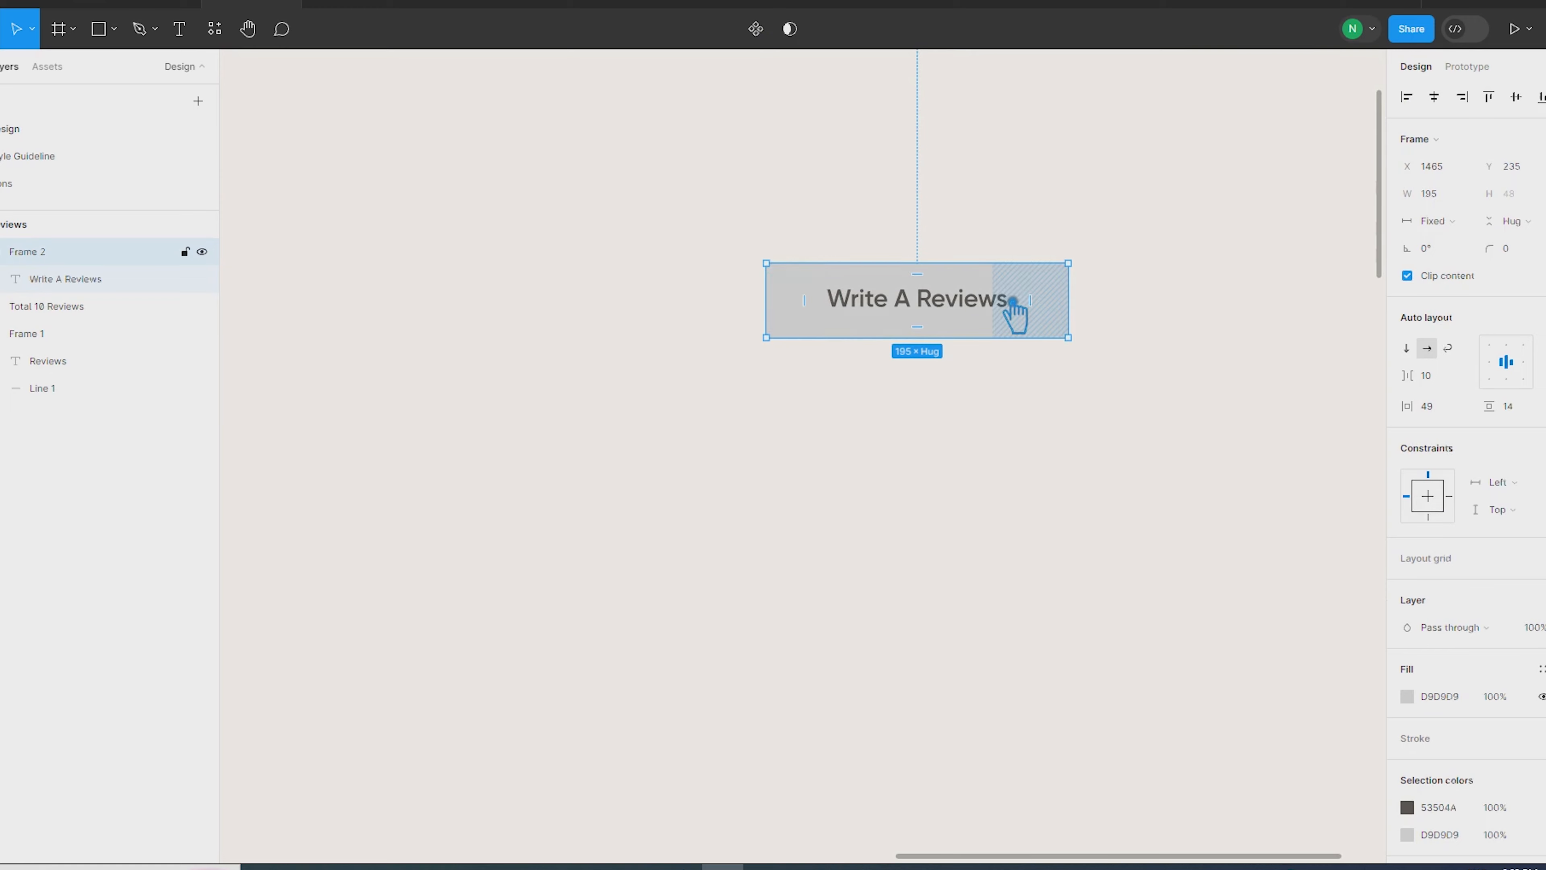
{"action": "double_click", "coordinate": [1042, 328]}
{"action": "scroll", "coordinate": [1070, 328], "scroll_direction": "up", "scroll_amount": 10}
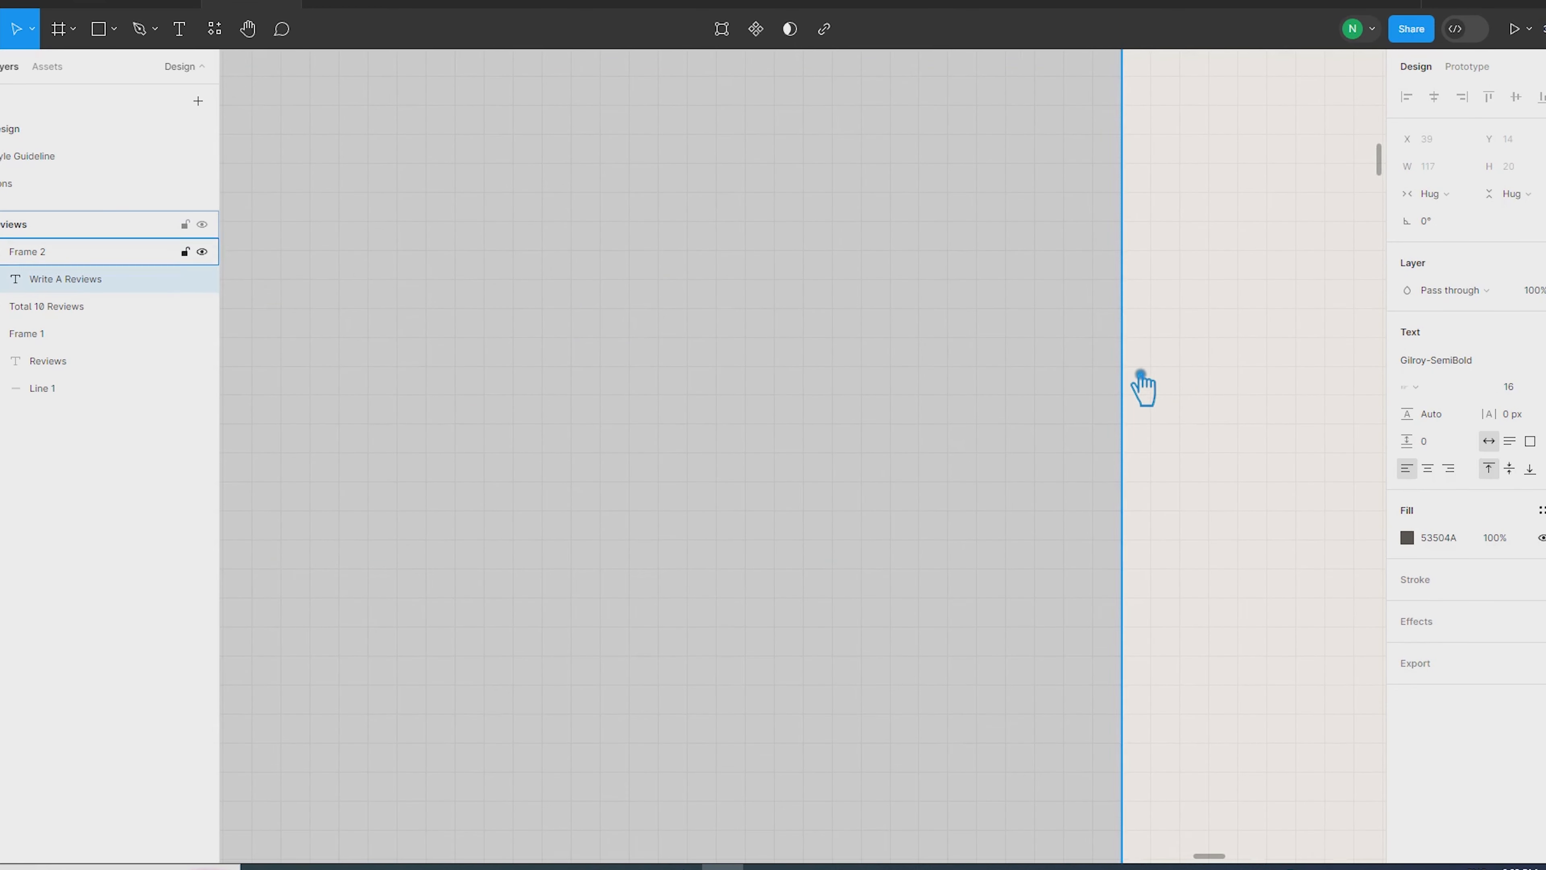
{"action": "key", "text": "Escape"}
{"action": "scroll", "coordinate": [1156, 390], "scroll_direction": "down", "scroll_amount": 5}
{"action": "left_click", "coordinate": [718, 397]}
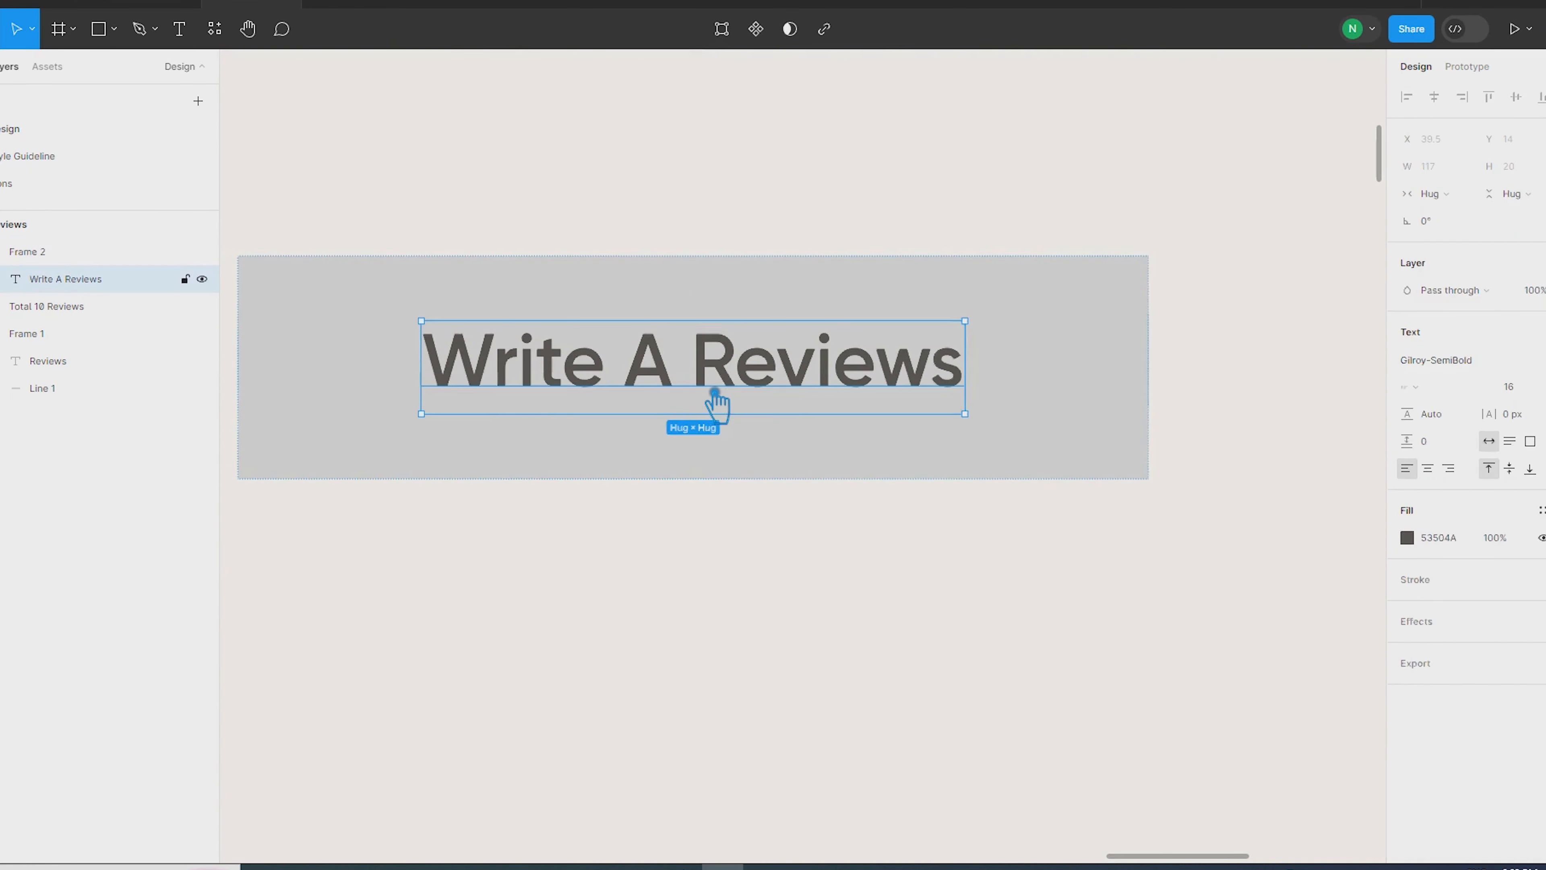
{"action": "scroll", "coordinate": [1152, 379], "scroll_direction": "up", "scroll_amount": 5}
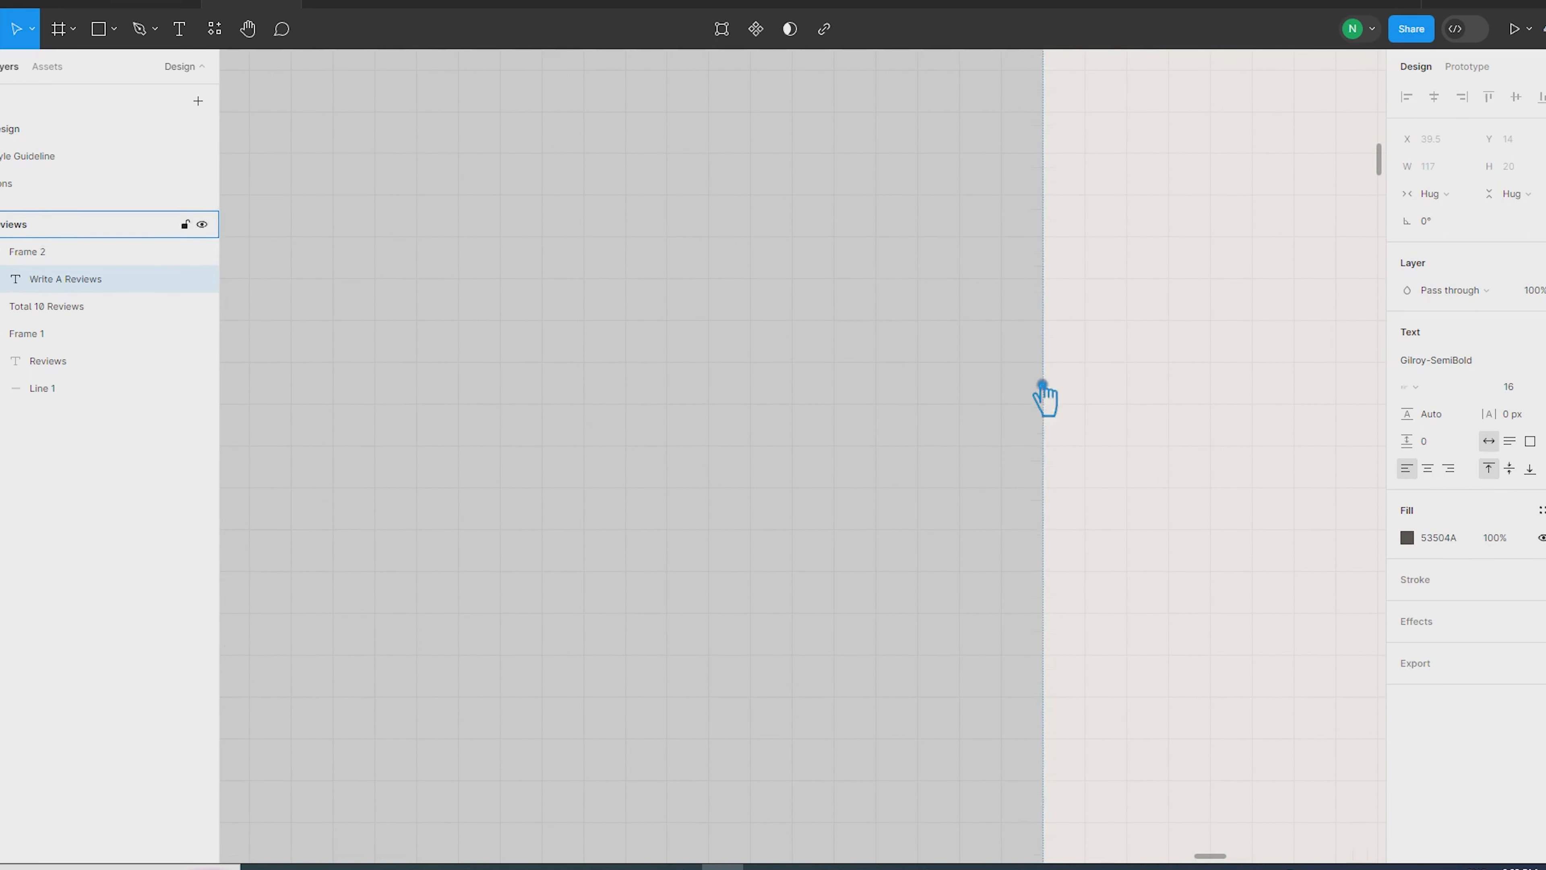
{"action": "left_click", "coordinate": [1052, 370]}
{"action": "scroll", "coordinate": [1107, 384], "scroll_direction": "down", "scroll_amount": 3}
{"action": "scroll", "coordinate": [1108, 399], "scroll_direction": "down", "scroll_amount": 3}
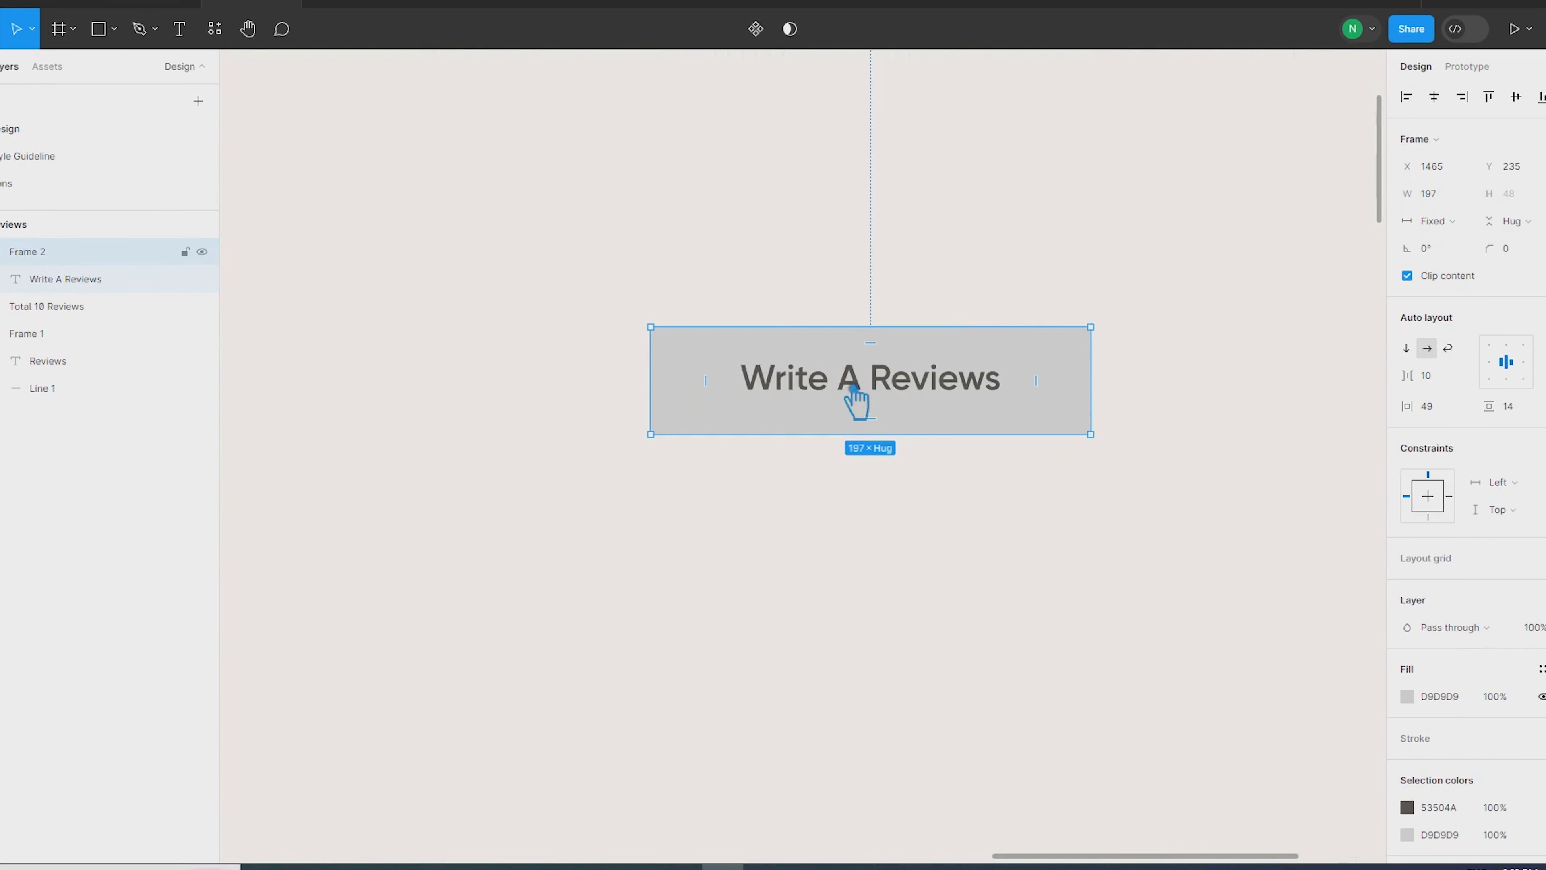
{"action": "left_click", "coordinate": [856, 396]}
{"action": "left_click", "coordinate": [953, 495]}
{"action": "scroll", "coordinate": [952, 496], "scroll_direction": "down", "scroll_amount": 5}
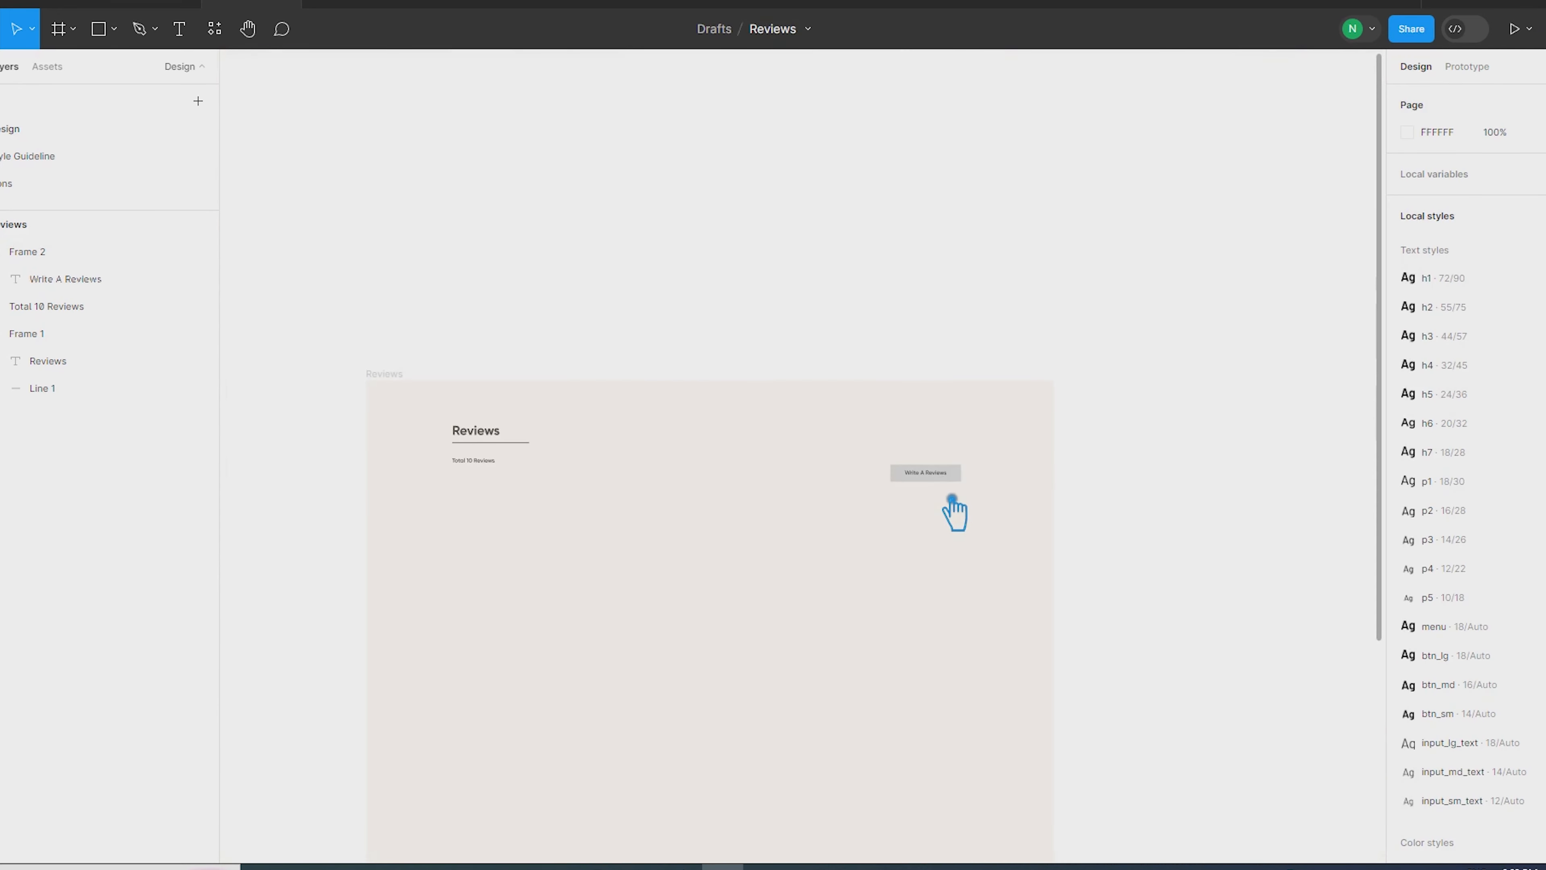
Show the rulers and layout grid, and set the button frame's width to 215 px across the last two columns
{"action": "key", "text": "shift+r"}
{"action": "scroll", "coordinate": [942, 492], "scroll_direction": "up", "scroll_amount": 3}
{"action": "scroll", "coordinate": [974, 487], "scroll_direction": "up", "scroll_amount": 4}
{"action": "left_click", "coordinate": [980, 483]}
{"action": "scroll", "coordinate": [1067, 487], "scroll_direction": "up", "scroll_amount": 1}
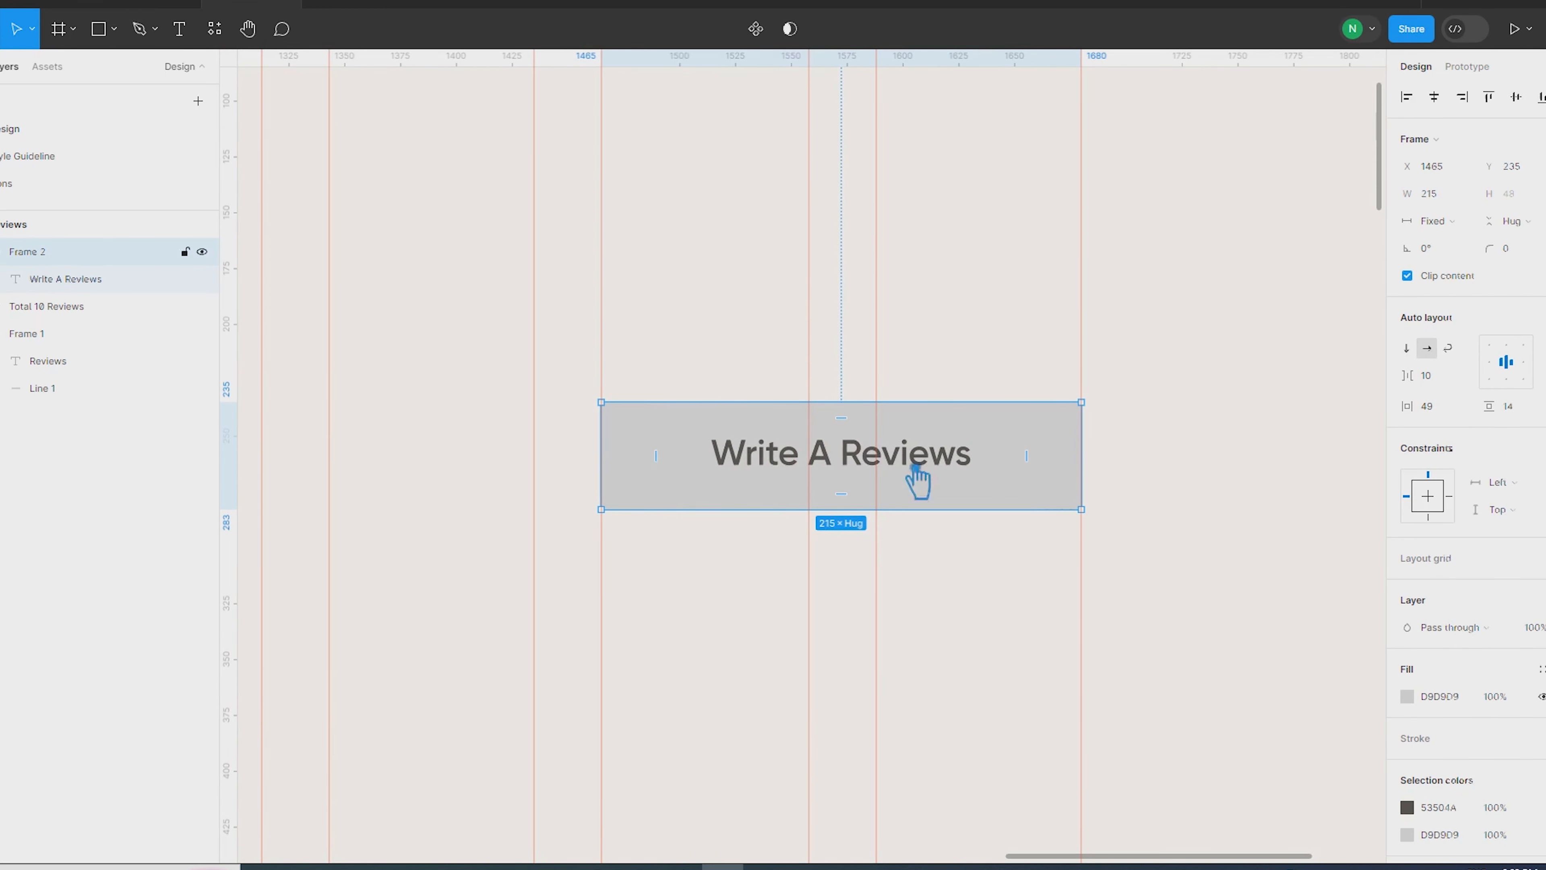
Change the capital "A" in the button's label to lowercase so it reads "Write a Reviews"
{"action": "double_click", "coordinate": [843, 474]}
{"action": "left_click", "coordinate": [846, 467]}
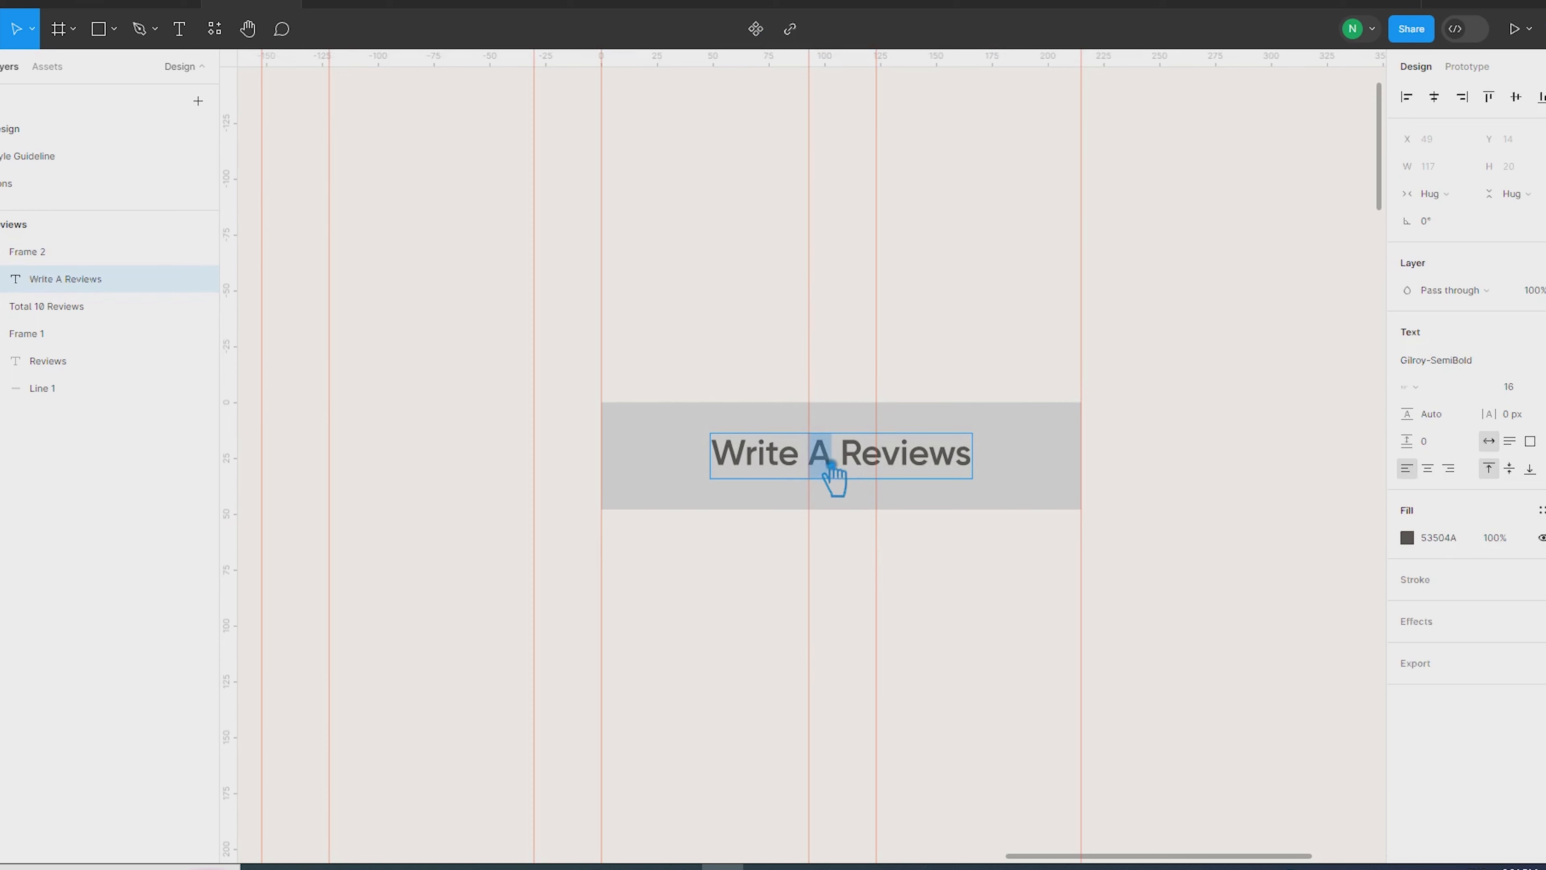
{"action": "key", "text": "BackSpace"}
{"action": "type", "text": "a"}
{"action": "left_click", "coordinate": [1246, 483]}
{"action": "scroll", "coordinate": [1156, 505], "scroll_direction": "down", "scroll_amount": 5}
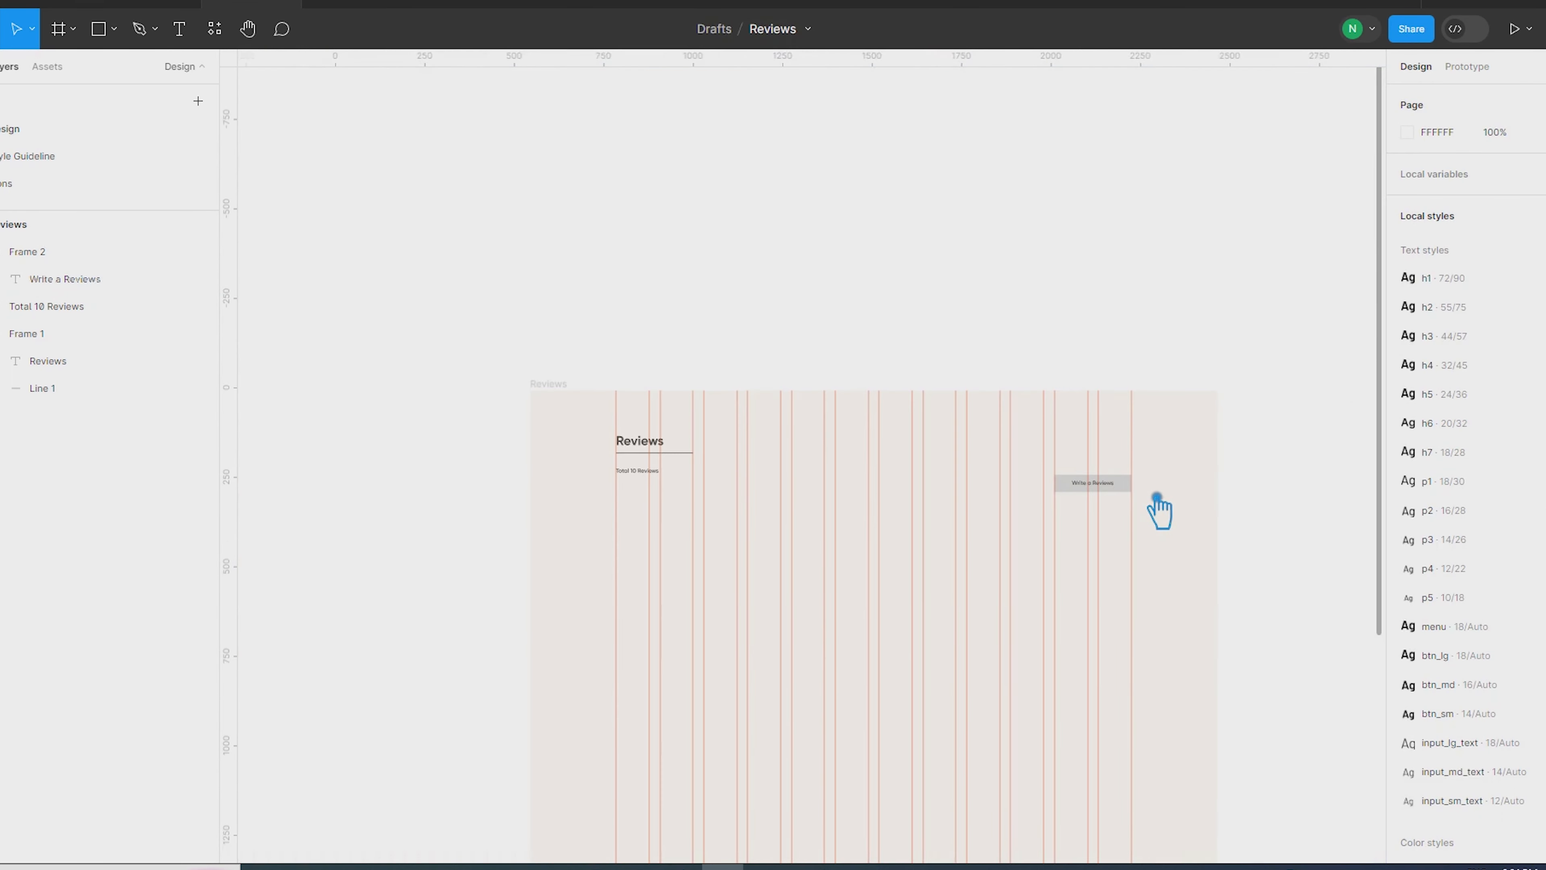
{"action": "scroll", "coordinate": [1158, 505], "scroll_direction": "up", "scroll_amount": 2}
{"action": "double_click", "coordinate": [1095, 483]}
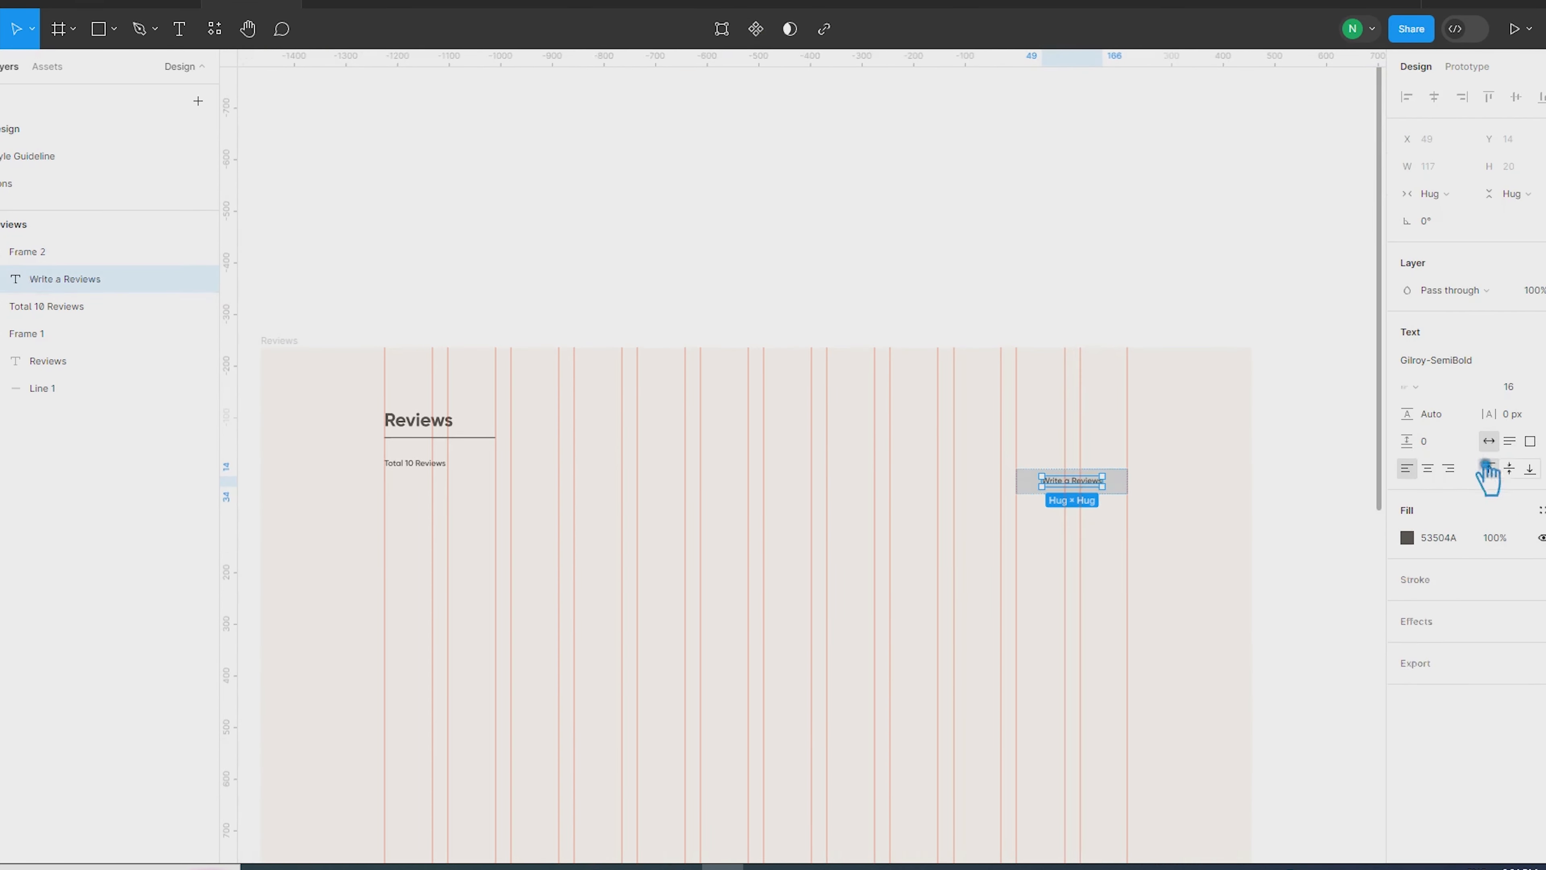
{"action": "left_click", "coordinate": [1346, 552]}
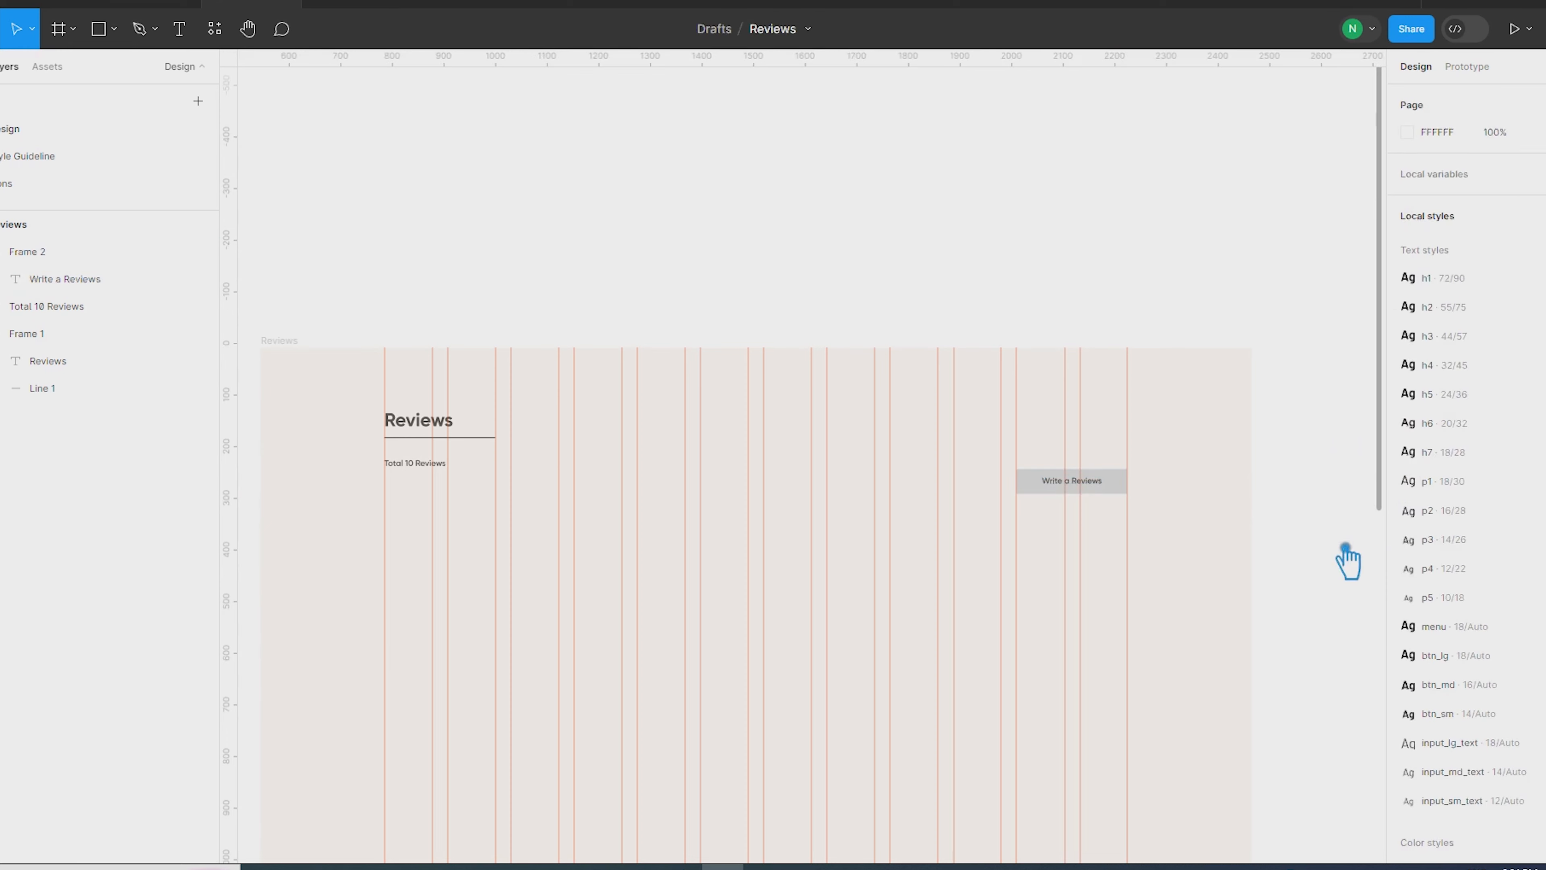
Replace the button's grey fill with a 1 px inside stroke in 53504A, sampled from the heading's underline
{"action": "left_click", "coordinate": [1120, 490]}
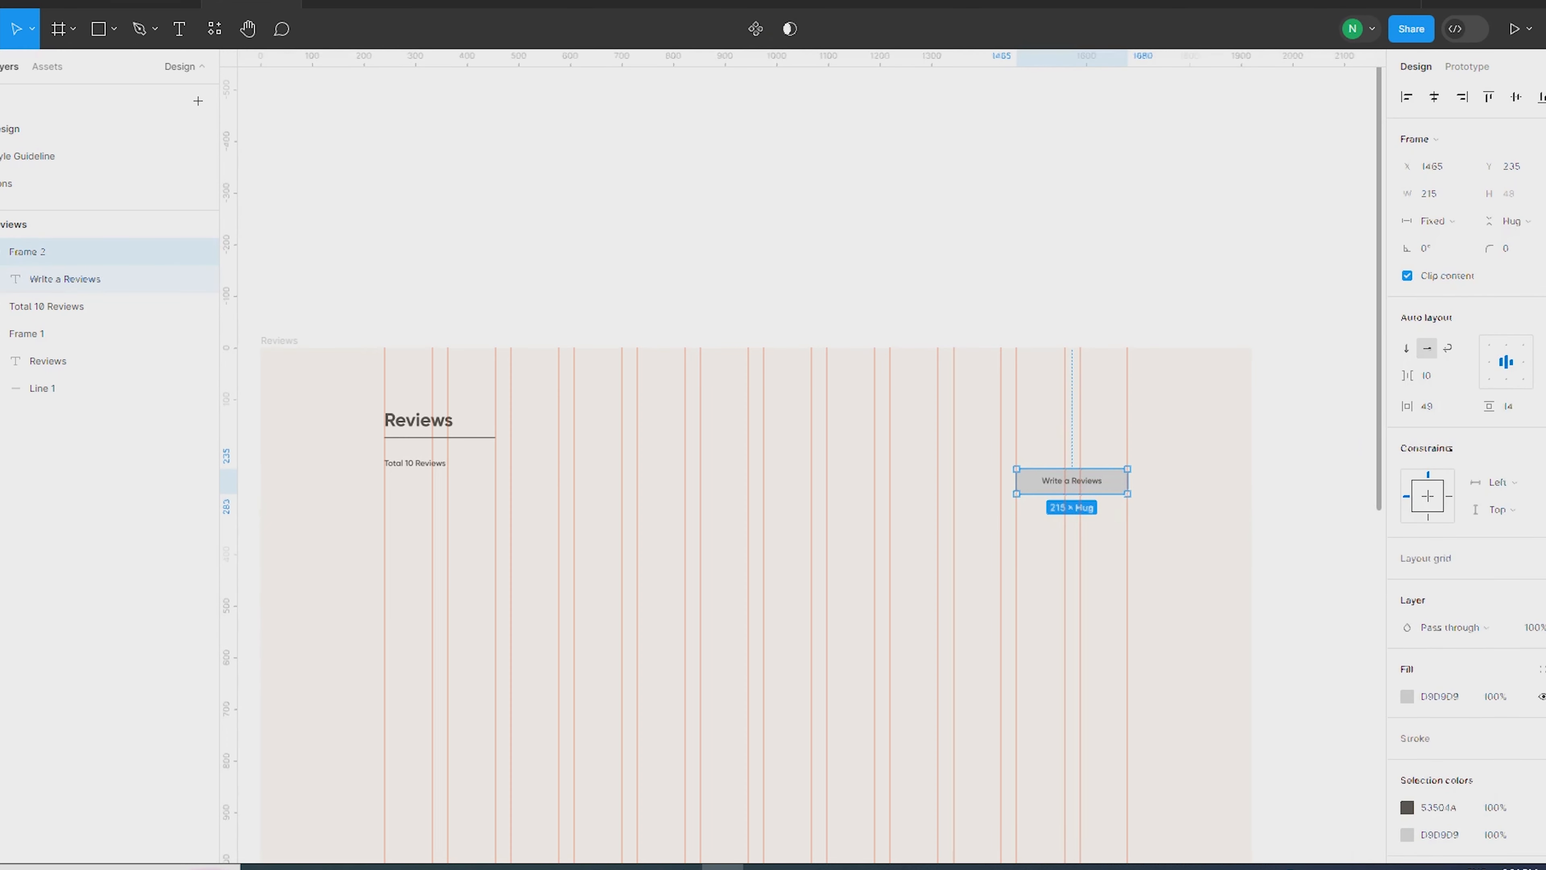
{"action": "left_click", "coordinate": [1545, 697]}
{"action": "left_click", "coordinate": [1545, 711]}
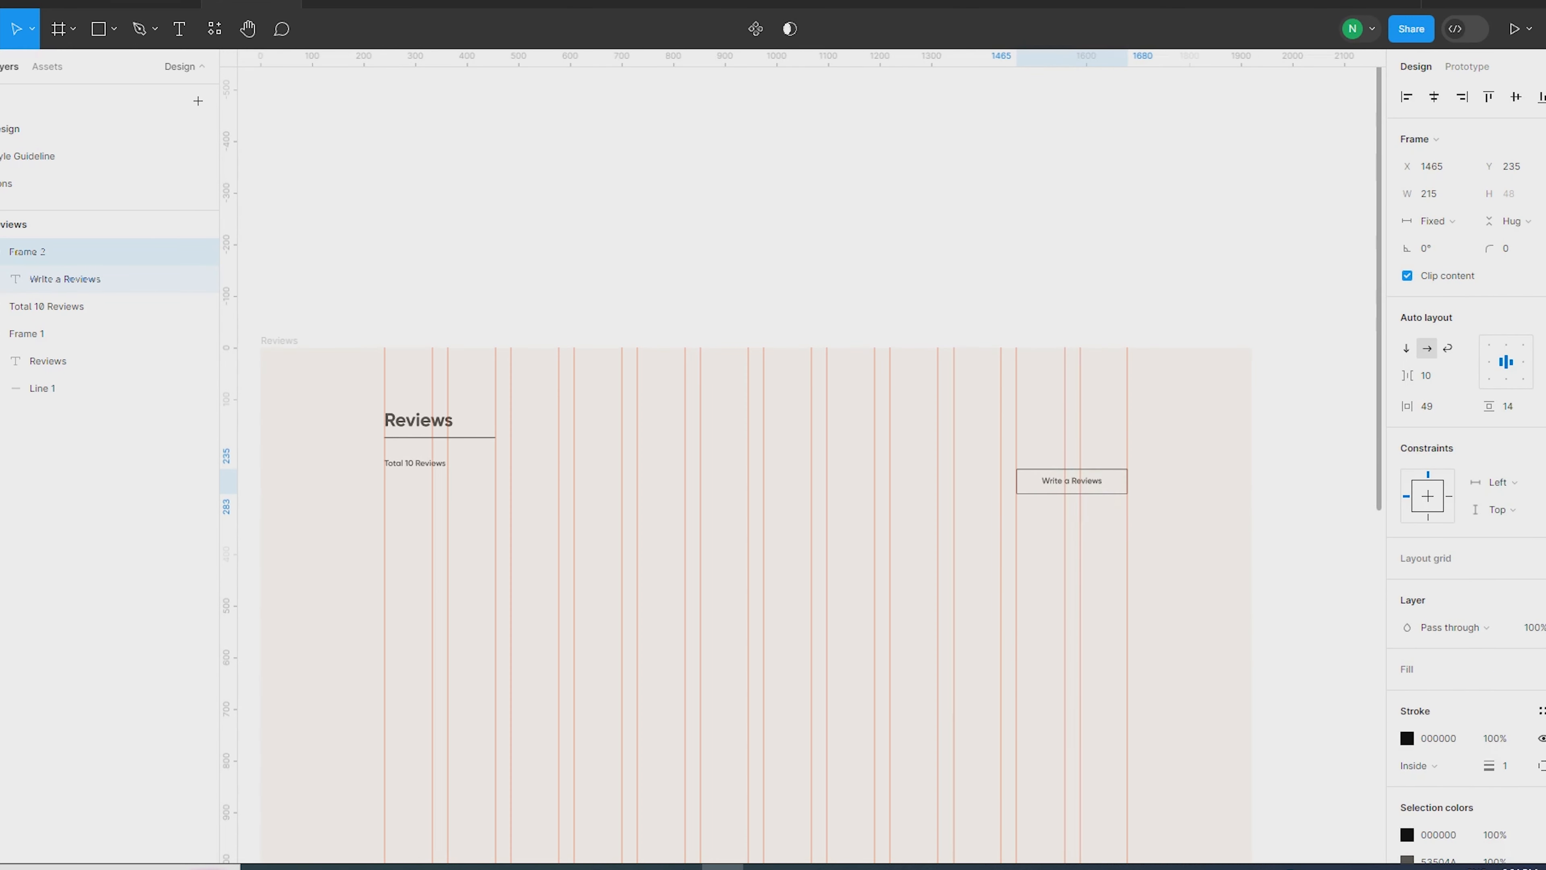
{"action": "left_click", "coordinate": [1406, 737]}
{"action": "left_click", "coordinate": [1205, 659]}
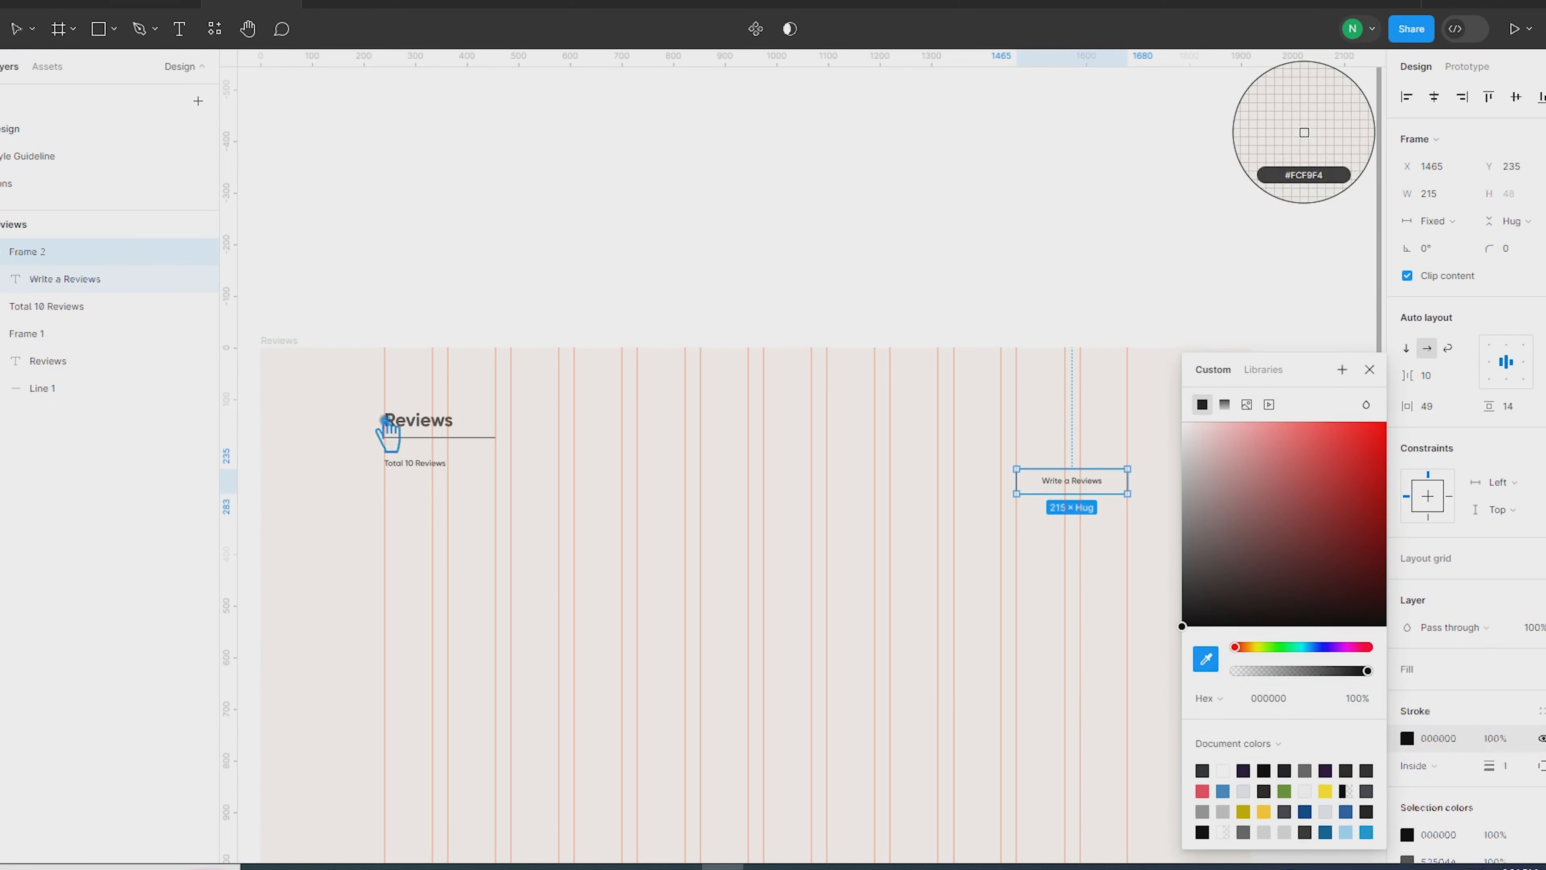
{"action": "left_click", "coordinate": [415, 440]}
{"action": "left_click", "coordinate": [953, 170]}
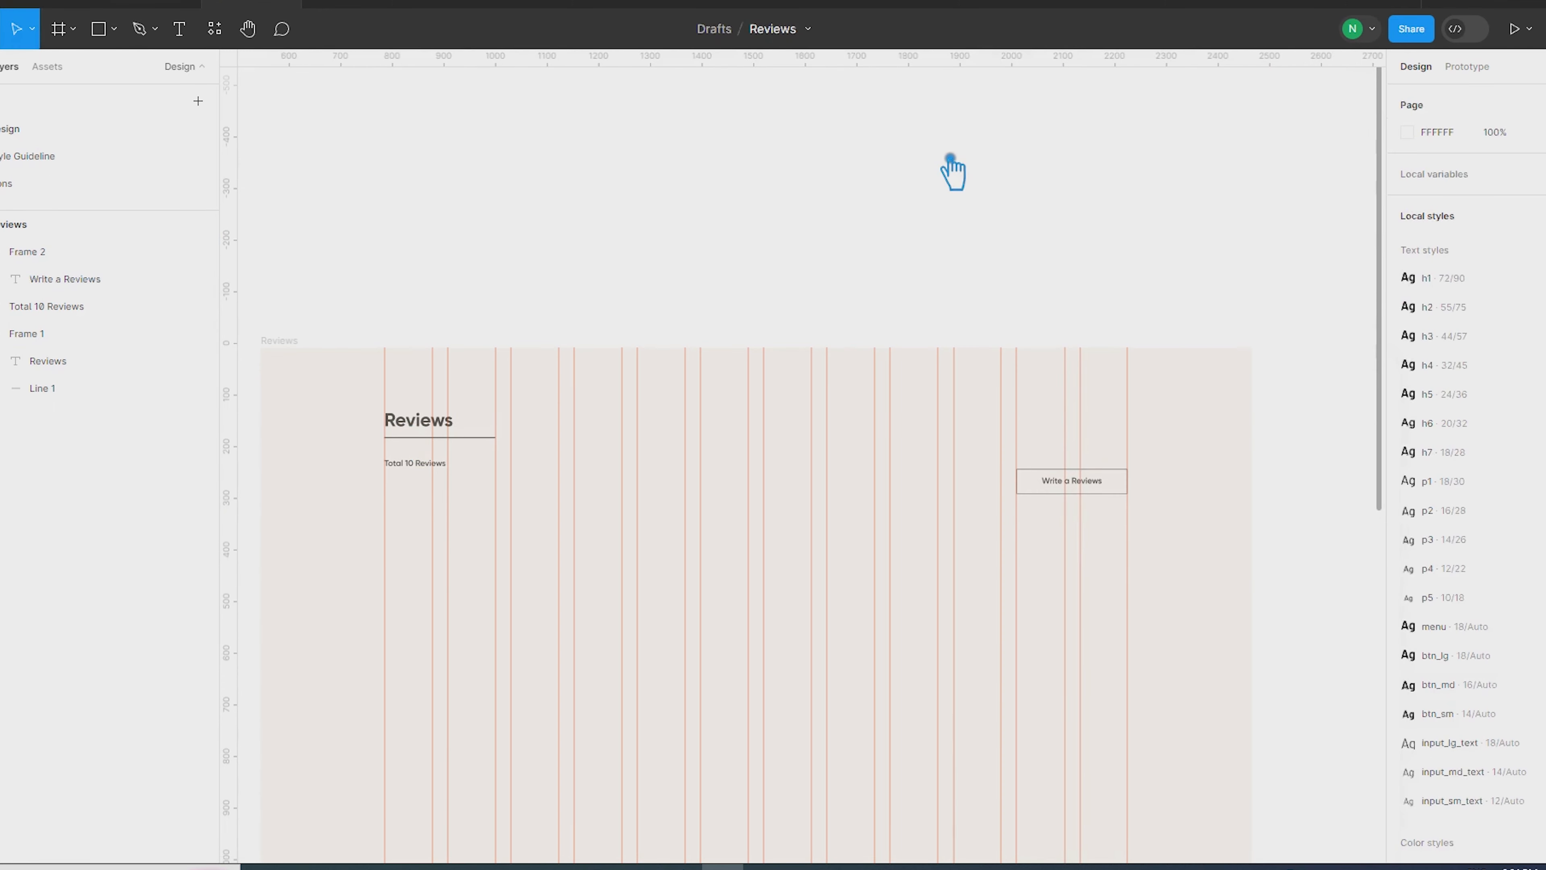
Top-align the "Write a Reviews" button with the Reviews heading frame
{"action": "left_click", "coordinate": [1065, 481]}
{"action": "left_click", "coordinate": [433, 463], "text": "shift"}
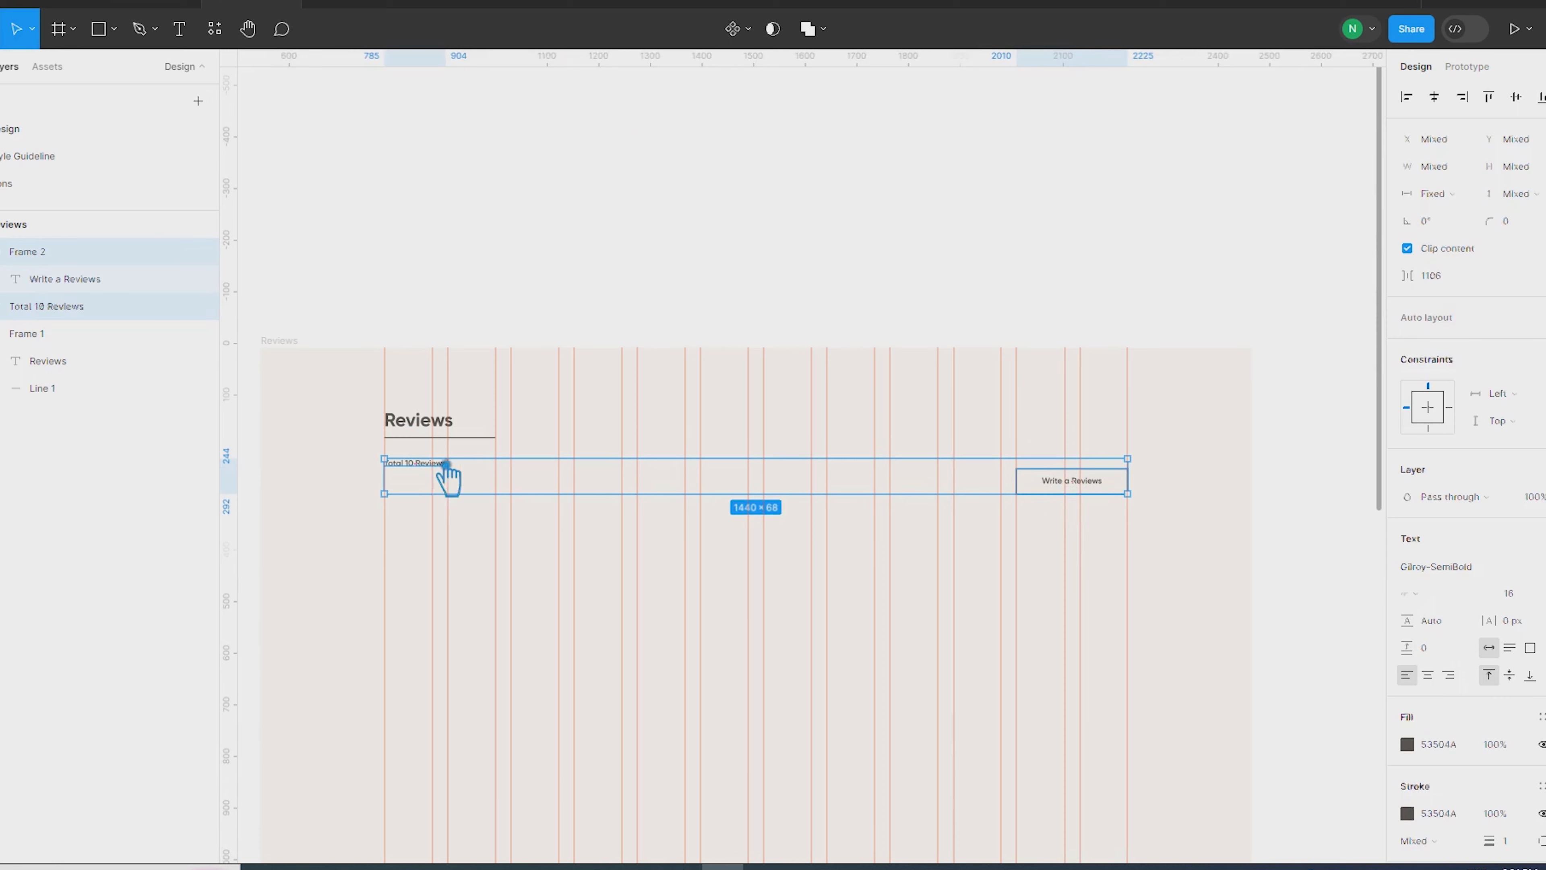
{"action": "left_click", "coordinate": [448, 431]}
{"action": "left_click", "coordinate": [429, 430]}
{"action": "left_click", "coordinate": [1070, 491], "text": "shift"}
{"action": "left_click", "coordinate": [1501, 95]}
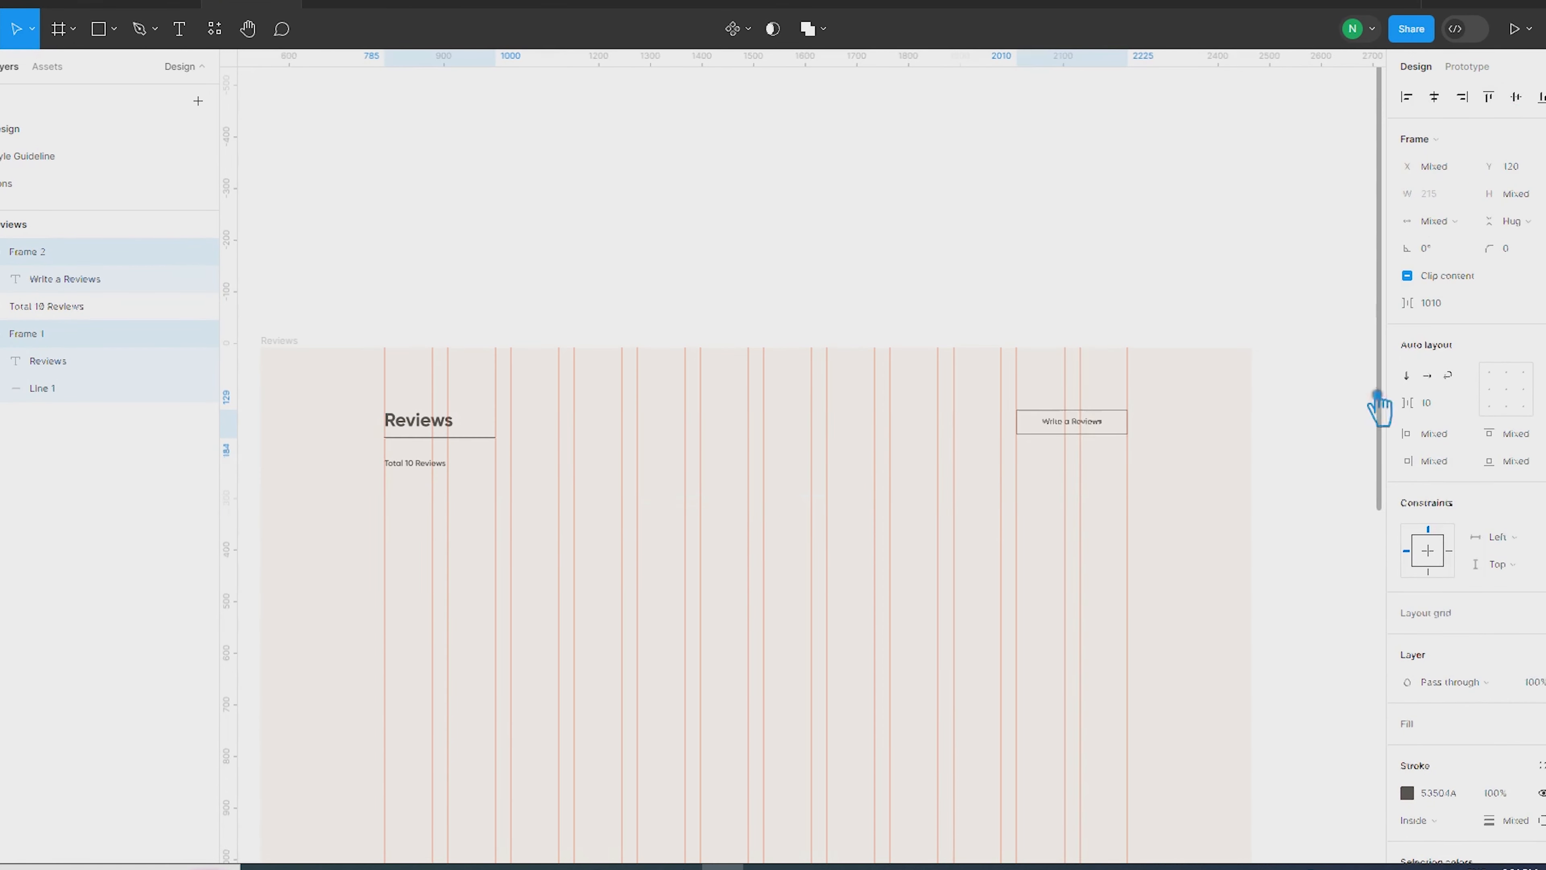
{"action": "left_click", "coordinate": [1320, 506]}
Align the vertical centres of the "Write a Reviews" button and the Reviews heading frame
{"action": "left_click", "coordinate": [1028, 441]}
{"action": "left_click", "coordinate": [433, 440], "text": "shift"}
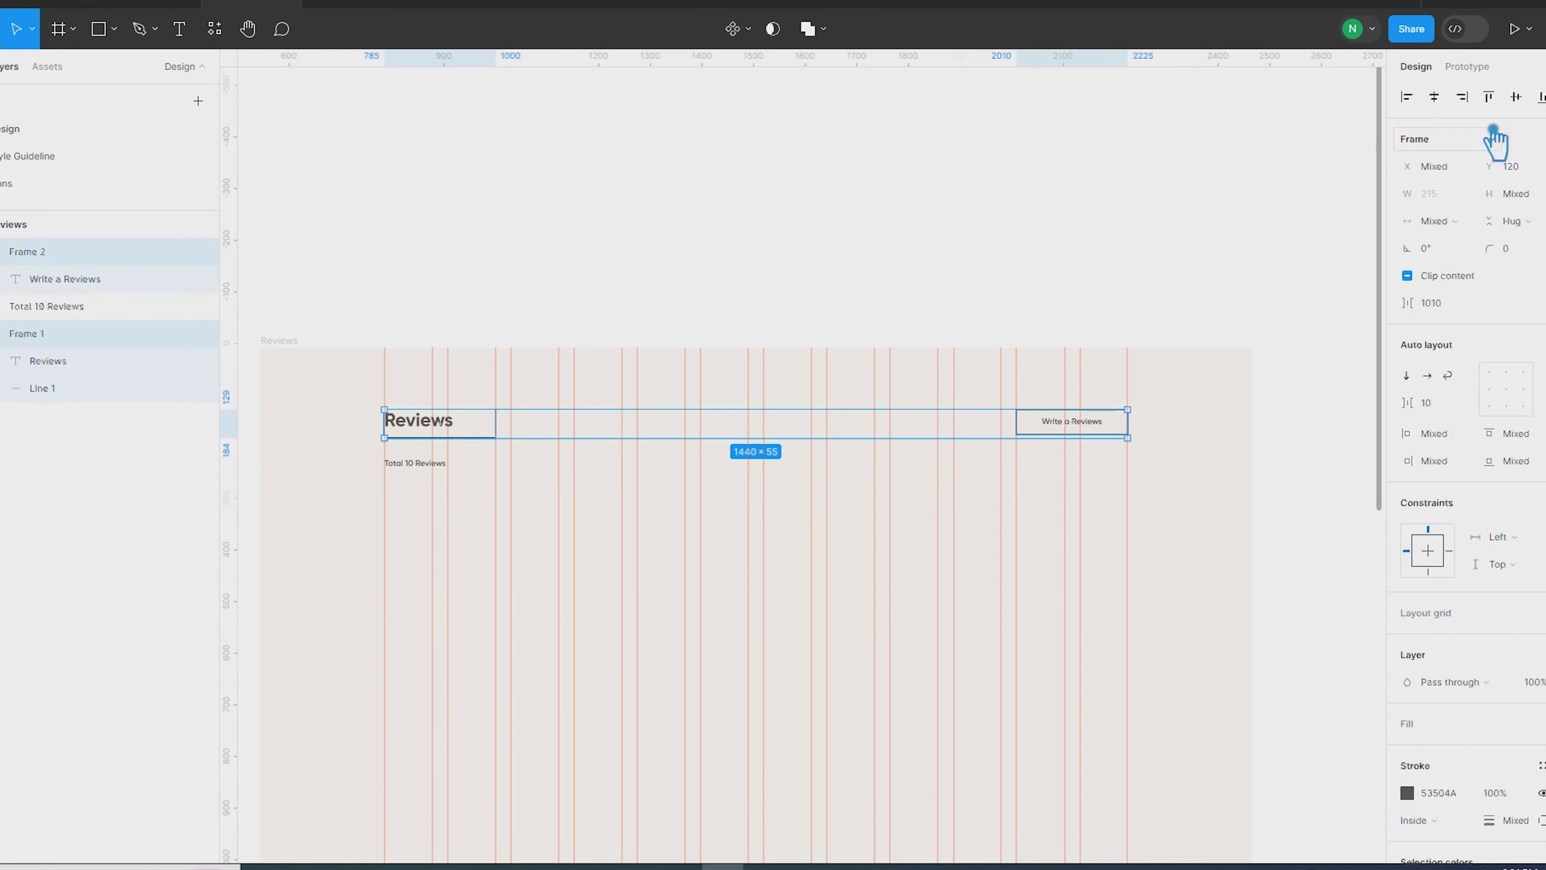
{"action": "left_click", "coordinate": [1515, 96]}
{"action": "left_click", "coordinate": [1266, 532]}
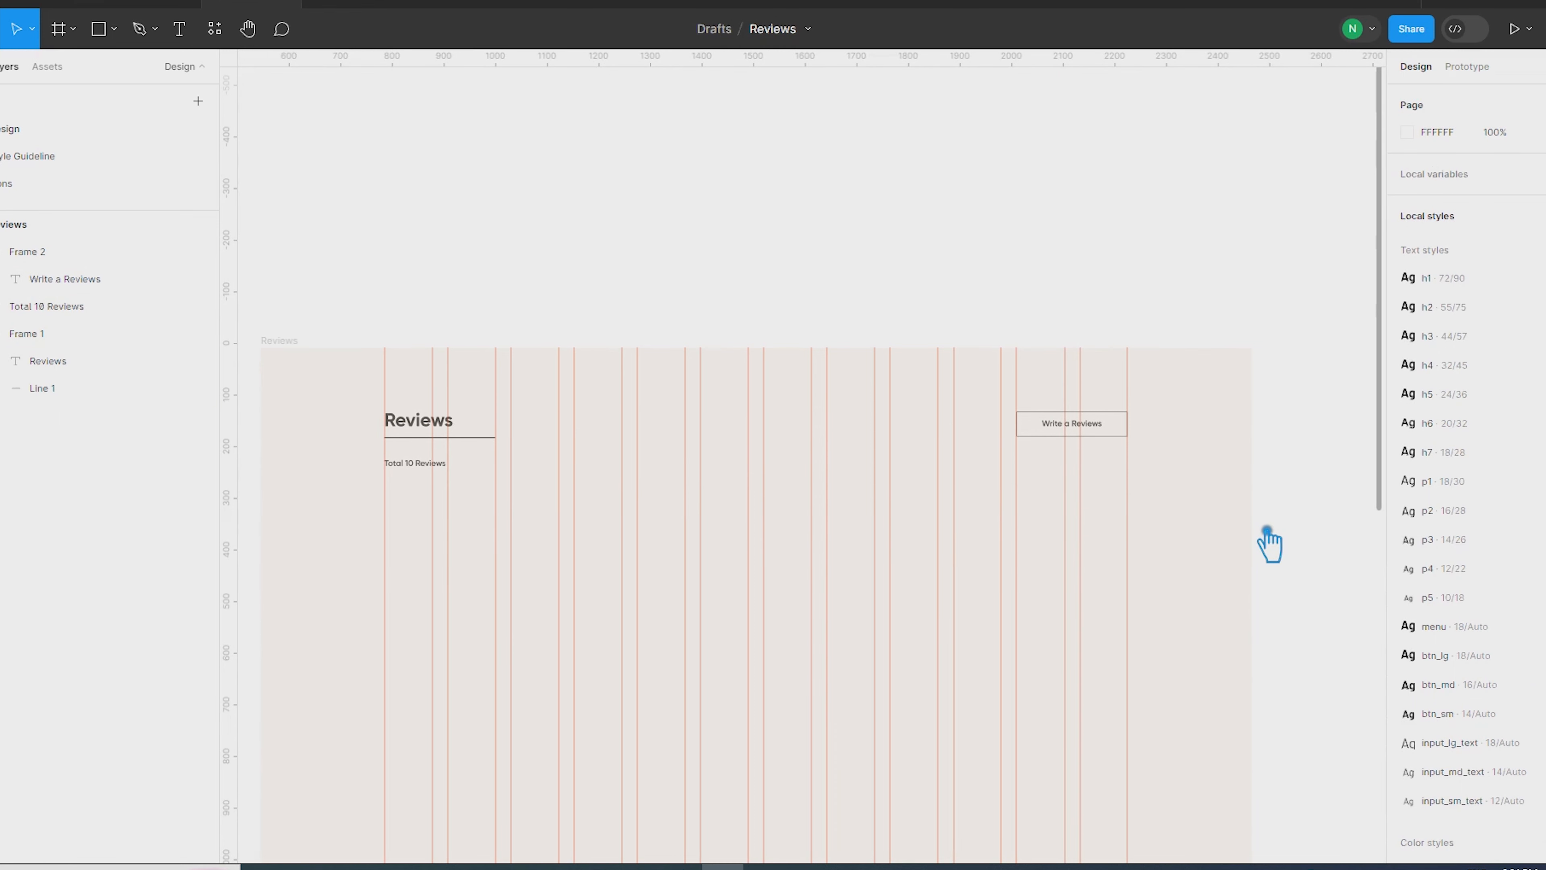
Copy the button's label below the button and change the copy's wording to "Most Recent"
{"action": "left_click", "coordinate": [1058, 426], "text": "ctrl"}
{"action": "left_click_drag", "start_coordinate": [1058, 426], "coordinate": [1069, 481]}
{"action": "left_click", "coordinate": [1349, 541]}
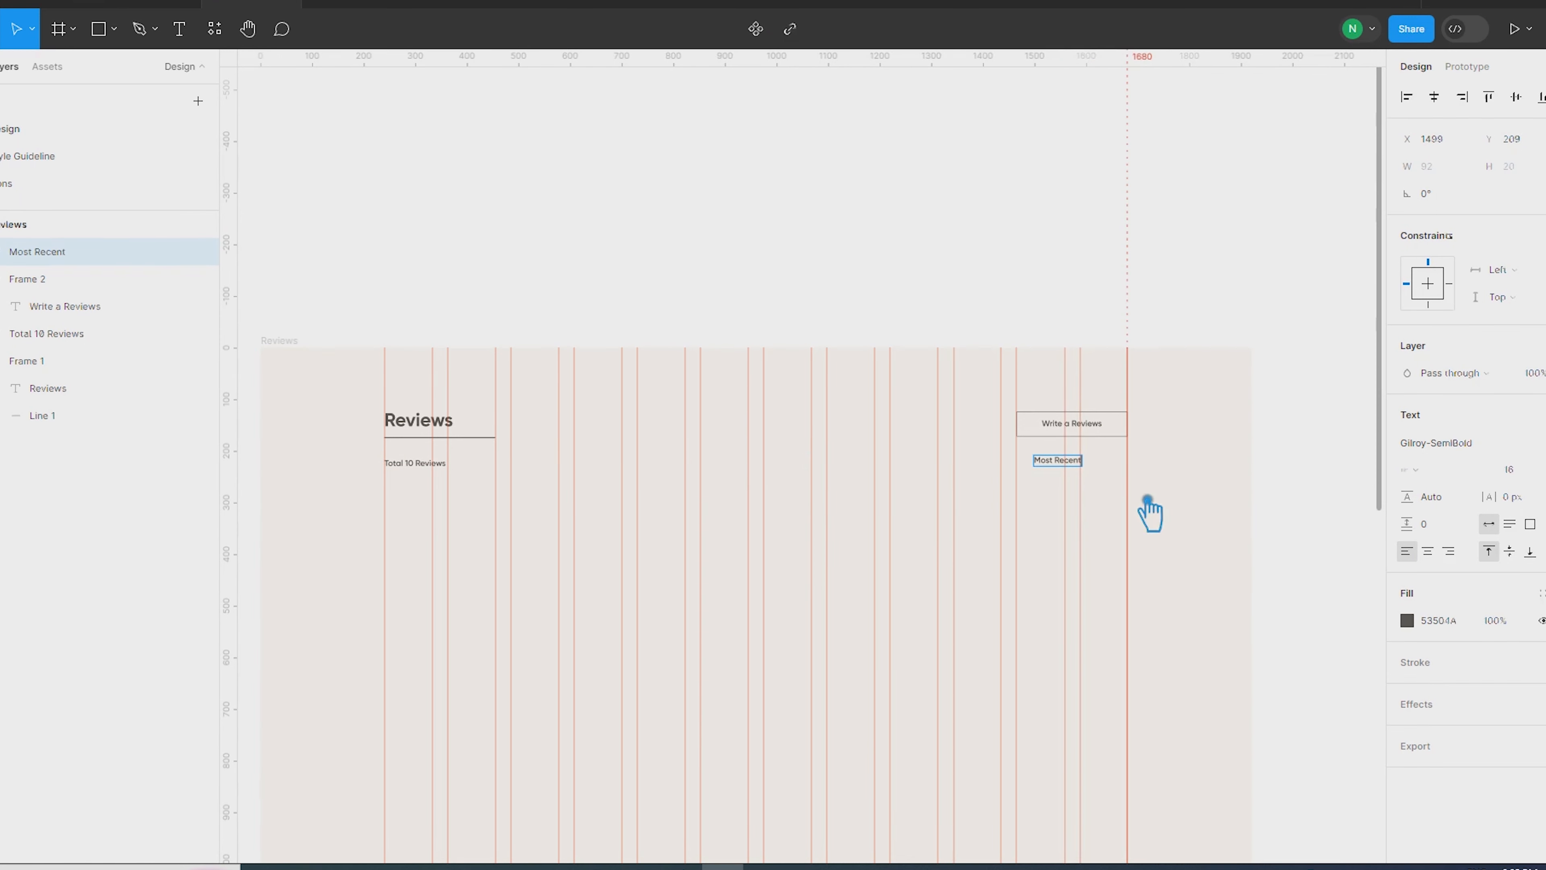
Set the font size of the "Most Recent" text to 12
{"action": "key", "text": "shift+2"}
{"action": "left_click", "coordinate": [1525, 469]}
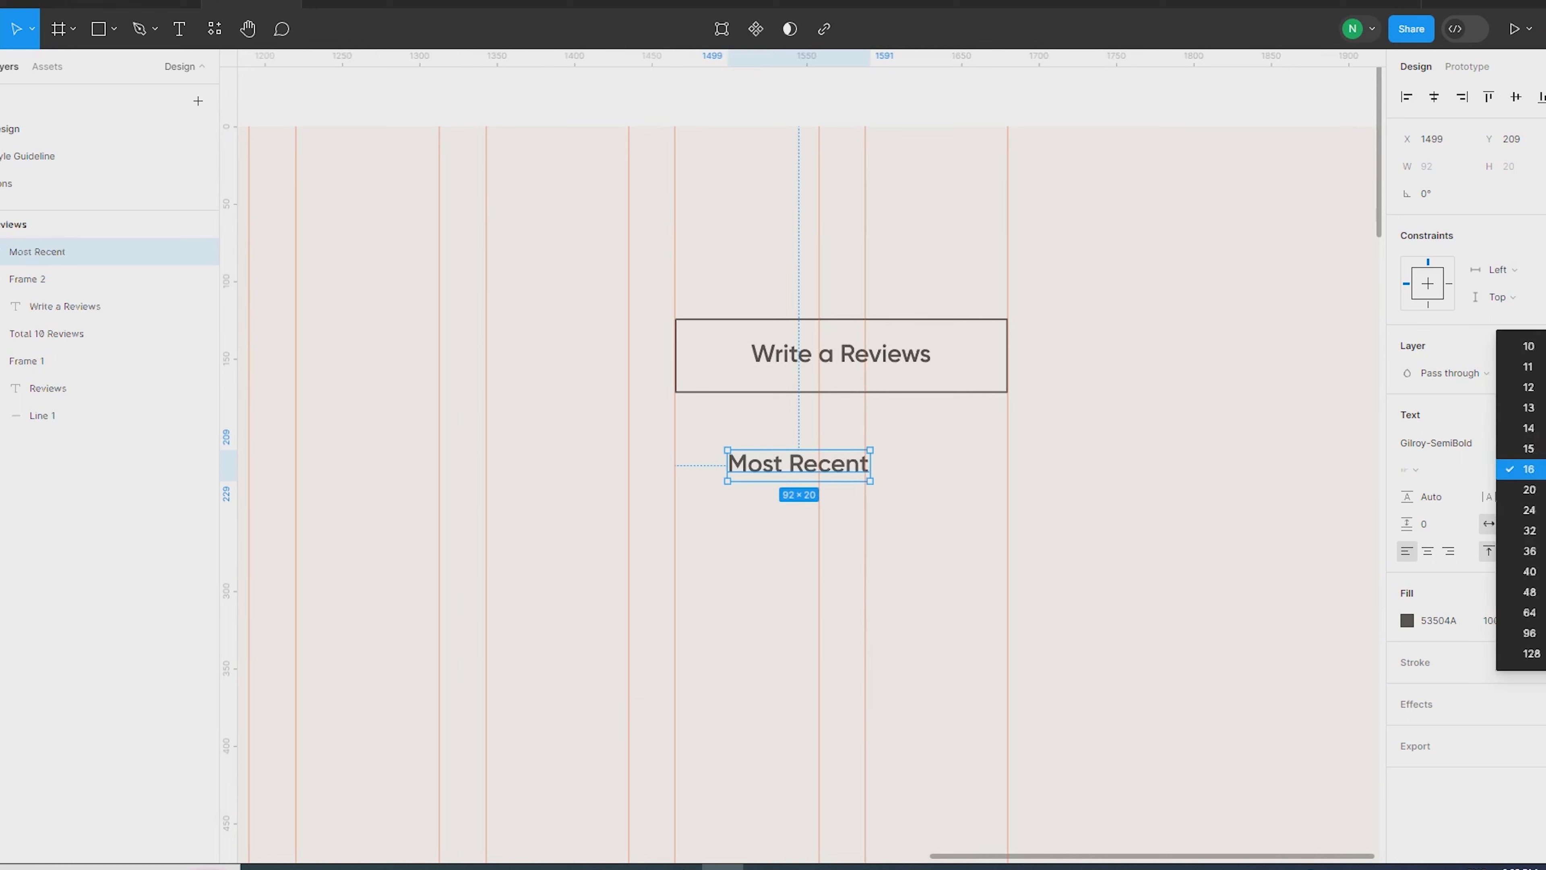
{"action": "left_click", "coordinate": [1543, 430]}
{"action": "left_click", "coordinate": [1525, 469]}
{"action": "left_click", "coordinate": [1525, 429]}
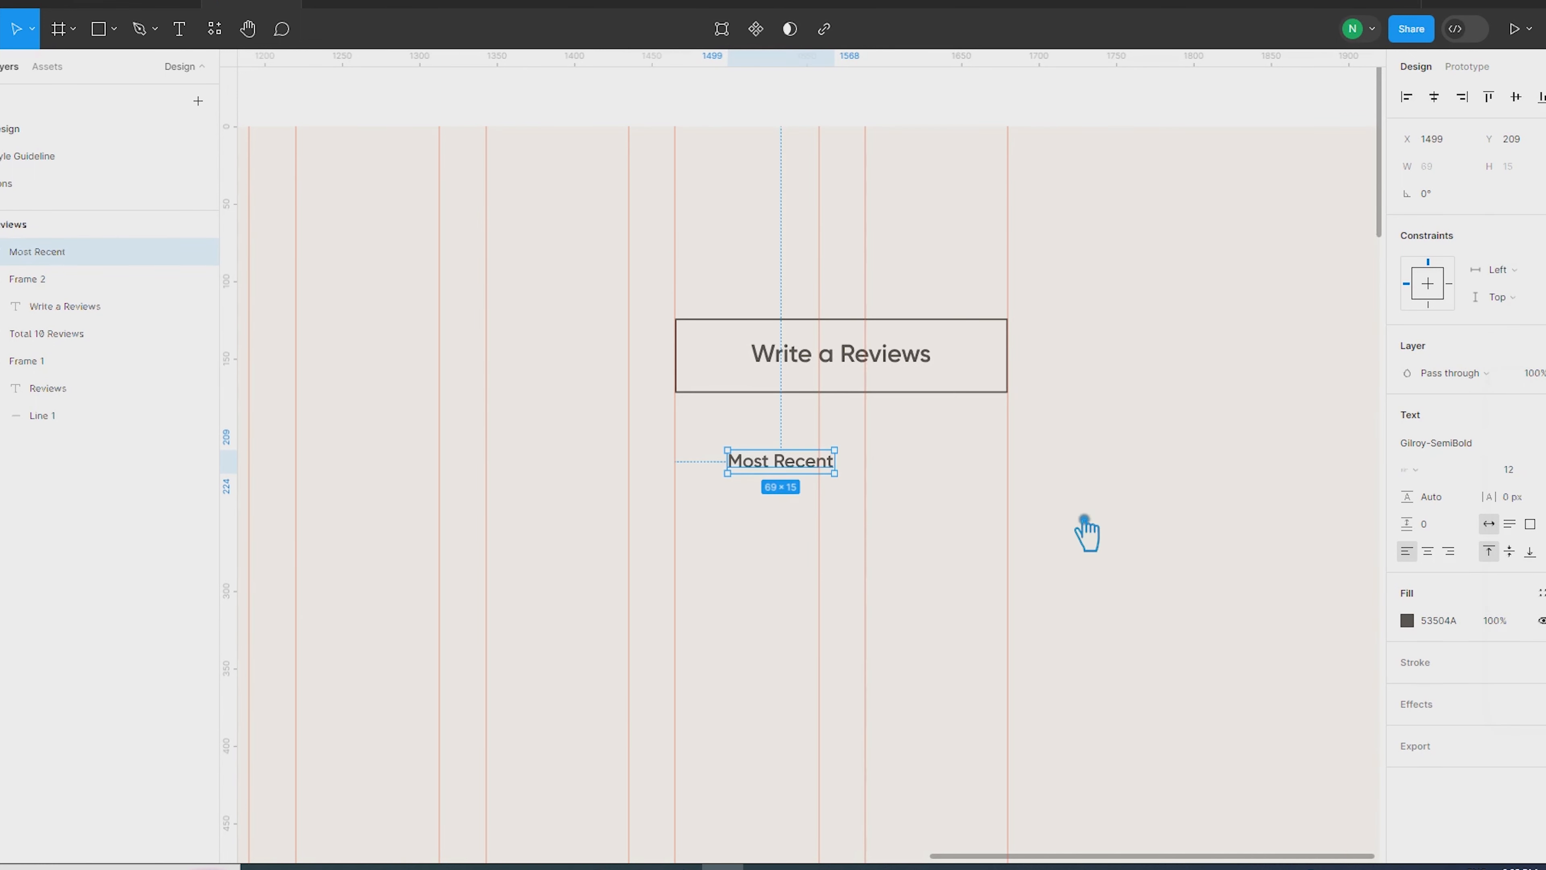
{"action": "left_click", "coordinate": [1086, 536]}
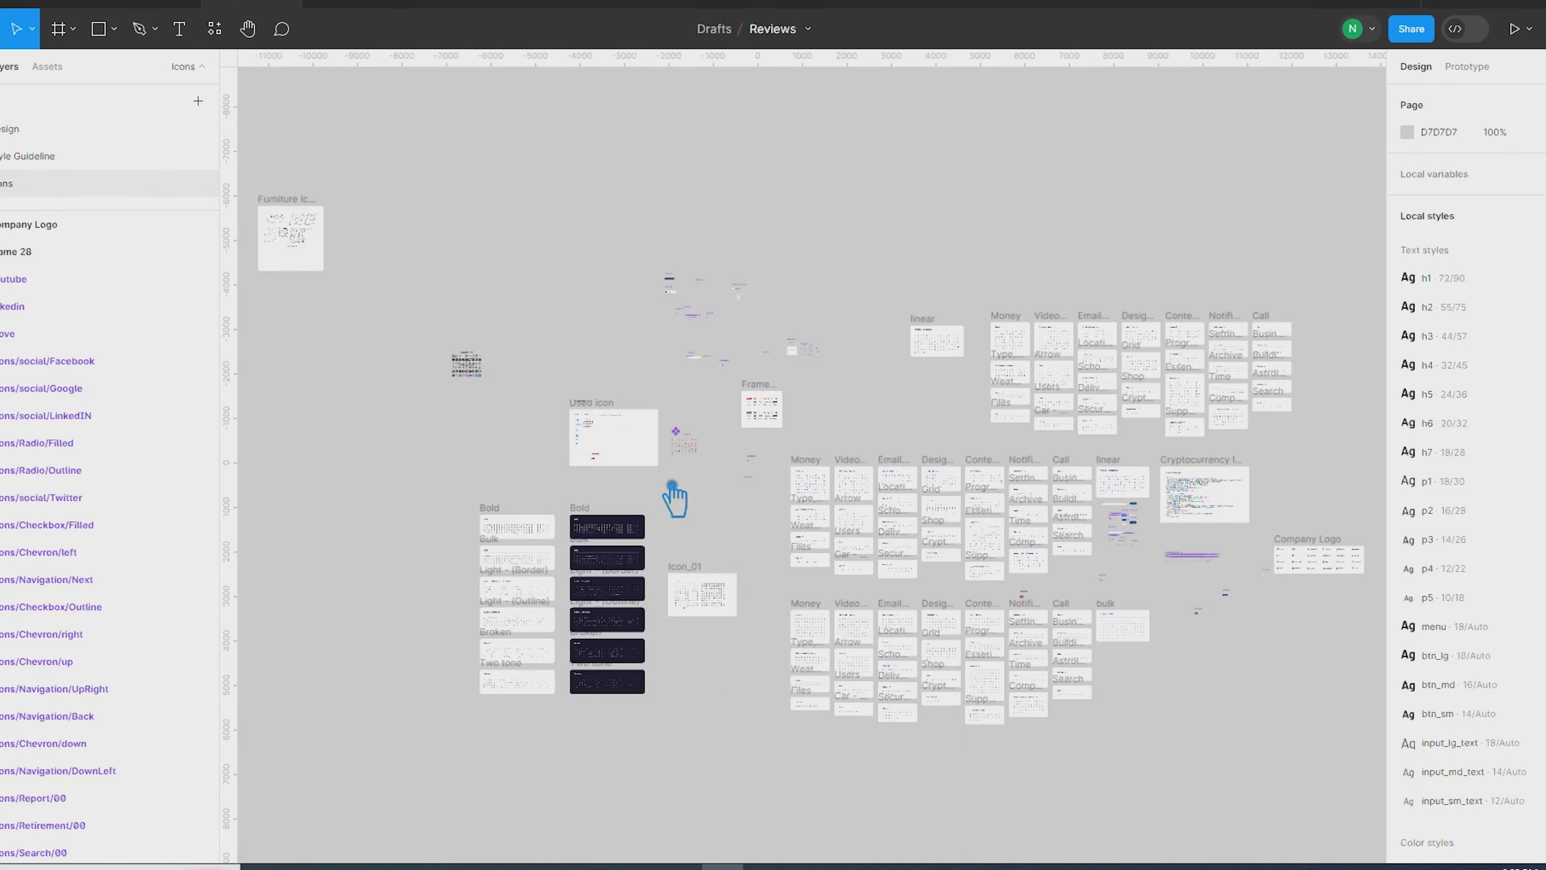
Copy the linear empty-wallet icon from the Icons page and place it beside the "Most Recent" text
{"action": "scroll", "coordinate": [467, 486], "scroll_direction": "up", "scroll_amount": 1}
{"action": "scroll", "coordinate": [522, 552], "scroll_direction": "up", "scroll_amount": 6}
{"action": "scroll", "coordinate": [522, 551], "scroll_direction": "down", "scroll_amount": 3}
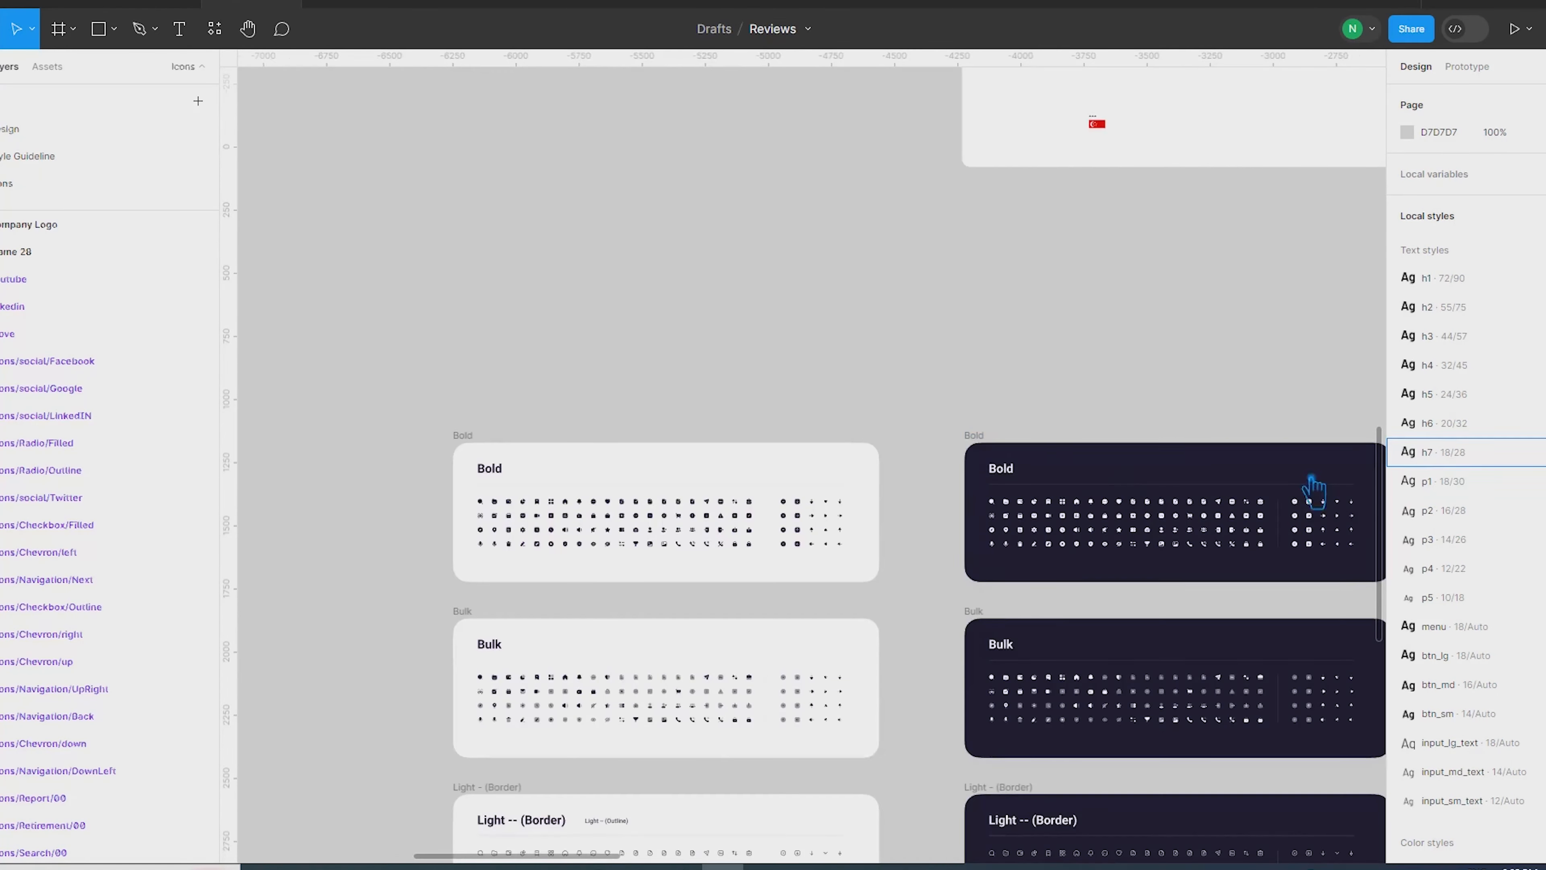
{"action": "scroll", "coordinate": [1093, 472], "scroll_direction": "down", "scroll_amount": 4}
{"action": "left_click_drag", "start_coordinate": [1302, 440], "coordinate": [763, 363]}
{"action": "scroll", "coordinate": [791, 347], "scroll_direction": "up", "scroll_amount": 6}
{"action": "left_click", "coordinate": [742, 245]}
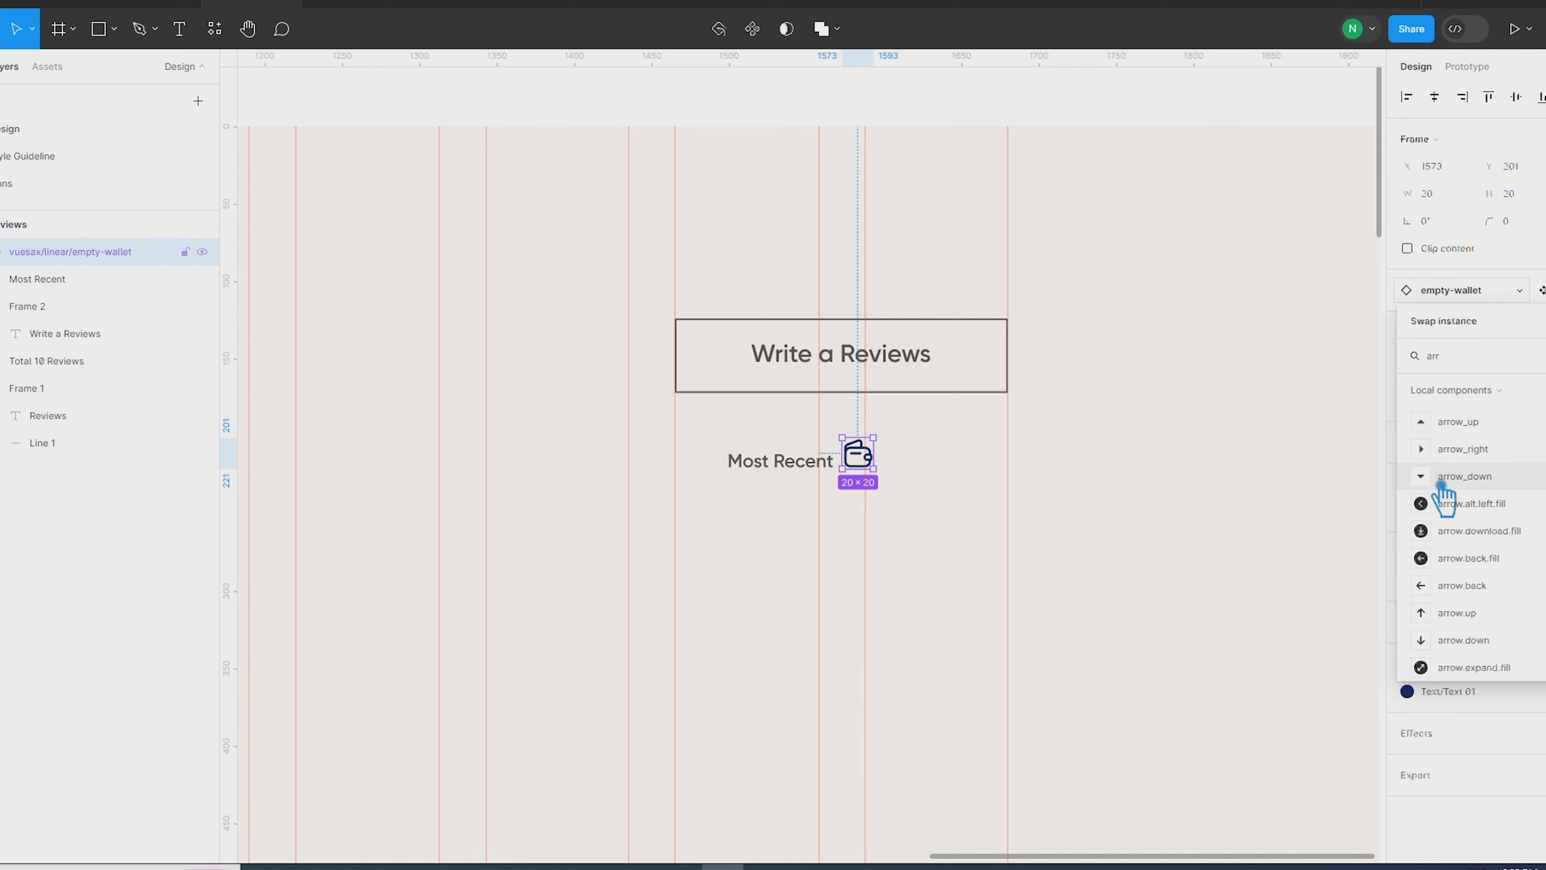
Swap the wallet icon for the arrow_down component and place it directly after the "Most Recent" text, vertically centred
{"action": "left_click", "coordinate": [1345, 494]}
{"action": "left_click_drag", "start_coordinate": [859, 463], "coordinate": [863, 472]}
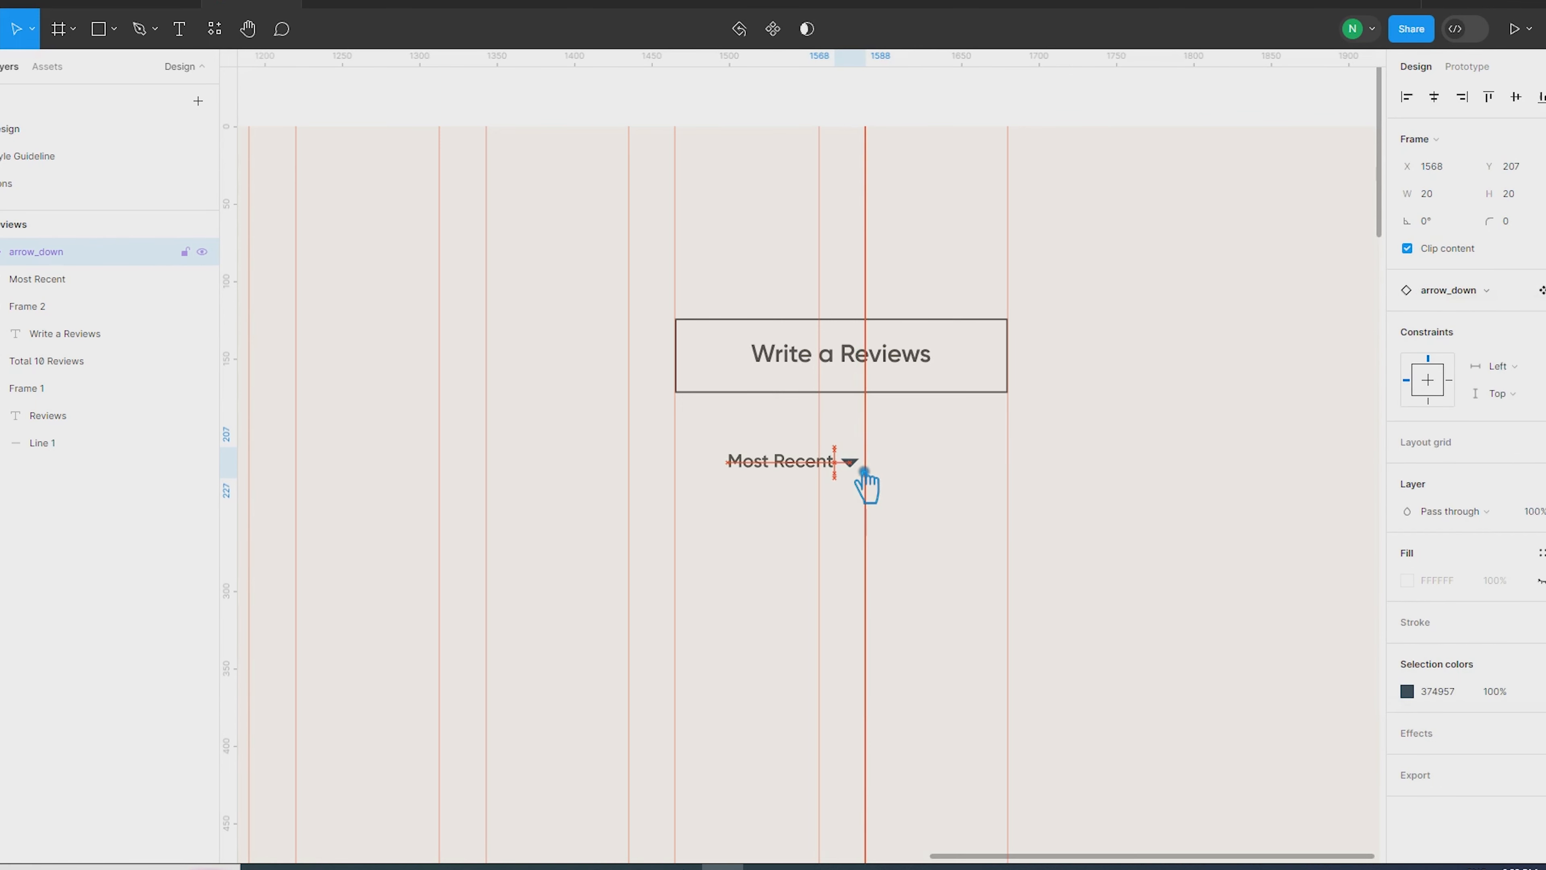
Set the horizontal spacing between the "Most Recent" text and the down arrow to 5 px
{"action": "left_click", "coordinate": [790, 464], "text": "shift"}
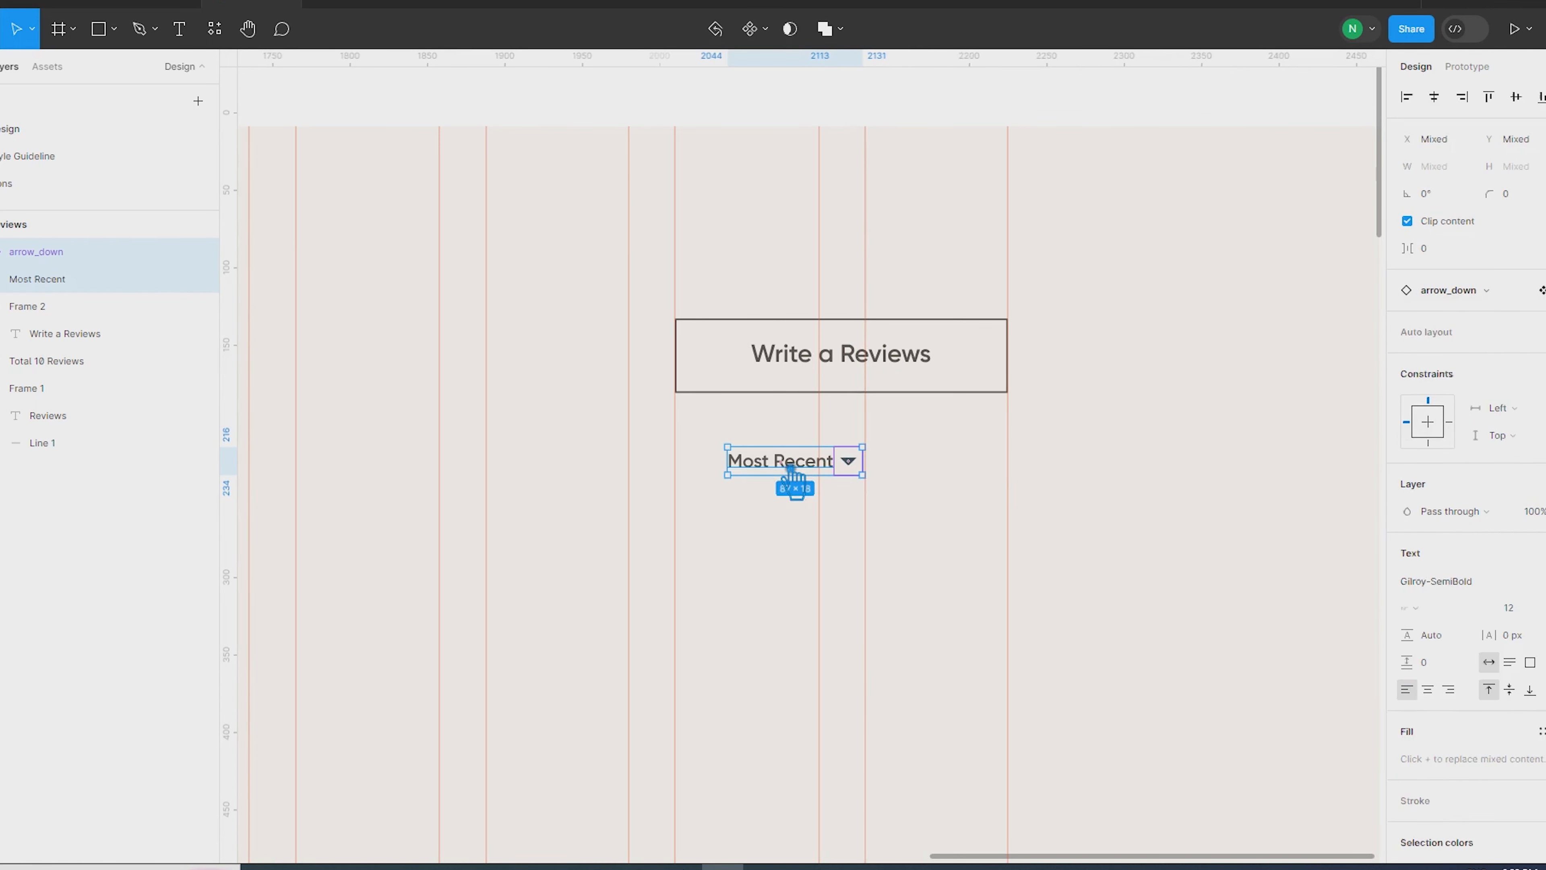
{"action": "left_click", "coordinate": [1462, 250]}
{"action": "type", "text": "5"}
{"action": "key", "text": "Return"}
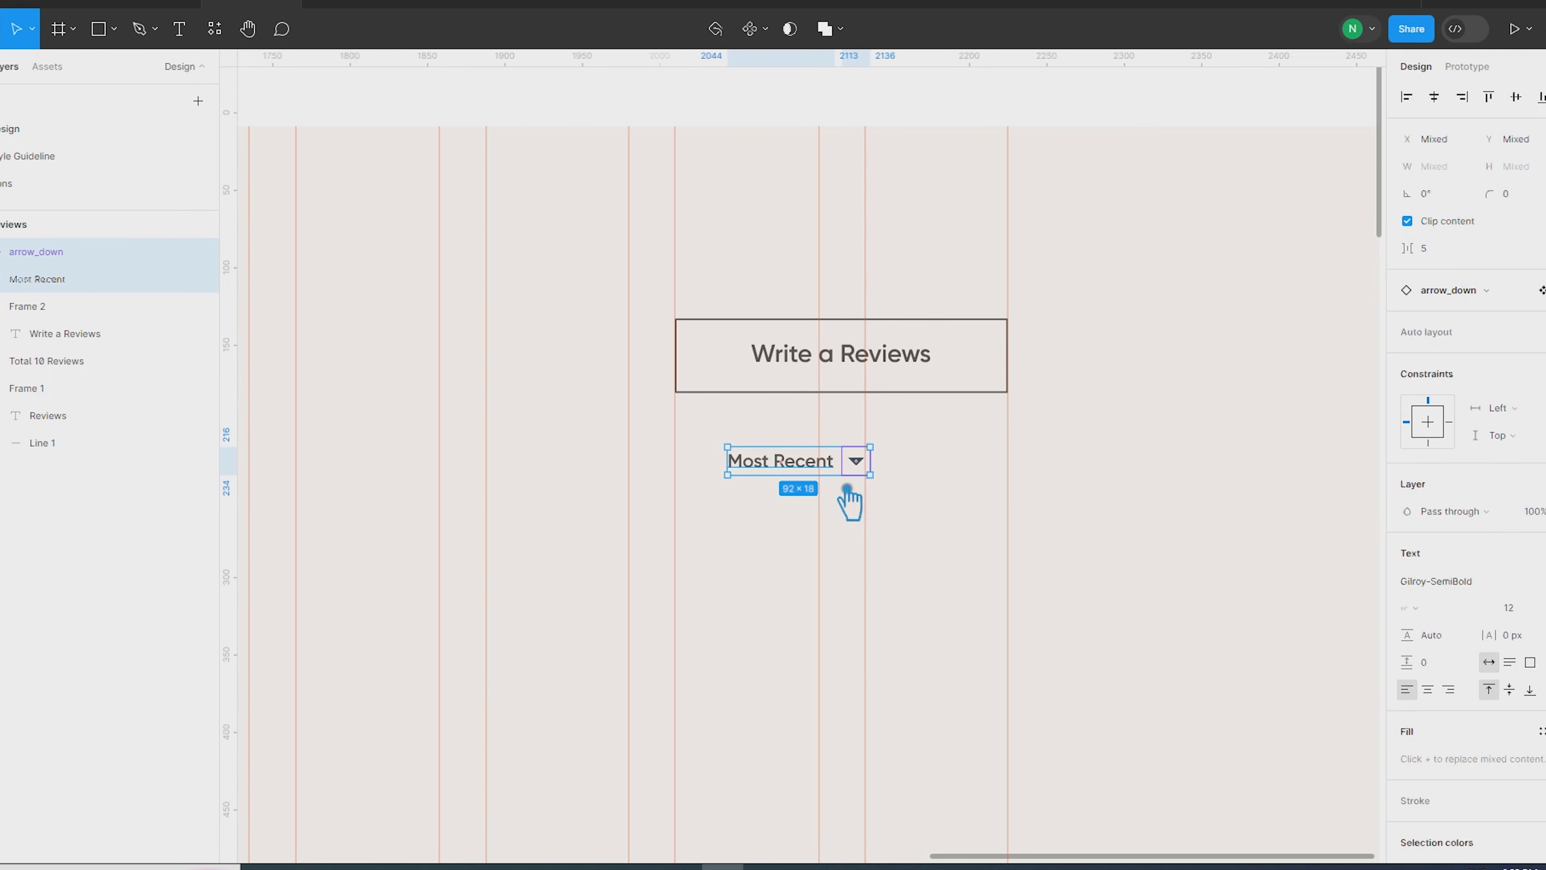
Wrap the "Most Recent" text and arrow in an auto layout frame and right-align it with the "Write a Reviews" button
{"action": "key", "text": "shift+a"}
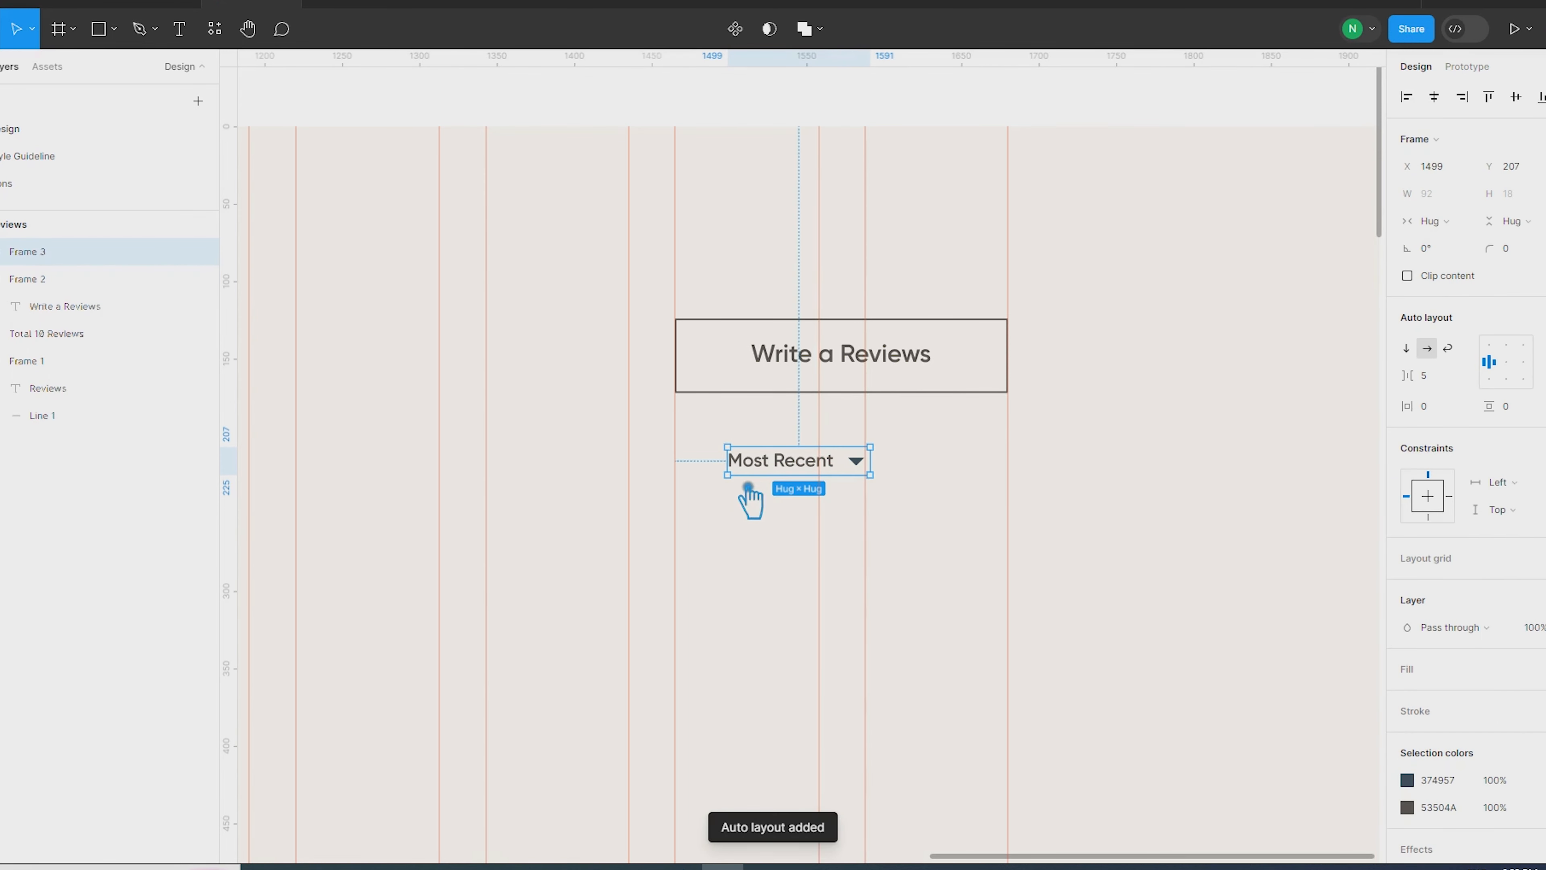
{"action": "left_click", "coordinate": [953, 377], "text": "shift"}
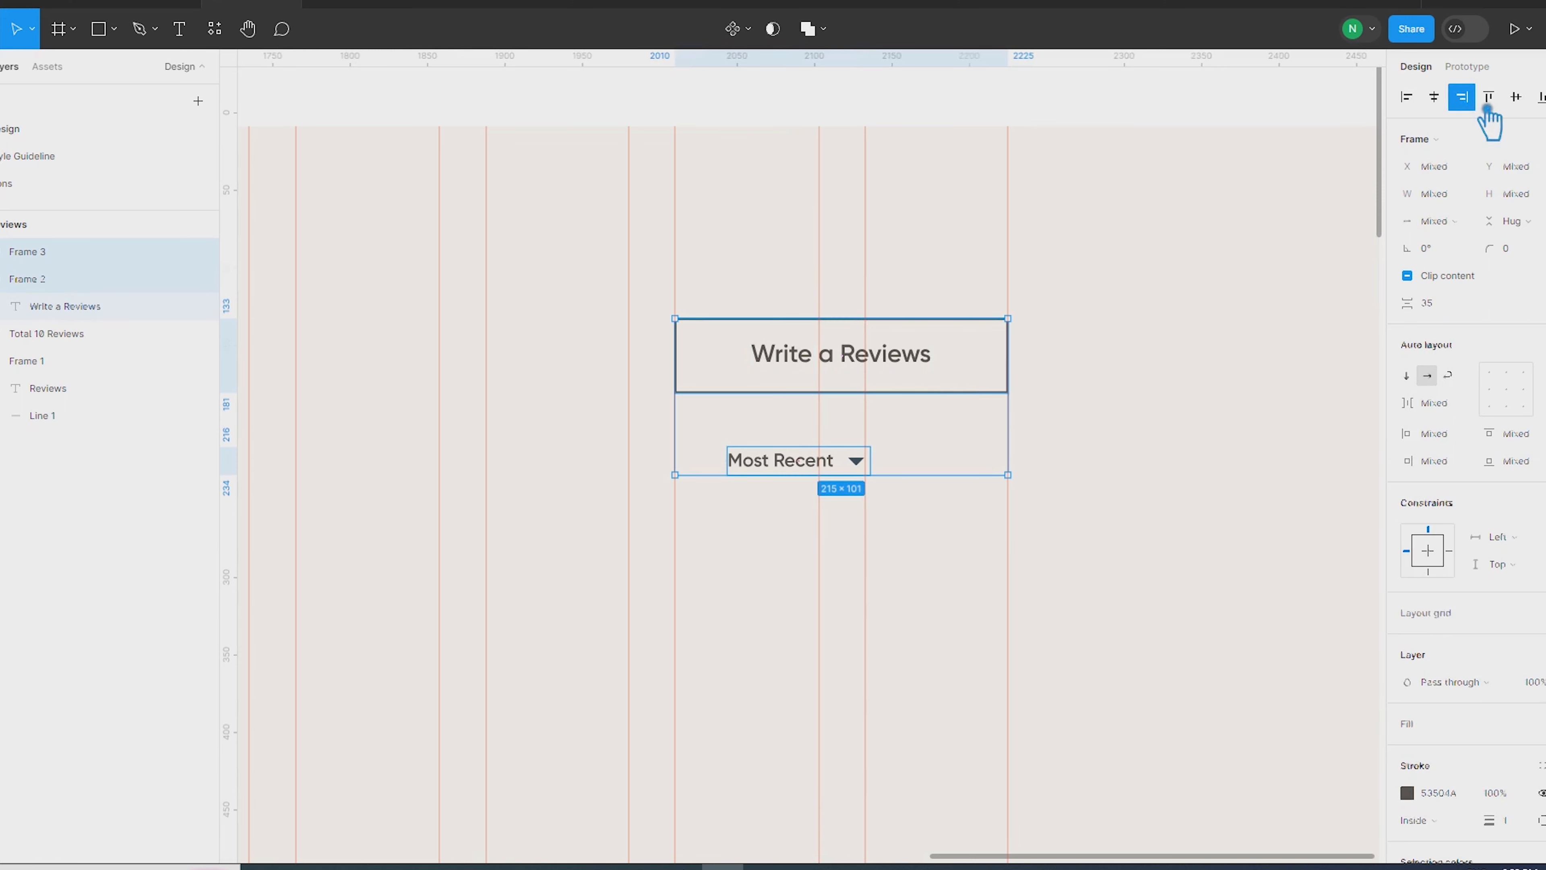
{"action": "left_click", "coordinate": [1463, 94]}
{"action": "left_click", "coordinate": [907, 437]}
{"action": "left_click", "coordinate": [913, 459]}
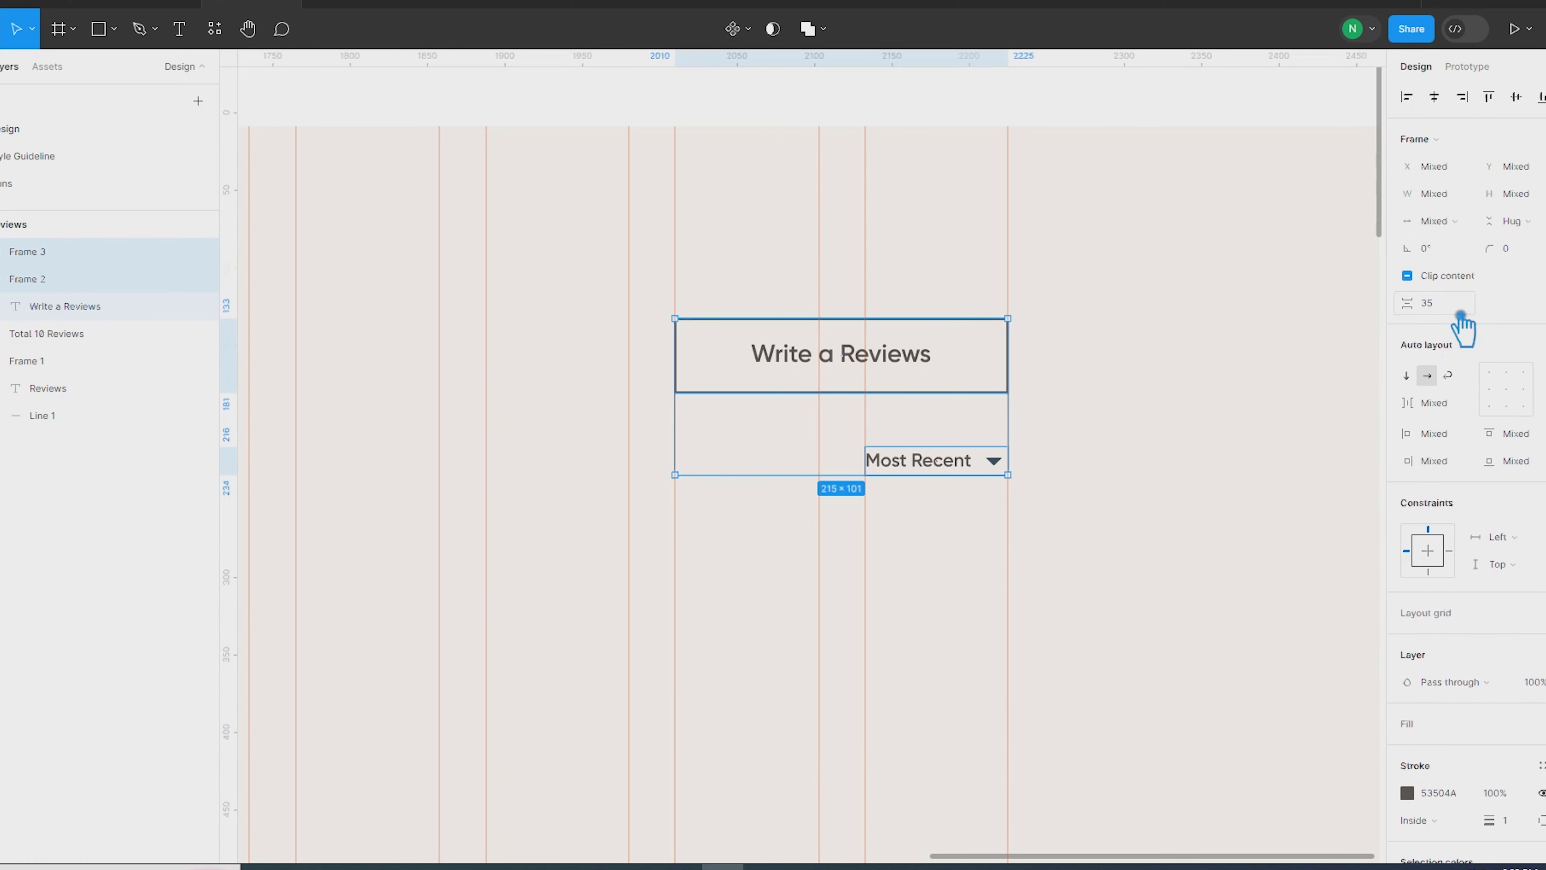
Adjust the vertical spacing between the "Write a Reviews" button and the "Most Recent" dropdown
{"action": "type", "text": "0"}
{"action": "key", "text": "Return"}
{"action": "scroll", "coordinate": [1091, 523], "scroll_direction": "down", "scroll_amount": 5}
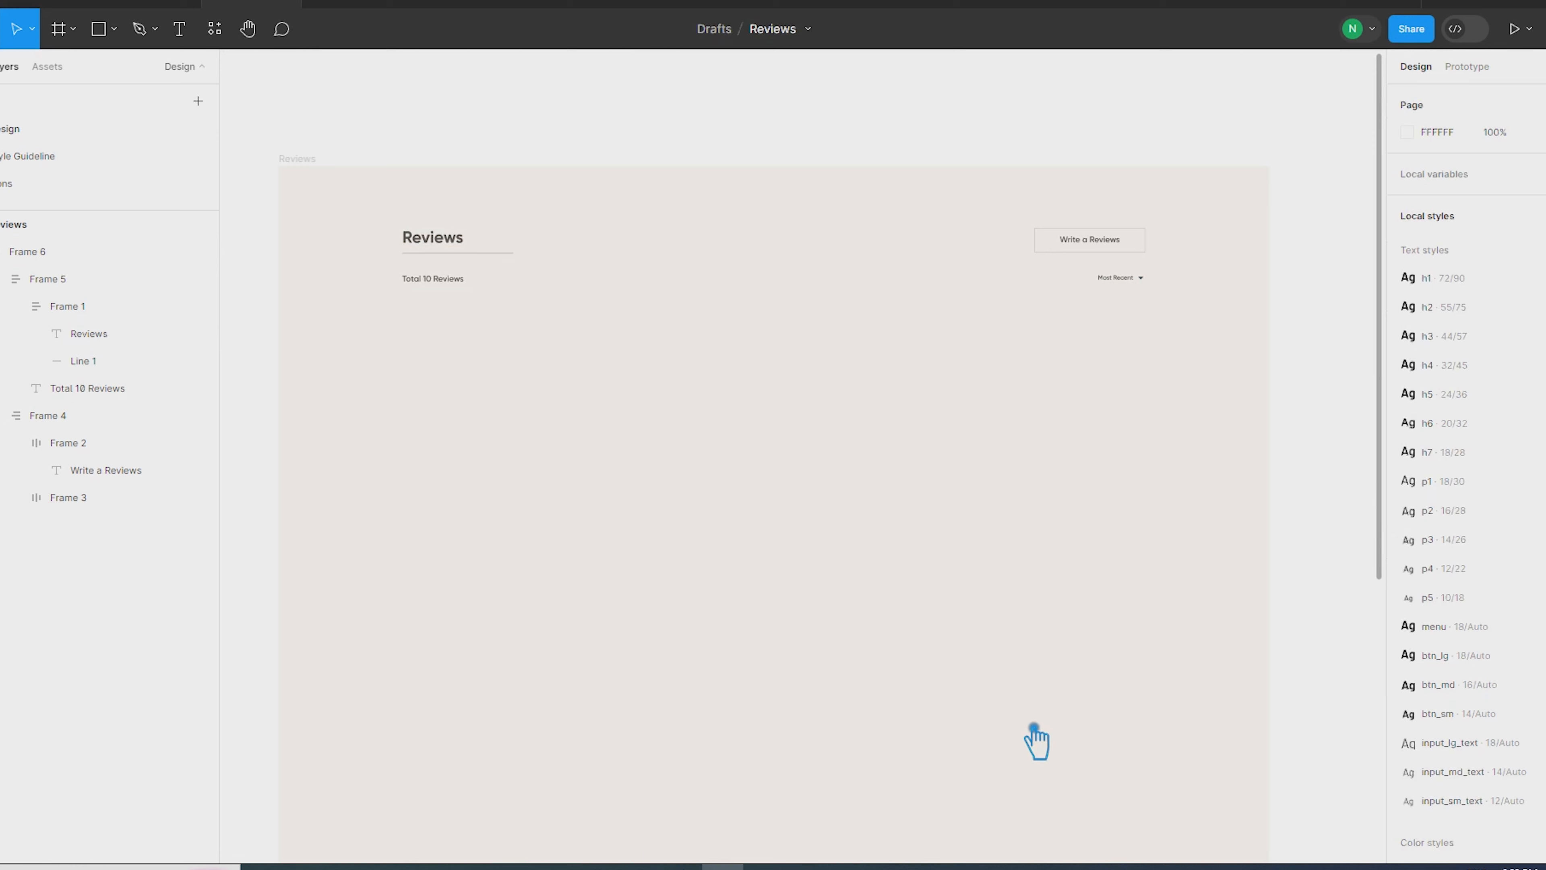
Draw a review card rectangle about 705 × 496 px below "Total 10 Reviews", starting at the left layout guide, and fill it white
{"action": "key", "text": "shift+r"}
{"action": "left_click", "coordinate": [97, 29]}
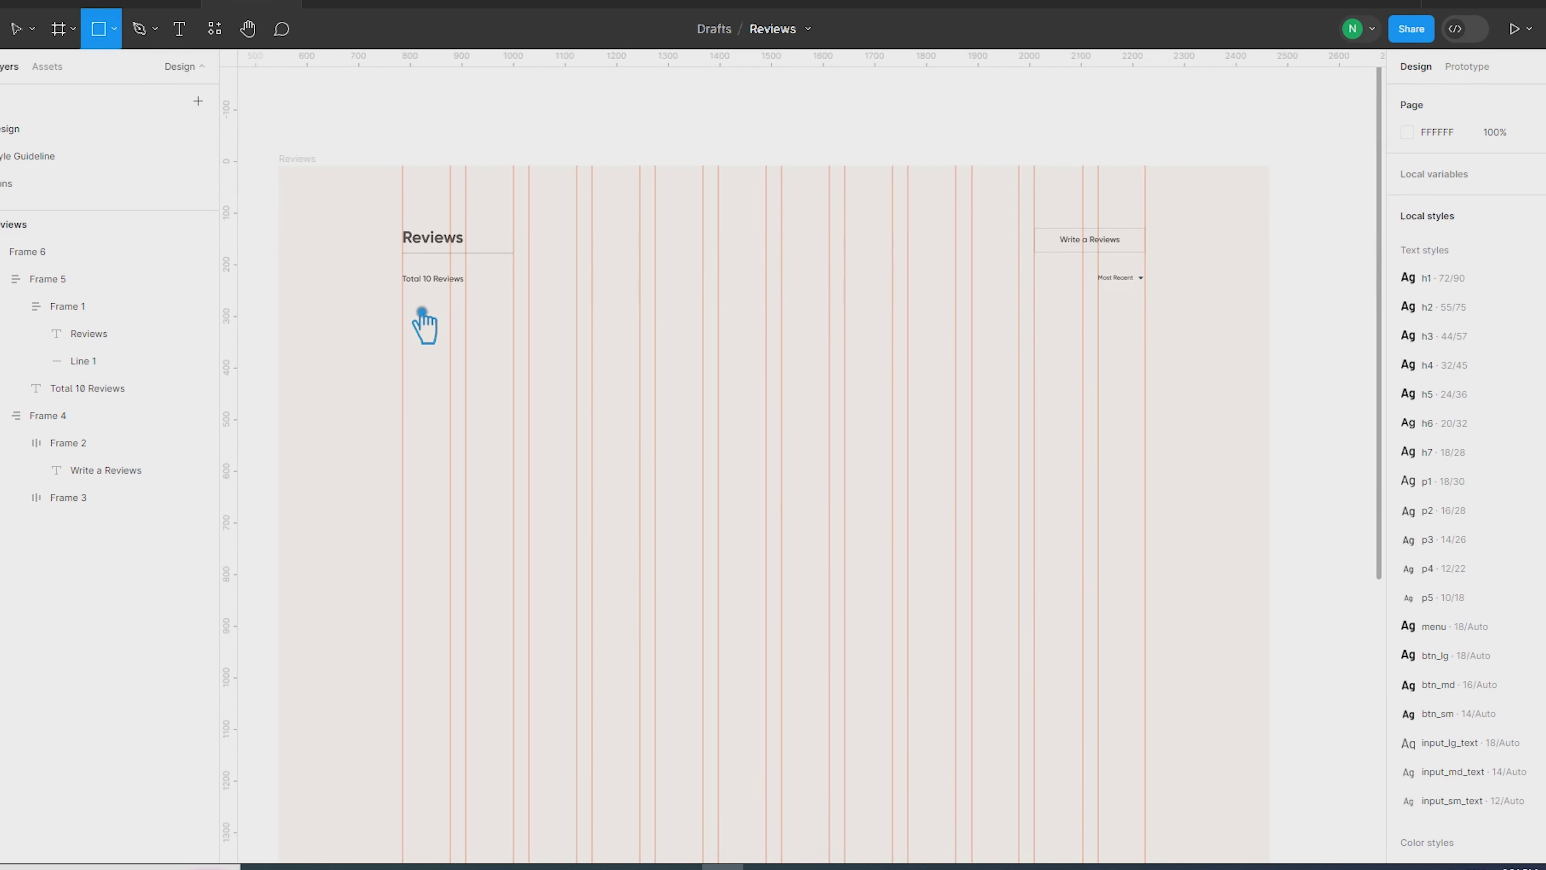
{"action": "left_click_drag", "start_coordinate": [418, 325], "coordinate": [782, 582]}
{"action": "left_click", "coordinate": [1407, 443]}
{"action": "left_click_drag", "start_coordinate": [1212, 436], "coordinate": [1182, 420]}
{"action": "left_click", "coordinate": [1371, 369]}
Draw a five-pointed star in the upper-left area of the card and set its size to 24 × 24 px
{"action": "left_click", "coordinate": [114, 29]}
{"action": "left_click", "coordinate": [127, 173]}
{"action": "left_click_drag", "start_coordinate": [426, 358], "coordinate": [436, 367]}
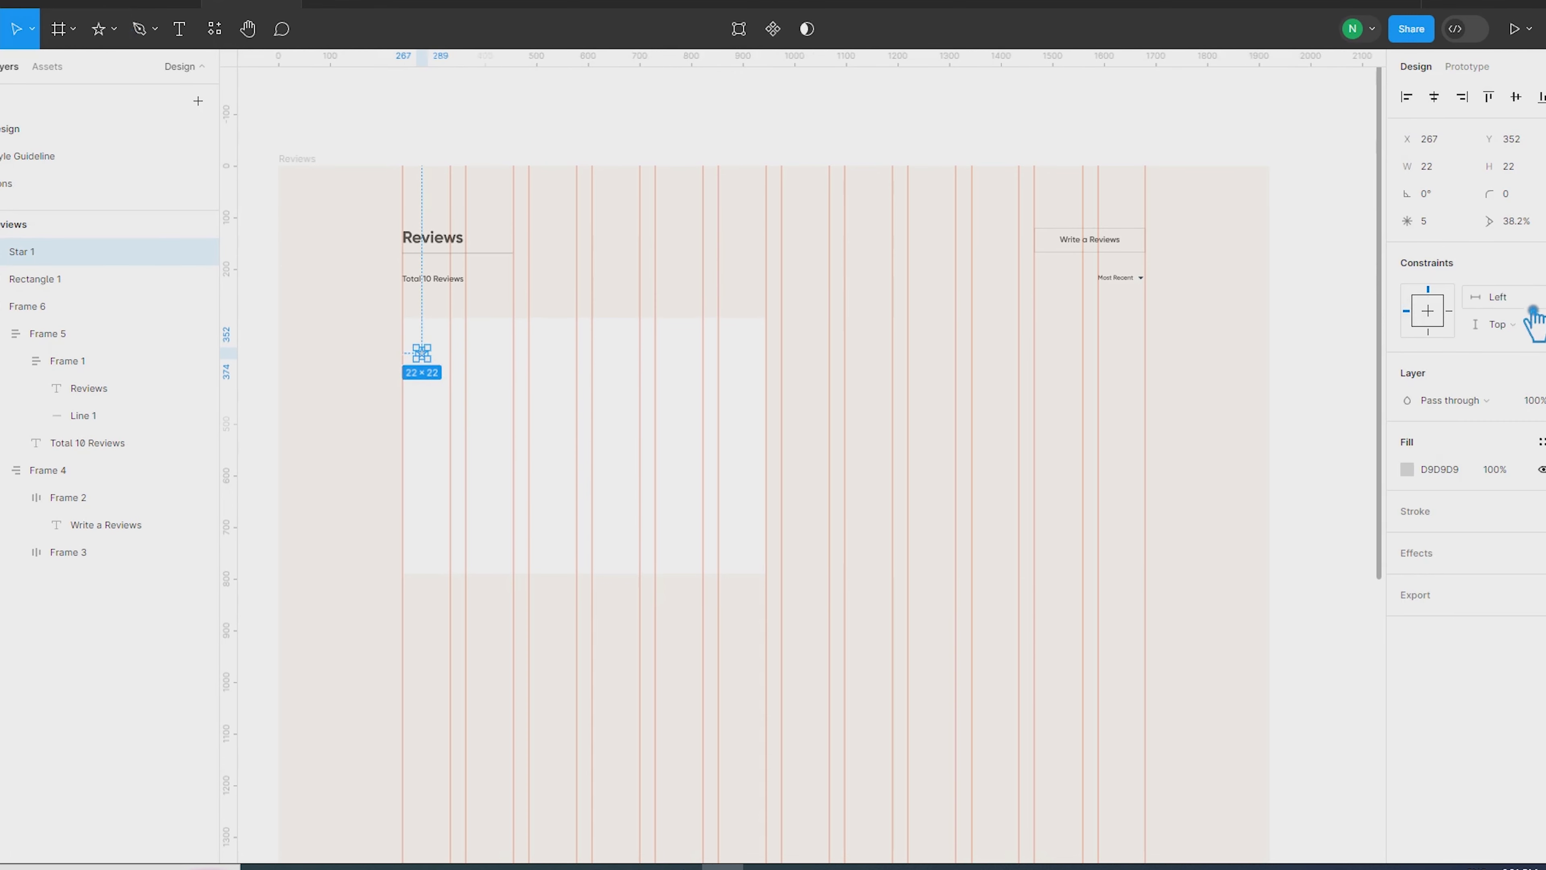
{"action": "left_click", "coordinate": [1540, 174]}
{"action": "type", "text": "24"}
{"action": "key", "text": "Return"}
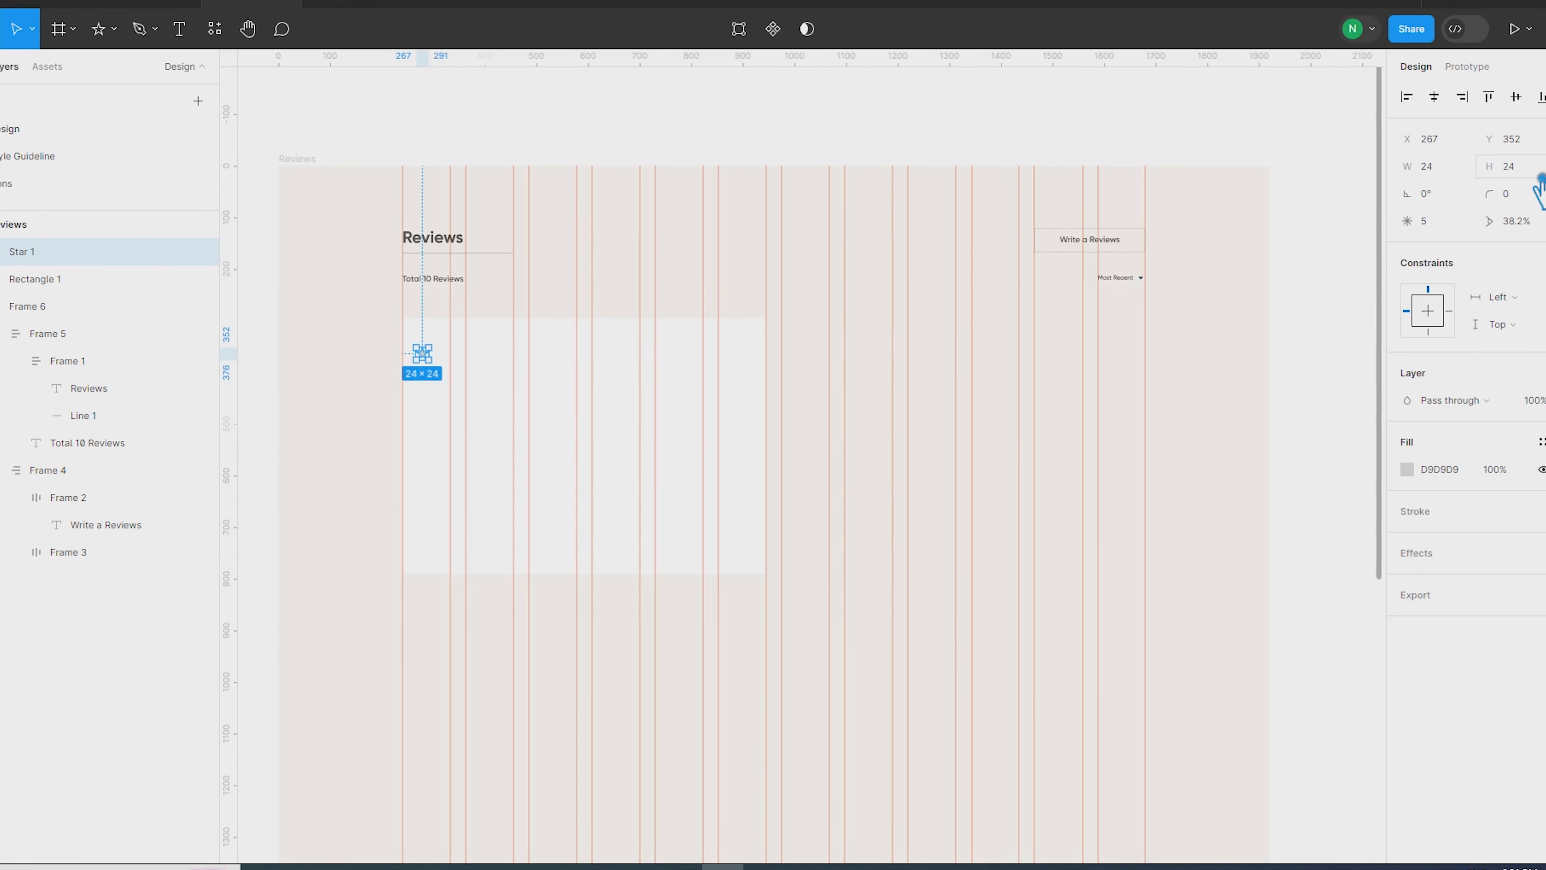
Position the star 40 px from the card's left and top edges and resize it to 20 × 20 px
{"action": "scroll", "coordinate": [345, 403], "scroll_direction": "up", "scroll_amount": 2}
{"action": "key", "text": "alt"}
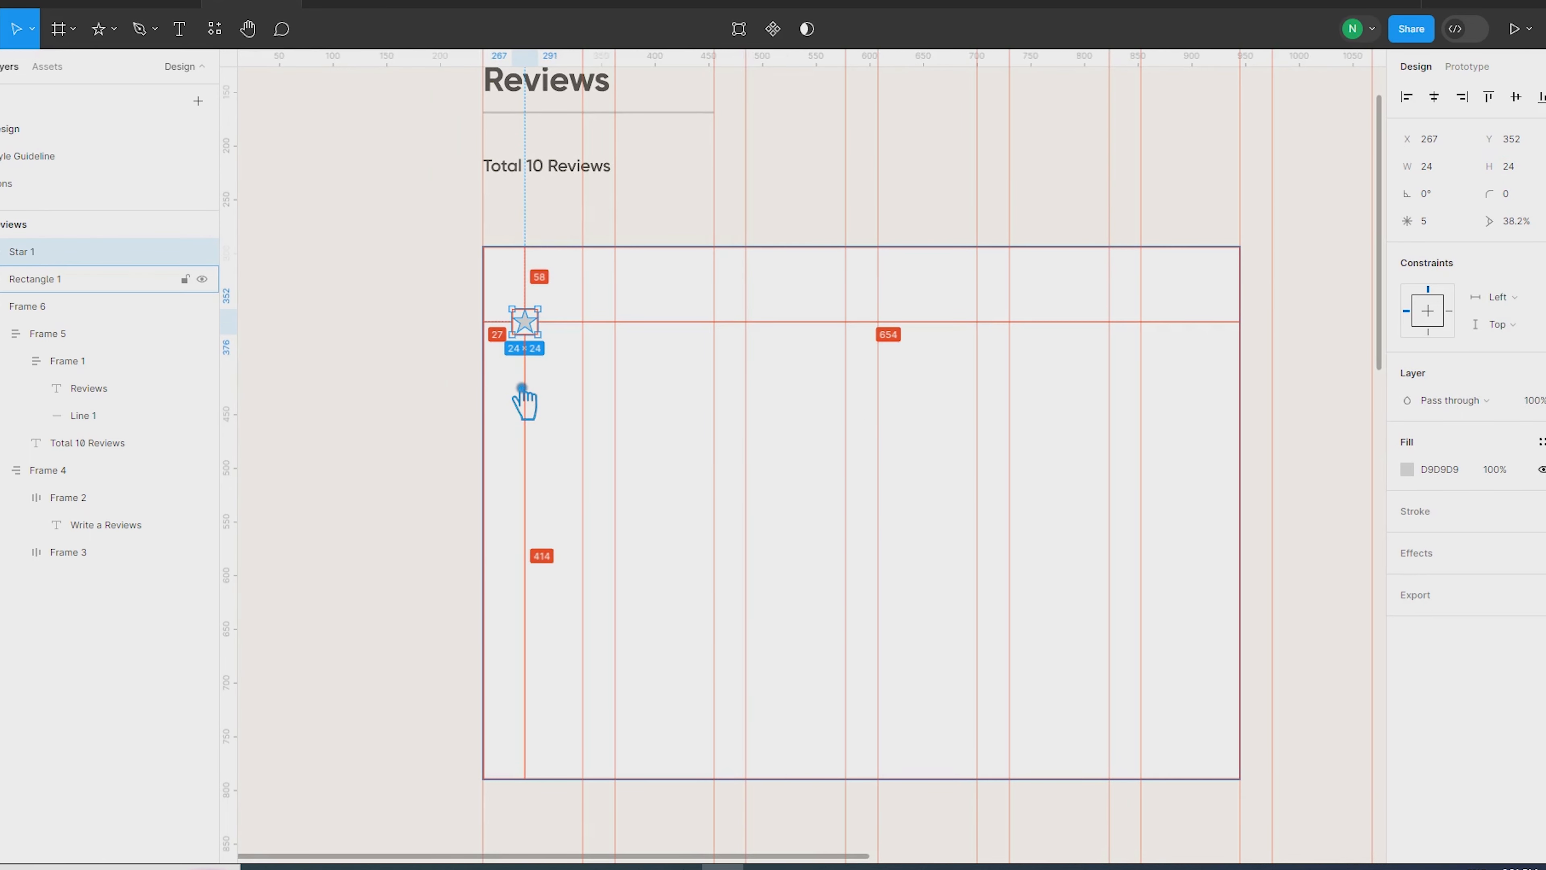
{"action": "key", "text": "Right"}
{"action": "key", "text": "Right"}
{"action": "key", "text": "Right"}
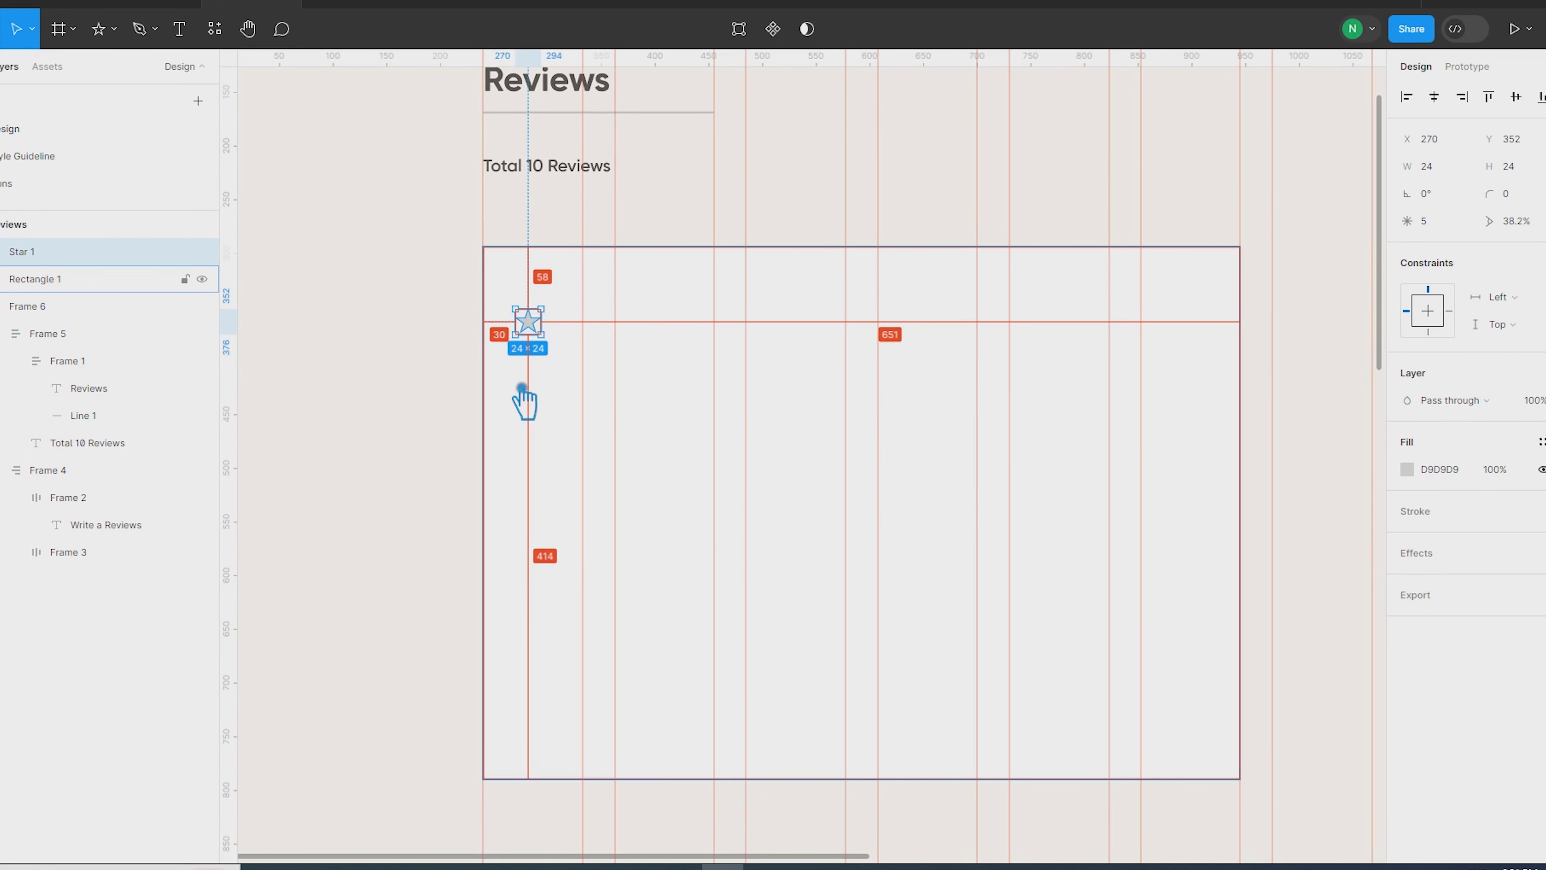
{"action": "key", "text": "shift+Right"}
{"action": "key", "text": "Down"}
{"action": "key", "text": "Down"}
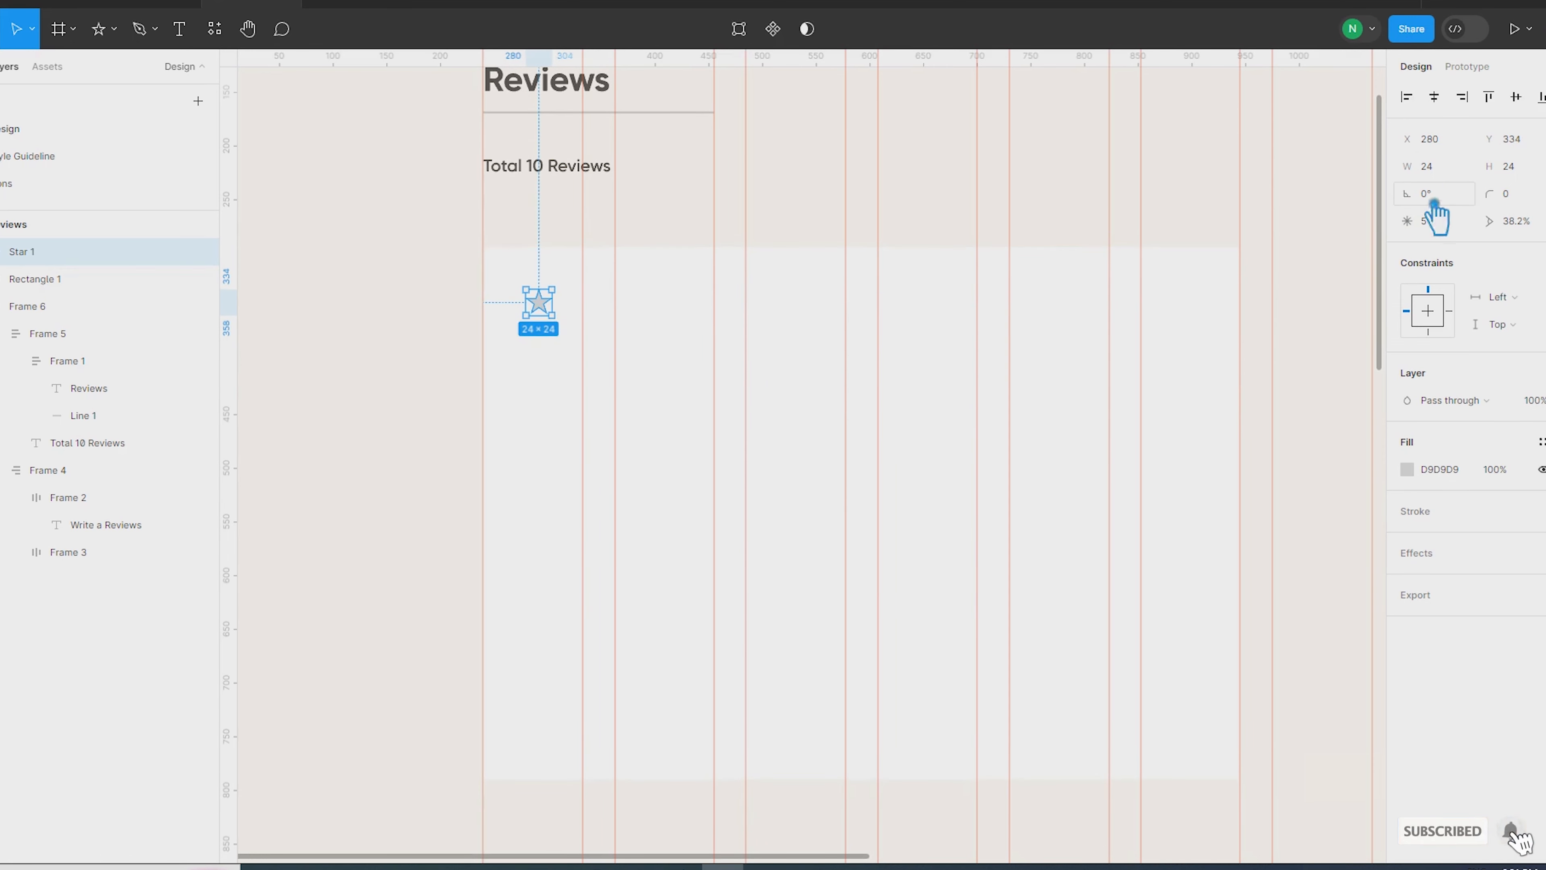
{"action": "type", "text": "22"}
{"action": "key", "text": "Return"}
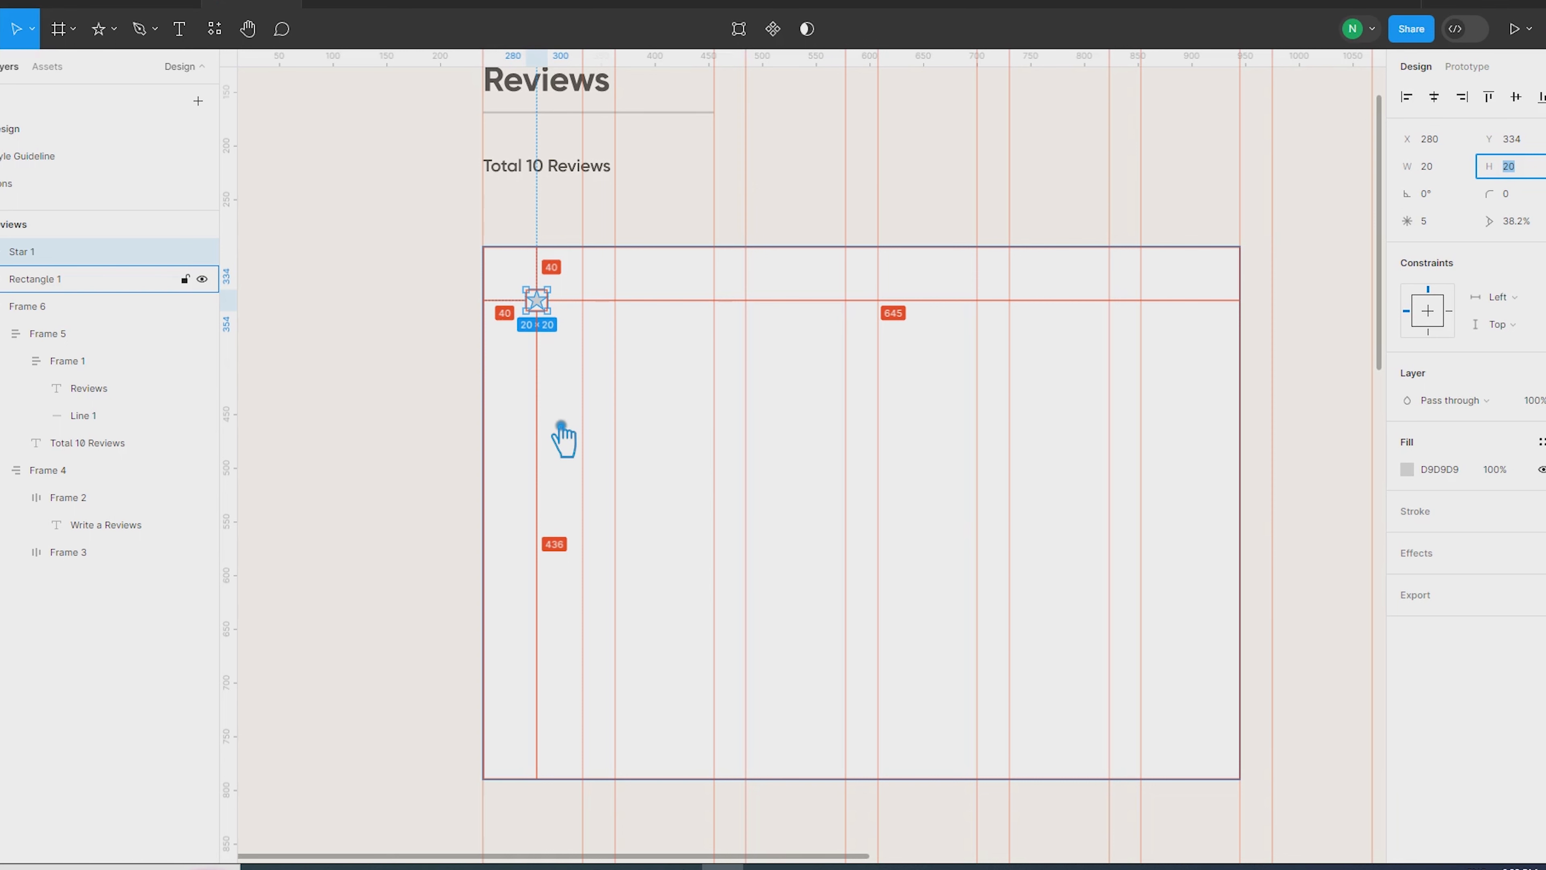
Duplicate the star four times to the right at equal distances to form a row of five
{"action": "left_click_drag", "start_coordinate": [541, 302], "coordinate": [575, 309]}
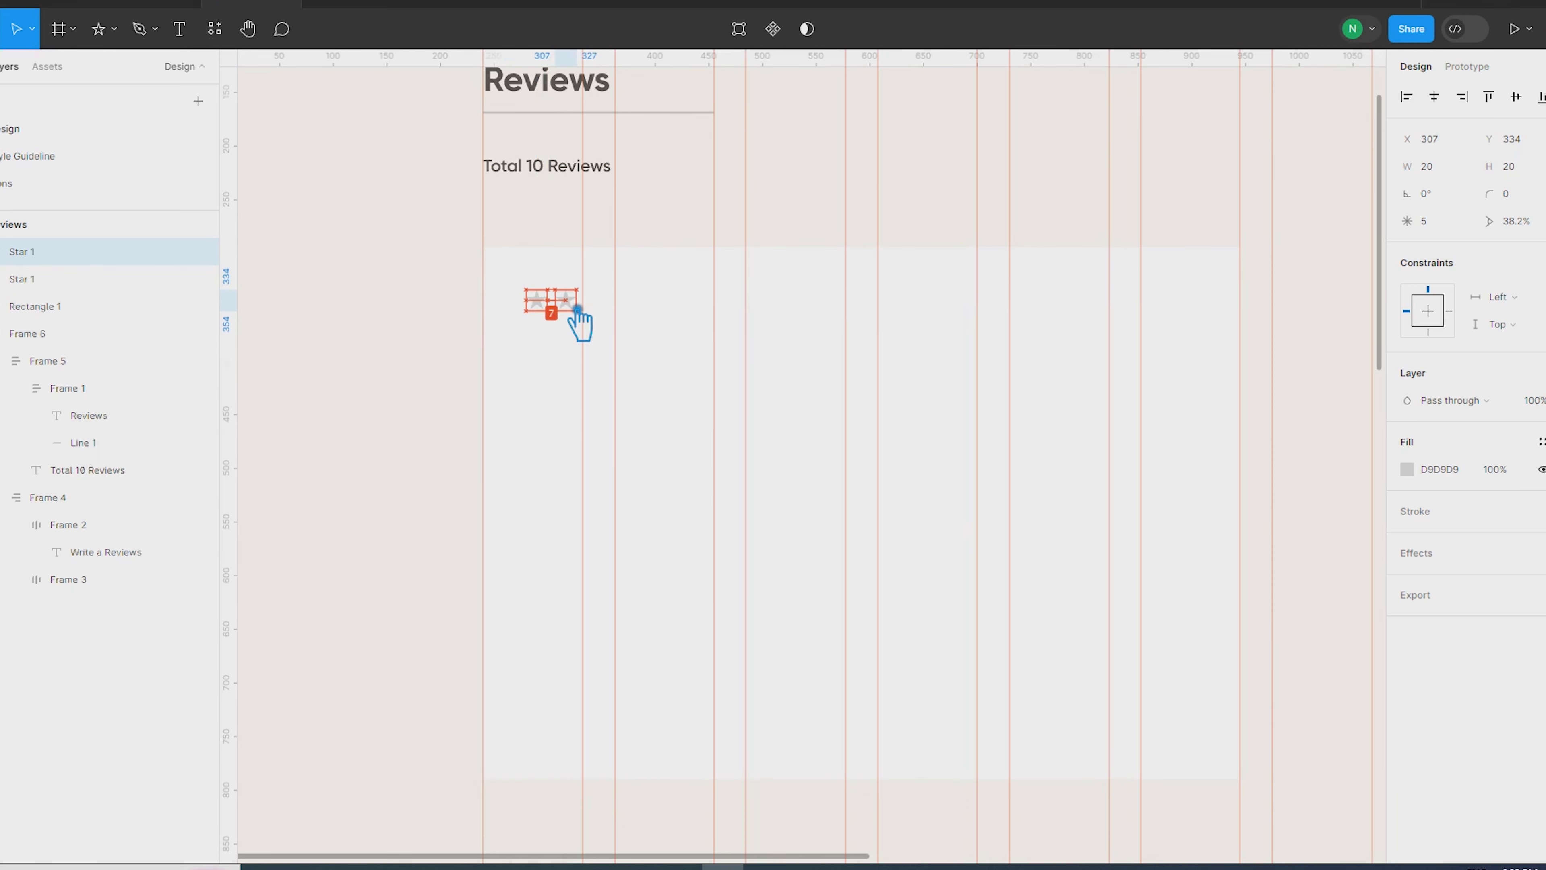
{"action": "key", "text": "ctrl+d"}
{"action": "key", "text": "ctrl+d"}
{"action": "key", "text": "ctrl+d"}
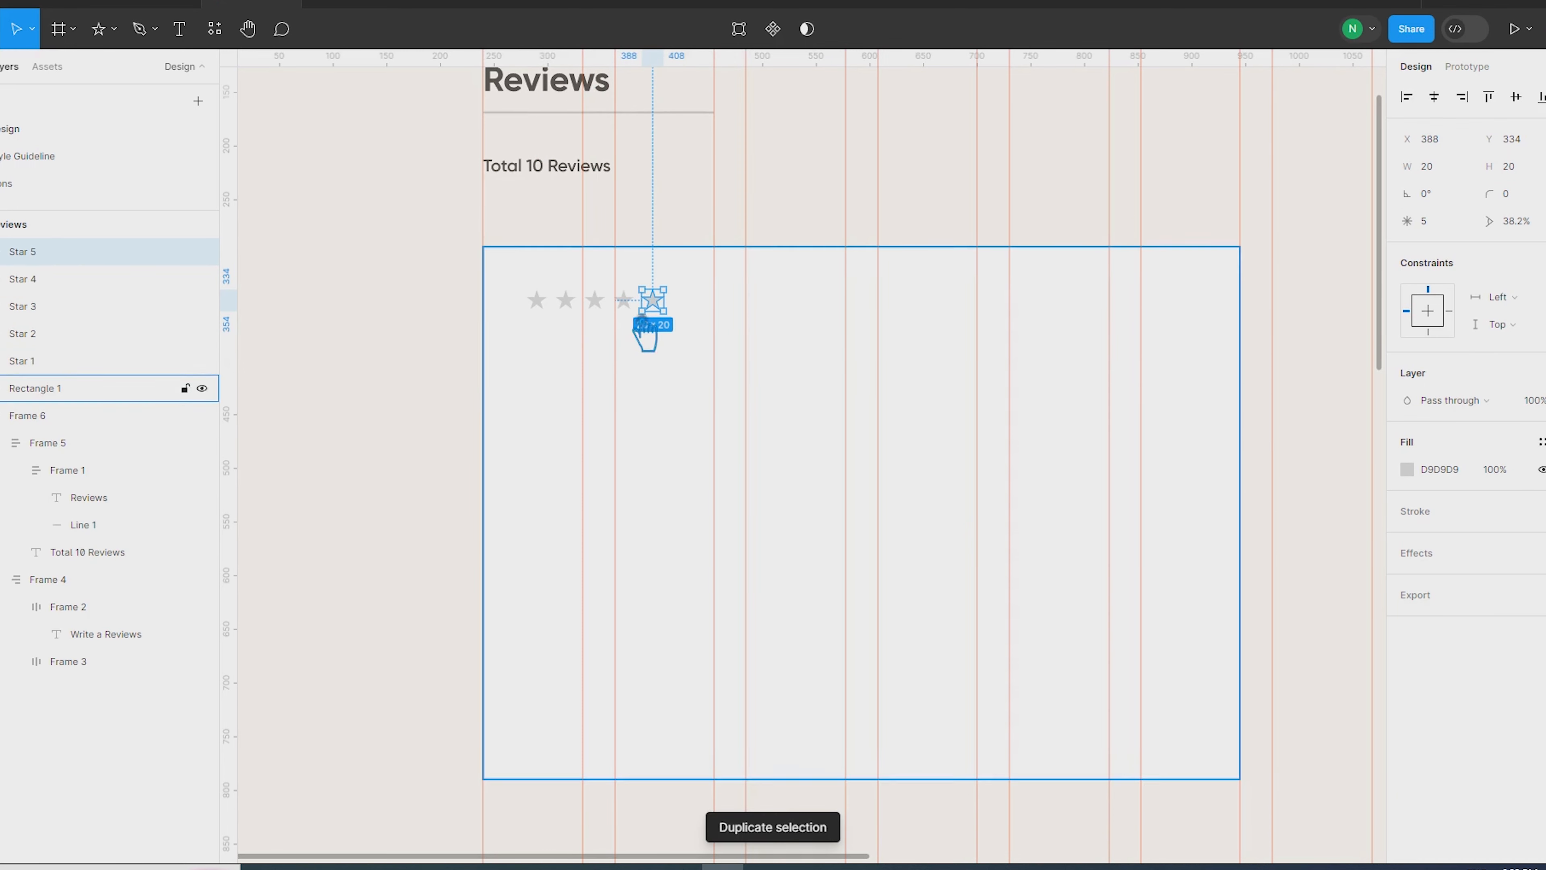
Set the horizontal spacing between the five stars to 5 px and wrap them in an auto layout frame
{"action": "left_click", "coordinate": [625, 302], "text": "shift"}
{"action": "left_click", "coordinate": [594, 302], "text": "shift"}
{"action": "left_click", "coordinate": [566, 303], "text": "shift"}
{"action": "left_click", "coordinate": [545, 304], "text": "shift"}
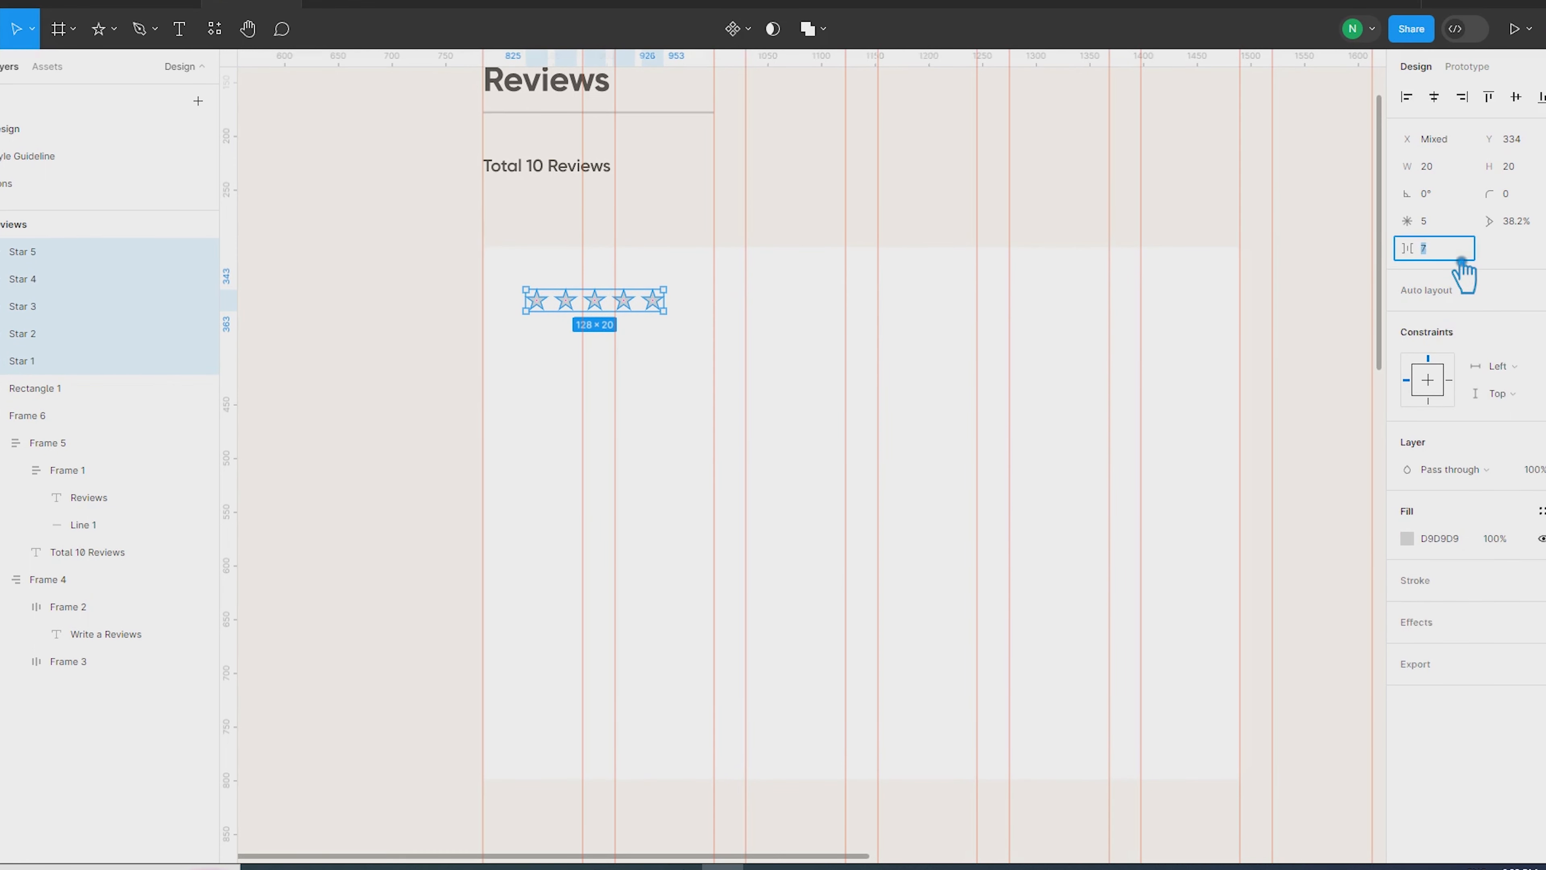
{"action": "type", "text": "5"}
{"action": "key", "text": "Return"}
{"action": "key", "text": "shift+a"}
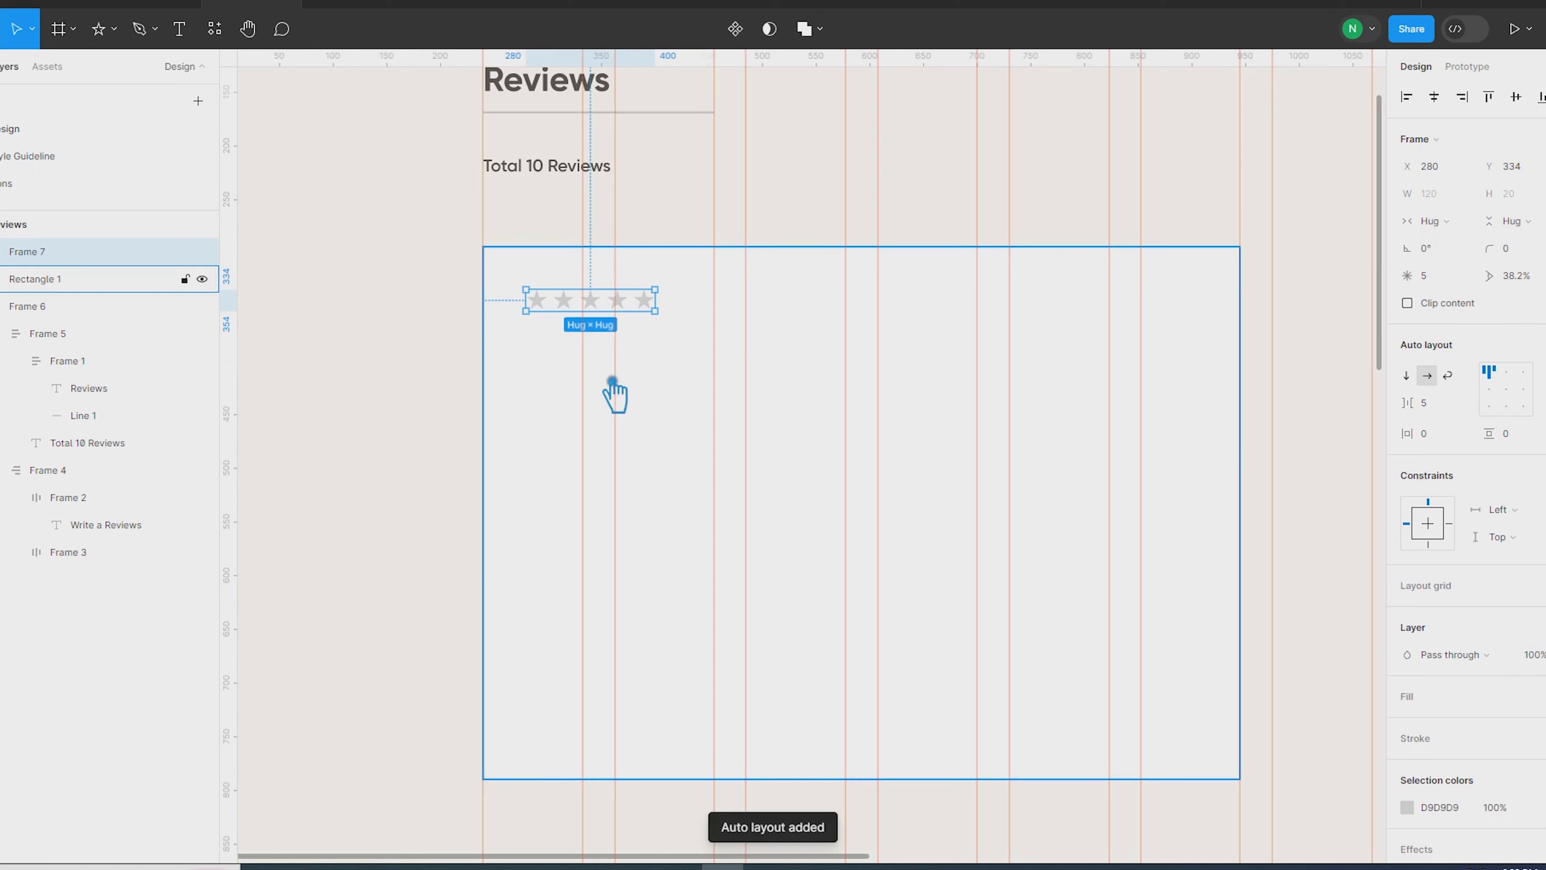
Hide the rulers and fill the first four stars with the orange-yellow colour FFBA34
{"action": "key", "text": "shift+r"}
{"action": "double_click", "coordinate": [626, 308]}
{"action": "left_click", "coordinate": [589, 299], "text": "shift"}
{"action": "left_click", "coordinate": [563, 300], "text": "shift"}
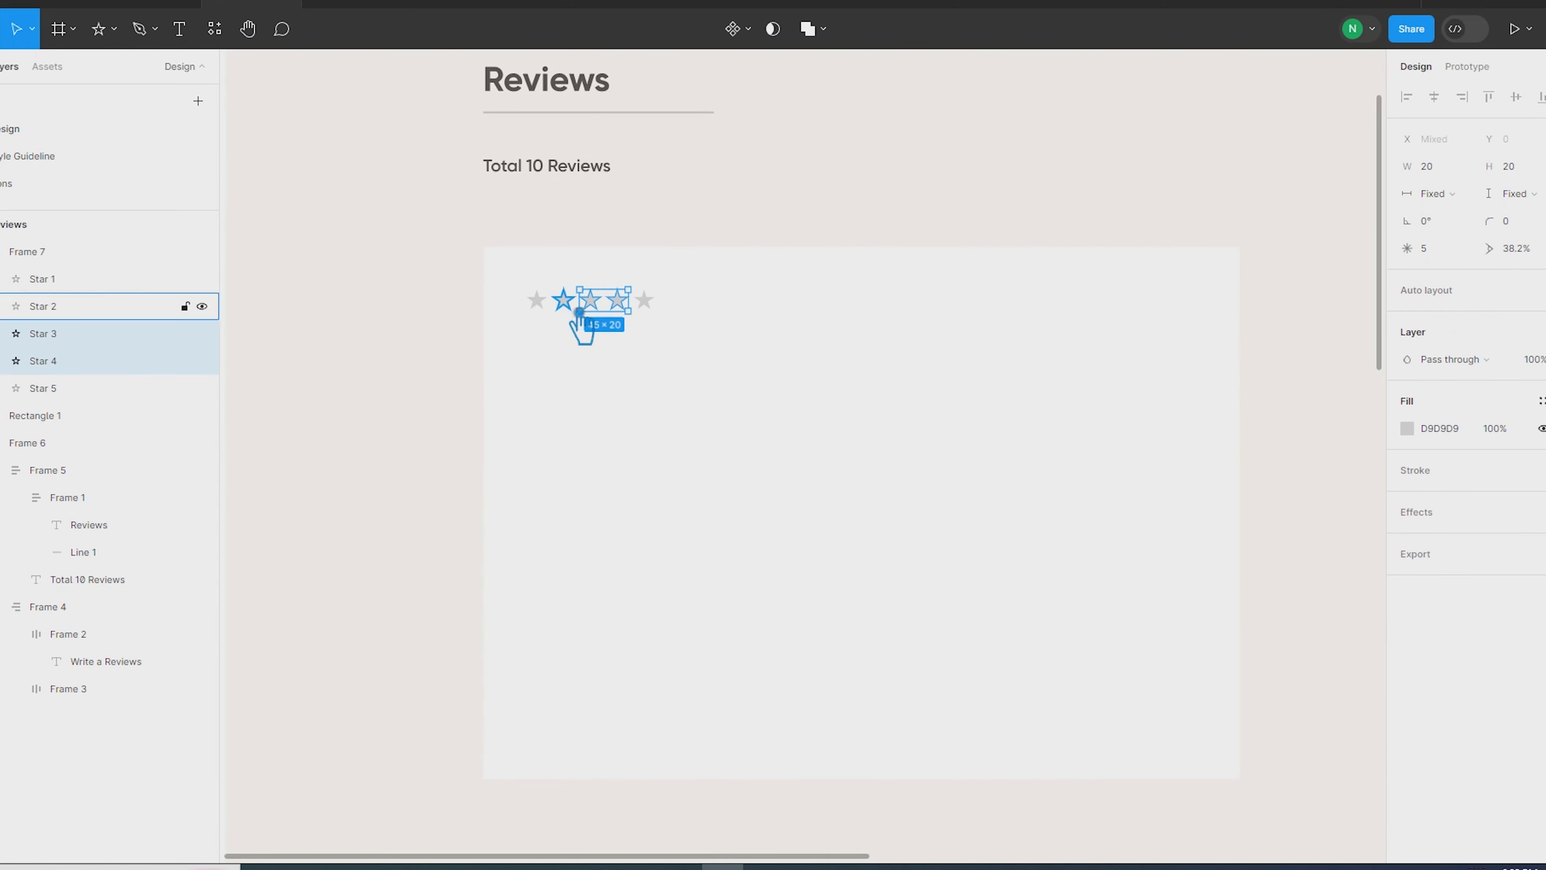
{"action": "left_click", "coordinate": [536, 300], "text": "shift"}
{"action": "left_click", "coordinate": [1416, 422]}
{"action": "left_click_drag", "start_coordinate": [1265, 659], "coordinate": [1248, 646]}
{"action": "left_click_drag", "start_coordinate": [1351, 496], "coordinate": [1329, 415]}
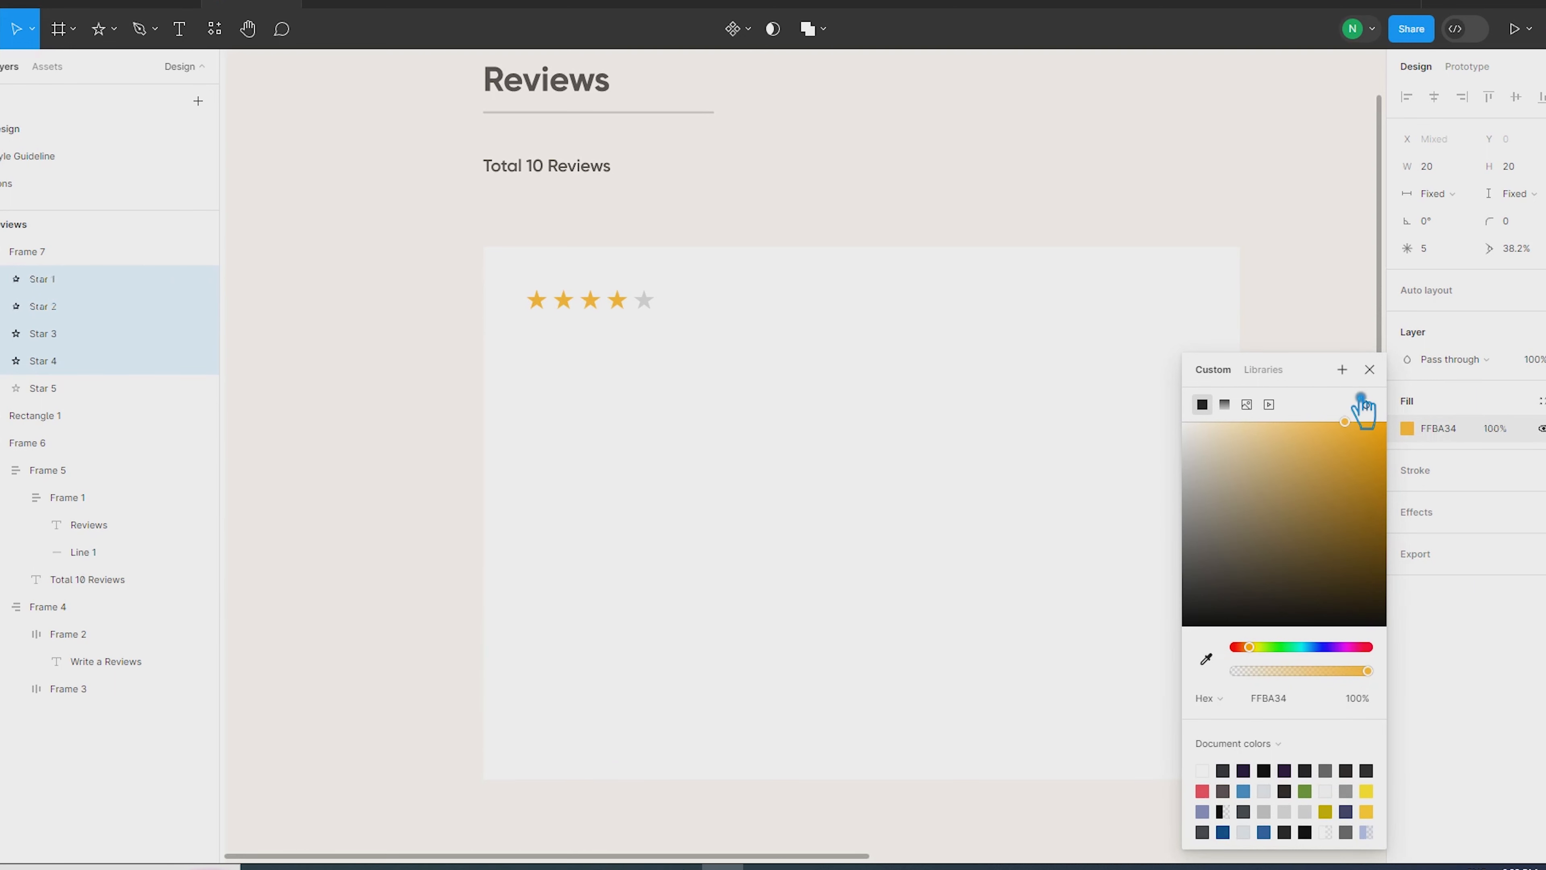
{"action": "left_click_drag", "start_coordinate": [1267, 653], "coordinate": [1266, 653]}
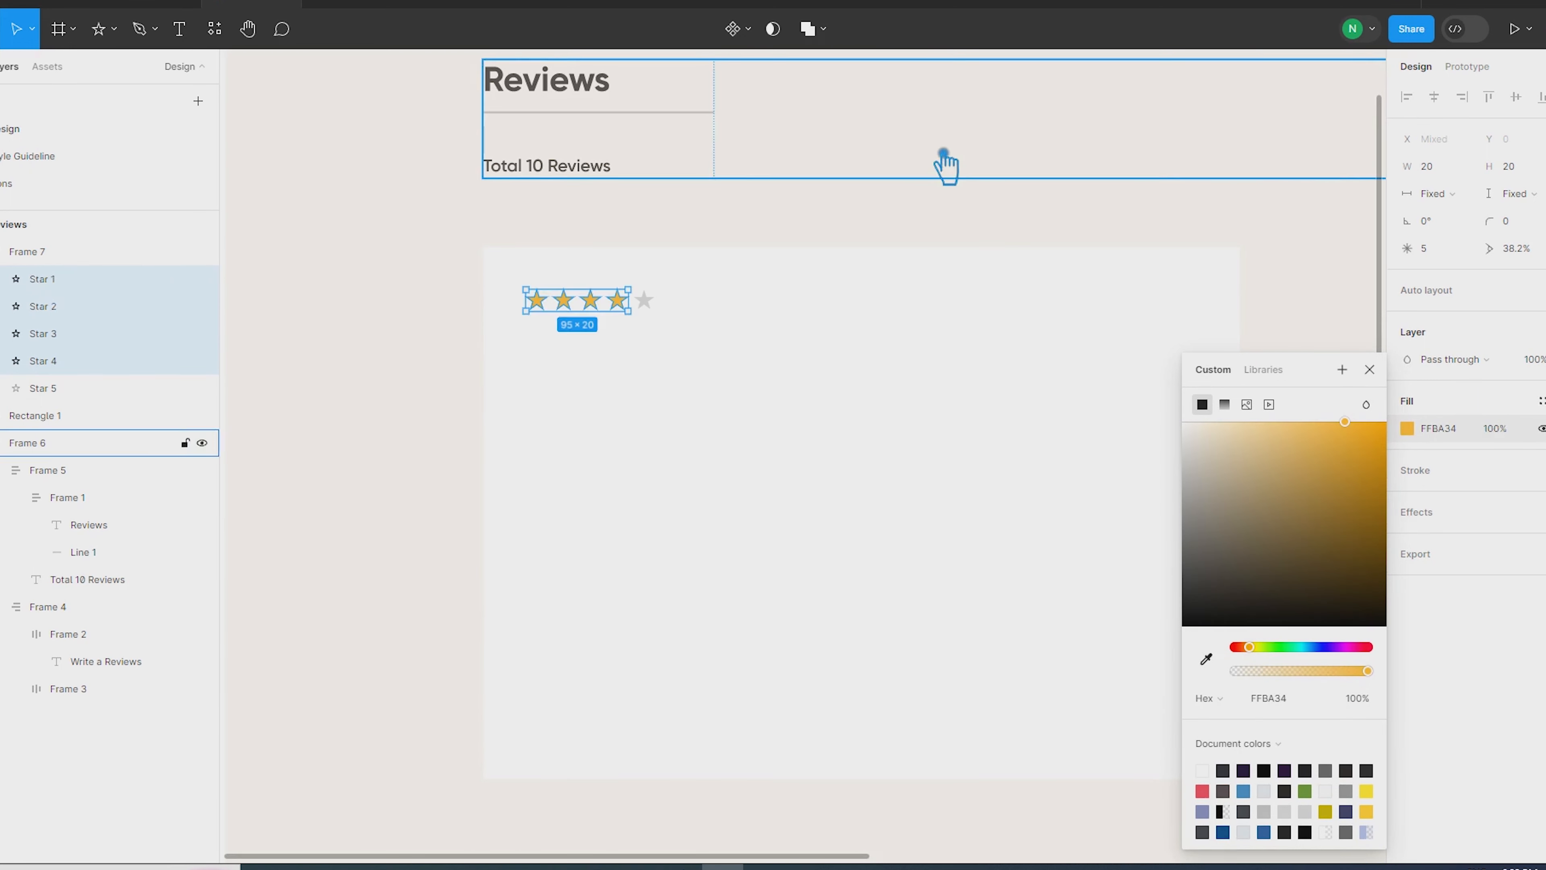
{"action": "left_click", "coordinate": [945, 154]}
Fill the fifth star with FFBA34 sampled from the neighbouring star and set the fill's opacity to 20%
{"action": "scroll", "coordinate": [657, 296], "scroll_direction": "up", "scroll_amount": 3}
{"action": "left_click", "coordinate": [639, 304], "text": "ctrl"}
{"action": "key", "text": "i"}
{"action": "left_click", "coordinate": [583, 305]}
{"action": "left_click", "coordinate": [1503, 390]}
{"action": "type", "text": "40"}
{"action": "key", "text": "Return"}
{"action": "left_click", "coordinate": [1494, 390]}
{"action": "type", "text": "20"}
{"action": "key", "text": "Return"}
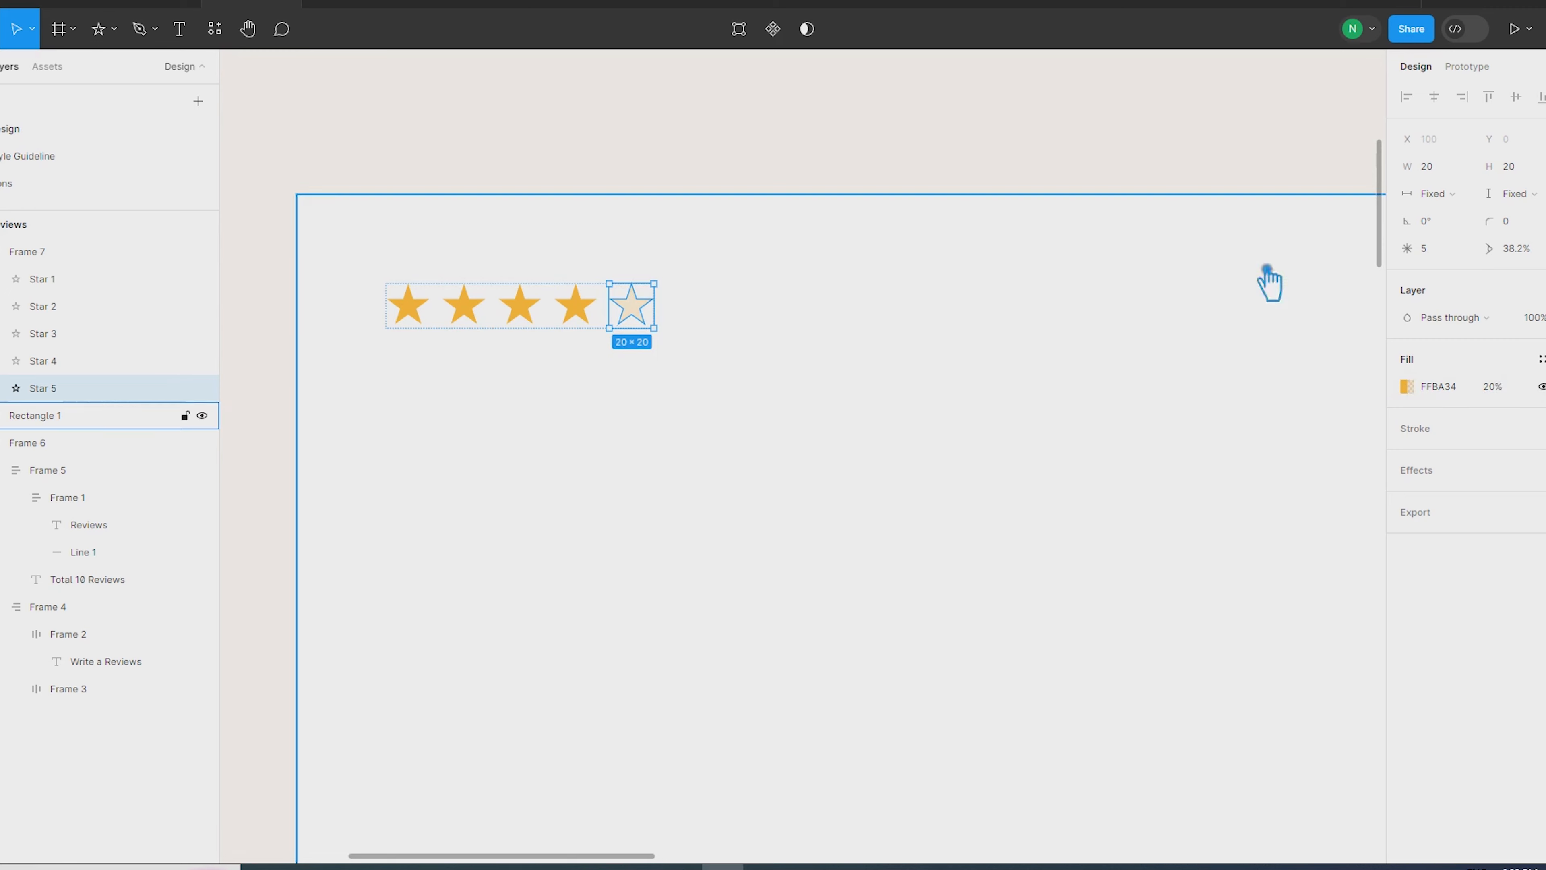
{"action": "left_click", "coordinate": [894, 130]}
Copy the "Total 10 Reviews" text to just after the fifth star and set the copy's font size to 12
{"action": "scroll", "coordinate": [890, 136], "scroll_direction": "down", "scroll_amount": 3}
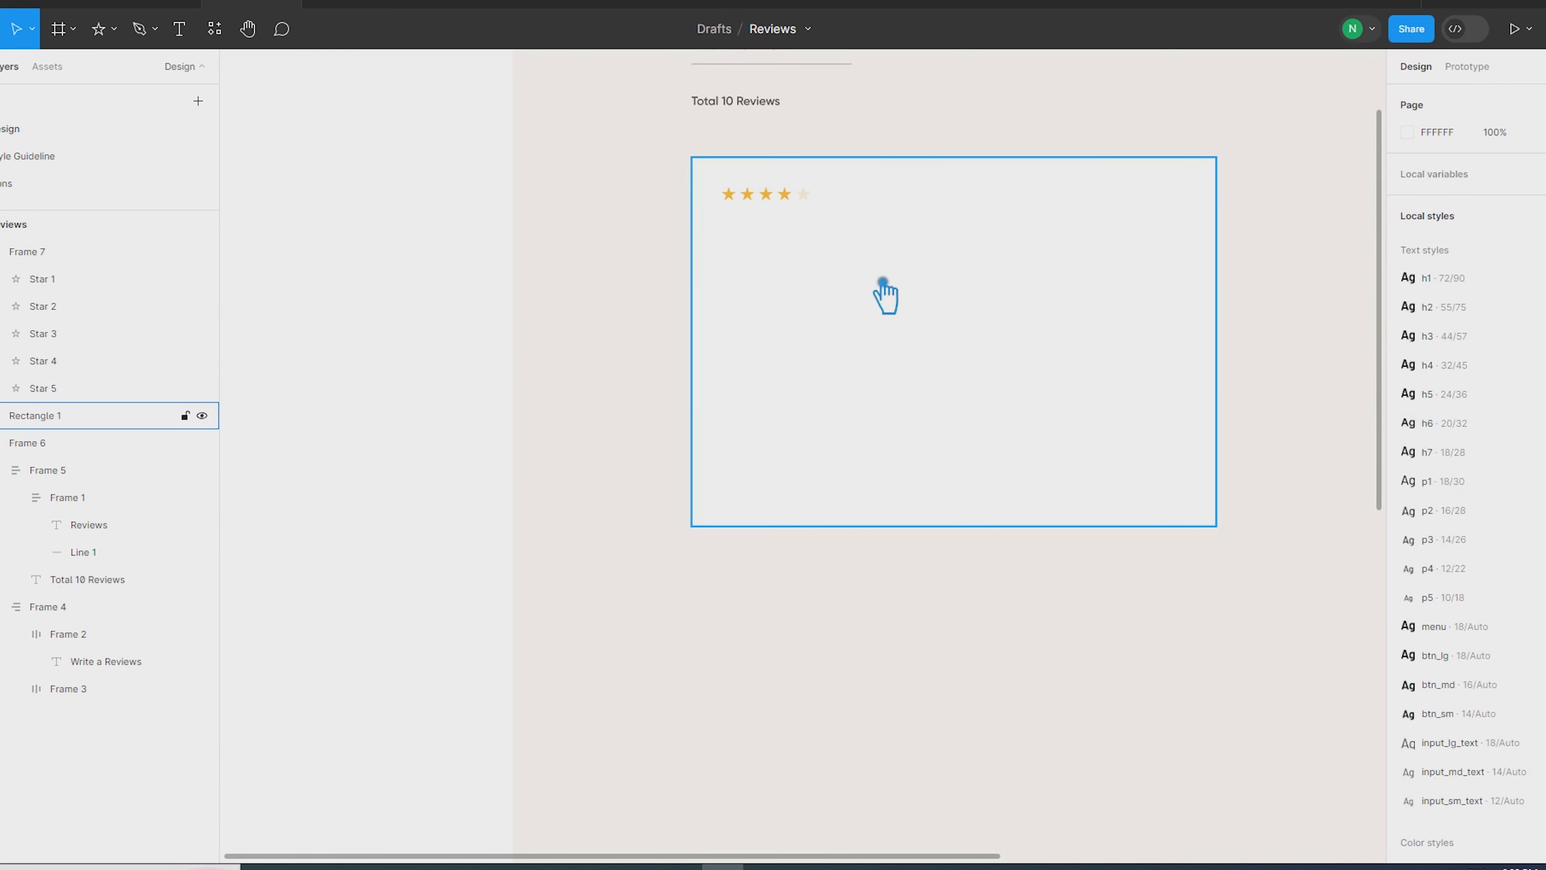
{"action": "left_click_drag", "start_coordinate": [730, 103], "coordinate": [879, 202]}
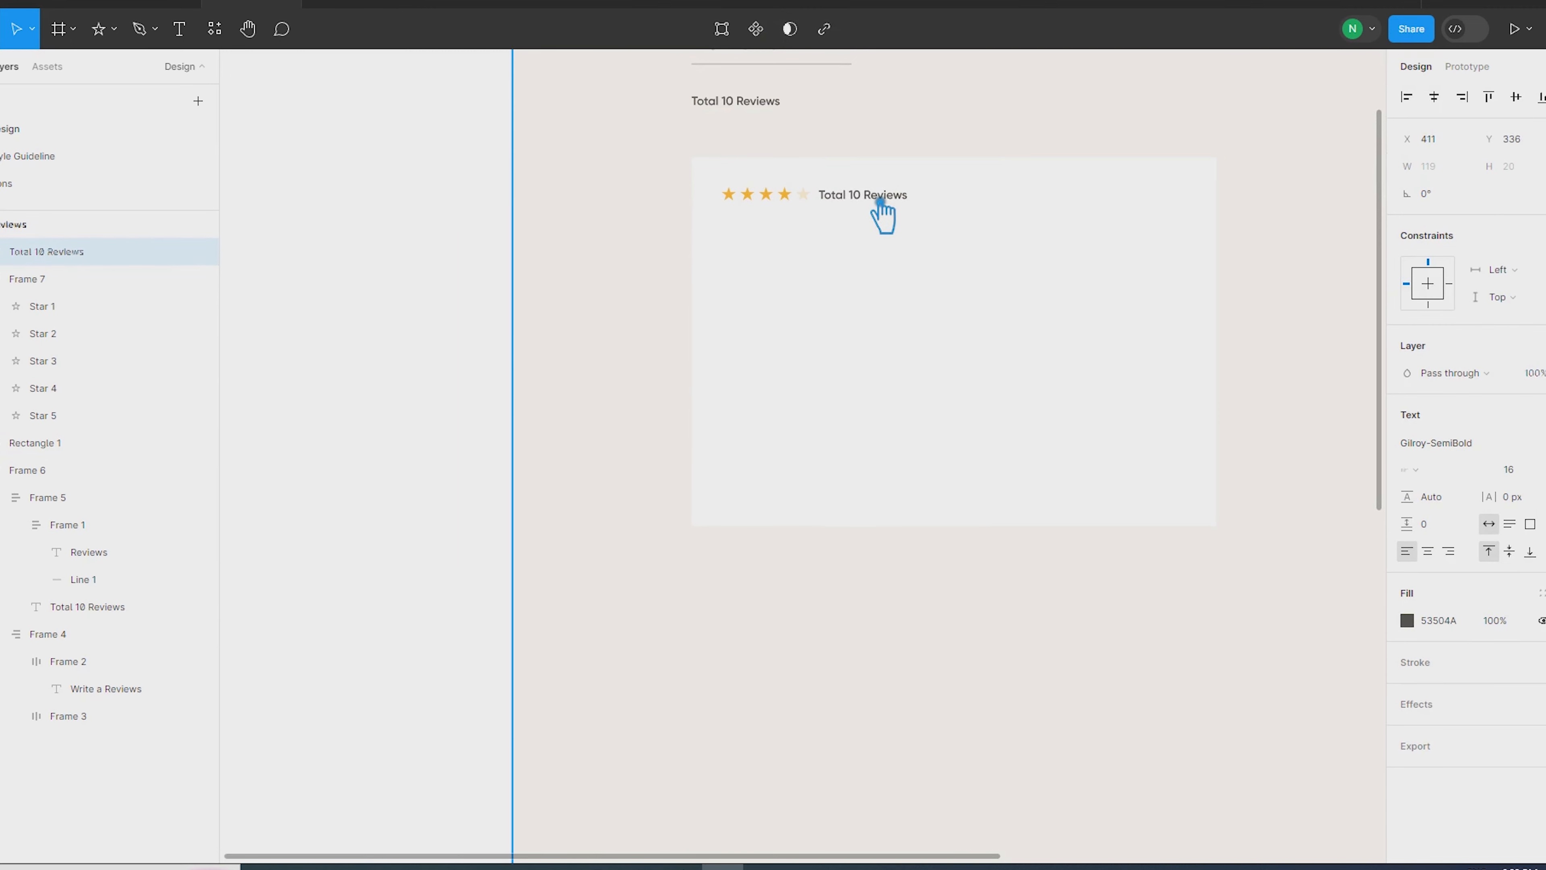
{"action": "left_click", "coordinate": [1524, 469]}
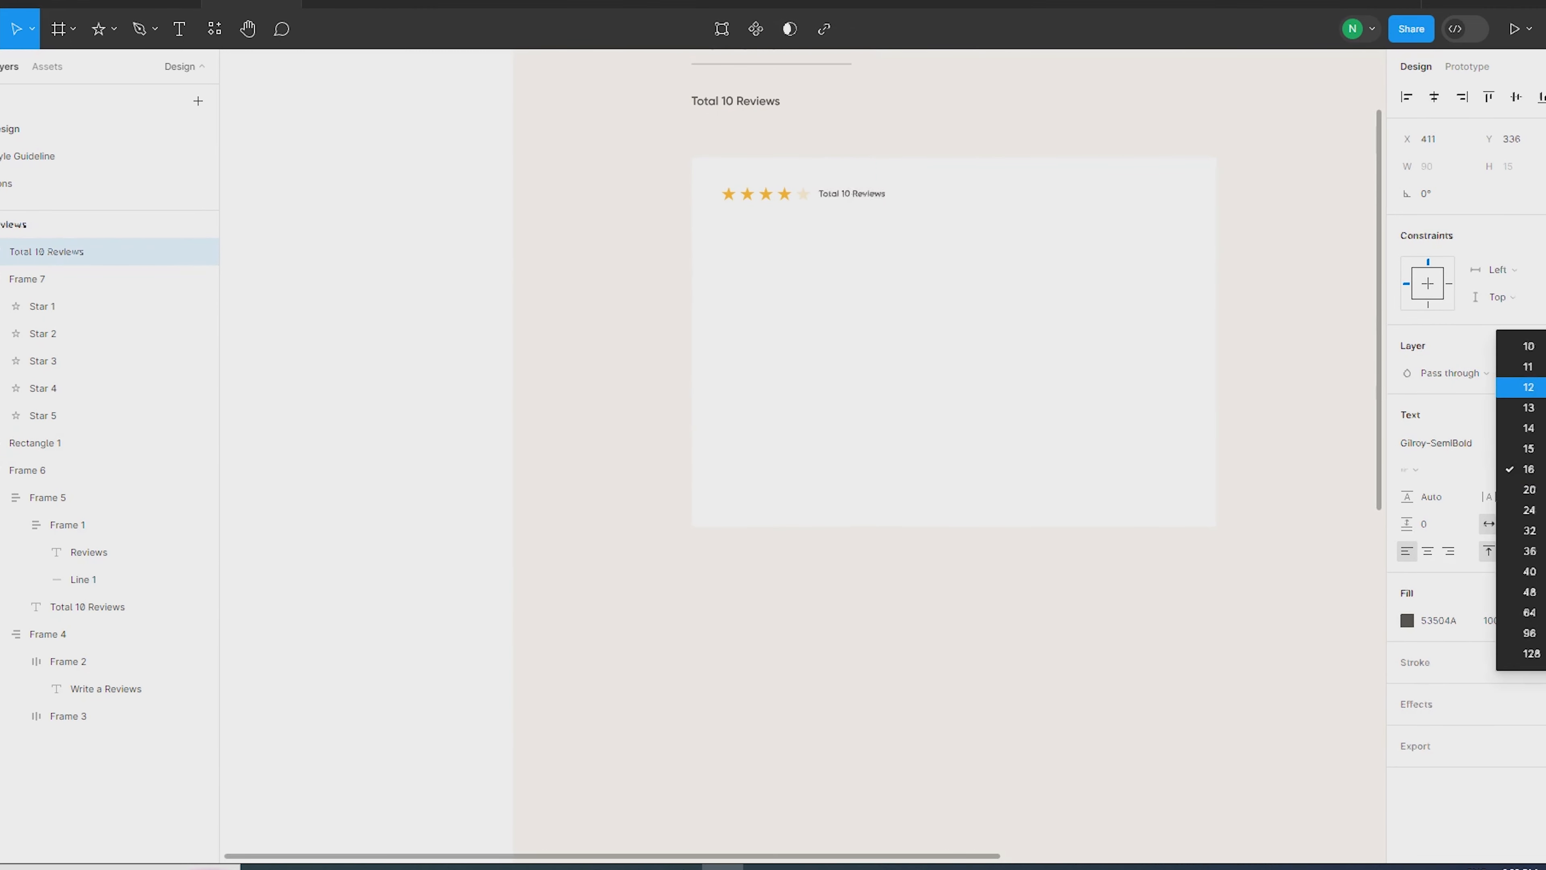
{"action": "left_click", "coordinate": [1528, 387]}
Replace the copied text beside the stars with the rating "4.9"
{"action": "scroll", "coordinate": [870, 204], "scroll_direction": "up", "scroll_amount": 2}
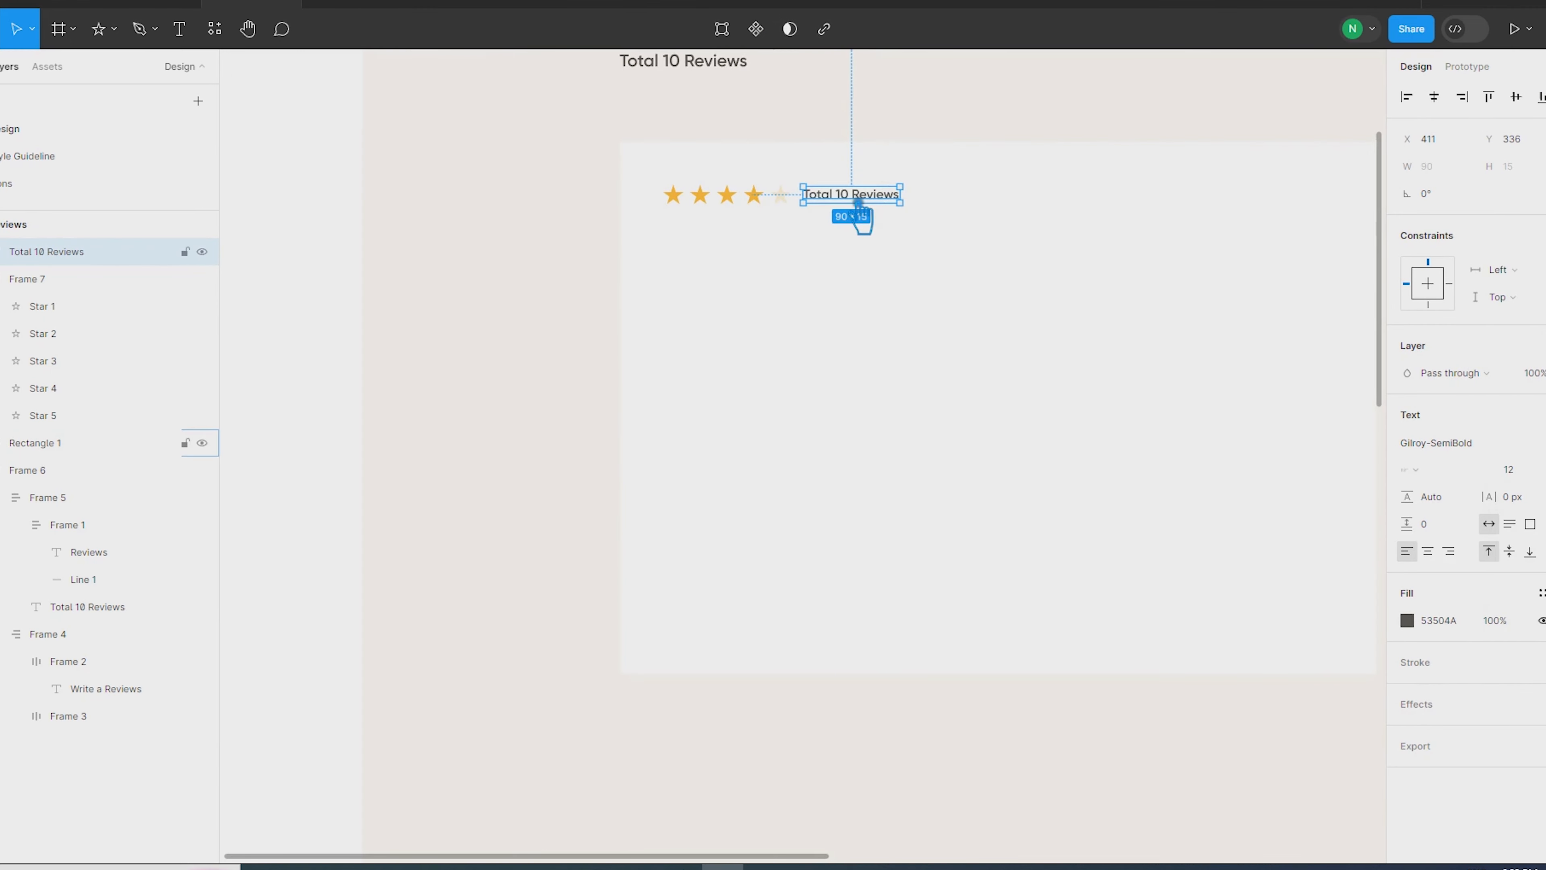
{"action": "double_click", "coordinate": [858, 204]}
{"action": "type", "text": "4.9"}
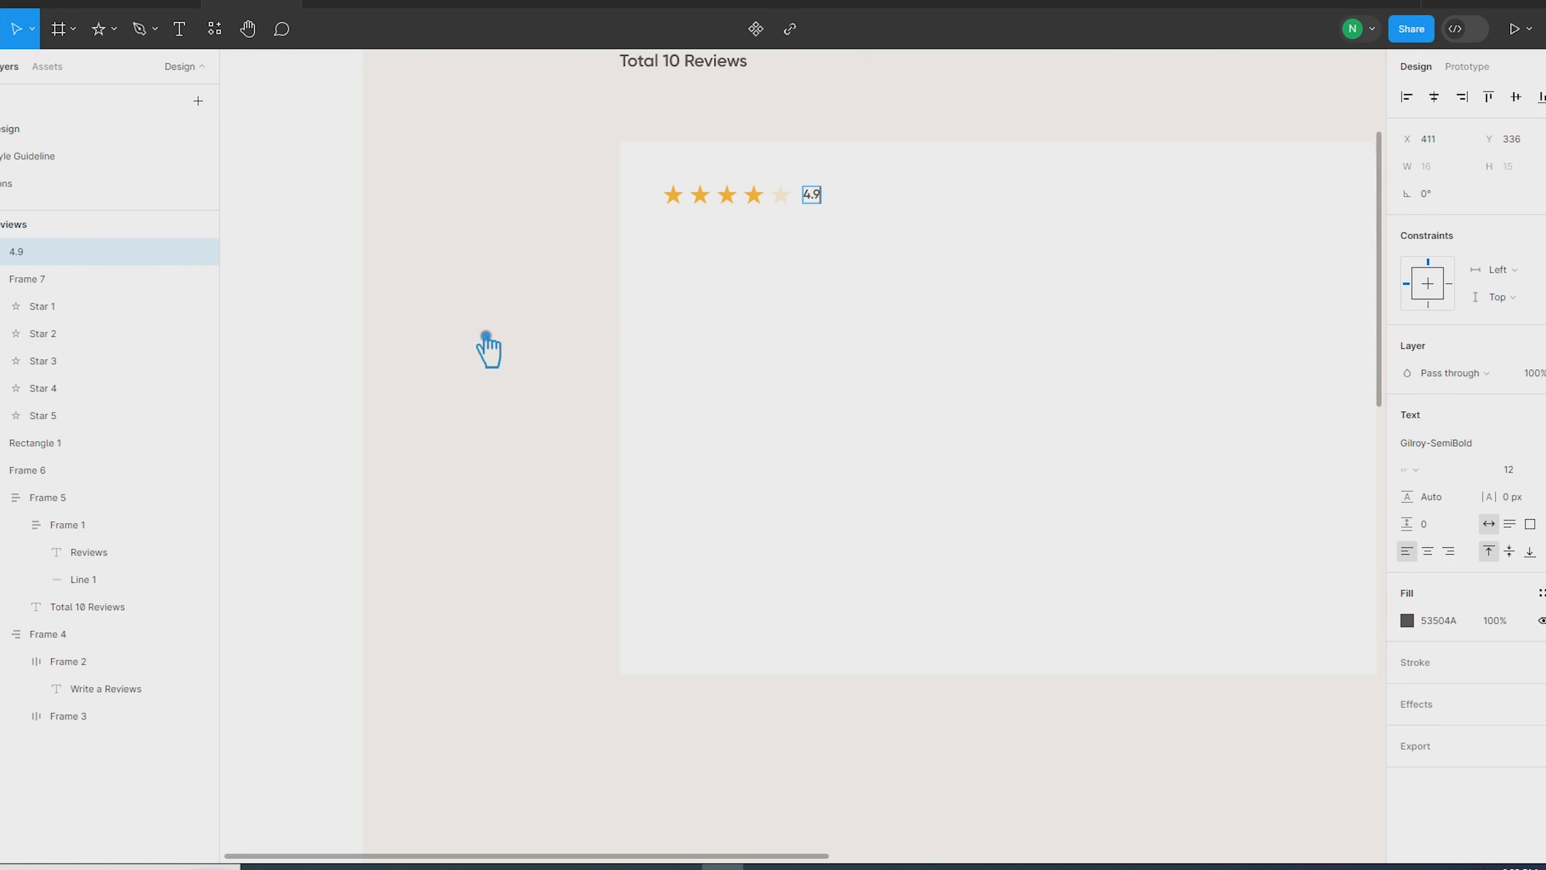
Set the spacing between the star row and the "4.9" text to 10 px and wrap both in an auto layout frame
{"action": "left_click", "coordinate": [745, 206], "text": "shift"}
{"action": "type", "text": "10"}
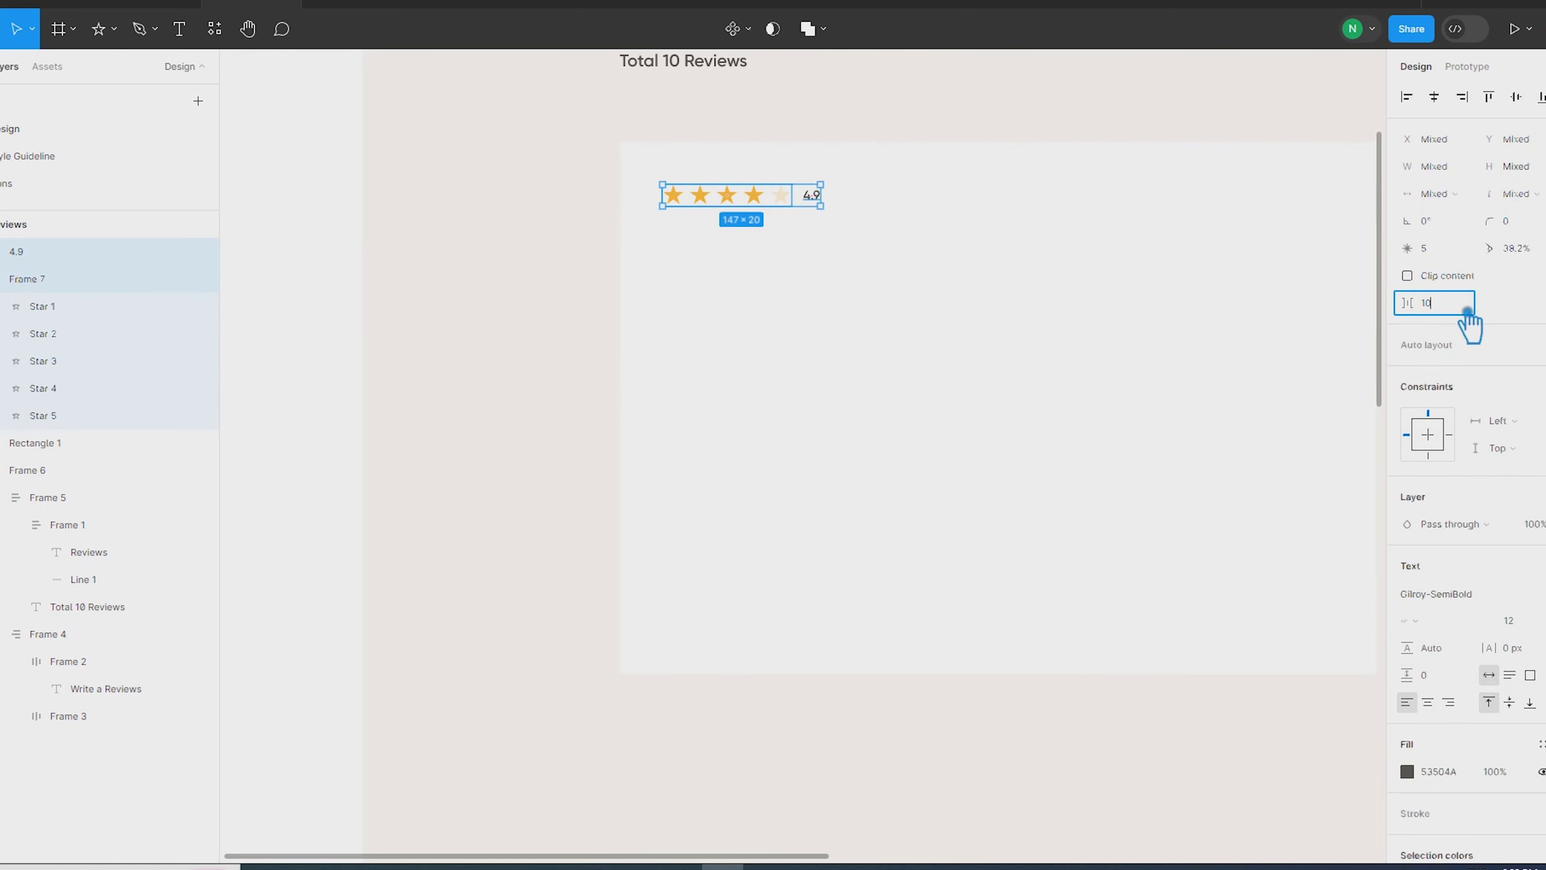
{"action": "key", "text": "shift+a"}
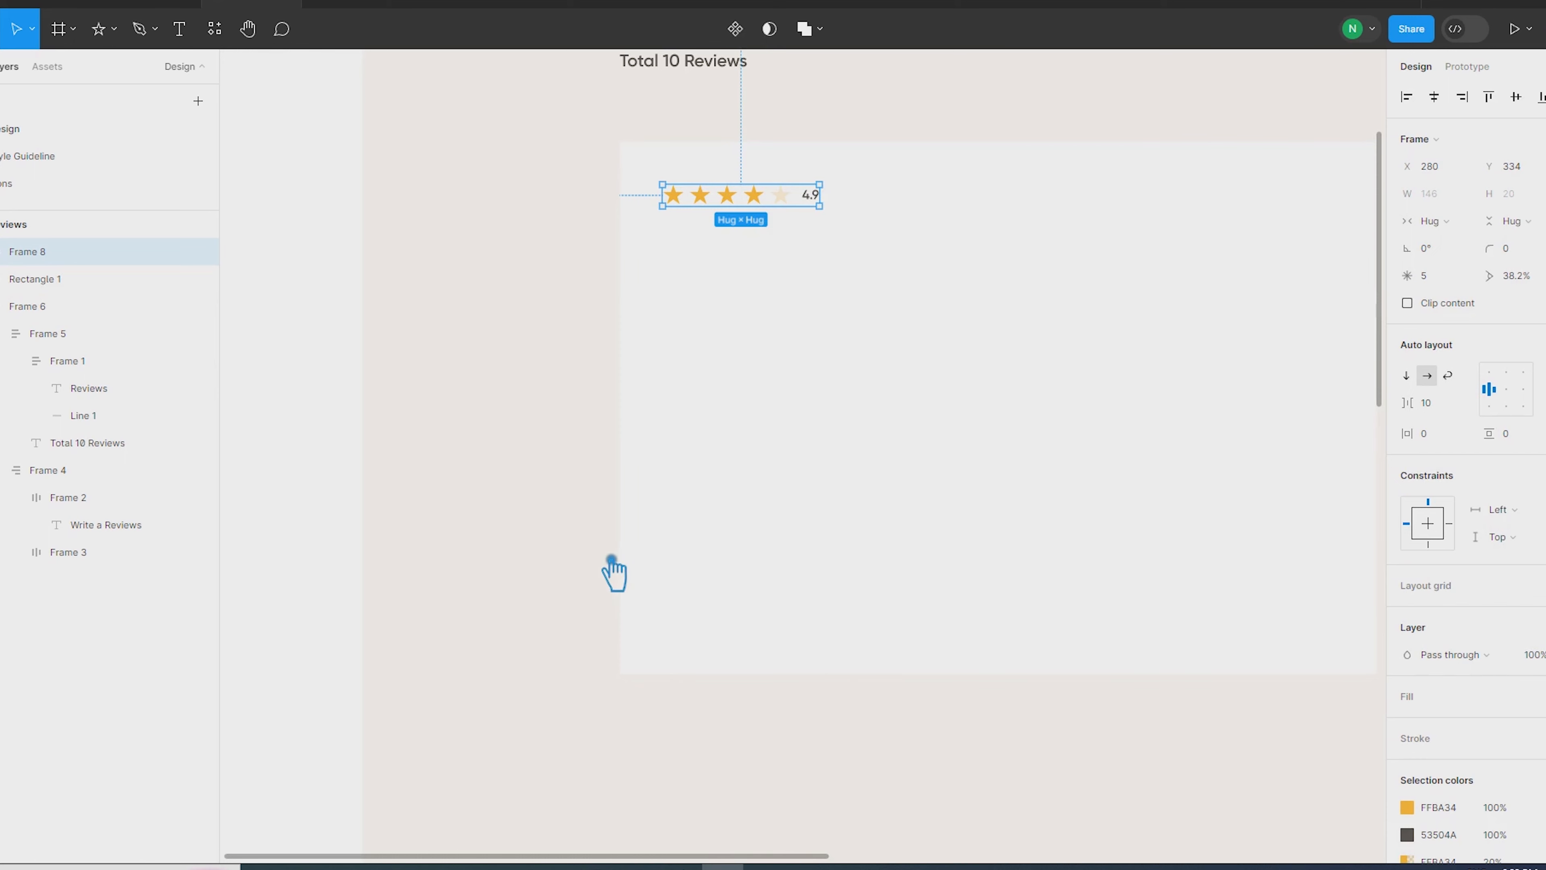
{"action": "scroll", "coordinate": [727, 365], "scroll_direction": "down", "scroll_amount": 2}
{"action": "left_click", "coordinate": [385, 330]}
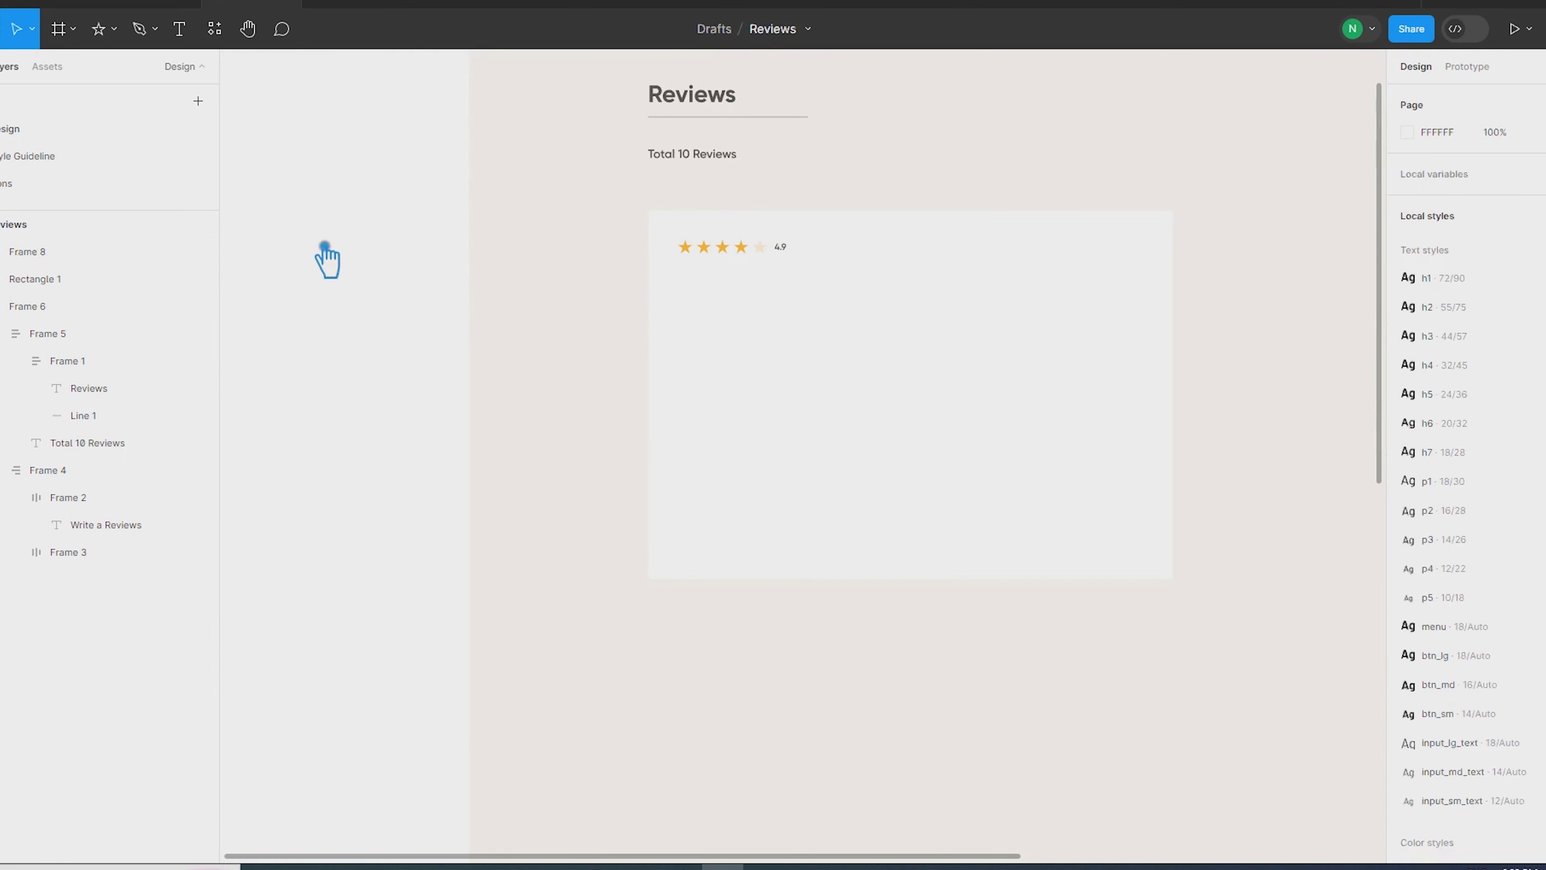
Show the rulers and draw a horizontal divider line about 1440 px wide between the header block and the review card
{"action": "key", "text": "shift+r"}
{"action": "left_click_drag", "start_coordinate": [490, 402], "coordinate": [321, 508]}
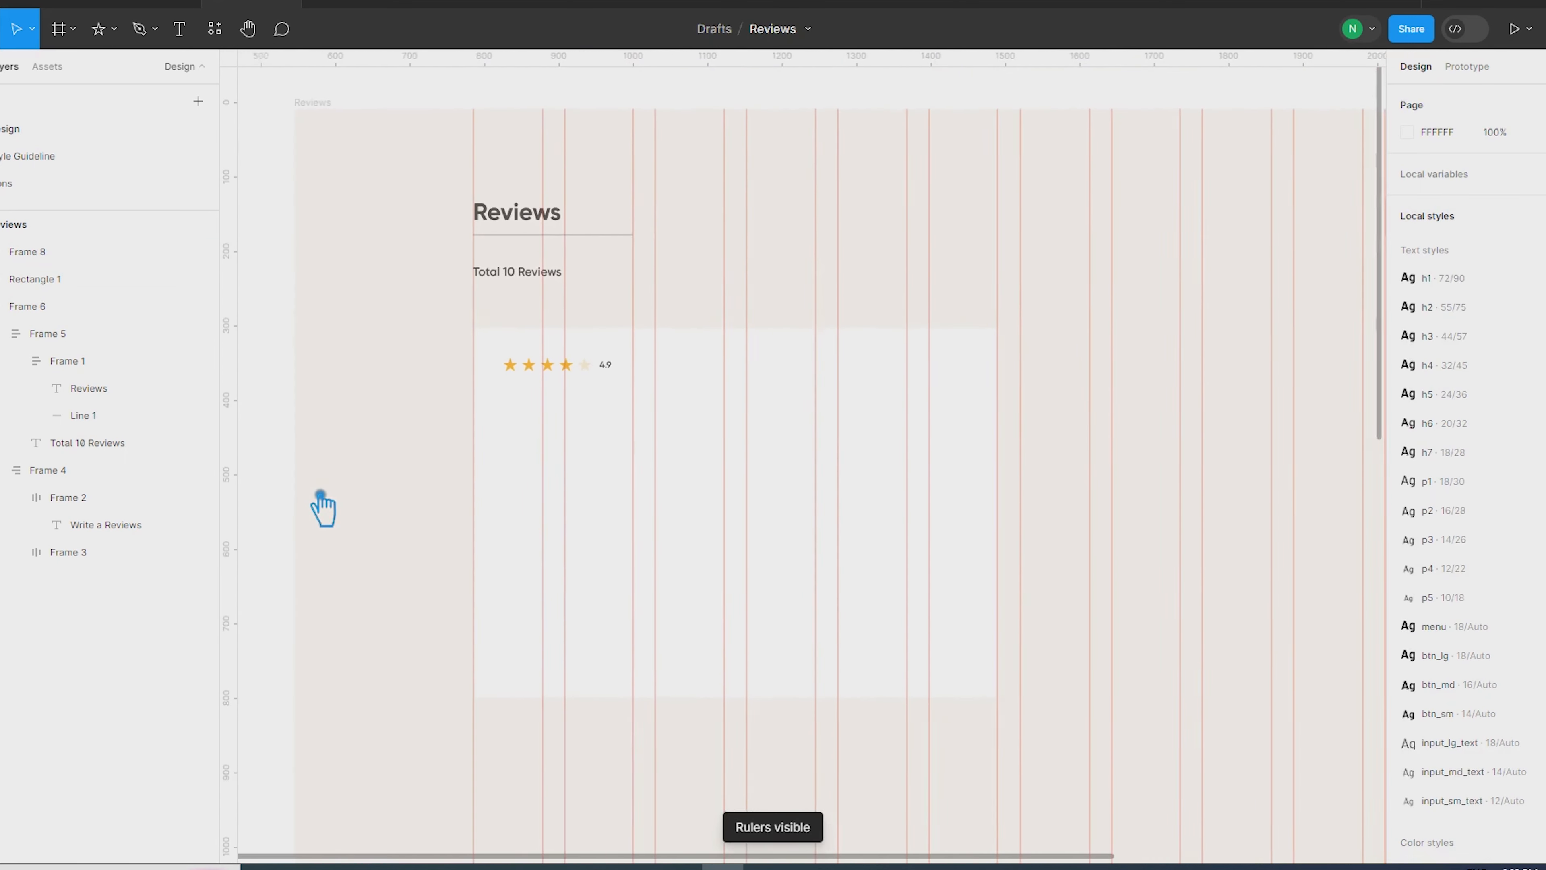
{"action": "scroll", "coordinate": [327, 507], "scroll_direction": "down", "scroll_amount": 2}
{"action": "left_click", "coordinate": [114, 29]}
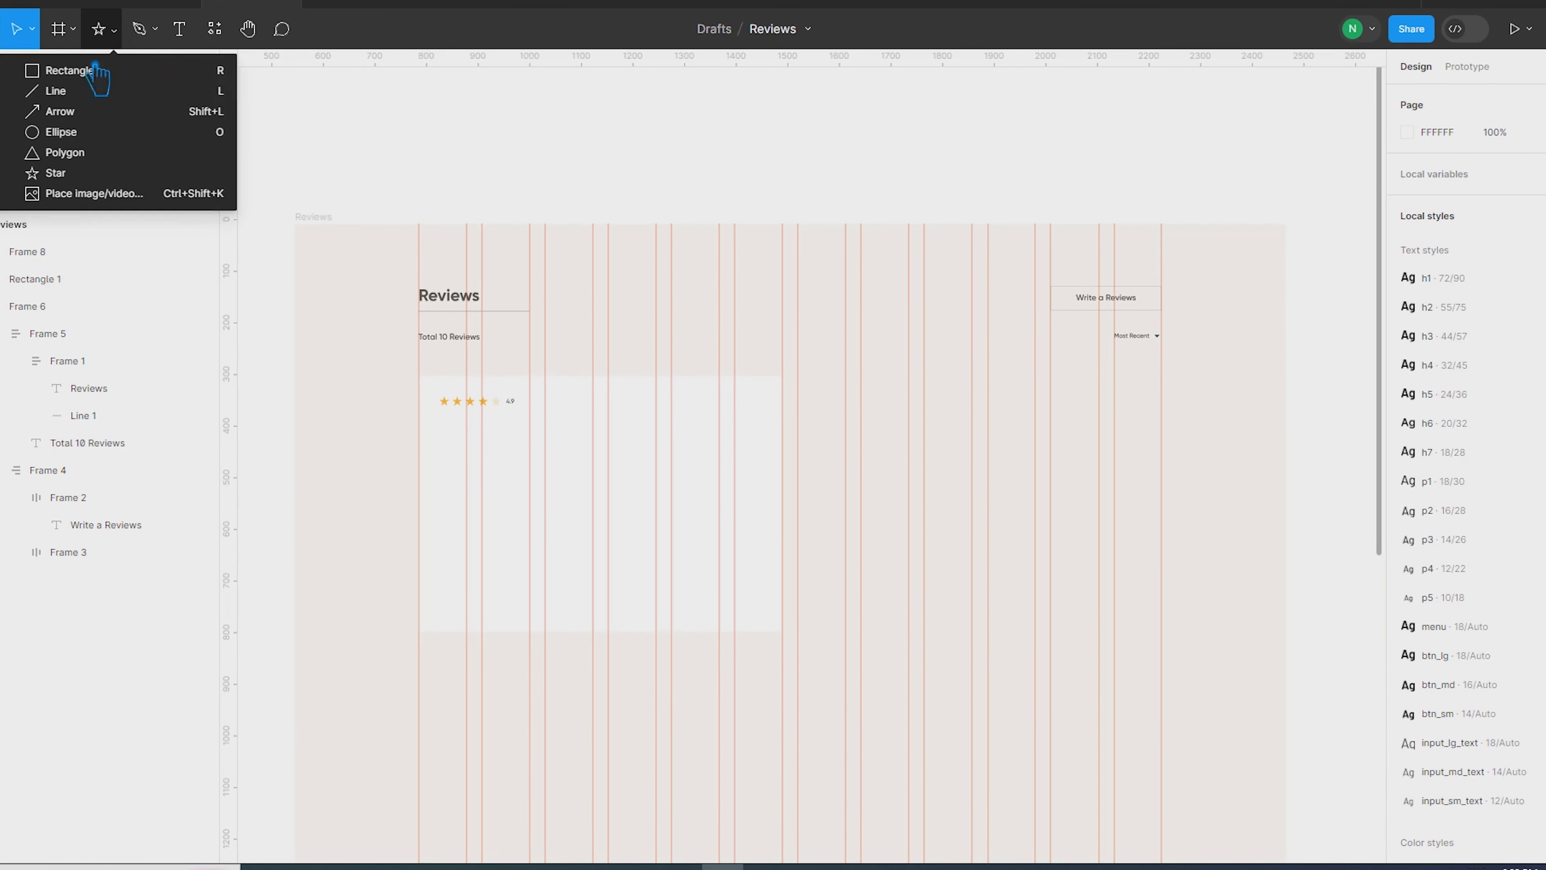
{"action": "left_click", "coordinate": [67, 86]}
{"action": "scroll", "coordinate": [414, 362], "scroll_direction": "up", "scroll_amount": 3}
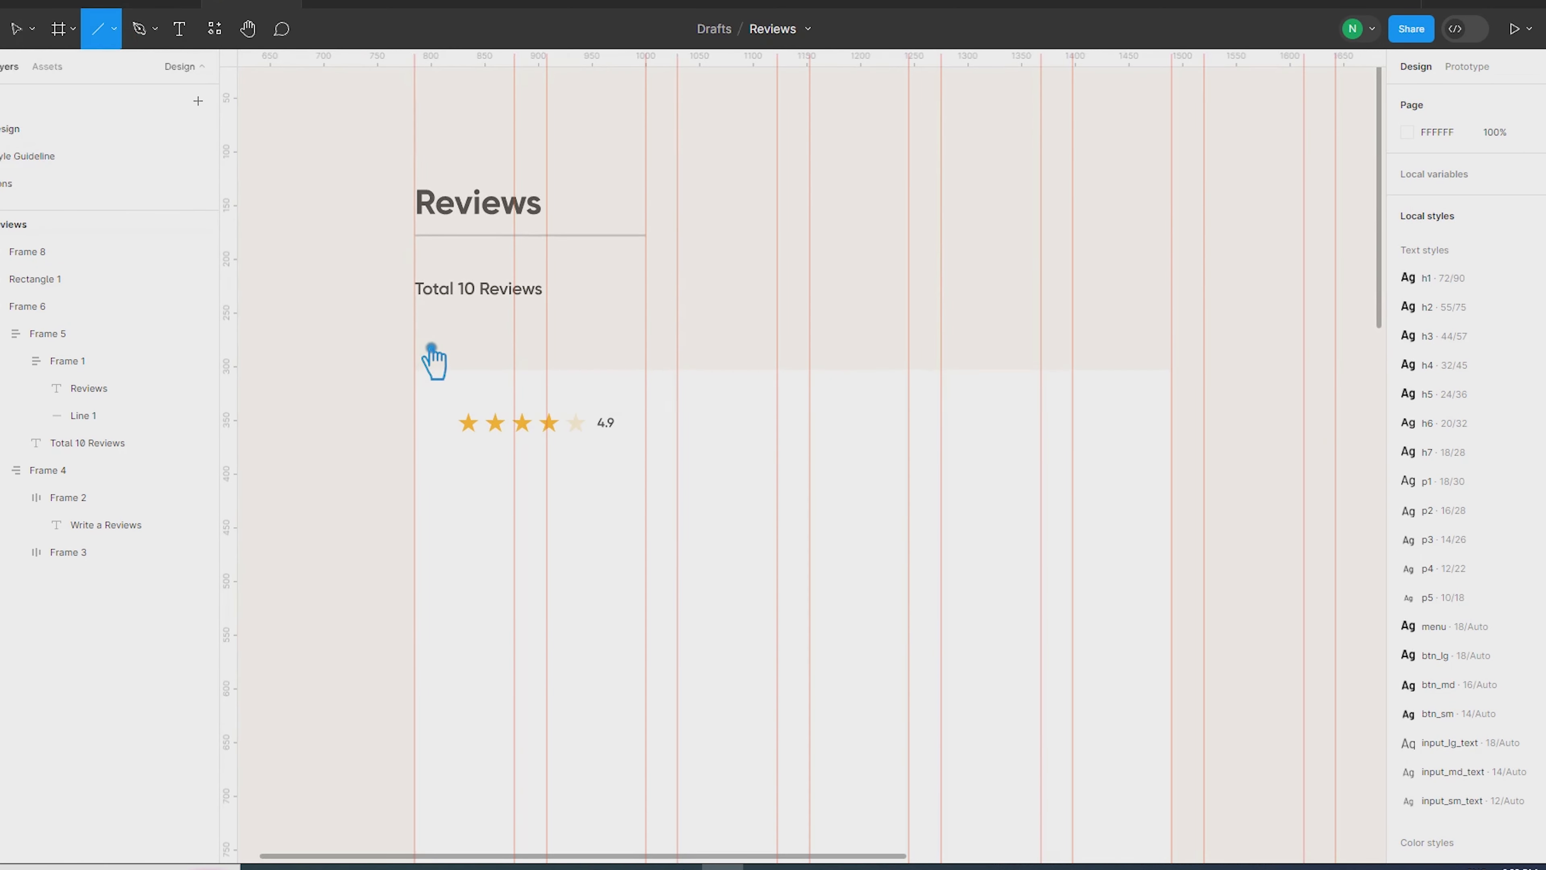
{"action": "mouse_move", "coordinate": [414, 339]}
{"action": "left_mouse_down"}
{"action": "mouse_move", "coordinate": [1422, 408]}
{"action": "mouse_move", "coordinate": [1181, 368]}
{"action": "left_mouse_up"}
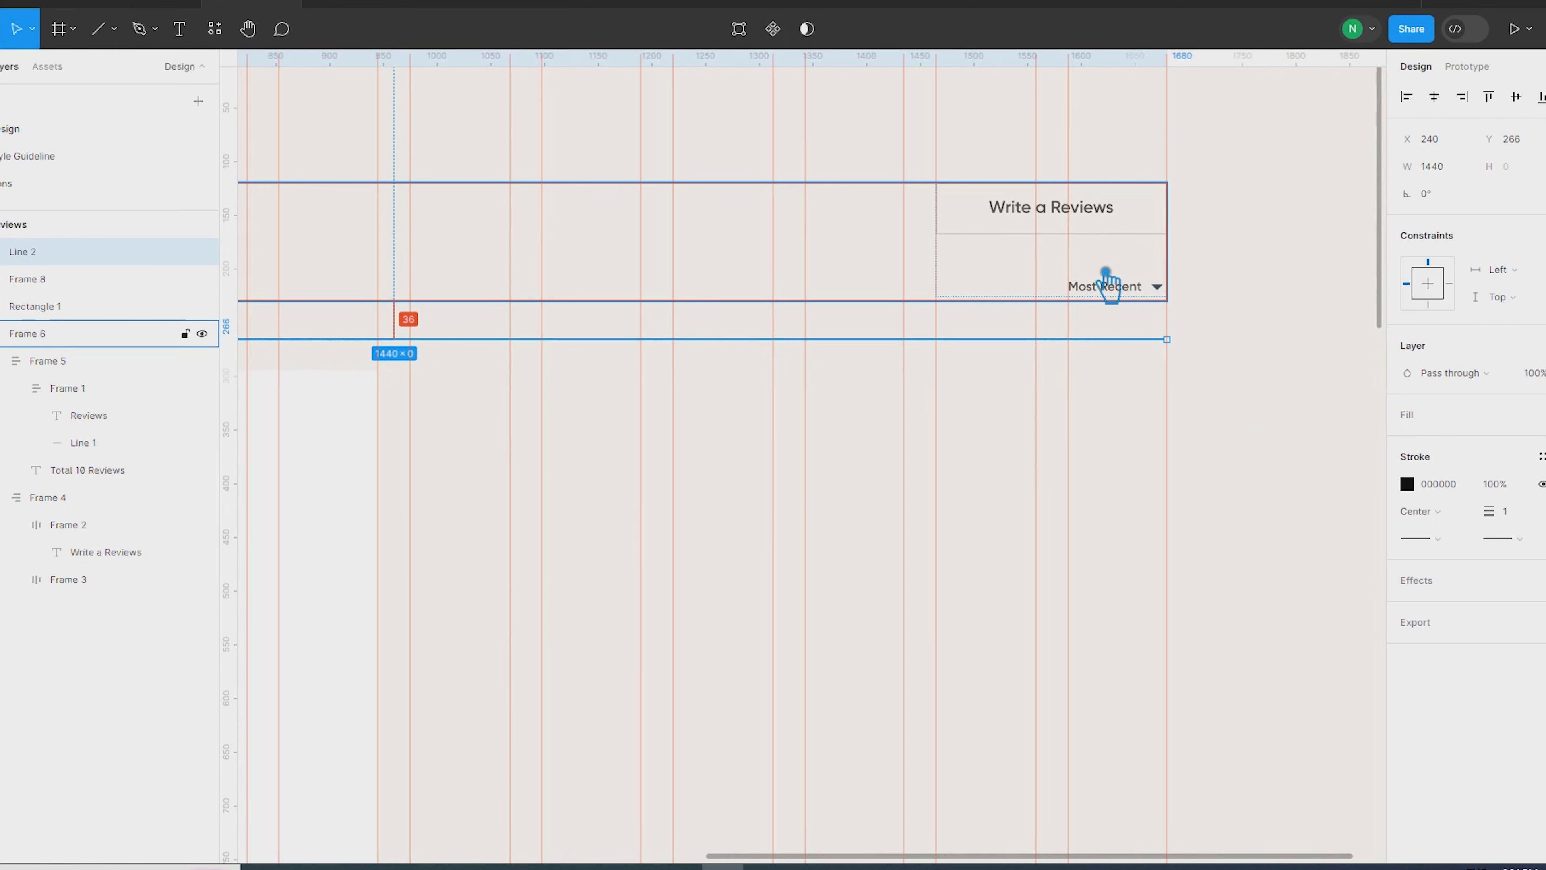
Nudge the divider line up 2 px to Y 264
{"action": "scroll", "coordinate": [1106, 280], "scroll_direction": "down", "scroll_amount": 5}
{"action": "scroll", "coordinate": [742, 310], "scroll_direction": "up", "scroll_amount": 10}
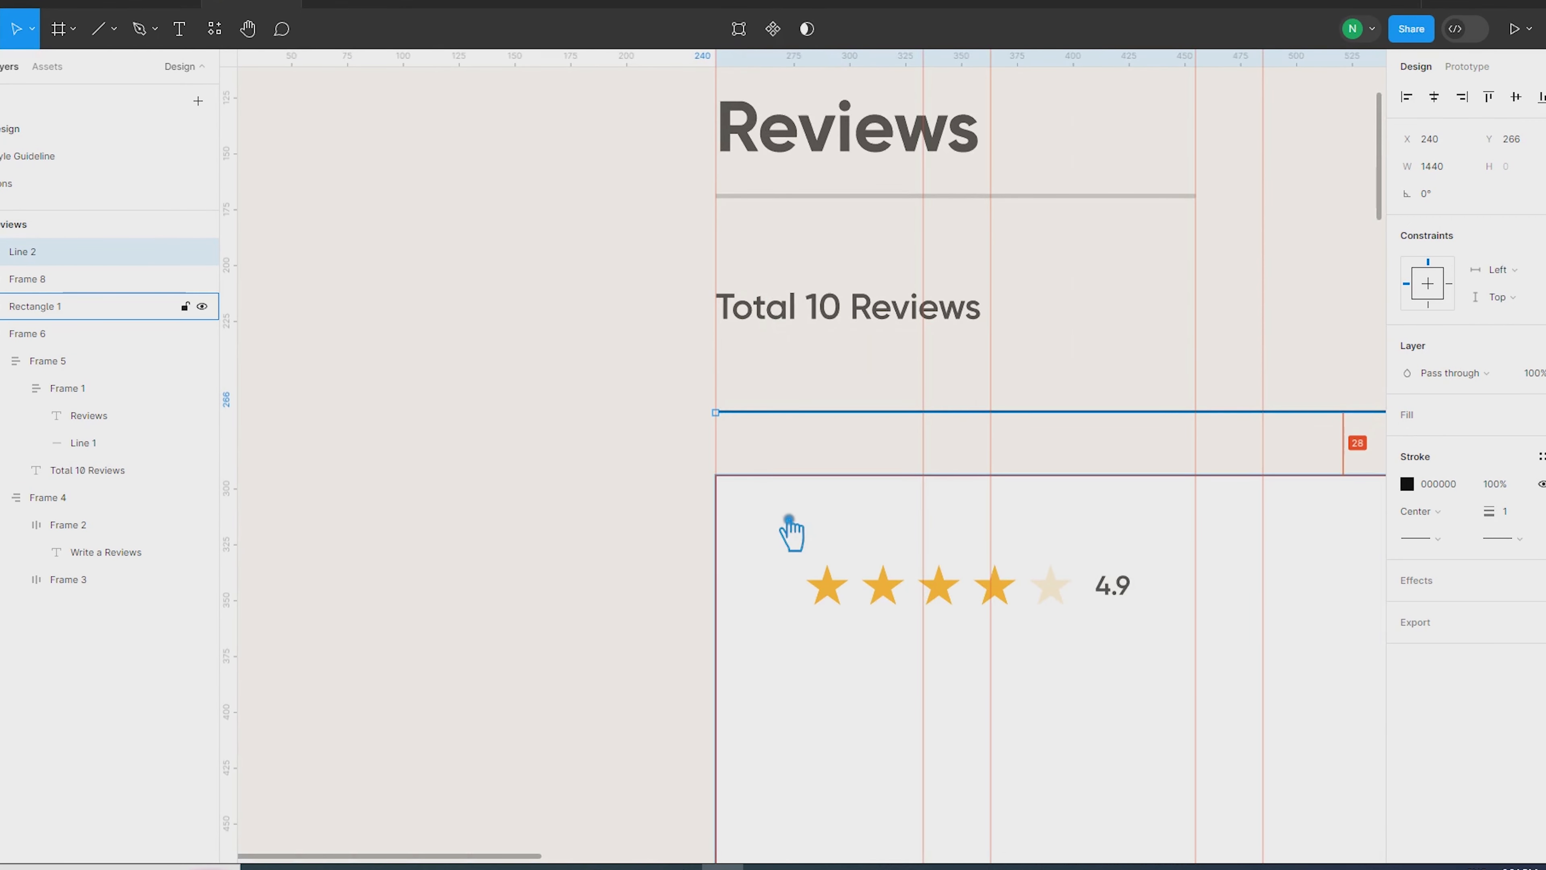
{"action": "key", "text": "Up"}
{"action": "key", "text": "Up"}
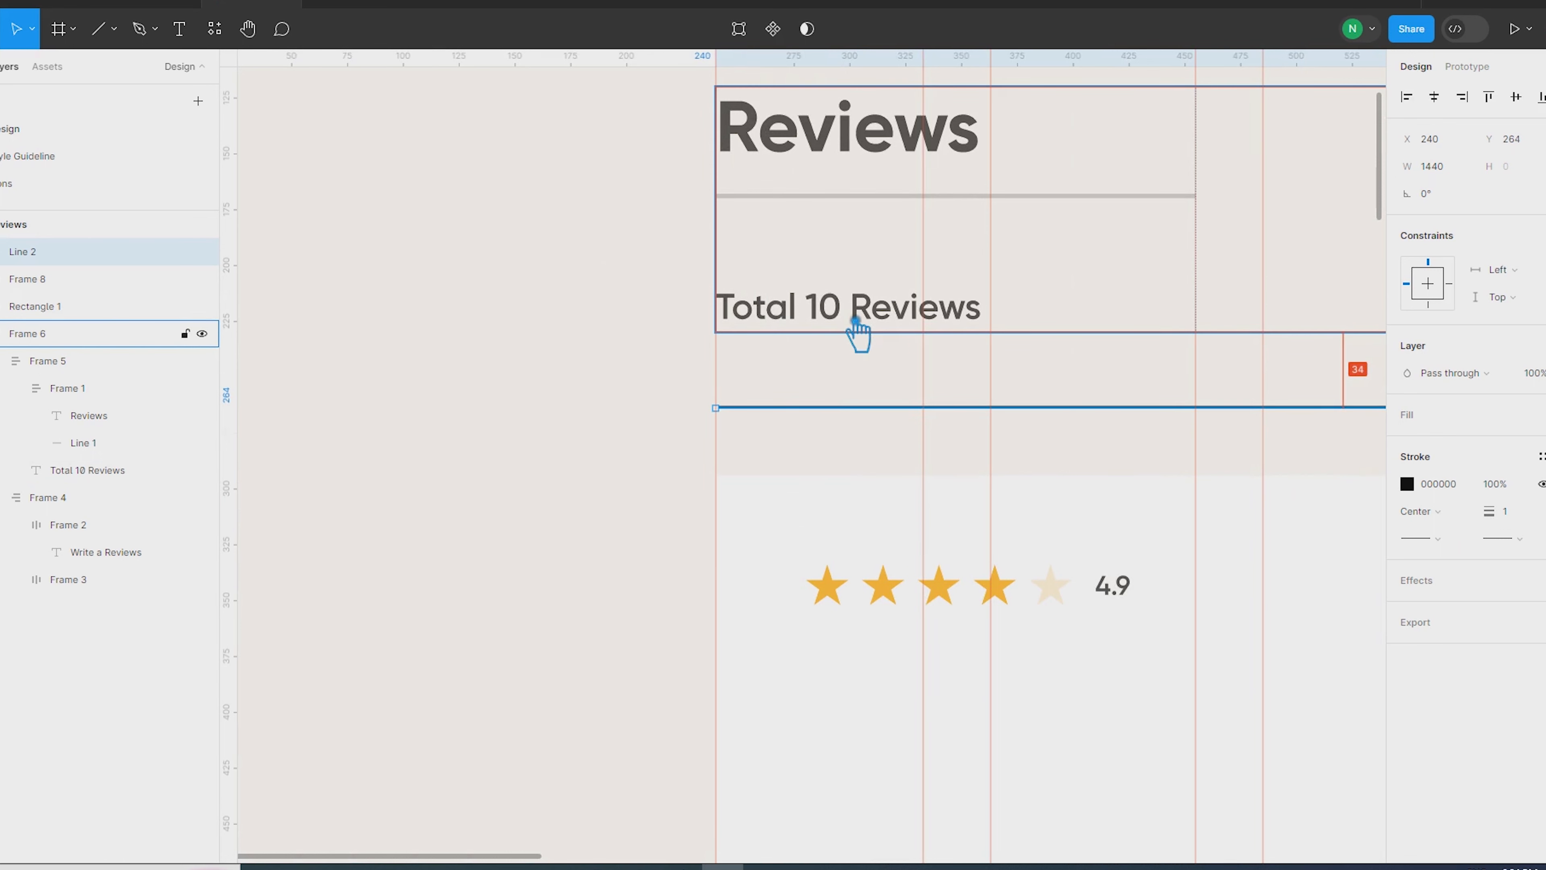
Move the divider line, rating row and card rectangle up together by 4 px
{"action": "left_click", "coordinate": [837, 589], "text": "shift"}
{"action": "left_click", "coordinate": [824, 485], "text": "shift"}
{"action": "key", "text": "Up"}
{"action": "key", "text": "Up"}
{"action": "key", "text": "Up"}
{"action": "key", "text": "Up"}
{"action": "left_click", "coordinate": [774, 415]}
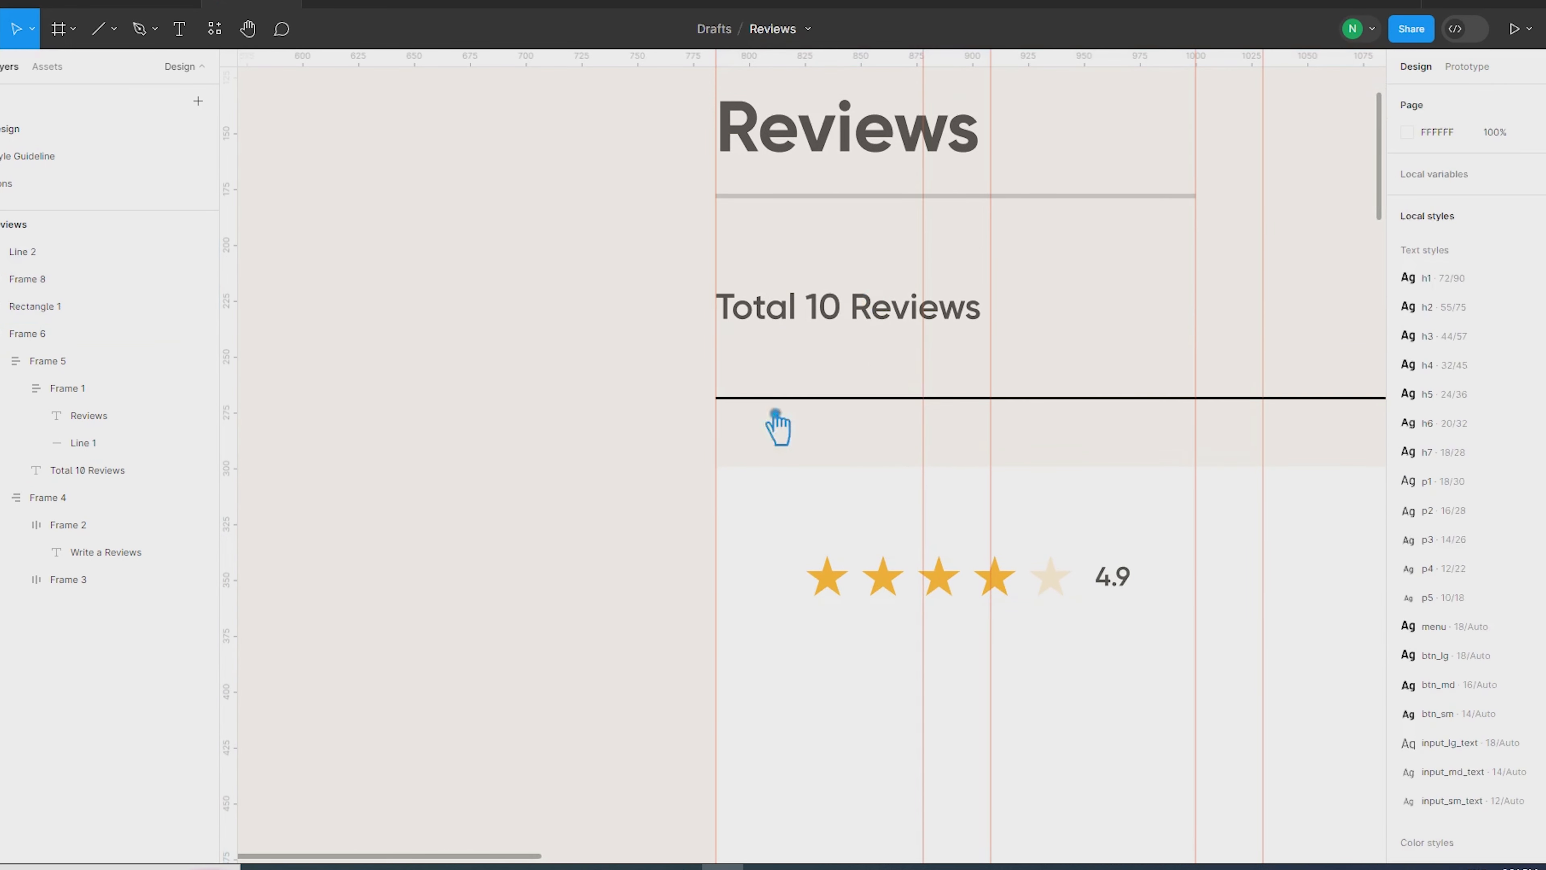
Copy the stroke colour D1CEC9 from the line under the "Reviews" heading and apply it to the black divider line
{"action": "left_click", "coordinate": [905, 200], "text": "ctrl"}
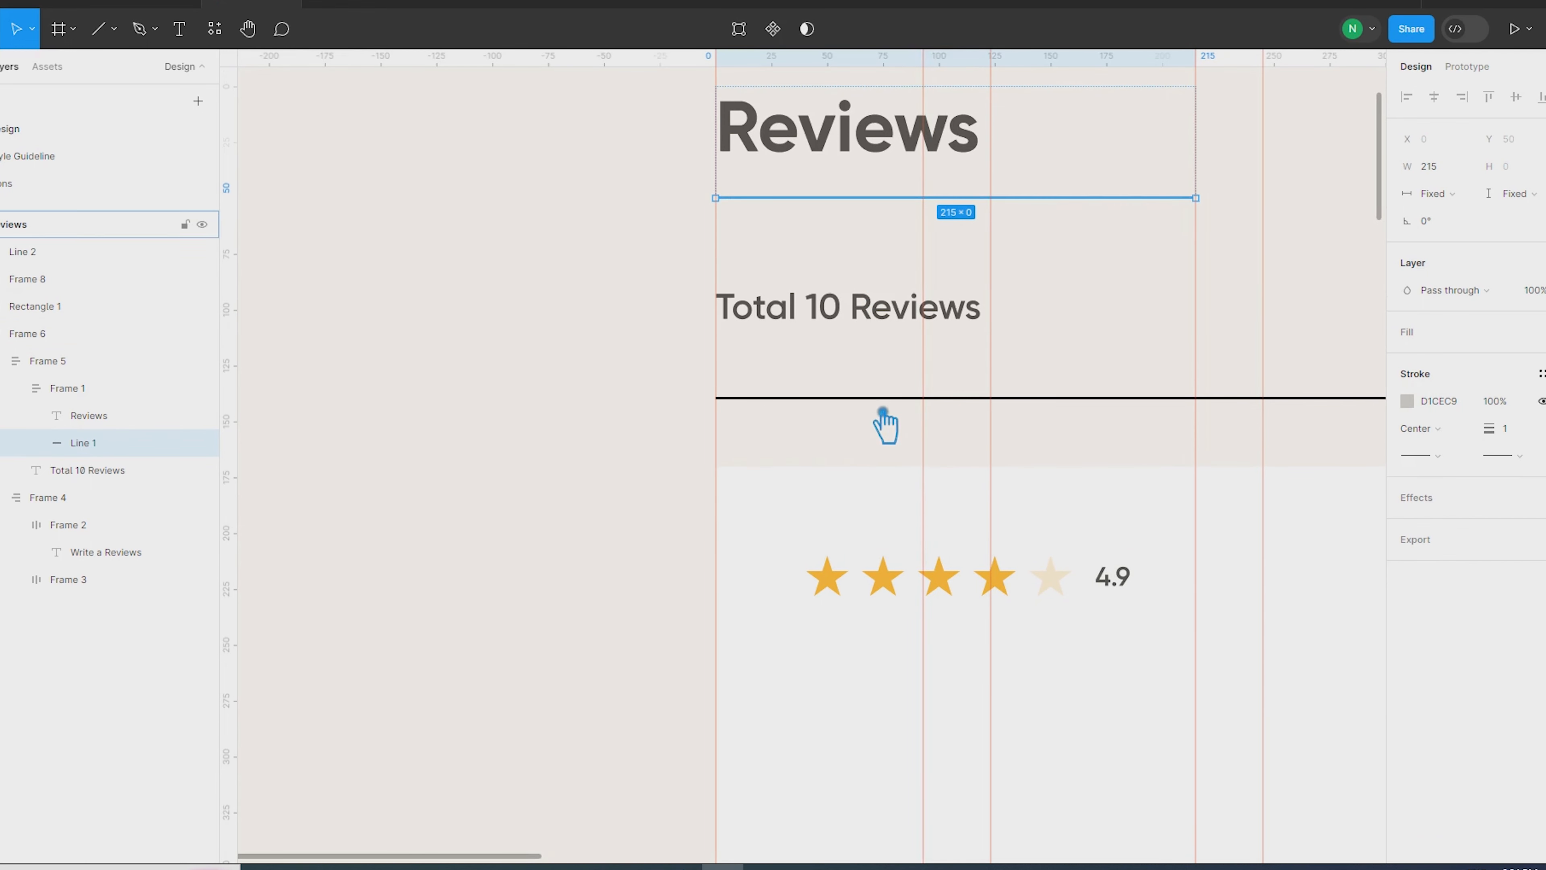
{"action": "left_click", "coordinate": [882, 399]}
{"action": "left_click", "coordinate": [604, 449]}
{"action": "scroll", "coordinate": [604, 449], "scroll_direction": "down", "scroll_amount": 10}
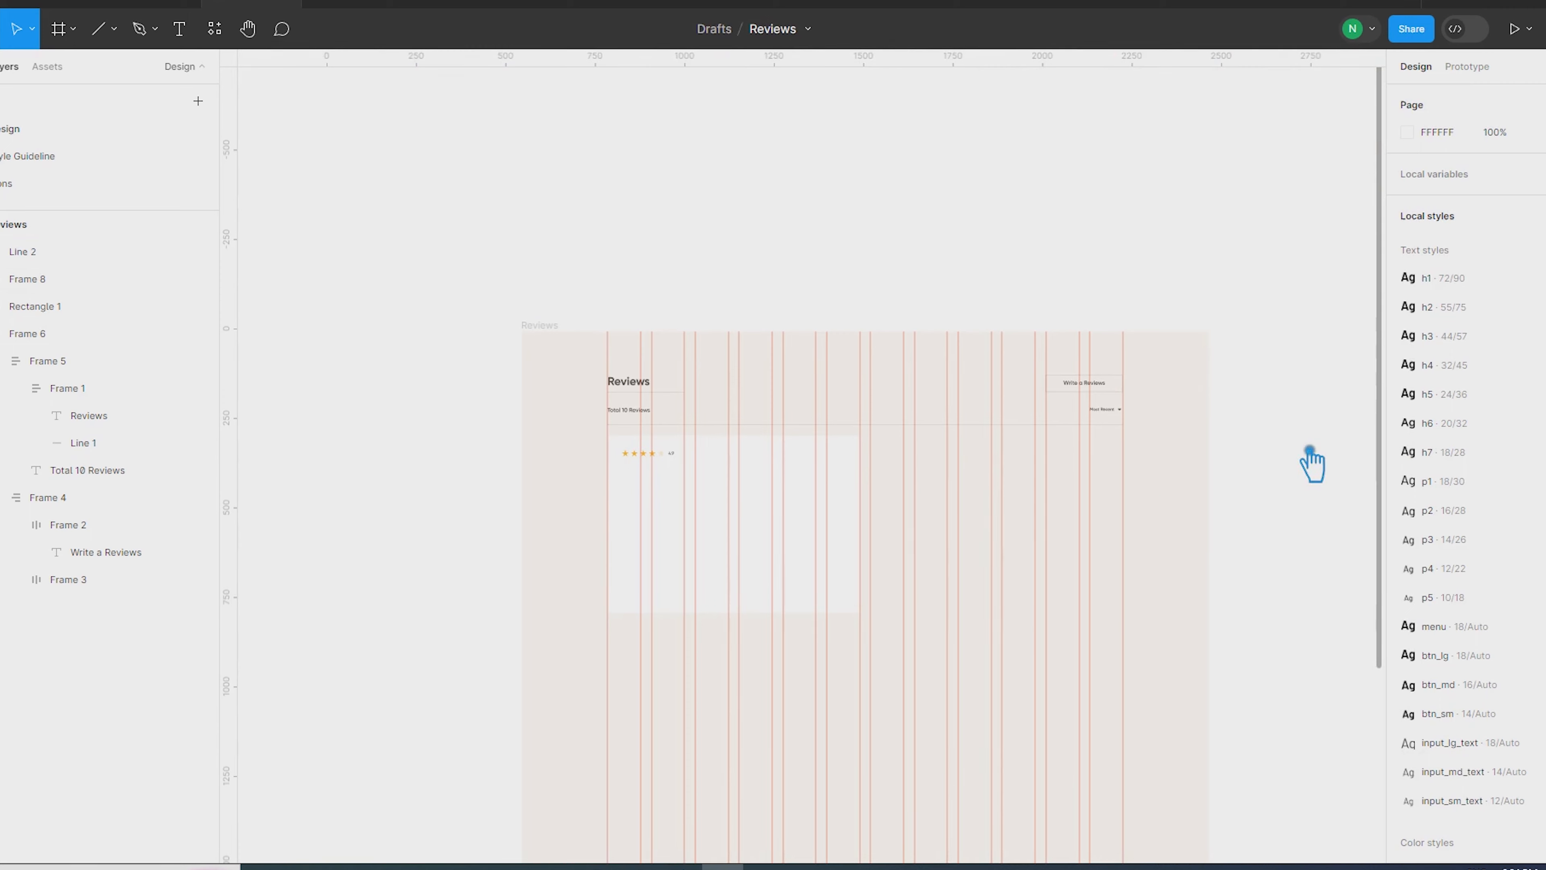
Hide the layout grid and rulers, and place a copy of the "Most Recent" dropdown arrow below the card's star row
{"action": "scroll", "coordinate": [1127, 466], "scroll_direction": "up", "scroll_amount": 3}
{"action": "scroll", "coordinate": [402, 473], "scroll_direction": "up", "scroll_amount": 5}
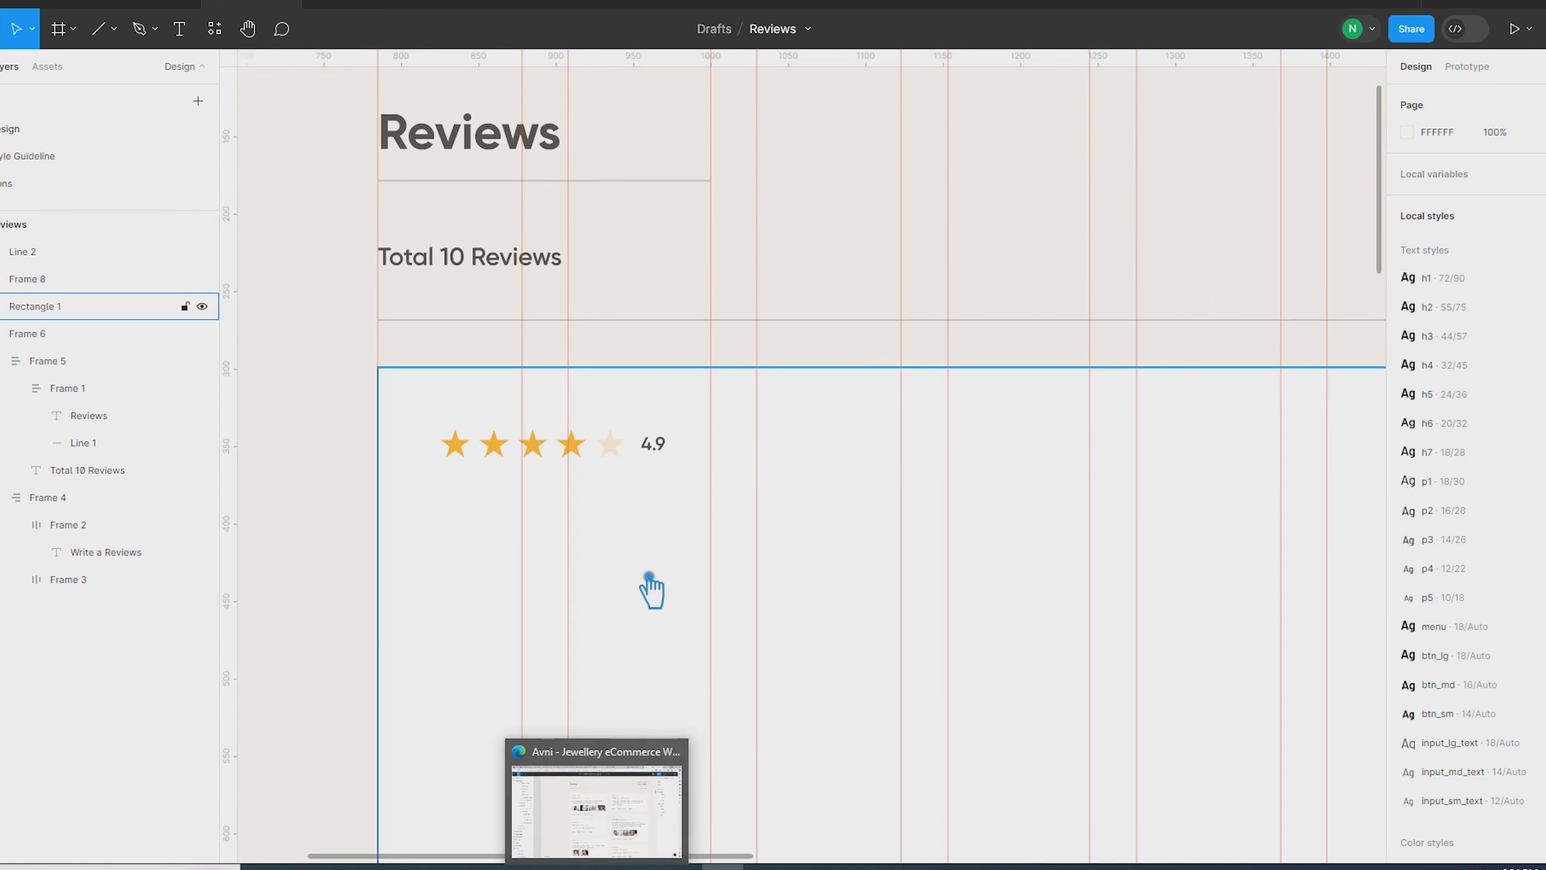
{"action": "scroll", "coordinate": [651, 573], "scroll_direction": "down", "scroll_amount": 5}
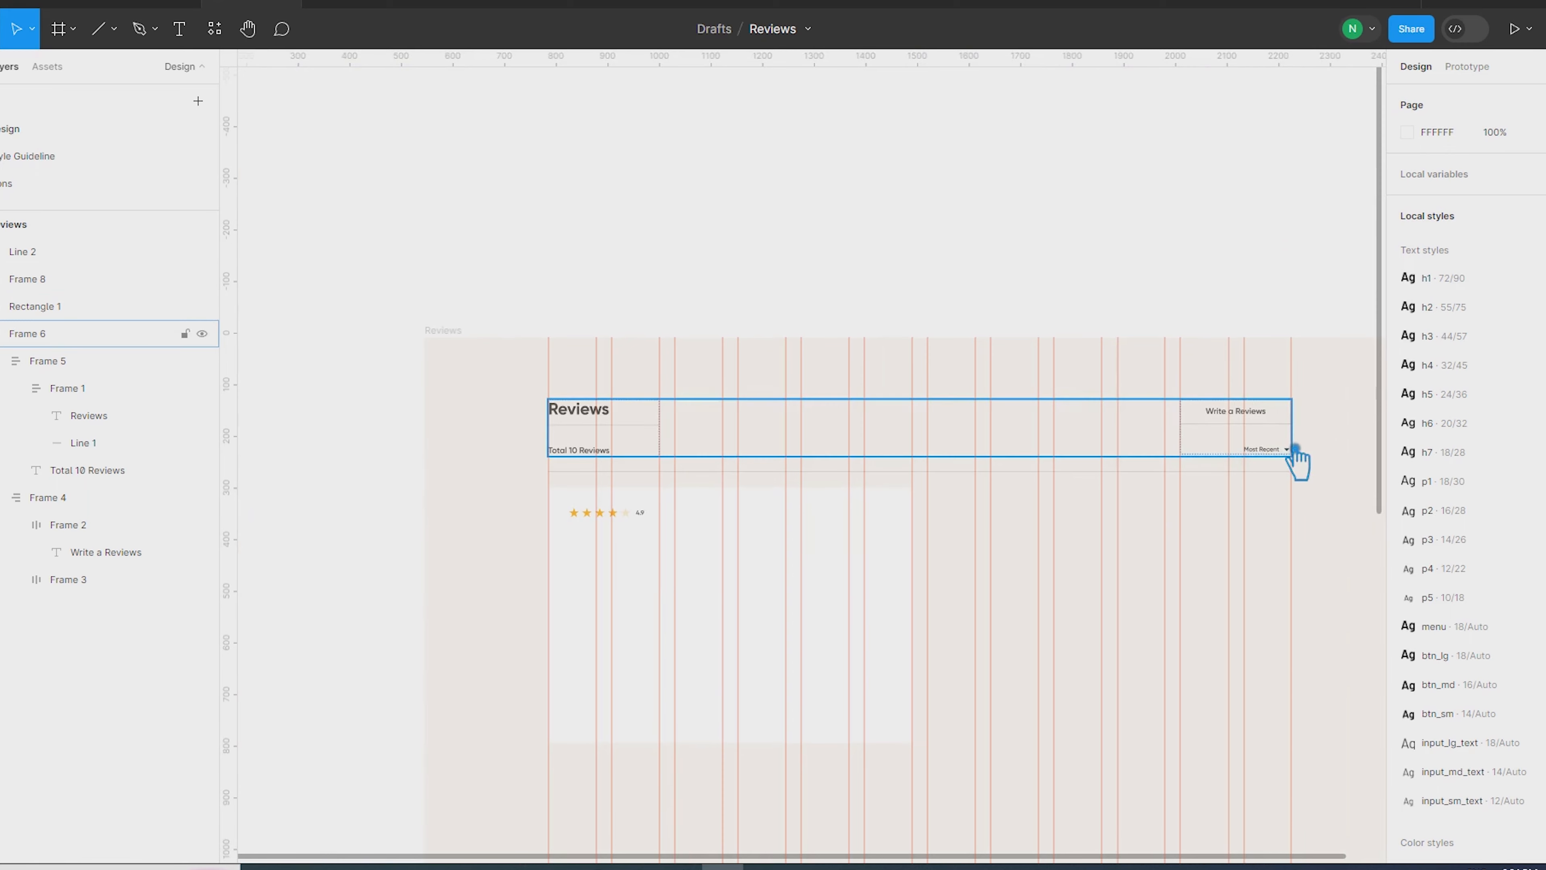
{"action": "scroll", "coordinate": [1284, 426], "scroll_direction": "up", "scroll_amount": 6}
{"action": "double_click", "coordinate": [1217, 325]}
{"action": "scroll", "coordinate": [1223, 332], "scroll_direction": "down", "scroll_amount": 6}
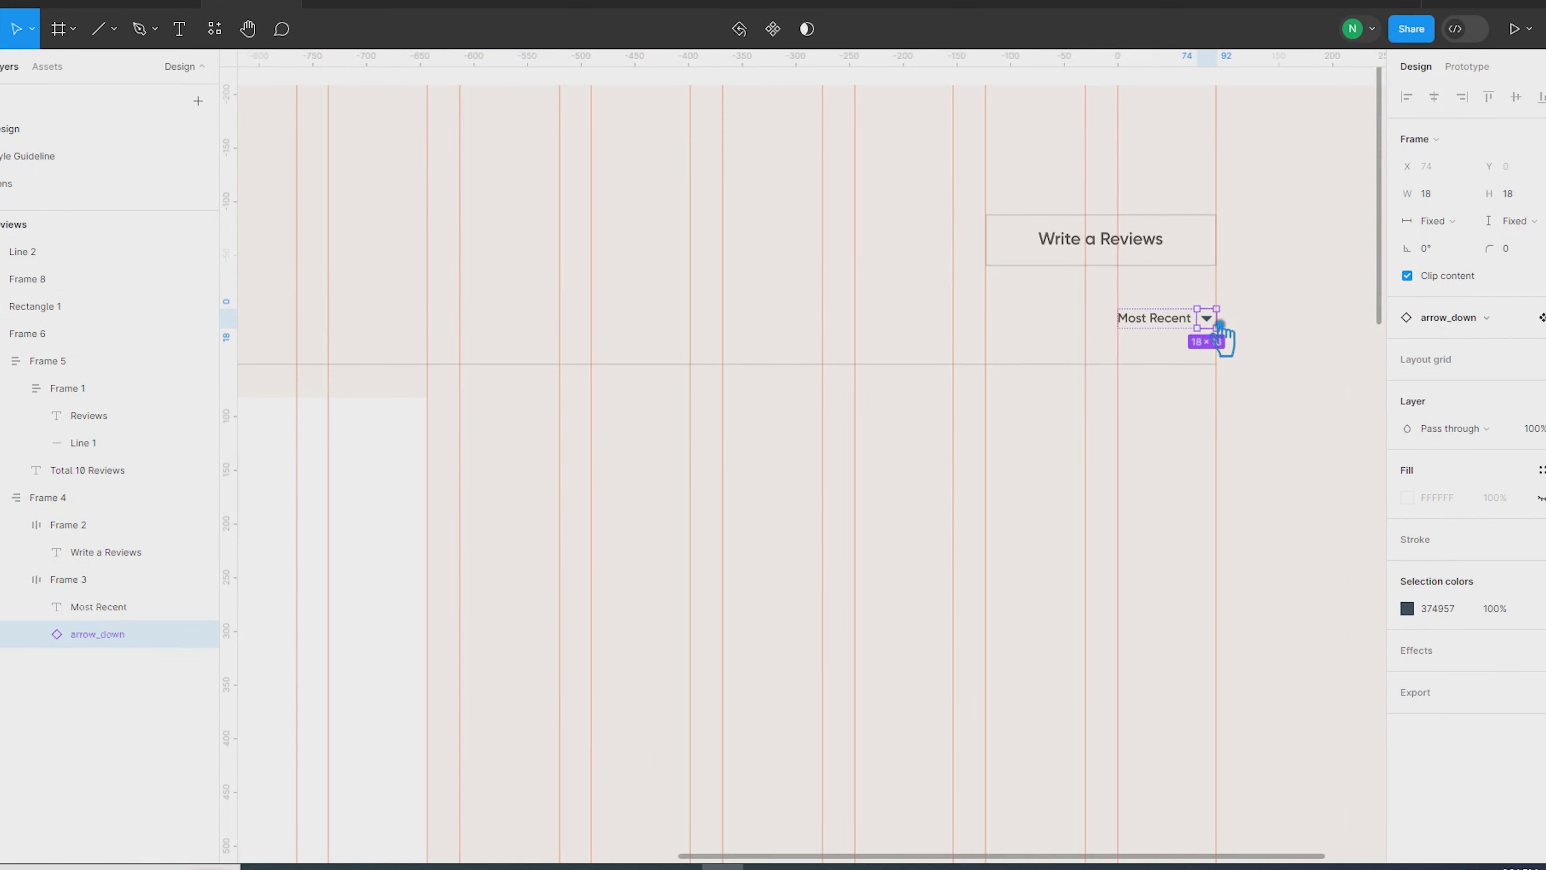
{"action": "key", "text": "ctrl+g"}
{"action": "key", "text": "shift+r"}
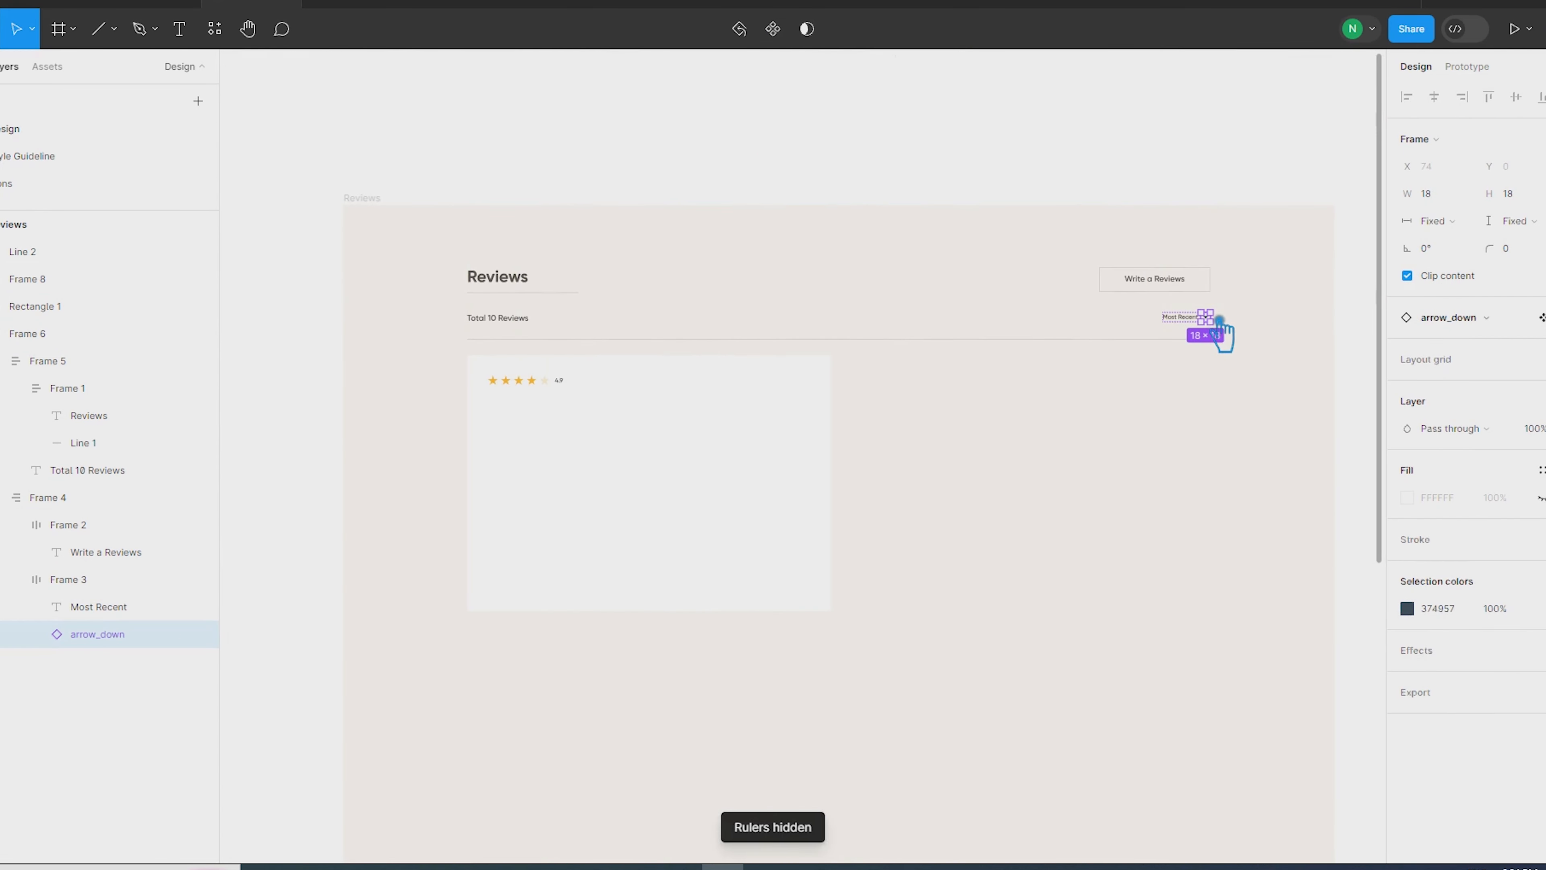
{"action": "left_click_drag", "start_coordinate": [1226, 338], "coordinate": [514, 425]}
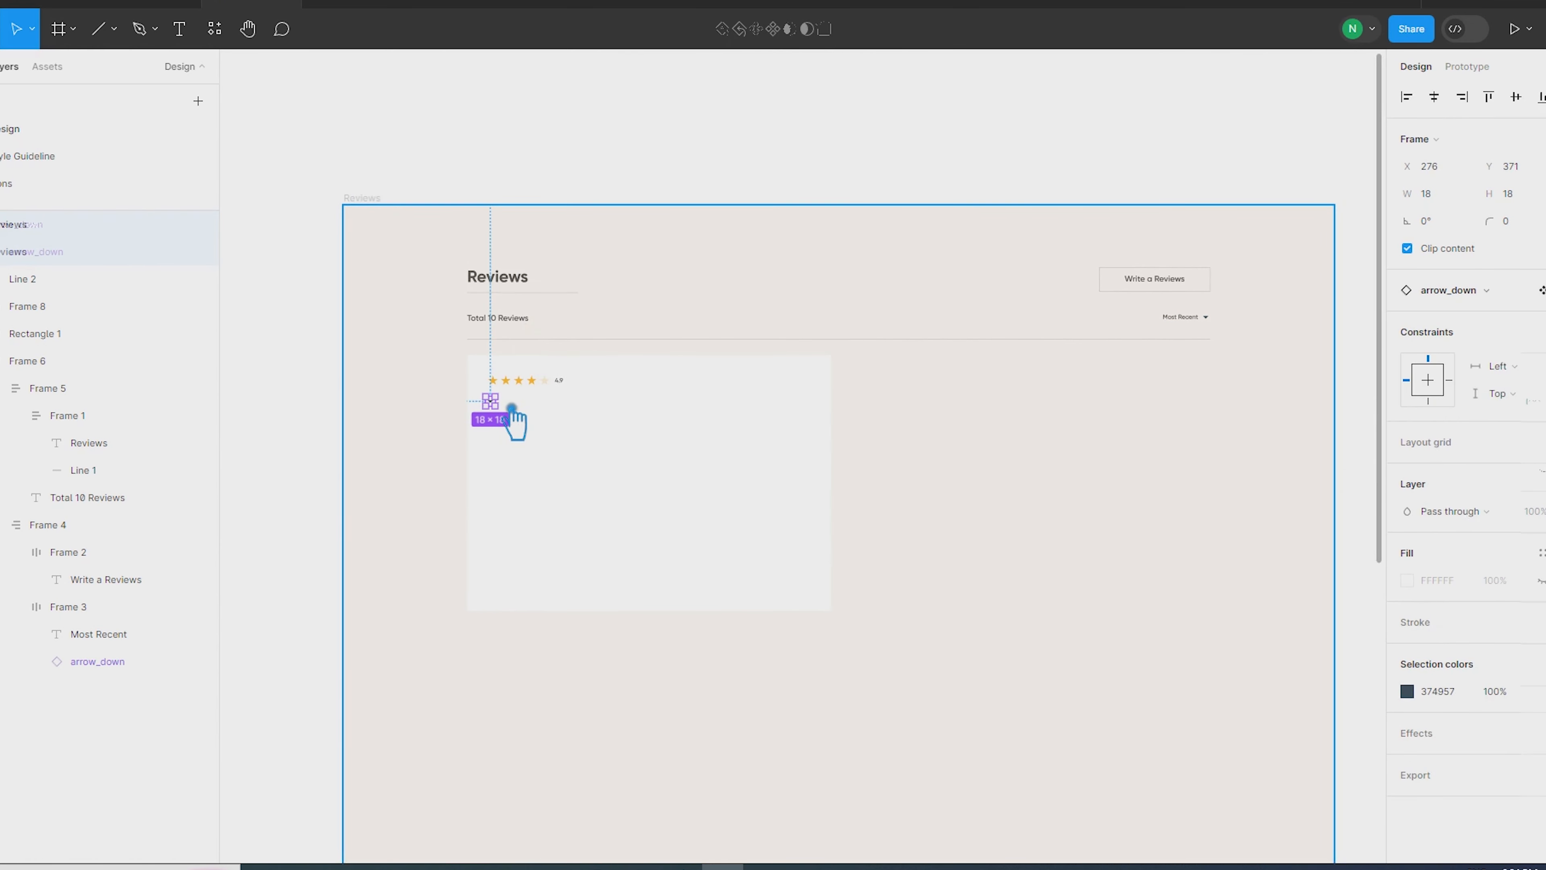
Align the copied arrow icon with the star row's left edge at X 280 and nudge it to Y 370
{"action": "scroll", "coordinate": [547, 432], "scroll_direction": "up", "scroll_amount": 6}
{"action": "left_click_drag", "start_coordinate": [552, 267], "coordinate": [1034, 386]}
{"action": "left_click_drag", "start_coordinate": [671, 364], "coordinate": [681, 364]}
{"action": "key", "text": "alt"}
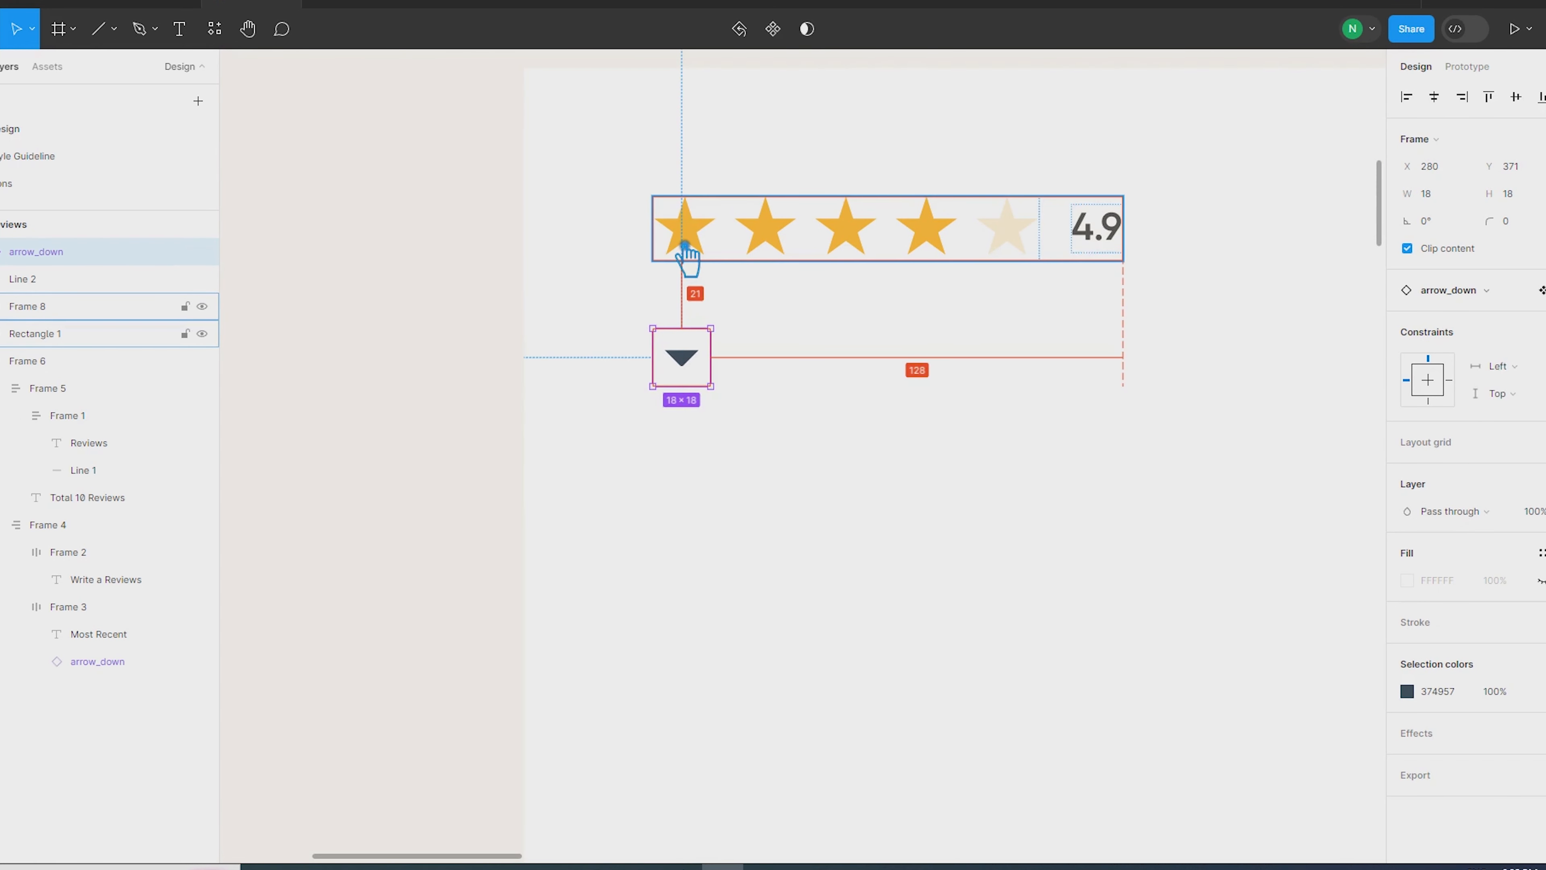
{"action": "key", "text": "Up"}
Swap the copied arrow instance for the vuesax/linear/user-octagon icon
{"action": "left_click", "coordinate": [1431, 291]}
{"action": "type", "text": "user"}
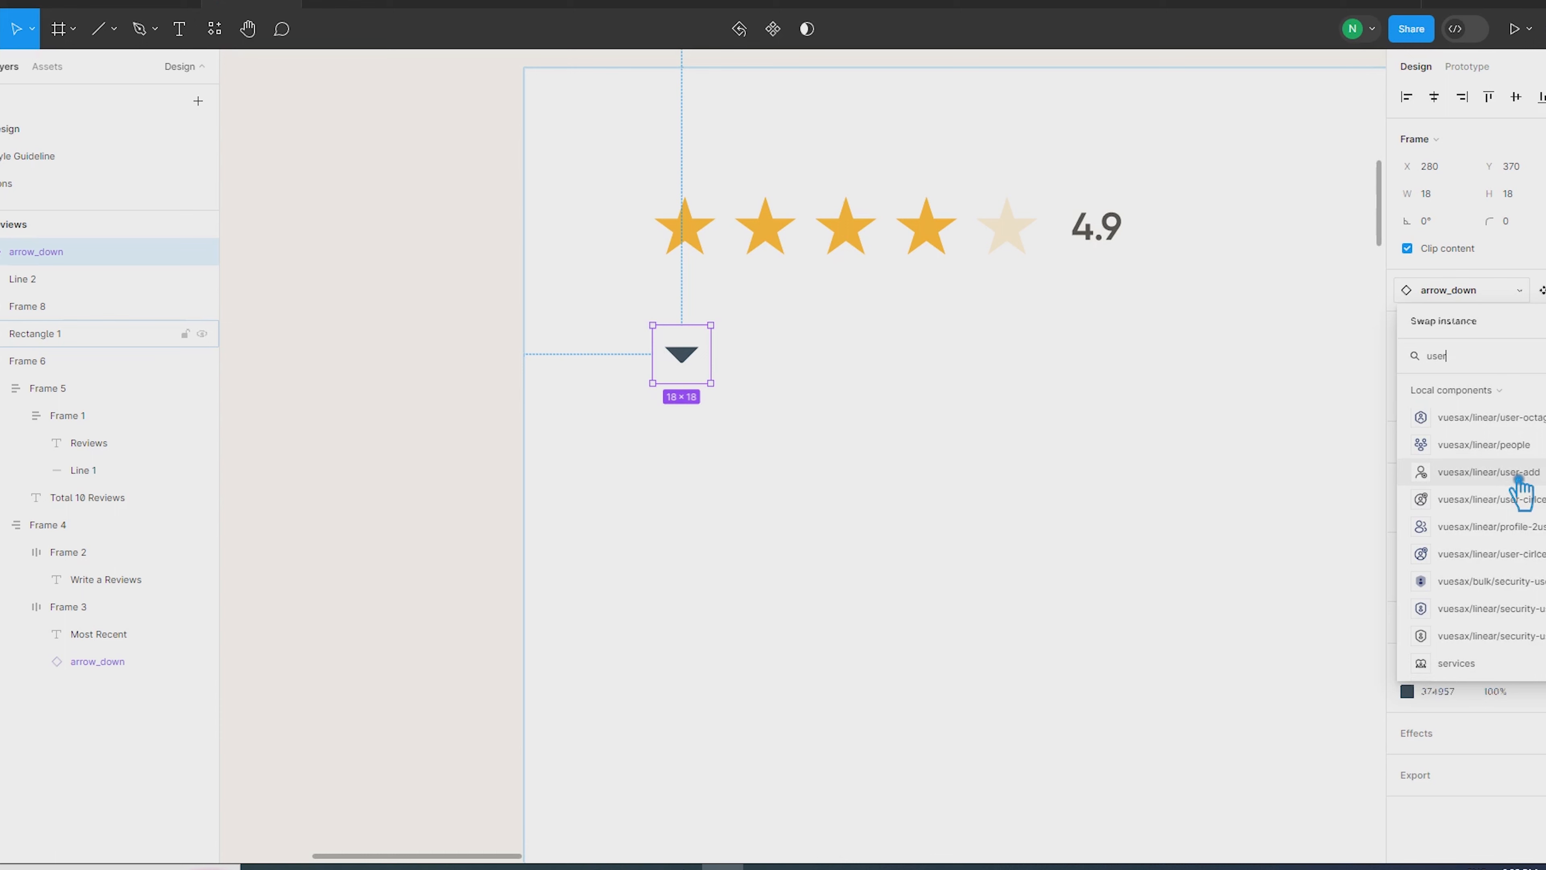
{"action": "left_click", "coordinate": [1431, 420]}
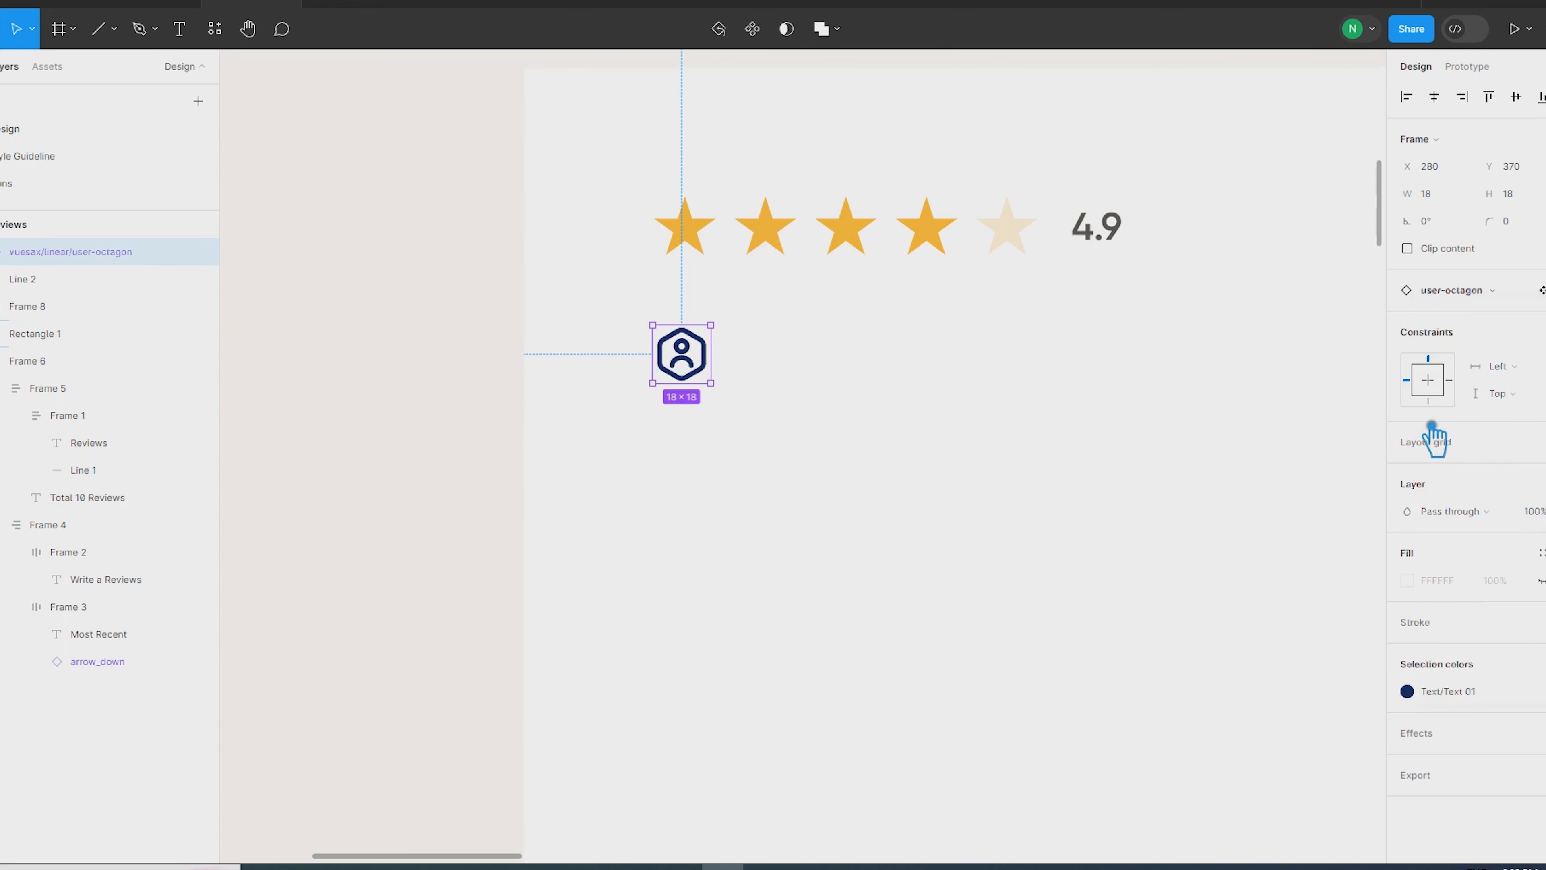
Set the stroke weight of the user icon's hexagon, head and shoulder outlines to 1
{"action": "scroll", "coordinate": [727, 364], "scroll_direction": "up", "scroll_amount": 4}
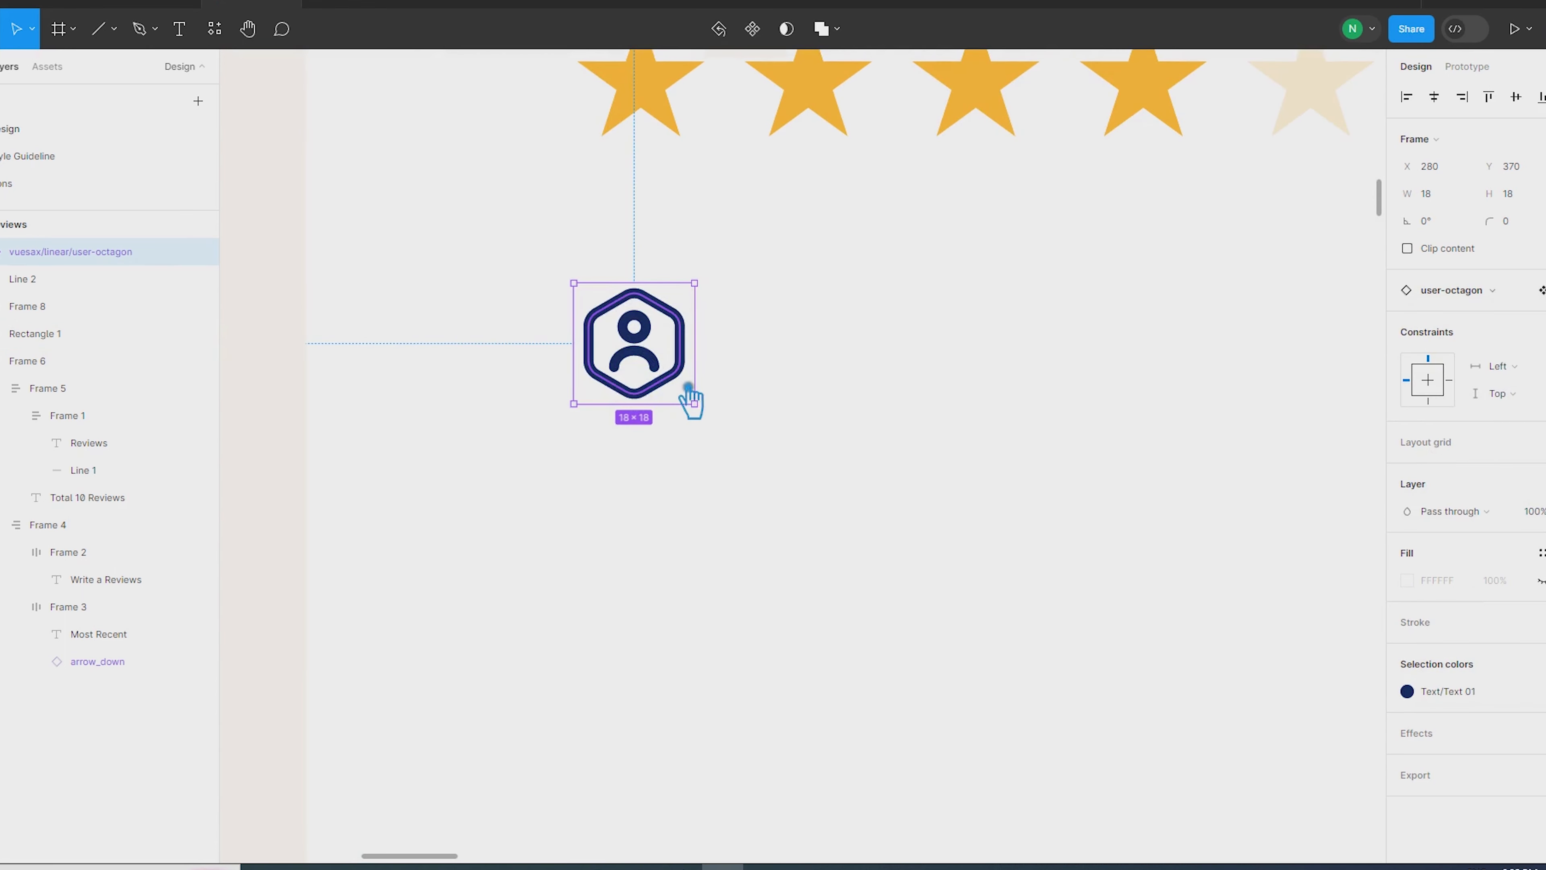
{"action": "left_click", "coordinate": [675, 370], "text": "ctrl"}
{"action": "left_click", "coordinate": [654, 361], "text": "ctrl+shift"}
{"action": "left_click", "coordinate": [644, 336], "text": "ctrl+shift"}
{"action": "type", "text": "1"}
{"action": "key", "text": "Return"}
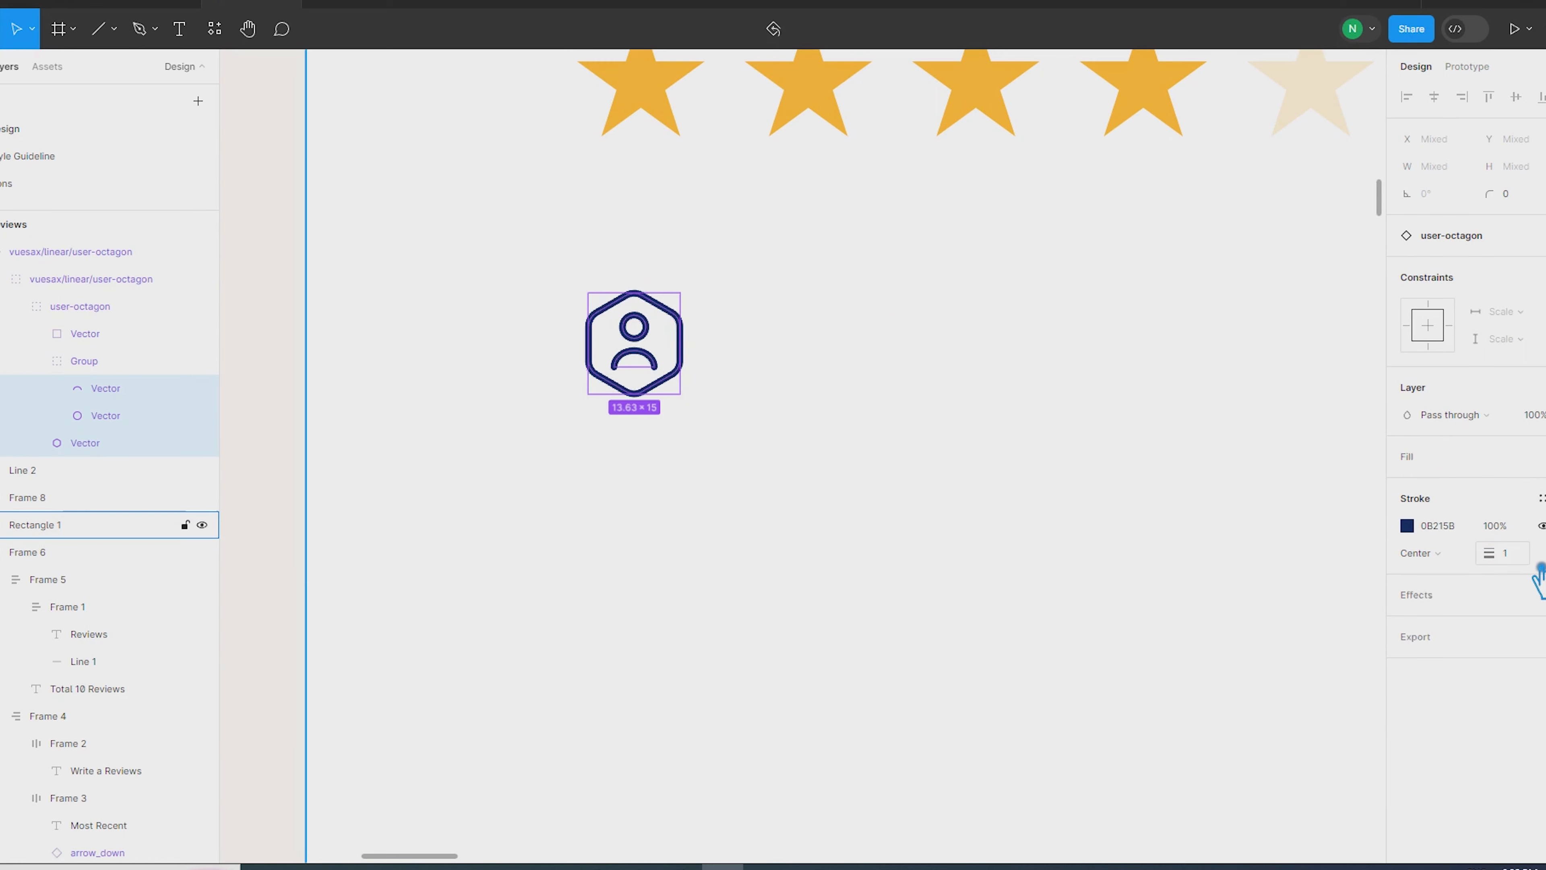
Copy the divider line's stroke colour D1CEC9 and try to select the user icon's outlines
{"action": "scroll", "coordinate": [997, 431], "scroll_direction": "down", "scroll_amount": 5}
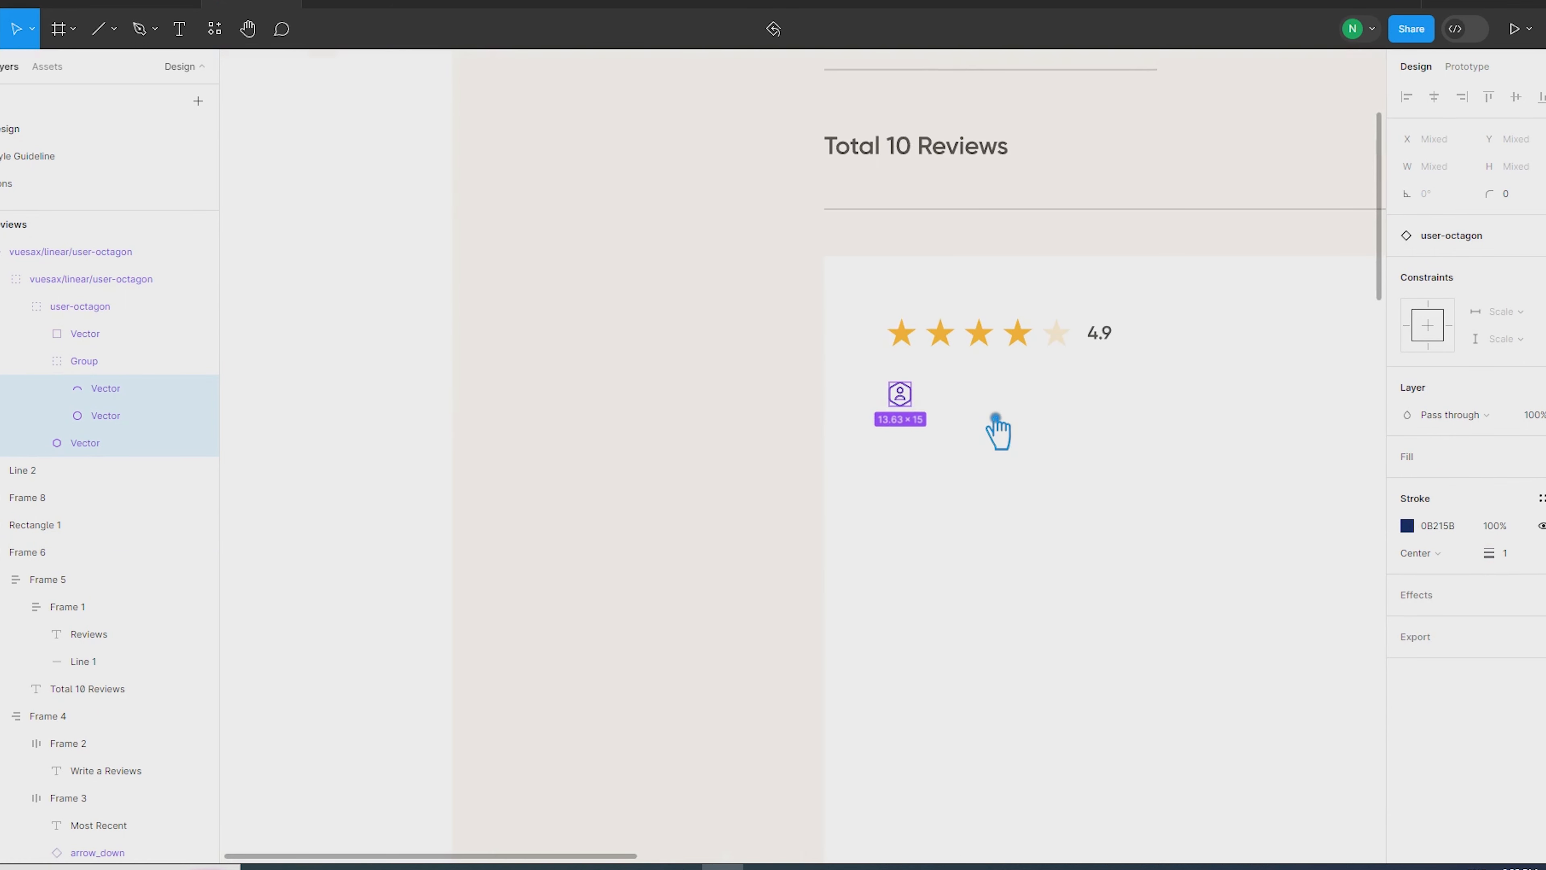
{"action": "left_click", "coordinate": [1037, 218]}
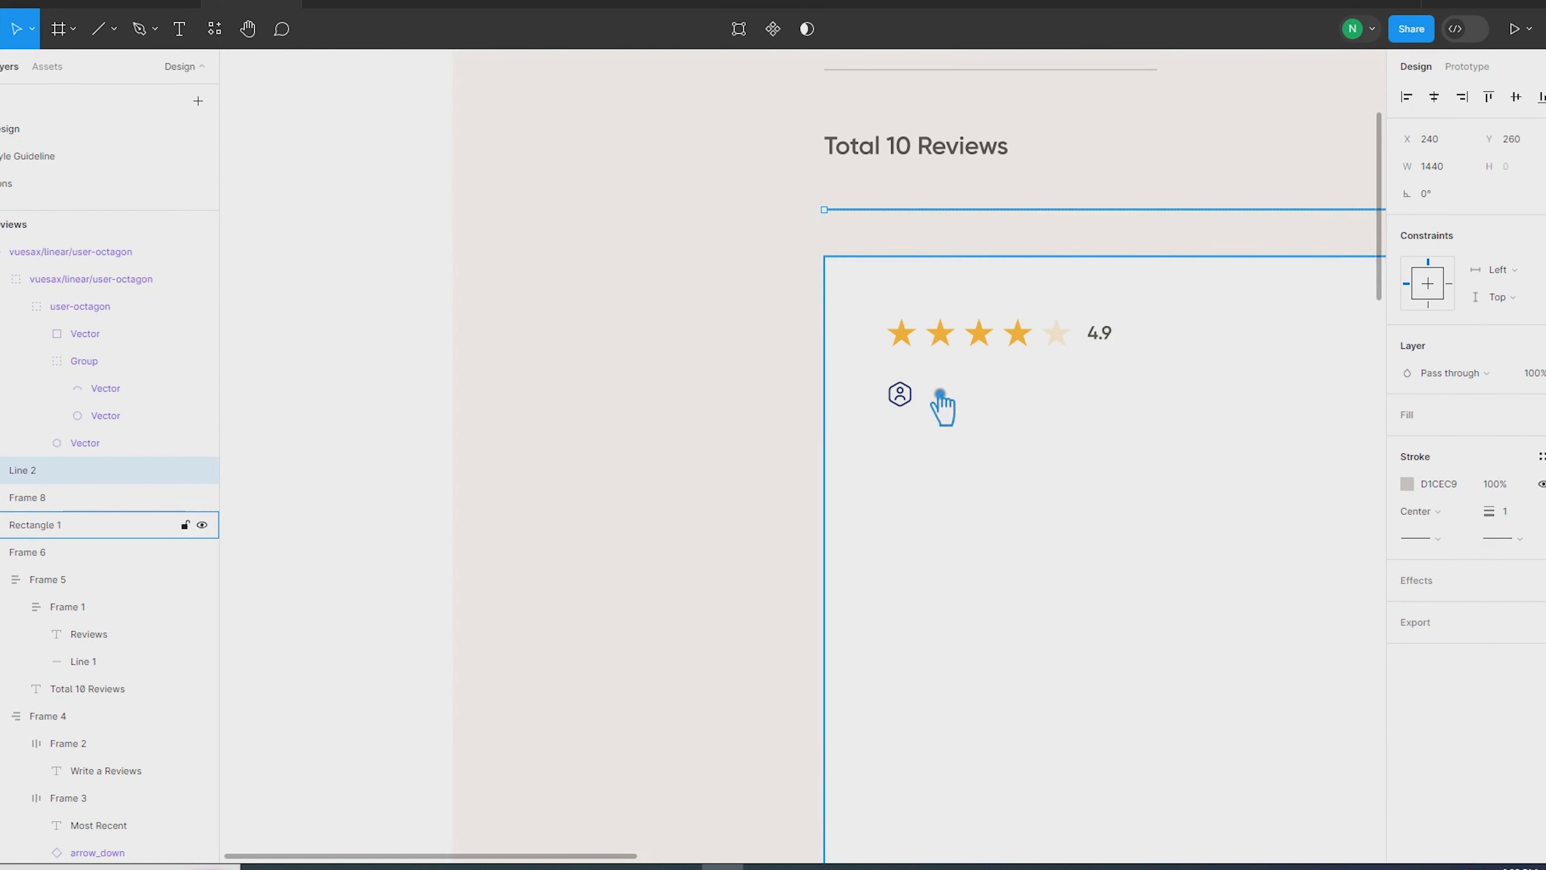
{"action": "left_click", "coordinate": [905, 398], "text": "ctrl"}
{"action": "scroll", "coordinate": [904, 397], "scroll_direction": "up", "scroll_amount": 3}
{"action": "left_click_drag", "start_coordinate": [918, 395], "coordinate": [936, 398]}
{"action": "left_click", "coordinate": [905, 401], "text": "ctrl+shift"}
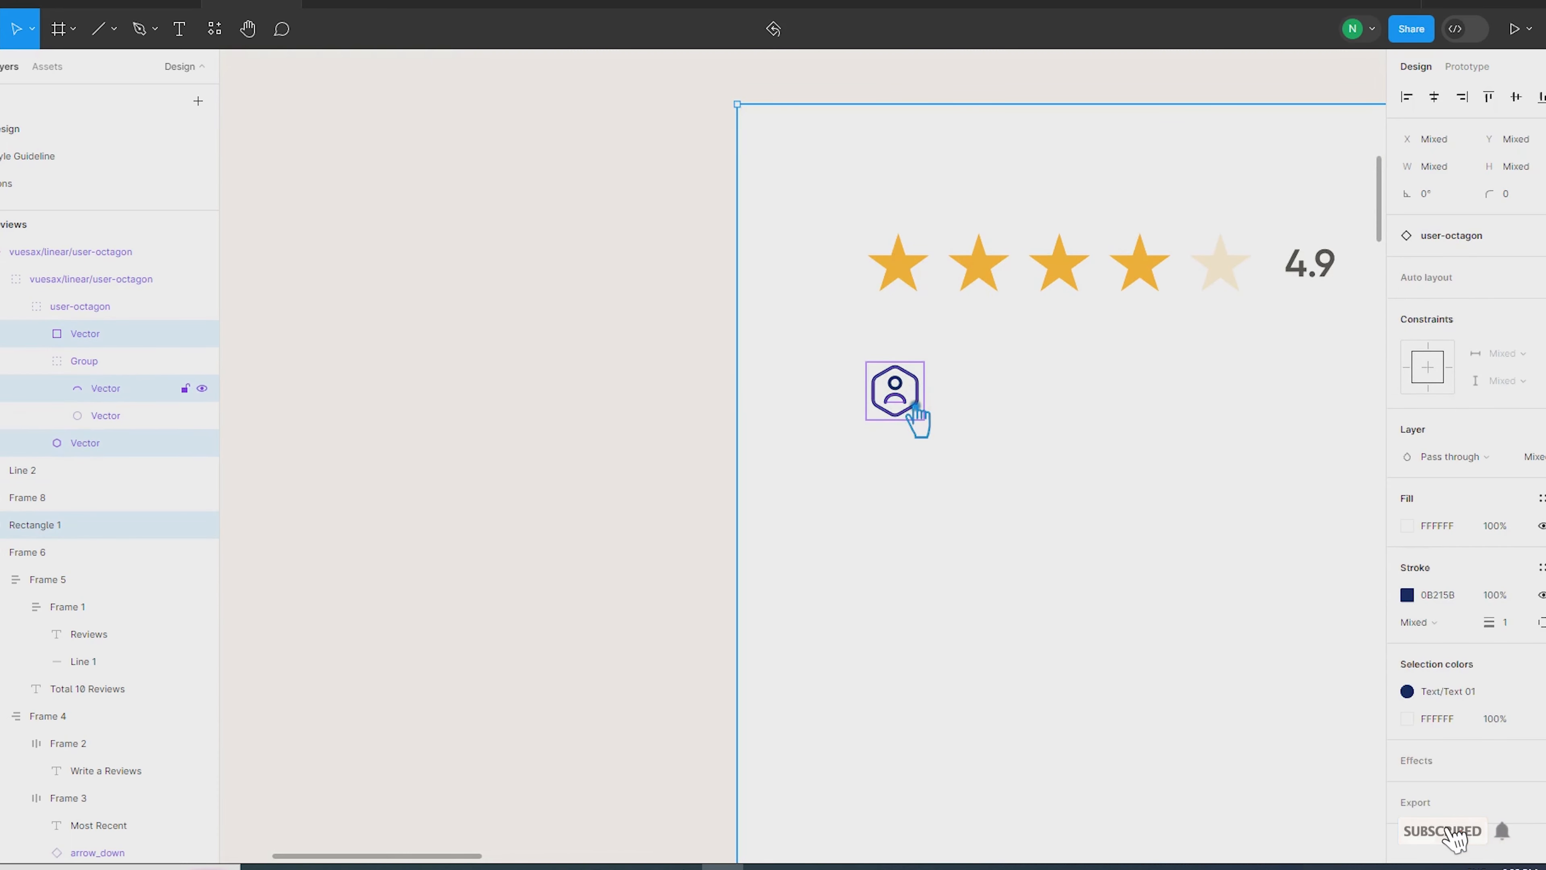
{"action": "left_click", "coordinate": [918, 398], "text": "ctrl+shift"}
Apply the copied colour D1CEC9 to the strokes of the user icon's hexagon, head and shoulder outlines
{"action": "scroll", "coordinate": [918, 399], "scroll_direction": "up", "scroll_amount": 8}
{"action": "left_click", "coordinate": [932, 405], "text": "ctrl"}
{"action": "left_click", "coordinate": [770, 416], "text": "ctrl+shift"}
{"action": "left_click", "coordinate": [687, 263], "text": "ctrl+shift"}
{"action": "left_click", "coordinate": [1474, 536]}
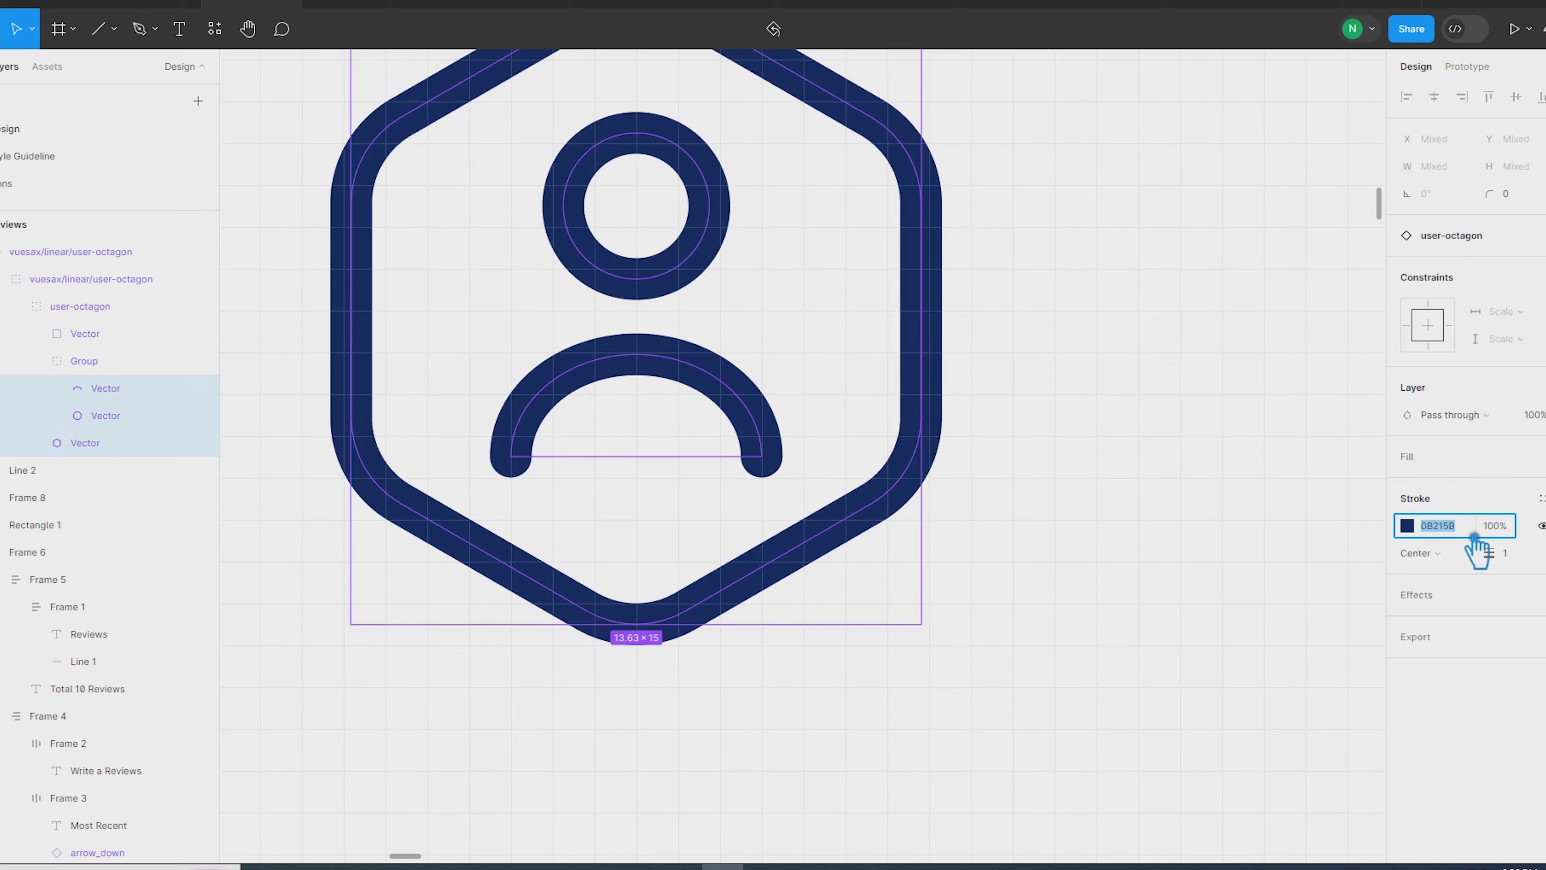
{"action": "key", "text": "ctrl+v"}
{"action": "key", "text": "Return"}
{"action": "scroll", "coordinate": [1073, 585], "scroll_direction": "down", "scroll_amount": 8}
{"action": "left_click", "coordinate": [532, 504]}
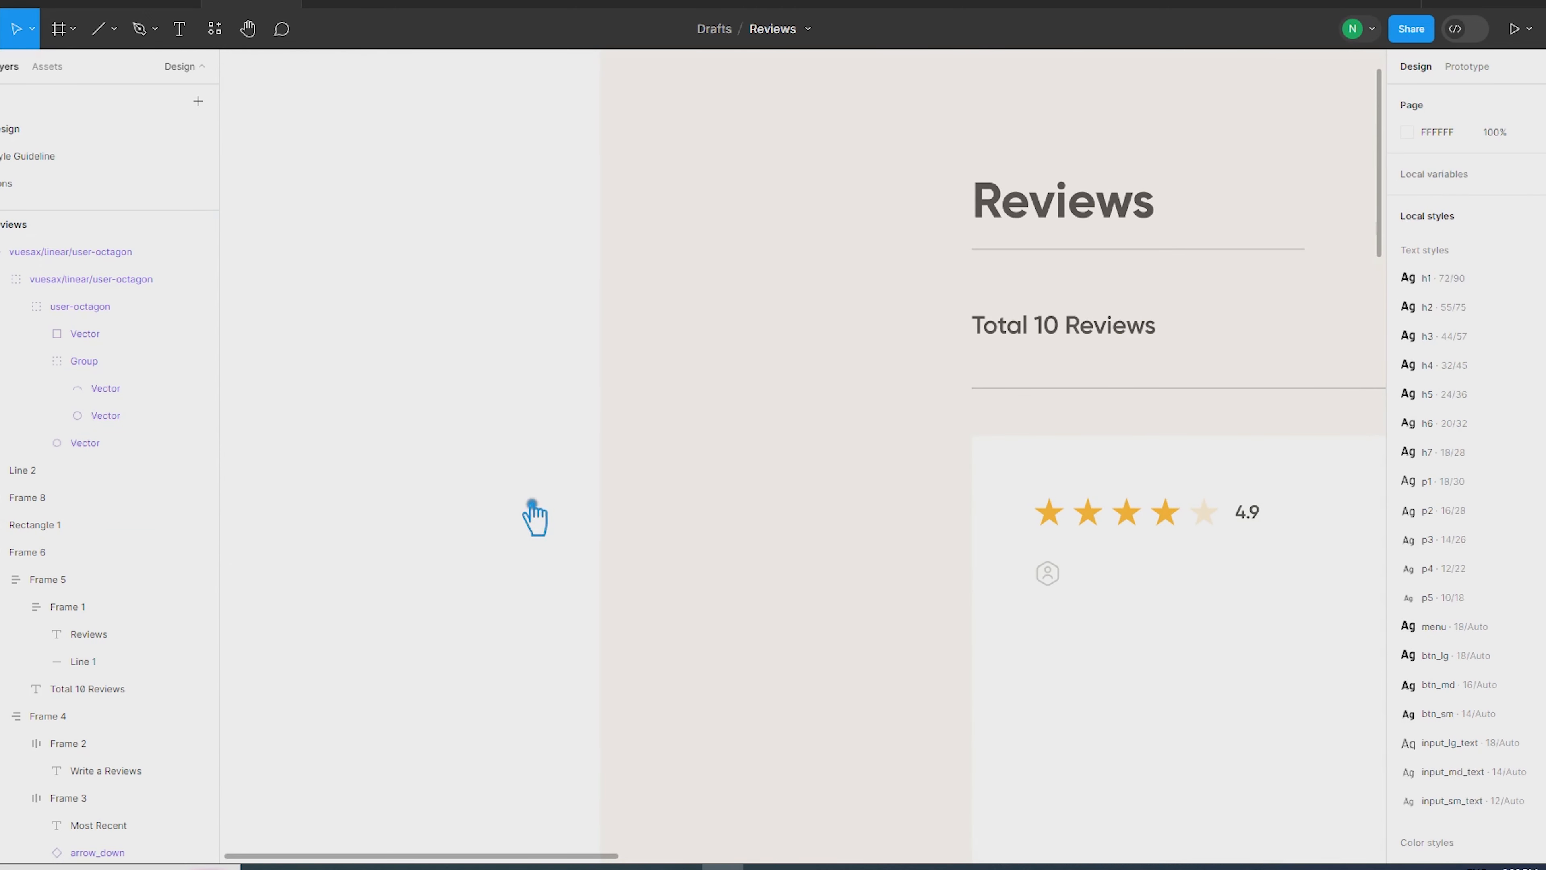
Resize the user icon in the review card to 24 by 24
{"action": "left_click", "coordinate": [1058, 575]}
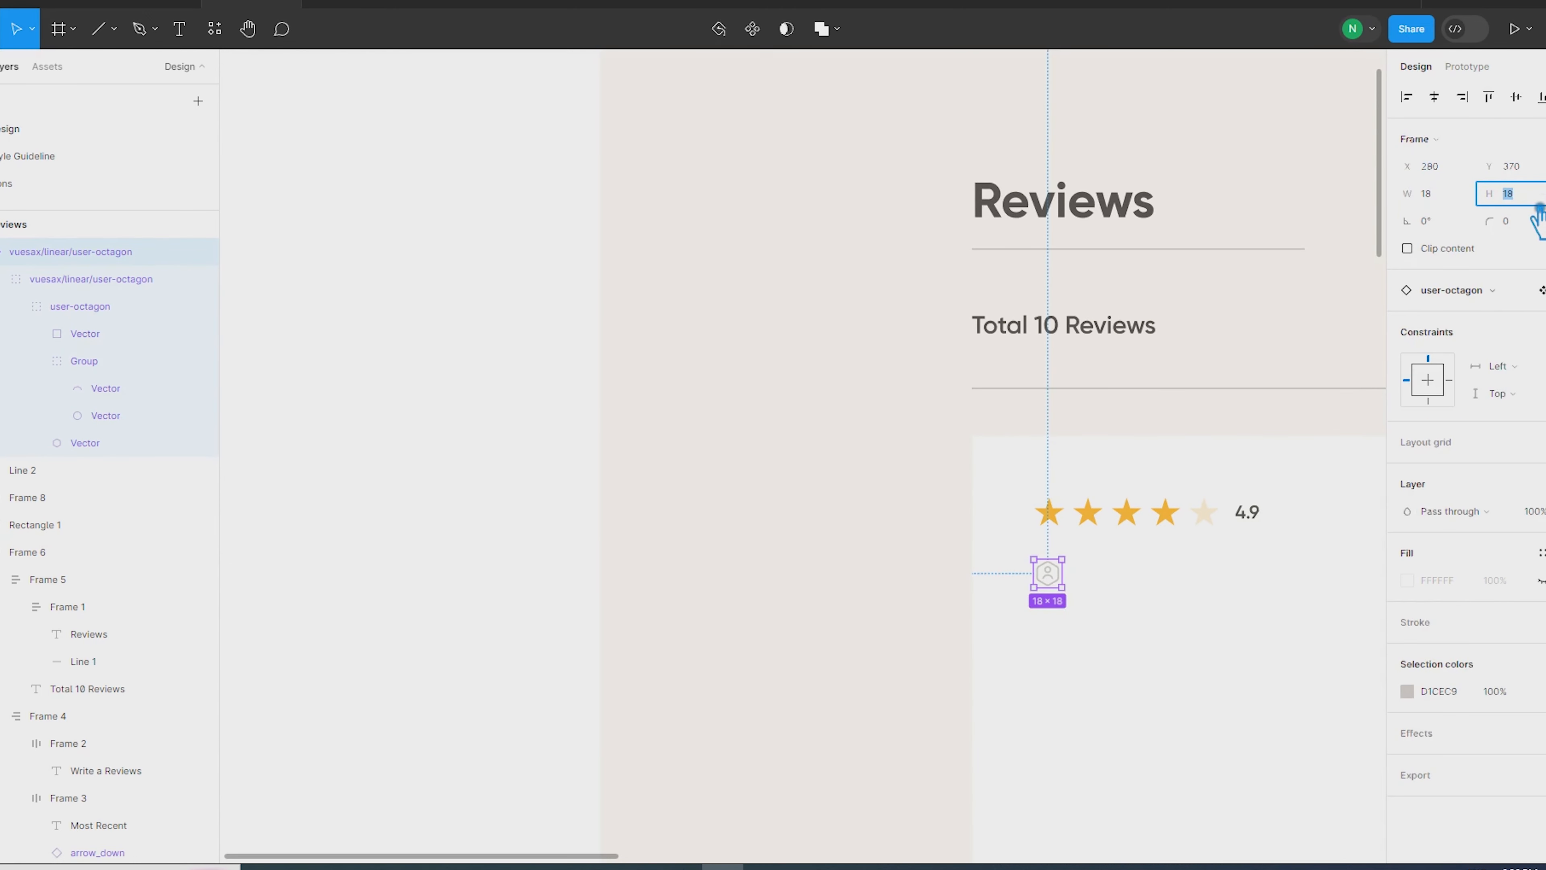
{"action": "type", "text": "21"}
{"action": "key", "text": "Return"}
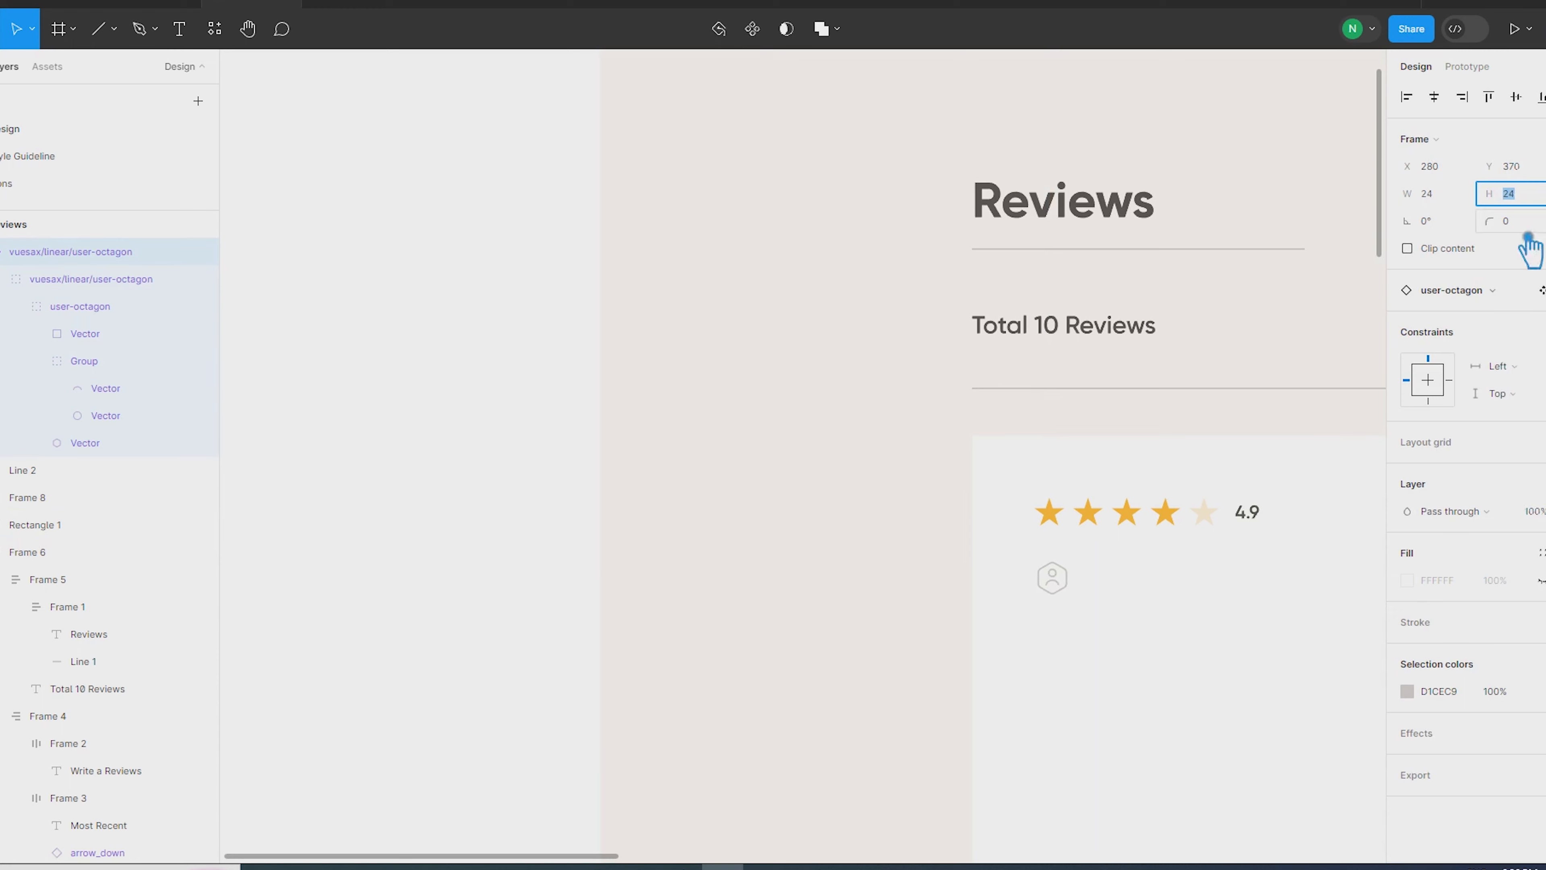
Select the outlines of the enlarged user icon and enter a stroke weight of 1
{"action": "scroll", "coordinate": [1117, 624], "scroll_direction": "up", "scroll_amount": 6}
{"action": "left_click", "coordinate": [622, 273], "text": "ctrl"}
{"action": "left_click", "coordinate": [597, 224], "text": "ctrl+shift"}
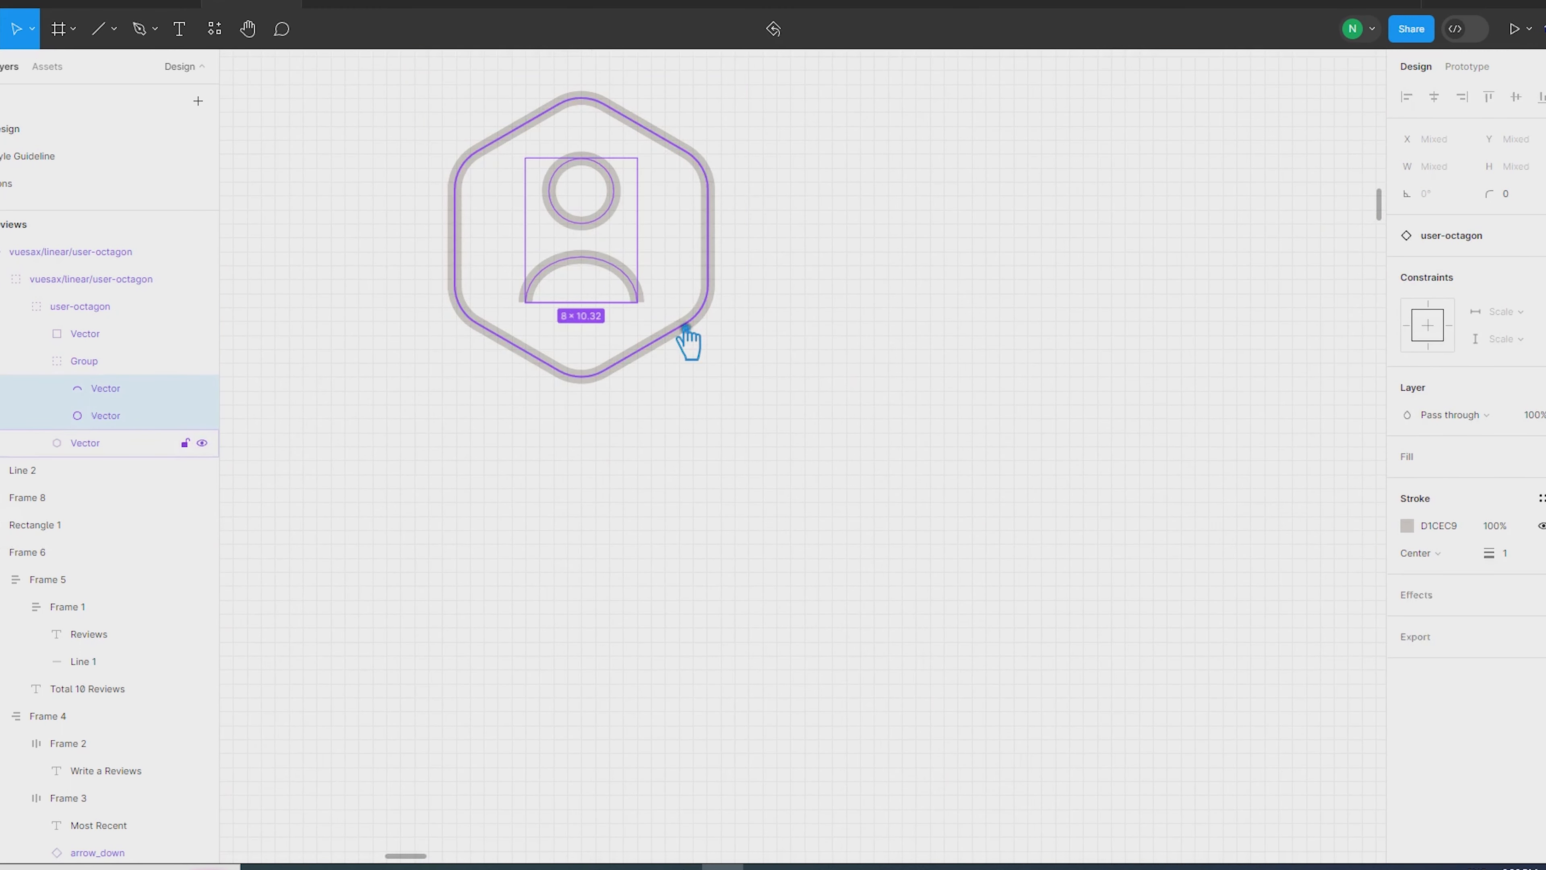
{"action": "left_click", "coordinate": [687, 332], "text": "ctrl+shift"}
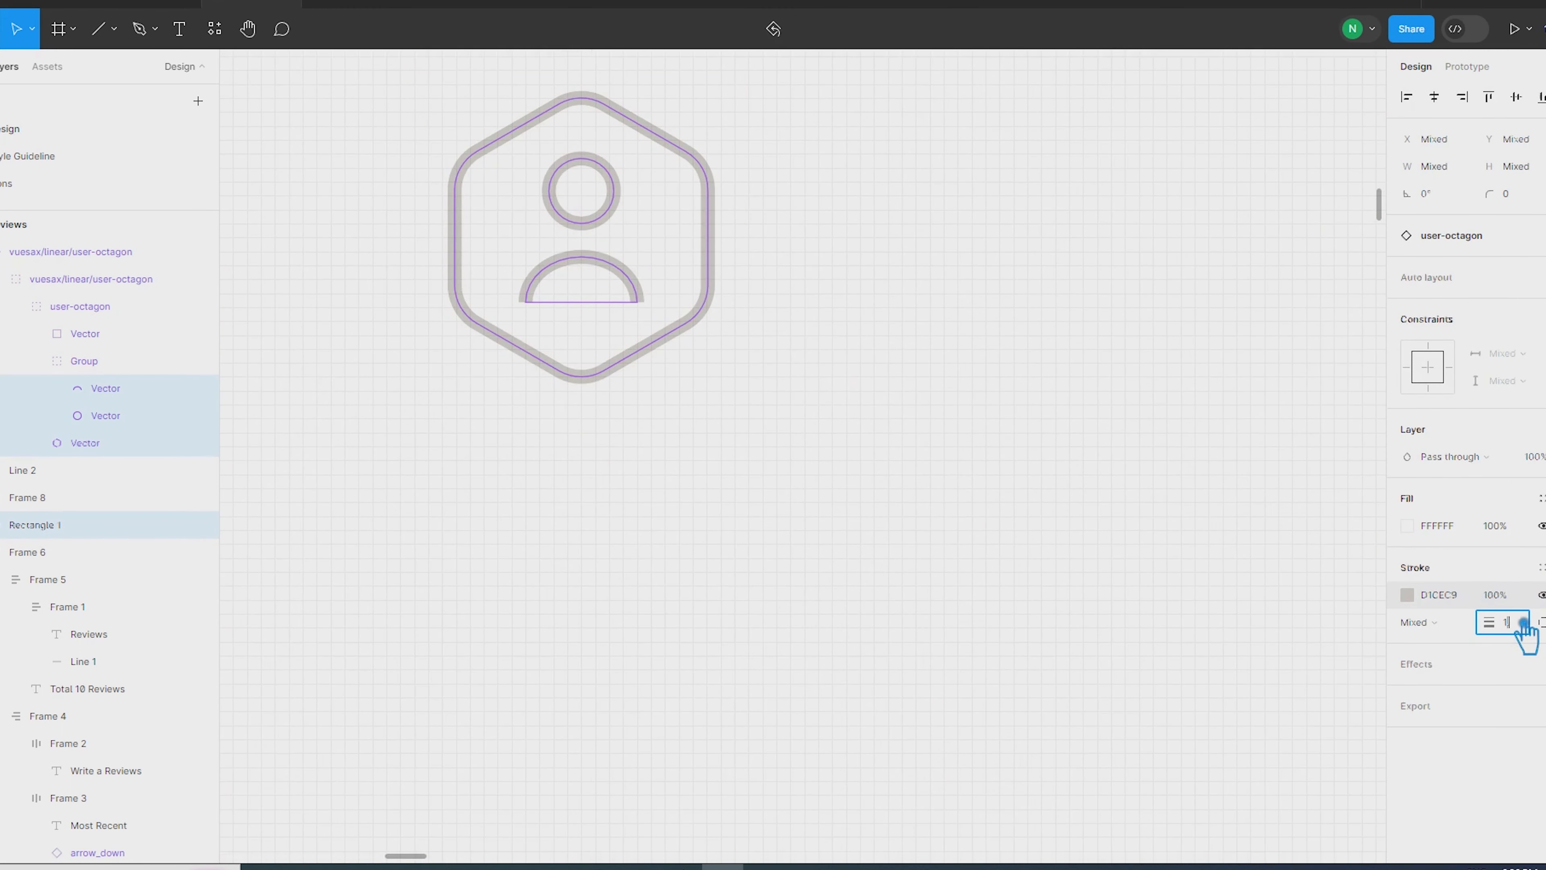
{"action": "scroll", "coordinate": [797, 523], "scroll_direction": "down", "scroll_amount": 6}
{"action": "left_click", "coordinate": [779, 501]}
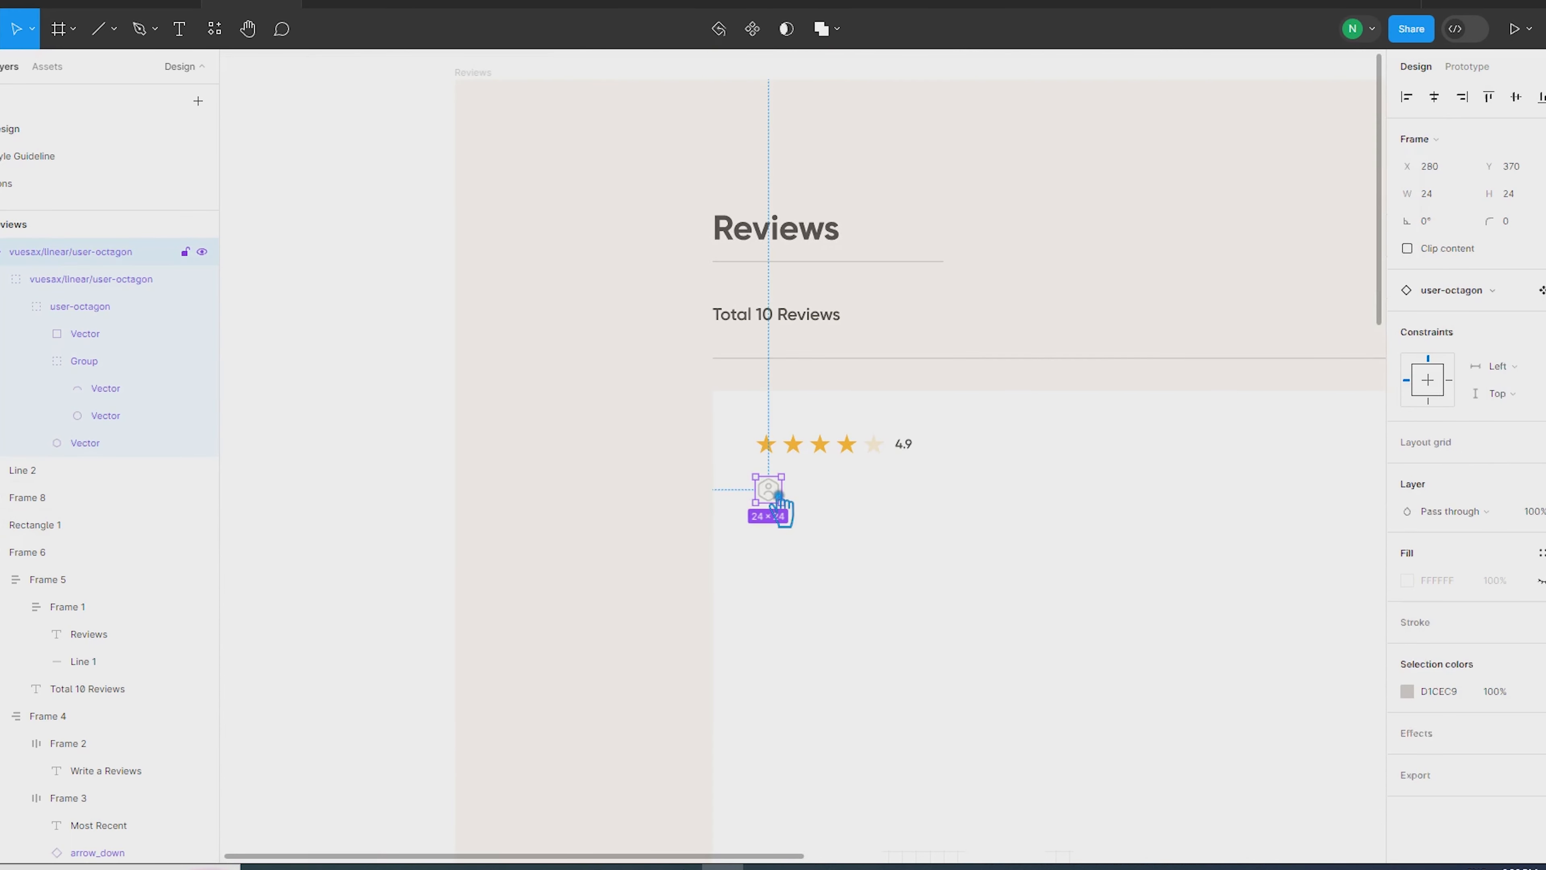
Place a copy of the "Total 10 Reviews" text beside the user icon at X 314, Y 373
{"action": "scroll", "coordinate": [397, 415], "scroll_direction": "down", "scroll_amount": 3}
{"action": "left_click", "coordinate": [821, 318], "text": "shift"}
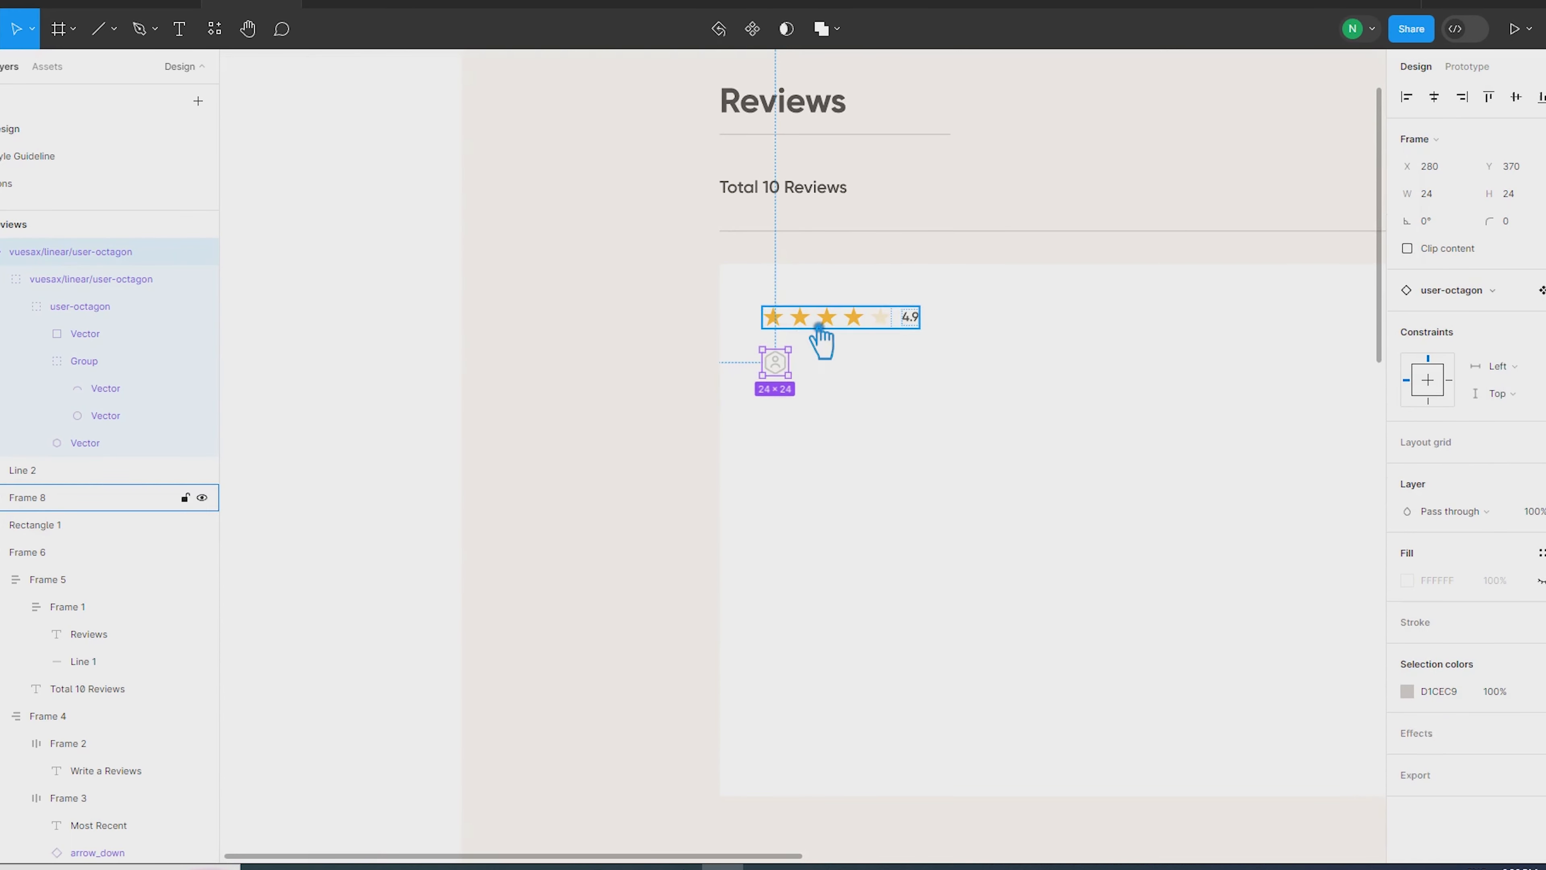
{"action": "left_click", "coordinate": [433, 538]}
{"action": "left_click", "coordinate": [815, 193], "text": "ctrl"}
{"action": "left_click_drag", "start_coordinate": [819, 191], "coordinate": [876, 369]}
{"action": "left_click", "coordinate": [308, 380]}
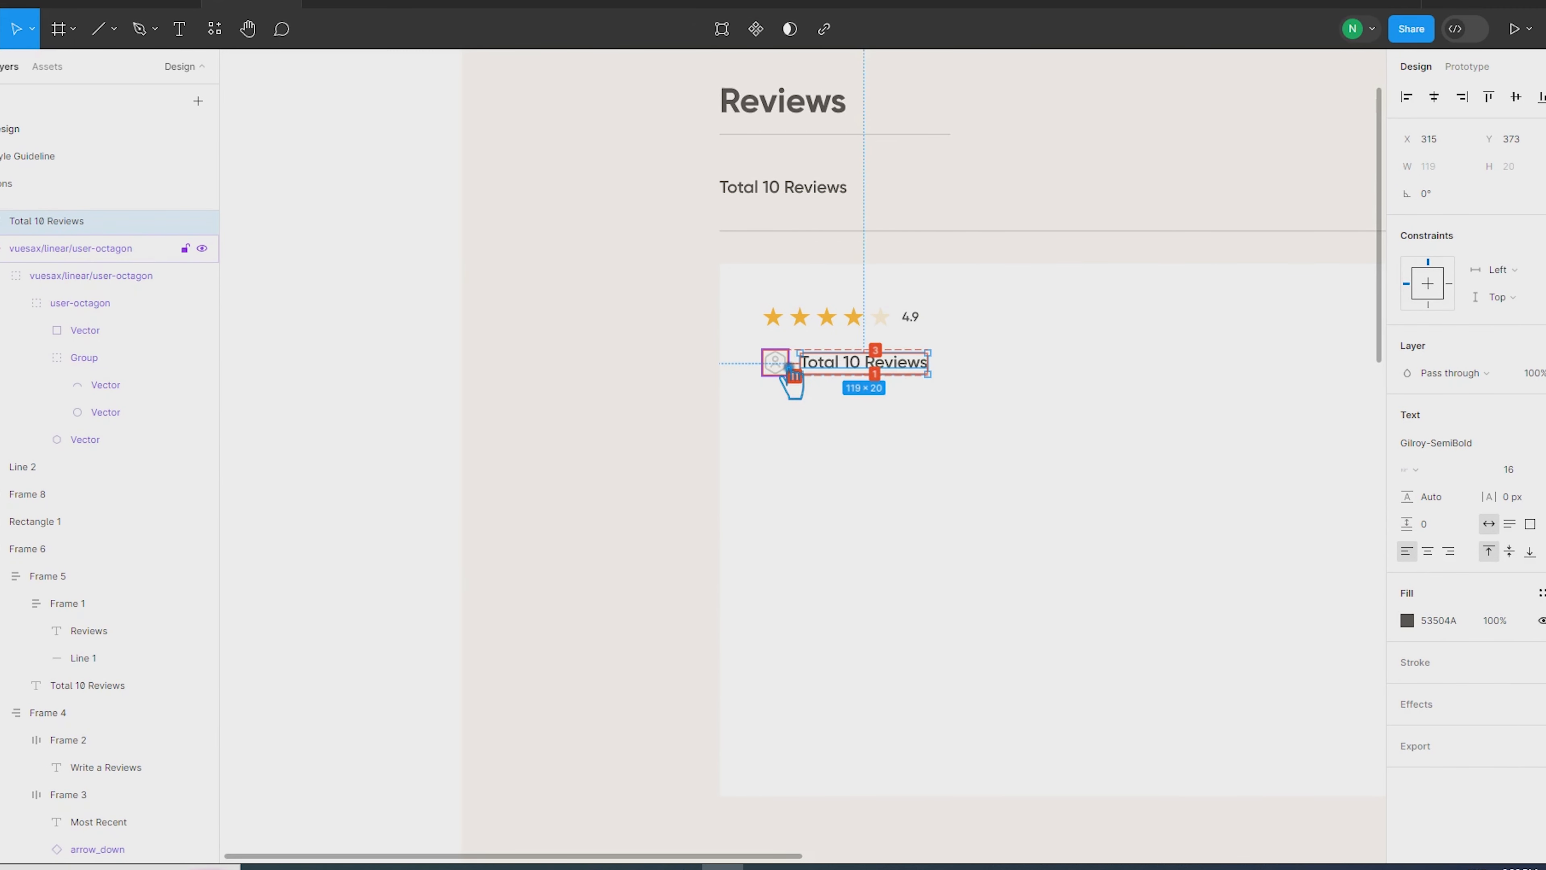
{"action": "key", "text": "Left"}
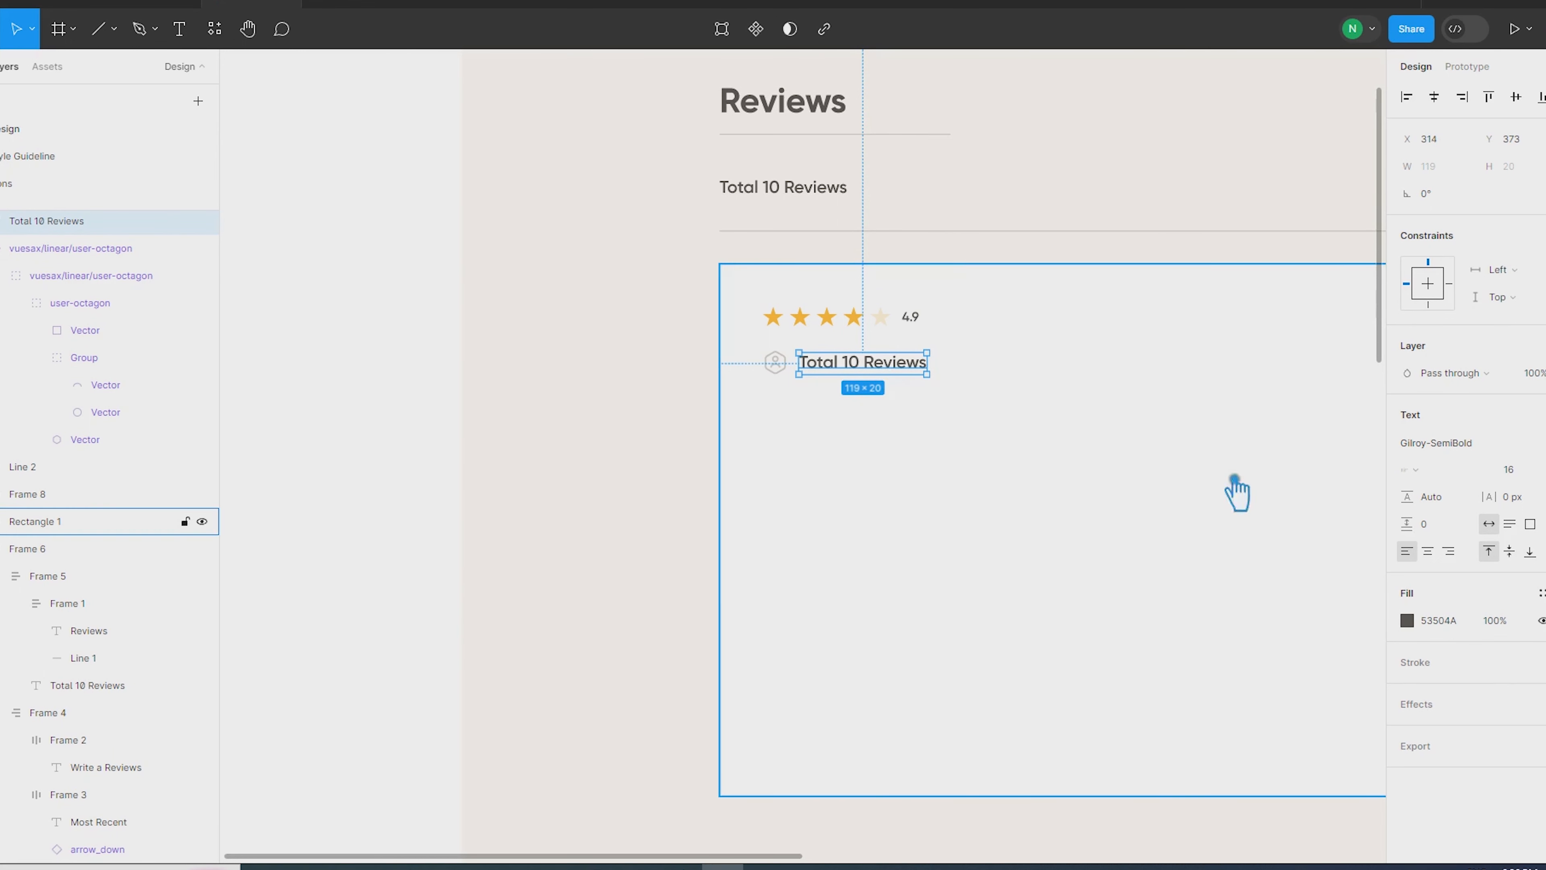
Change the font of the header's "Total 10 Reviews" text to Gilroy-Regular
{"action": "left_click", "coordinate": [804, 185], "text": "ctrl"}
{"action": "left_click", "coordinate": [1456, 381]}
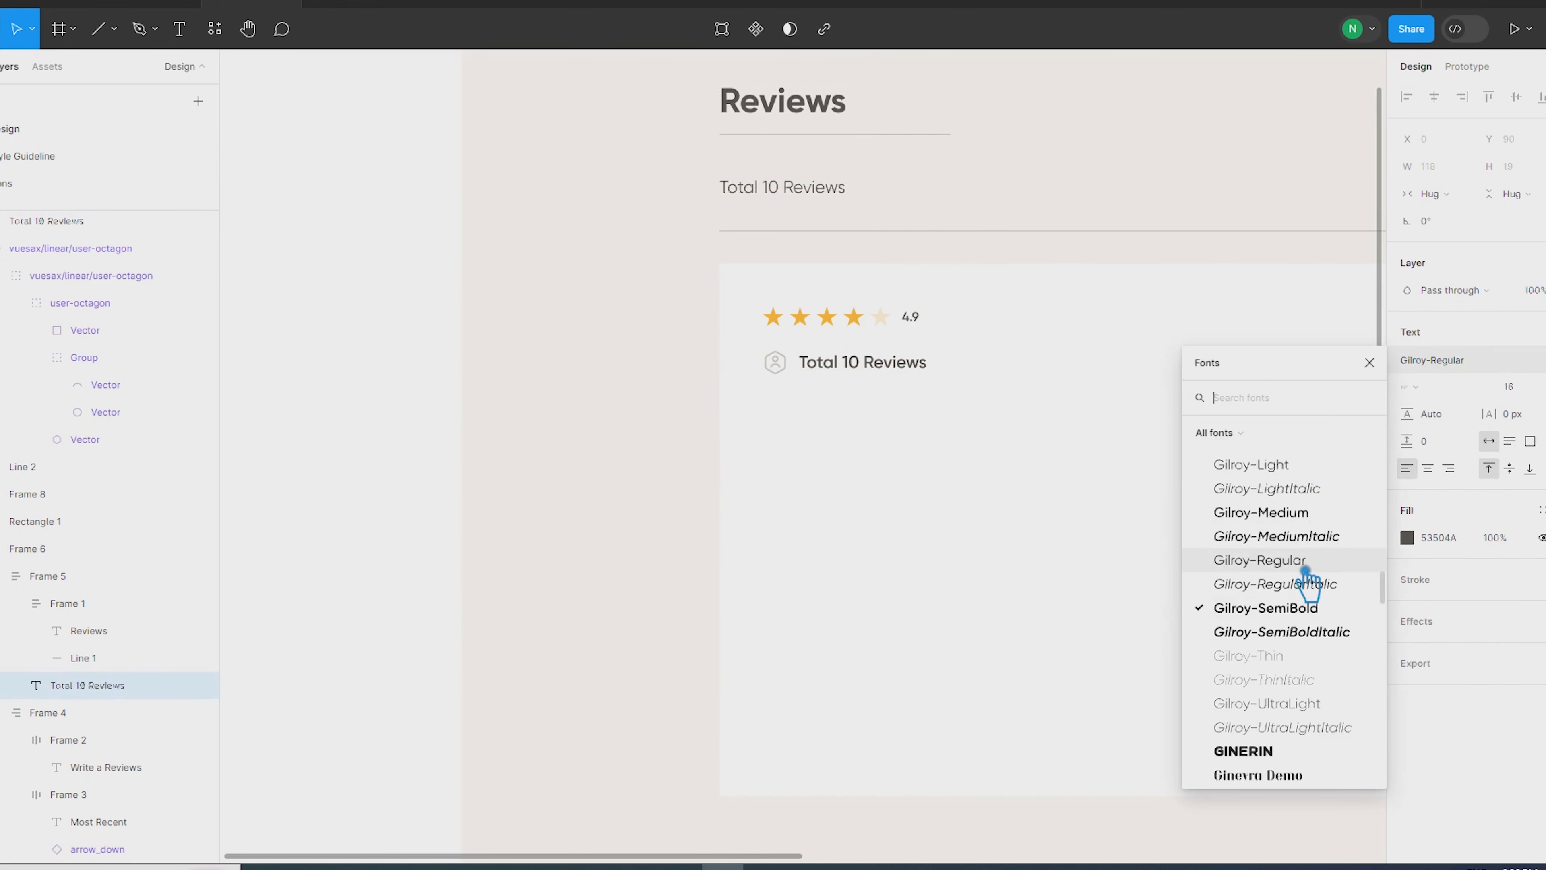
{"action": "left_click", "coordinate": [1406, 563]}
{"action": "scroll", "coordinate": [1037, 525], "scroll_direction": "down", "scroll_amount": 3}
{"action": "left_click", "coordinate": [571, 589]}
Set the "Most Recent" text to size 14, right-aligned, in Gilroy-Regular
{"action": "scroll", "coordinate": [571, 588], "scroll_direction": "right", "scroll_amount": 9}
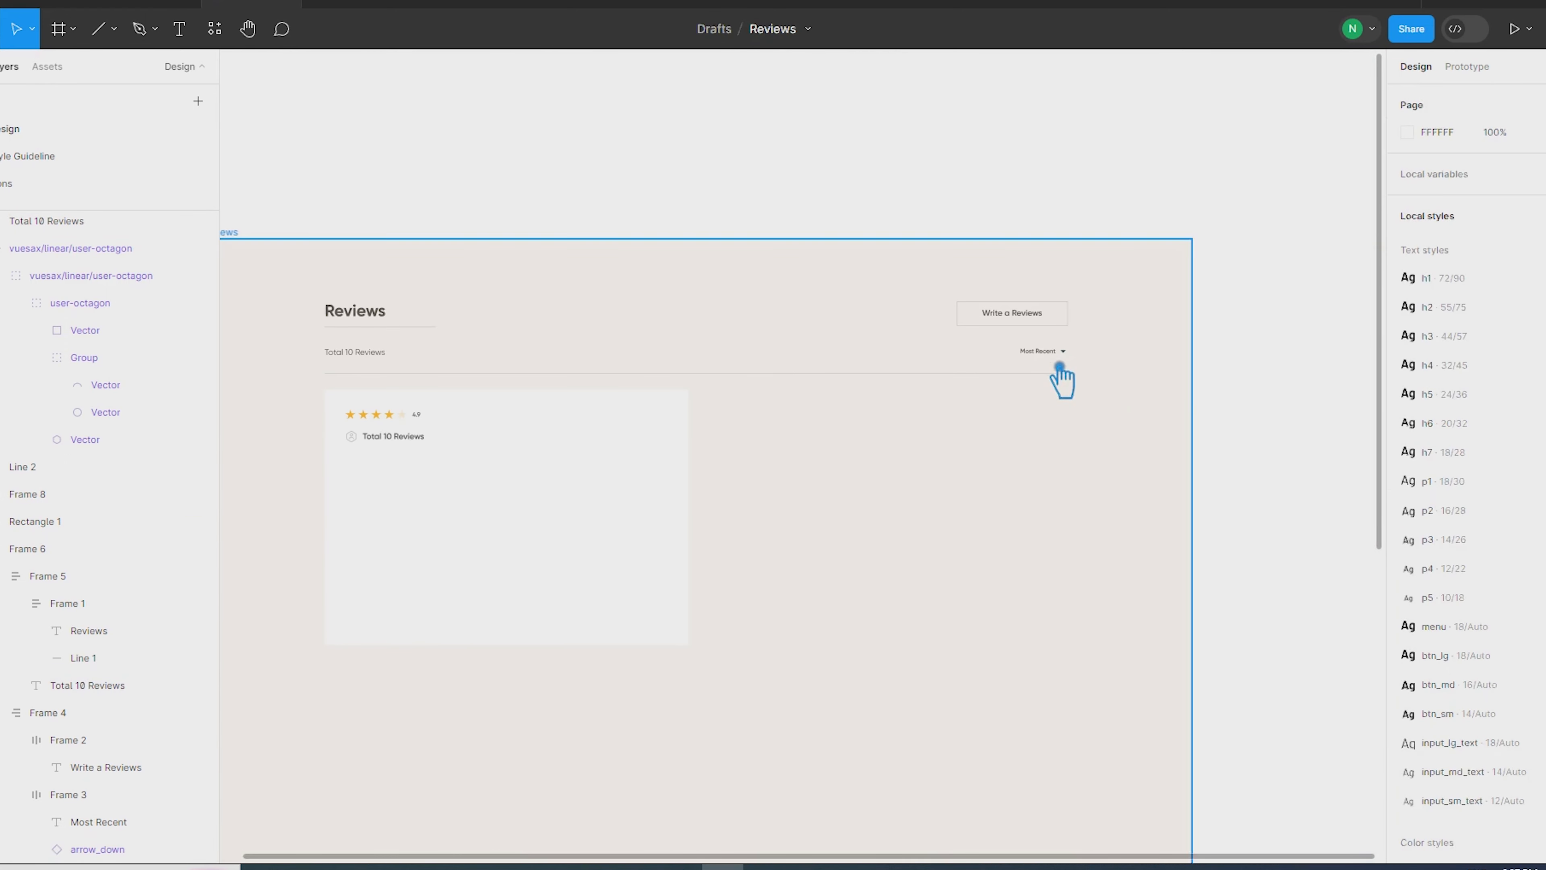
{"action": "left_click", "coordinate": [1031, 352], "text": "ctrl"}
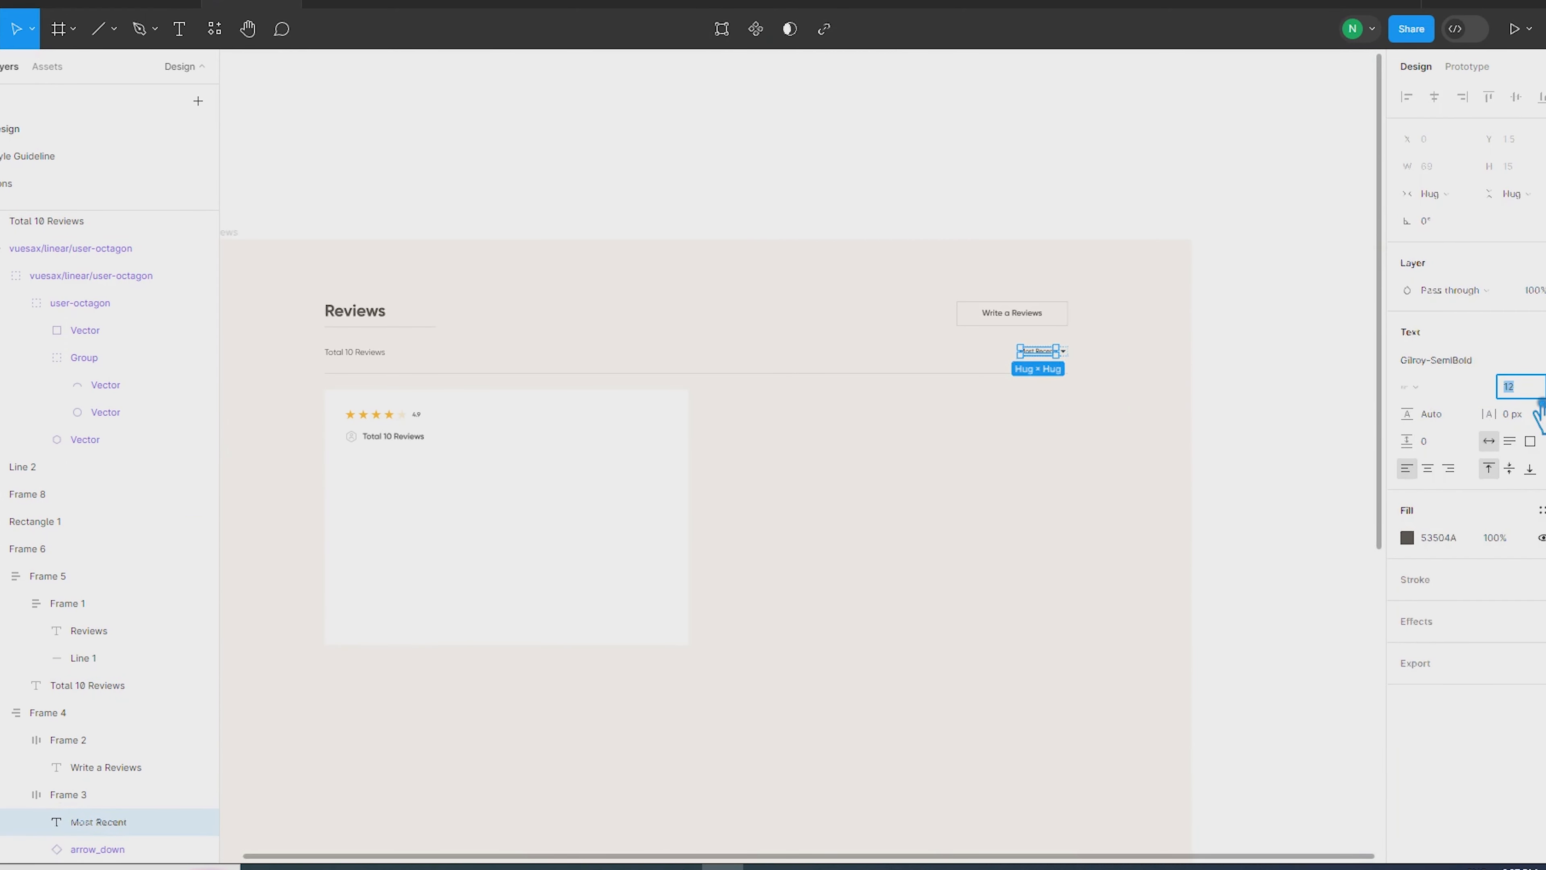
{"action": "left_click", "coordinate": [1456, 470]}
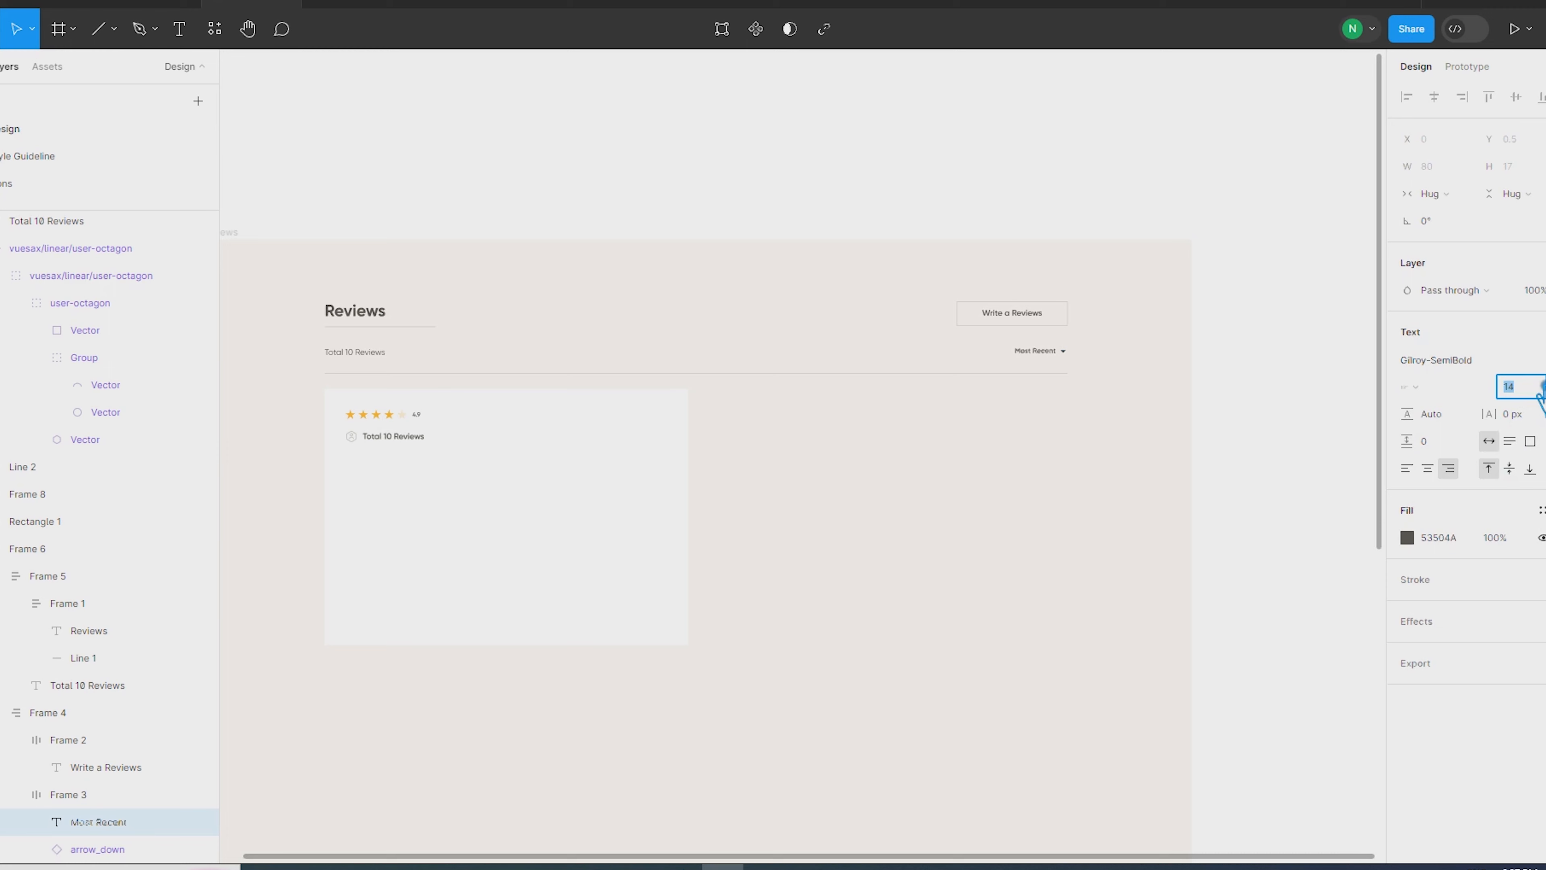
{"action": "left_click", "coordinate": [1440, 362]}
{"action": "left_click", "coordinate": [1154, 204]}
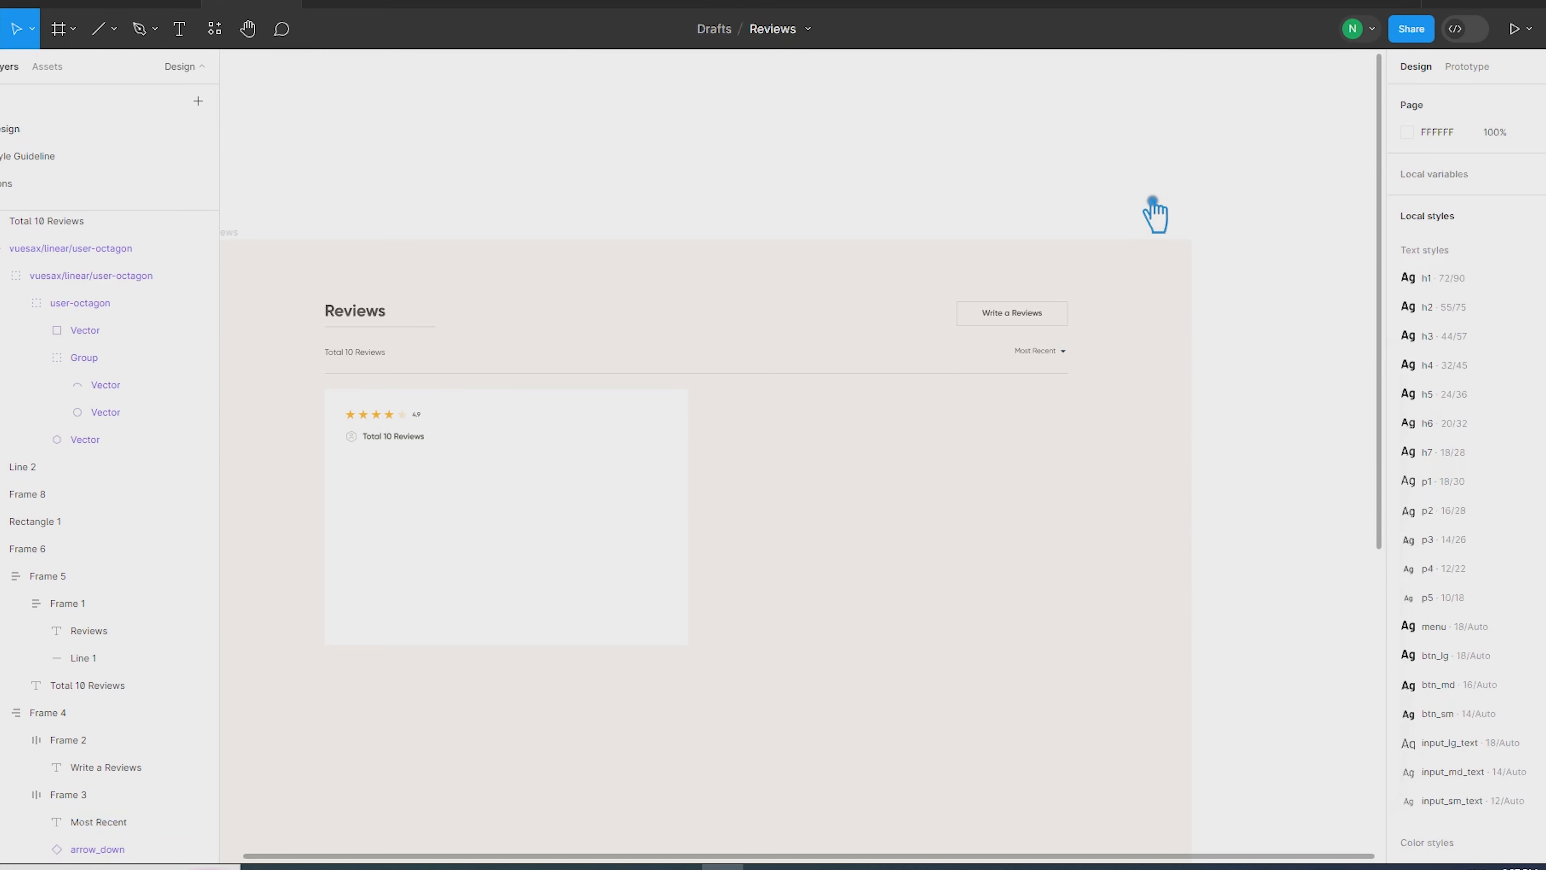
Check the header's "Total 10 Reviews" text size and enlarge the "Most Recent" text to the matching 16
{"action": "left_click", "coordinate": [355, 356], "text": "ctrl"}
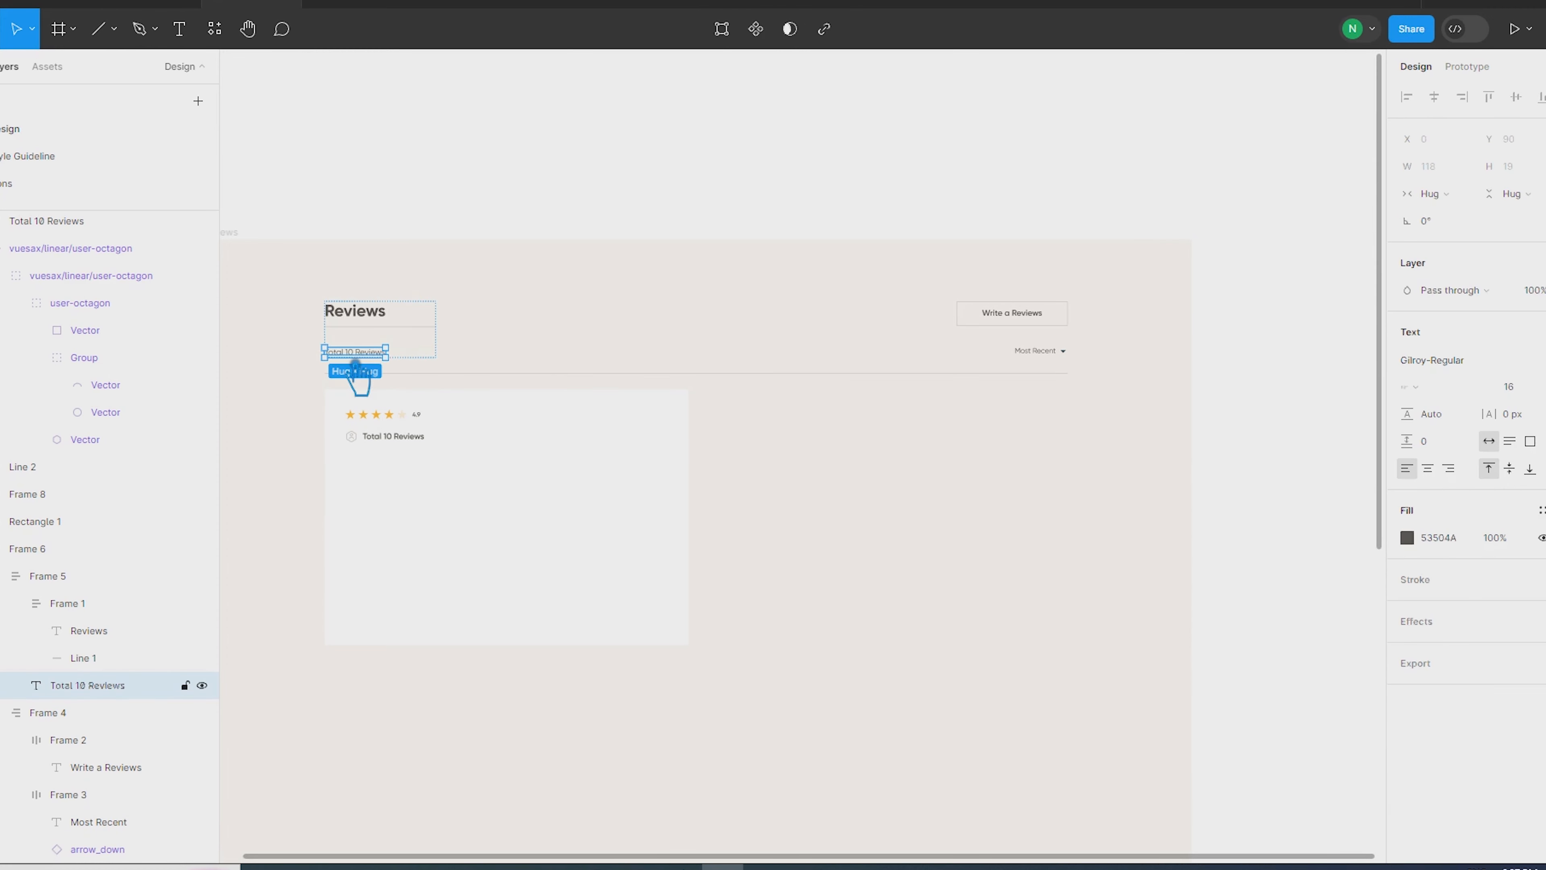
{"action": "left_click", "coordinate": [1059, 353], "text": "ctrl"}
{"action": "left_click", "coordinate": [1317, 451]}
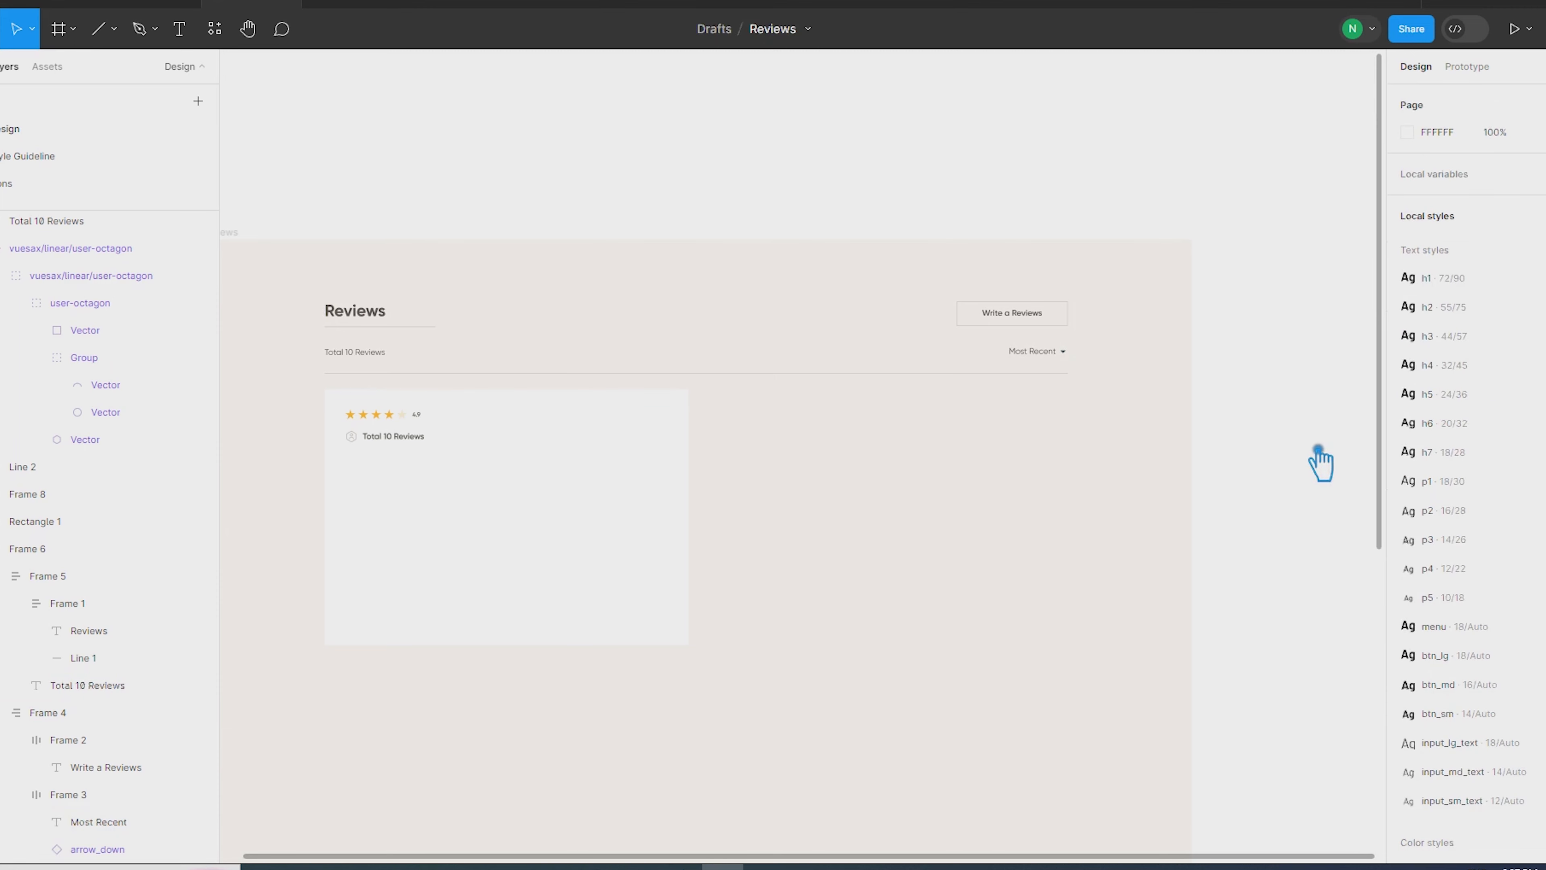
Replace the text beside the user icon in the review card with the reviewer's full name
{"action": "scroll", "coordinate": [645, 449], "scroll_direction": "left", "scroll_amount": 5}
{"action": "scroll", "coordinate": [646, 449], "scroll_direction": "down", "scroll_amount": 2}
{"action": "left_click", "coordinate": [719, 373]}
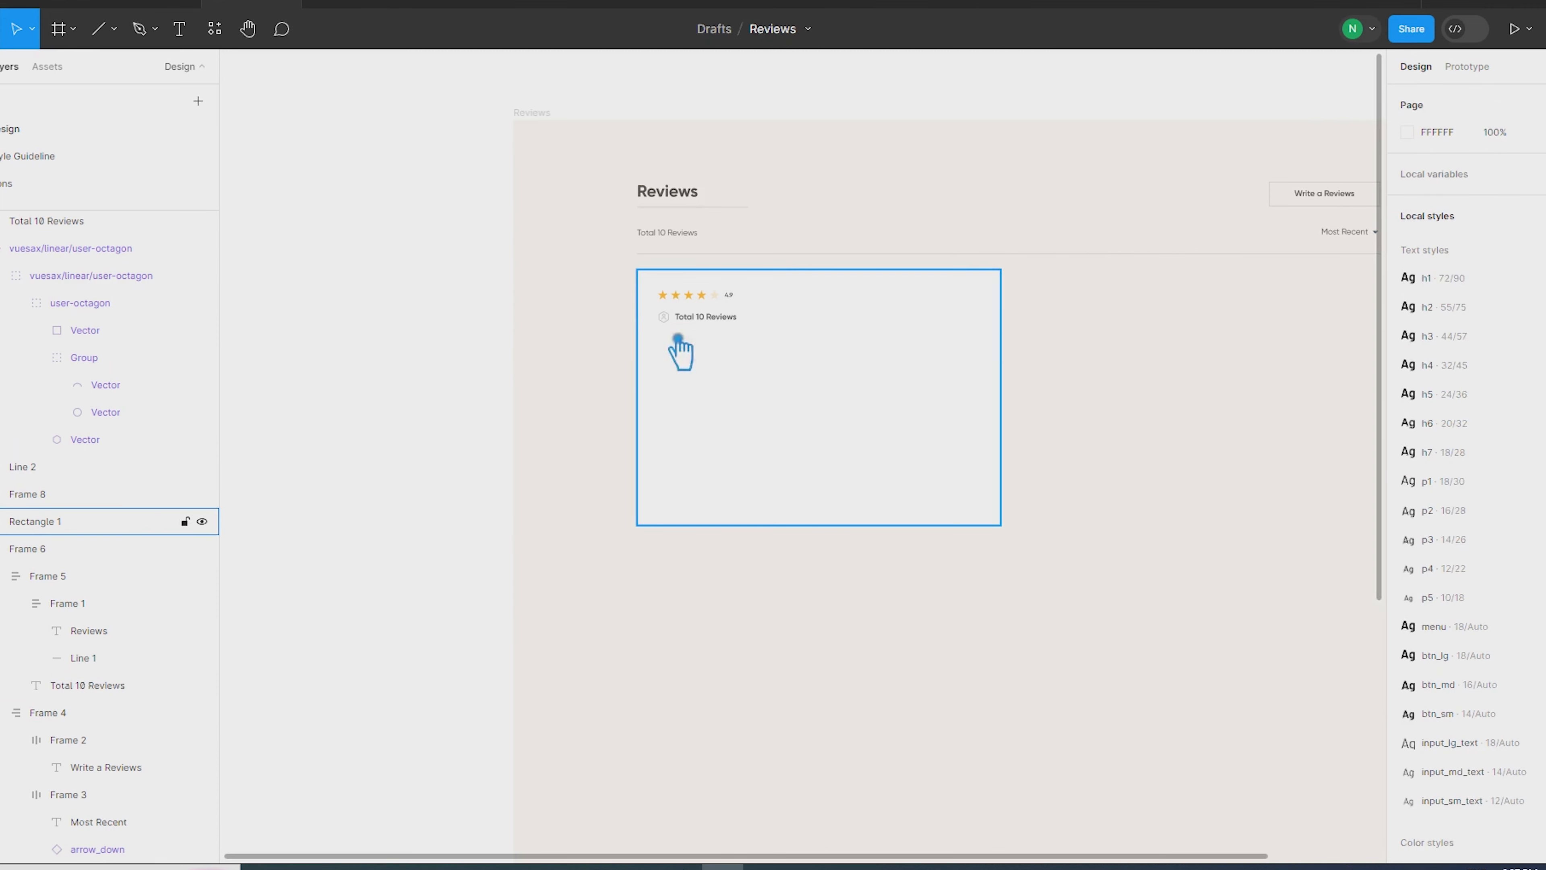
{"action": "left_click", "coordinate": [700, 295]}
{"action": "scroll", "coordinate": [688, 304], "scroll_direction": "up", "scroll_amount": 5}
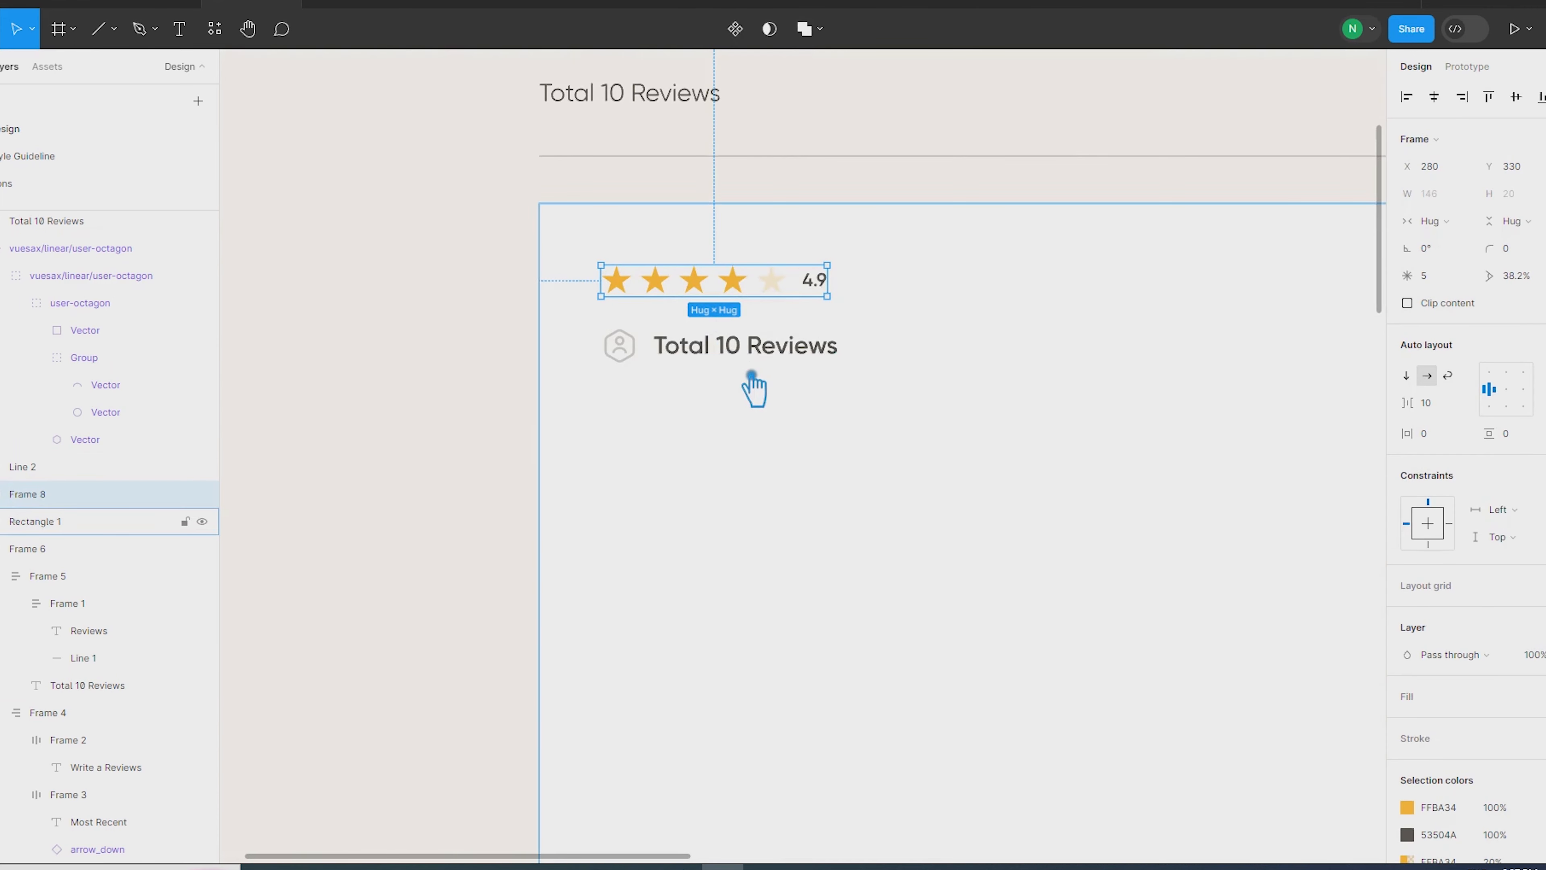
{"action": "left_click", "coordinate": [742, 366]}
{"action": "double_click", "coordinate": [742, 361]}
{"action": "type", "text": "a"}
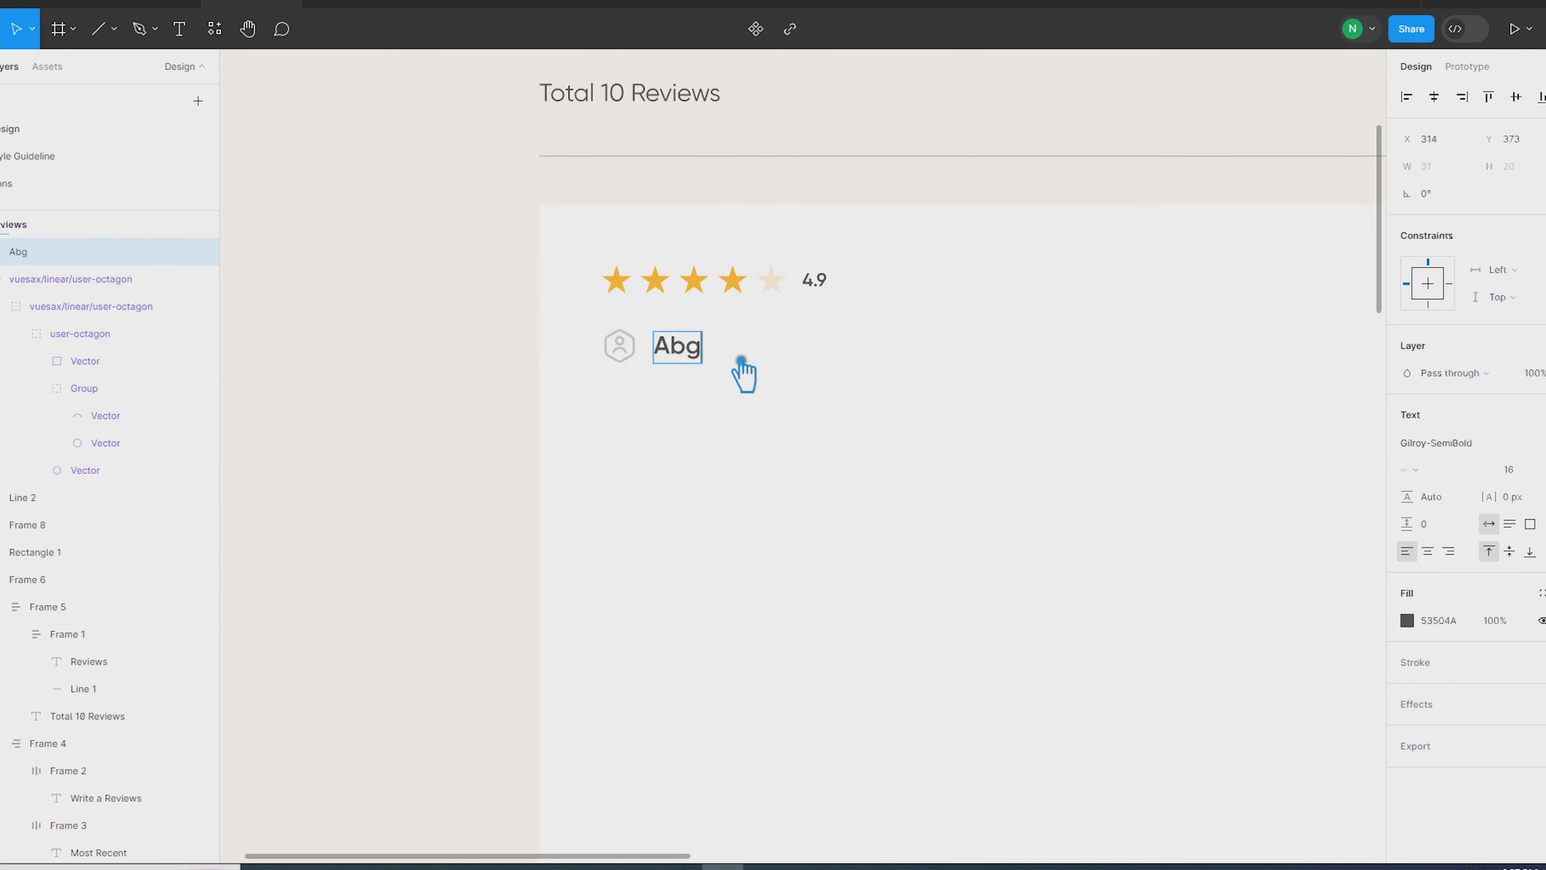
{"action": "key", "text": "BackSpace"}
{"action": "key", "text": "BackSpace"}
{"action": "key", "text": "BackSpace"}
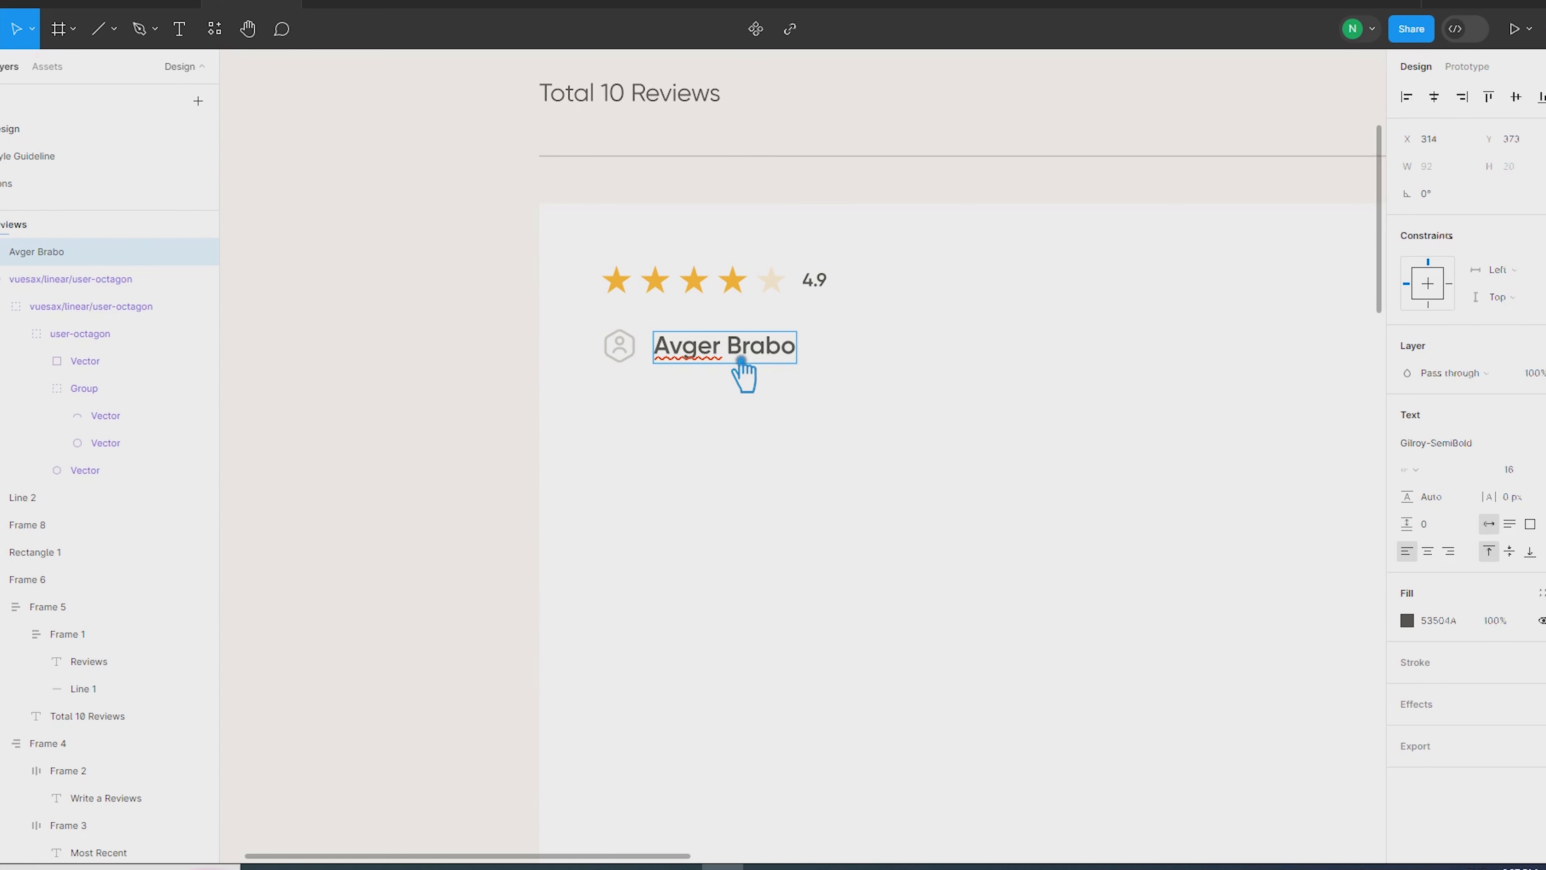
{"action": "left_click", "coordinate": [452, 435]}
{"action": "scroll", "coordinate": [457, 436], "scroll_direction": "down", "scroll_amount": 3}
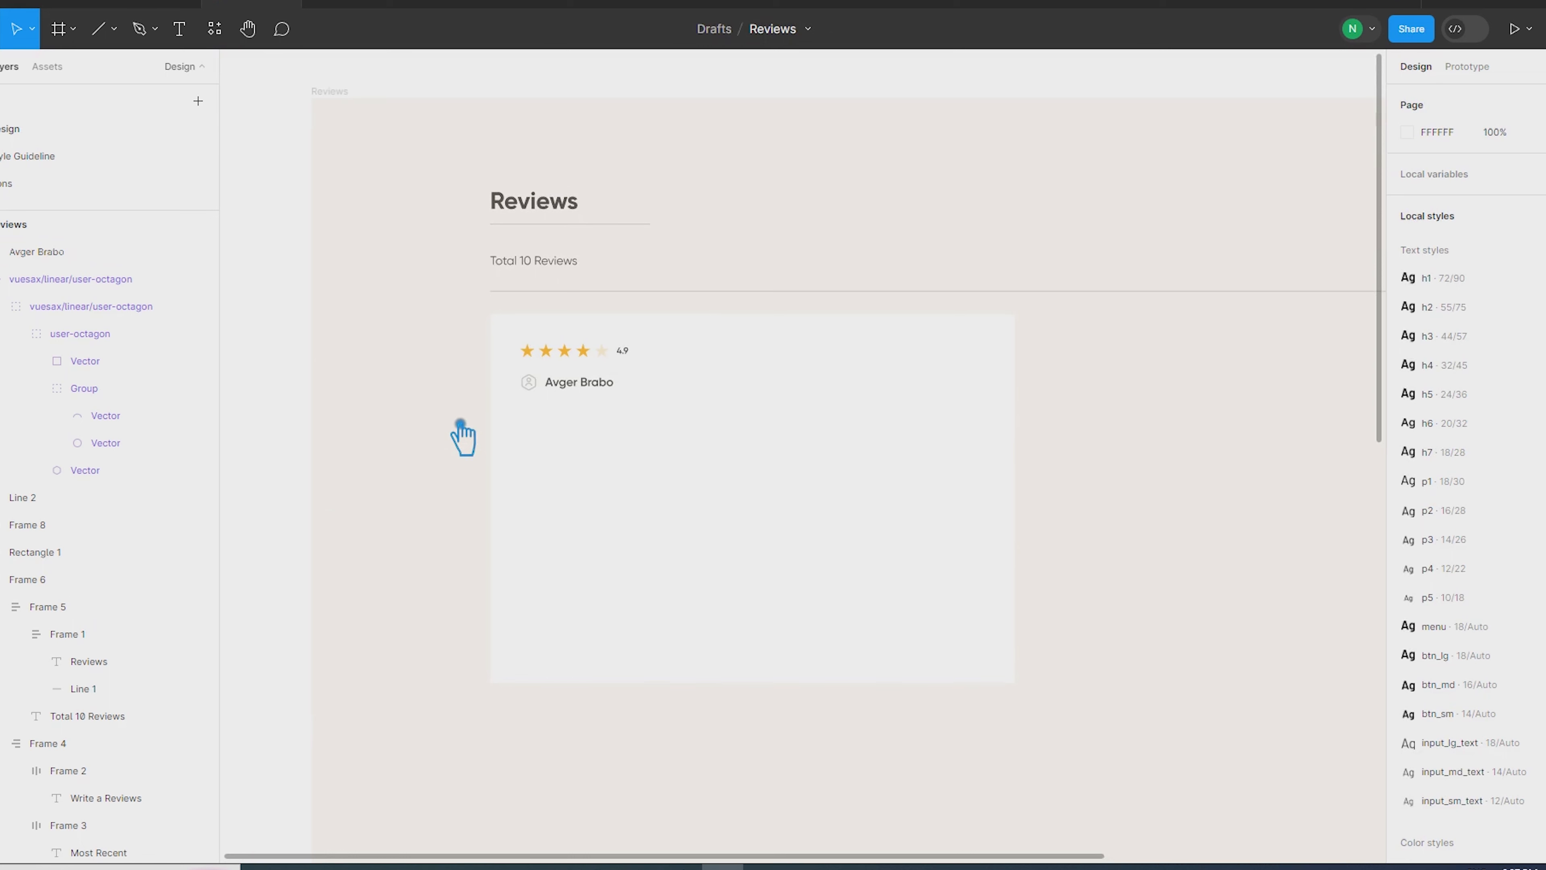
Set the reviewer name text in the card to size 14 in Gilroy-Medium
{"action": "left_click", "coordinate": [595, 387]}
{"action": "key", "text": "Down"}
{"action": "key", "text": "Down"}
{"action": "left_click", "coordinate": [1466, 448]}
{"action": "left_click", "coordinate": [1239, 570]}
{"action": "left_click", "coordinate": [308, 450]}
Combine the user icon and reviewer name into one horizontal auto layout frame
{"action": "left_click_drag", "start_coordinate": [746, 494], "coordinate": [926, 493]}
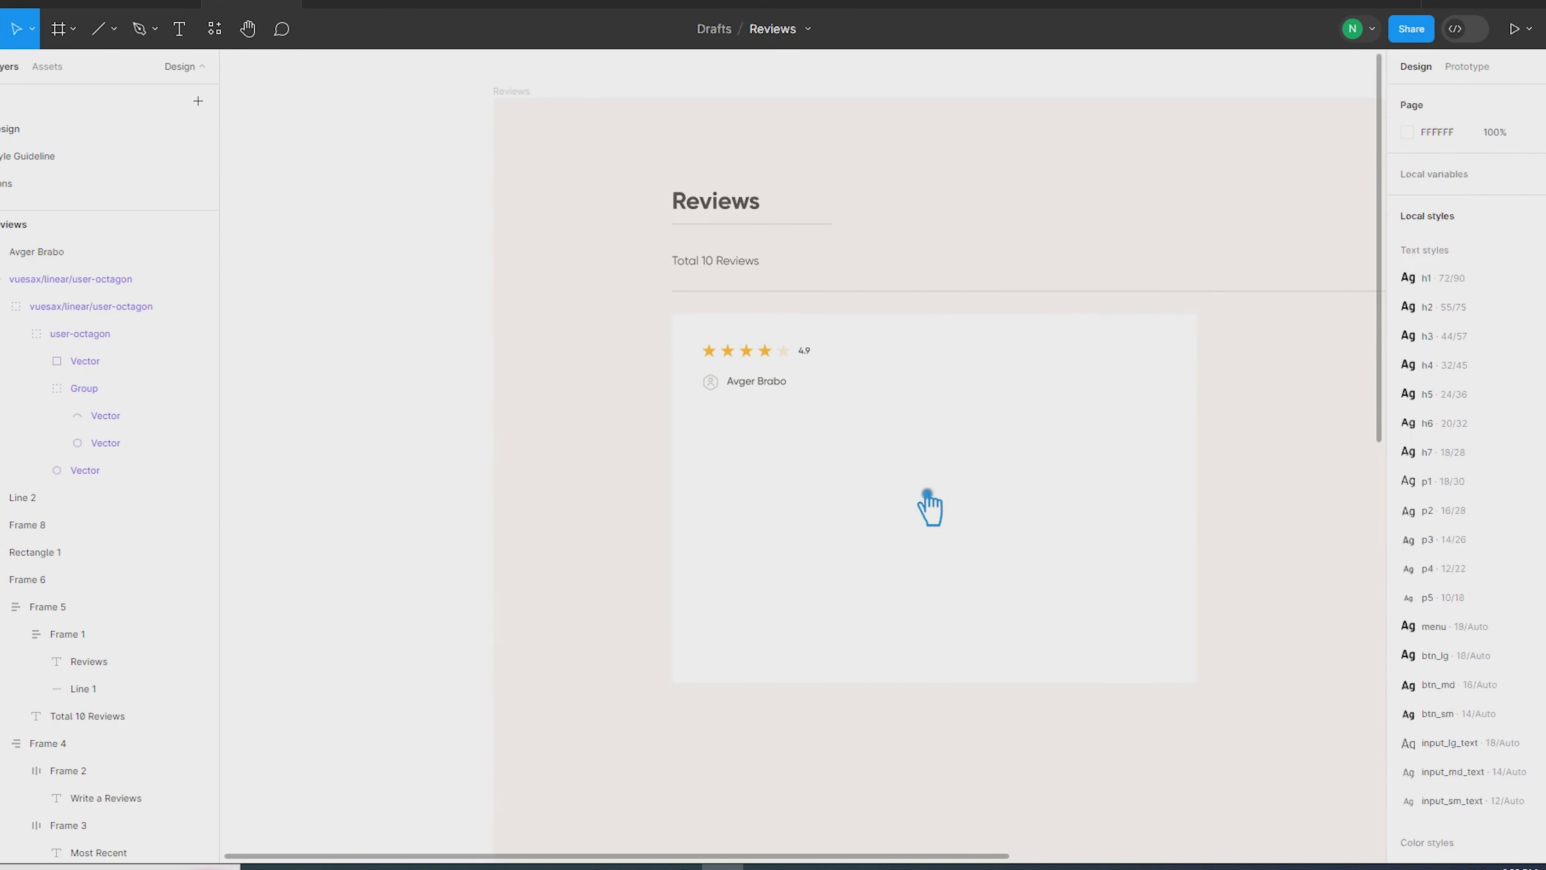
{"action": "scroll", "coordinate": [773, 424], "scroll_direction": "up", "scroll_amount": 5}
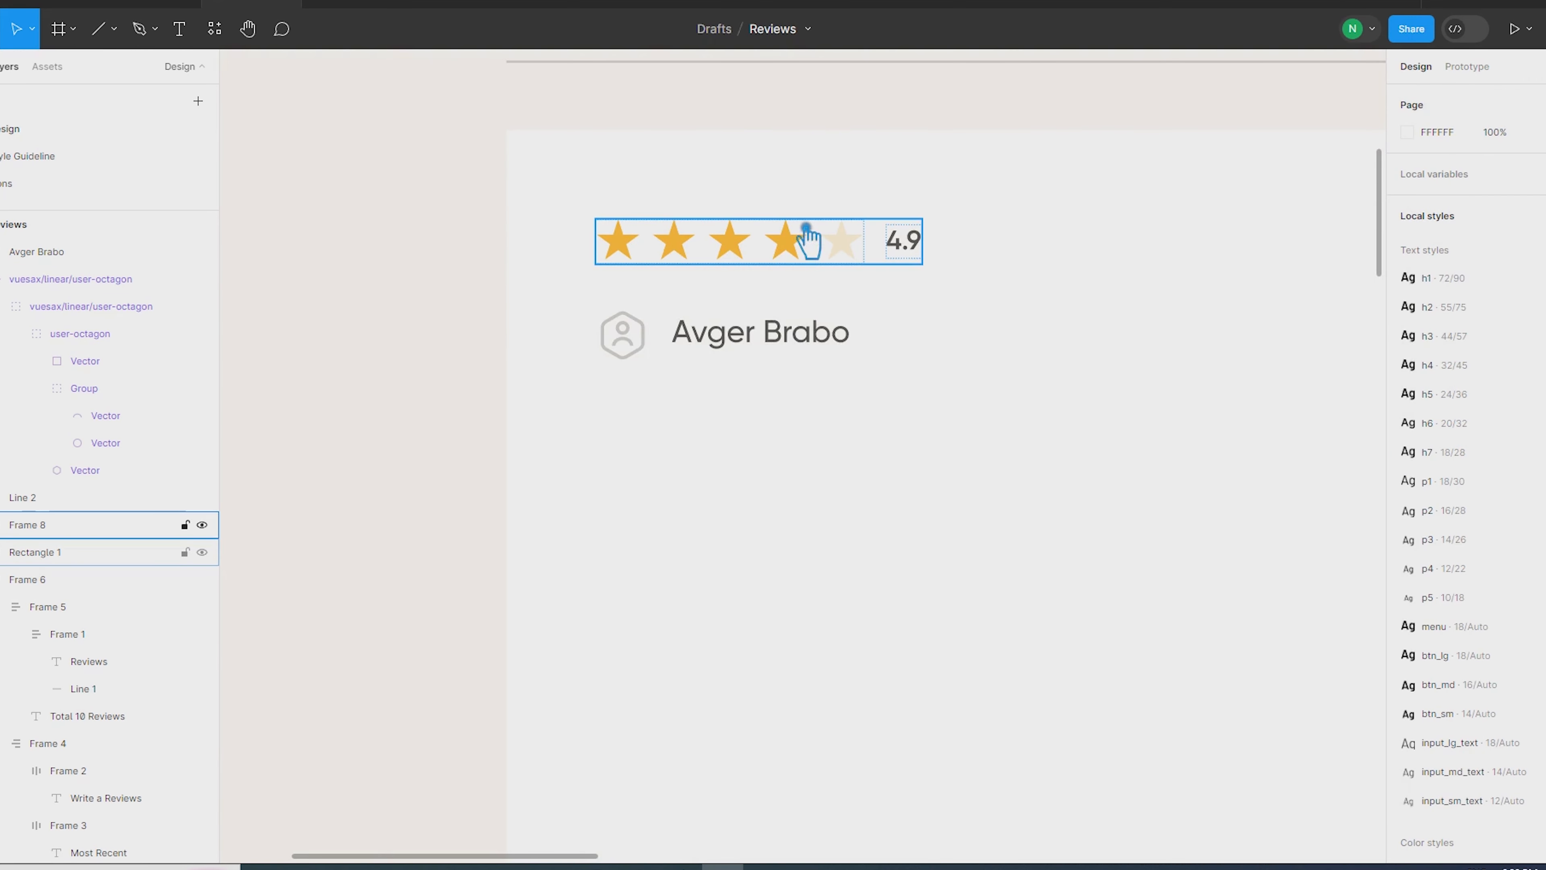
{"action": "left_click", "coordinate": [636, 342]}
{"action": "left_click", "coordinate": [714, 348], "text": "shift"}
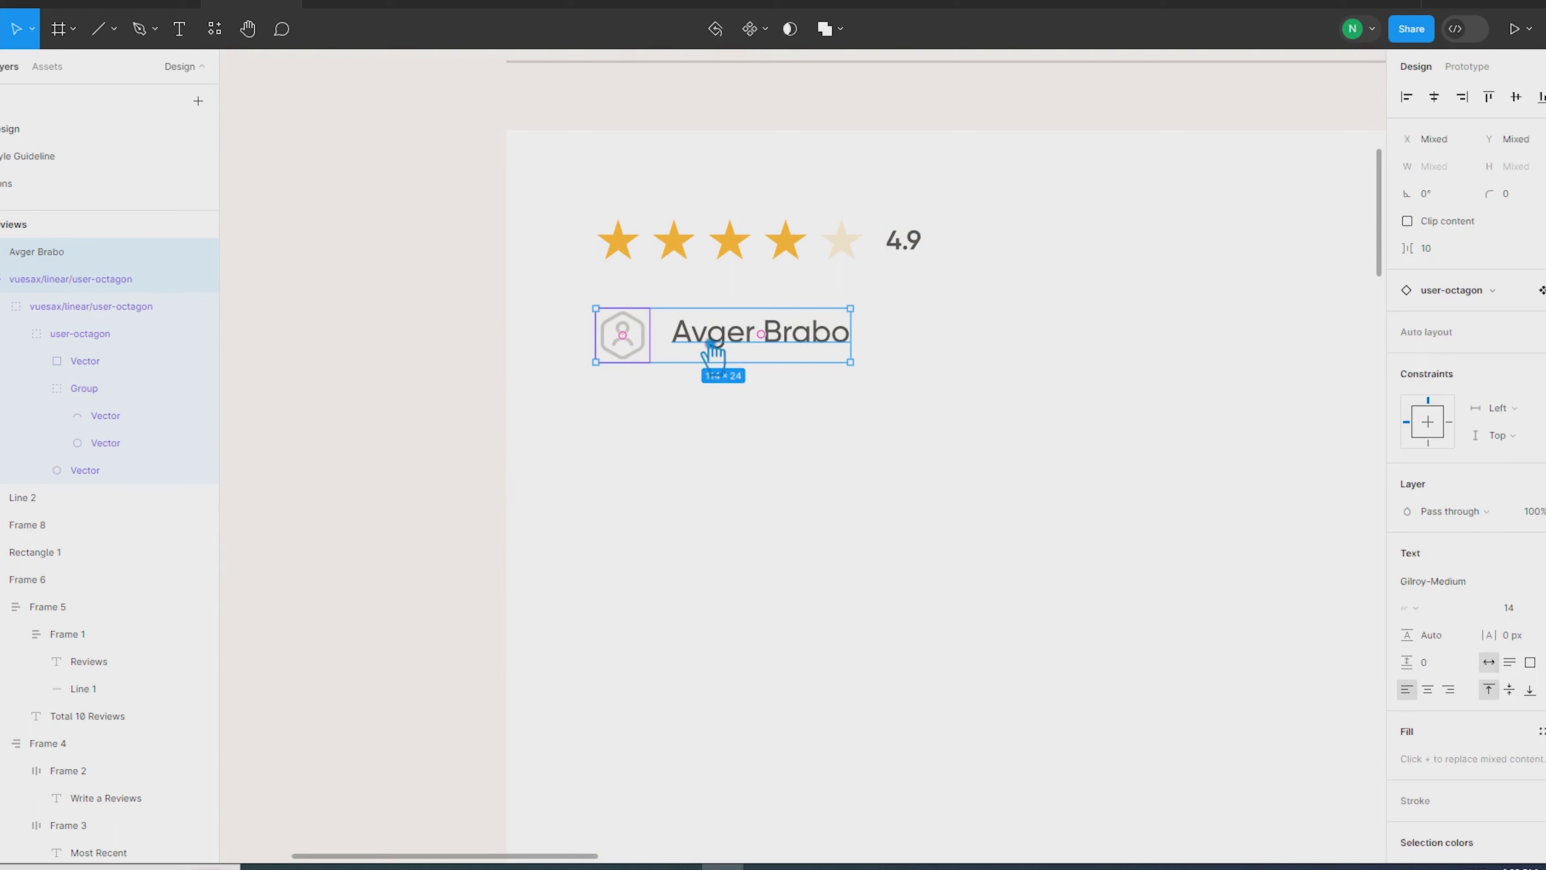
{"action": "key", "text": "shift+a"}
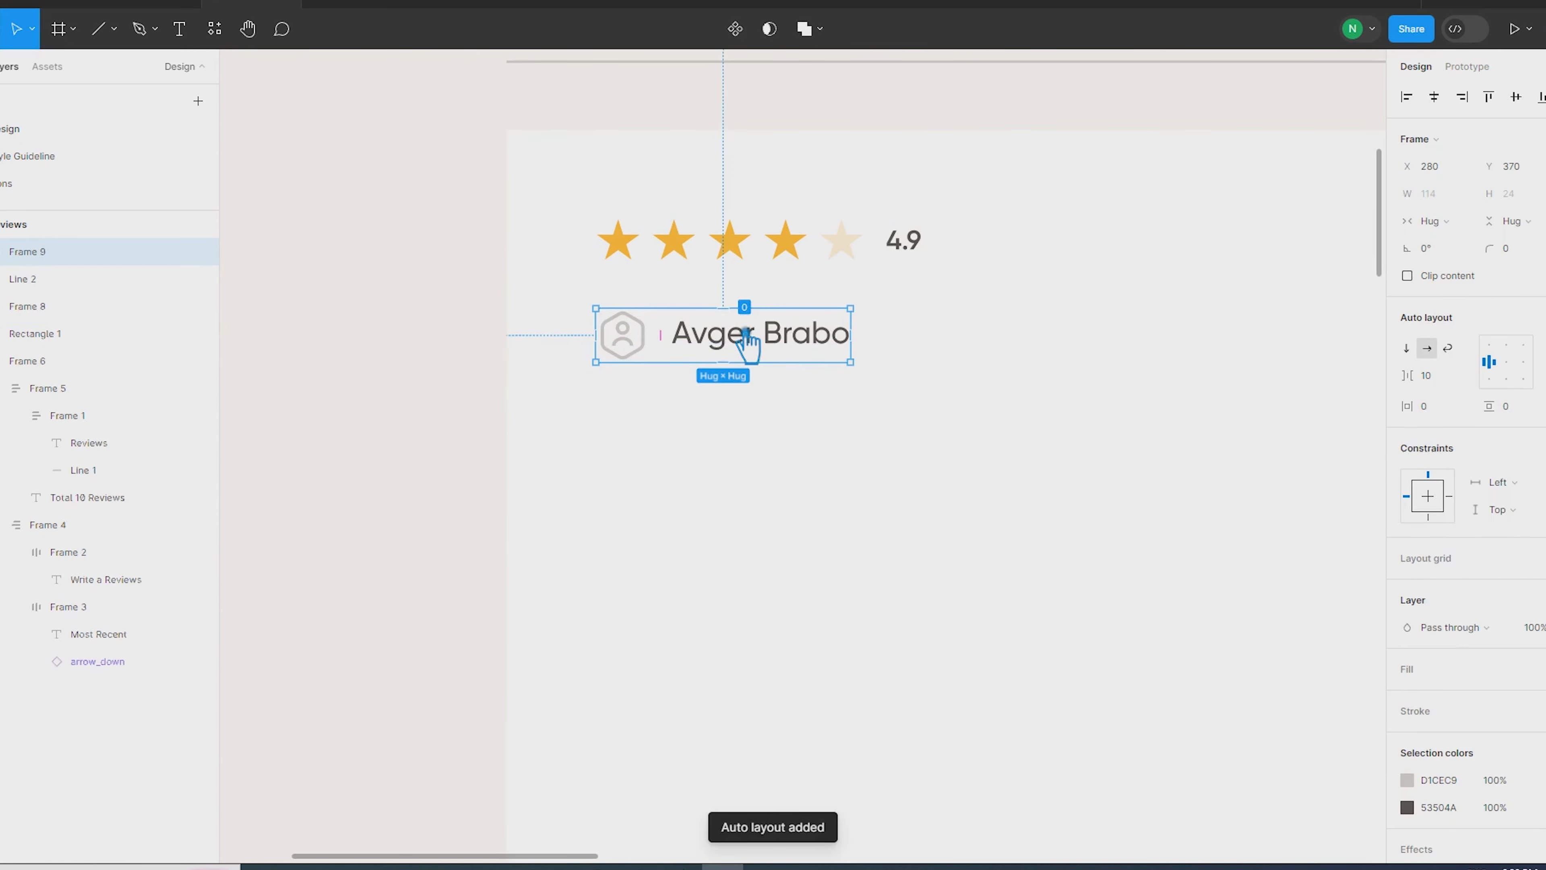
Show the rulers and layout grid, and place a copy of the reviewer frame beside the original at X 414, Y 370
{"action": "key", "text": "shift+r"}
{"action": "scroll", "coordinate": [748, 341], "scroll_direction": "down", "scroll_amount": 3}
{"action": "left_click_drag", "start_coordinate": [701, 341], "coordinate": [843, 338]}
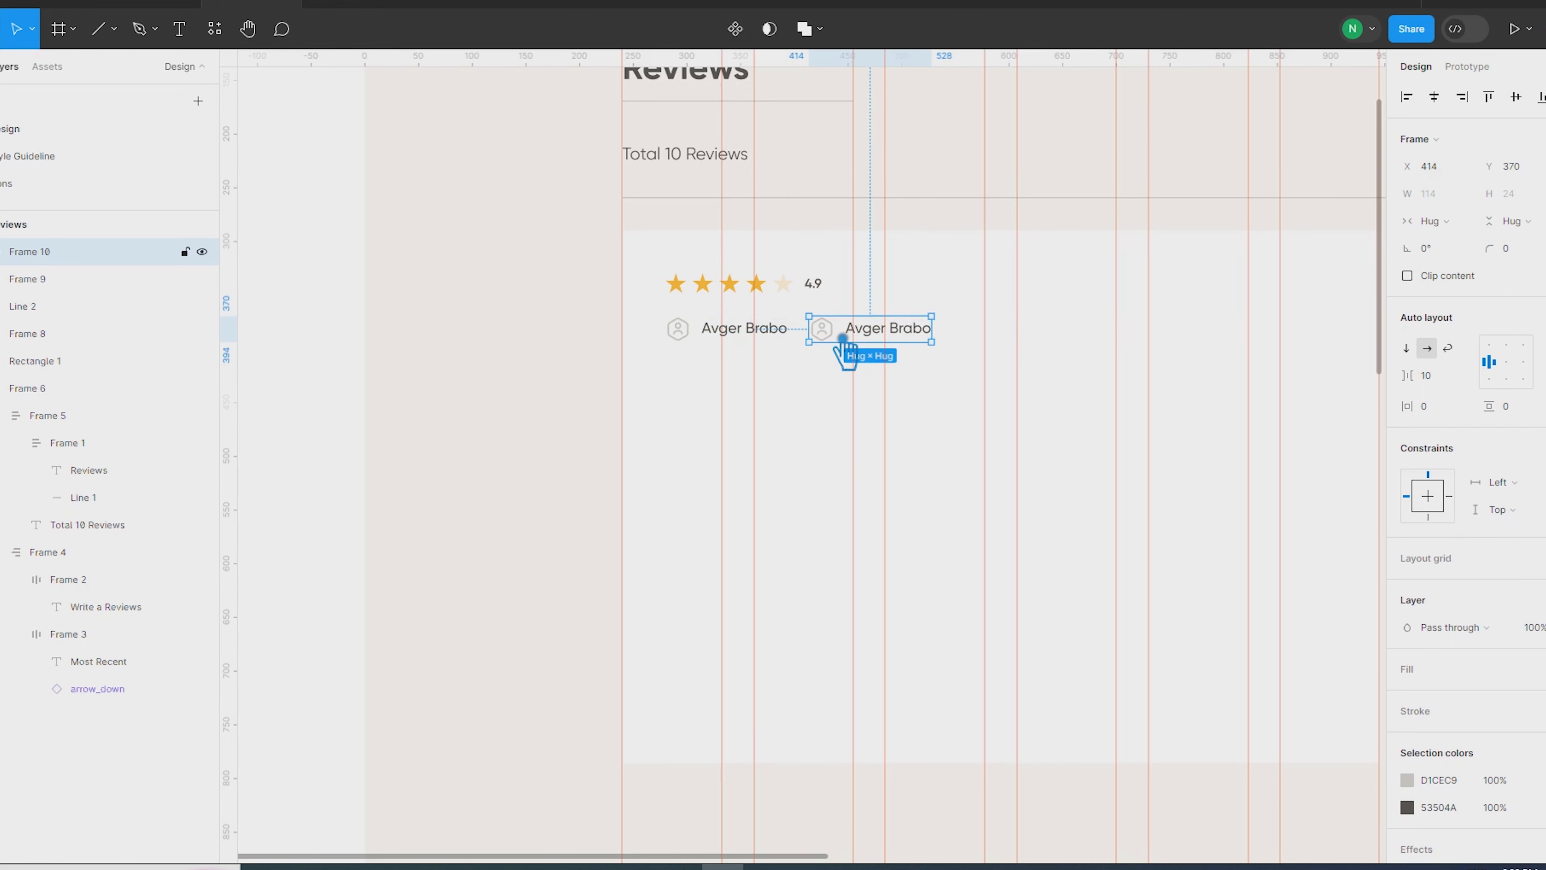
Swap the user icon in the copied frame for the vuesax/linear/clock icon
{"action": "double_click", "coordinate": [843, 339]}
{"action": "left_click", "coordinate": [1467, 318]}
{"action": "type", "text": "clock"}
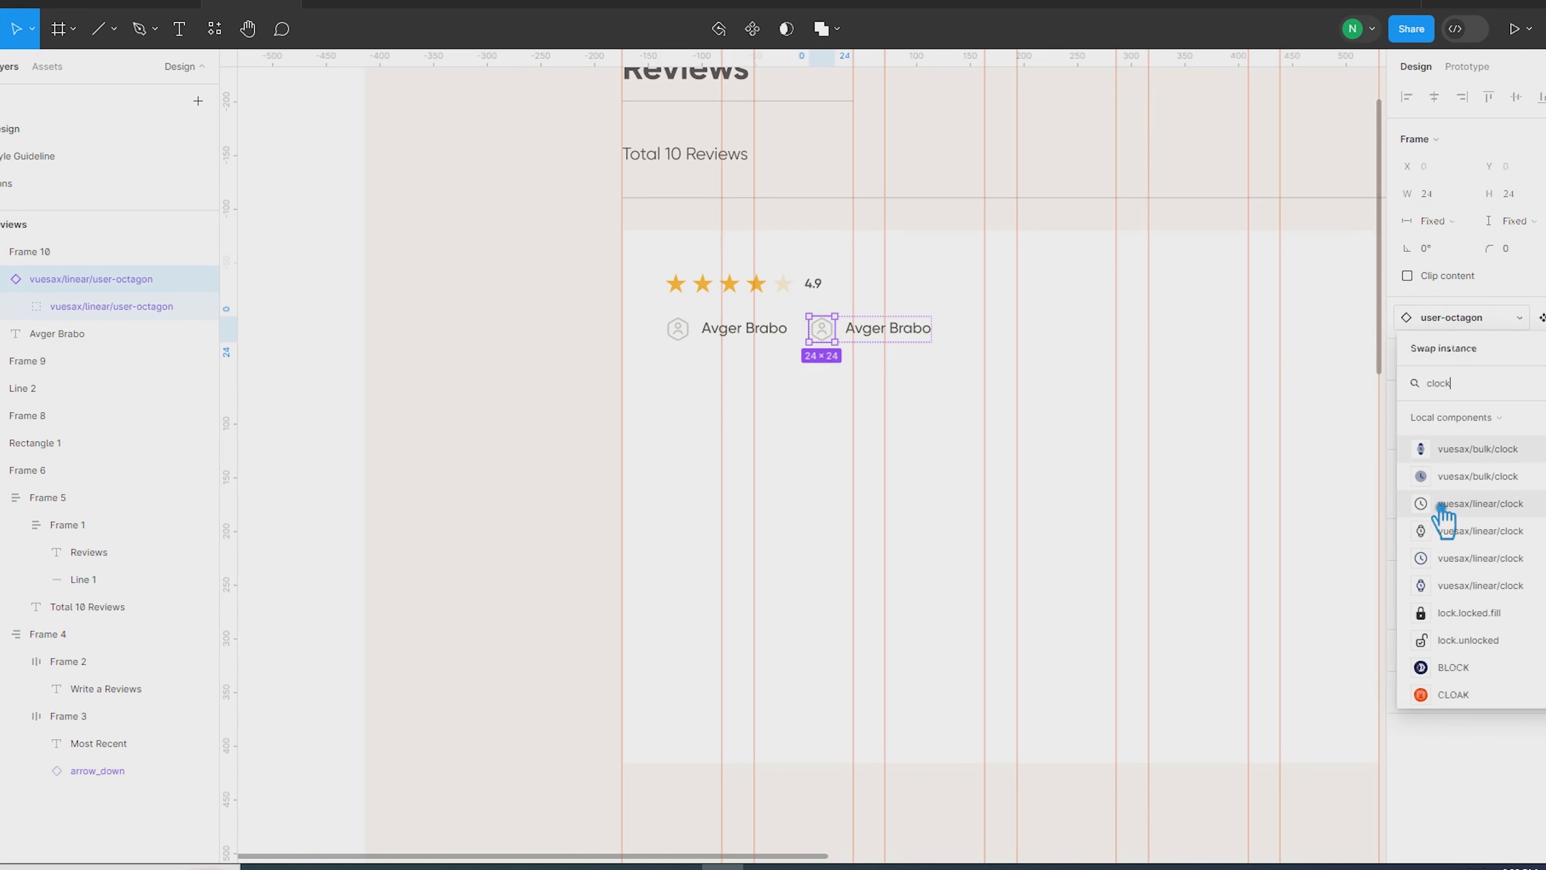
{"action": "left_click", "coordinate": [1455, 503]}
{"action": "left_click", "coordinate": [297, 332]}
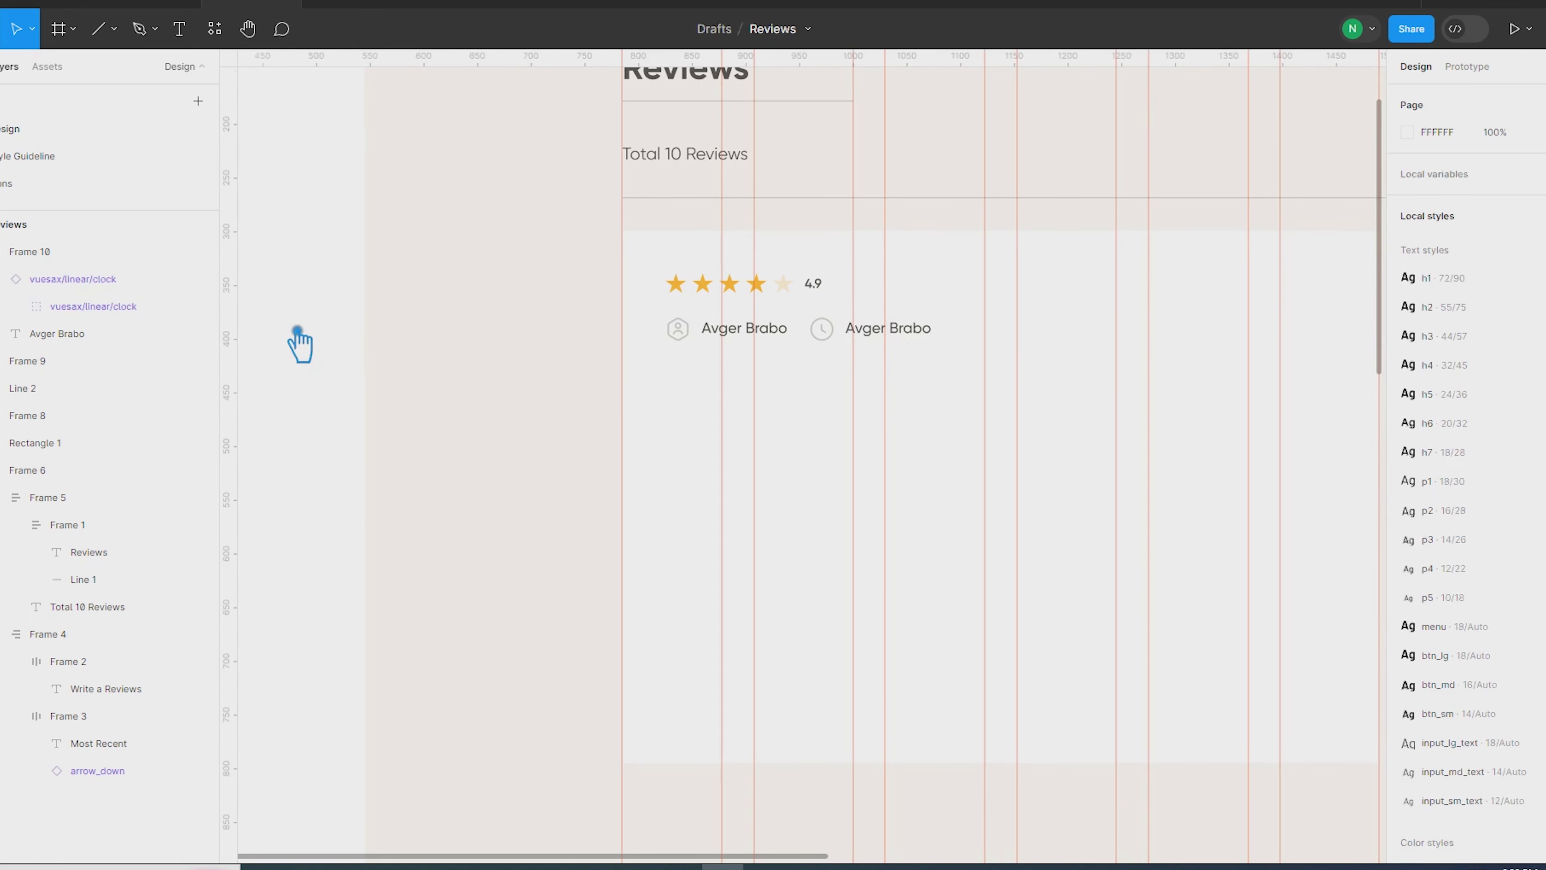
Change the text beside the clock icon to "2 days ago"
{"action": "left_click", "coordinate": [913, 334]}
{"action": "double_click", "coordinate": [922, 333]}
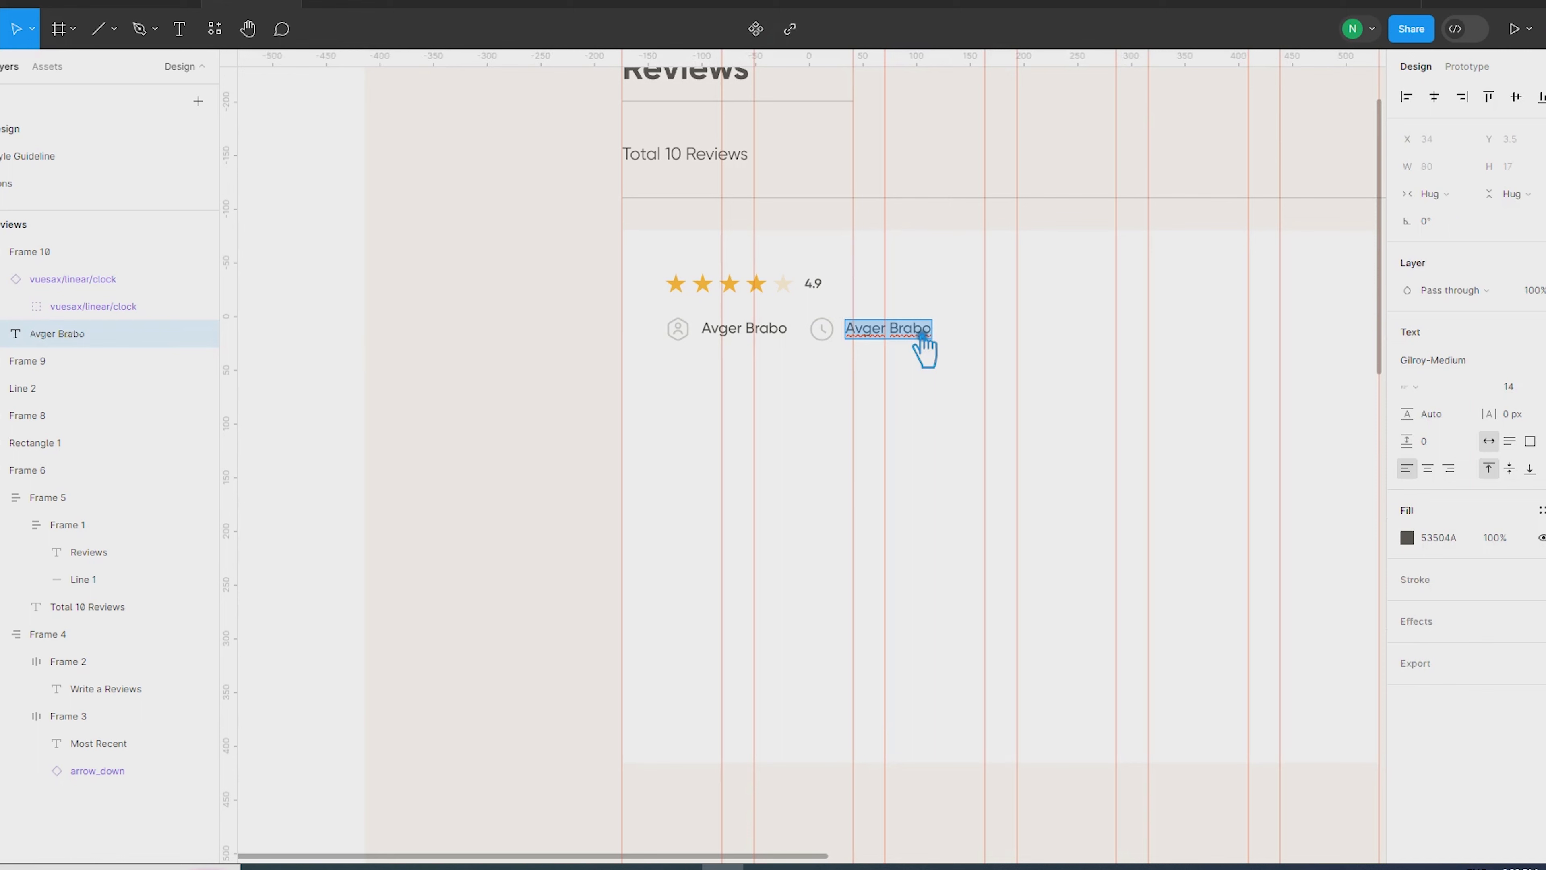
{"action": "type", "text": "2 day"}
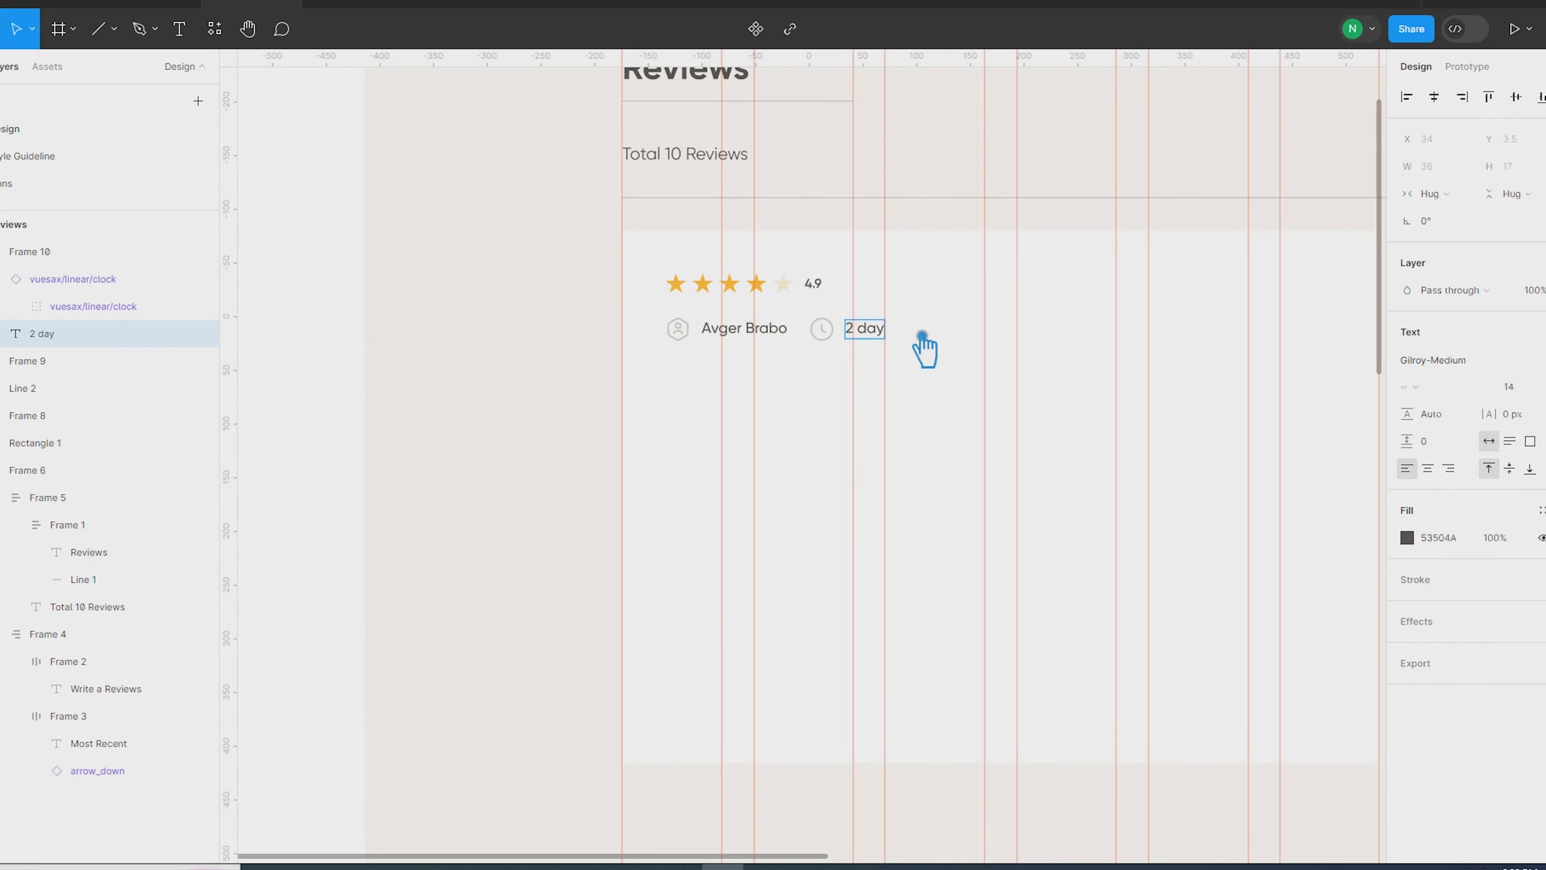
{"action": "left_click", "coordinate": [388, 354]}
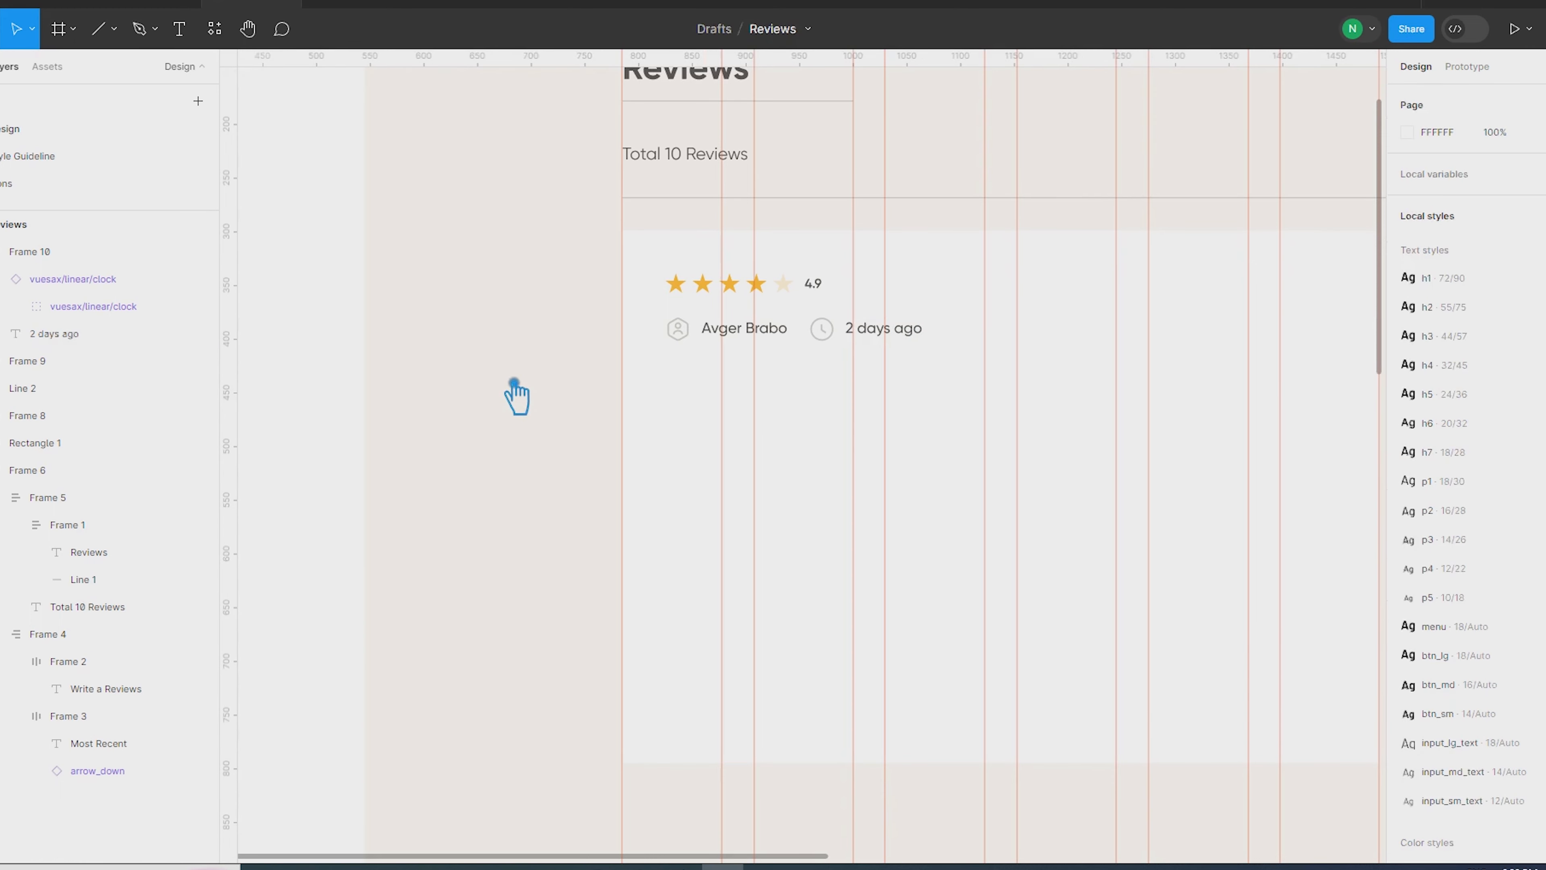
Resize the clock and user icons together to 20 by 20
{"action": "left_click", "coordinate": [821, 329]}
{"action": "left_click", "coordinate": [687, 332], "text": "shift"}
{"action": "left_click", "coordinate": [1540, 195]}
{"action": "type", "text": "20"}
{"action": "key", "text": "Return"}
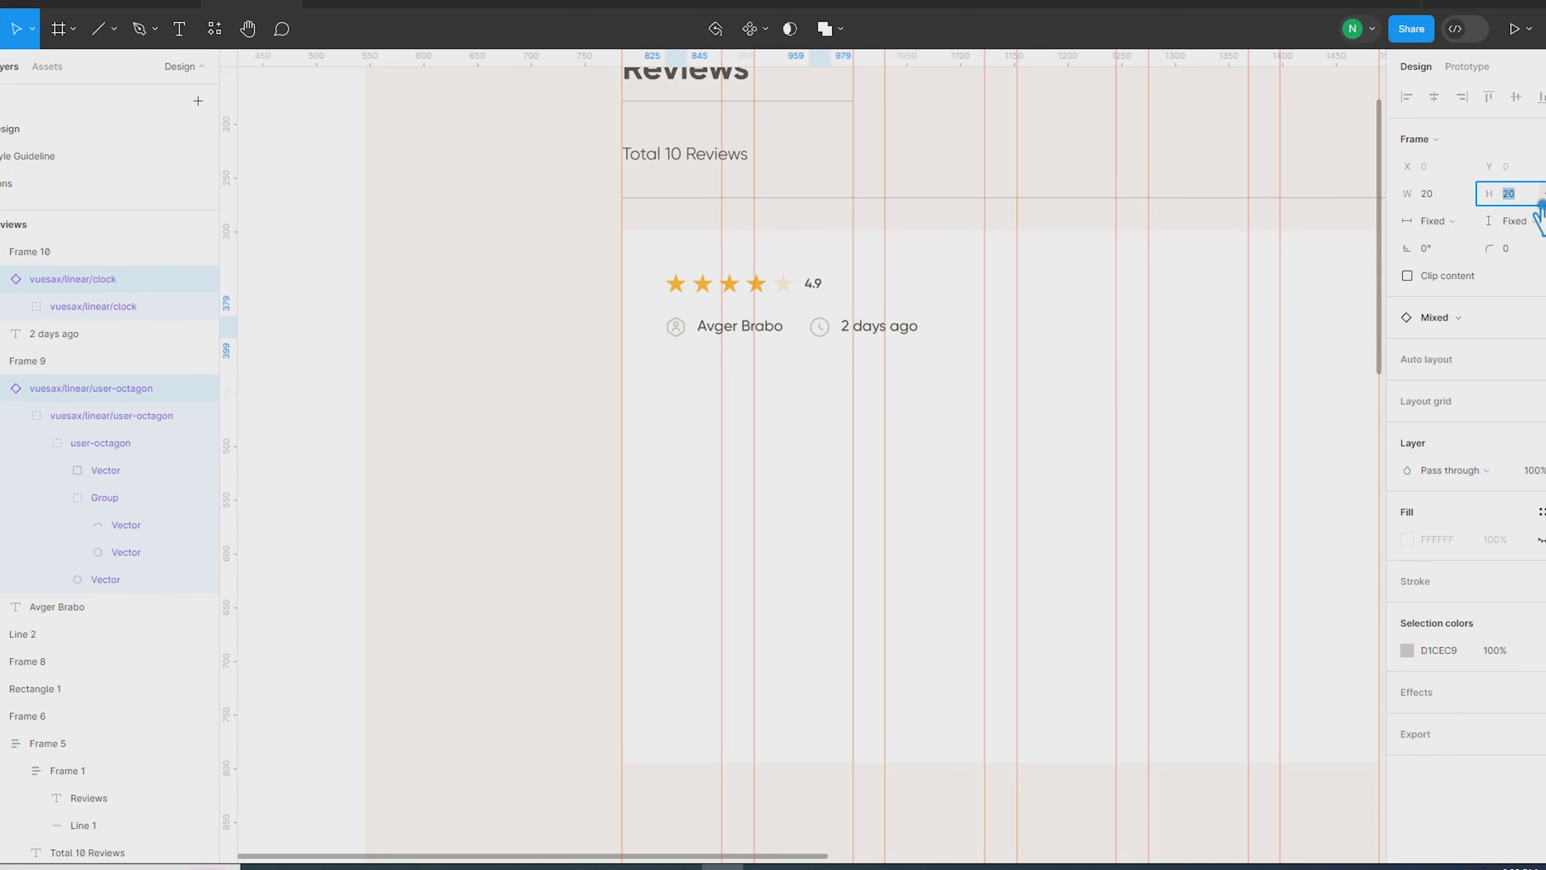
Set the spacing between icon and text to 5 in both the date frame and the reviewer name frame
{"action": "left_click", "coordinate": [438, 424]}
{"action": "left_click", "coordinate": [748, 334]}
{"action": "left_click", "coordinate": [883, 341]}
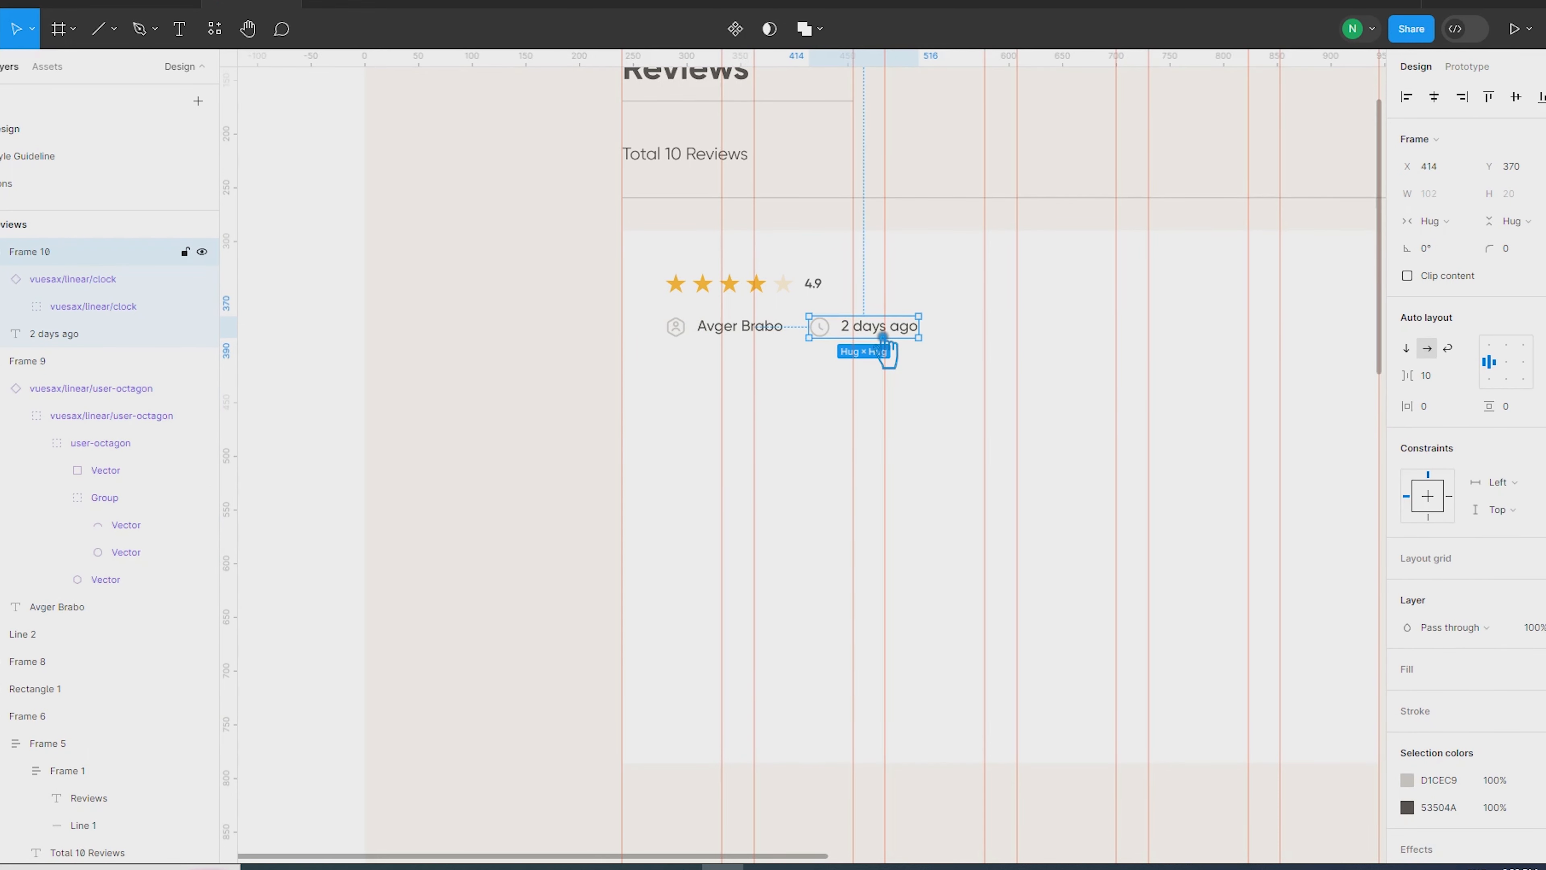
{"action": "left_click", "coordinate": [1425, 375]}
{"action": "type", "text": "5"}
{"action": "key", "text": "Return"}
{"action": "left_click", "coordinate": [733, 334]}
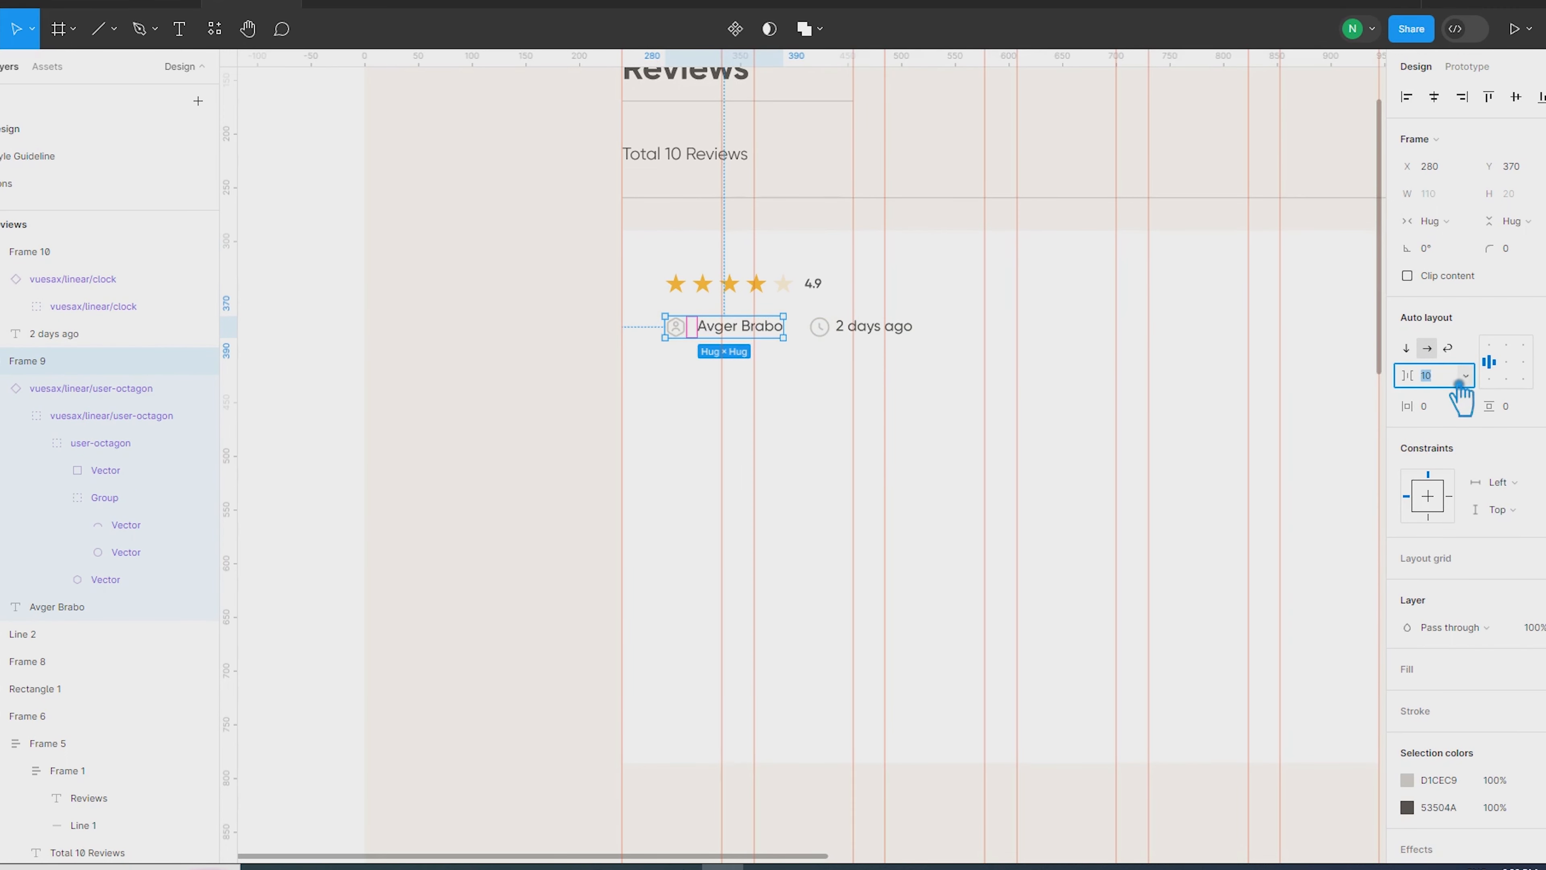
Set the spacing between the reviewer name frame and the date frame to 20
{"action": "left_click", "coordinate": [832, 333], "text": "shift"}
{"action": "left_click", "coordinate": [1463, 315]}
{"action": "type", "text": "20"}
{"action": "key", "text": "Return"}
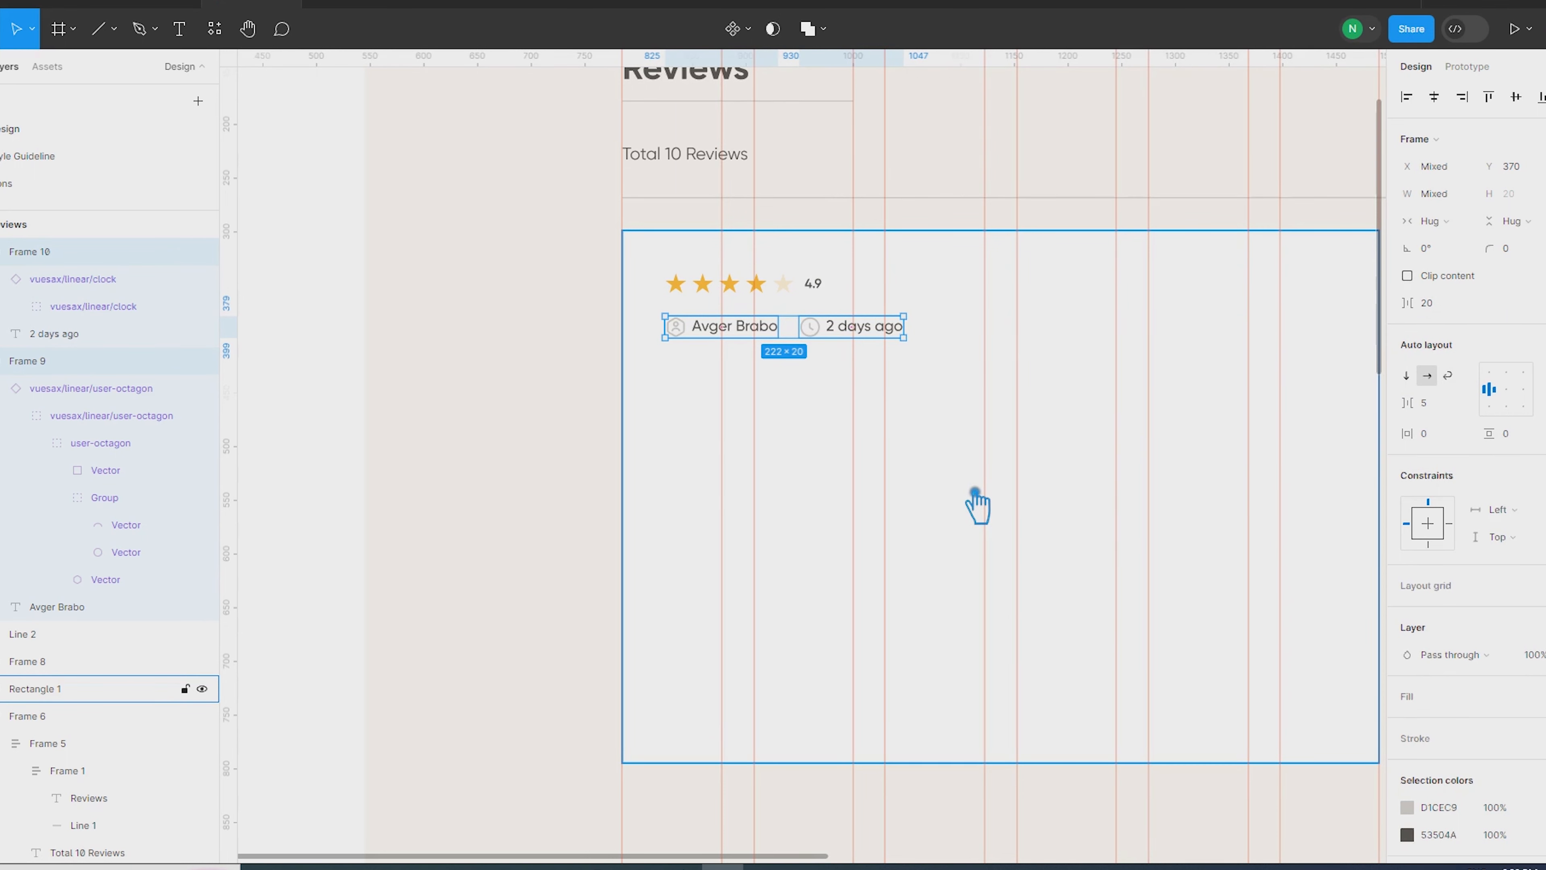
Wrap the reviewer and date frames in a horizontal auto layout, and stack that row with the star rating in a vertical auto layout
{"action": "key", "text": "shift+a"}
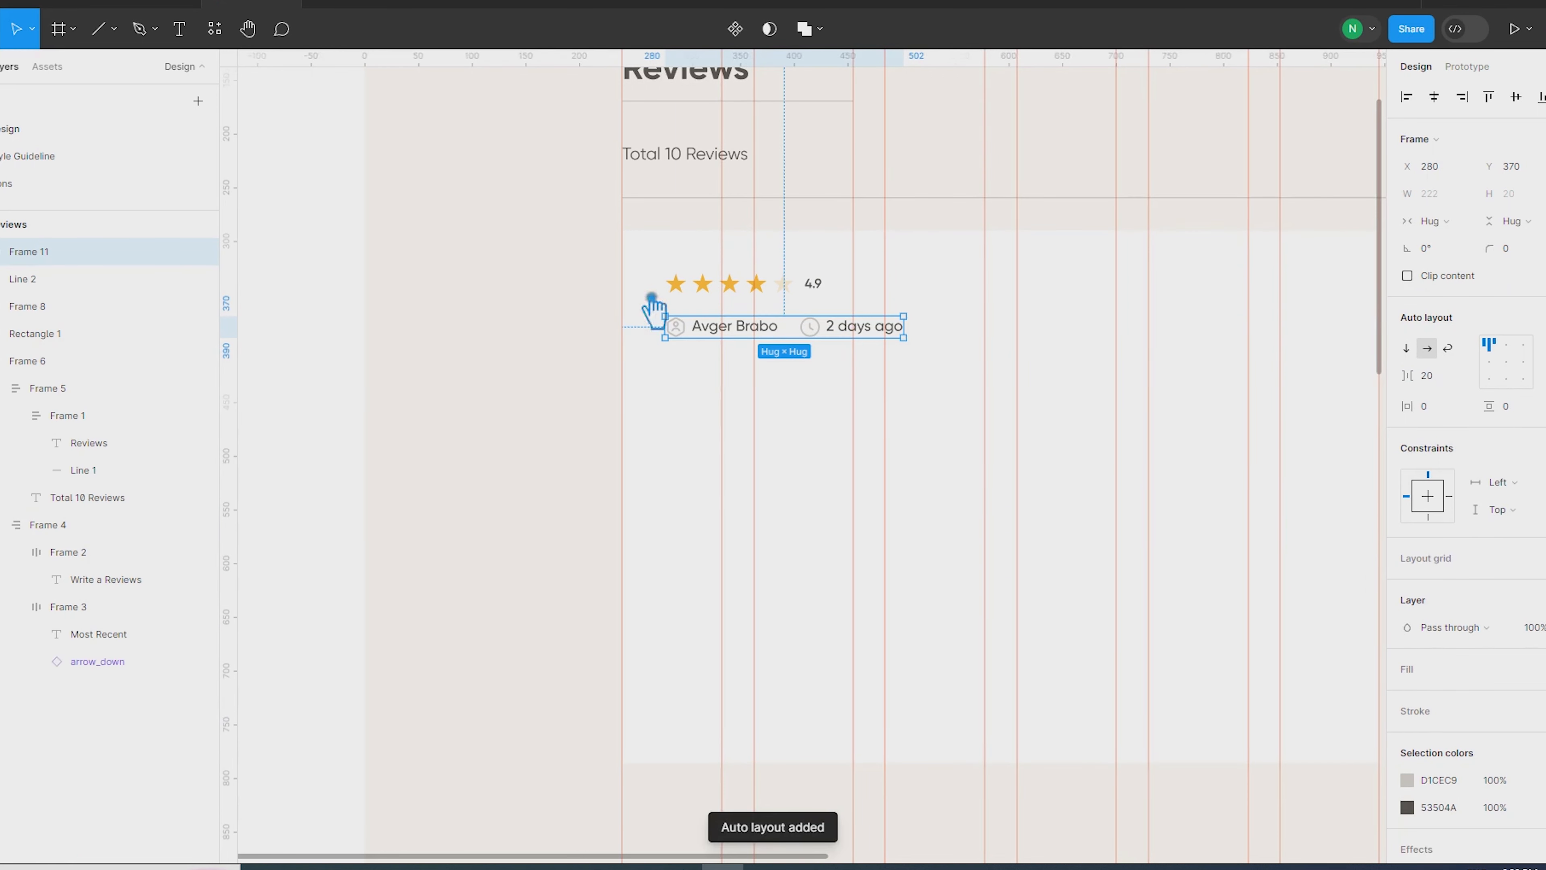
{"action": "left_click", "coordinate": [713, 286], "text": "shift"}
{"action": "key", "text": "shift+a"}
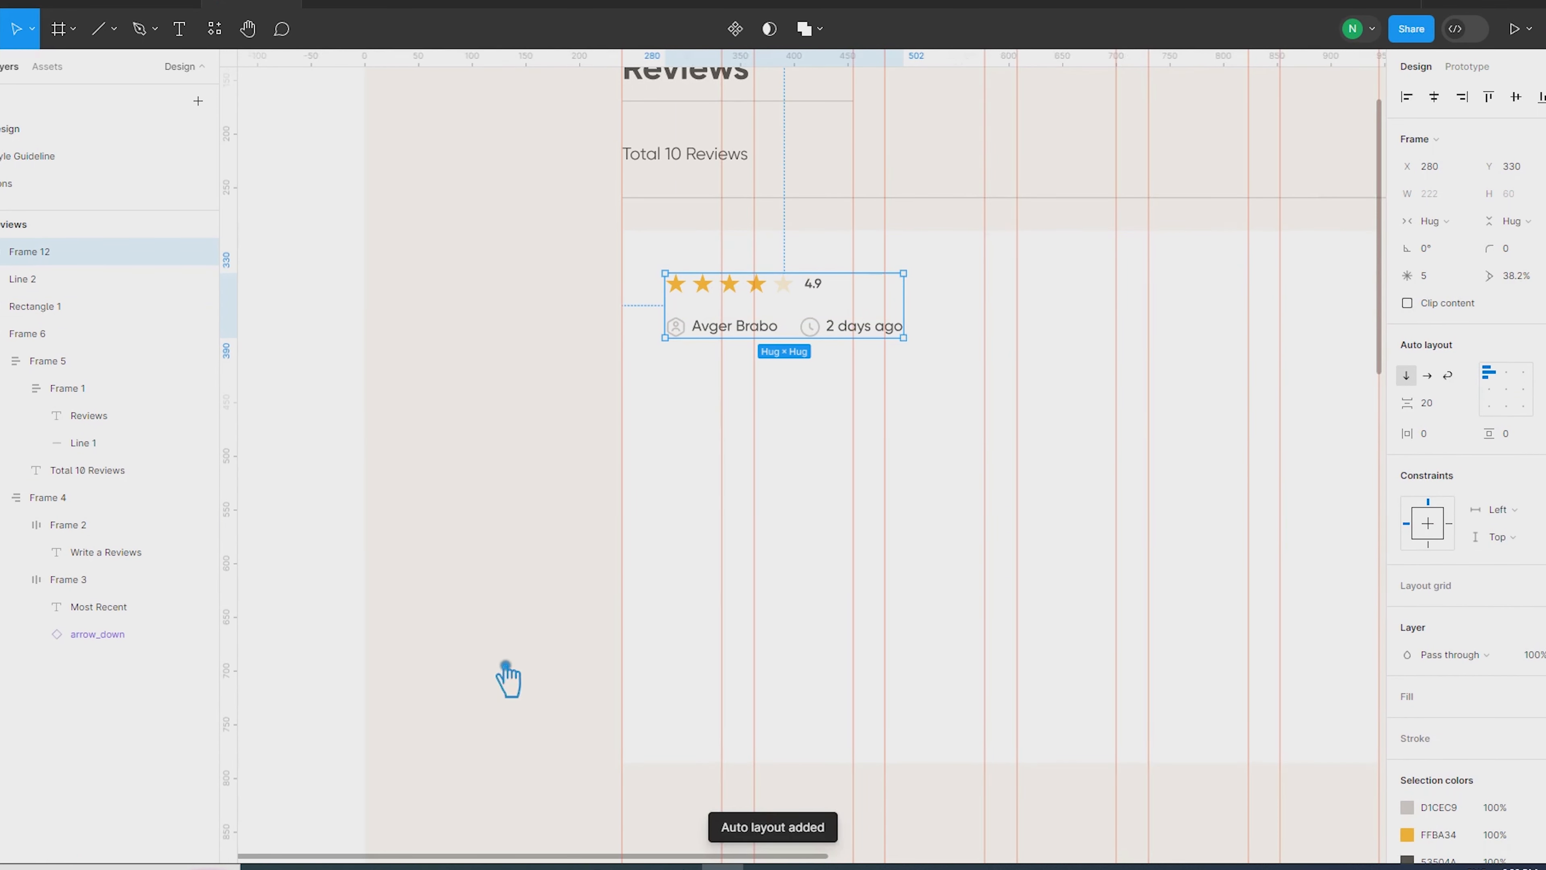
Place a copy of the reviewer name text below the row at X 280, Y 440, and hide the layout grid and rulers
{"action": "left_click", "coordinate": [727, 331], "text": "ctrl"}
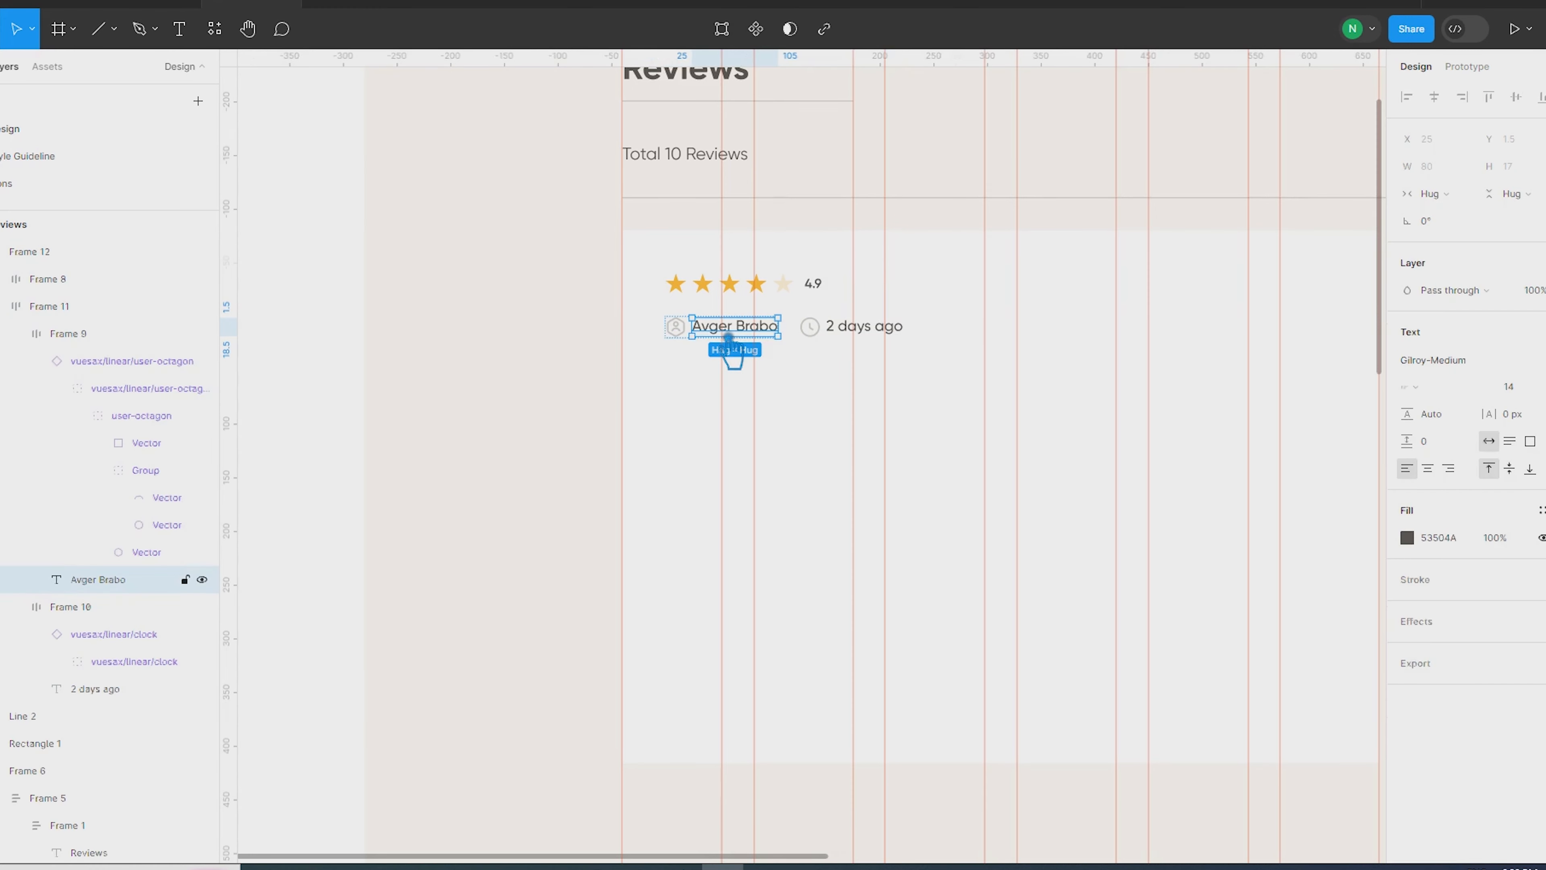
{"action": "left_click_drag", "start_coordinate": [485, 391], "coordinate": [843, 413]}
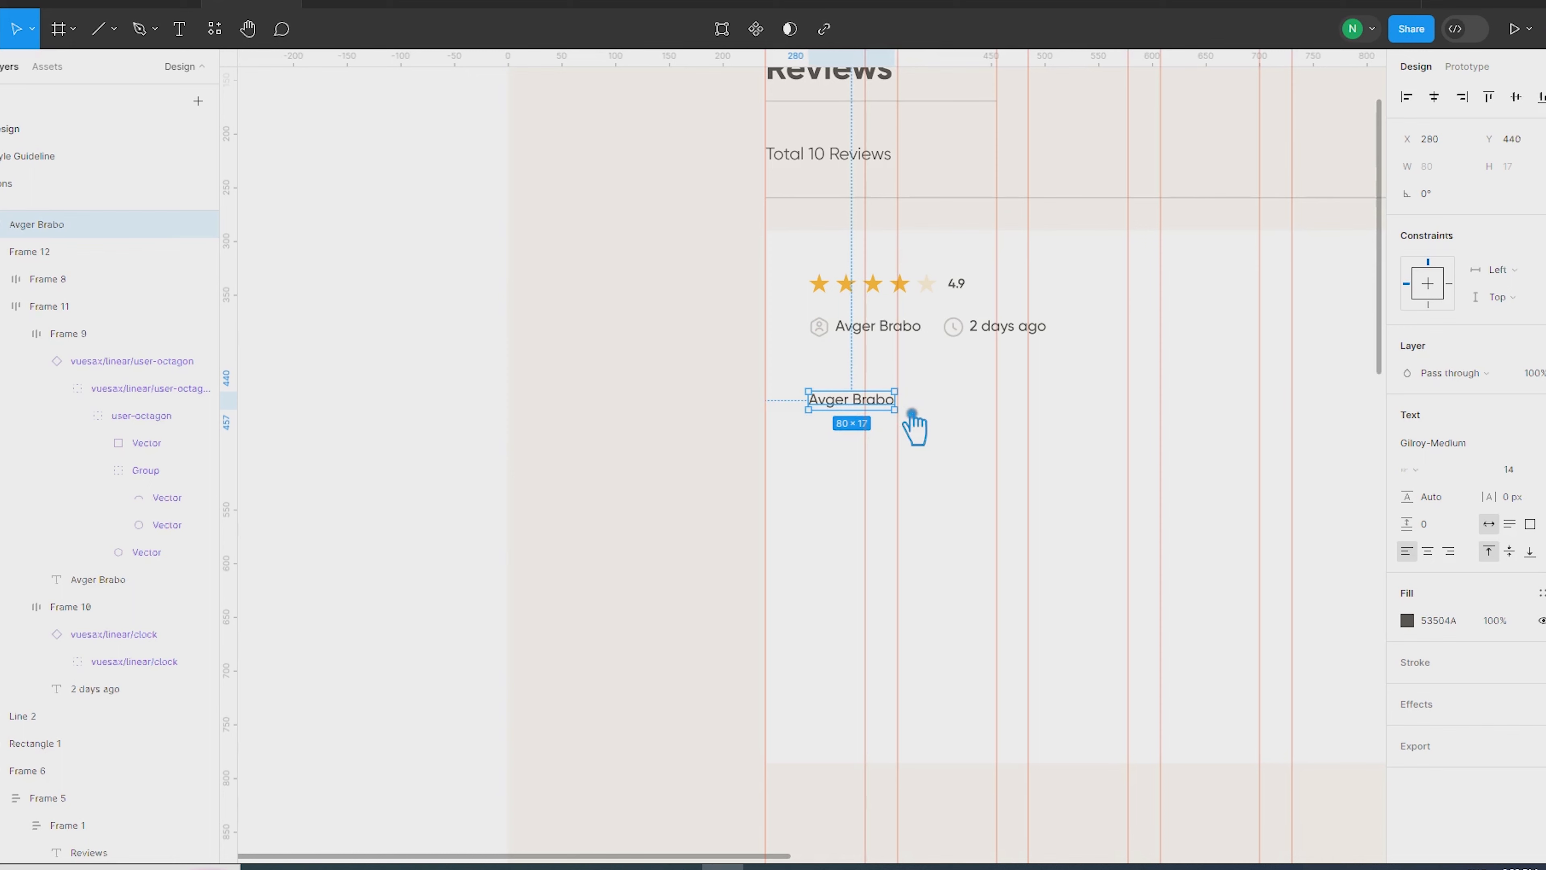
{"action": "scroll", "coordinate": [922, 514], "scroll_direction": "down", "scroll_amount": 3}
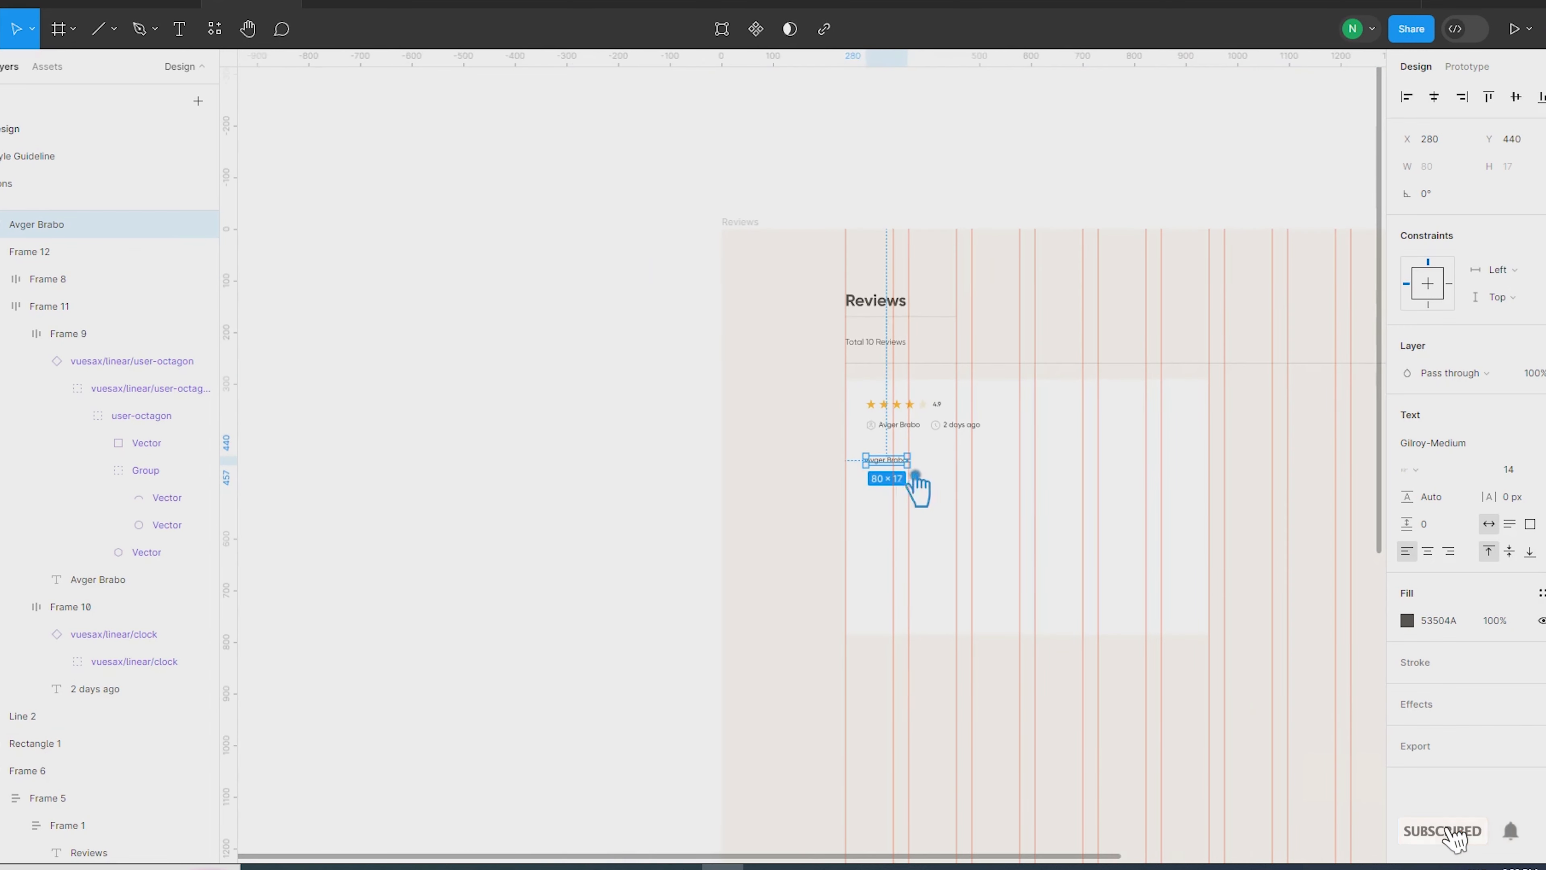
{"action": "key", "text": "shift+g"}
{"action": "key", "text": "shift+r"}
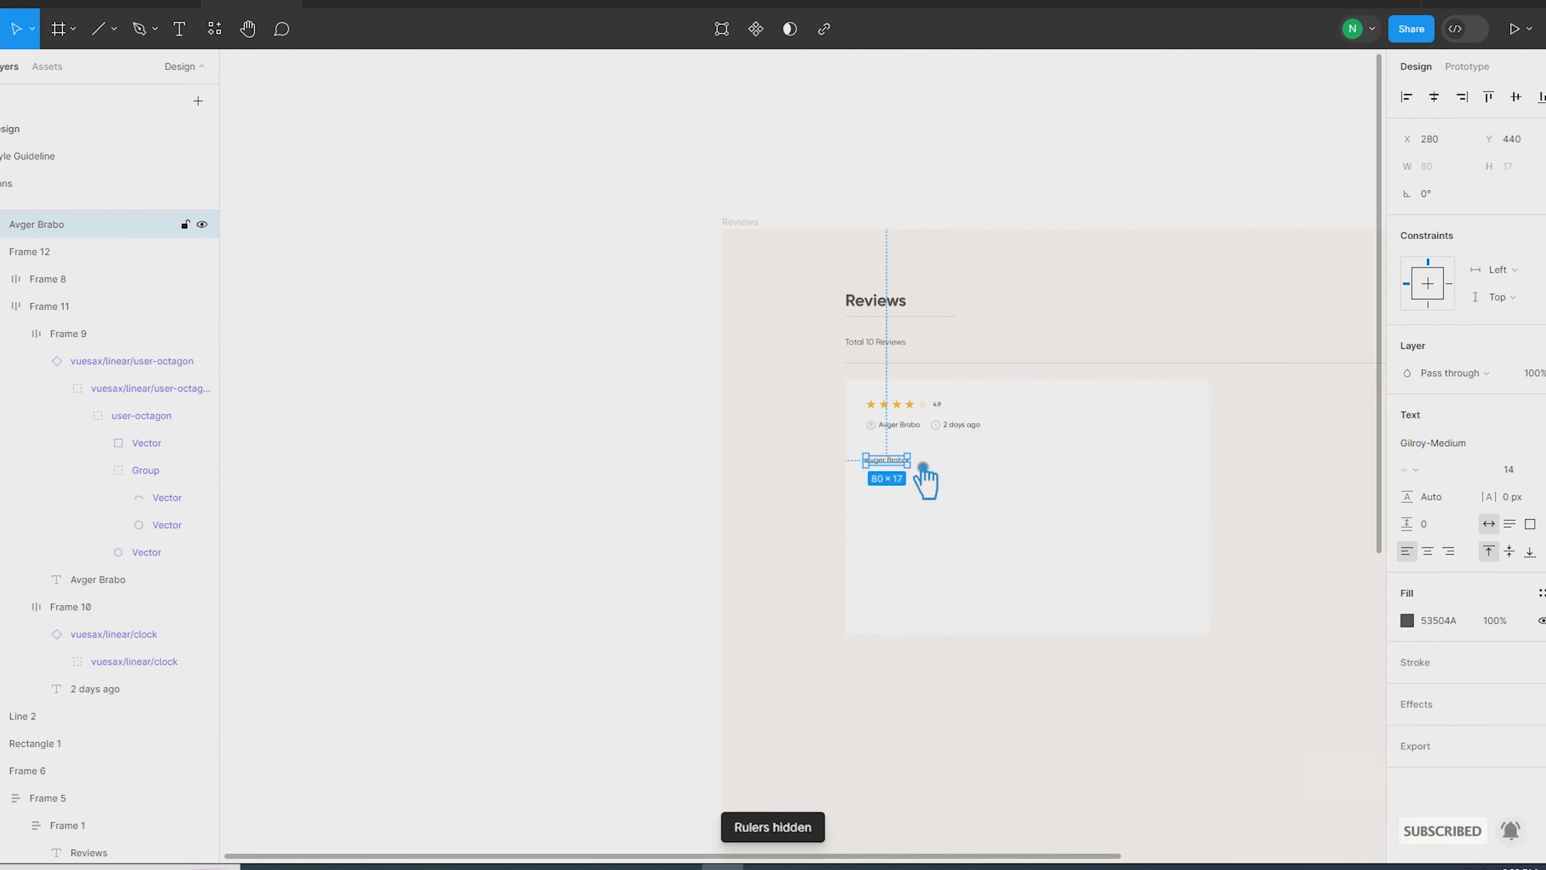
Resize the copied text box below the reviewer row to 625 wide and 55 high
{"action": "left_click_drag", "start_coordinate": [923, 468], "coordinate": [1202, 468]}
{"action": "scroll", "coordinate": [1203, 530], "scroll_direction": "up", "scroll_amount": 5}
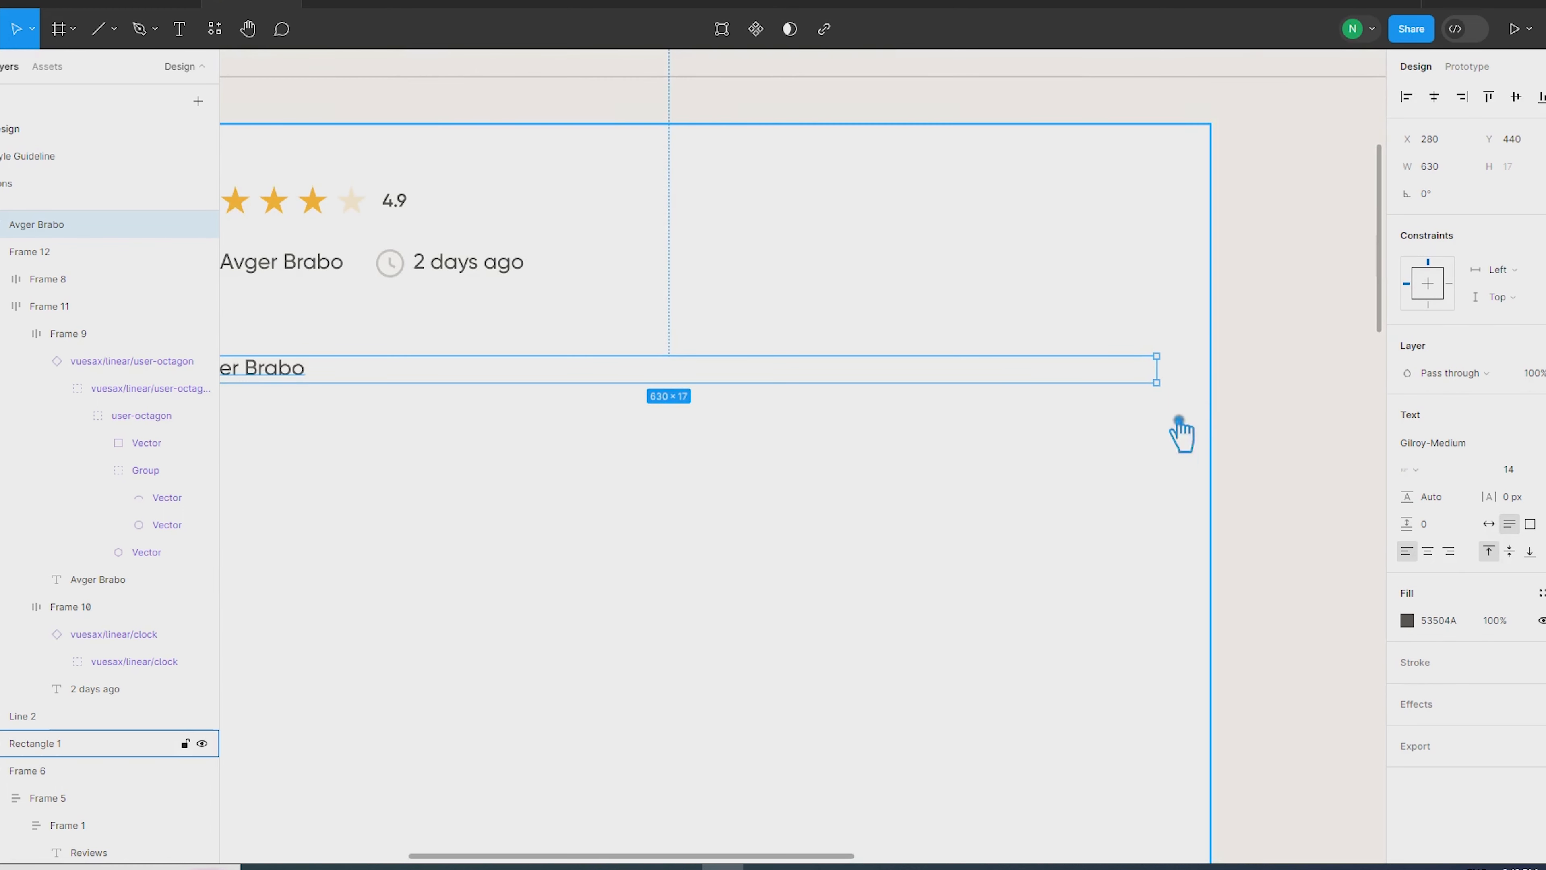
{"action": "scroll", "coordinate": [1159, 428], "scroll_direction": "up", "scroll_amount": 3}
{"action": "left_click_drag", "start_coordinate": [1162, 331], "coordinate": [1120, 354]}
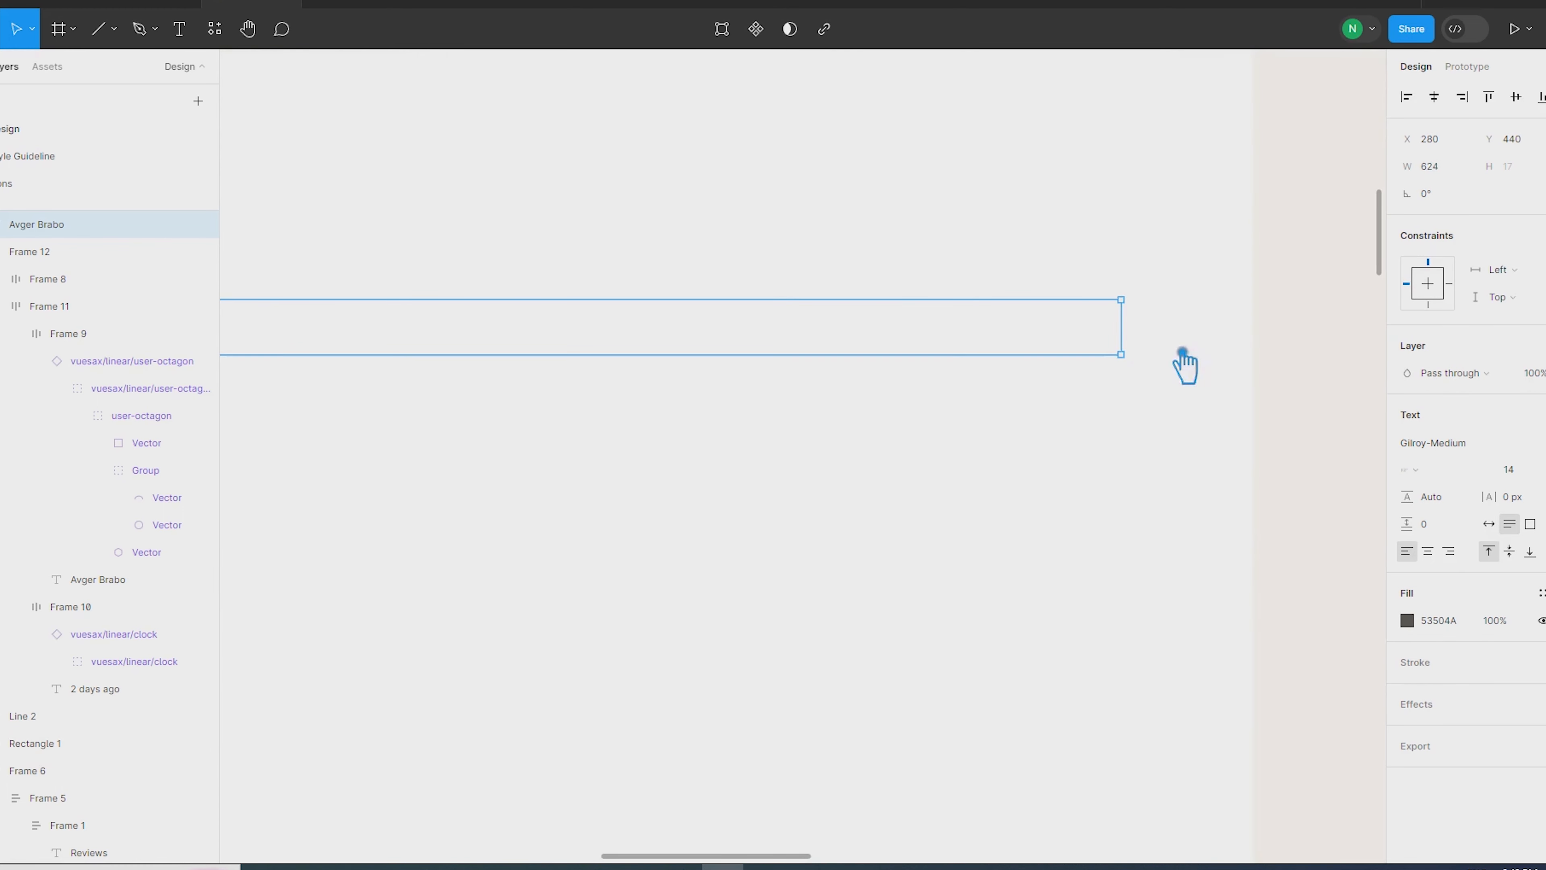
{"action": "scroll", "coordinate": [1115, 344], "scroll_direction": "up", "scroll_amount": 5}
{"action": "left_click_drag", "start_coordinate": [1182, 322], "coordinate": [1207, 347]}
{"action": "scroll", "coordinate": [1204, 365], "scroll_direction": "down", "scroll_amount": 8}
{"action": "key", "text": "alt"}
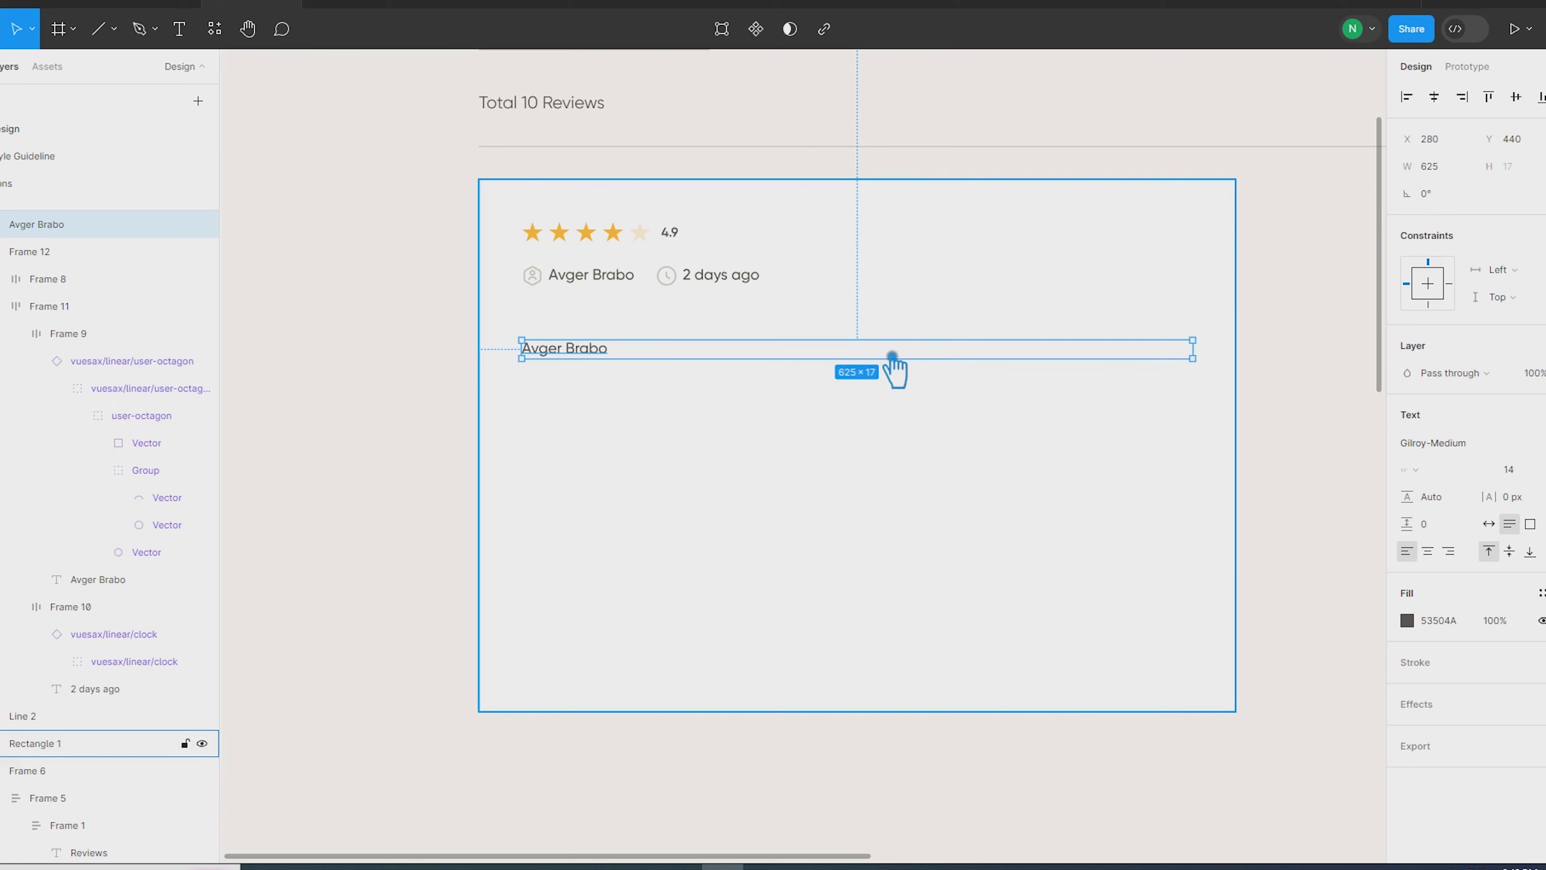
{"action": "left_click_drag", "start_coordinate": [892, 359], "coordinate": [903, 406]}
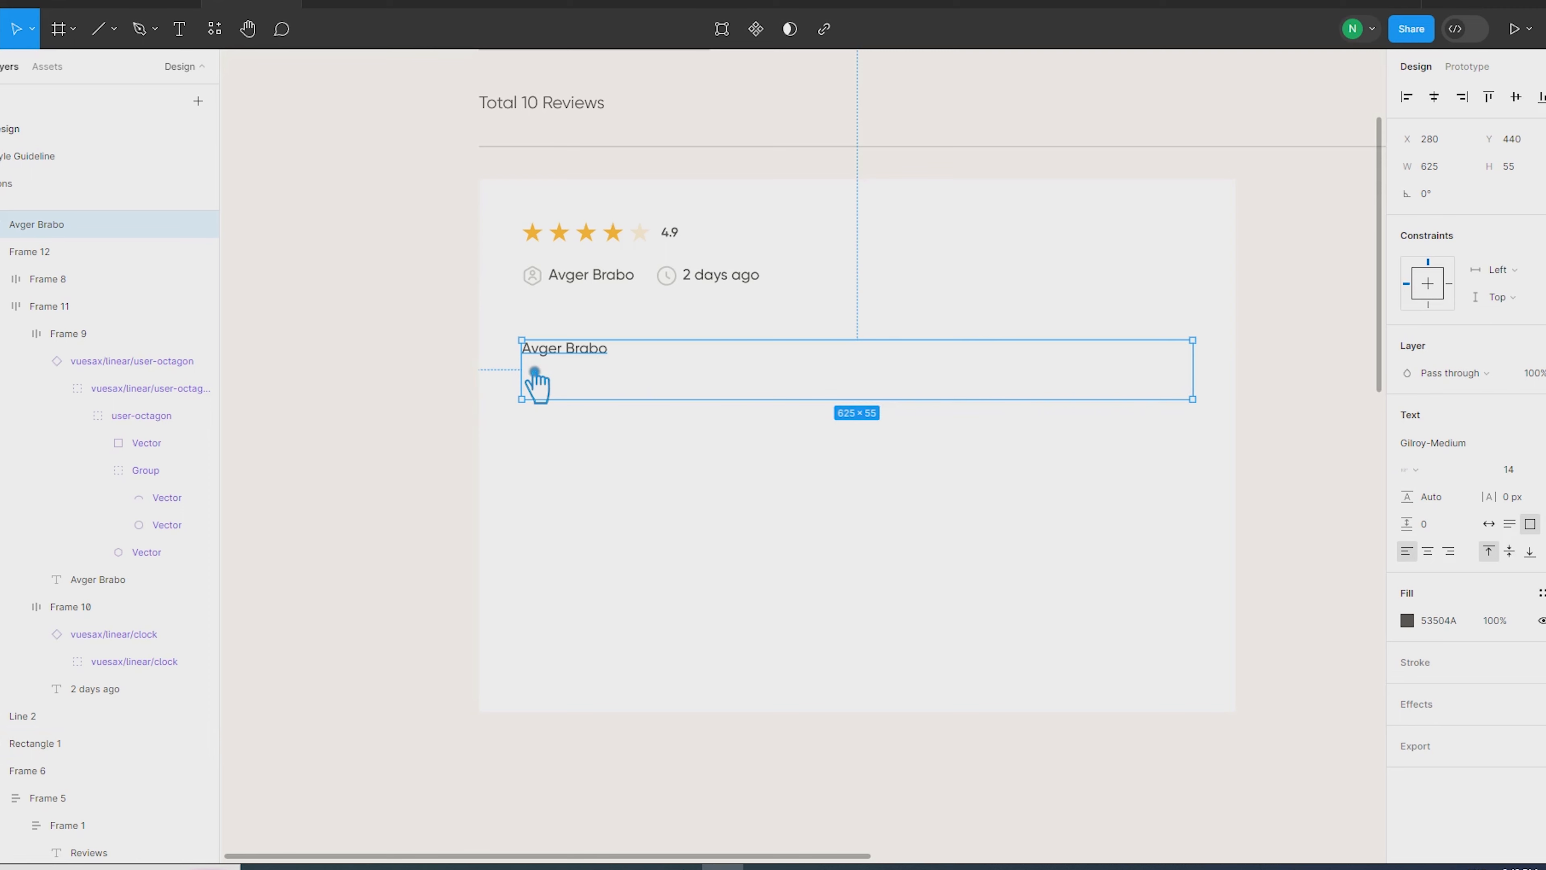
Run the Content Reel plugin on the copied text box and search its text content for "lorem"
{"action": "right_click", "coordinate": [576, 343]}
{"action": "mouse_move", "coordinate": [660, 706]}
{"action": "left_click", "coordinate": [858, 511]}
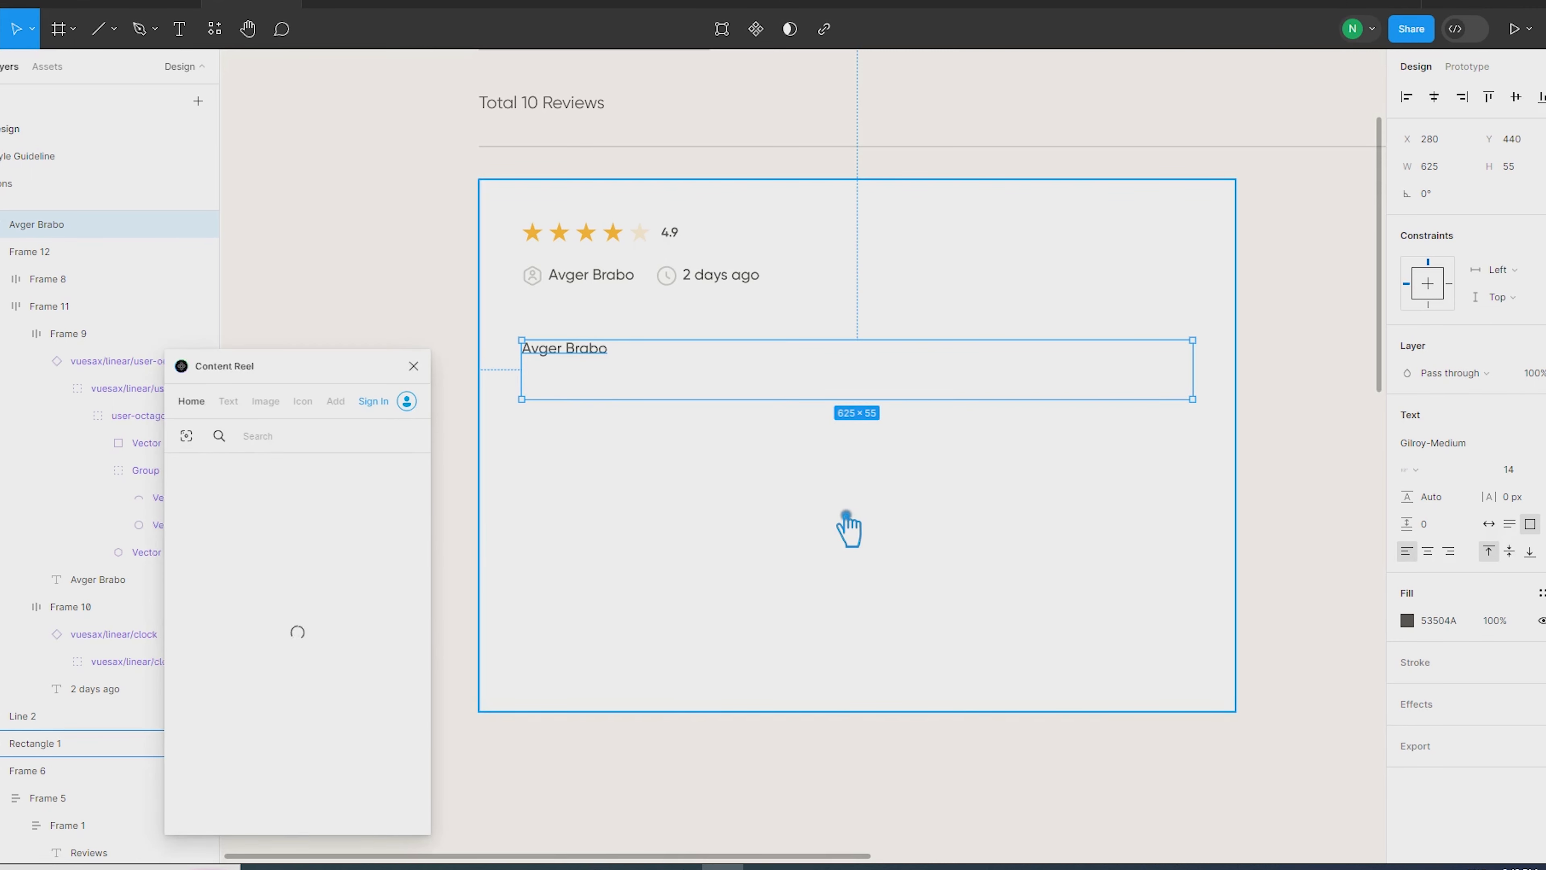
{"action": "left_click", "coordinate": [230, 401]}
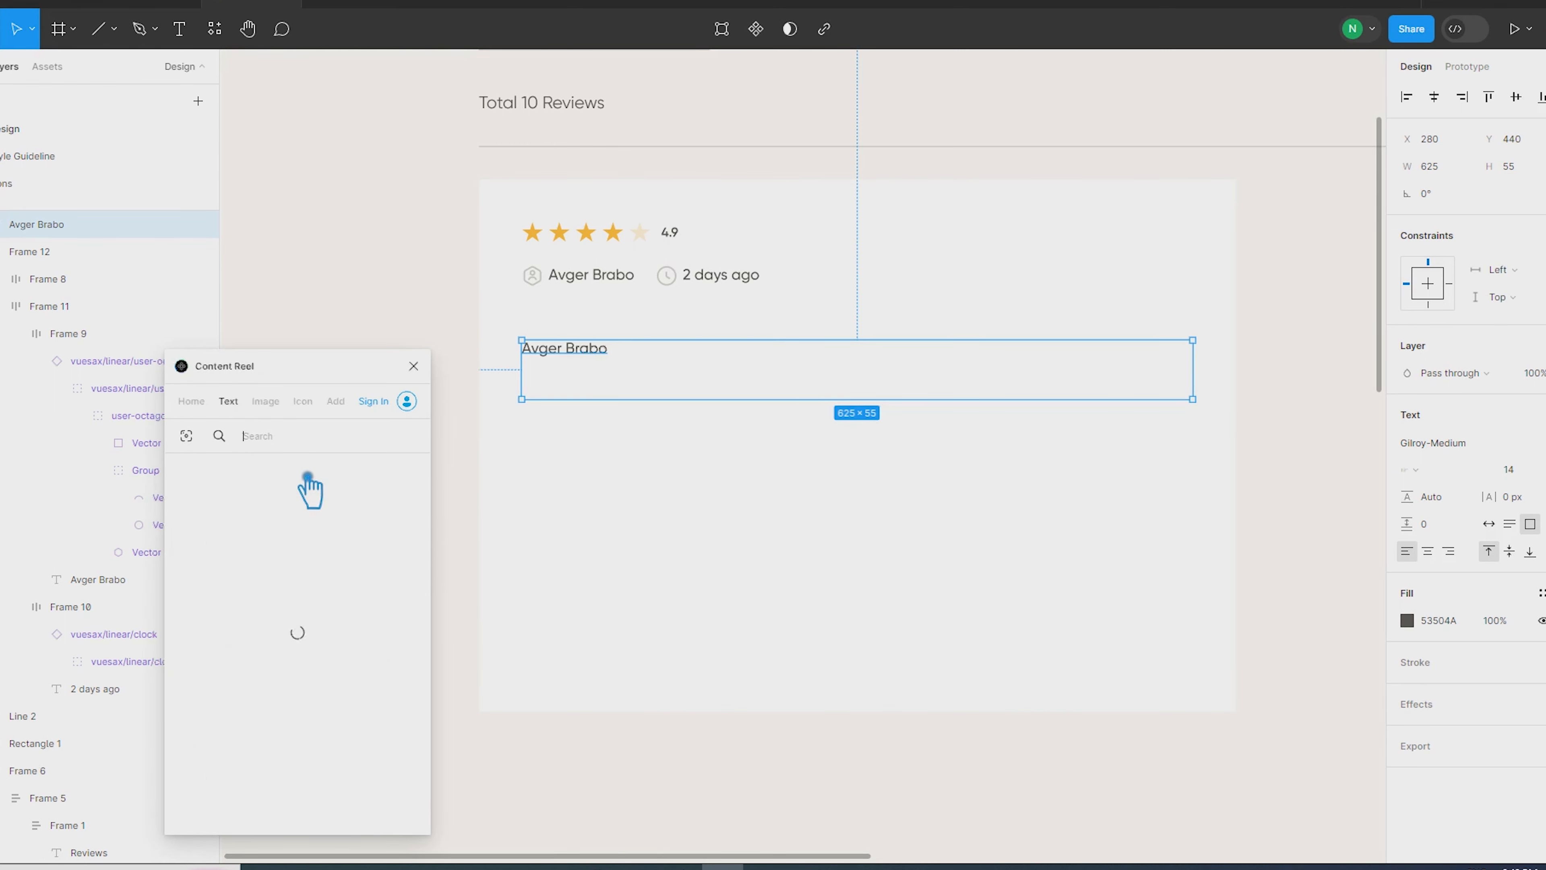
{"action": "type", "text": "lorem"}
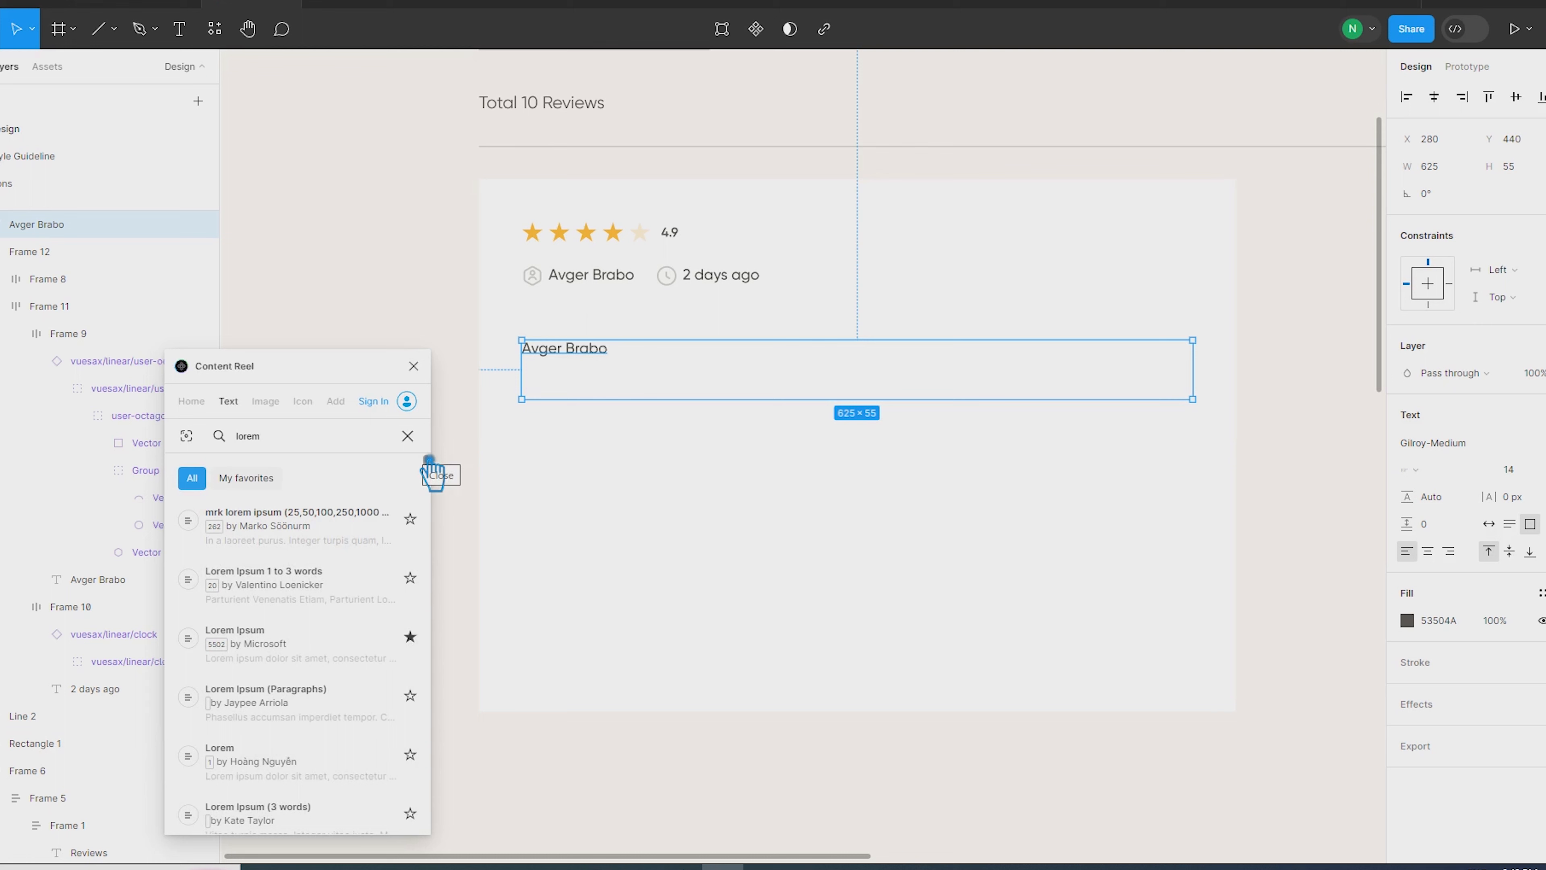
Fill the copied text box with the "Extra Long Lorem Ipsum" content as the review paragraph
{"action": "left_click_drag", "start_coordinate": [442, 476], "coordinate": [443, 848]}
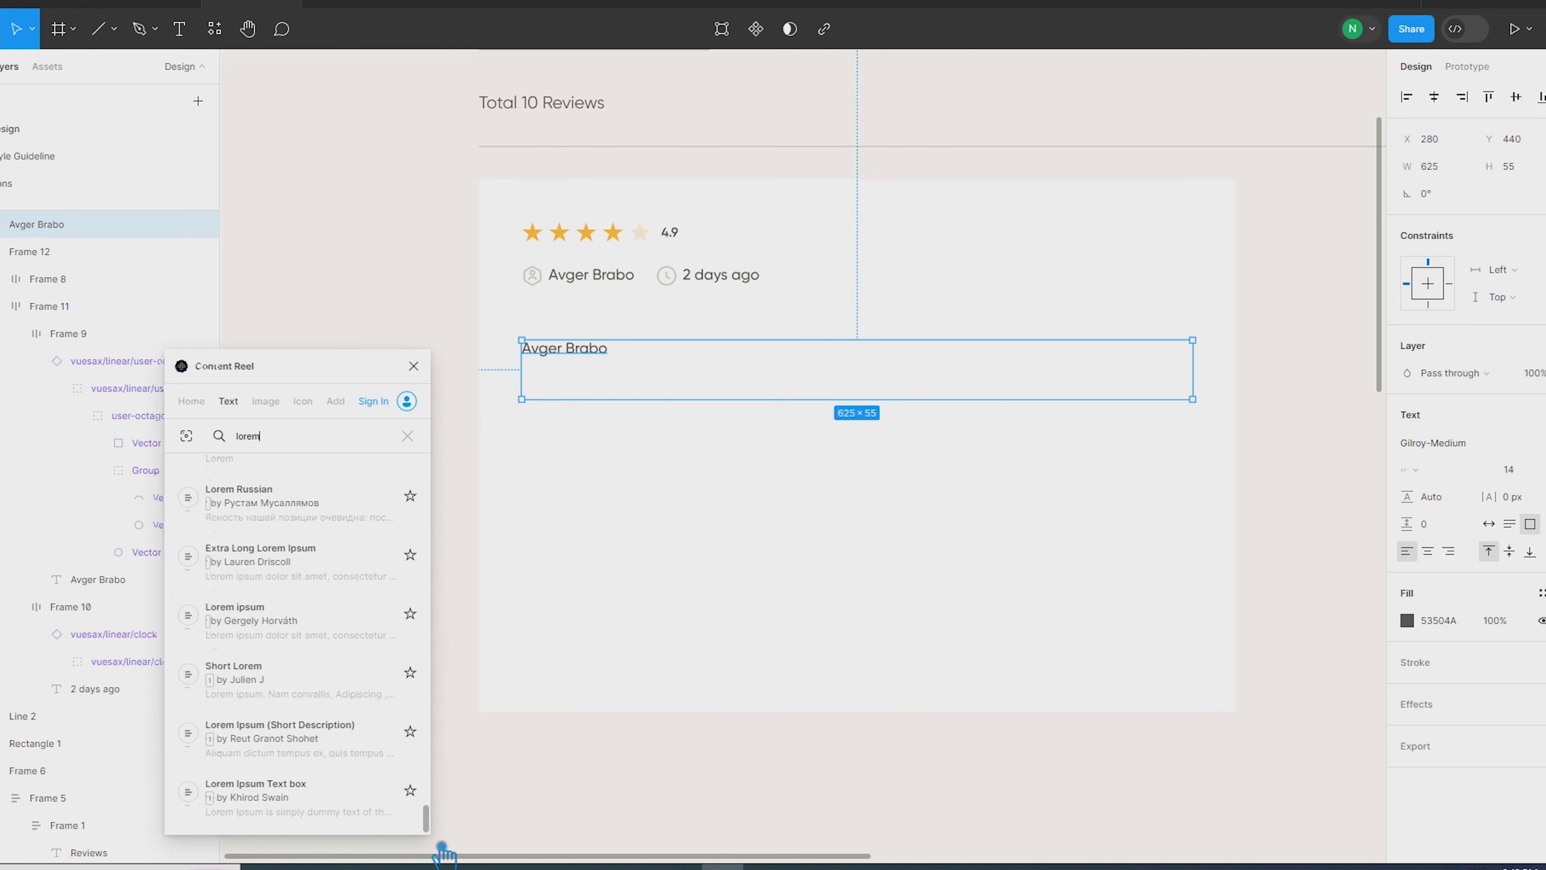
{"action": "scroll", "coordinate": [350, 827], "scroll_direction": "up", "scroll_amount": 10}
{"action": "left_click_drag", "start_coordinate": [429, 754], "coordinate": [446, 837]}
{"action": "left_click", "coordinate": [448, 844]}
{"action": "left_click", "coordinate": [569, 356]}
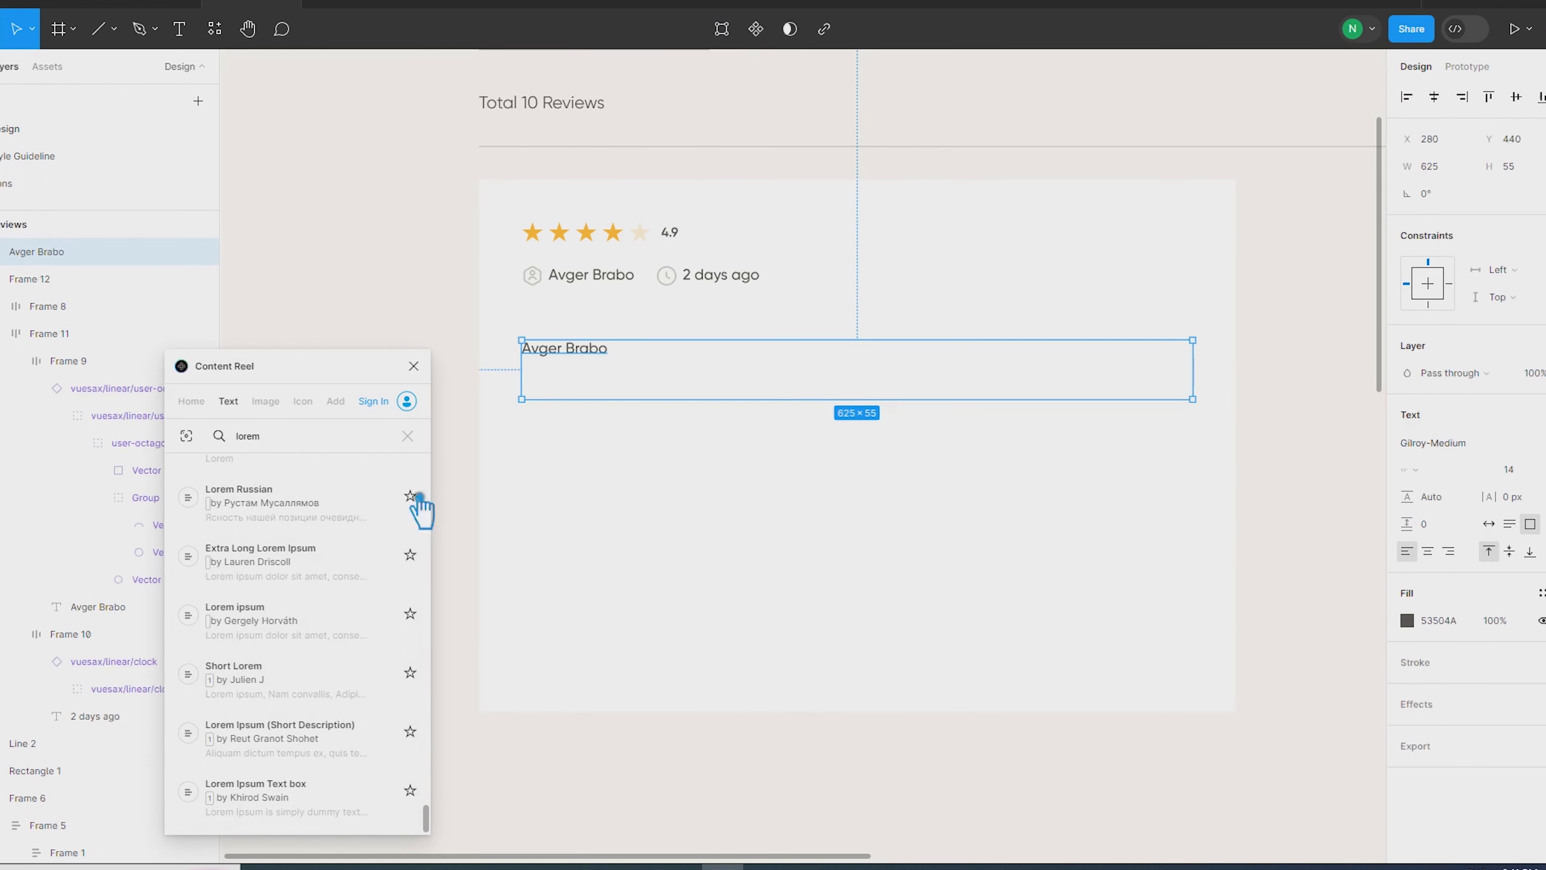
{"action": "left_click", "coordinate": [302, 563]}
Make the review paragraph's text box auto height and set its line height to 24
{"action": "left_click", "coordinate": [1461, 500]}
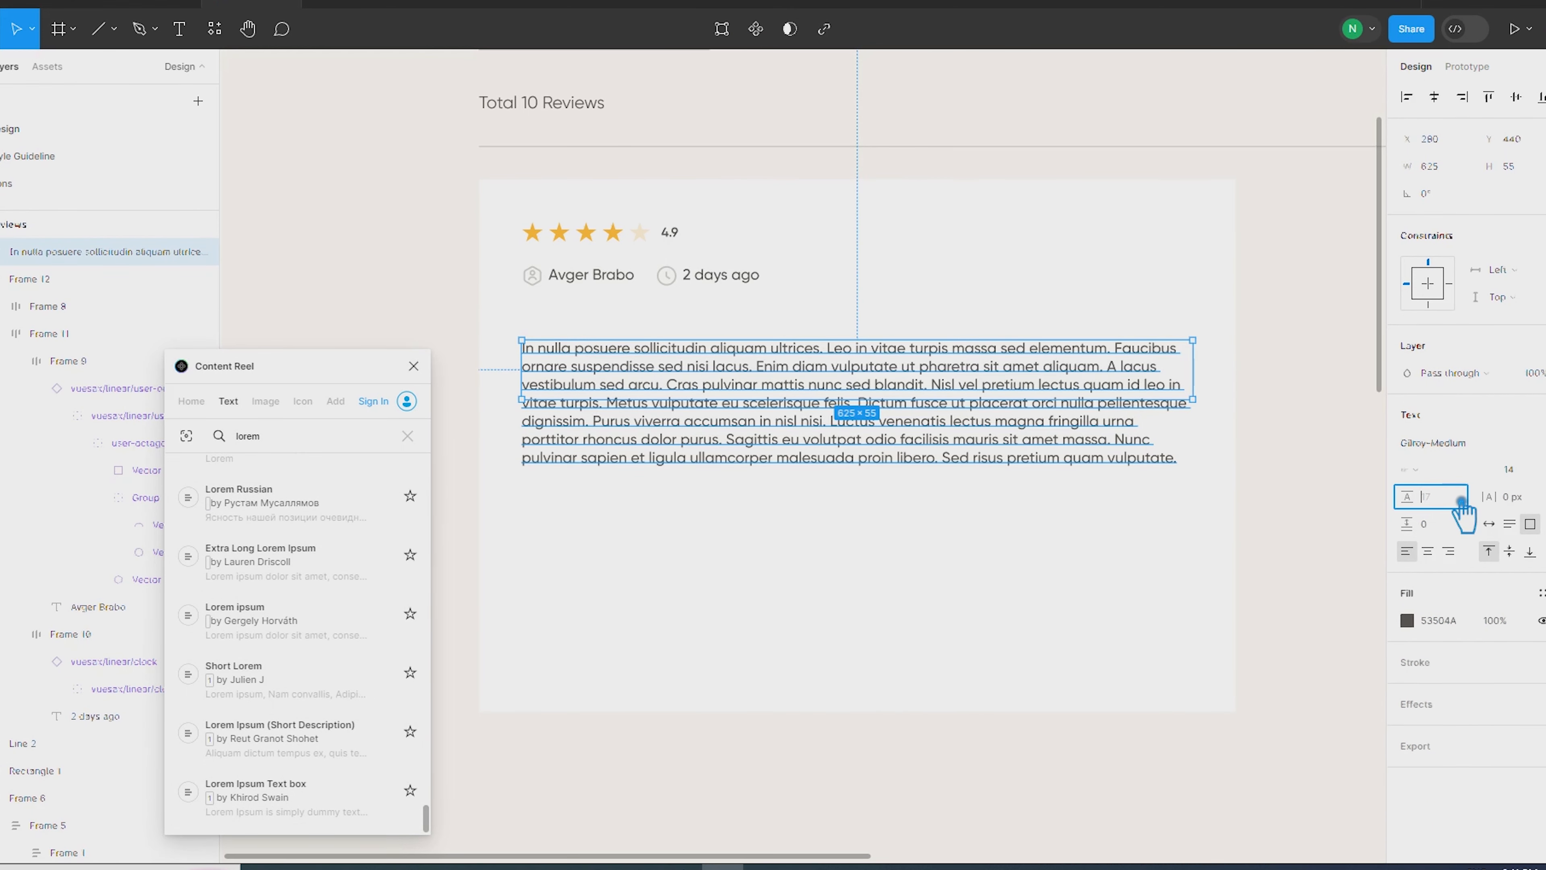
{"action": "key", "text": "Return"}
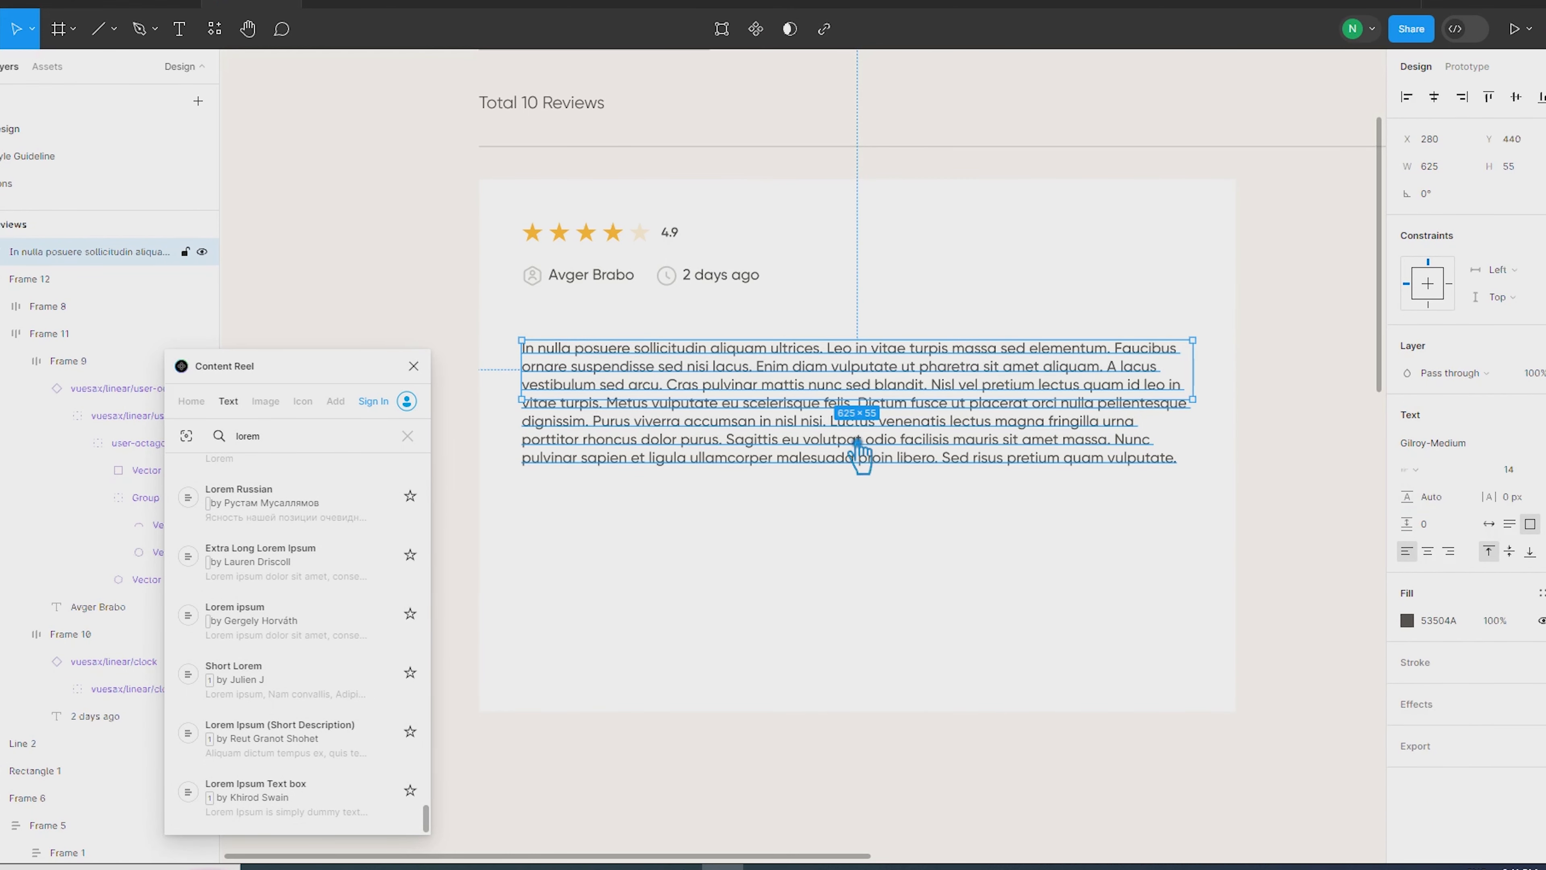
{"action": "left_click", "coordinate": [1509, 523]}
{"action": "left_click", "coordinate": [1463, 501]}
{"action": "type", "text": "24"}
{"action": "key", "text": "Return"}
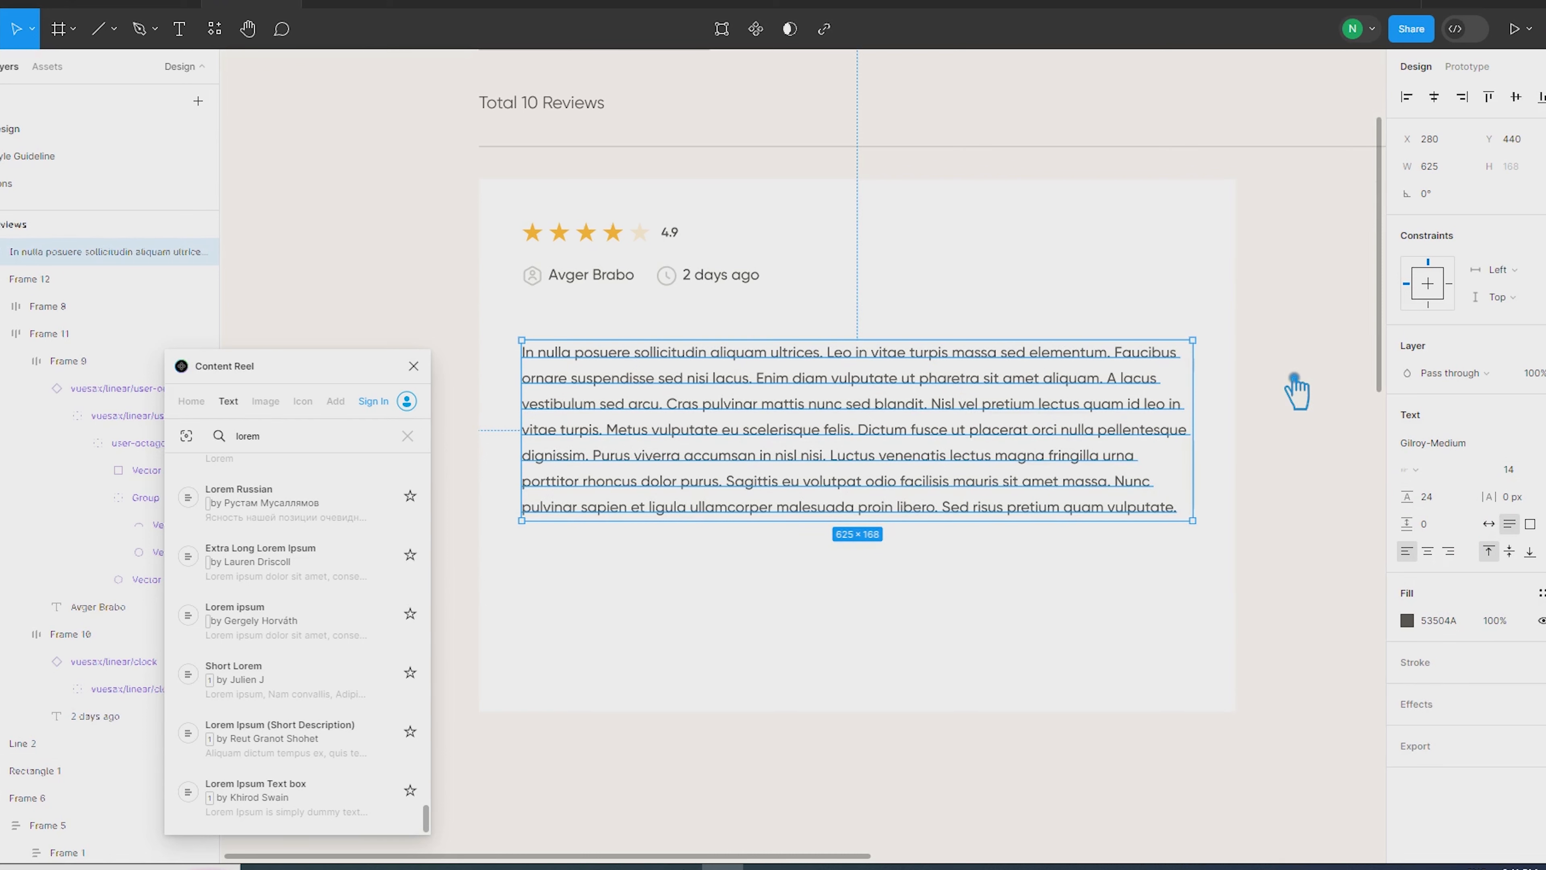
Shorten the review paragraph so that it ends with "Metus vulputate eu scelerisque felis..."
{"action": "double_click", "coordinate": [868, 440]}
{"action": "left_click", "coordinate": [868, 439]}
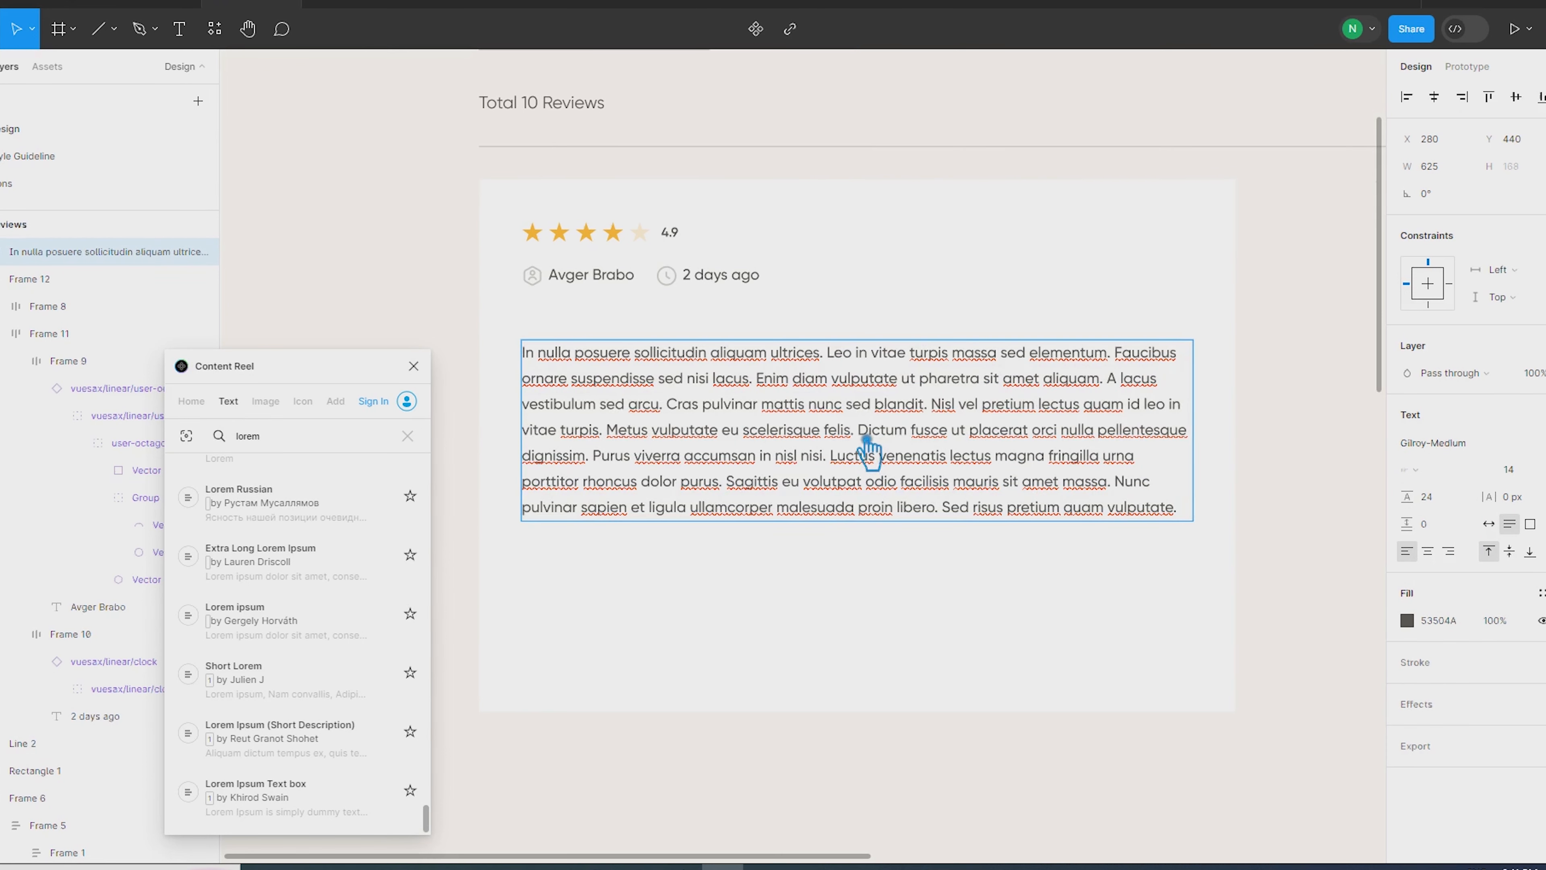
{"action": "left_click_drag", "start_coordinate": [865, 439], "coordinate": [1370, 666]}
{"action": "key", "text": "BackSpace"}
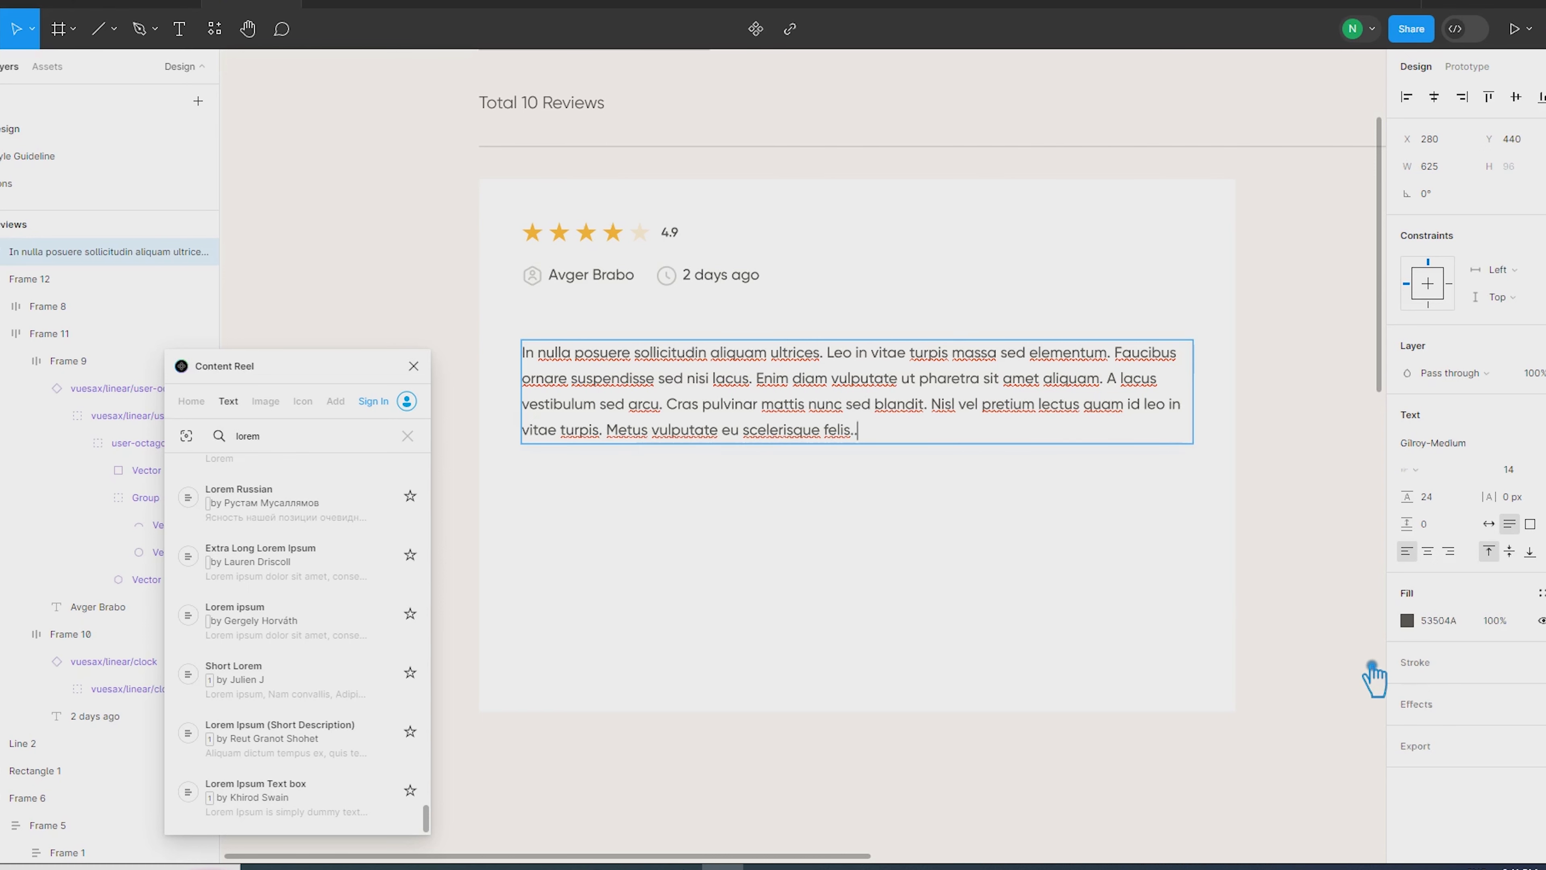
{"action": "key", "text": "Escape"}
Set the vertical spacing between the rating and reviewer block and the review paragraph to 30
{"action": "left_click", "coordinate": [407, 338]}
{"action": "left_click", "coordinate": [769, 369]}
{"action": "left_click", "coordinate": [639, 283], "text": "shift"}
{"action": "key", "text": "shift+a"}
{"action": "left_click", "coordinate": [1456, 310]}
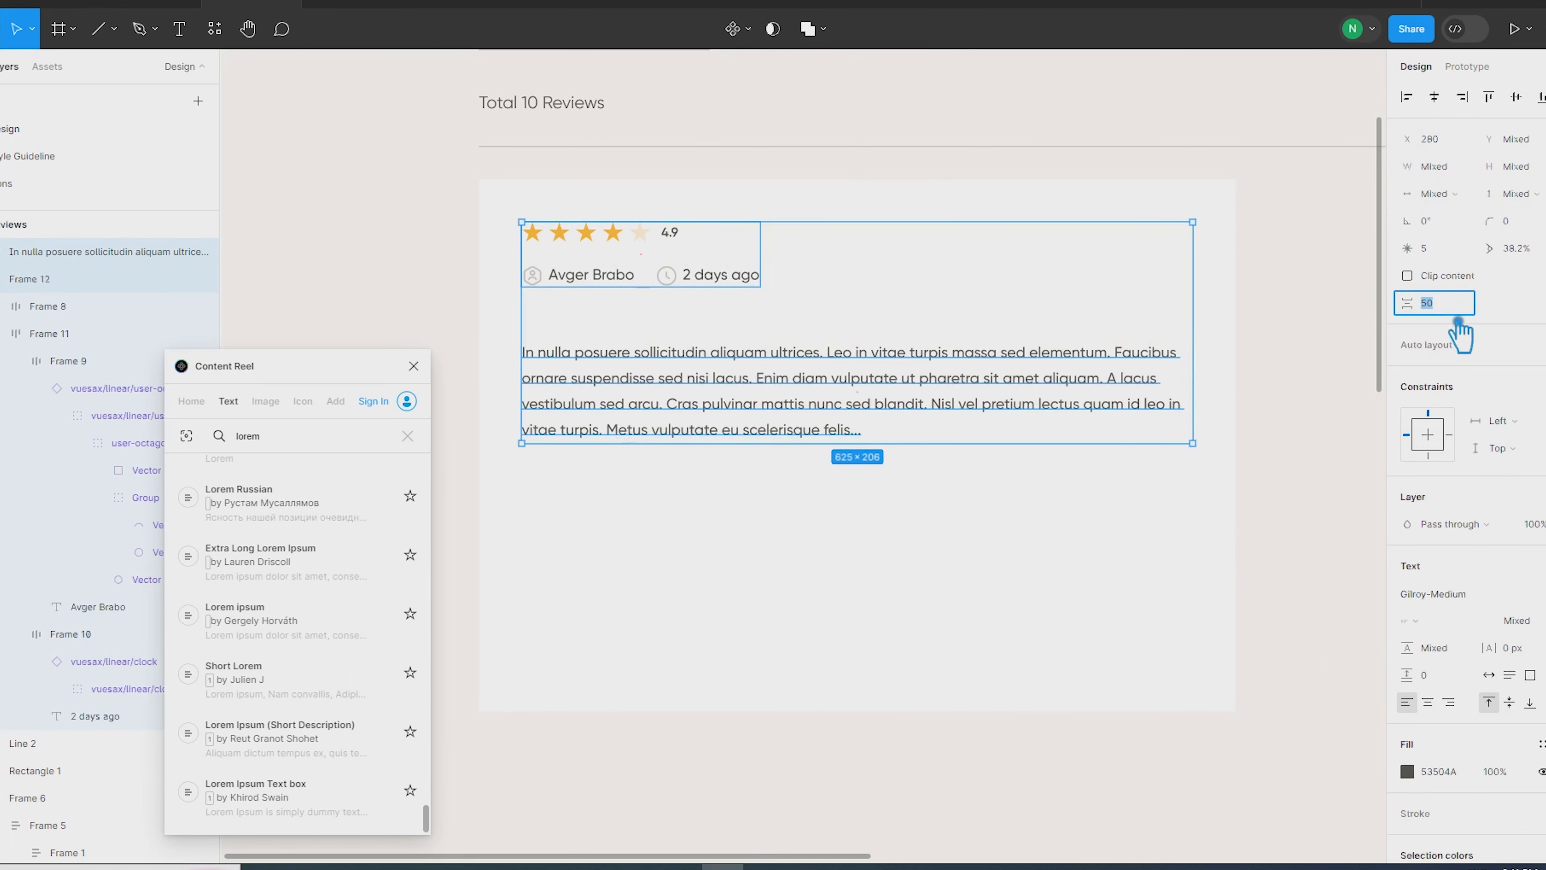
{"action": "key", "text": "Return"}
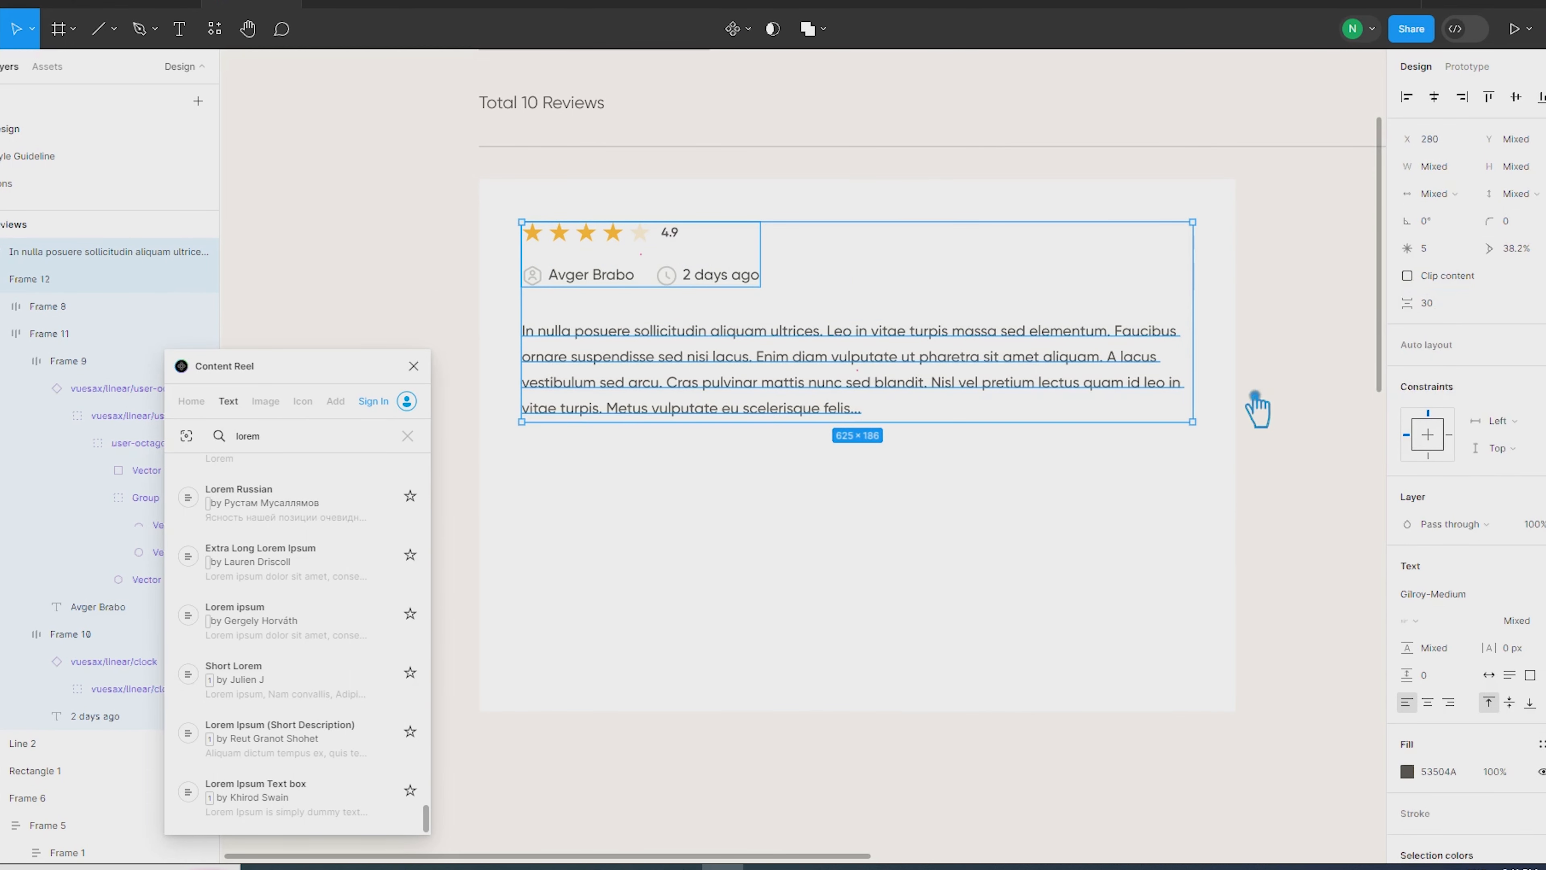
{"action": "left_click", "coordinate": [1280, 444]}
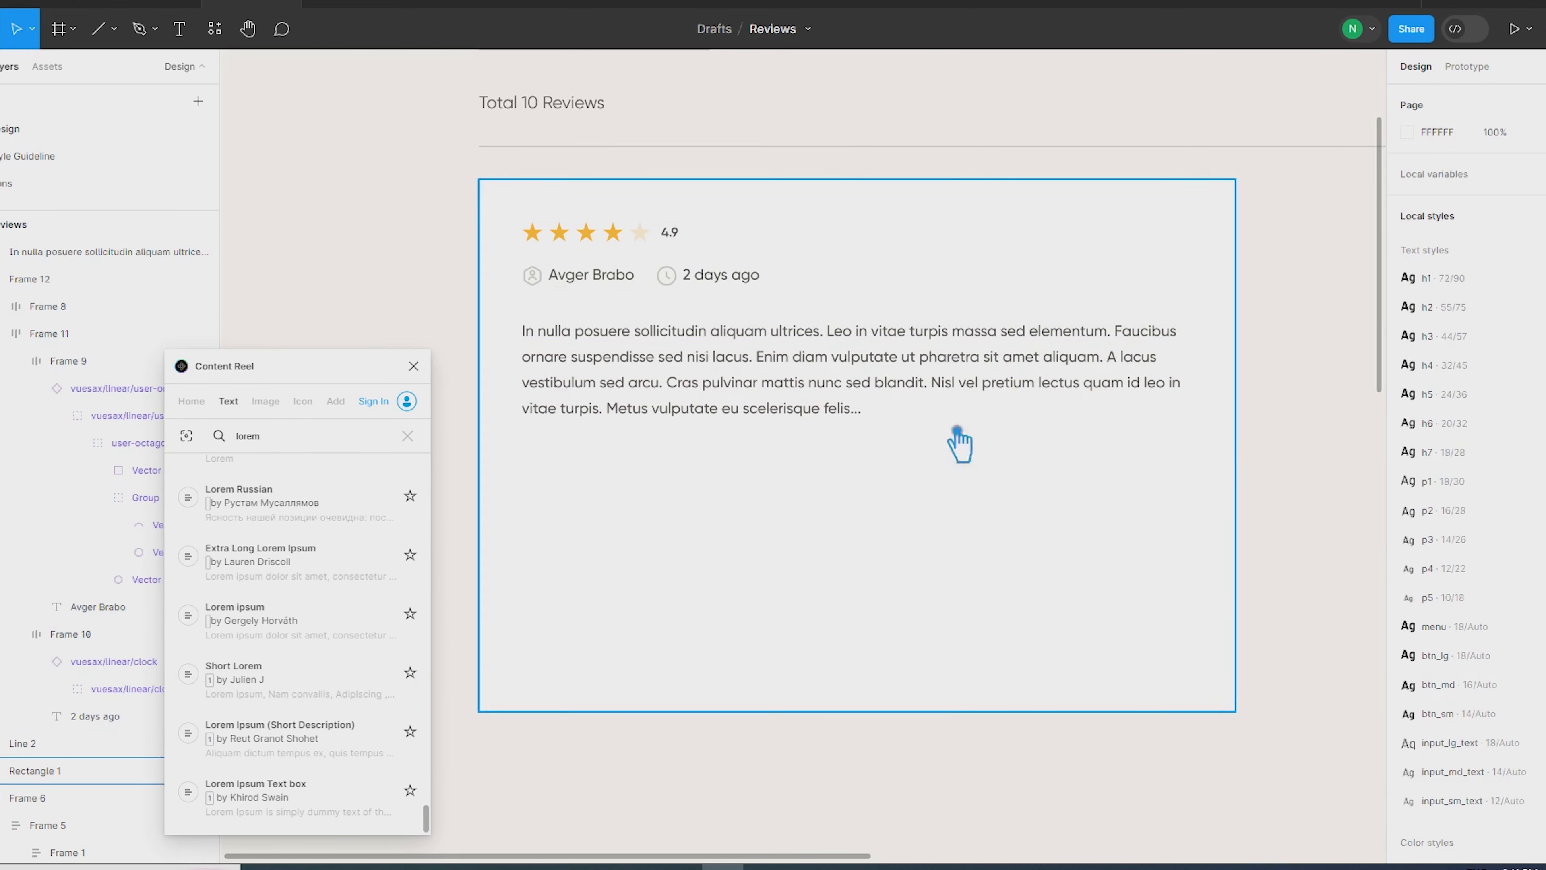
Change the font of the reviewer name and the "2 days ago" text to Gilroy-SemiBold
{"action": "left_click", "coordinate": [883, 396]}
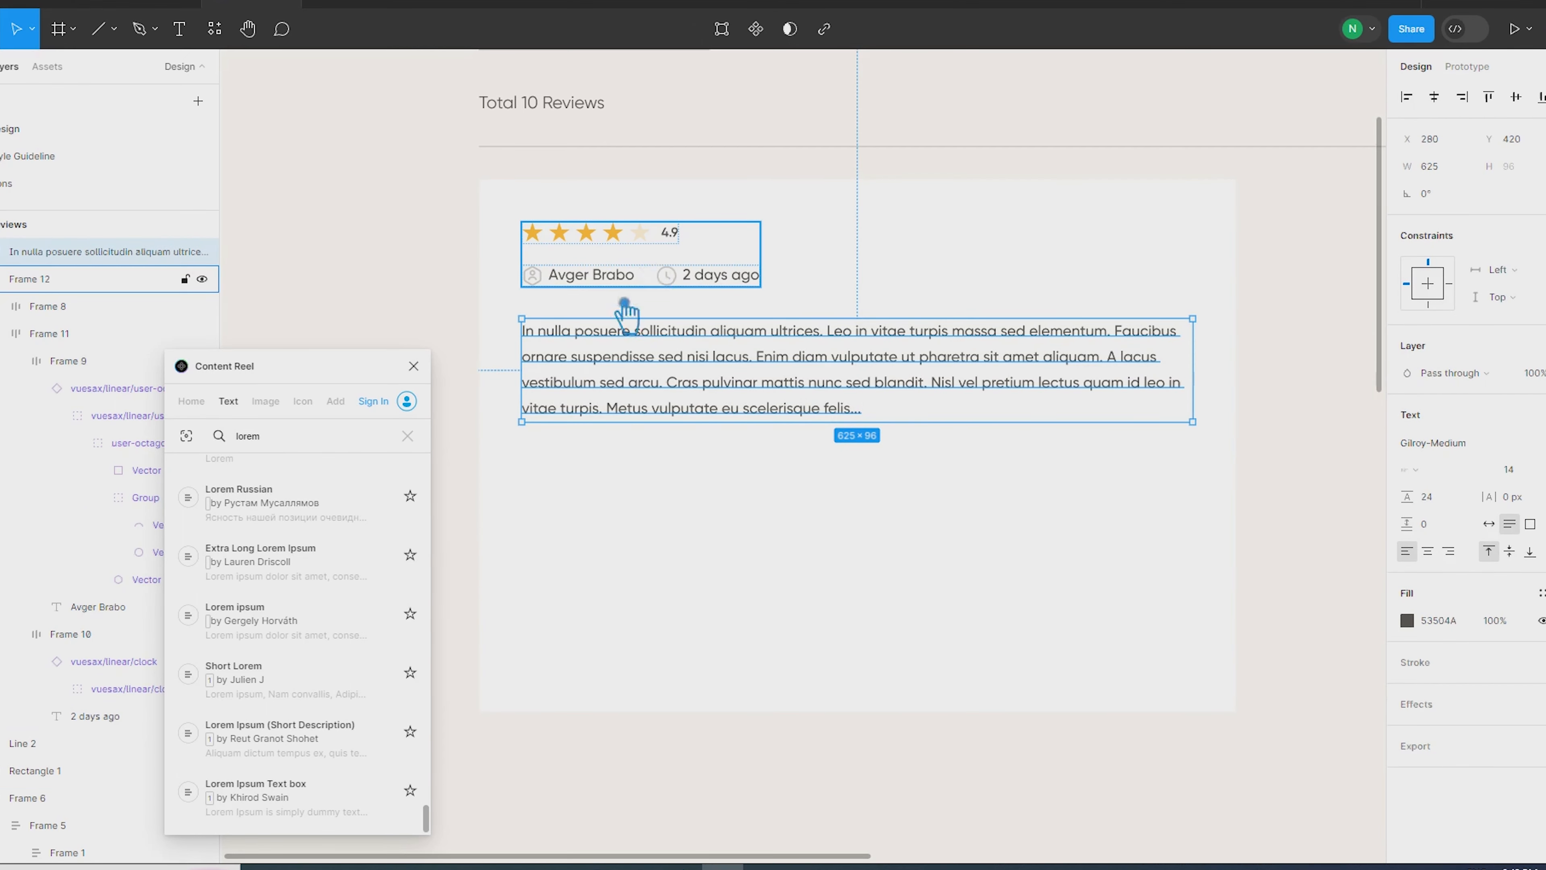
{"action": "left_click", "coordinate": [609, 275], "text": "ctrl"}
{"action": "left_click", "coordinate": [718, 275], "text": "shift"}
{"action": "left_click", "coordinate": [1457, 402]}
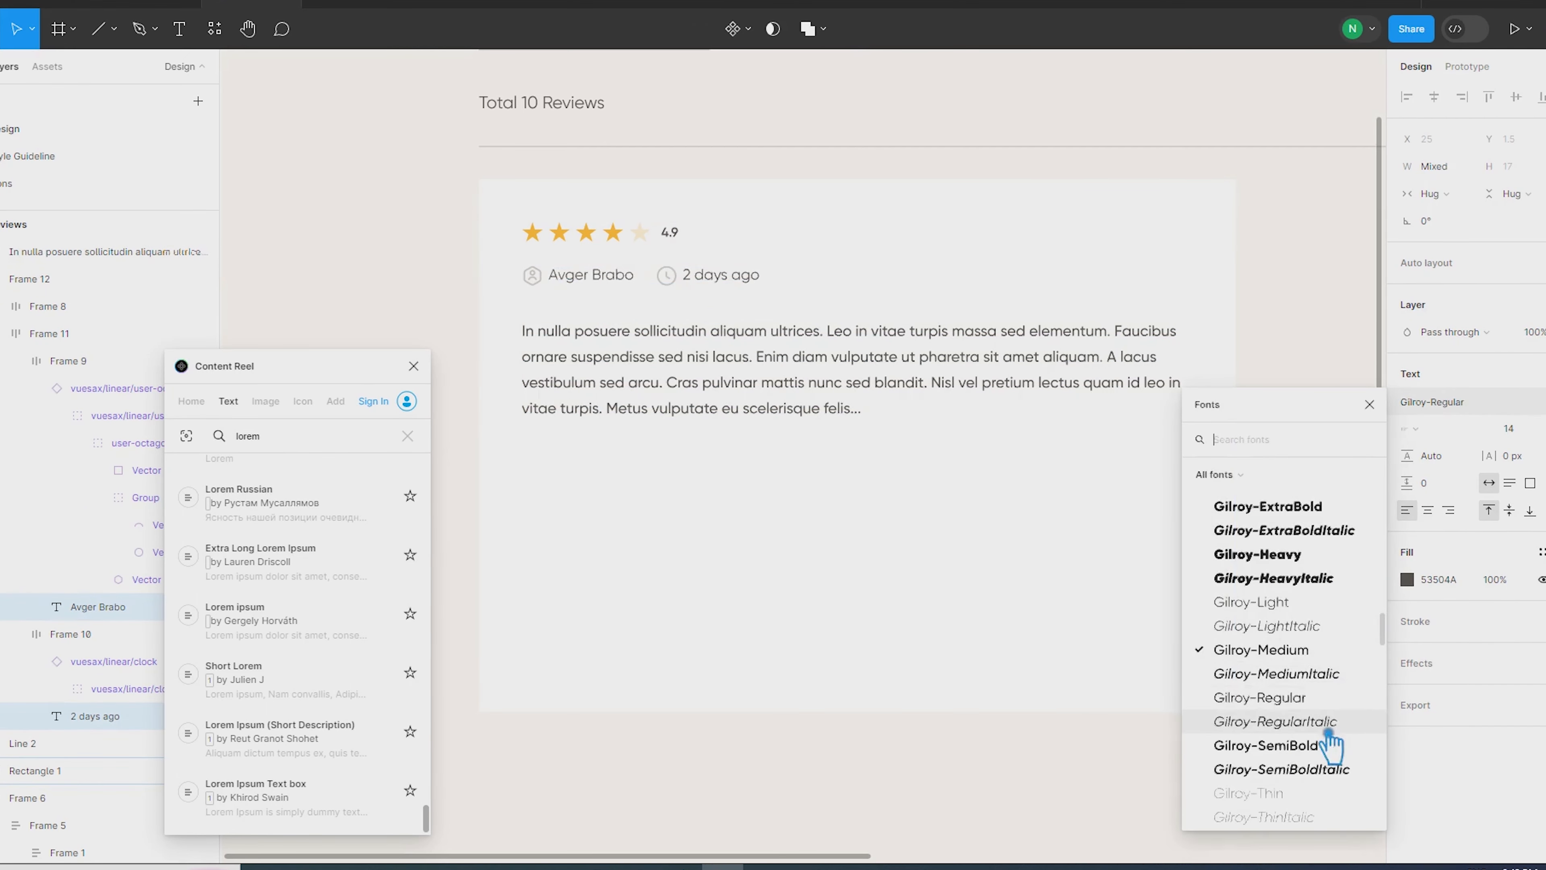
{"action": "left_click", "coordinate": [1298, 747]}
{"action": "left_click", "coordinate": [394, 189]}
Change the font of the review paragraph to Gilroy-Regular
{"action": "left_click", "coordinate": [773, 380]}
{"action": "left_click", "coordinate": [1447, 452]}
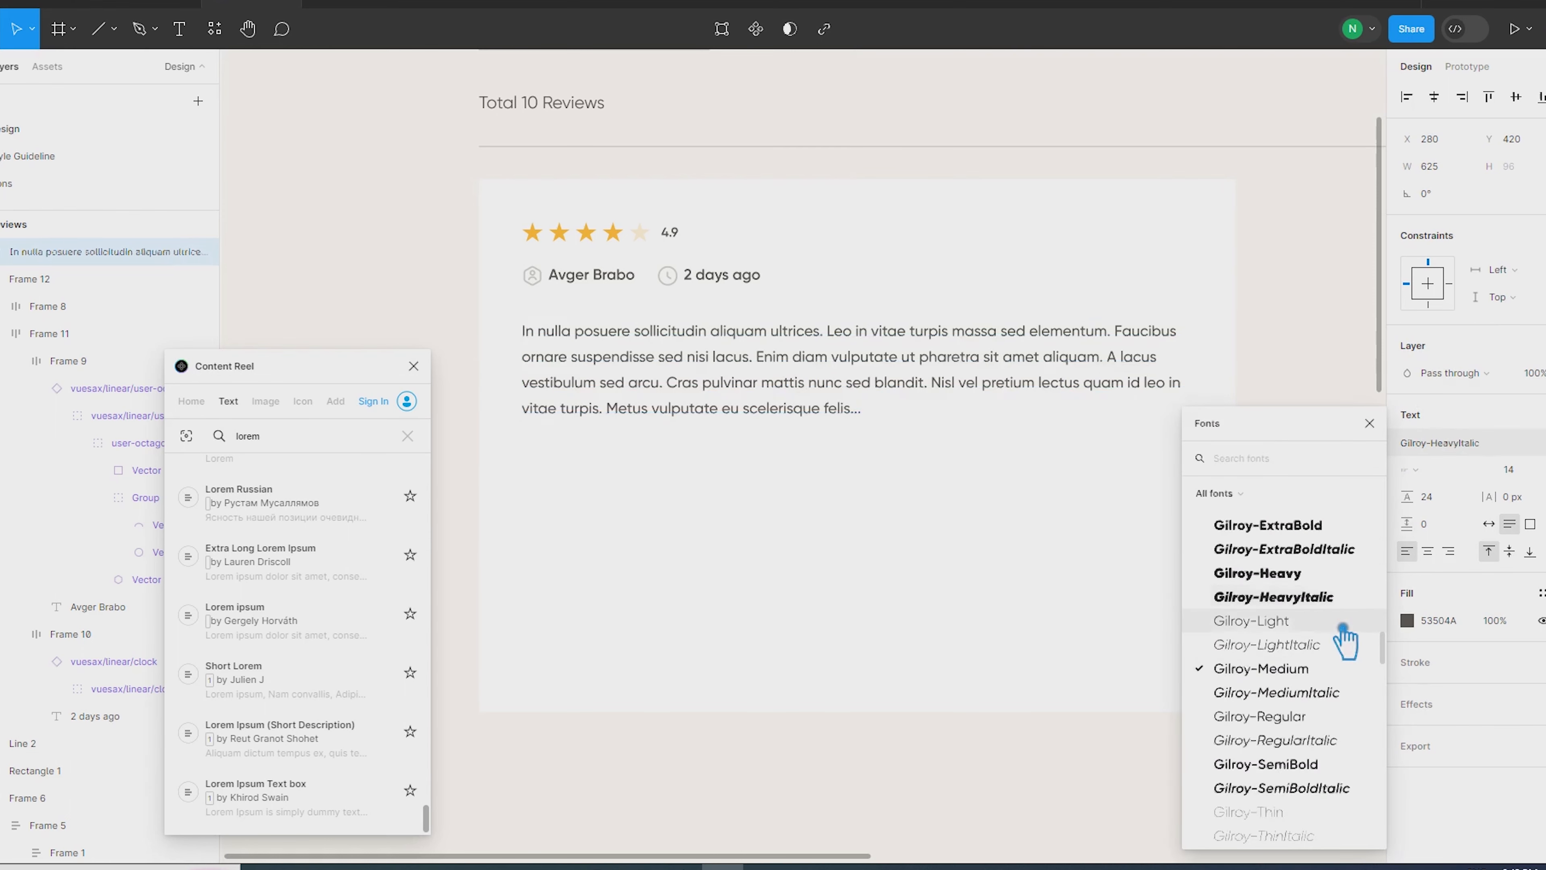
{"action": "left_click", "coordinate": [1315, 735]}
{"action": "left_click", "coordinate": [407, 227]}
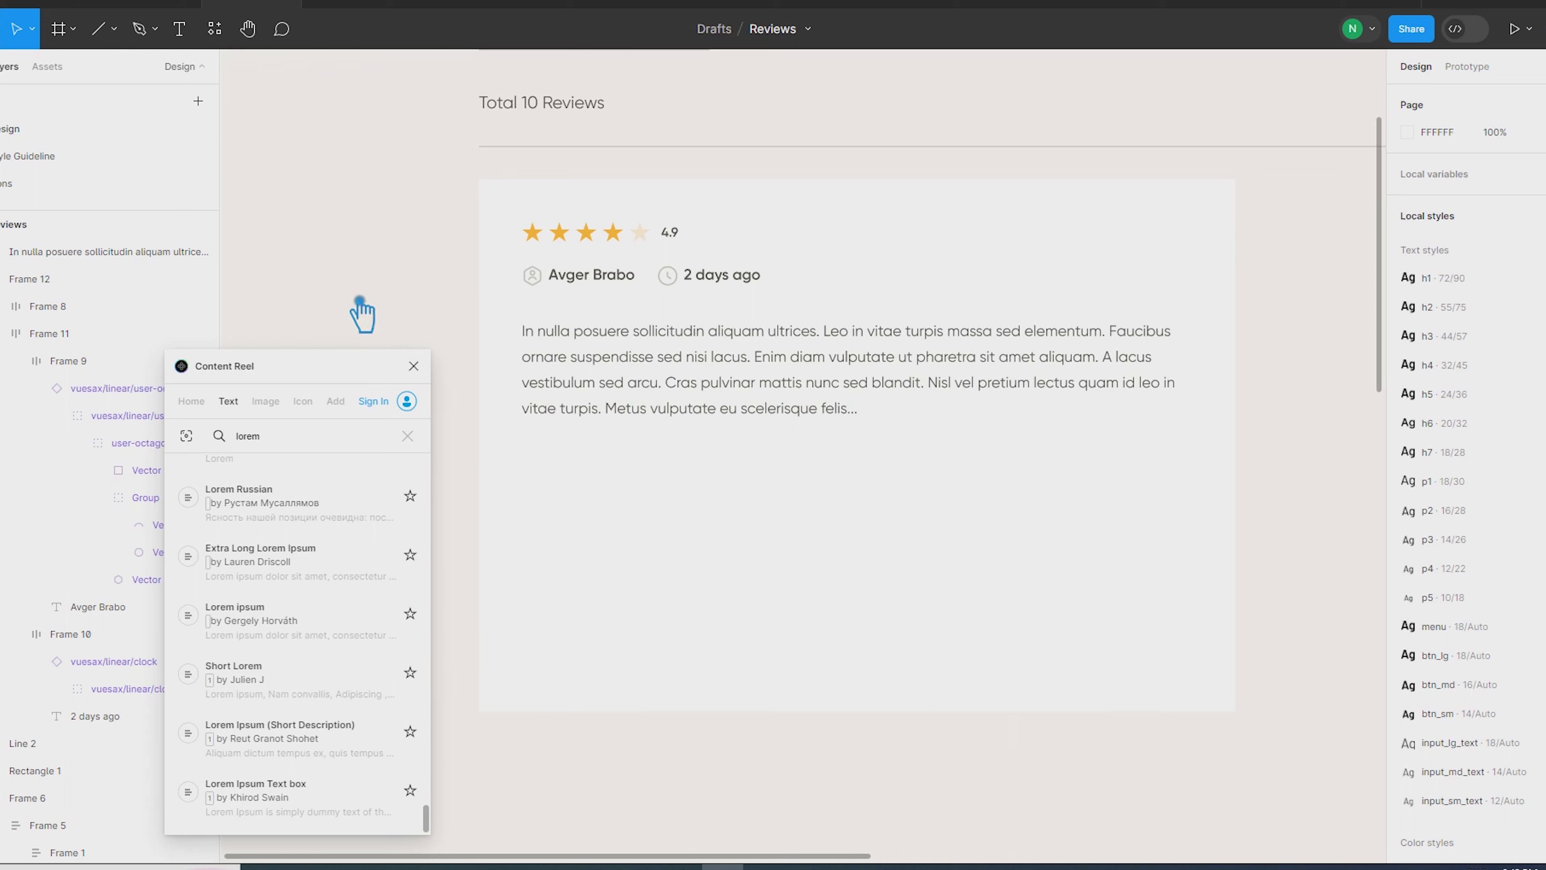
Turn on text truncation for the review paragraph with a maximum of 4 lines
{"action": "left_click", "coordinate": [776, 393]}
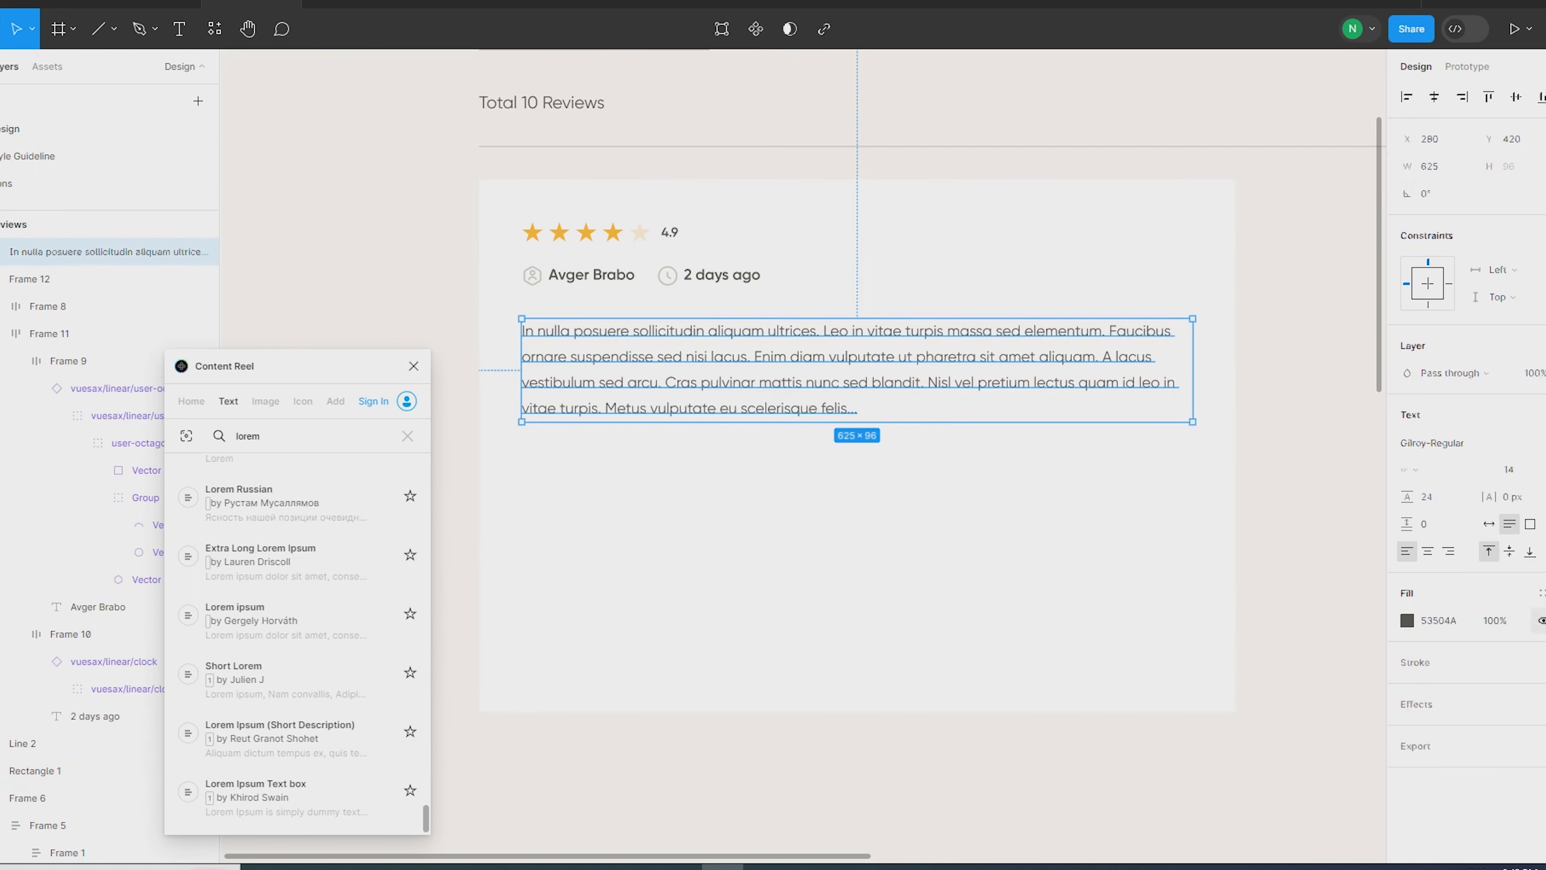
{"action": "left_click", "coordinate": [1545, 551]}
{"action": "left_click", "coordinate": [1376, 799]}
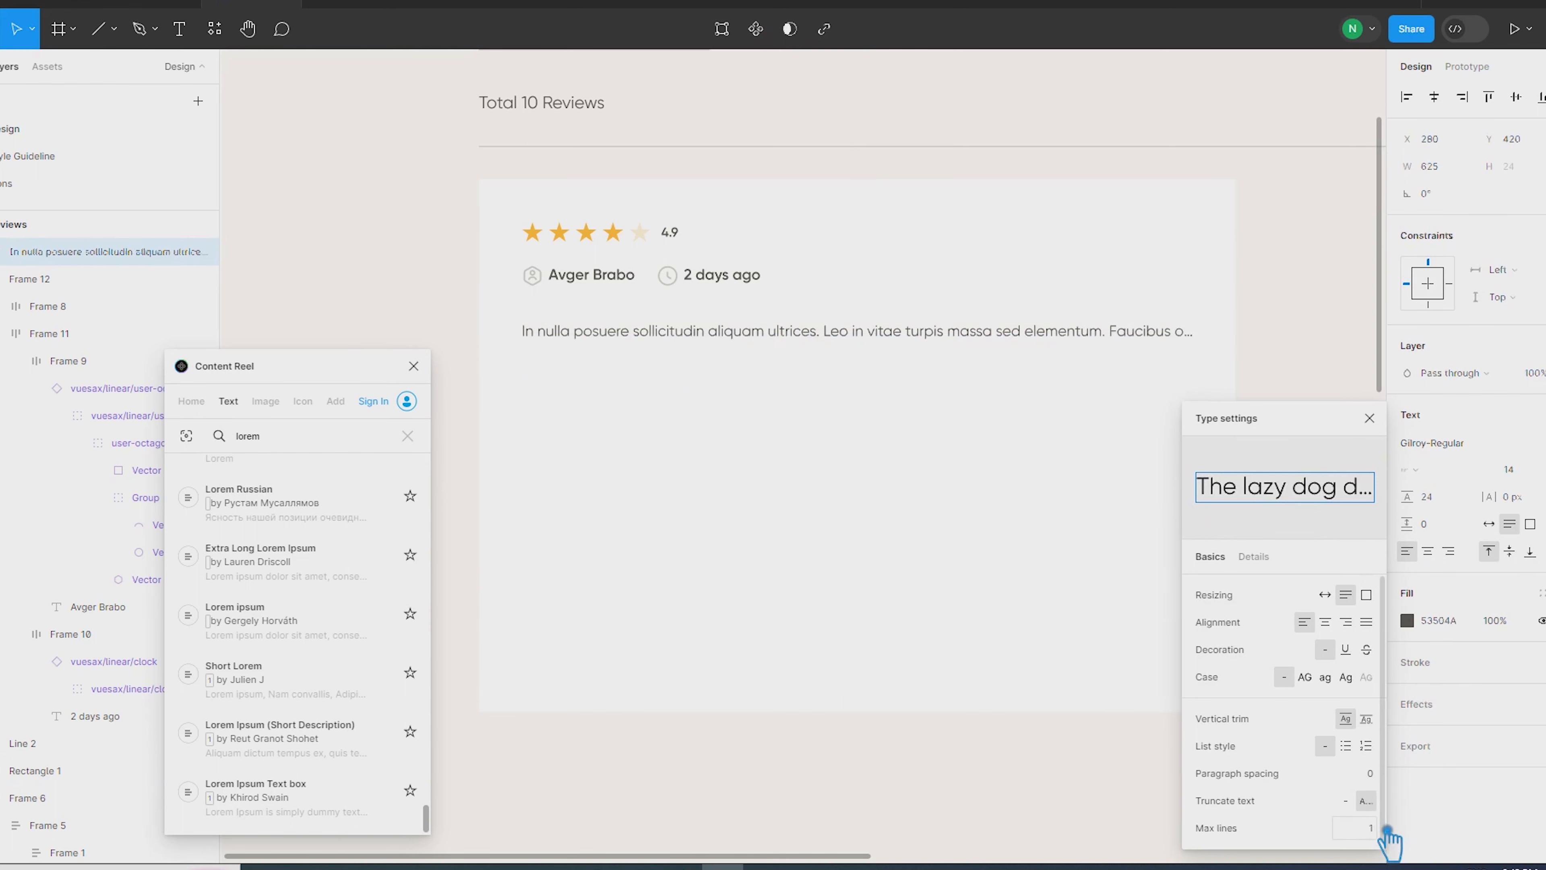
{"action": "left_click", "coordinate": [1374, 829]}
{"action": "key", "text": "Up"}
{"action": "key", "text": "Up"}
{"action": "key", "text": "Up"}
{"action": "left_click", "coordinate": [352, 286]}
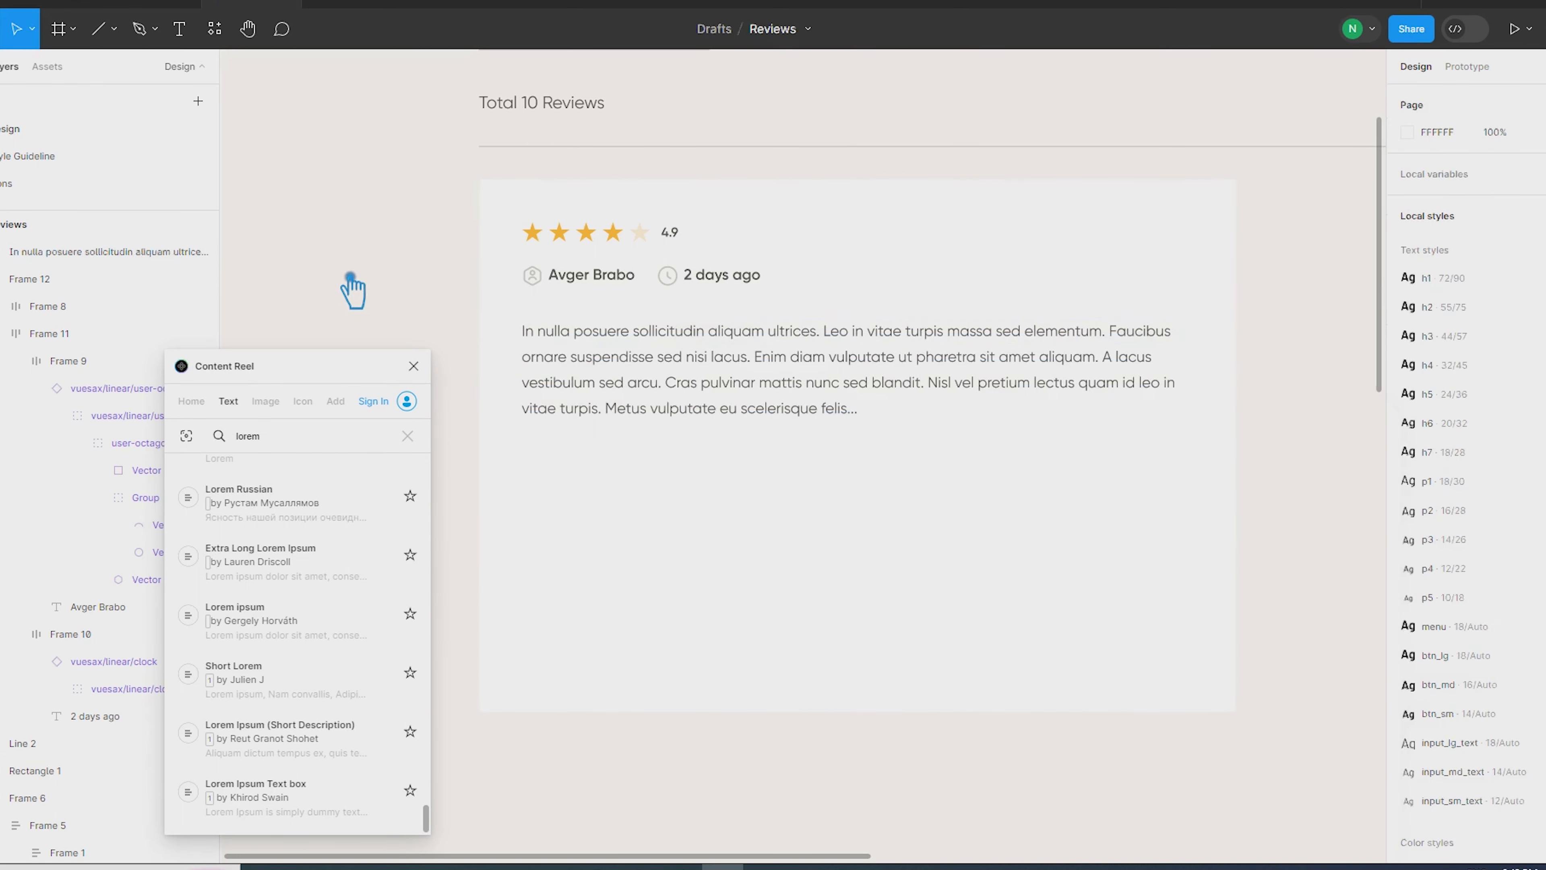
Combine the review paragraph and the rating and reviewer block into one auto layout frame
{"action": "left_click", "coordinate": [615, 337]}
{"action": "left_click", "coordinate": [619, 277], "text": "shift"}
{"action": "key", "text": "shift+a"}
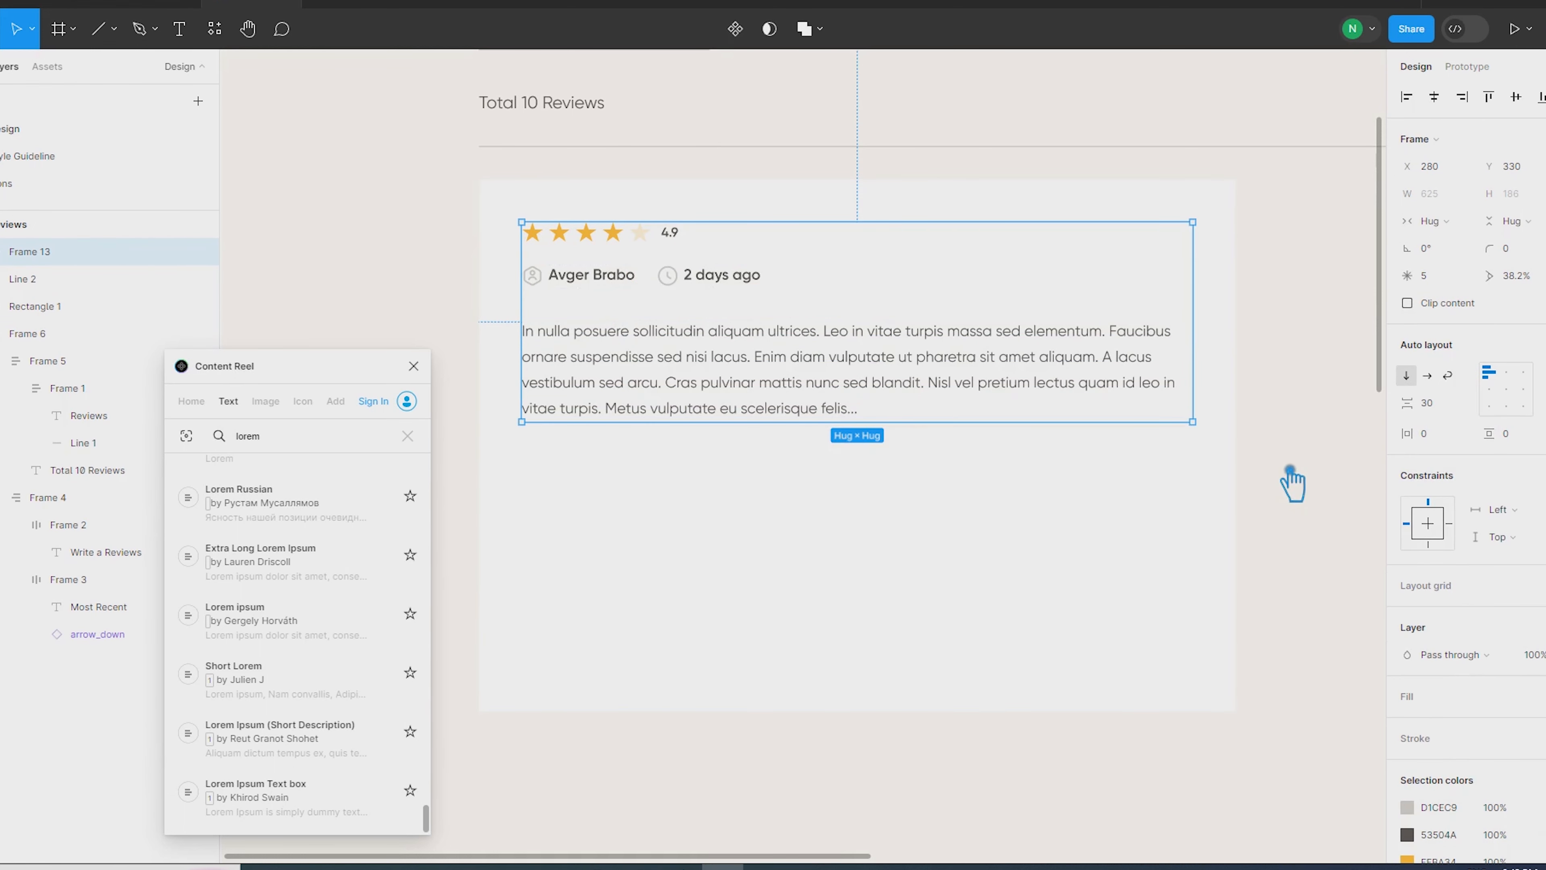
{"action": "left_click", "coordinate": [1291, 484]}
Draw a 108 × 108 square below the review paragraph, with the rulers and layout grid shown
{"action": "left_click", "coordinate": [114, 29]}
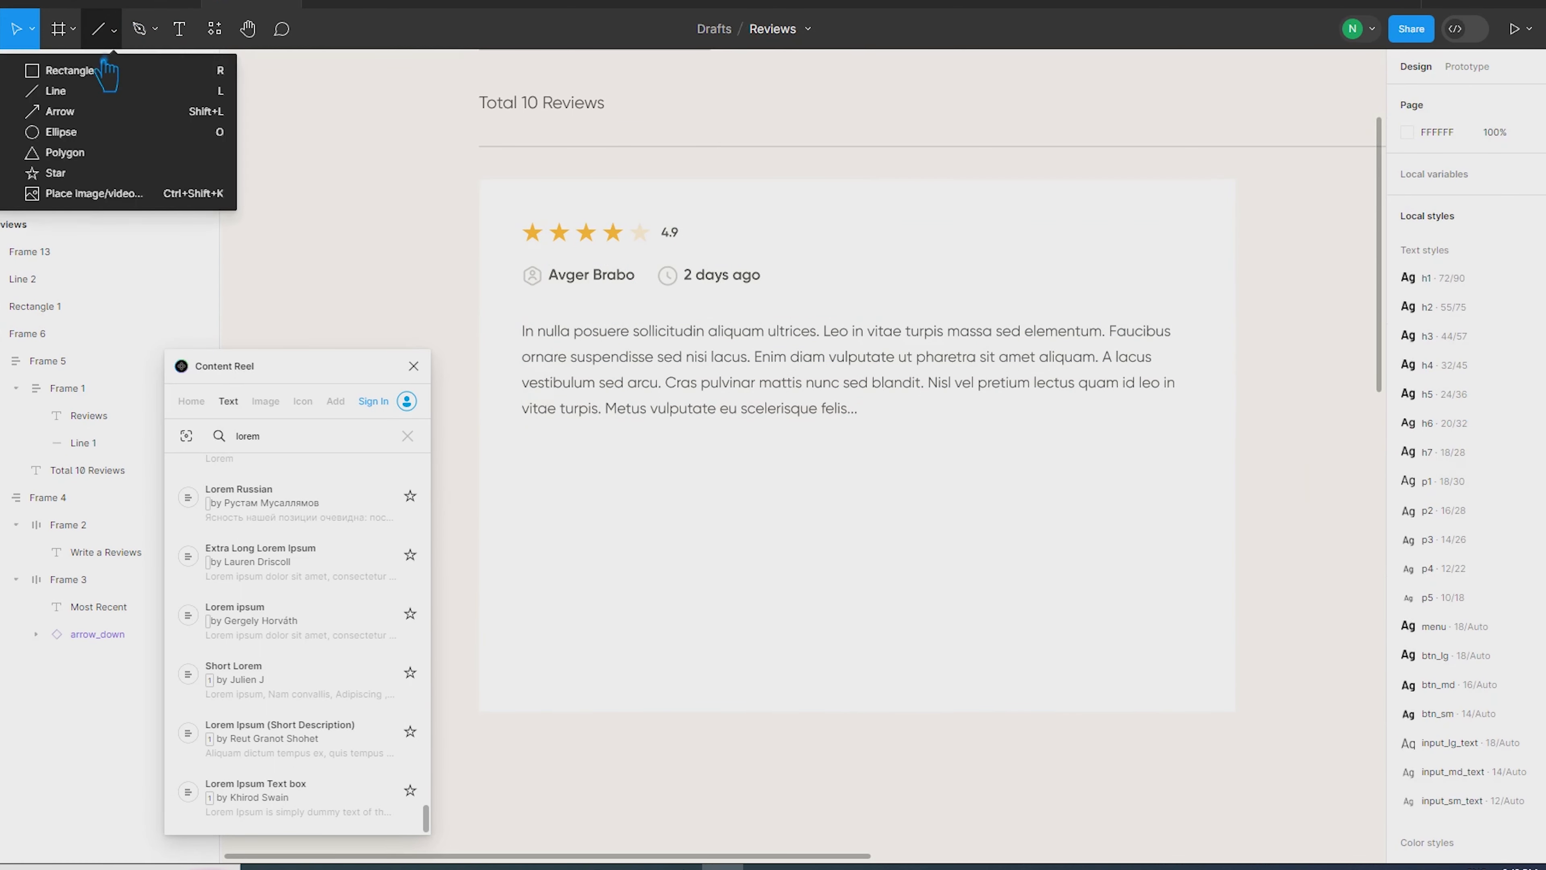
{"action": "left_click", "coordinate": [111, 67]}
{"action": "key", "text": "shift+r"}
{"action": "mouse_move", "coordinate": [539, 451]}
{"action": "left_mouse_down"}
{"action": "mouse_move", "coordinate": [637, 528]}
{"action": "mouse_move", "coordinate": [667, 527]}
{"action": "mouse_move", "coordinate": [655, 545]}
{"action": "left_mouse_up"}
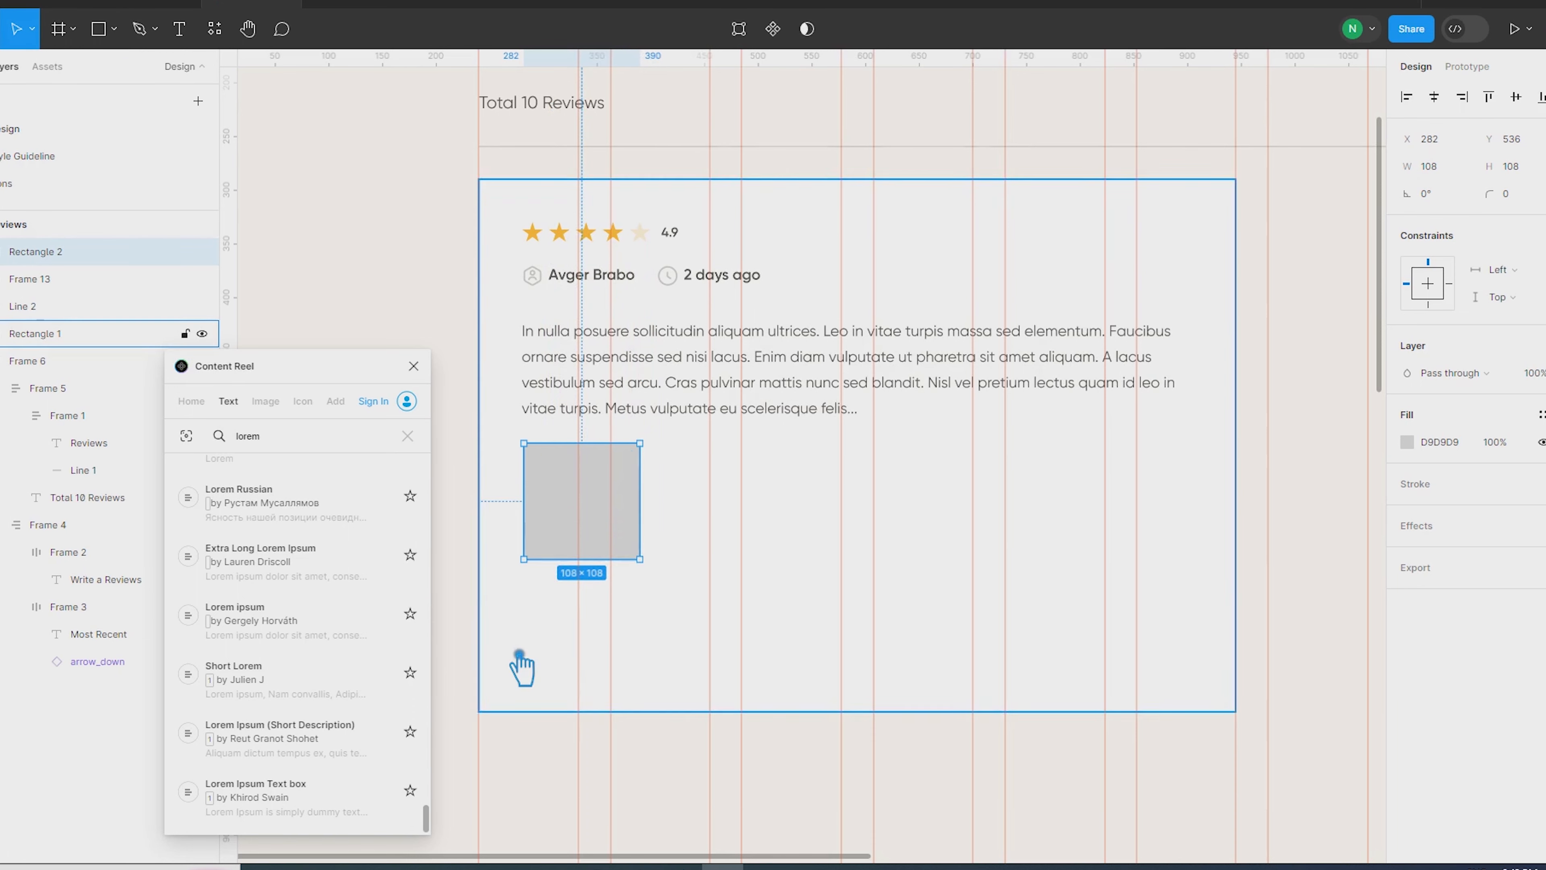
Duplicate the square sideways into a row of five squares with 30 px gaps
{"action": "left_click_drag", "start_coordinate": [552, 539], "coordinate": [700, 536]}
{"action": "key", "text": "ctrl+d"}
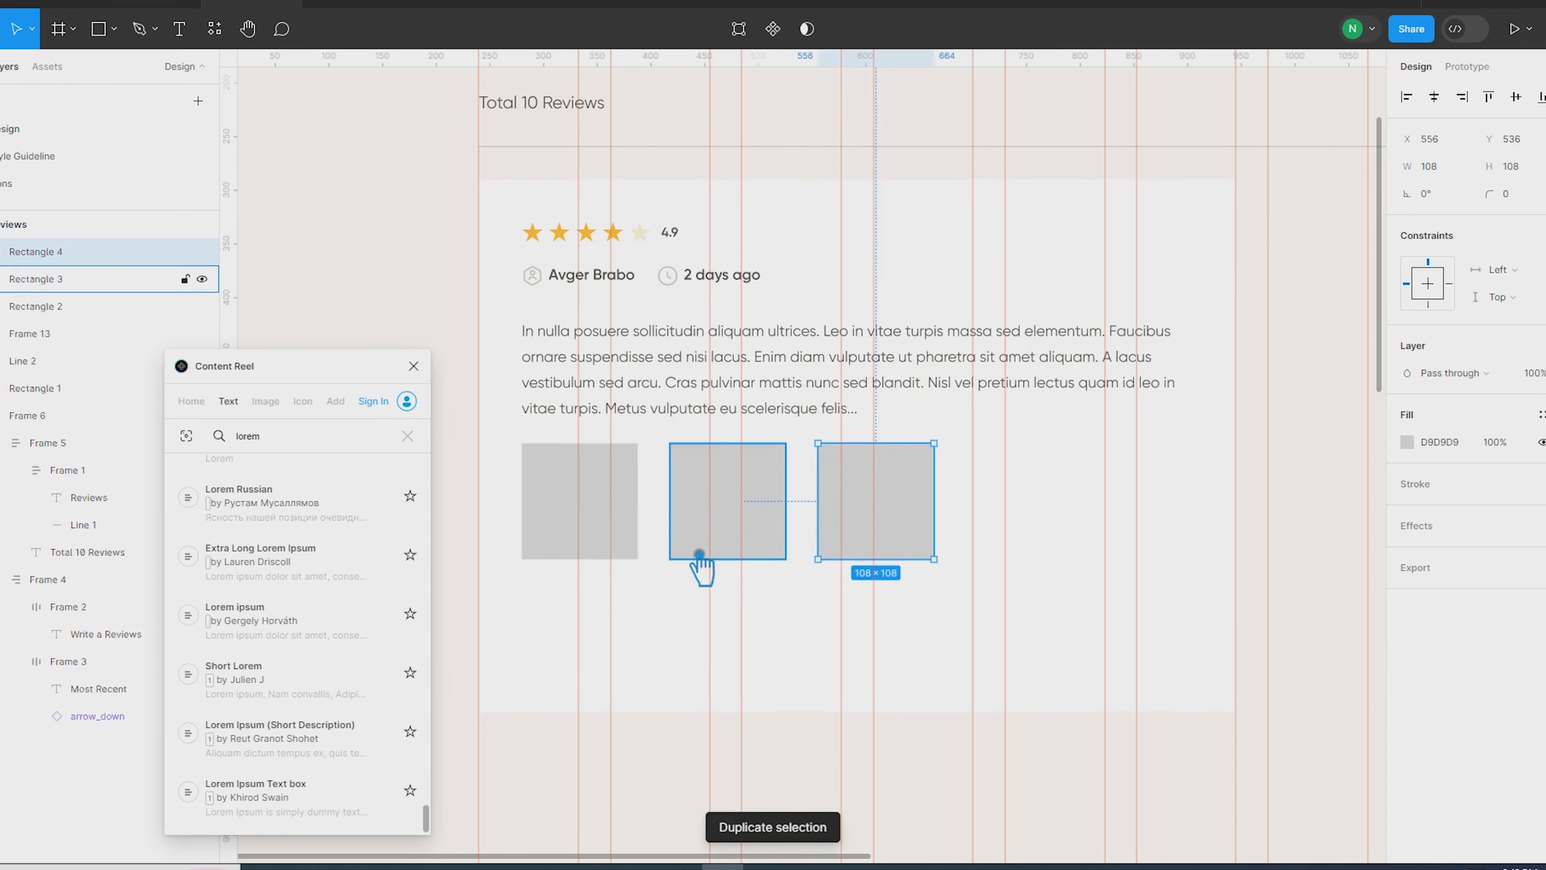
{"action": "key", "text": "ctrl+d"}
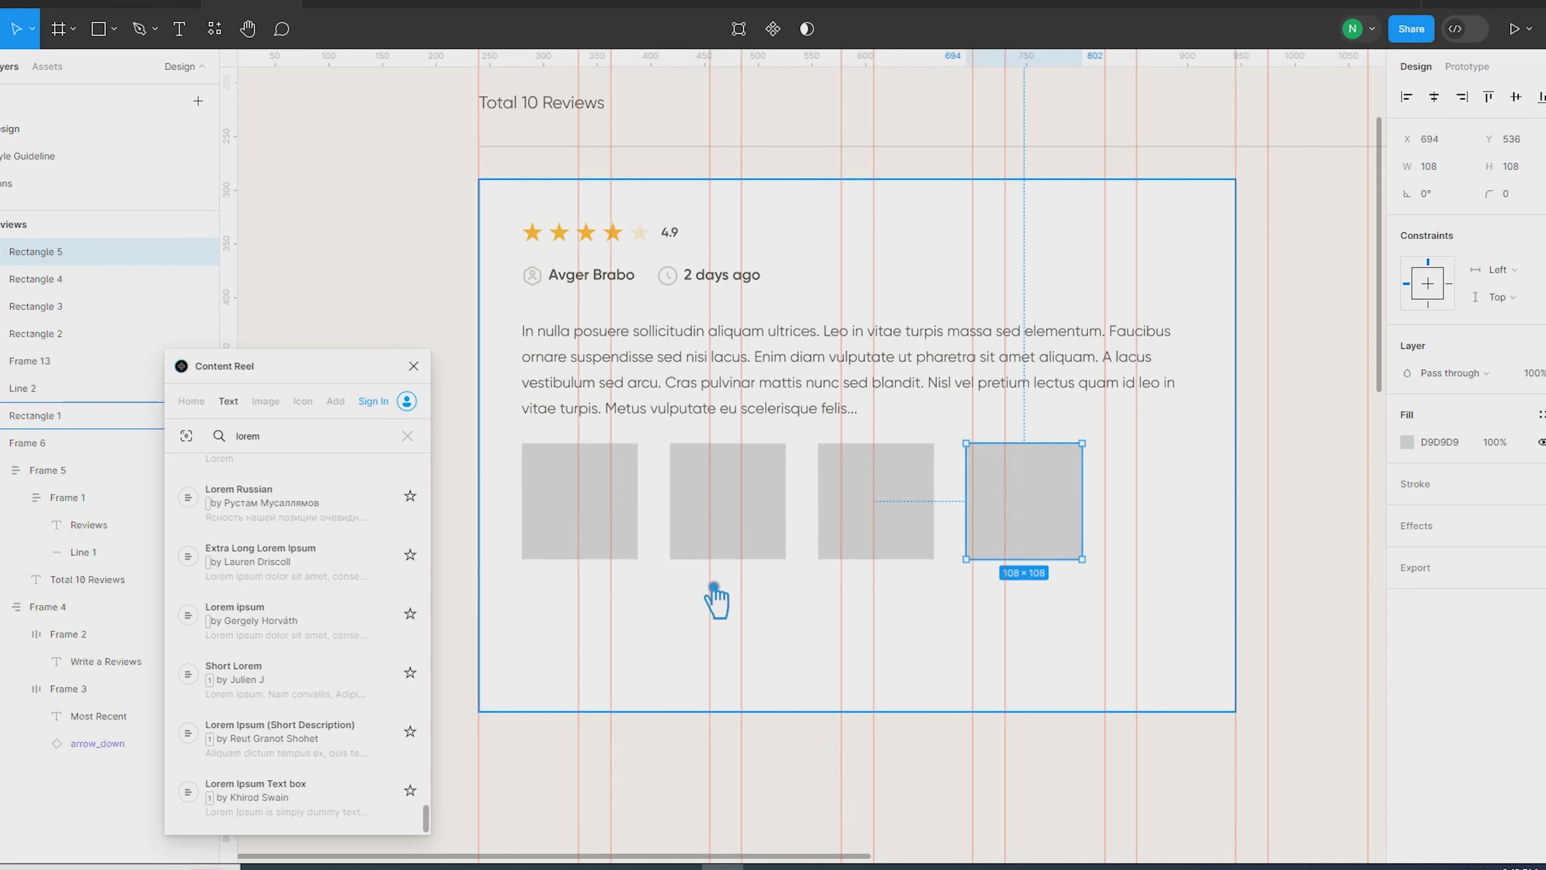
{"action": "key", "text": "ctrl+d"}
Set the horizontal spacing between all five squares to 20
{"action": "left_click", "coordinate": [977, 542], "text": "shift"}
{"action": "left_click", "coordinate": [908, 525], "text": "shift"}
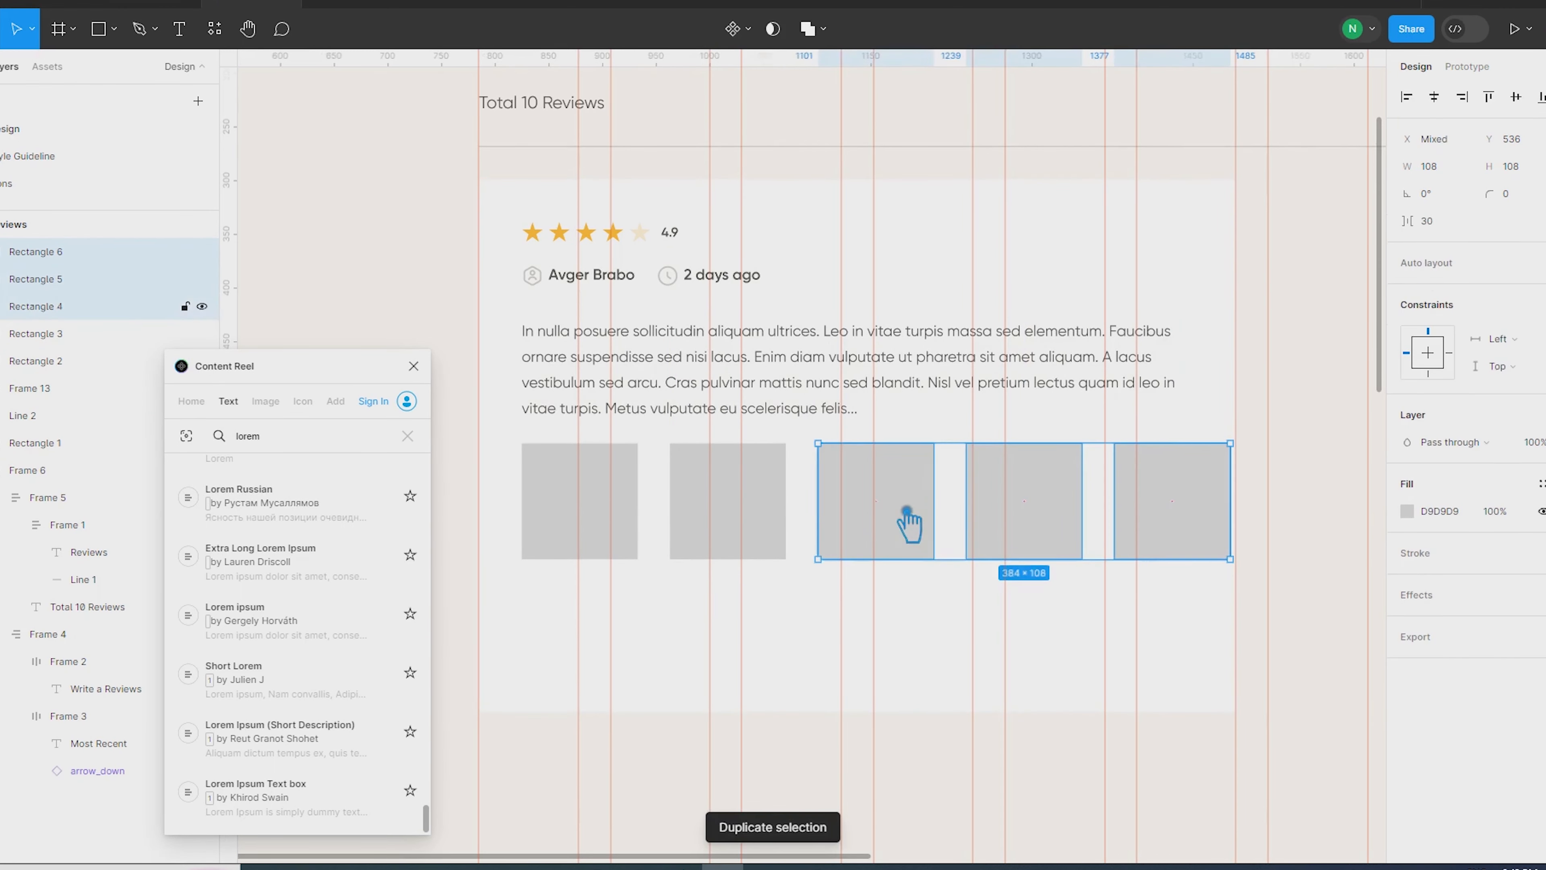
{"action": "left_click", "coordinate": [683, 518], "text": "shift"}
{"action": "left_click", "coordinate": [621, 514], "text": "shift"}
{"action": "left_click", "coordinate": [1426, 221]}
{"action": "type", "text": "20"}
{"action": "key", "text": "Return"}
Enlarge the five squares together to 109 × 109 each, making the row 625 wide
{"action": "scroll", "coordinate": [1213, 614], "scroll_direction": "up", "scroll_amount": 10}
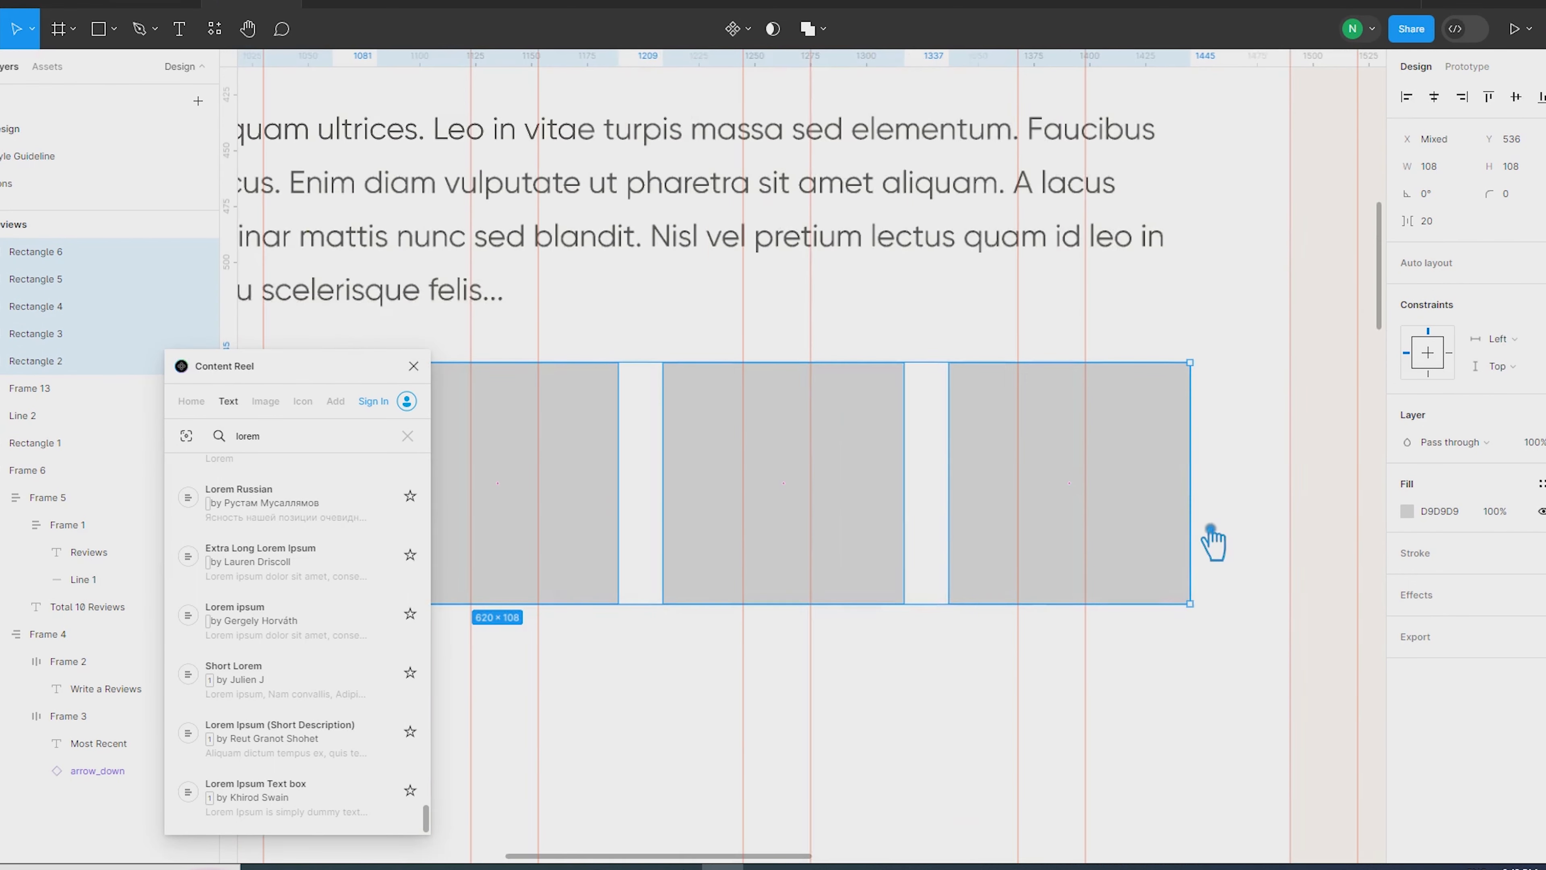
{"action": "left_click_drag", "start_coordinate": [1166, 608], "coordinate": [1215, 608]}
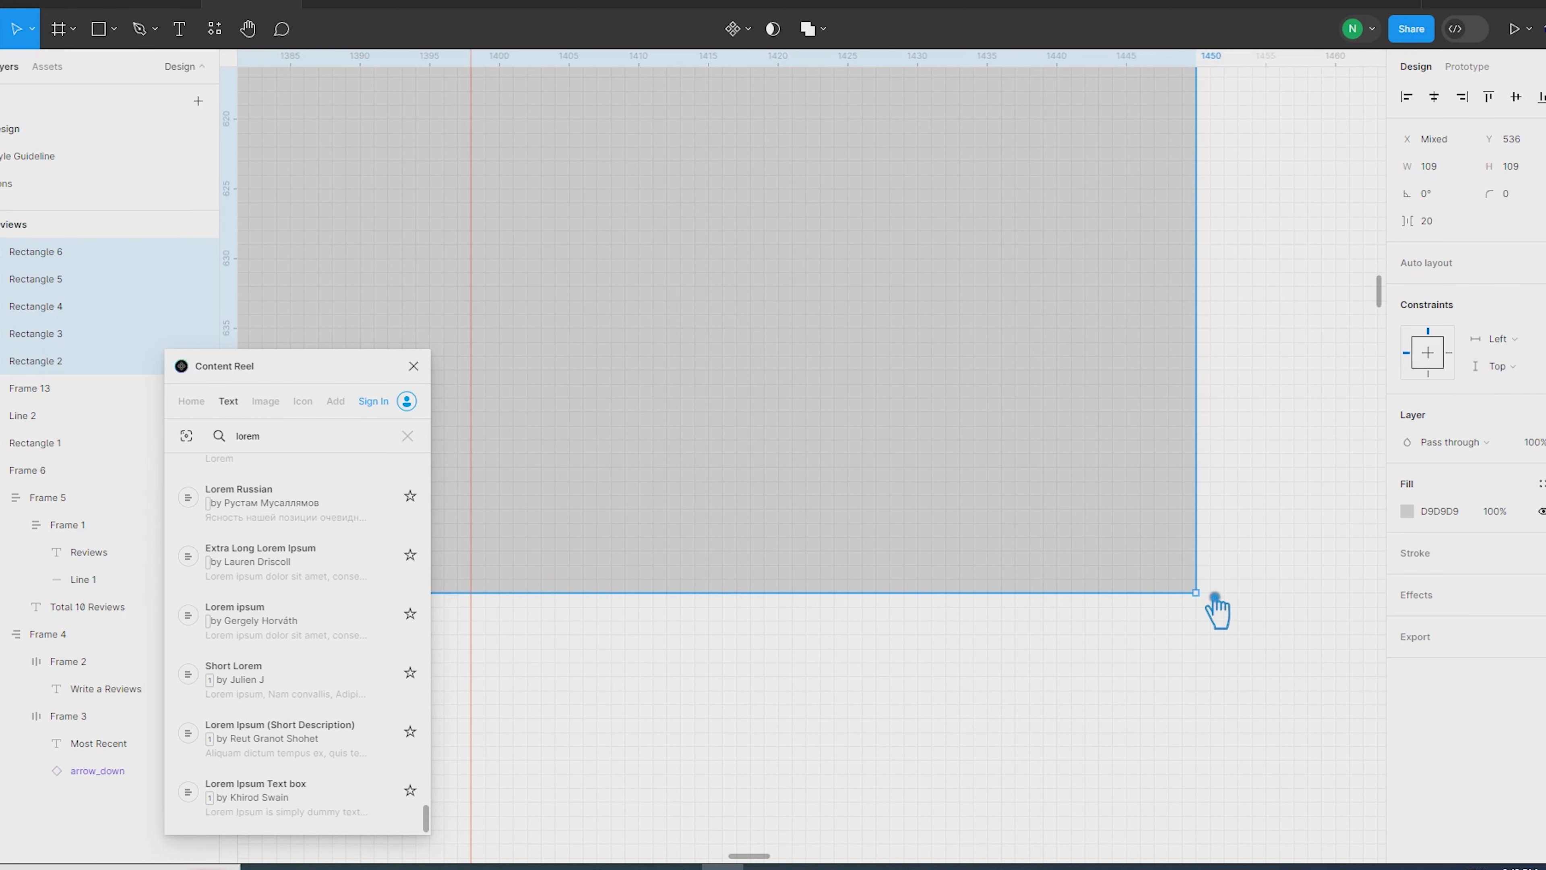
{"action": "scroll", "coordinate": [1290, 674], "scroll_direction": "down", "scroll_amount": 10}
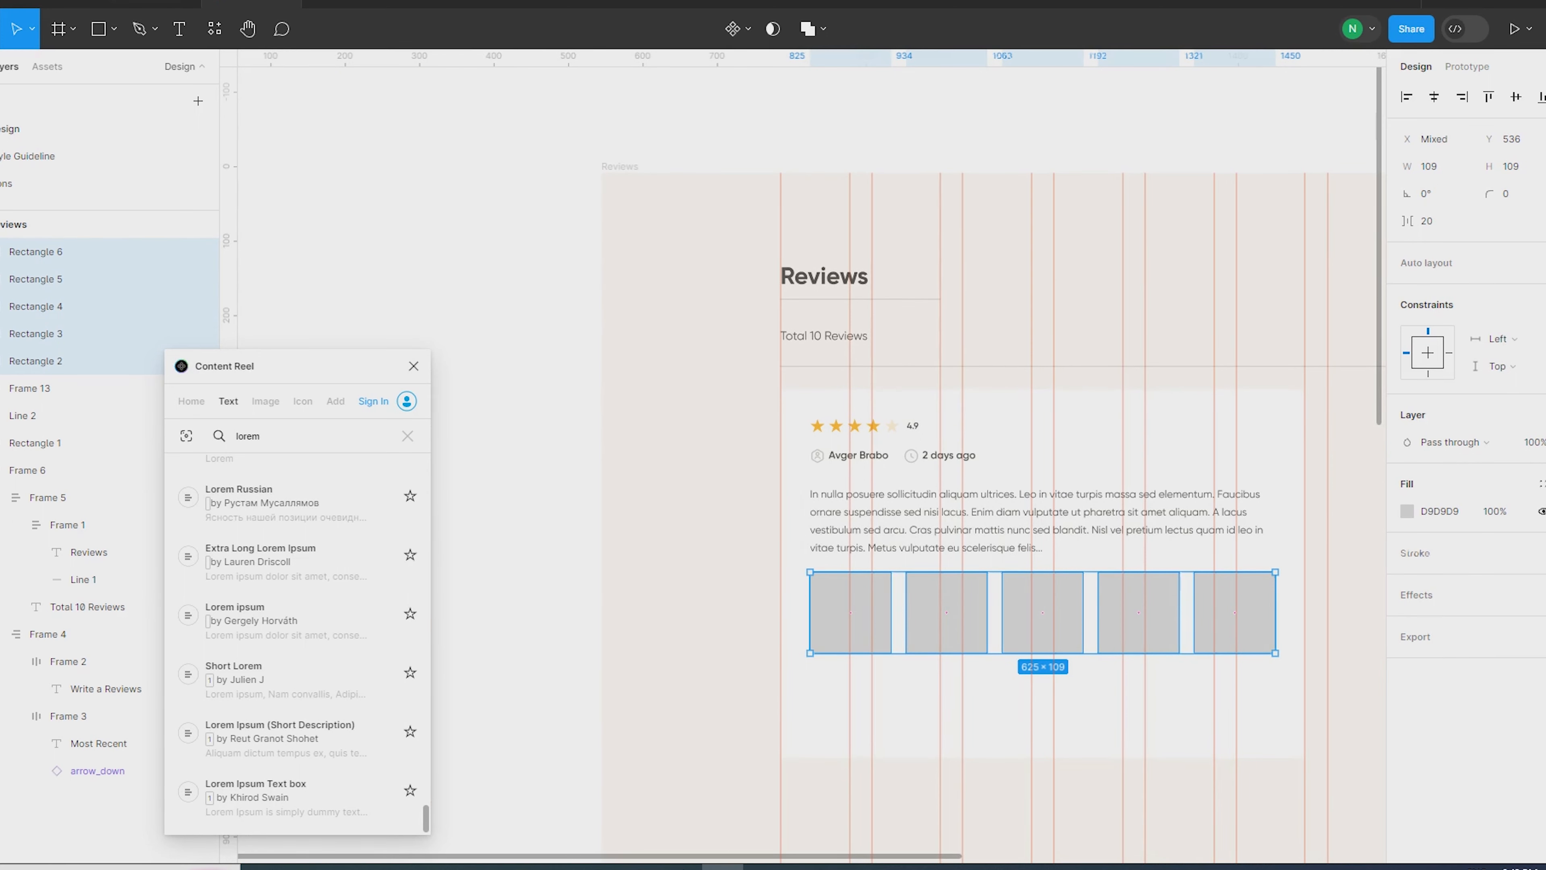
Put the five squares in a horizontal auto layout, and stack that row with the review content in another auto layout frame
{"action": "key", "text": "shift+a"}
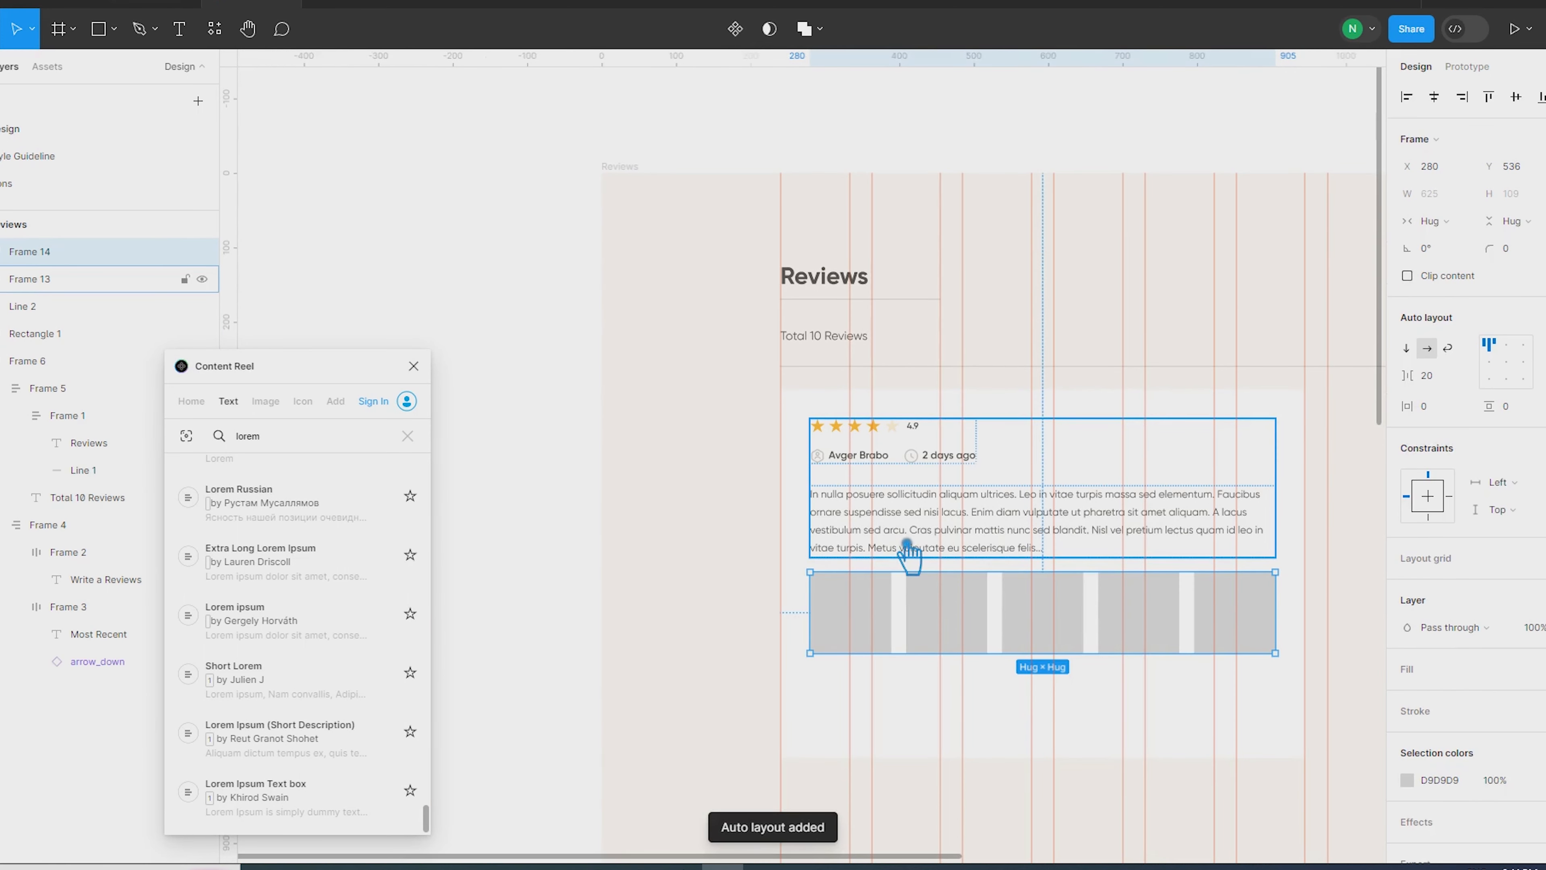
{"action": "left_click", "coordinate": [910, 548], "text": "shift"}
{"action": "key", "text": "shift+a"}
Try a larger gap between the review content and the row of squares
{"action": "left_click", "coordinate": [1448, 413]}
{"action": "left_click", "coordinate": [592, 606]}
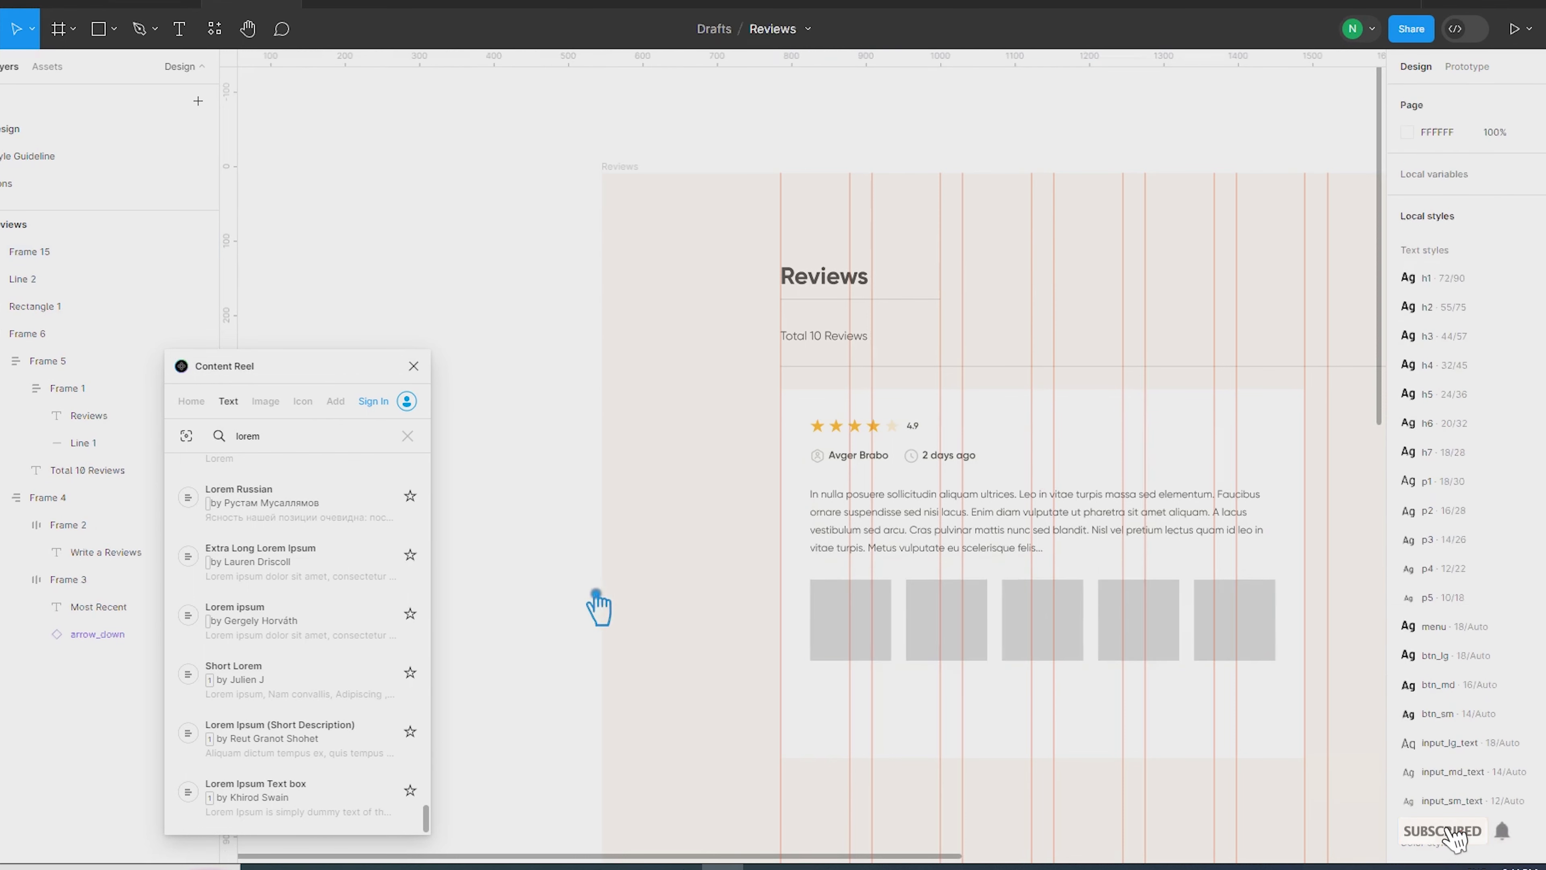
{"action": "left_click", "coordinate": [839, 621]}
{"action": "left_click", "coordinate": [535, 594]}
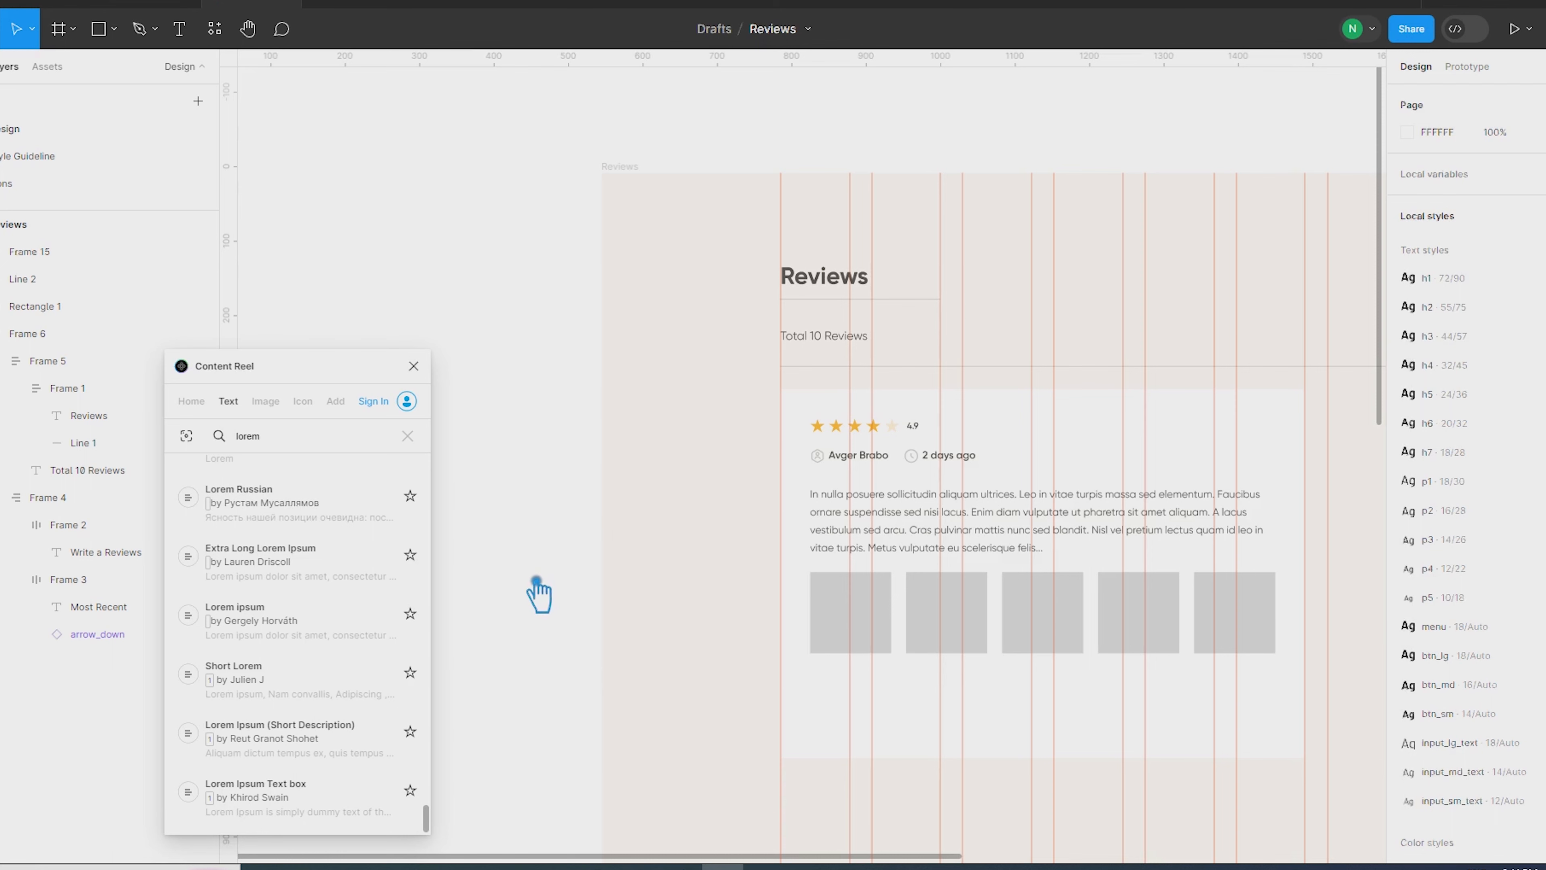
Place a copy of the "Total 10 Reviews" text below the squares at X 280, Y 676, and reword it as "Is This Helpful?"
{"action": "left_click", "coordinate": [813, 345]}
{"action": "left_click_drag", "start_coordinate": [584, 329], "coordinate": [839, 700]}
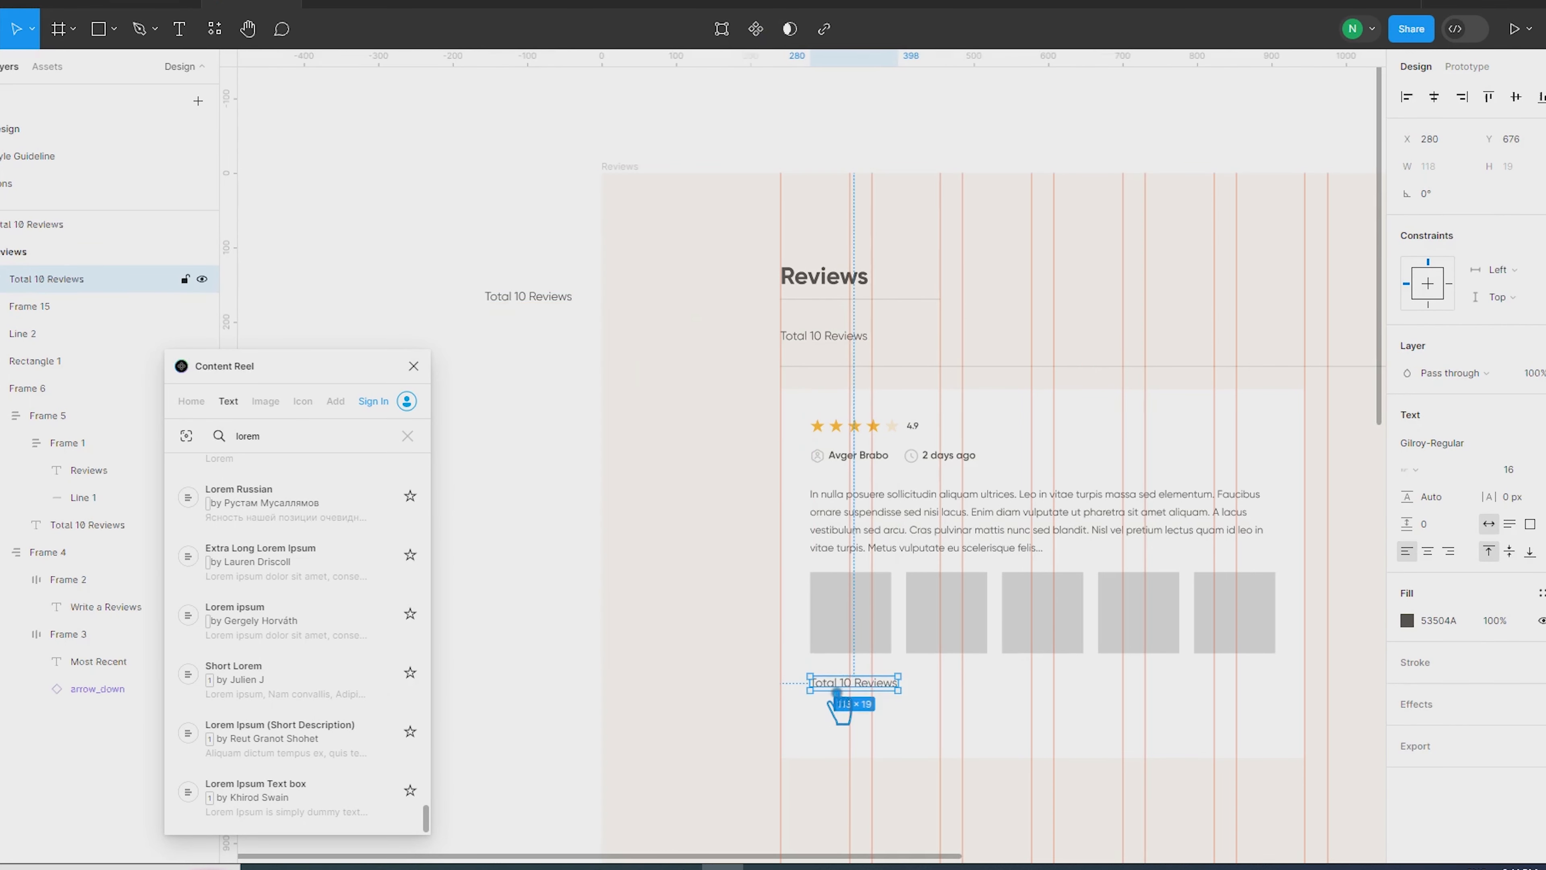
{"action": "type", "text": "Is"}
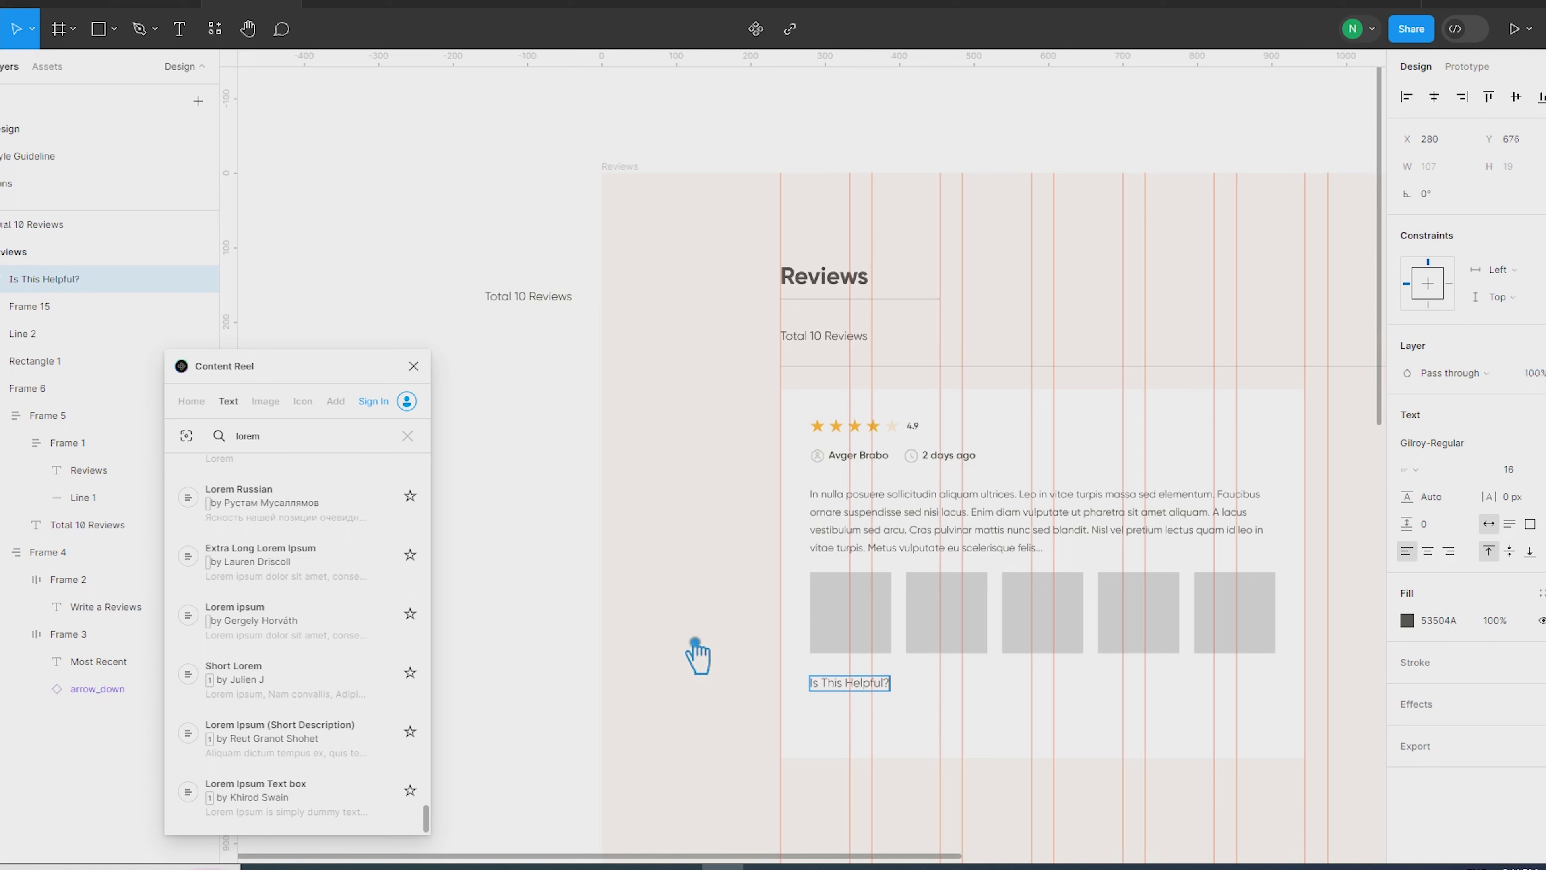
{"action": "key", "text": "Escape"}
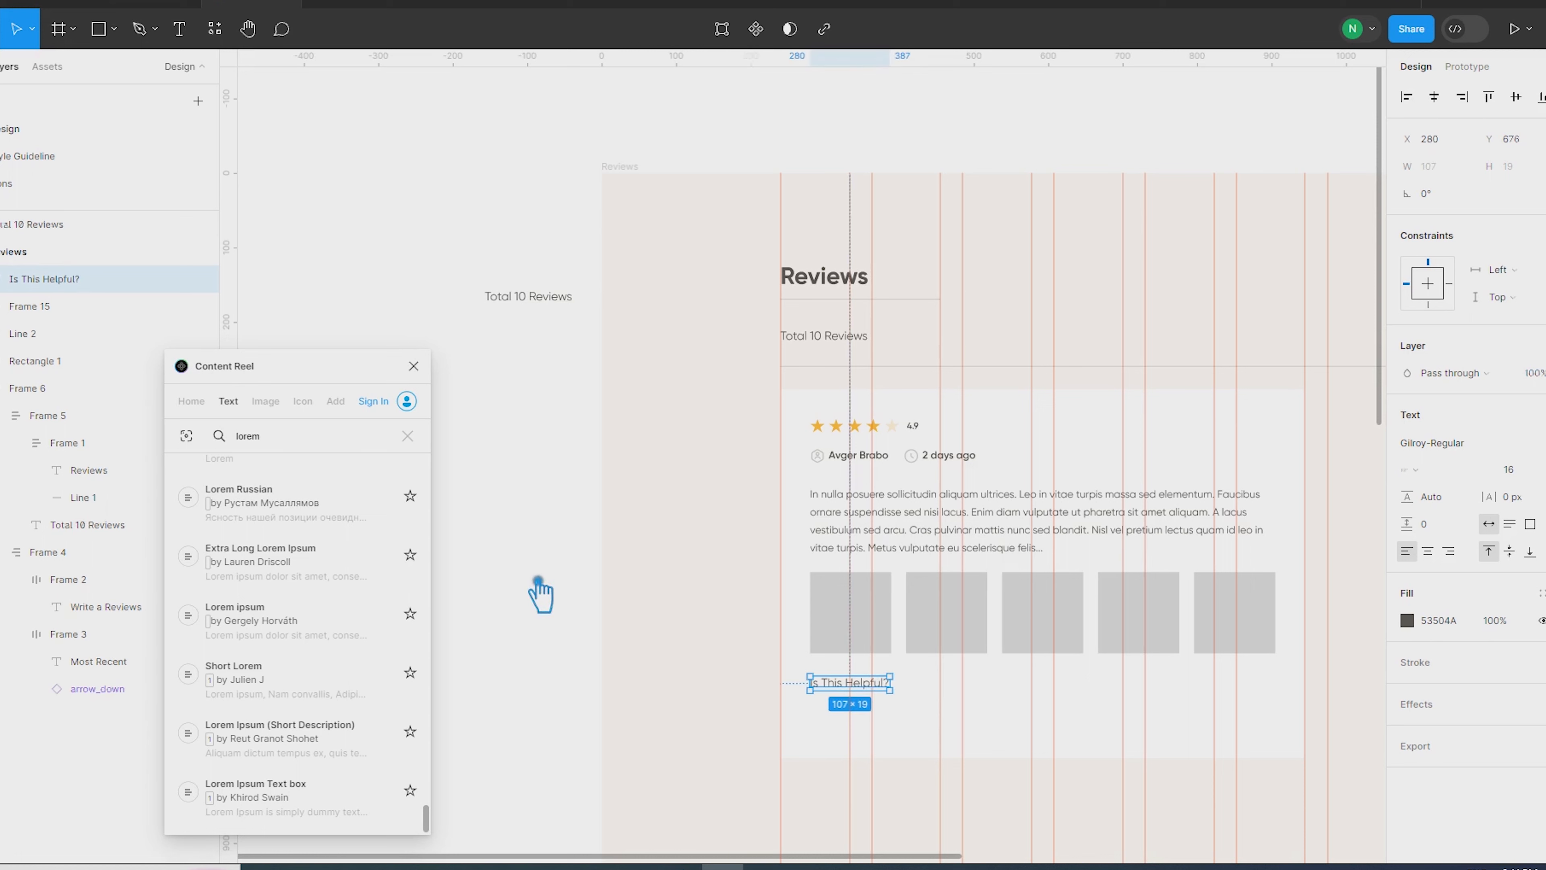
Check the gap between the "Is This Helpful?" text and the squares, and move the text down to Y 685
{"action": "key", "text": "alt"}
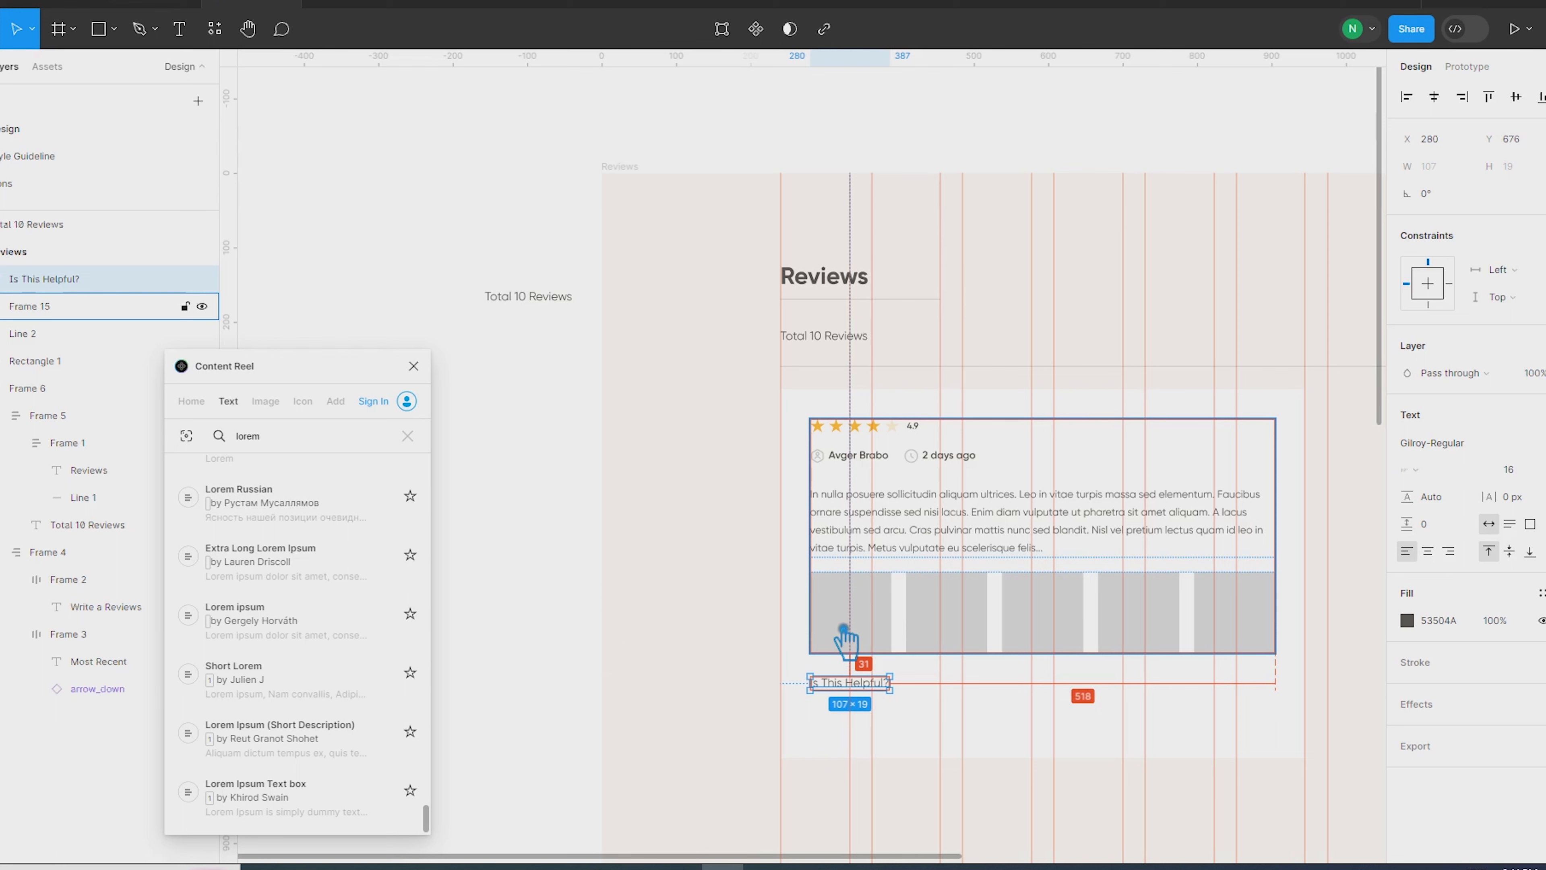
{"action": "key", "text": "shift+Down"}
{"action": "key", "text": "Up"}
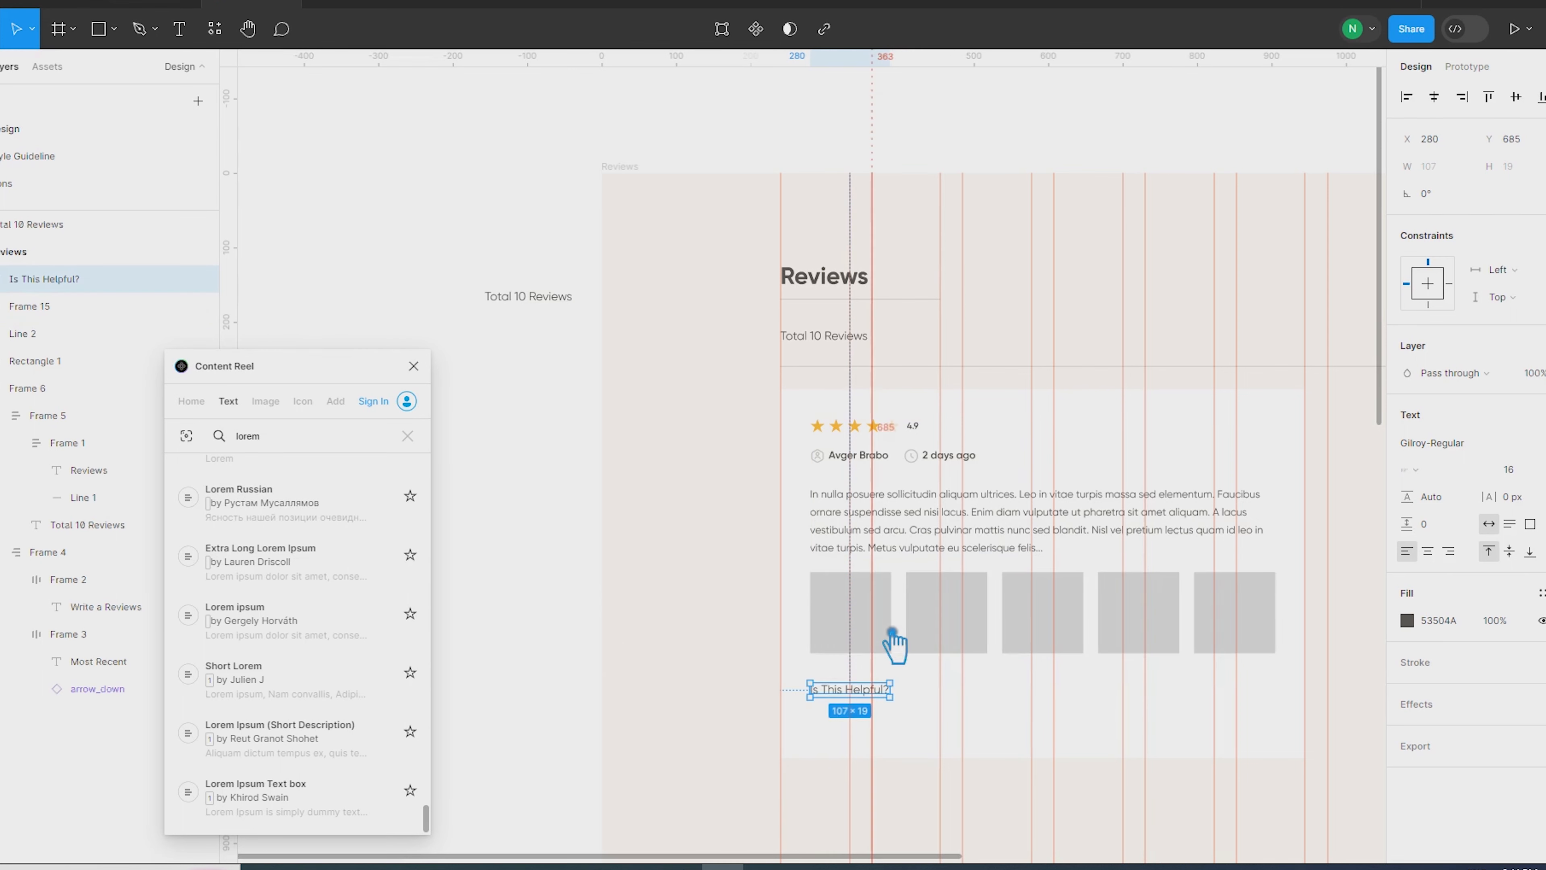
Delete the thin line under the "Reviews" heading
{"action": "left_click_drag", "start_coordinate": [574, 662], "coordinate": [535, 517]}
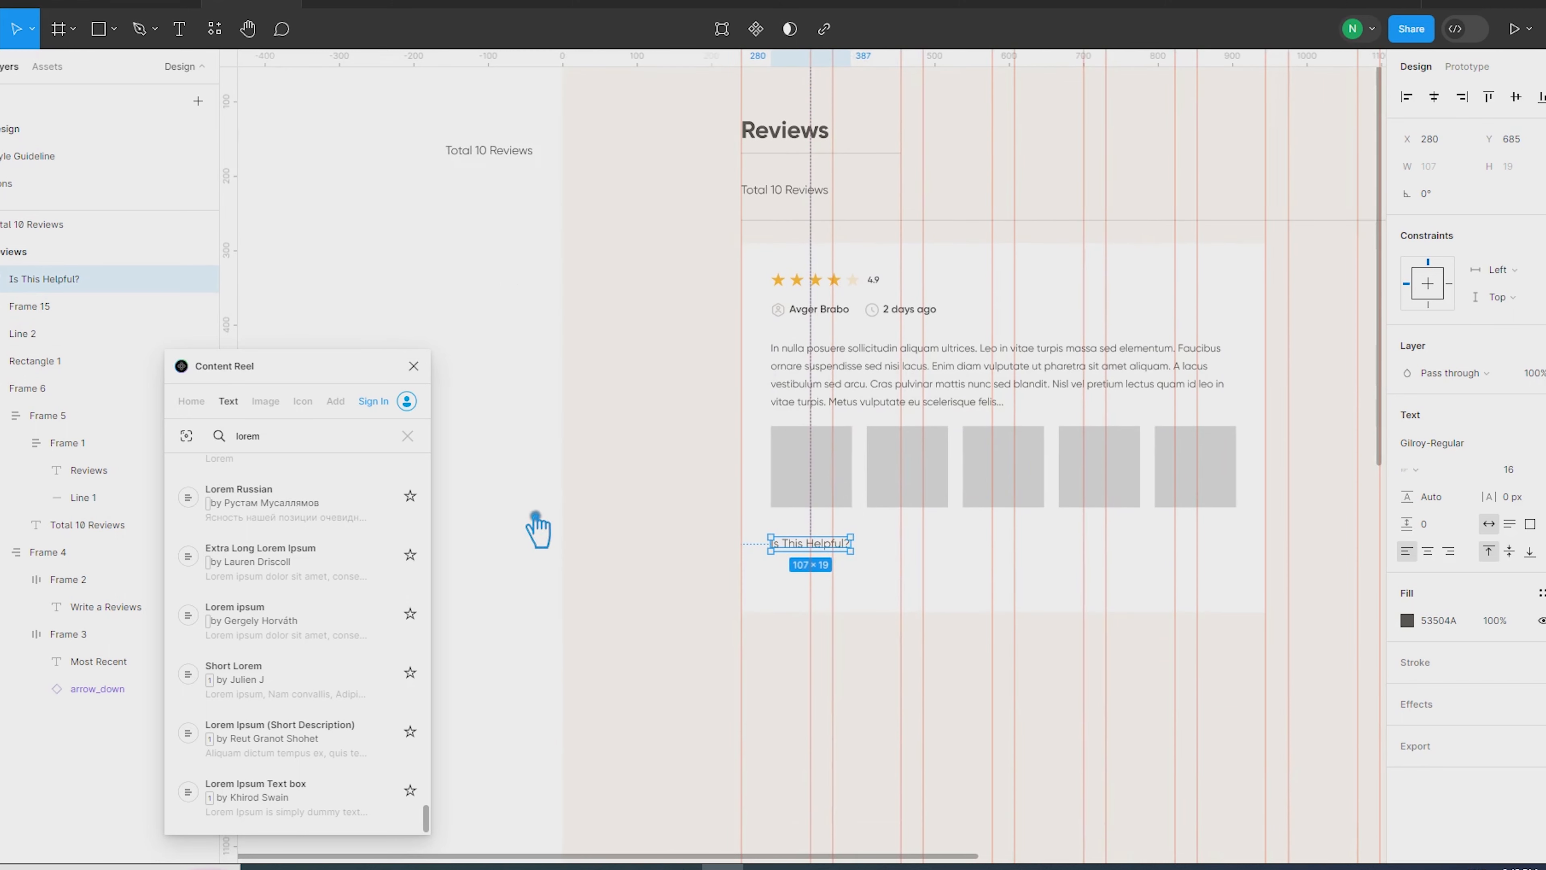
{"action": "scroll", "coordinate": [536, 526], "scroll_direction": "down", "scroll_amount": 3}
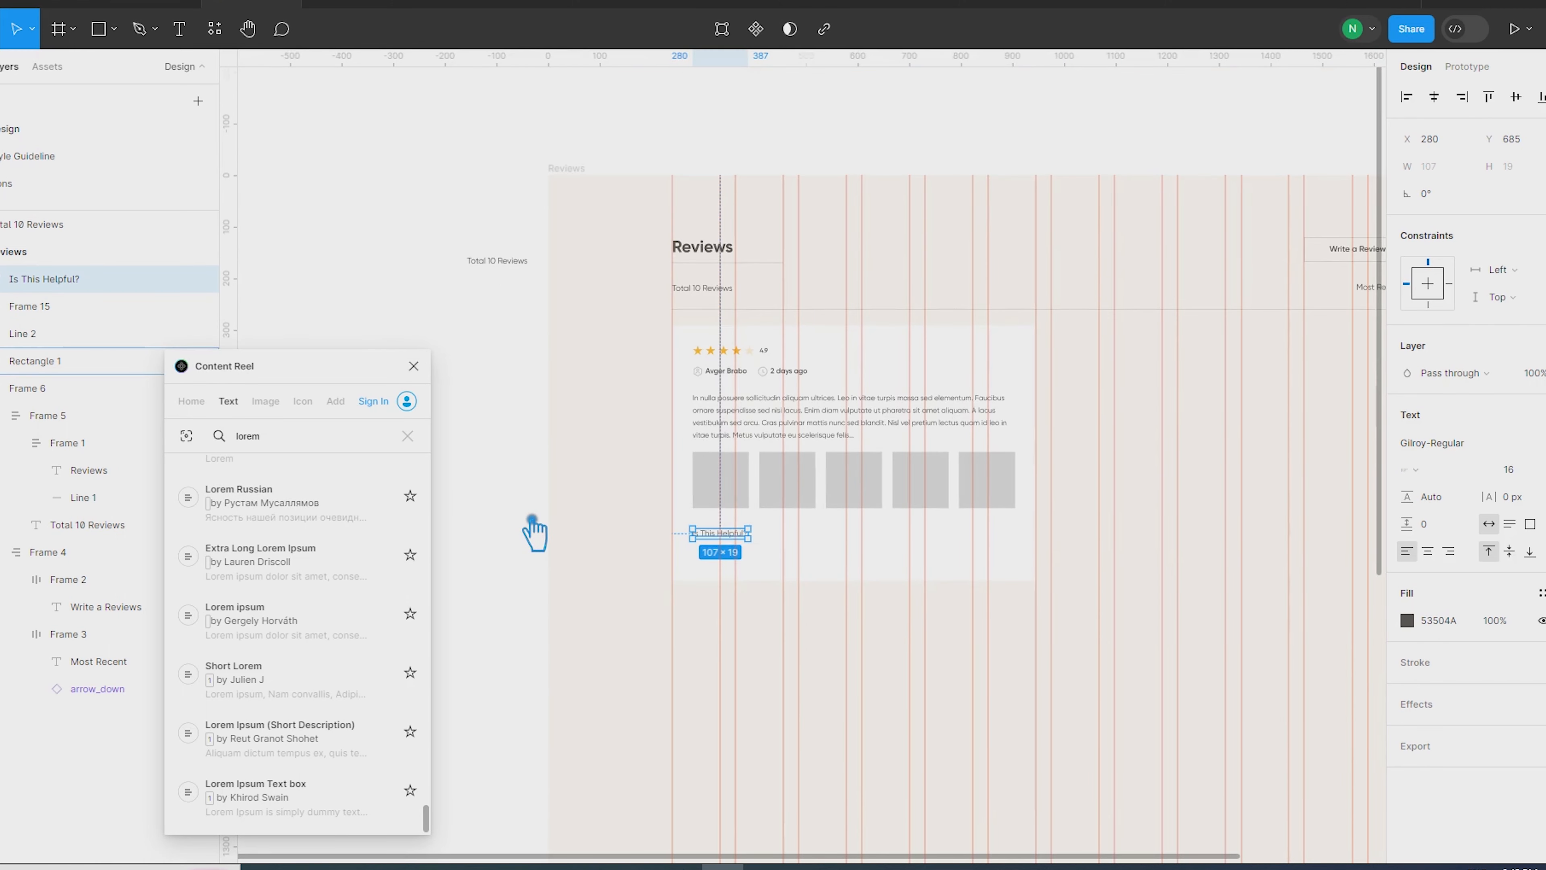
{"action": "left_click", "coordinate": [769, 273]}
{"action": "key", "text": "Delete"}
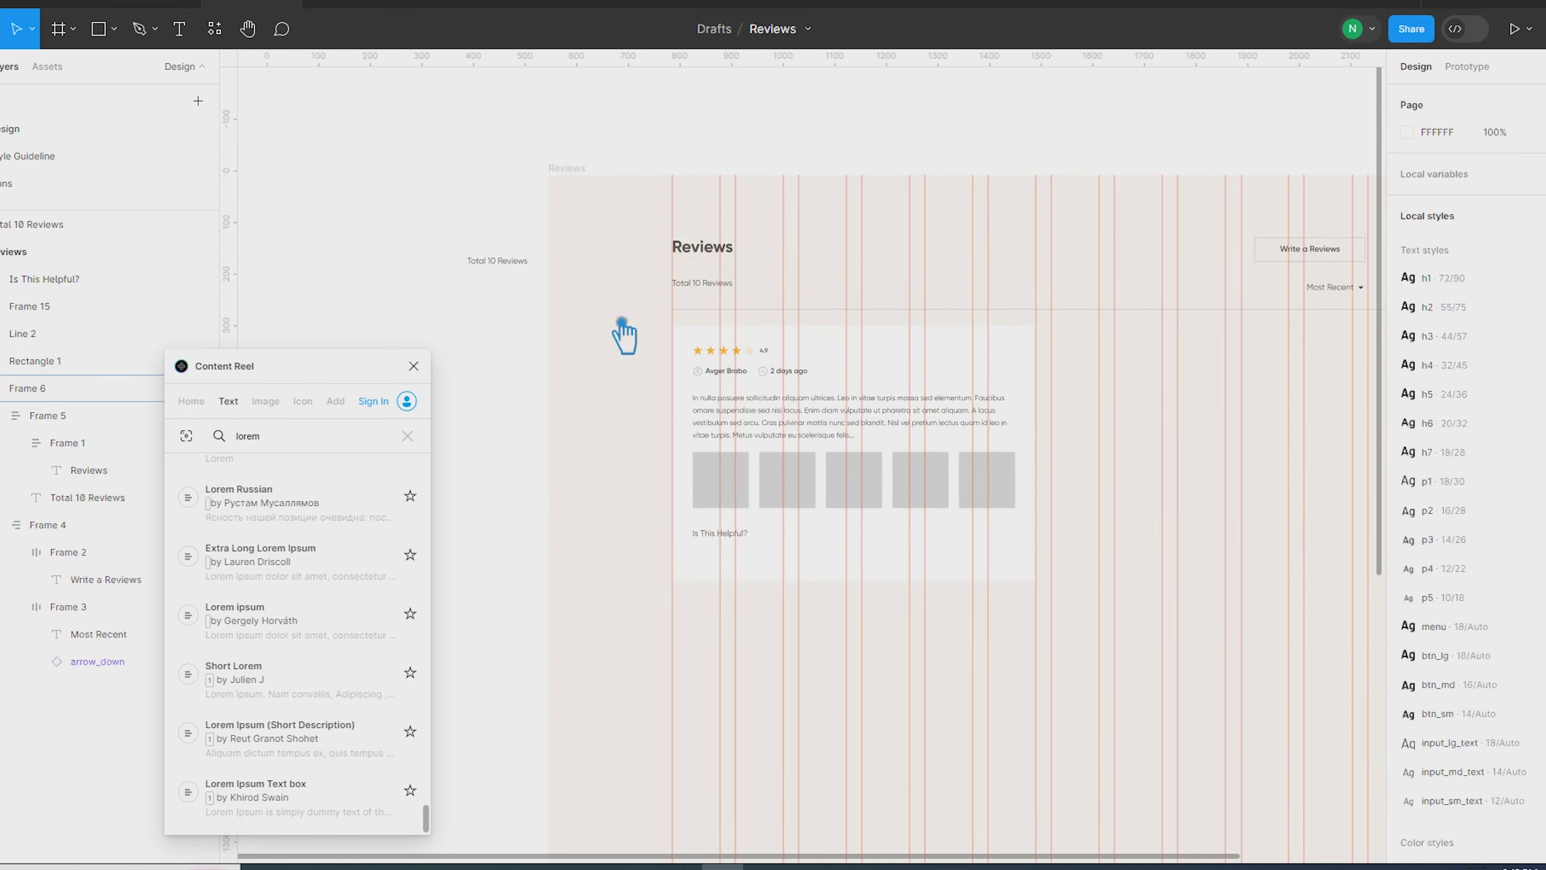
Widen the header frame holding the "Write a Reviews" button and "Most Recent" dropdown to 219
{"action": "scroll", "coordinate": [587, 439], "scroll_direction": "right", "scroll_amount": 5}
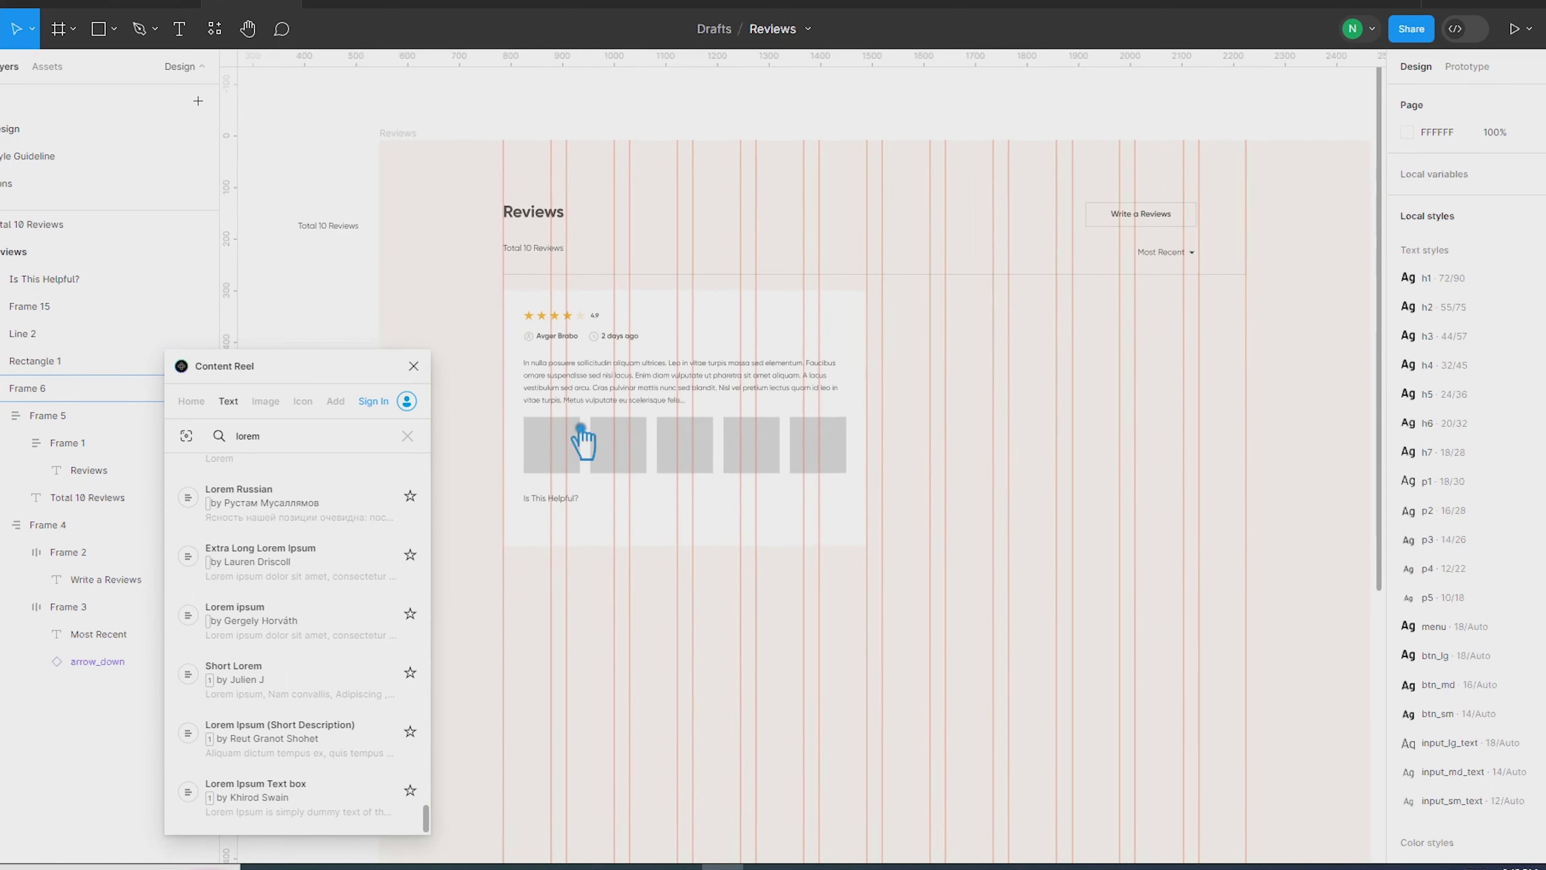
{"action": "scroll", "coordinate": [1183, 222], "scroll_direction": "up", "scroll_amount": 5}
{"action": "left_click", "coordinate": [1177, 231]}
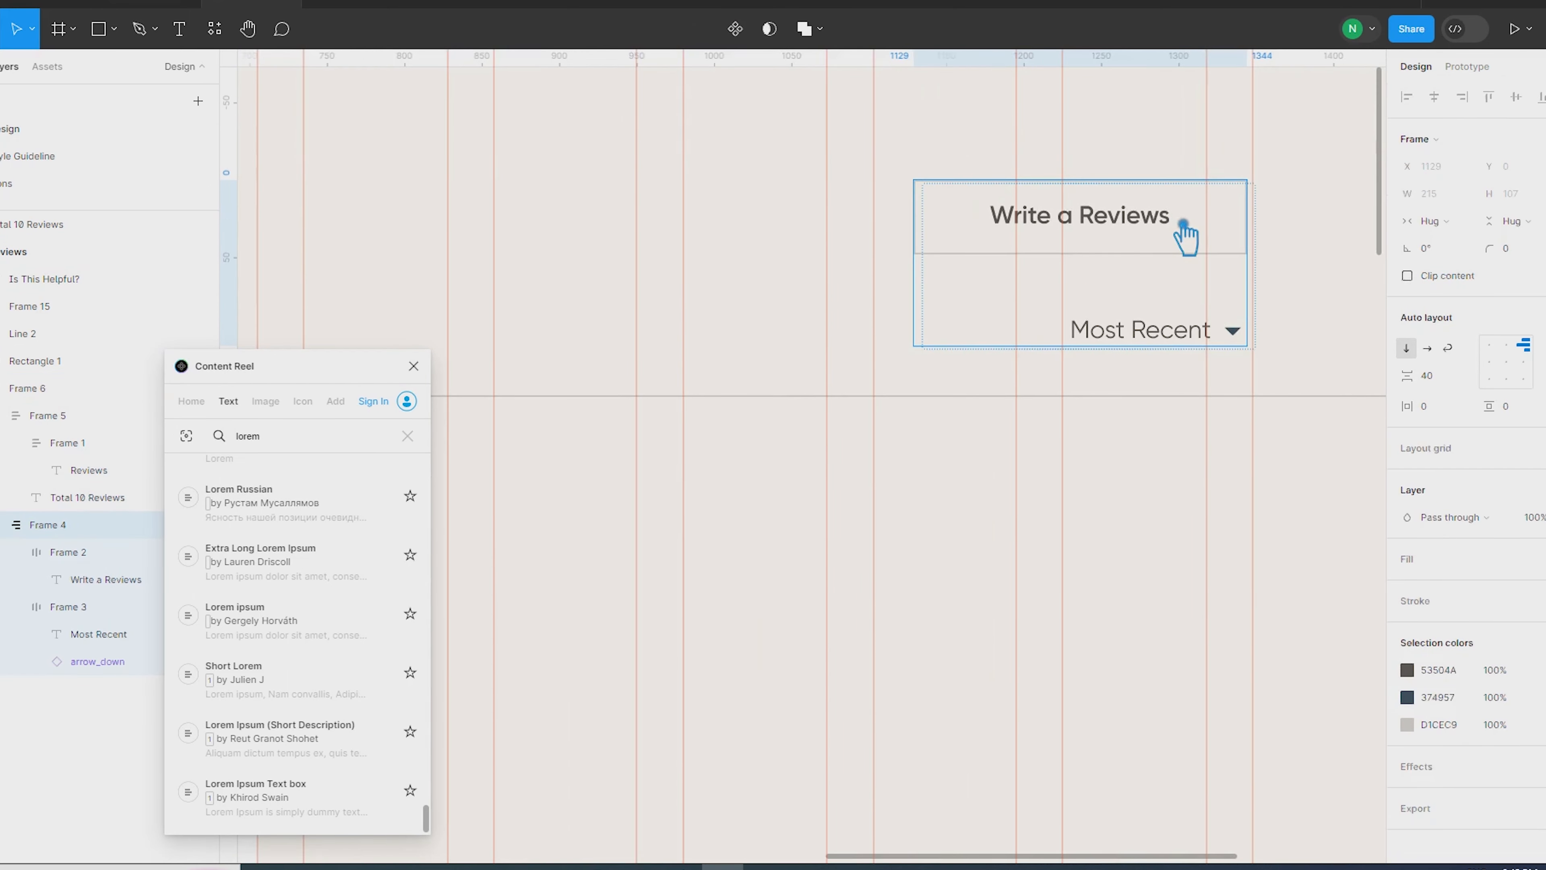
{"action": "scroll", "coordinate": [1245, 277], "scroll_direction": "up", "scroll_amount": 4}
{"action": "left_click_drag", "start_coordinate": [1265, 260], "coordinate": [1283, 259]}
{"action": "scroll", "coordinate": [1299, 271], "scroll_direction": "down", "scroll_amount": 8}
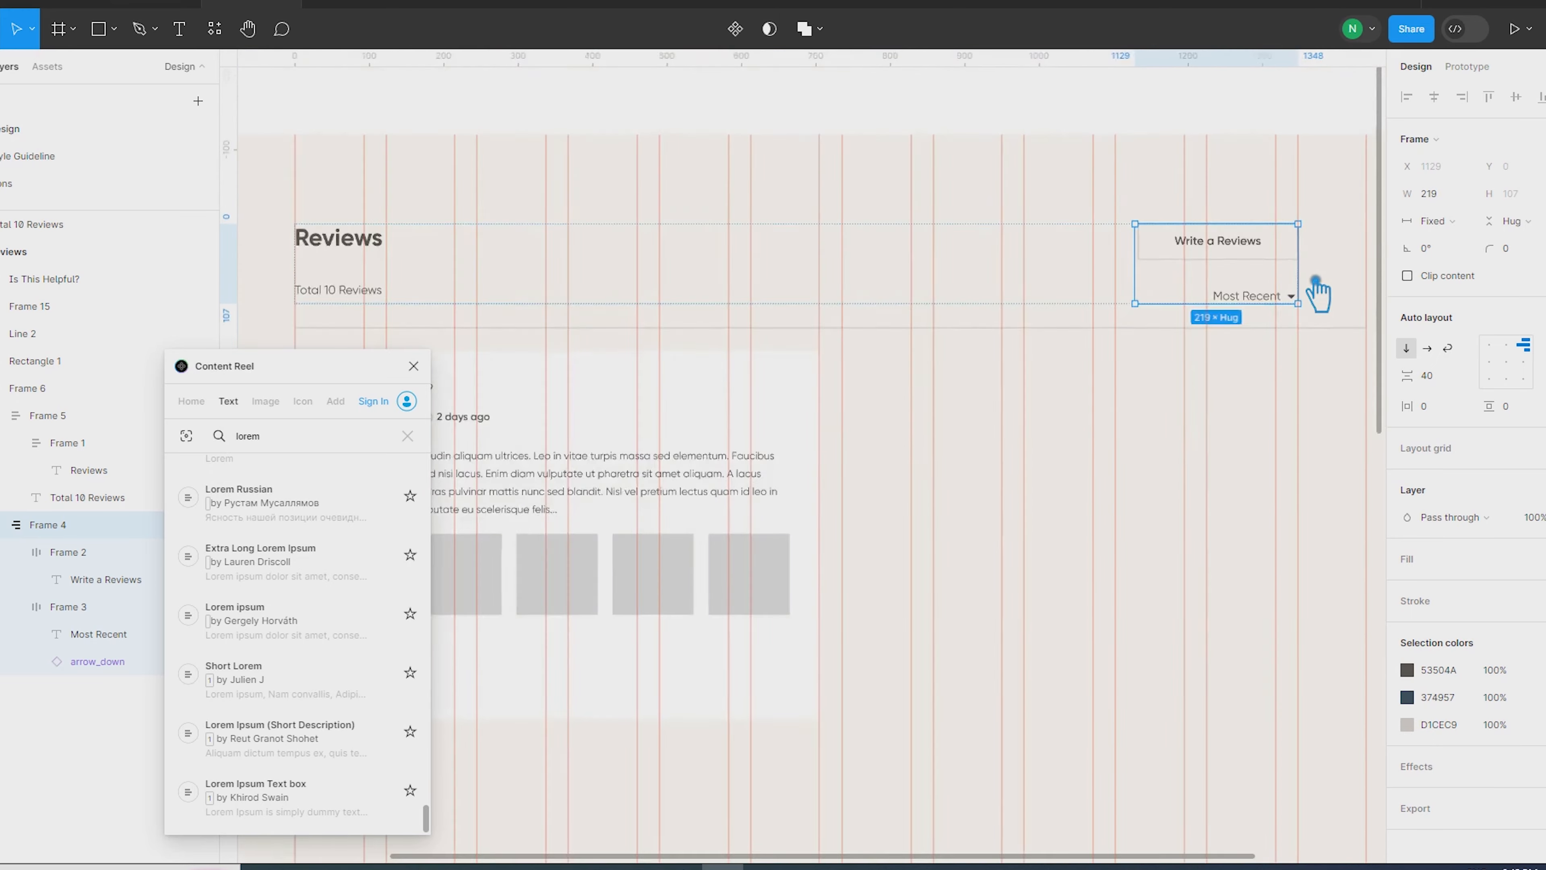
Duplicate the "Is This Helpful?" text beside the original at X 417, Y 685
{"action": "left_click", "coordinate": [656, 397]}
{"action": "scroll", "coordinate": [1090, 363], "scroll_direction": "up", "scroll_amount": 5}
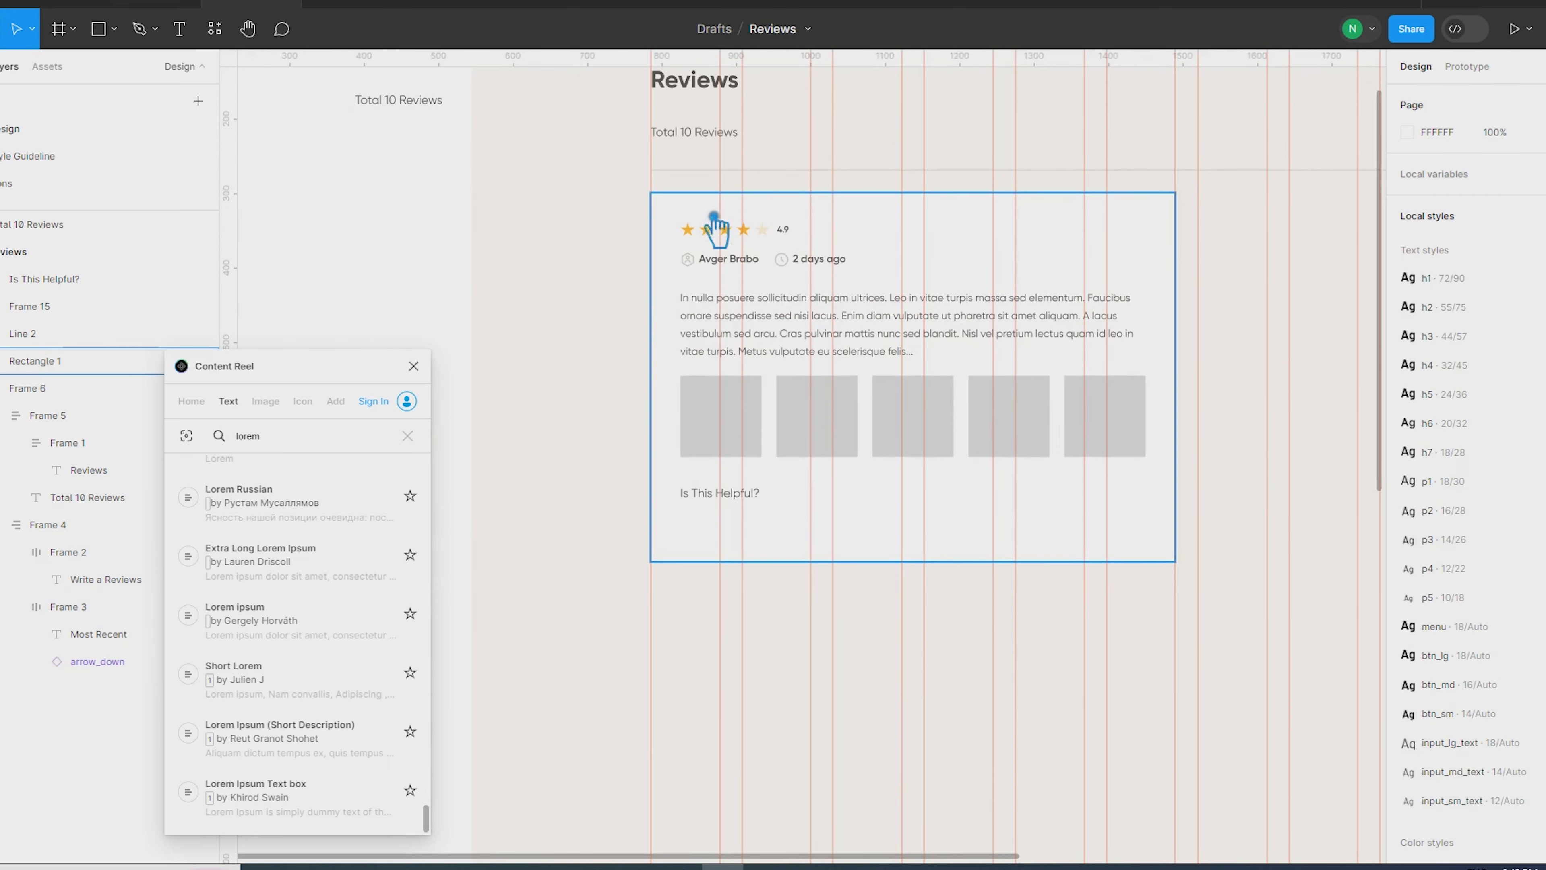
{"action": "left_click", "coordinate": [718, 238]}
{"action": "left_click", "coordinate": [624, 524]}
{"action": "scroll", "coordinate": [701, 517], "scroll_direction": "up", "scroll_amount": 2}
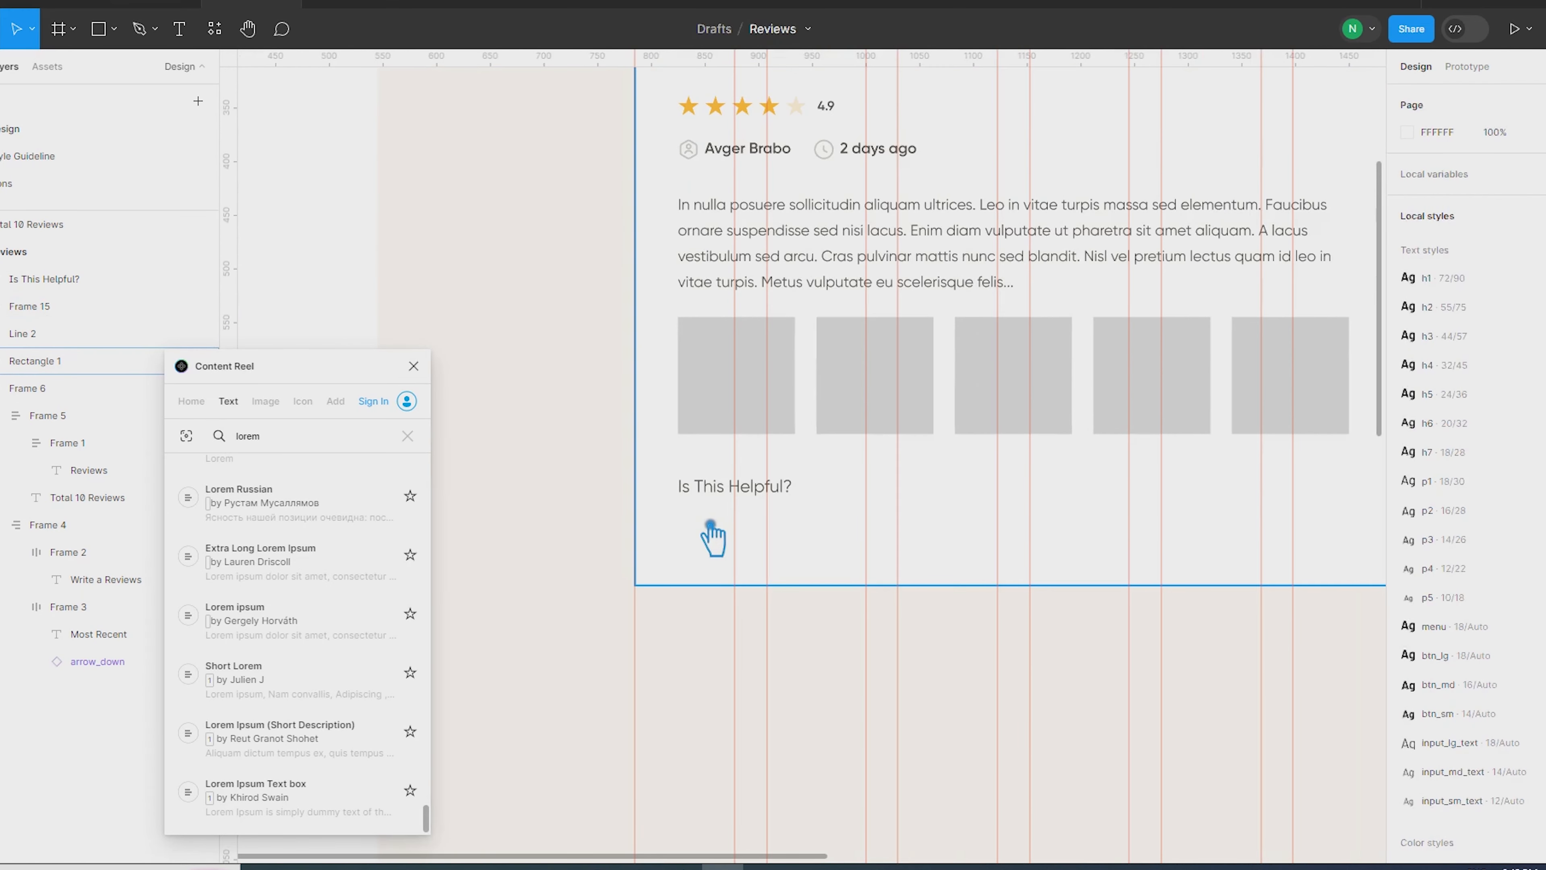
{"action": "left_click", "coordinate": [685, 485]}
{"action": "left_click_drag", "start_coordinate": [708, 504], "coordinate": [855, 492]}
{"action": "key", "text": "Left"}
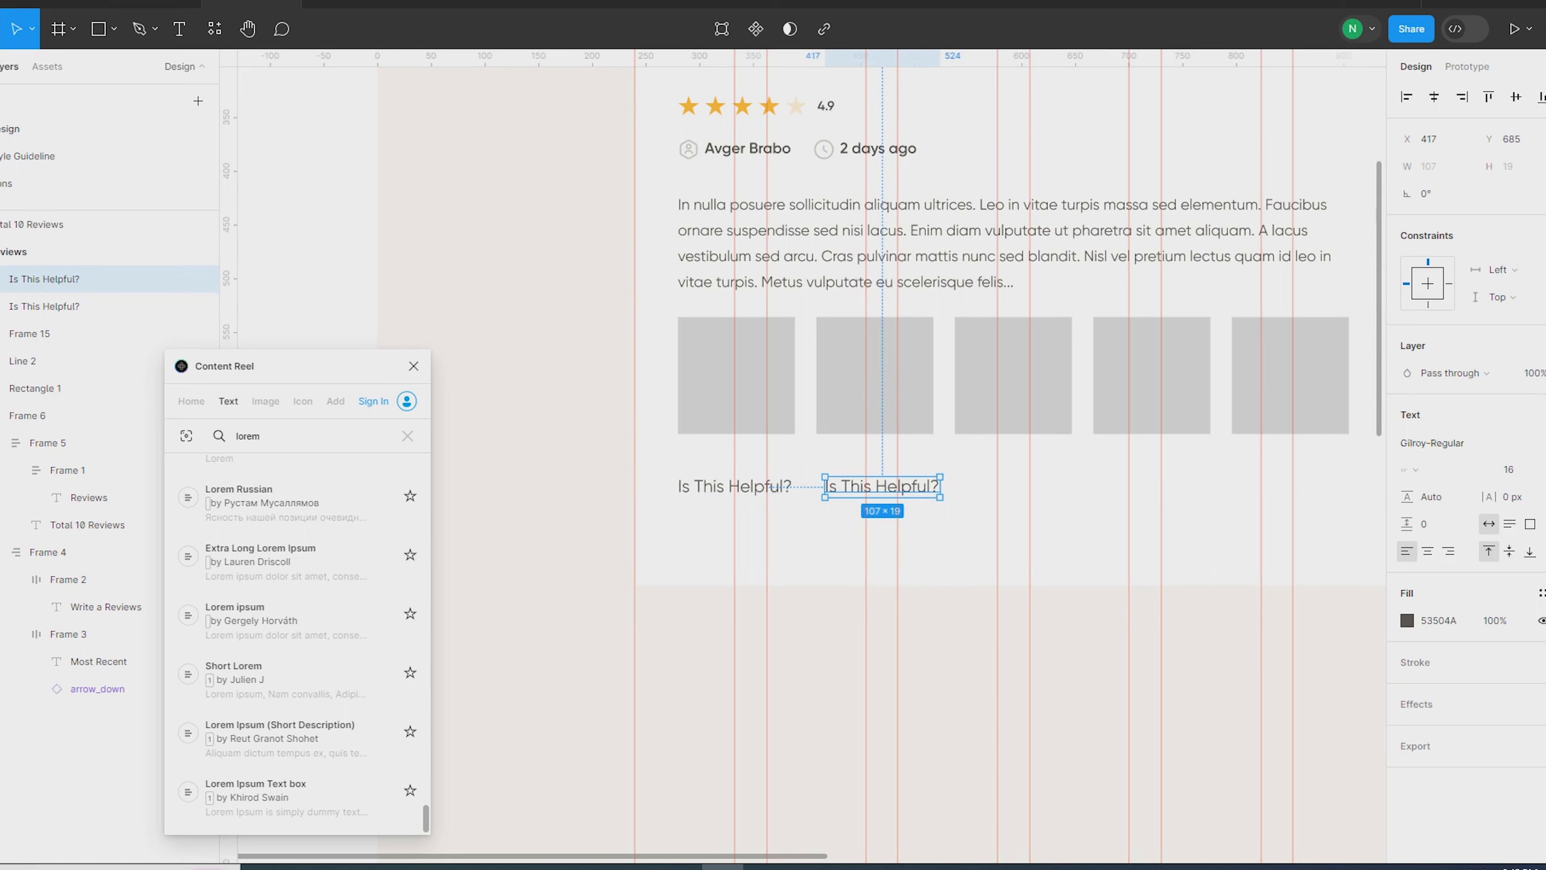
Wrap the copied "Is This Helpful?" text in an auto layout frame with vertical padding 8
{"action": "key", "text": "ctrl+g"}
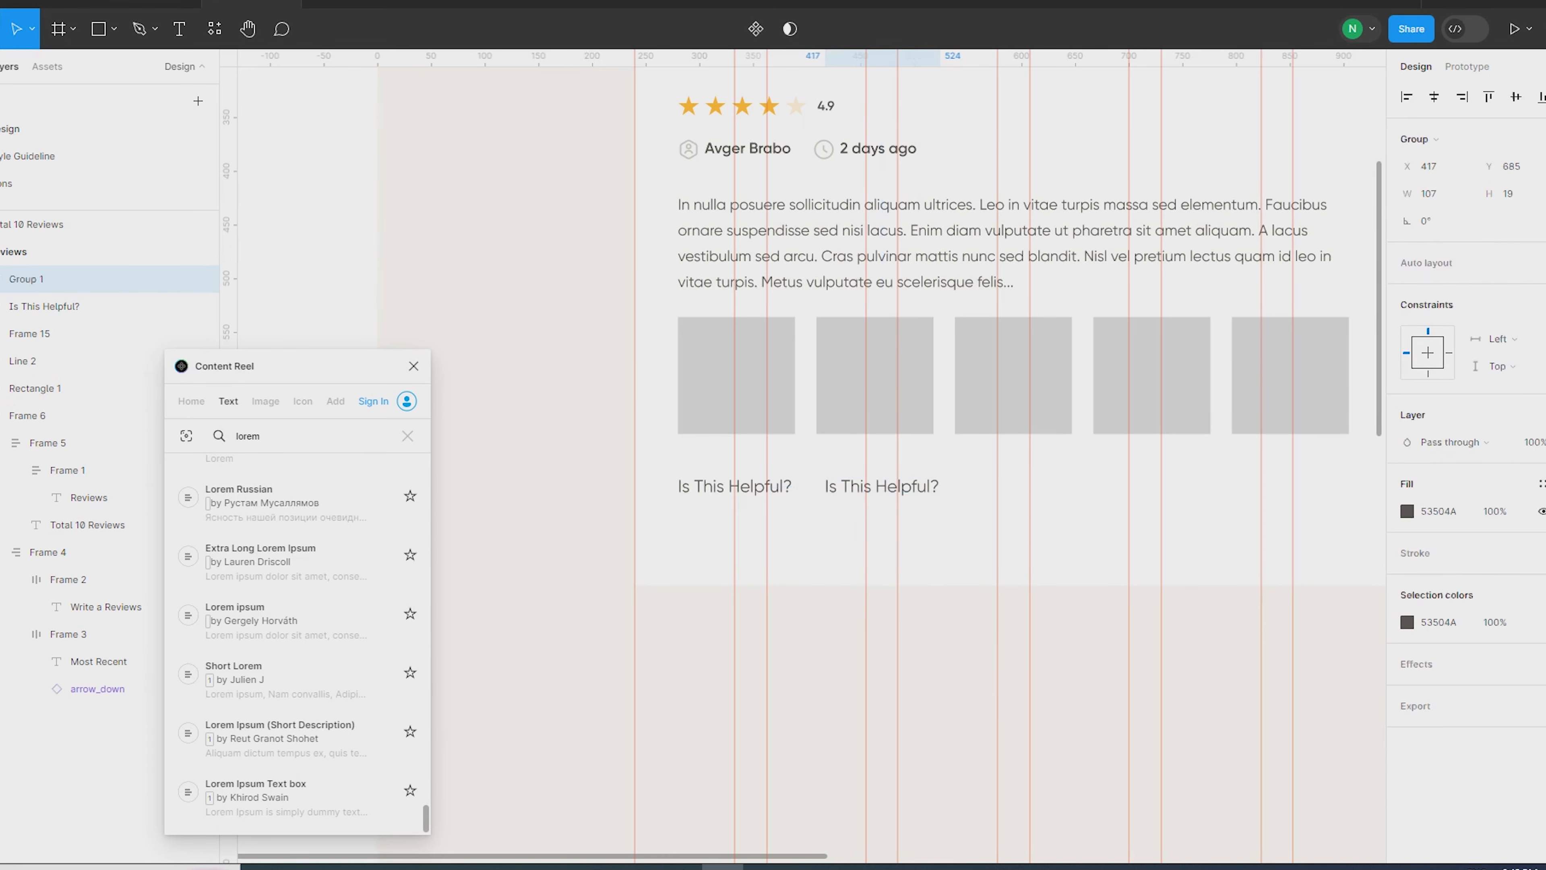
{"action": "key", "text": "shift+a"}
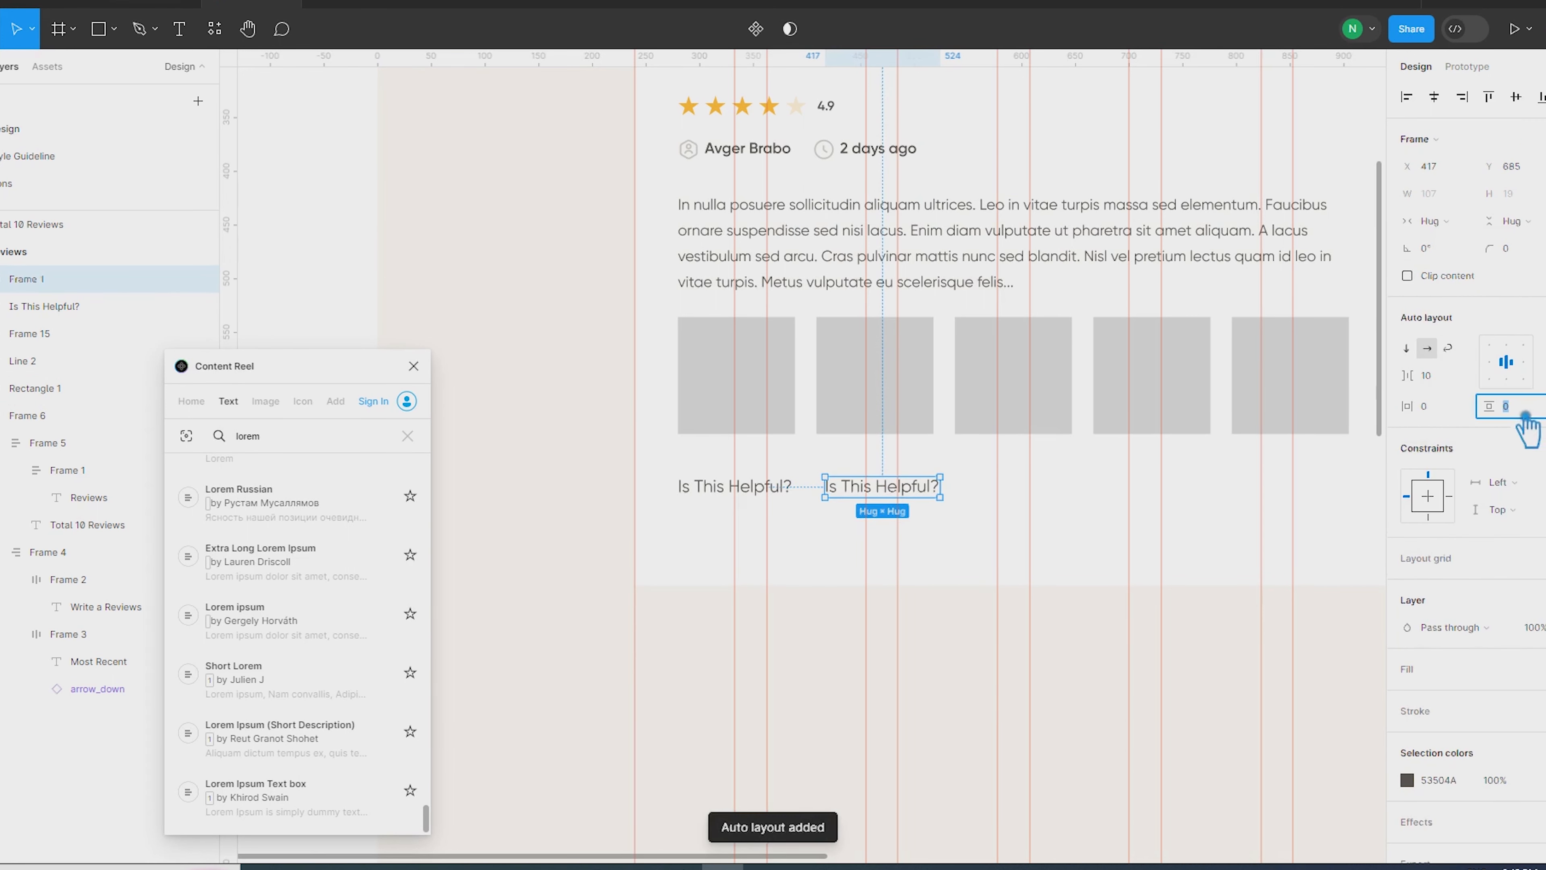
{"action": "type", "text": "5"}
{"action": "key", "text": "Return"}
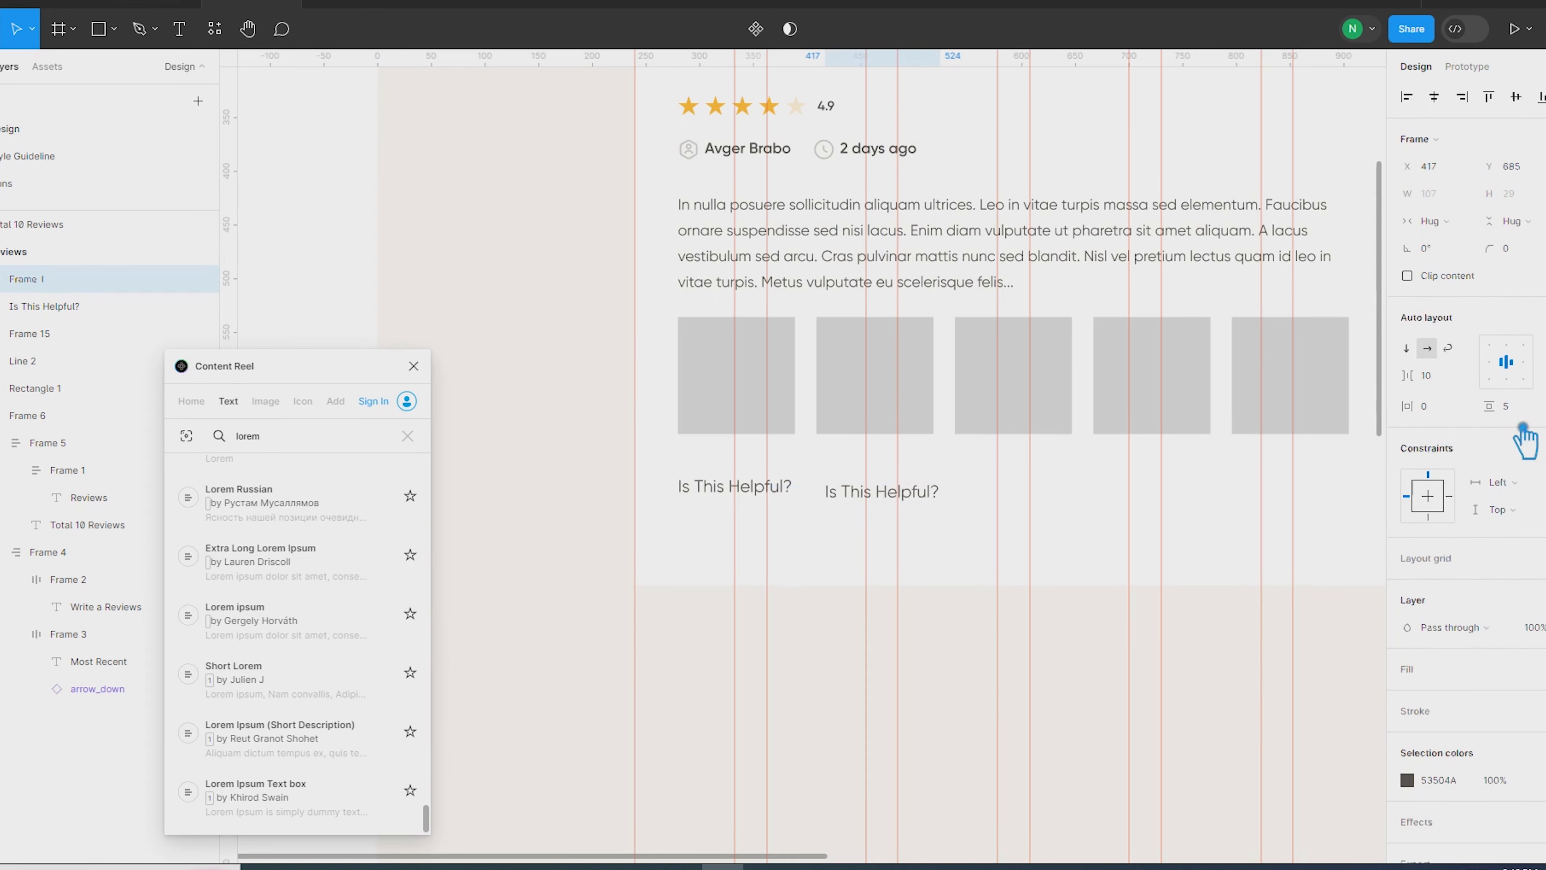
{"action": "left_click", "coordinate": [1532, 417]}
{"action": "key", "text": "Up"}
{"action": "key", "text": "Up"}
{"action": "key", "text": "Up"}
Set the new frame's horizontal padding to 10 and its item spacing to 20
{"action": "left_click", "coordinate": [1459, 416]}
{"action": "type", "text": "10"}
{"action": "key", "text": "Return"}
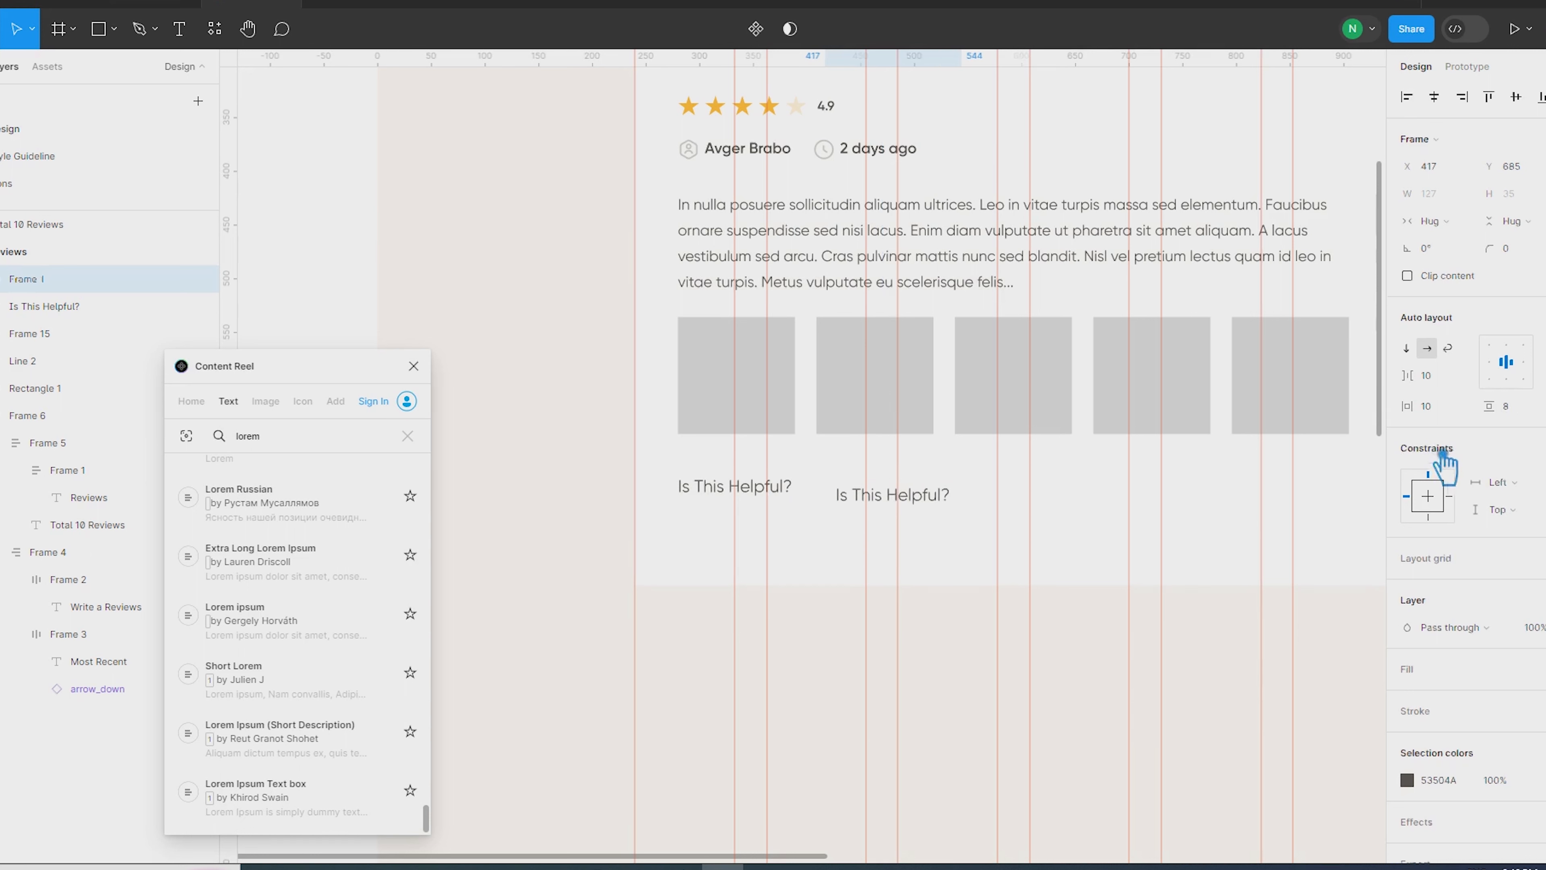
{"action": "left_click", "coordinate": [1455, 390]}
{"action": "type", "text": "20"}
{"action": "key", "text": "Return"}
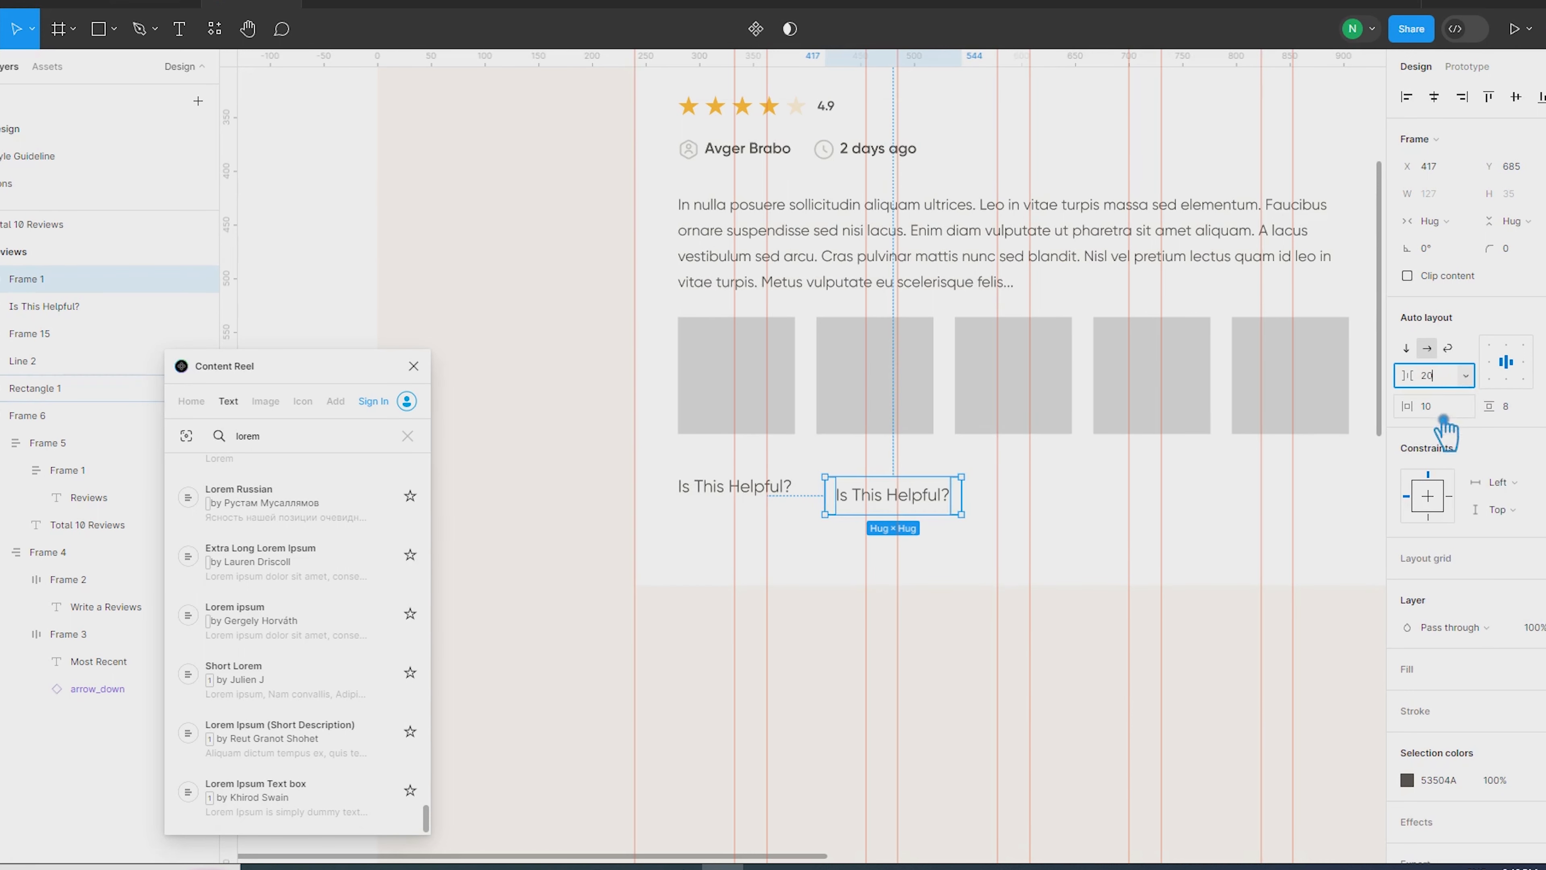
Set the font size of the text inside the new frame to 12
{"action": "double_click", "coordinate": [940, 516]}
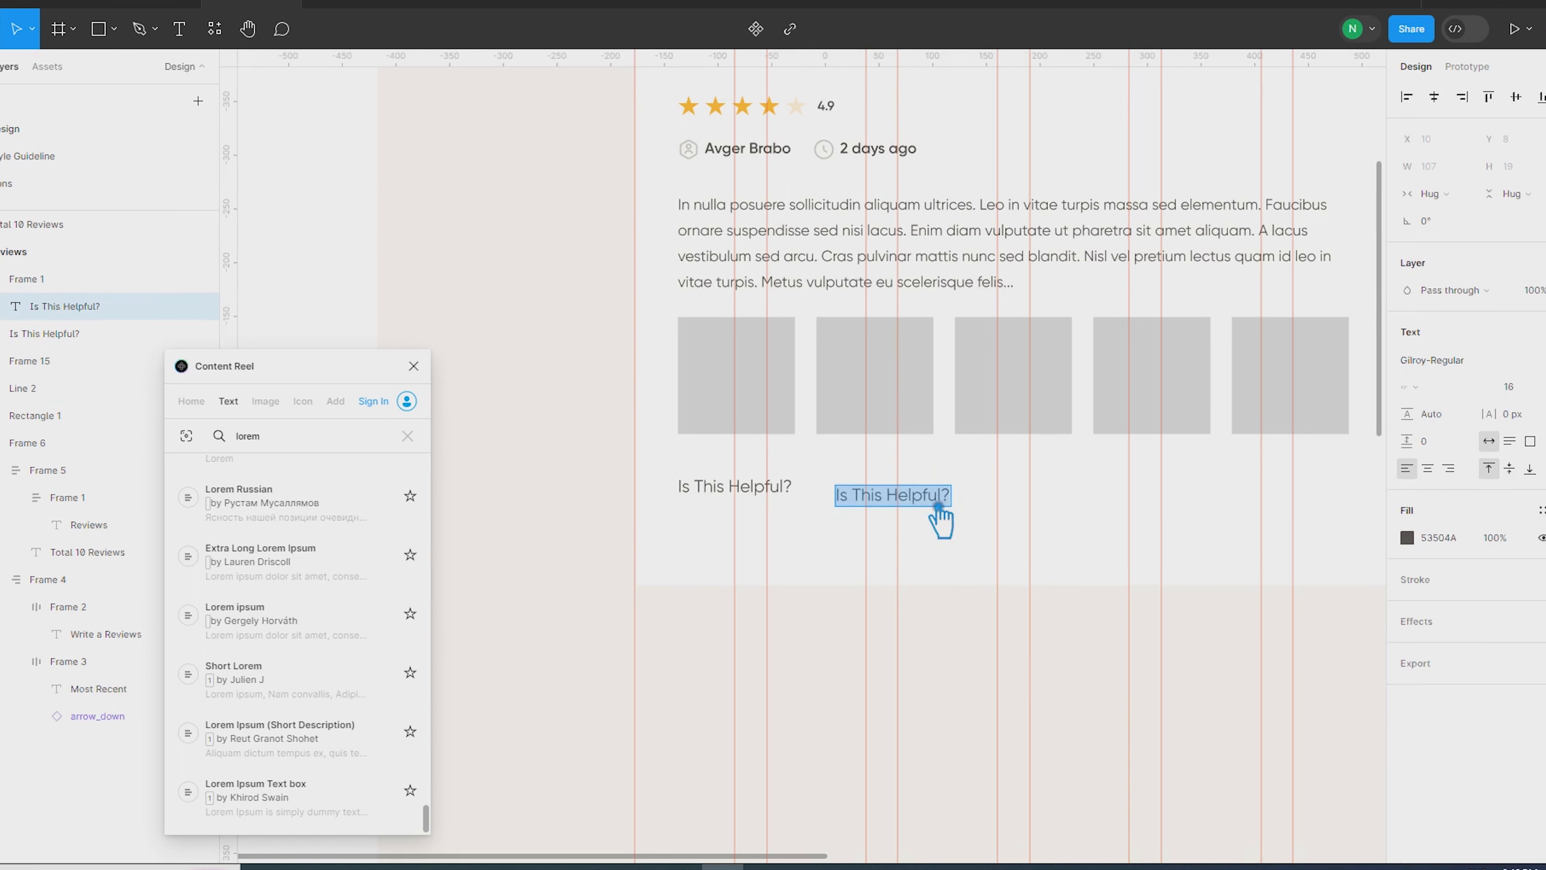
{"action": "left_click", "coordinate": [1528, 389]}
{"action": "type", "text": "12"}
{"action": "key", "text": "Return"}
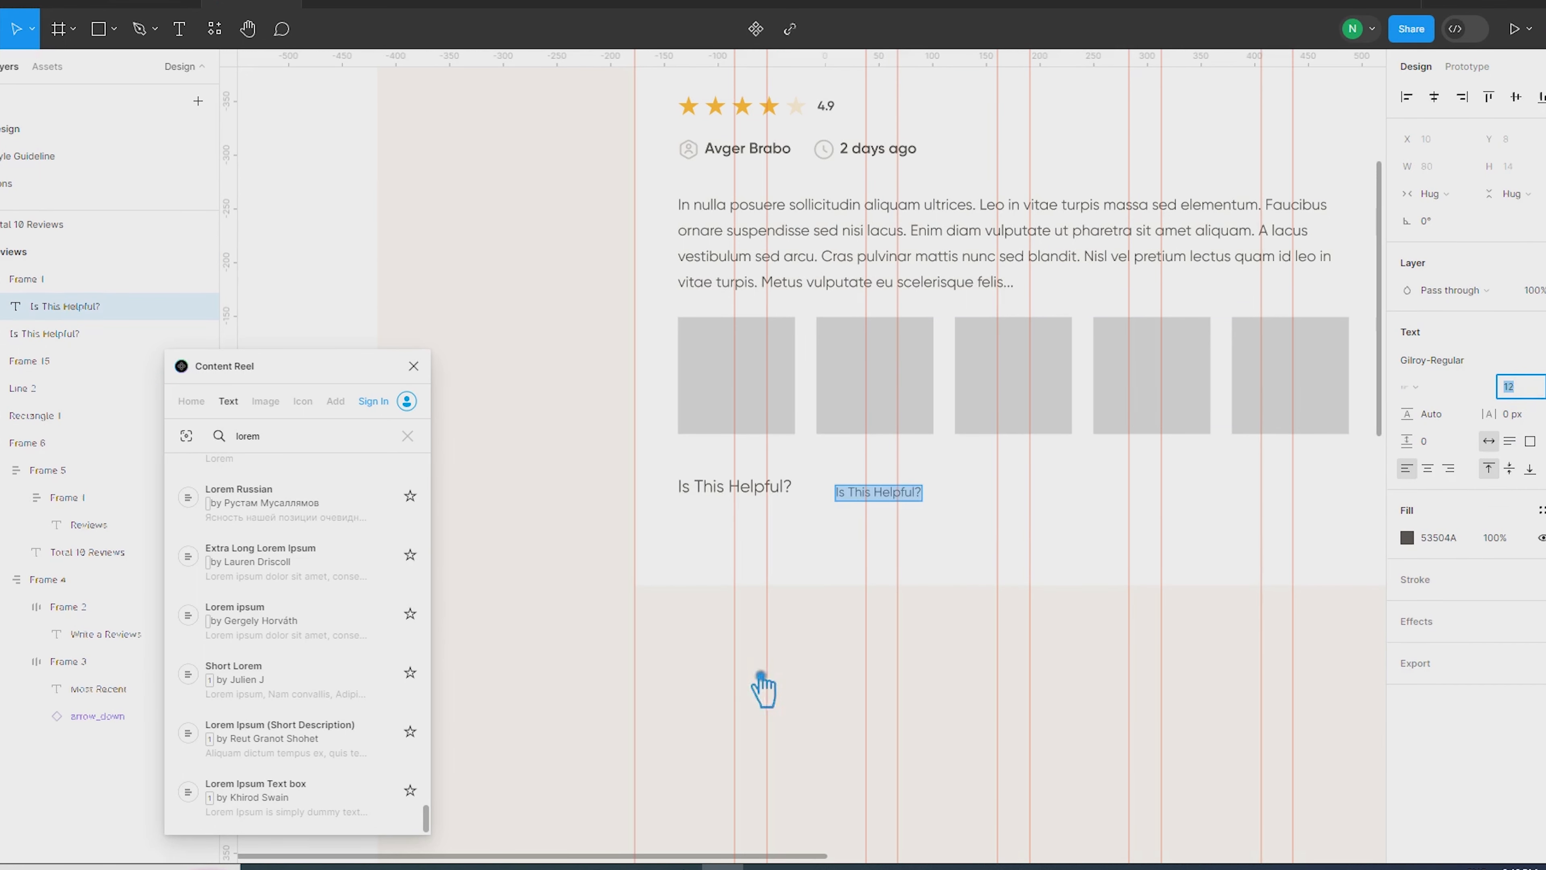
Add a fill to the new frame, sampling the page background color FCF9F4
{"action": "left_click", "coordinate": [846, 503]}
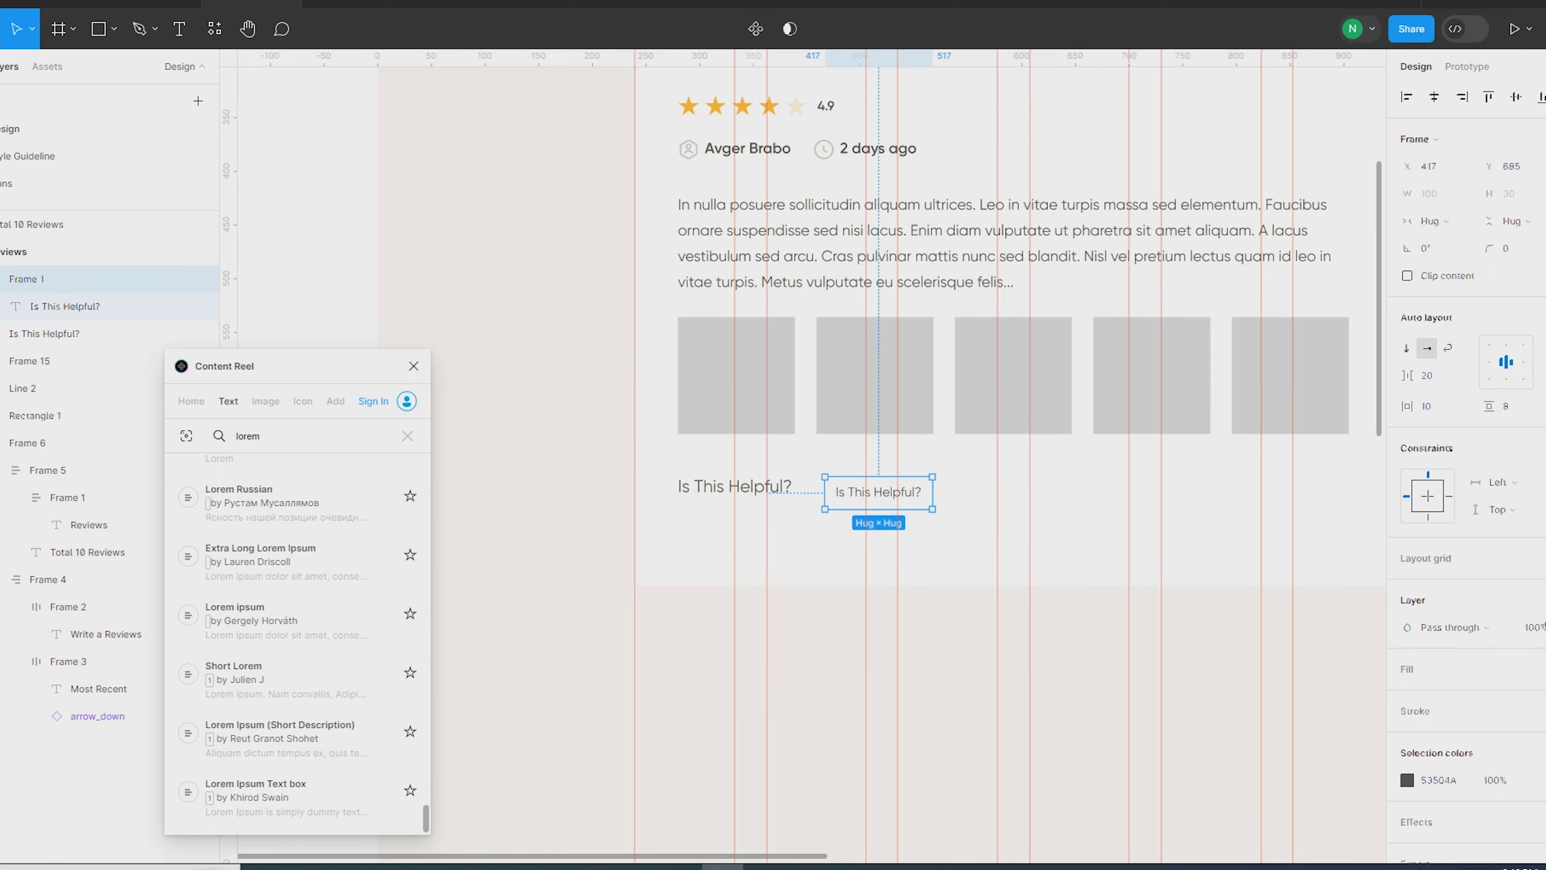
{"action": "left_click", "coordinate": [1544, 669]}
{"action": "left_click", "coordinate": [1407, 696]}
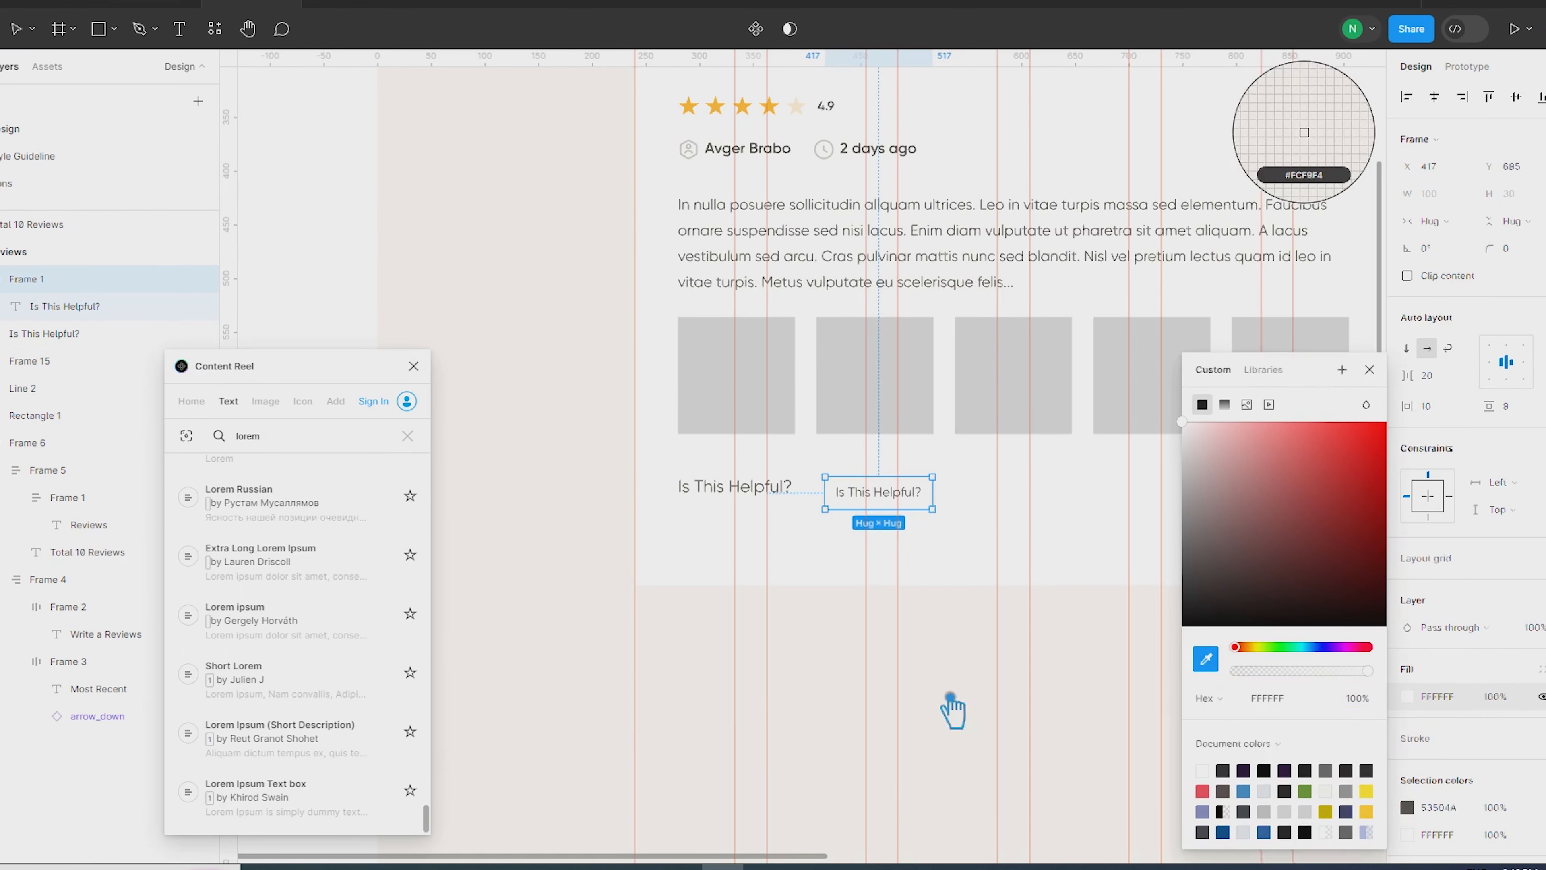
{"action": "left_click", "coordinate": [485, 587]}
Move the filled frame to X 410 and center it vertically with the "Is This Helpful?" text beside it
{"action": "left_click_drag", "start_coordinate": [865, 501], "coordinate": [859, 500]}
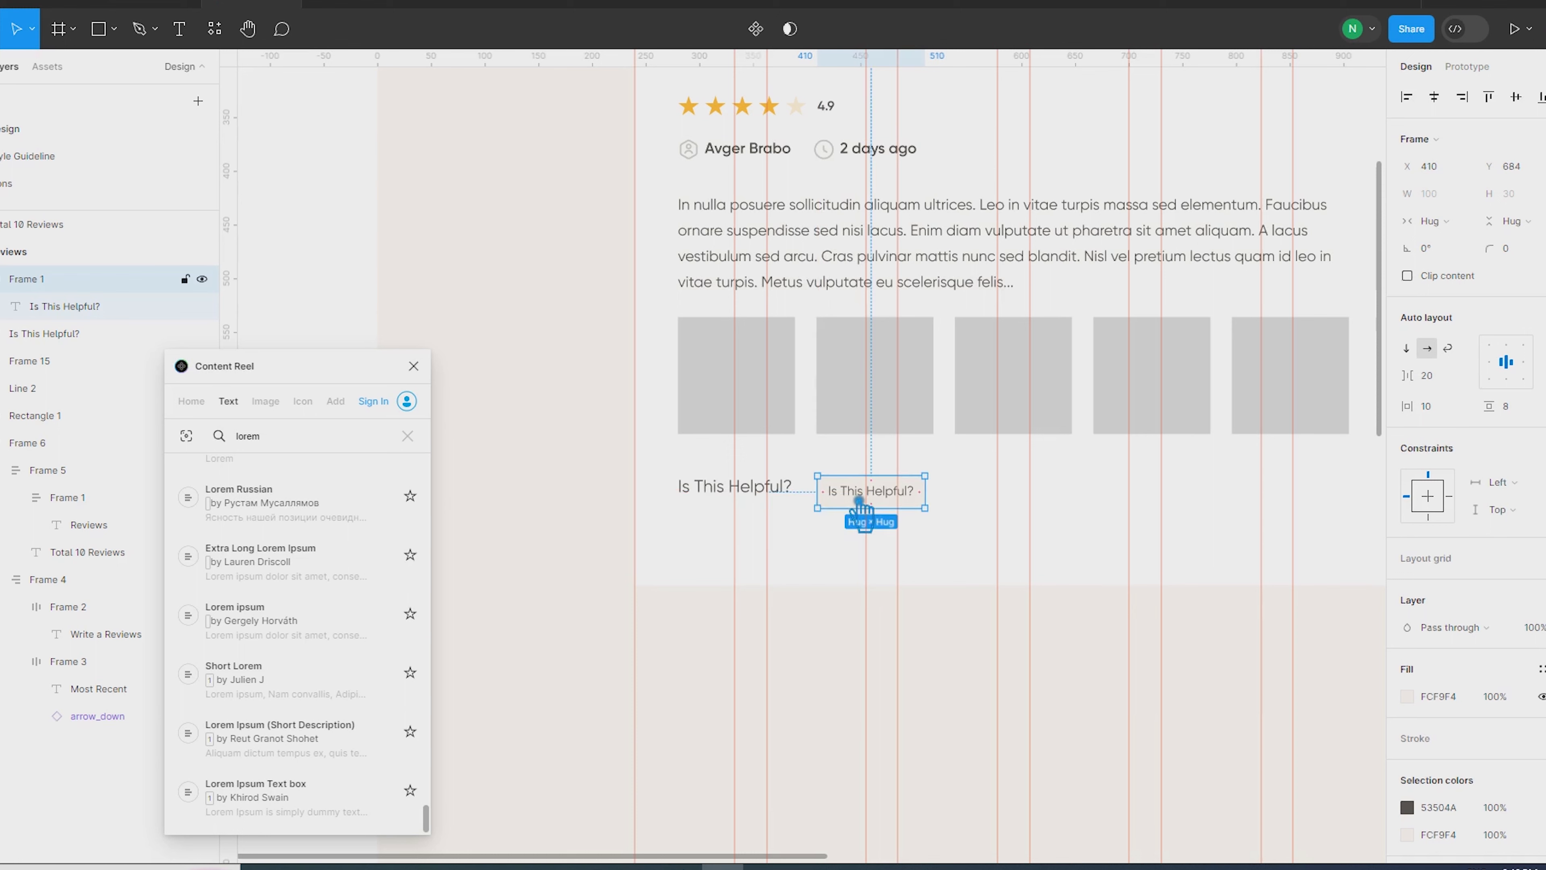
{"action": "left_click", "coordinate": [749, 495], "text": "shift"}
{"action": "key", "text": "alt"}
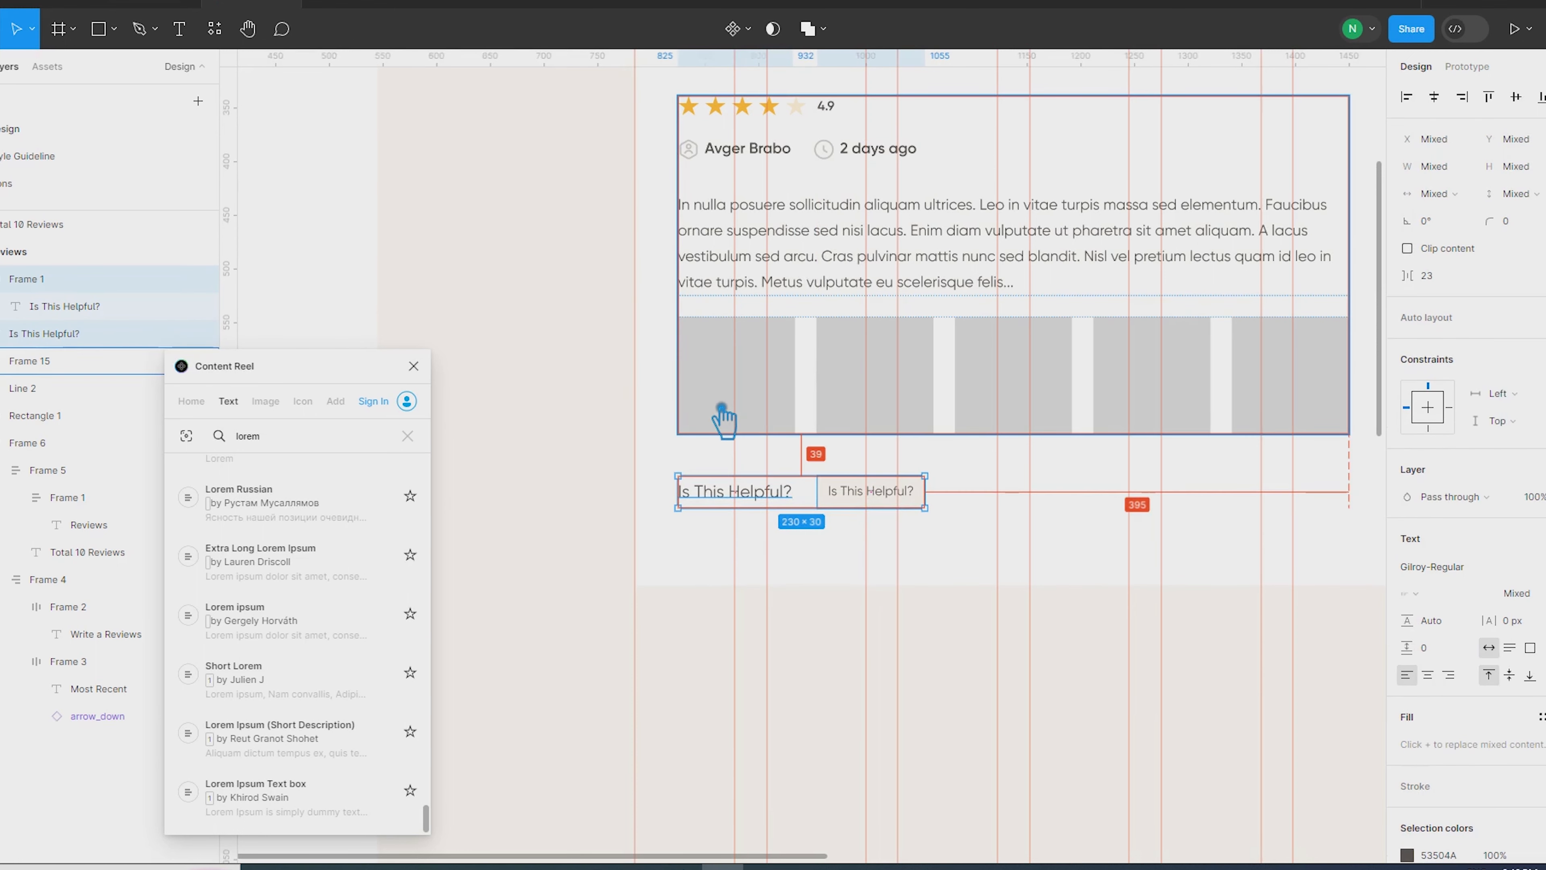
{"action": "key", "text": "shift+a"}
Set the filled frame's horizontal padding to 20 and vertical padding to 10
{"action": "left_click", "coordinate": [832, 504]}
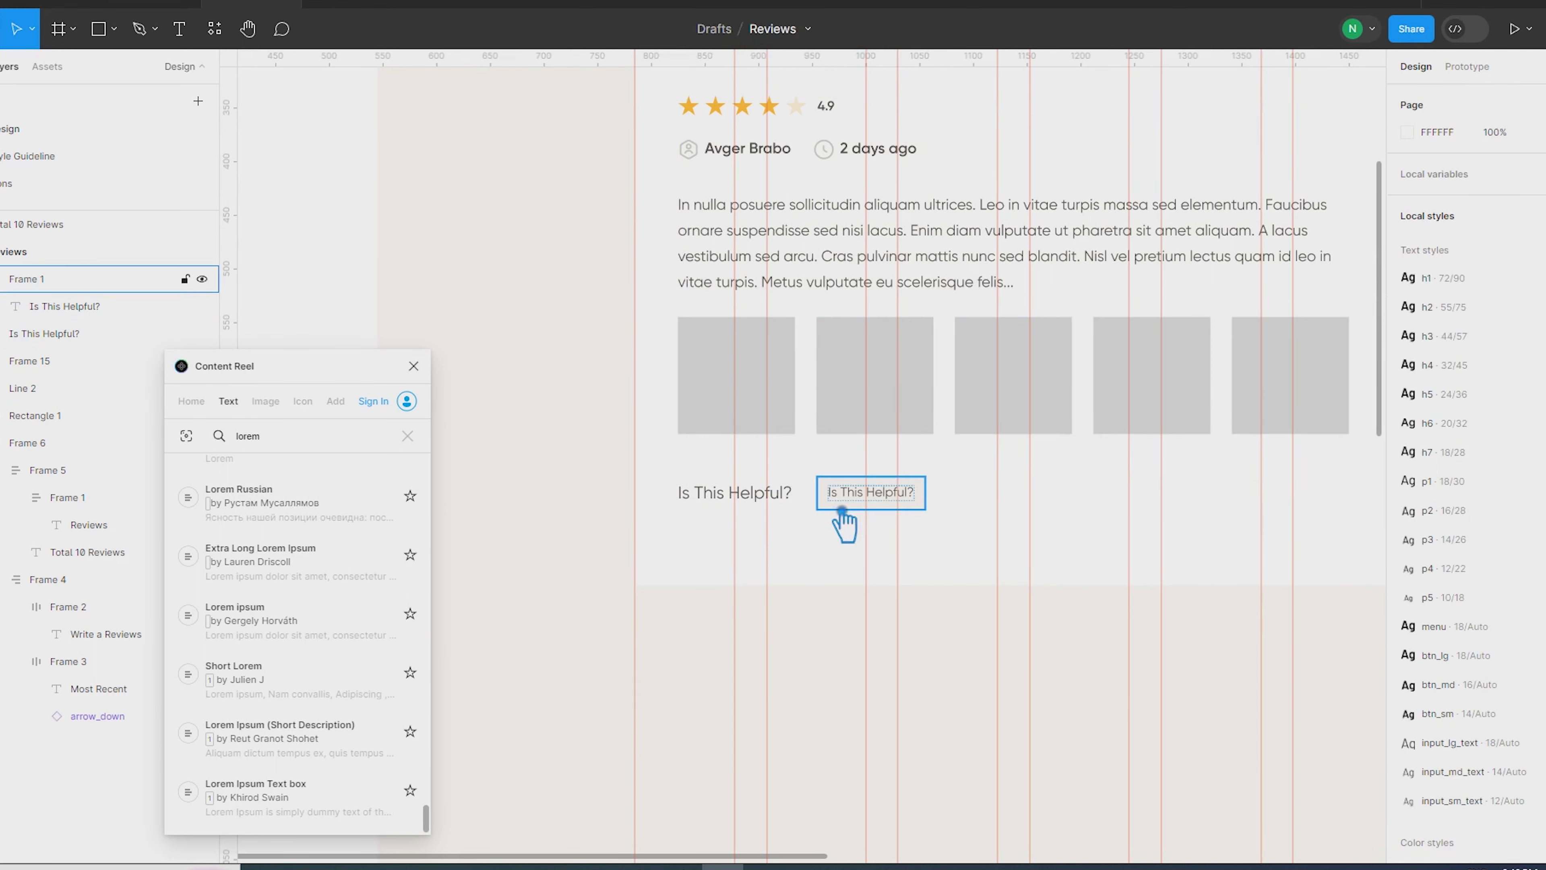
{"action": "left_click", "coordinate": [1463, 407]}
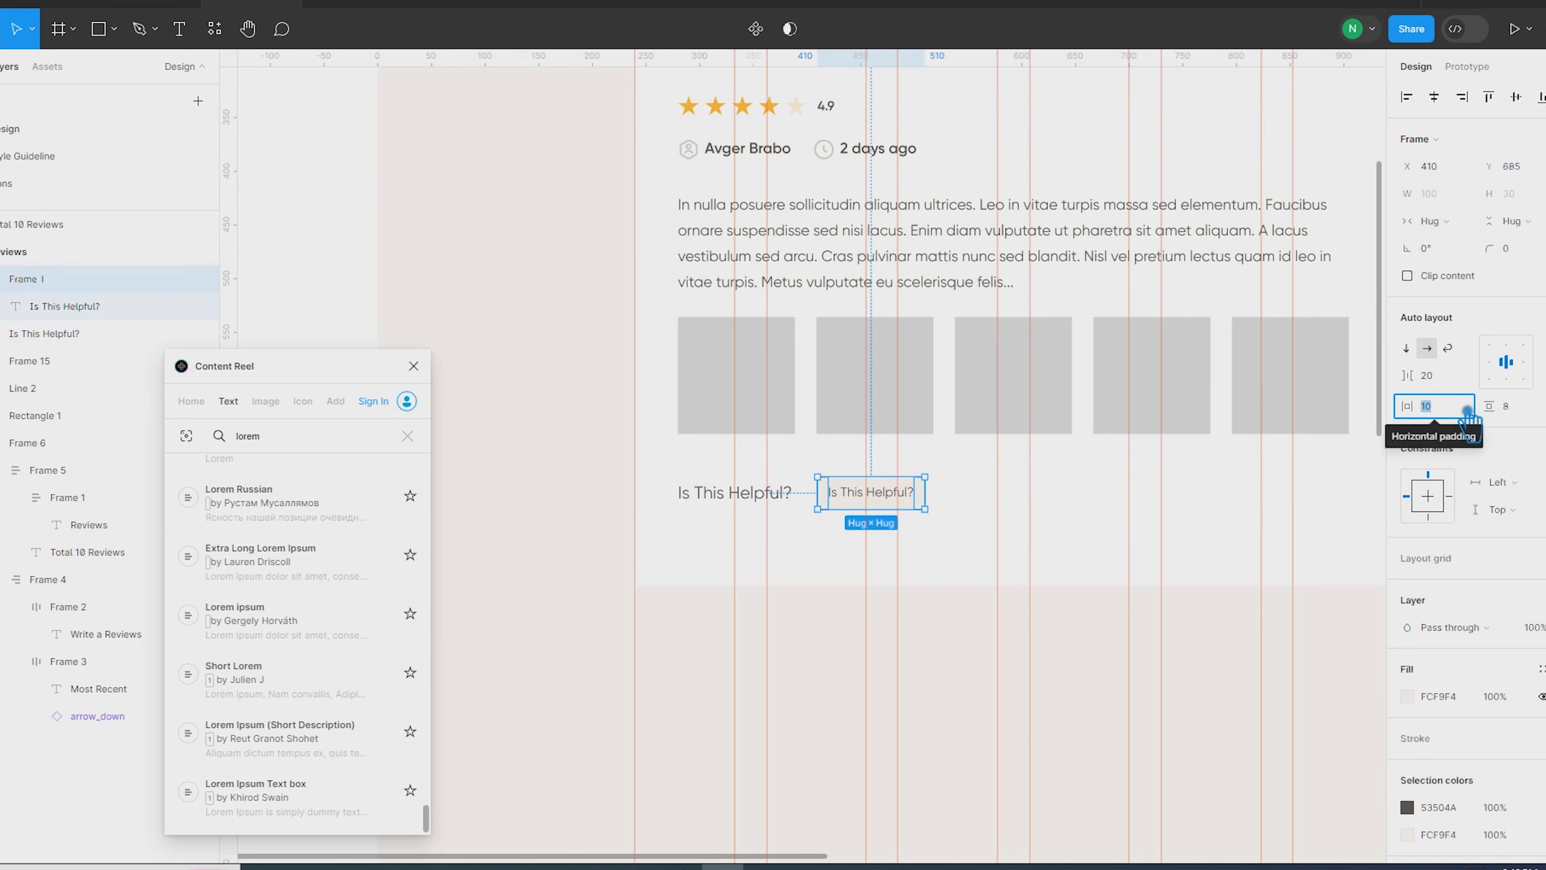
{"action": "type", "text": "13"}
{"action": "key", "text": "Return"}
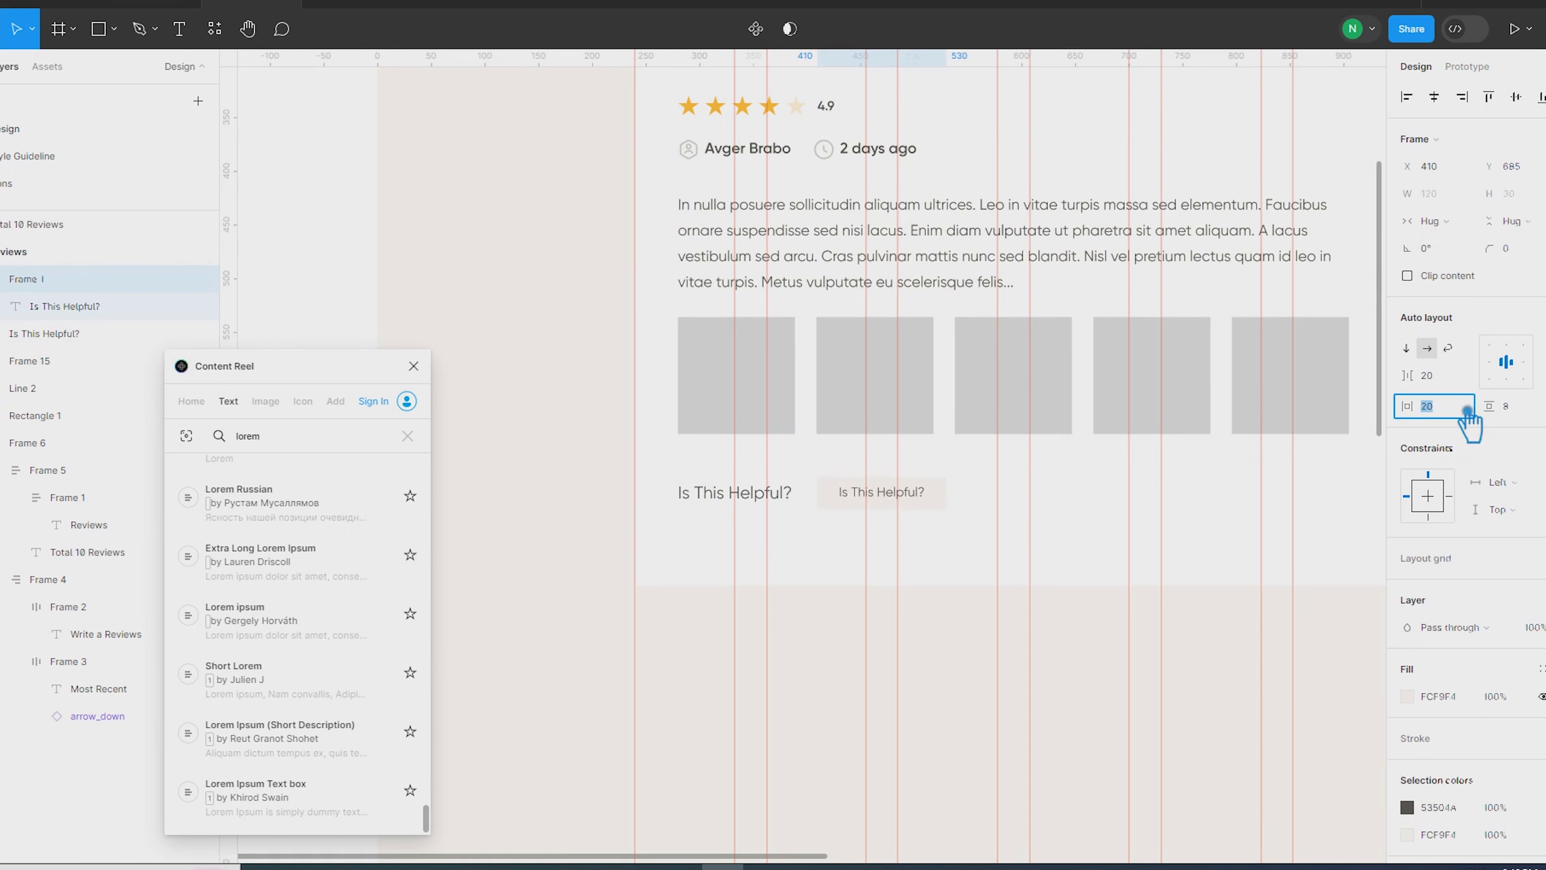
{"action": "left_click", "coordinate": [1528, 413]}
{"action": "type", "text": "10"}
{"action": "key", "text": "Return"}
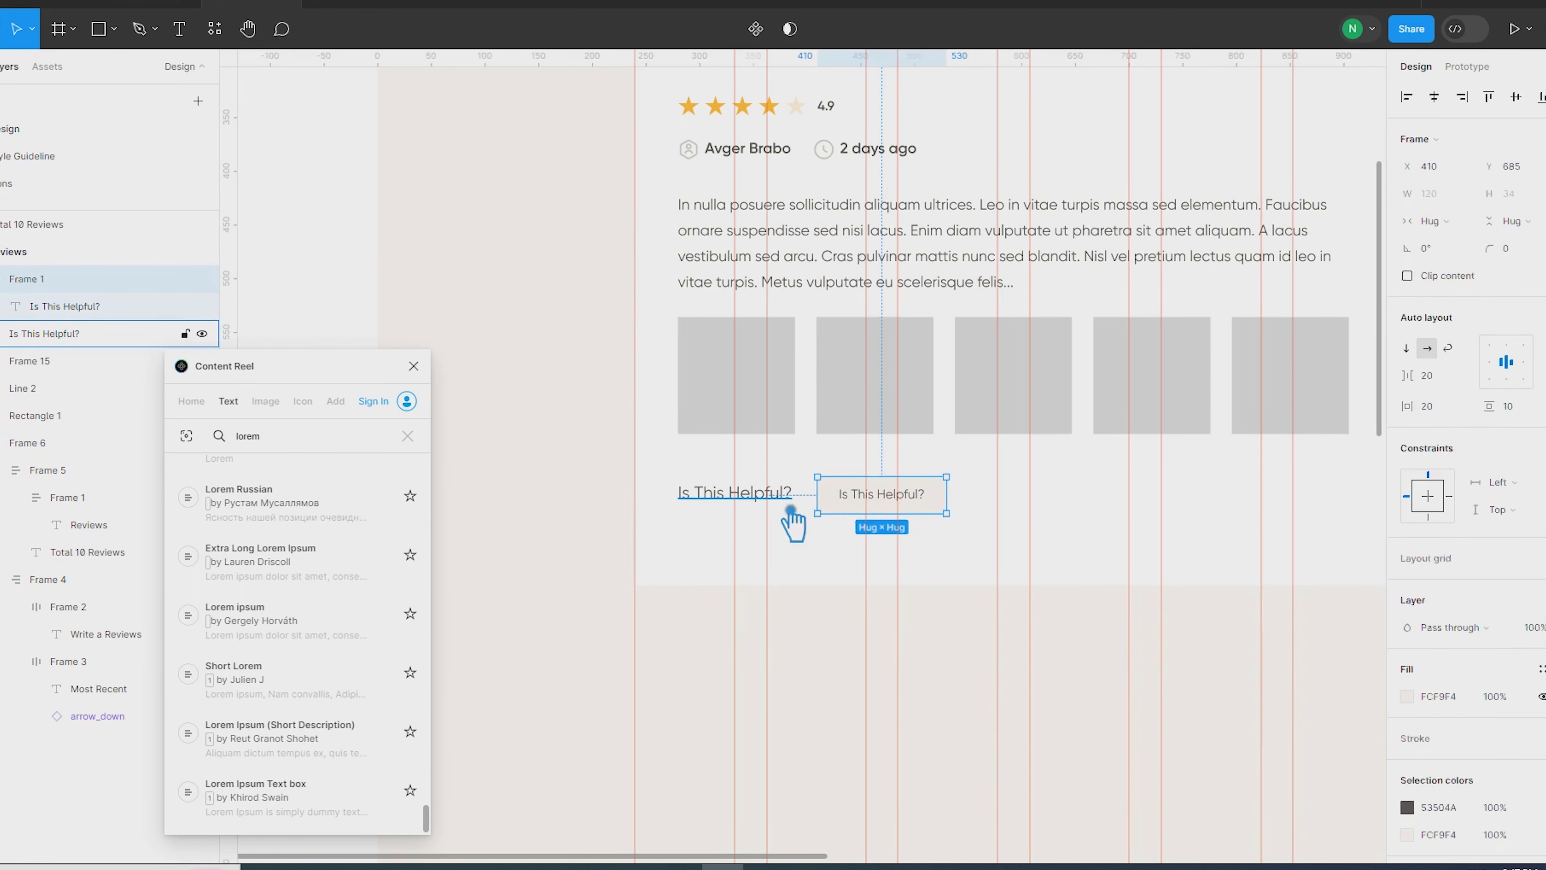
Vertically center the "Is This Helpful?" text with the filled frame and set the spacing between them to 20
{"action": "left_click", "coordinate": [785, 496], "text": "shift"}
{"action": "left_click", "coordinate": [1529, 104]}
{"action": "left_click", "coordinate": [1464, 277]}
{"action": "type", "text": "20"}
{"action": "key", "text": "Return"}
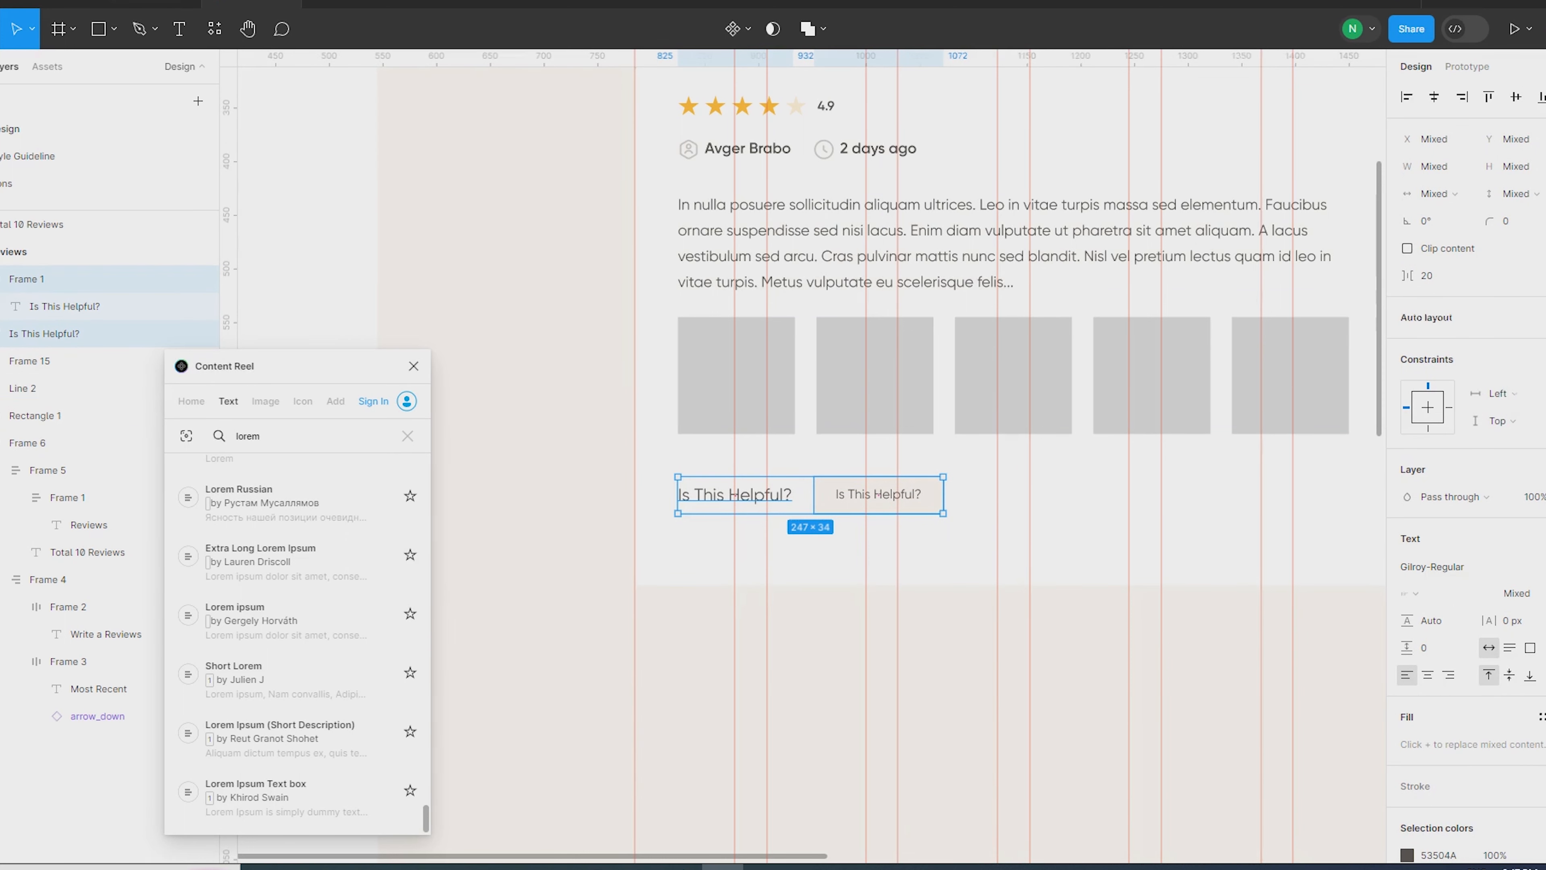
Reduce the font size of the standalone "Is This Helpful?" text to 14
{"action": "left_click", "coordinate": [764, 505]}
{"action": "left_click", "coordinate": [1531, 470]}
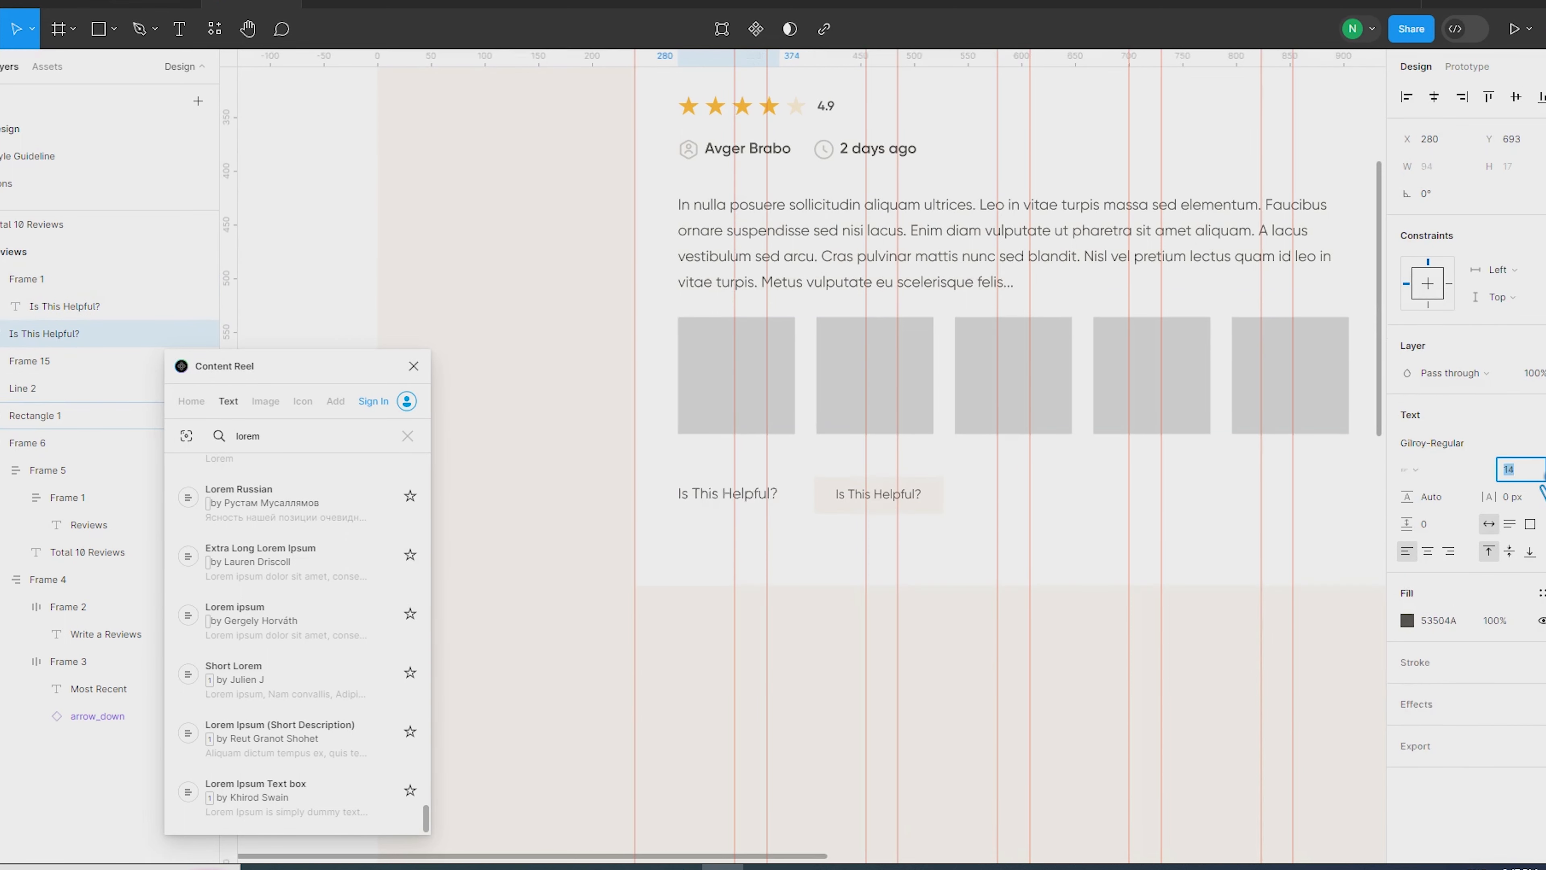
{"action": "double_click", "coordinate": [714, 497]}
{"action": "left_click", "coordinate": [597, 492]}
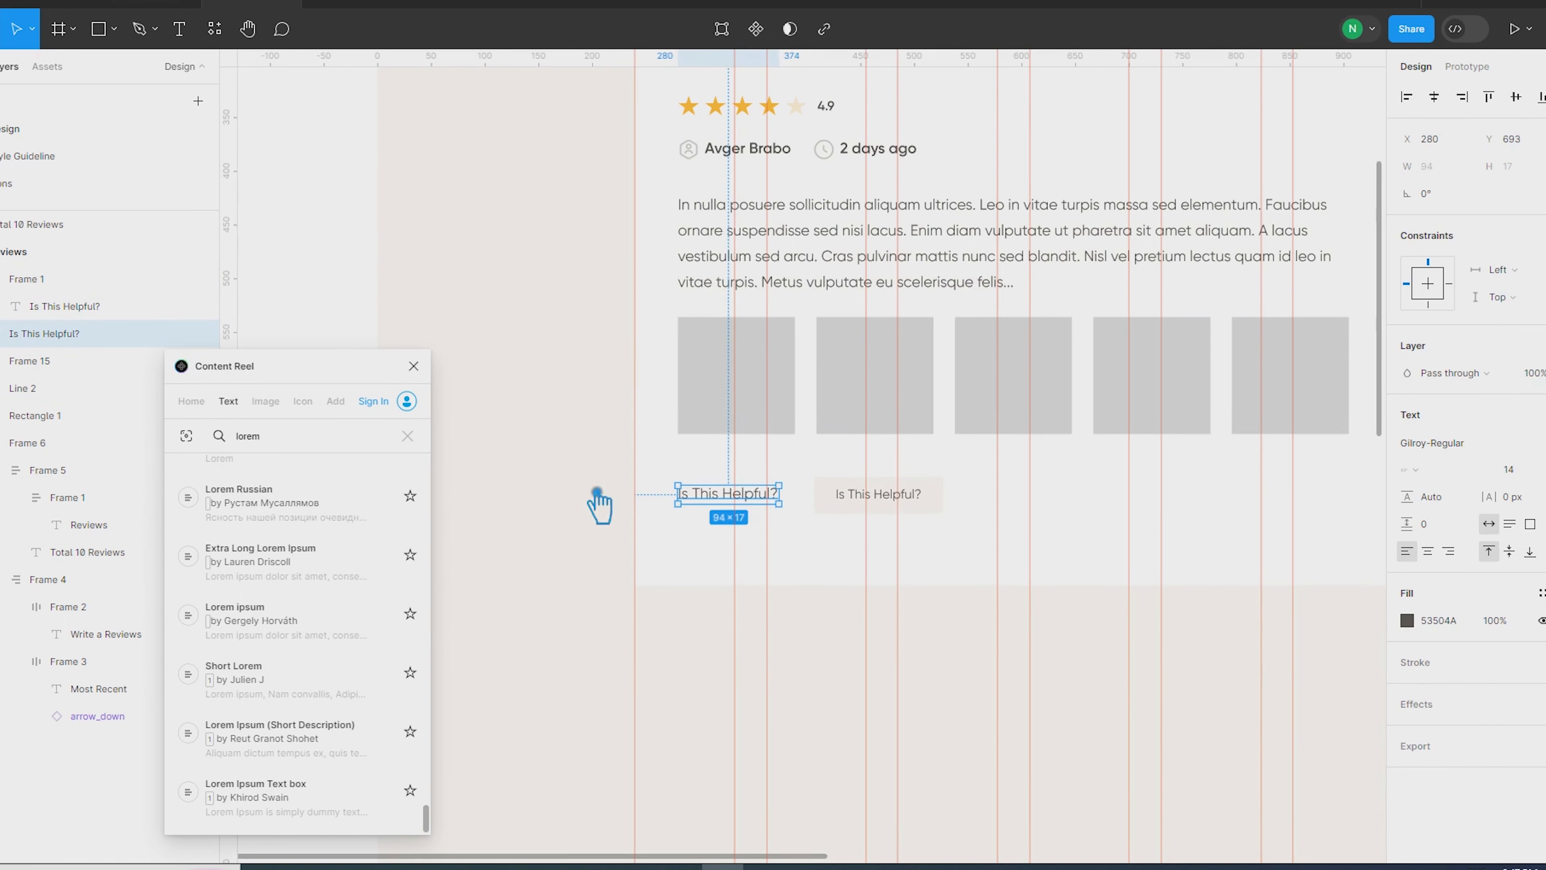
Combine the "Is This Helpful?" text and the filled frame in a horizontal auto layout with spacing 30
{"action": "left_click", "coordinate": [864, 494]}
{"action": "left_click", "coordinate": [721, 510], "text": "shift"}
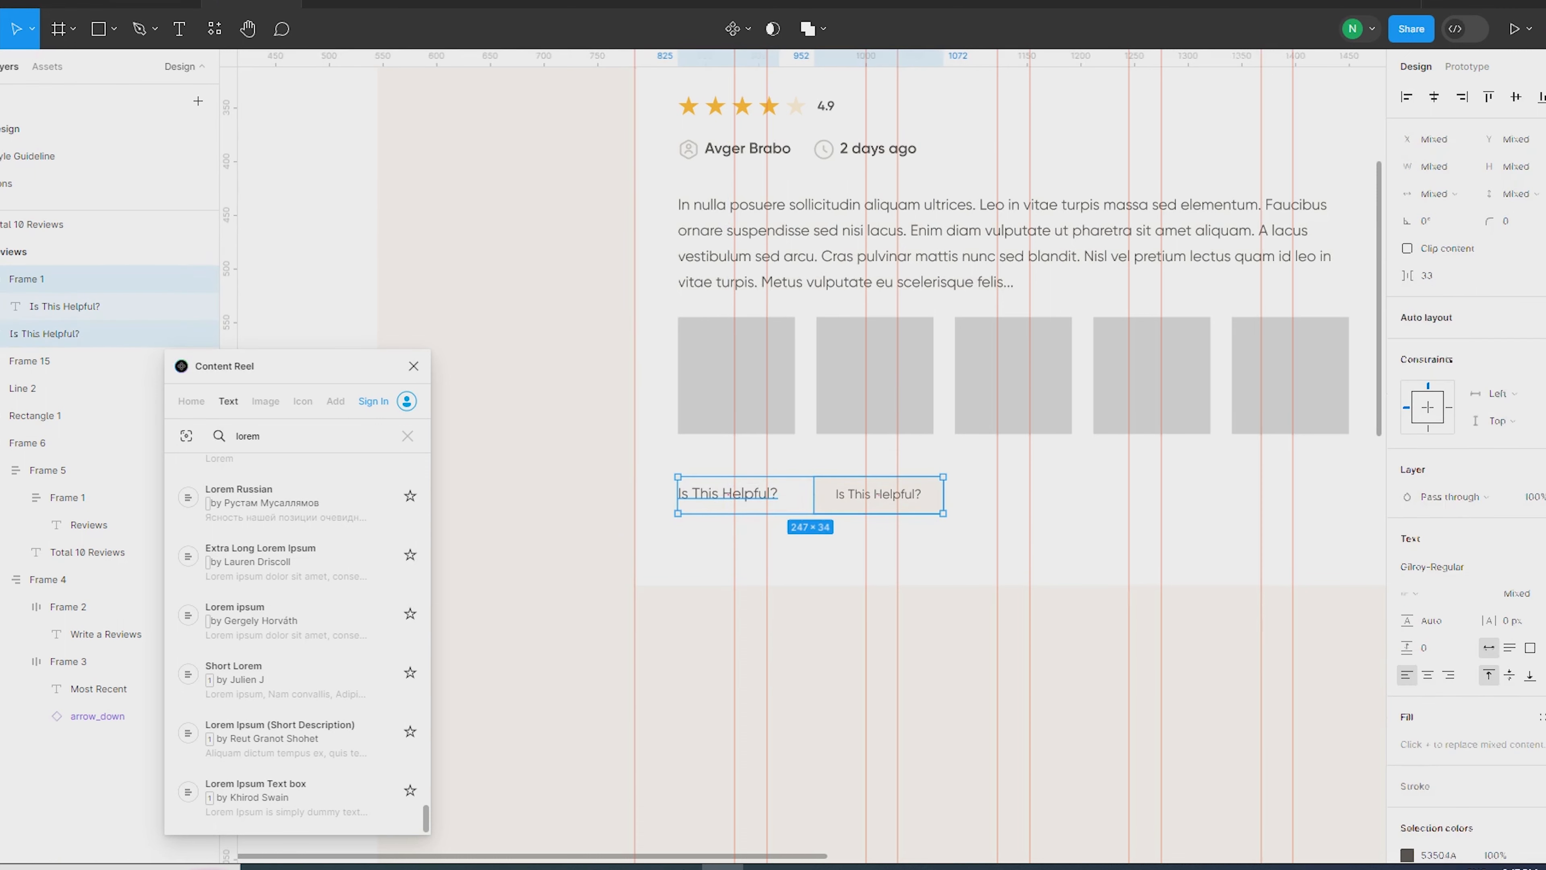
{"action": "key", "text": "shift+a"}
{"action": "left_click", "coordinate": [1446, 383]}
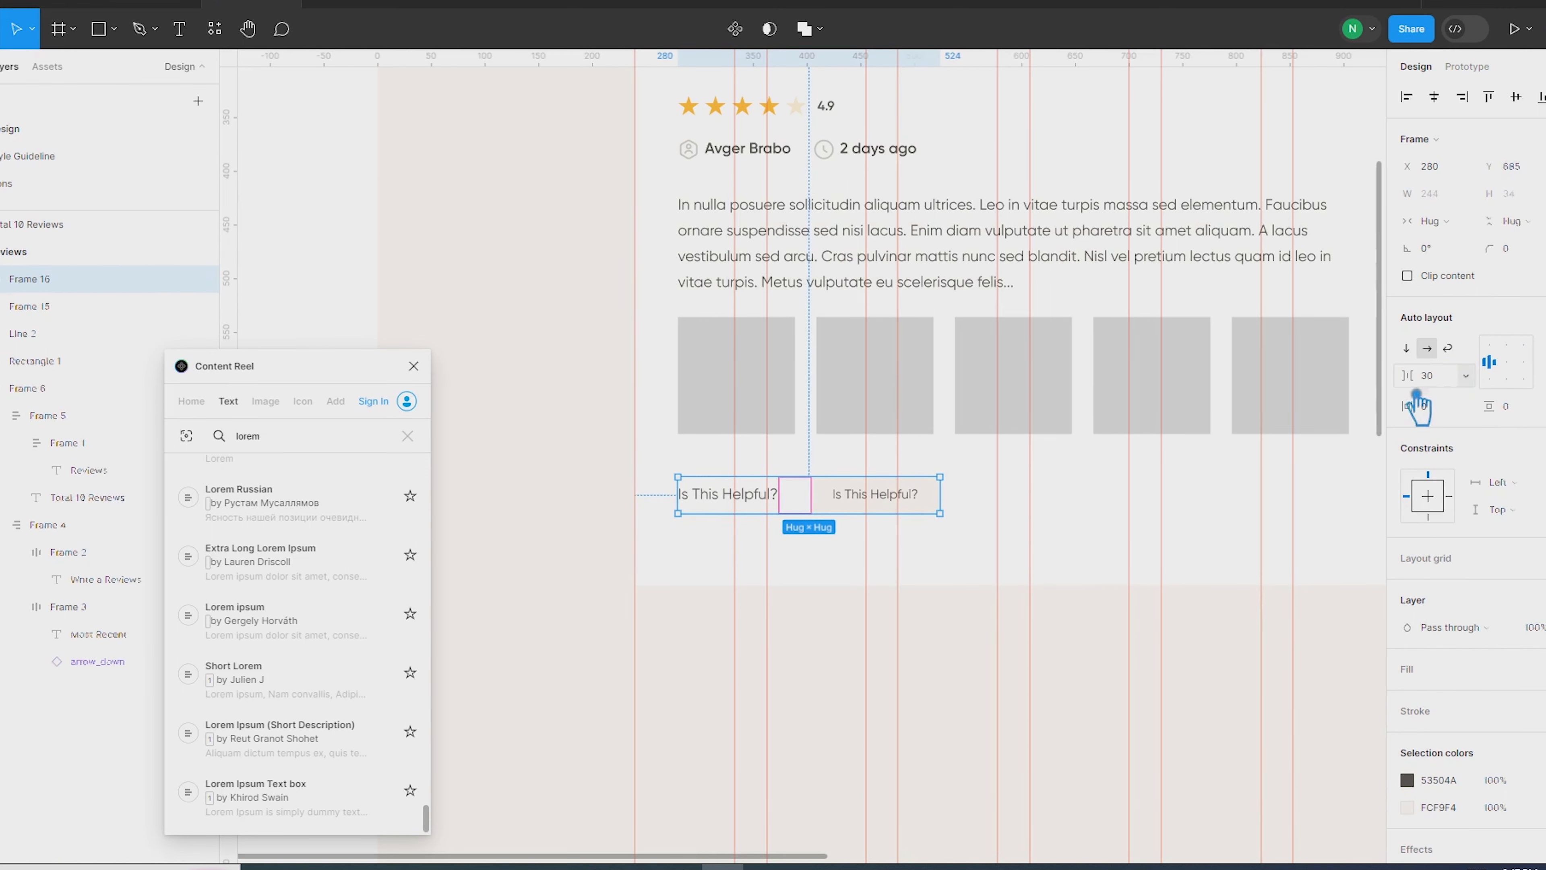
Duplicate the filled frame twice within the row and hide the rulers
{"action": "left_click", "coordinate": [853, 502]}
{"action": "key", "text": "ctrl+d"}
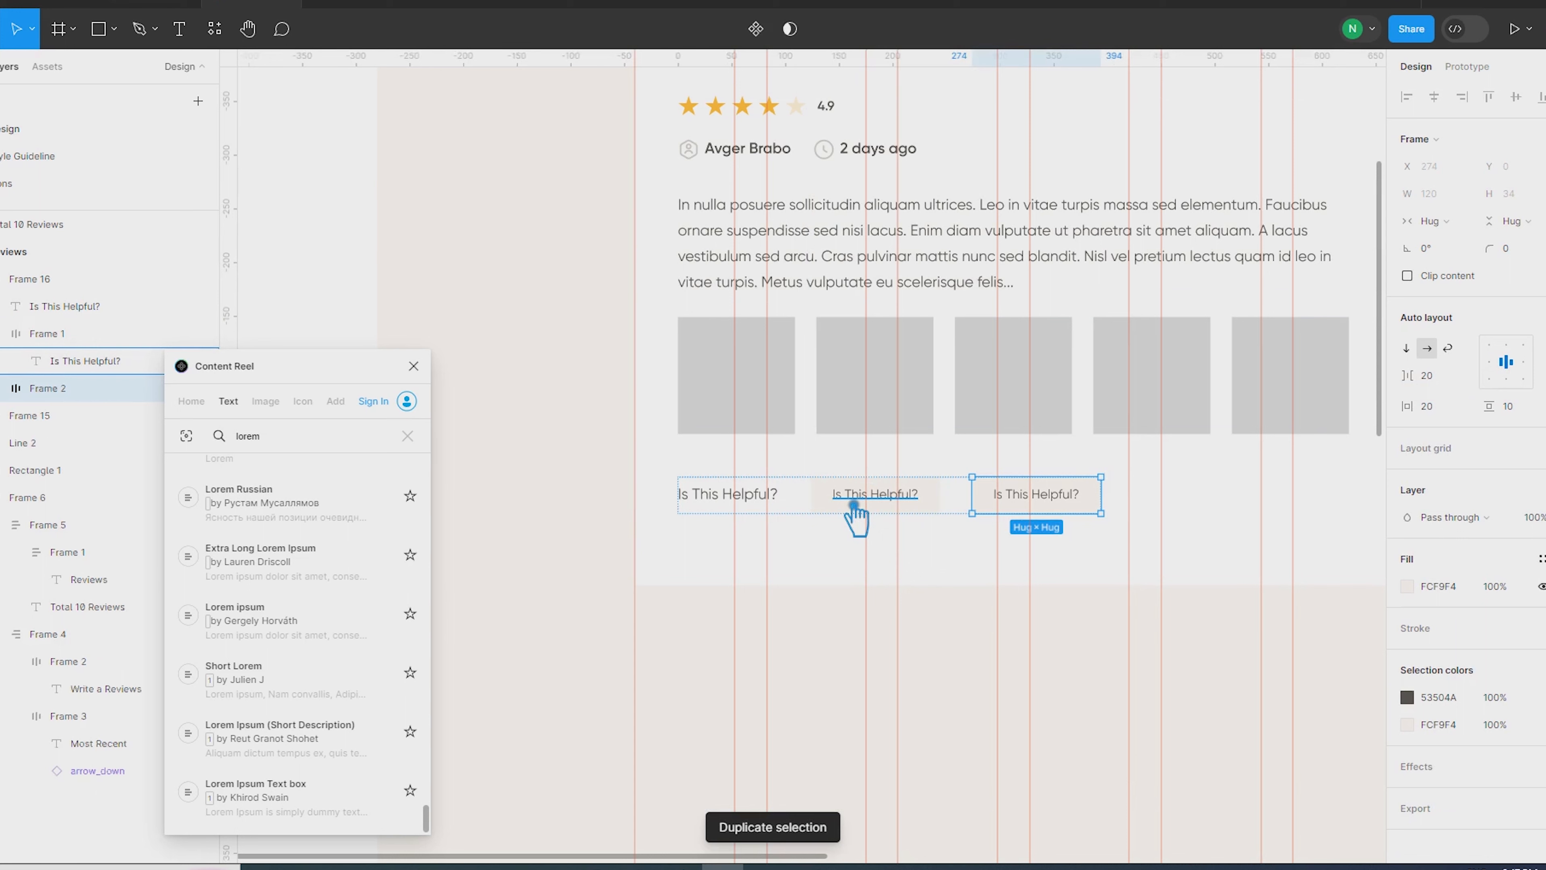
{"action": "key", "text": "ctrl+d"}
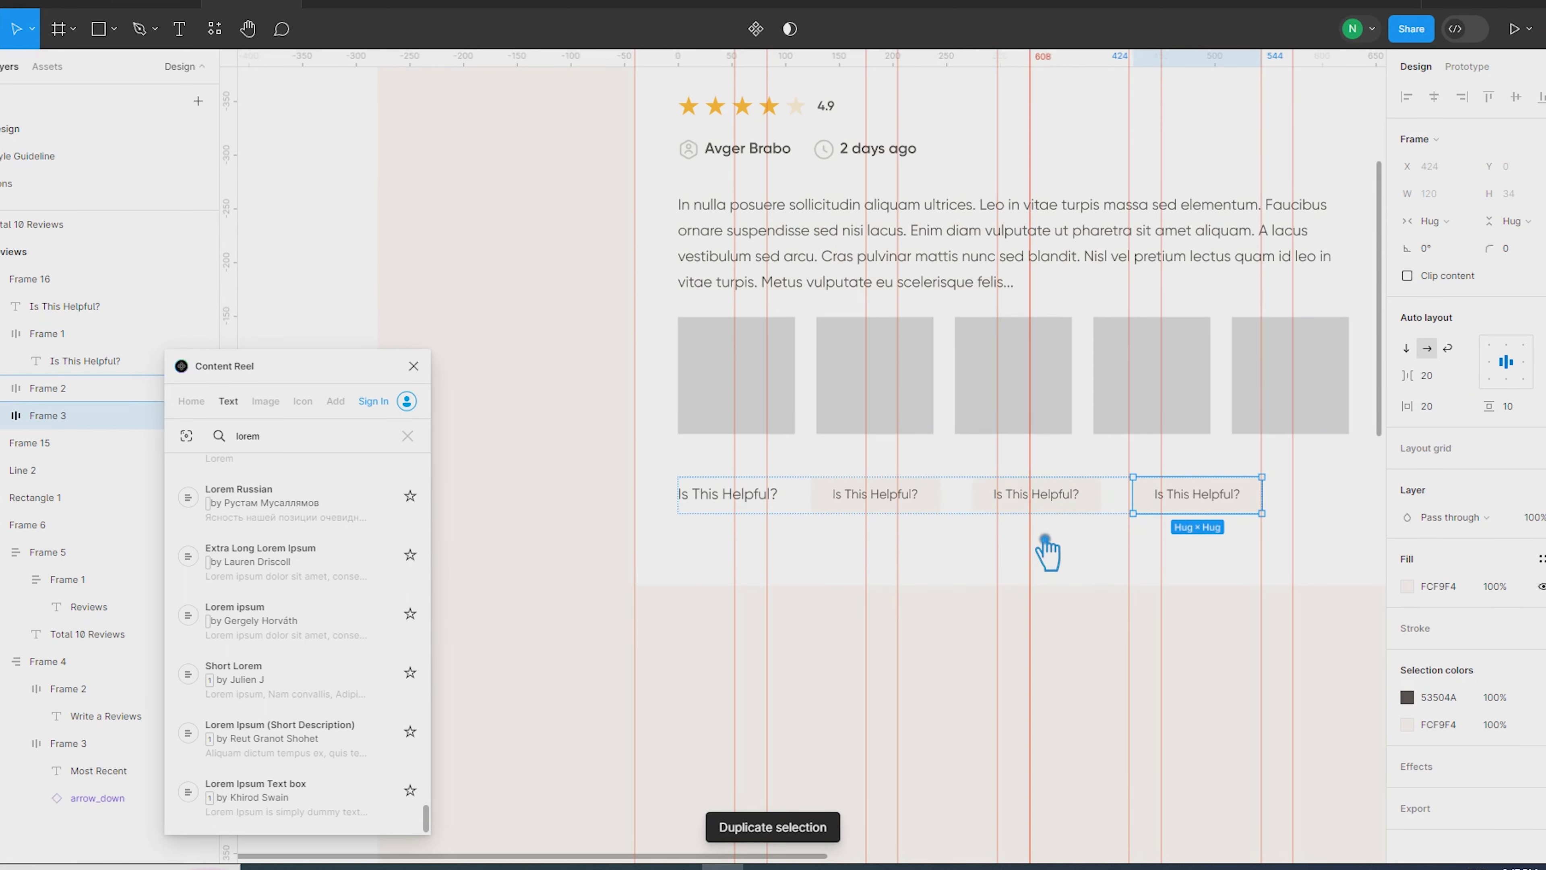
{"action": "key", "text": "shift+r"}
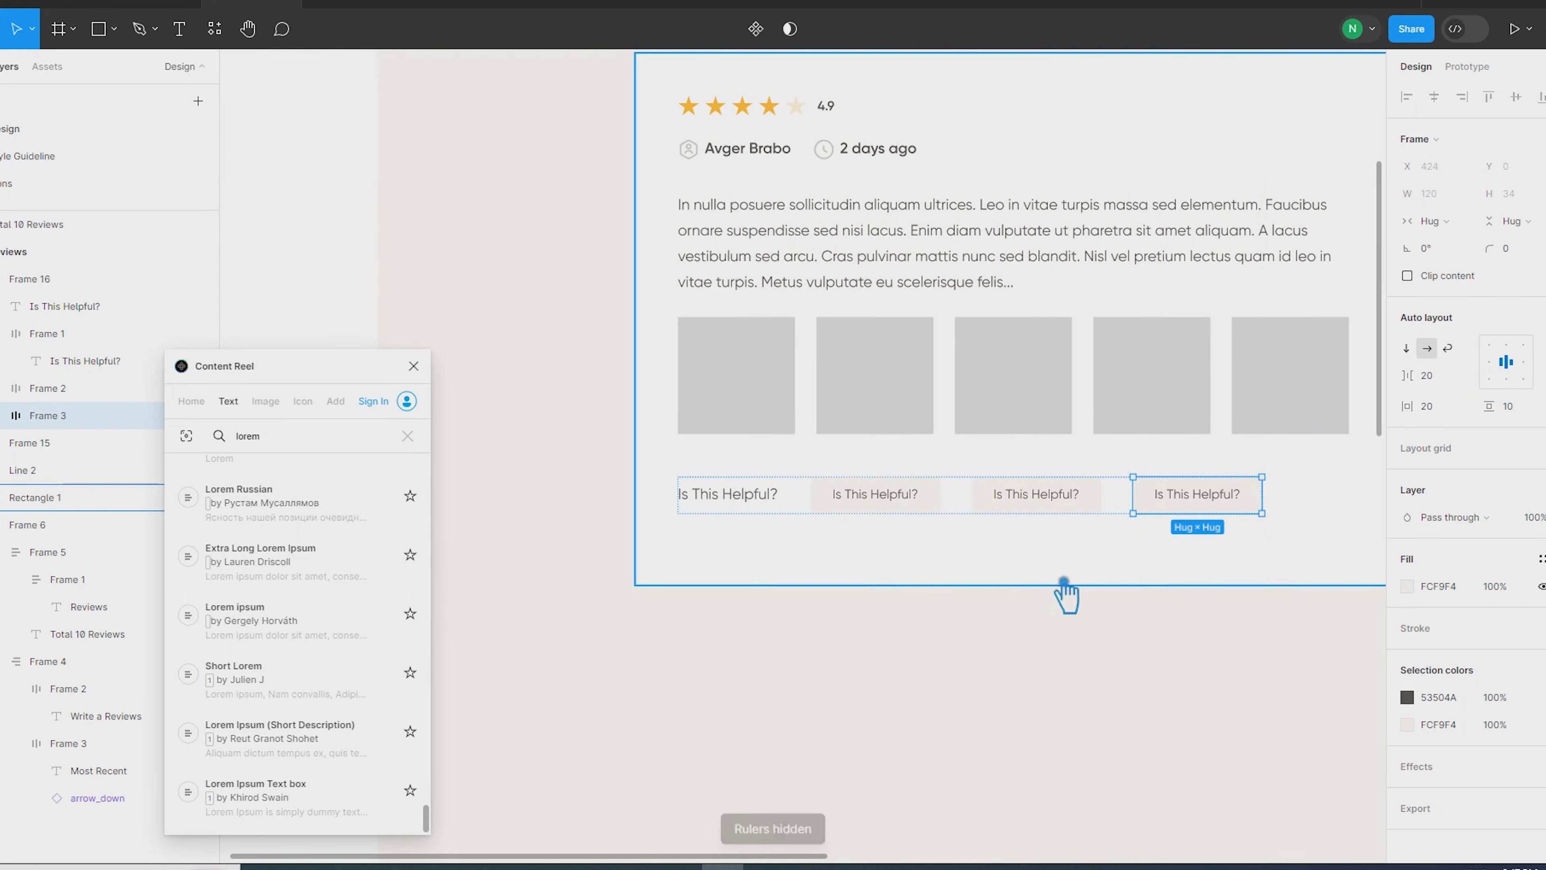
Reword the first filled frame's text as "Yes 20"
{"action": "left_click", "coordinate": [885, 497]}
{"action": "double_click", "coordinate": [883, 497]}
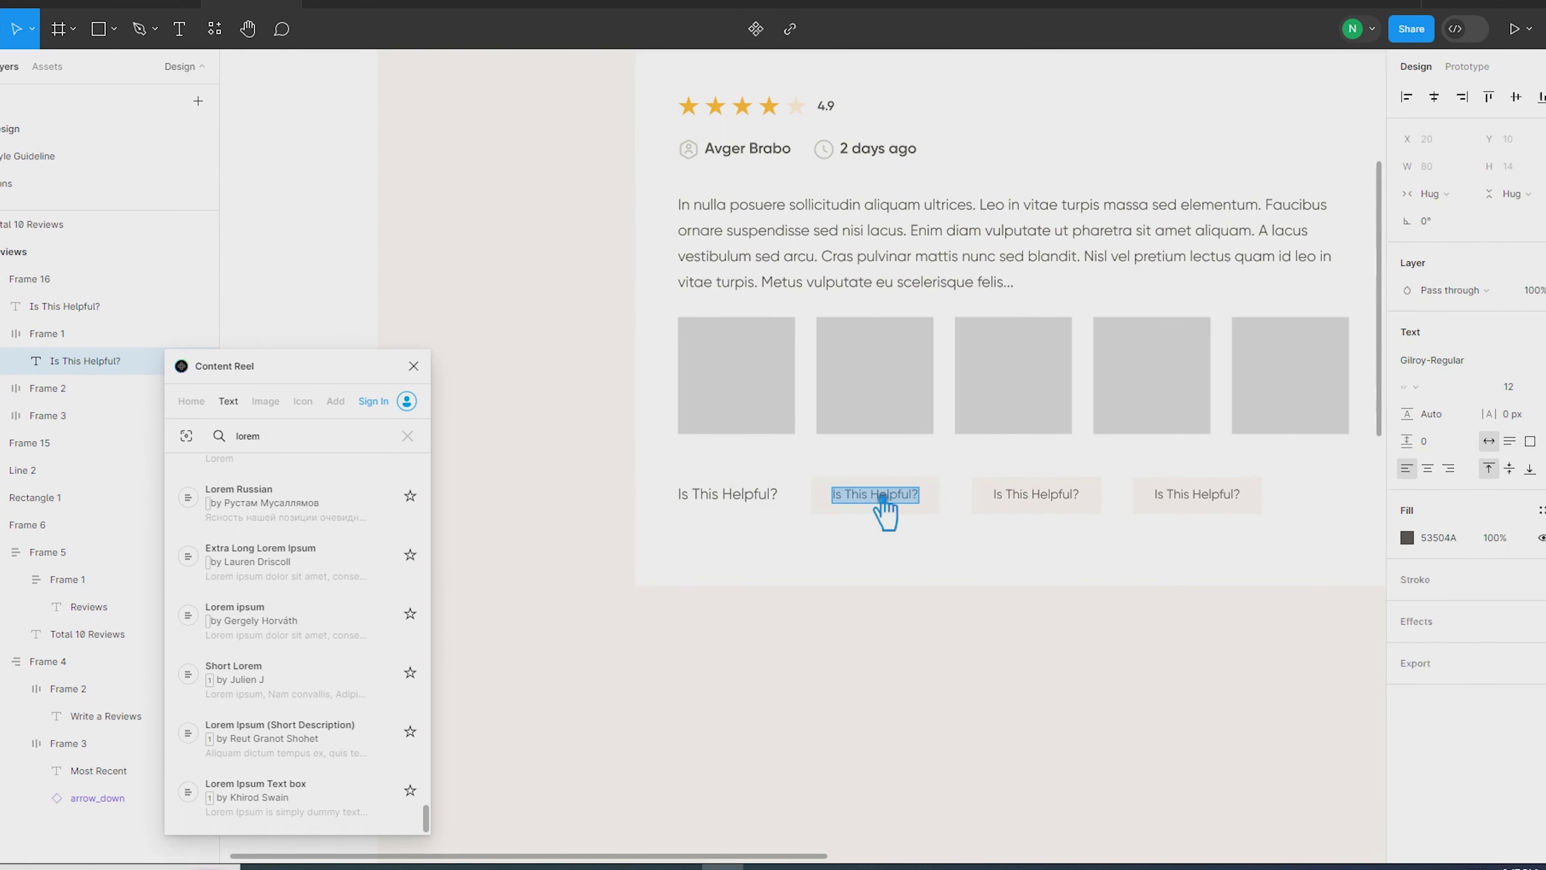
{"action": "type", "text": "Yes 8"}
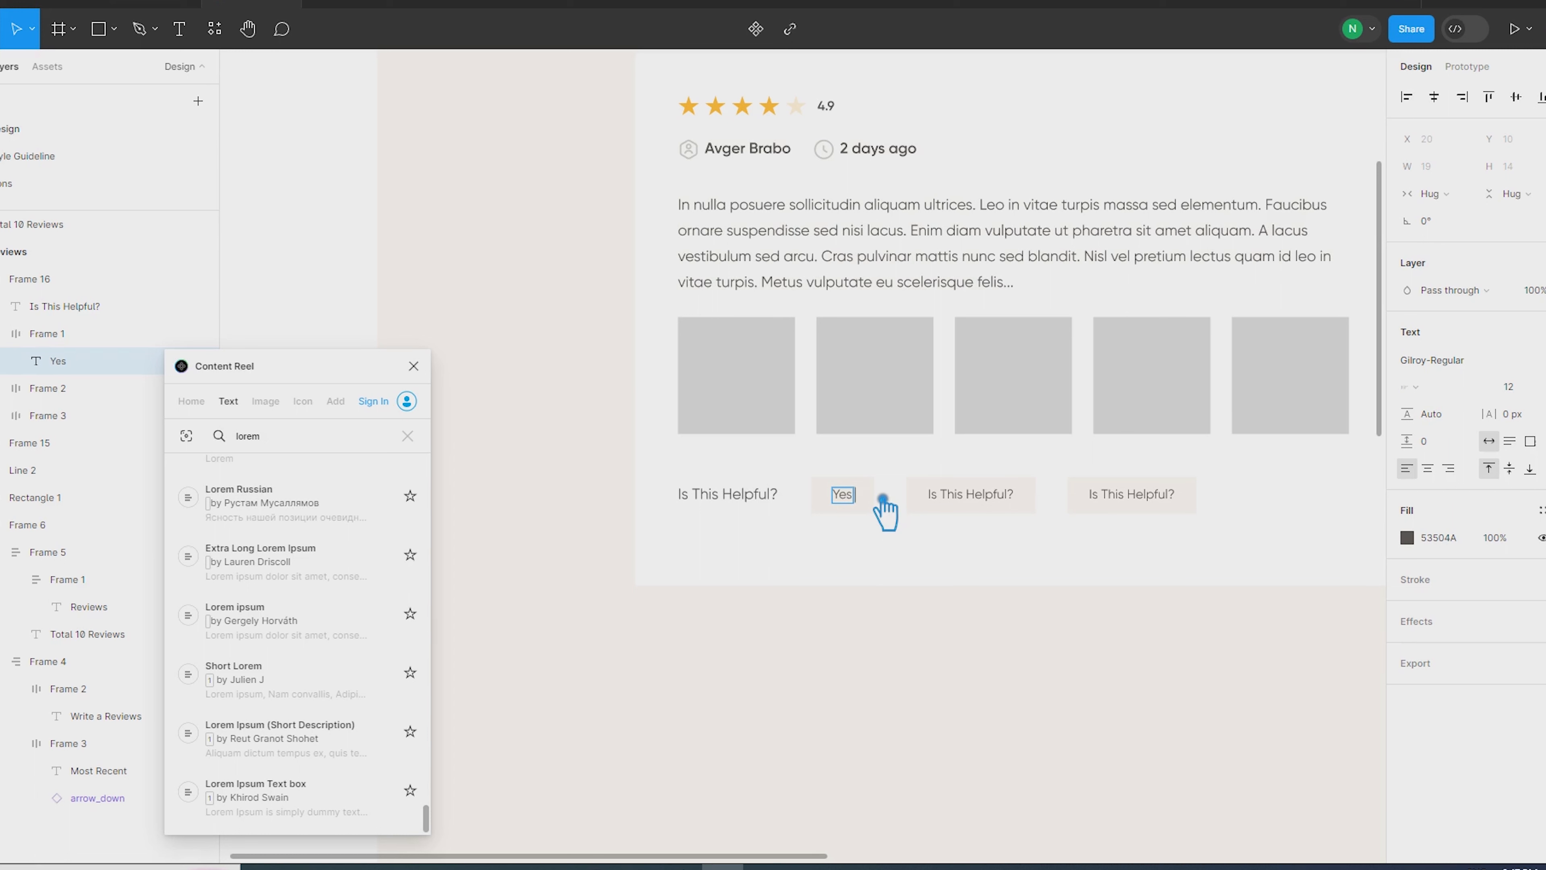
{"action": "type", "text": "8"}
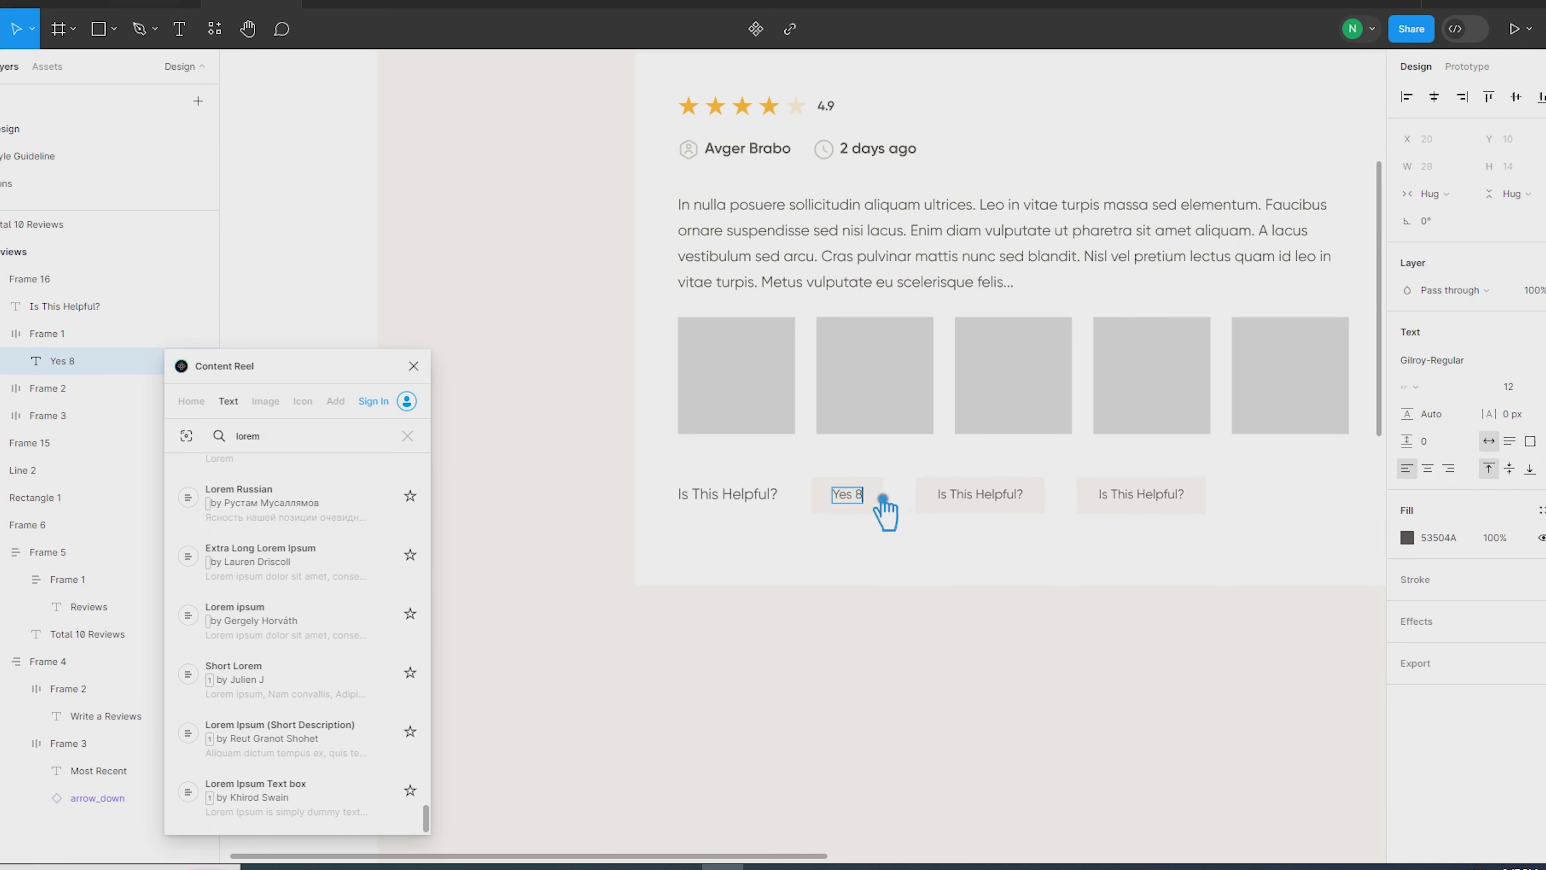
{"action": "key", "text": "BackSpace"}
{"action": "type", "text": "20"}
Reword the second filled frame's text as "No 5" and the third as "Report"
{"action": "double_click", "coordinate": [1019, 487]}
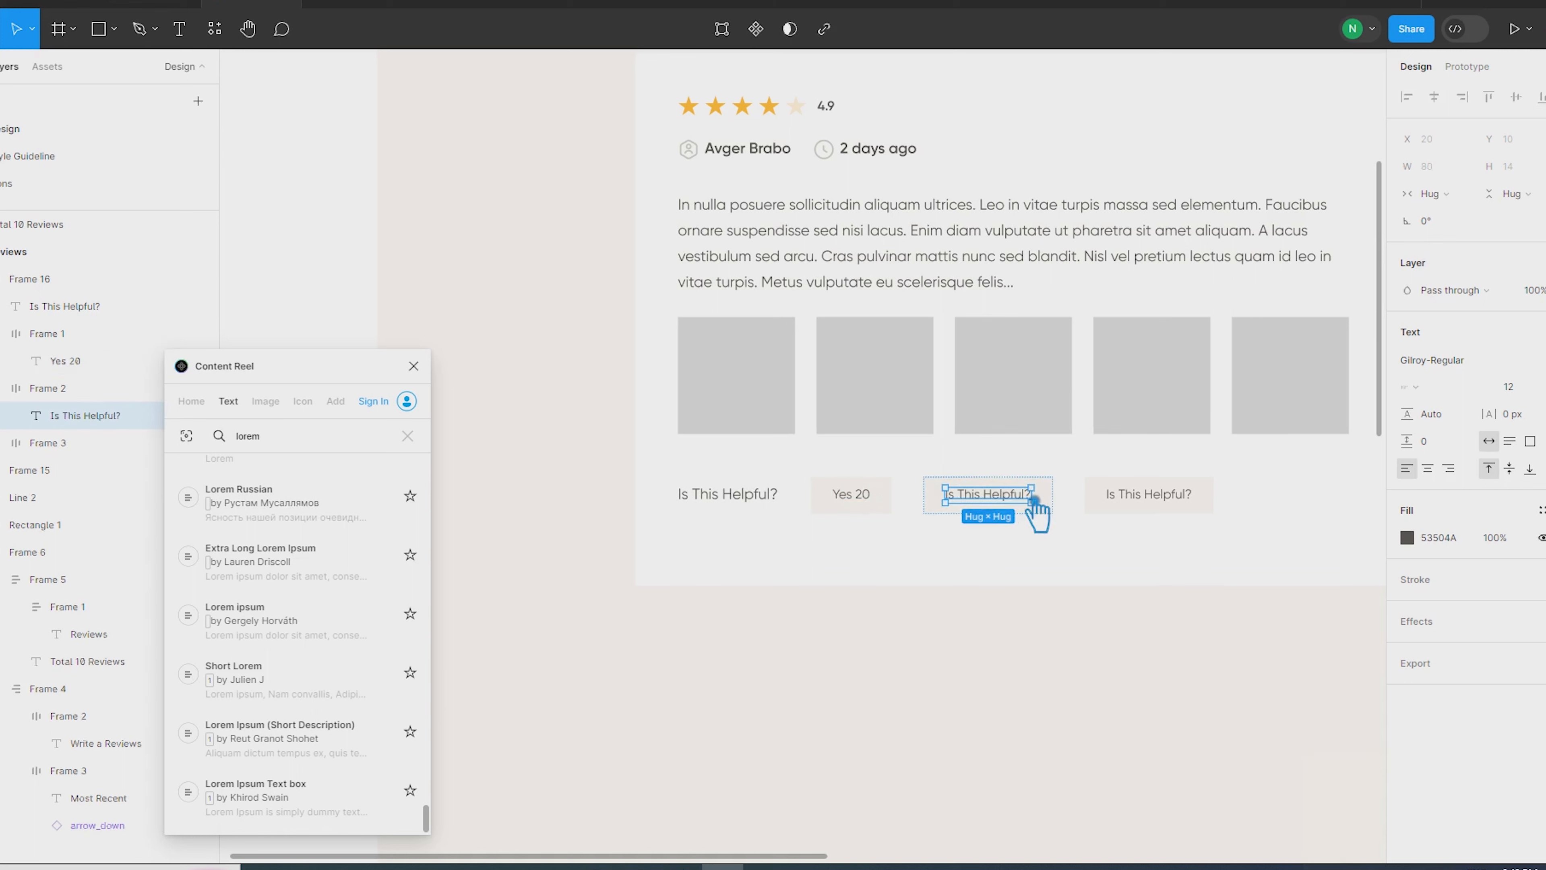
{"action": "type", "text": "MN"}
{"action": "key", "text": "BackSpace"}
{"action": "key", "text": "BackSpace"}
{"action": "type", "text": "No"}
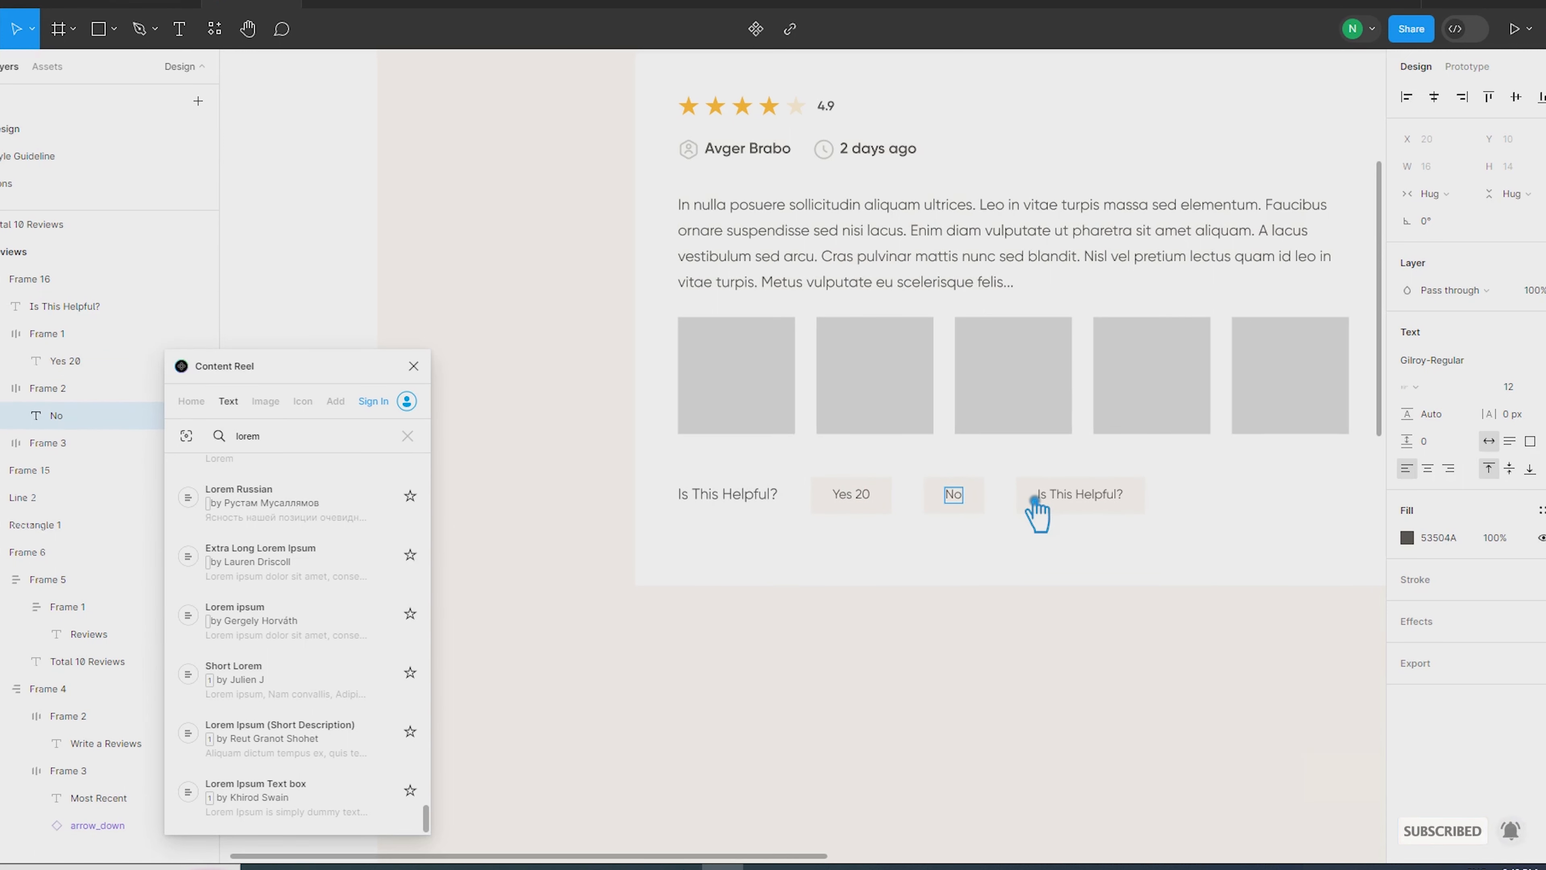
{"action": "type", "text": " 5"}
{"action": "double_click", "coordinate": [1035, 498]}
{"action": "type", "text": "Report"}
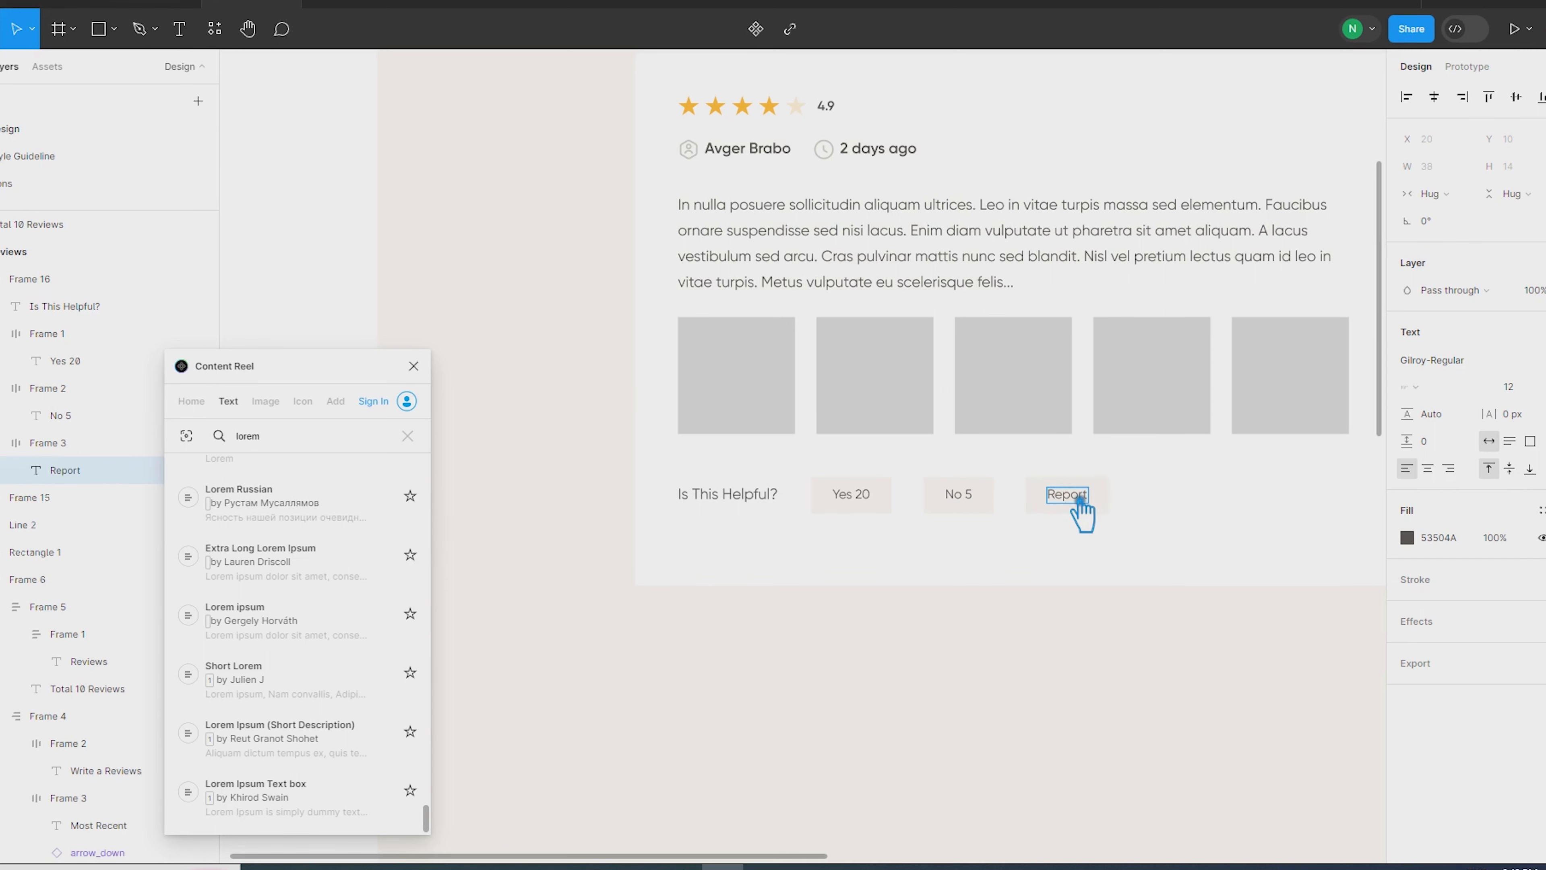
Change the fill of the "Yes 20", "No 5" and "Report" button frames to F4EDE1
{"action": "left_click", "coordinate": [466, 508]}
{"action": "left_click", "coordinate": [852, 511]}
{"action": "left_click", "coordinate": [750, 506]}
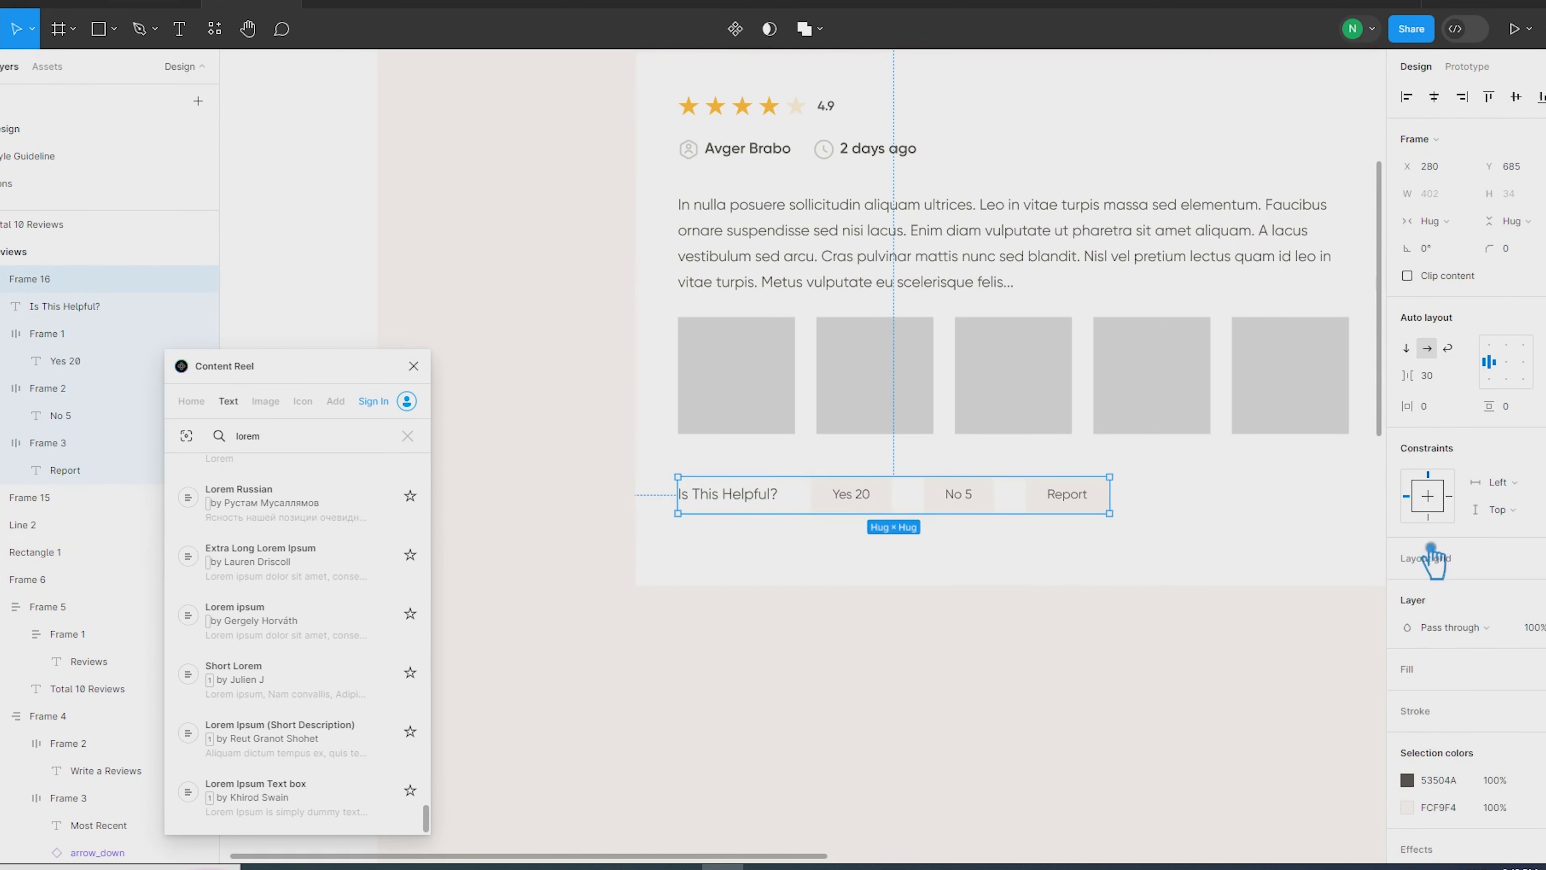
{"action": "left_click", "coordinate": [852, 493]}
{"action": "left_click", "coordinate": [959, 493], "text": "shift"}
{"action": "left_click", "coordinate": [1067, 493], "text": "shift"}
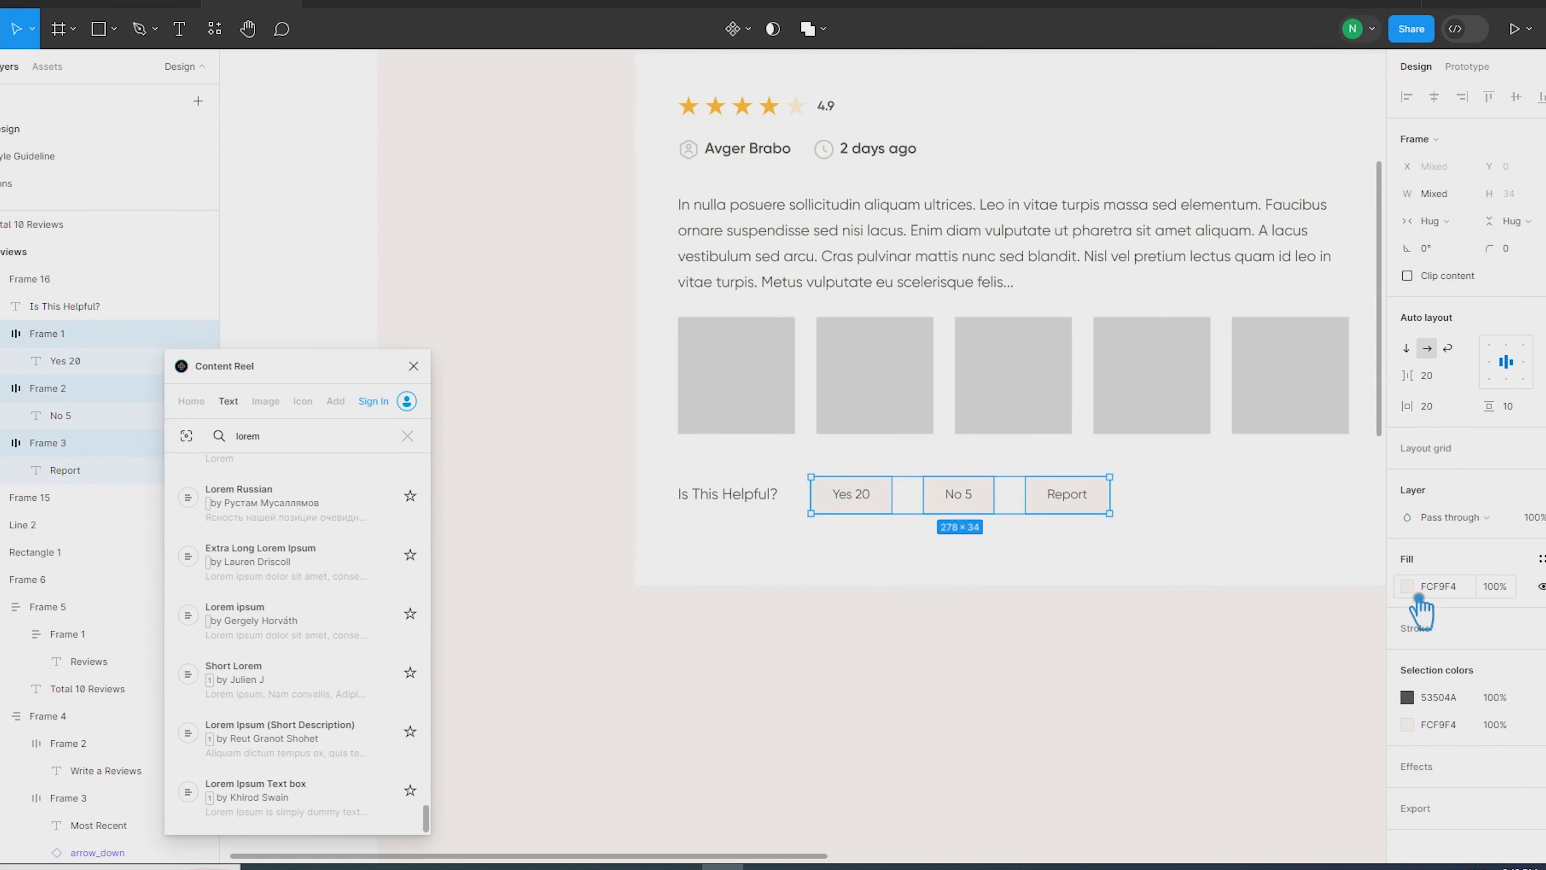
{"action": "left_click", "coordinate": [1406, 585]}
{"action": "left_click_drag", "start_coordinate": [1207, 442], "coordinate": [1210, 447]}
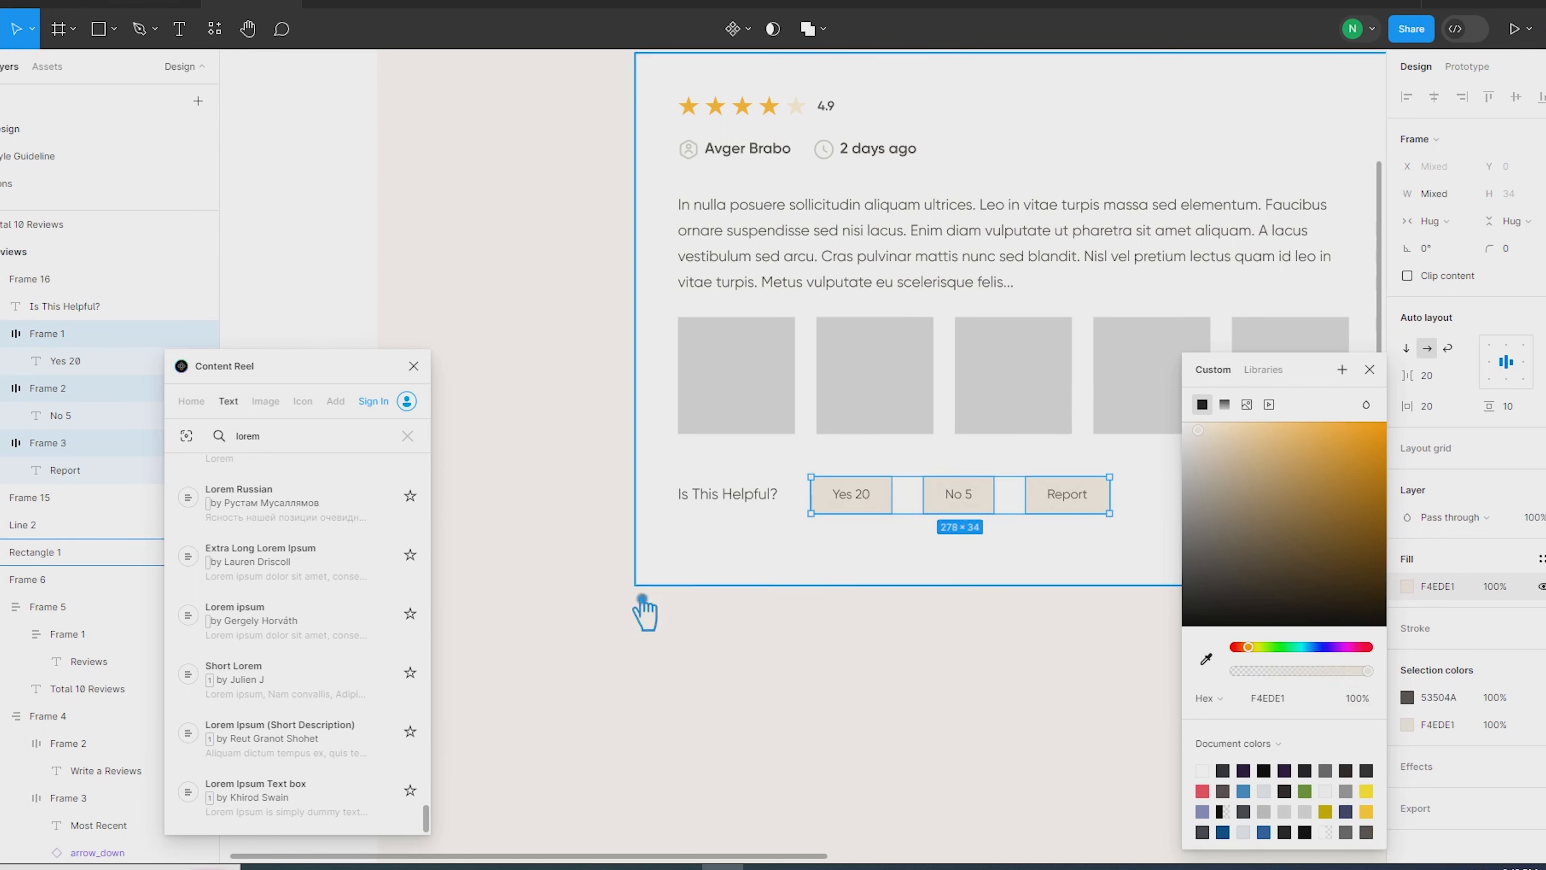
{"action": "left_click", "coordinate": [593, 606]}
Reword the first button's text as "Yes---20" and the second button's text as "No---5"
{"action": "left_click", "coordinate": [858, 497]}
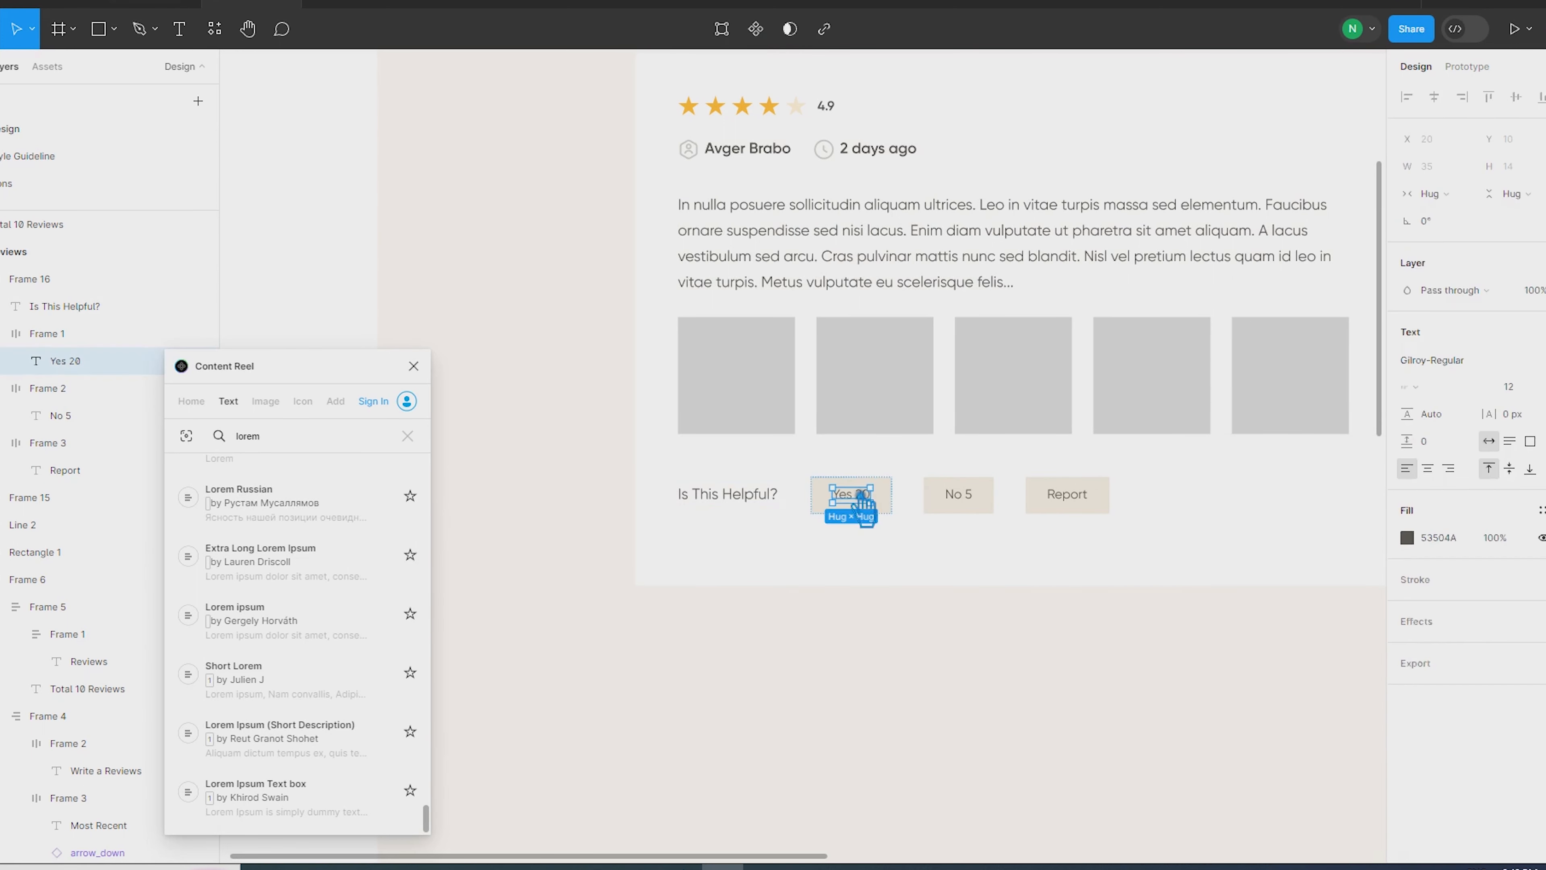
{"action": "double_click", "coordinate": [872, 500]}
{"action": "key", "text": "Left"}
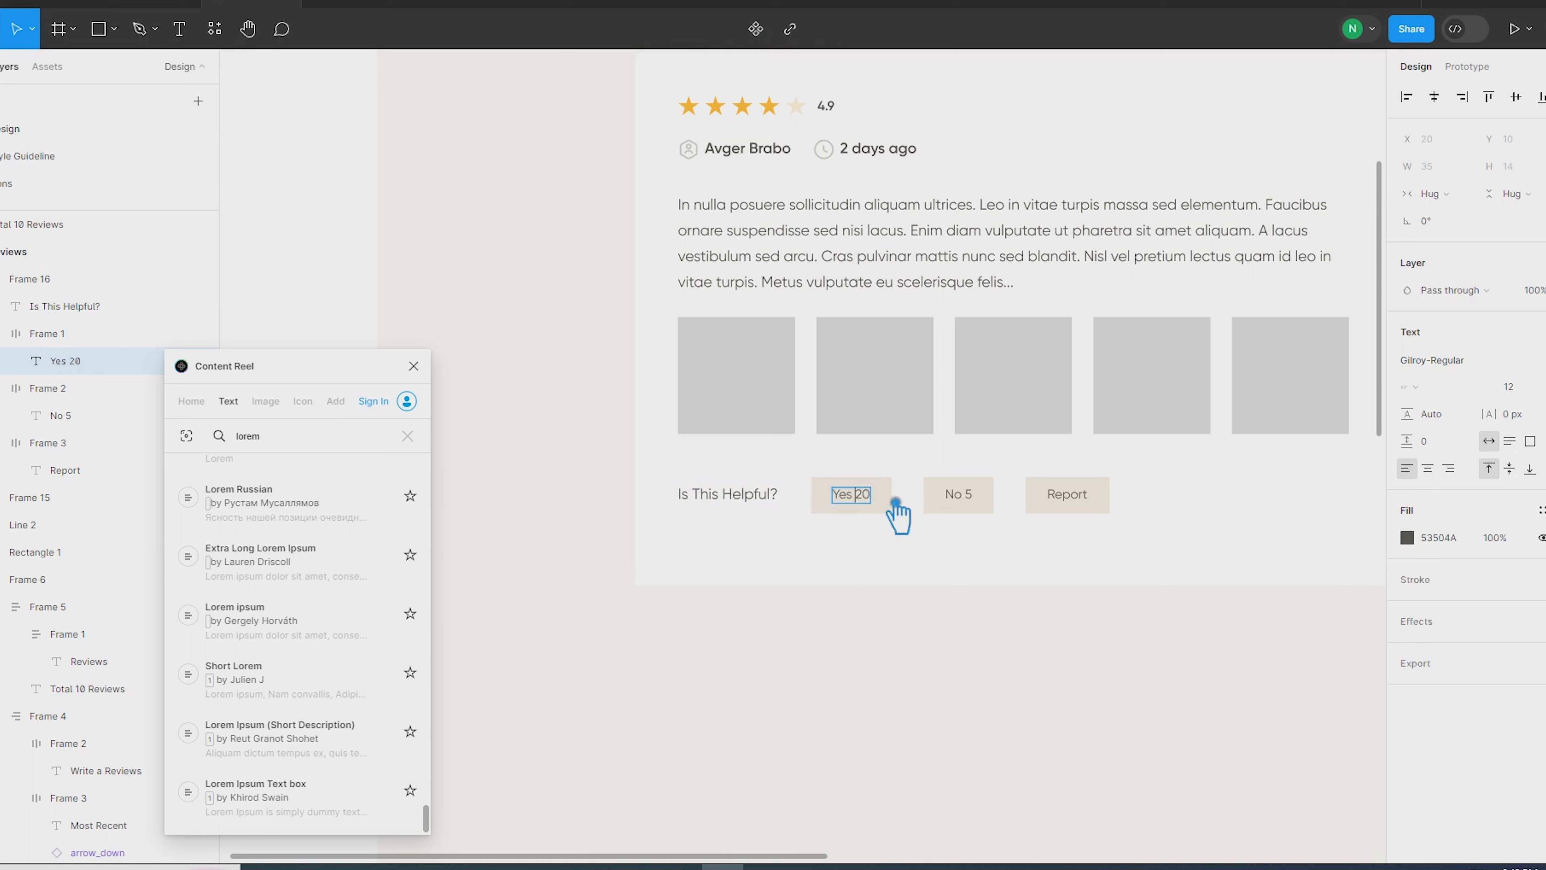
{"action": "key", "text": "BackSpace"}
{"action": "type", "text": "---"}
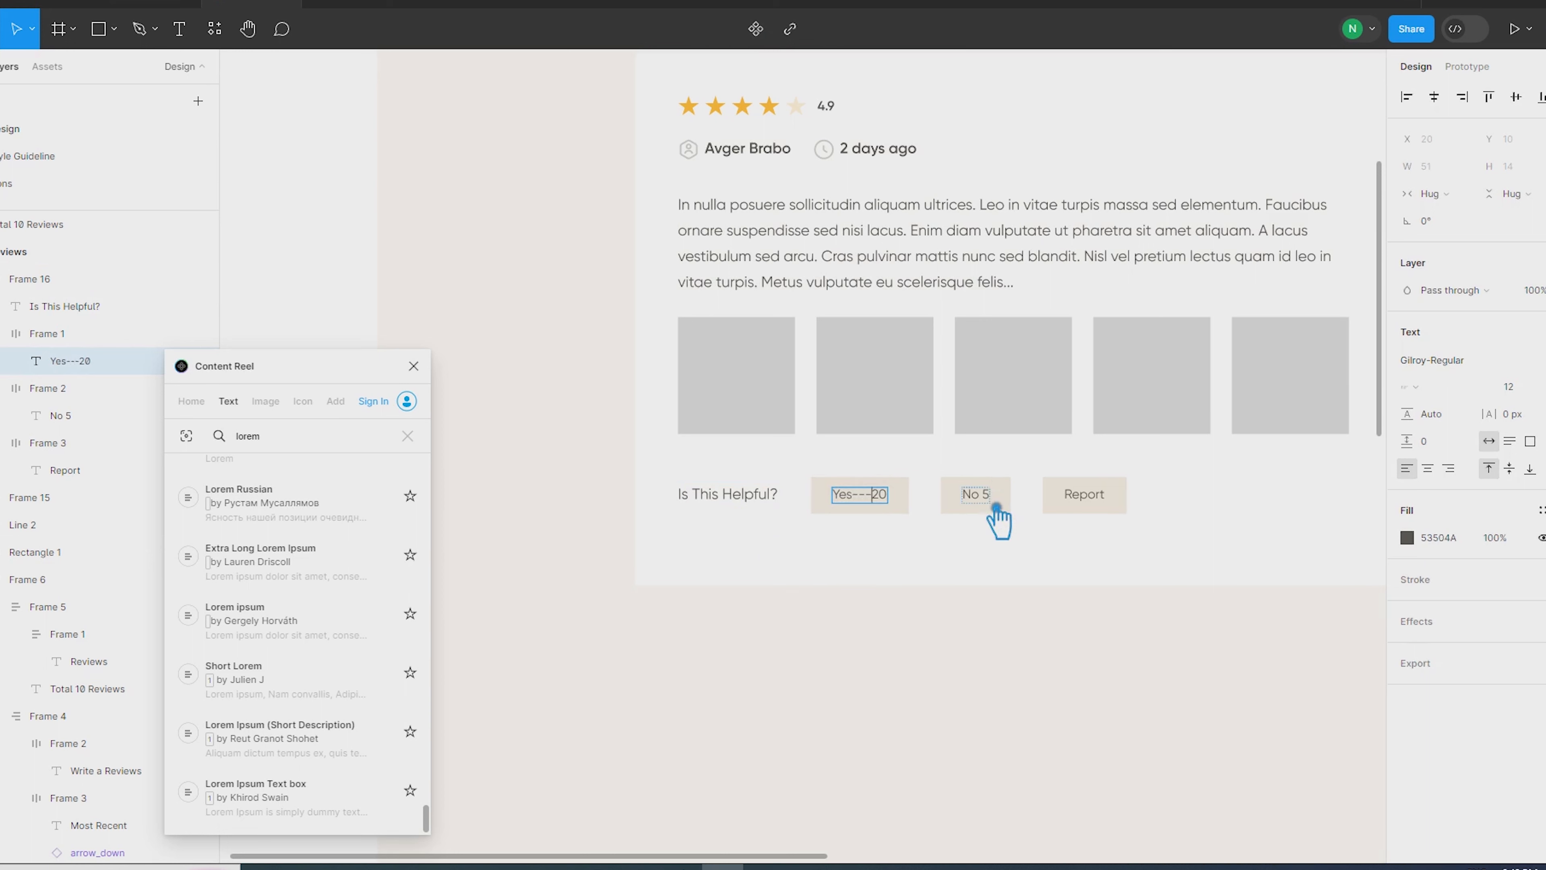
{"action": "left_click", "coordinate": [998, 500]}
{"action": "type", "text": "---"}
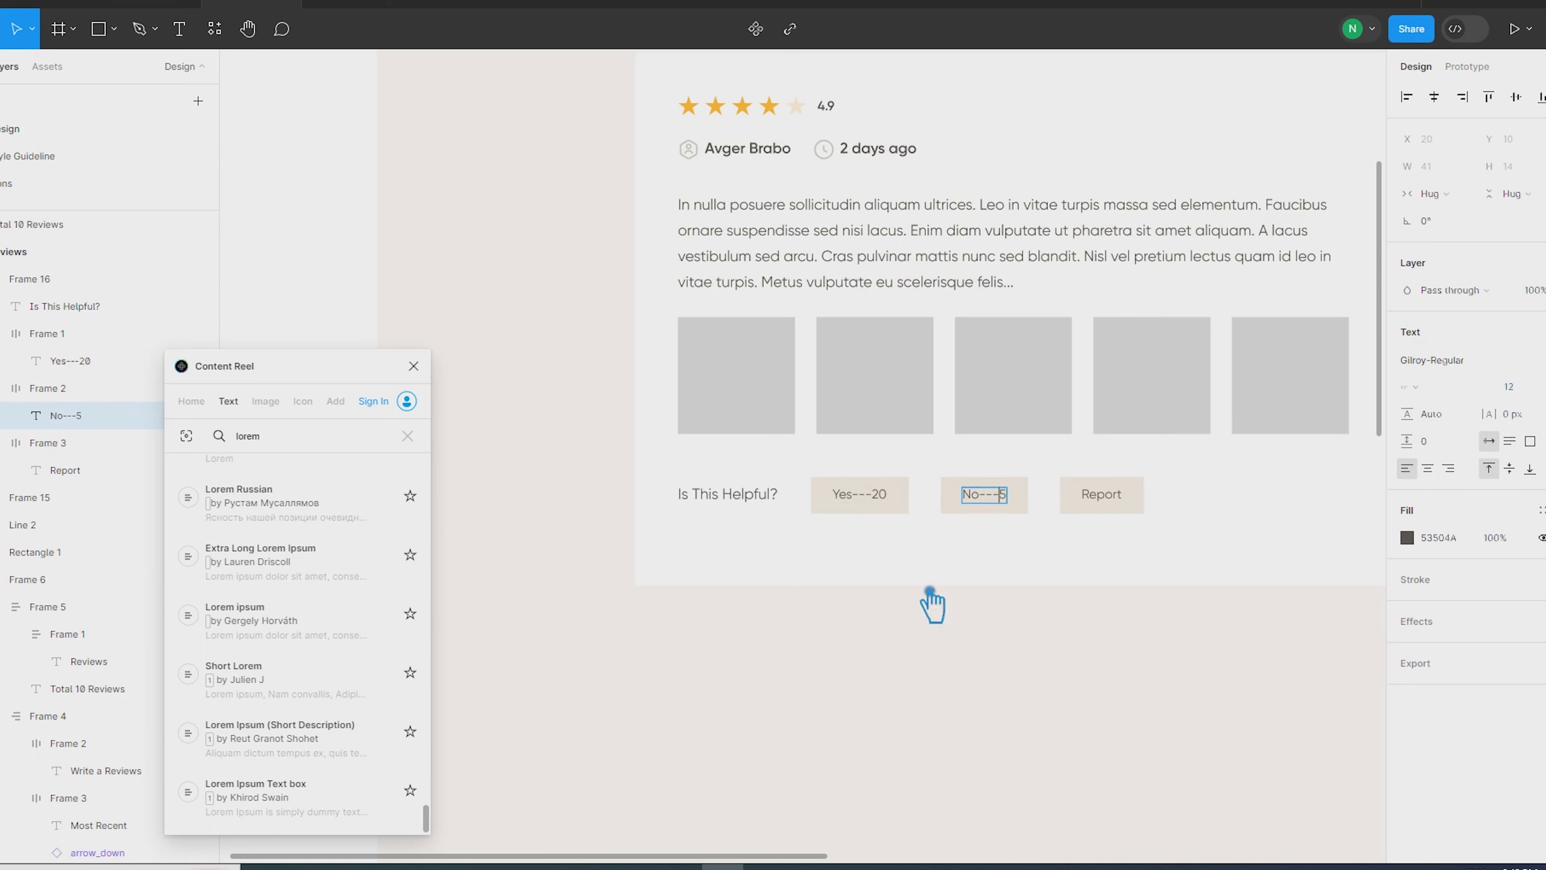
Reword the third button's text as "Report!"
{"action": "double_click", "coordinate": [1100, 494]}
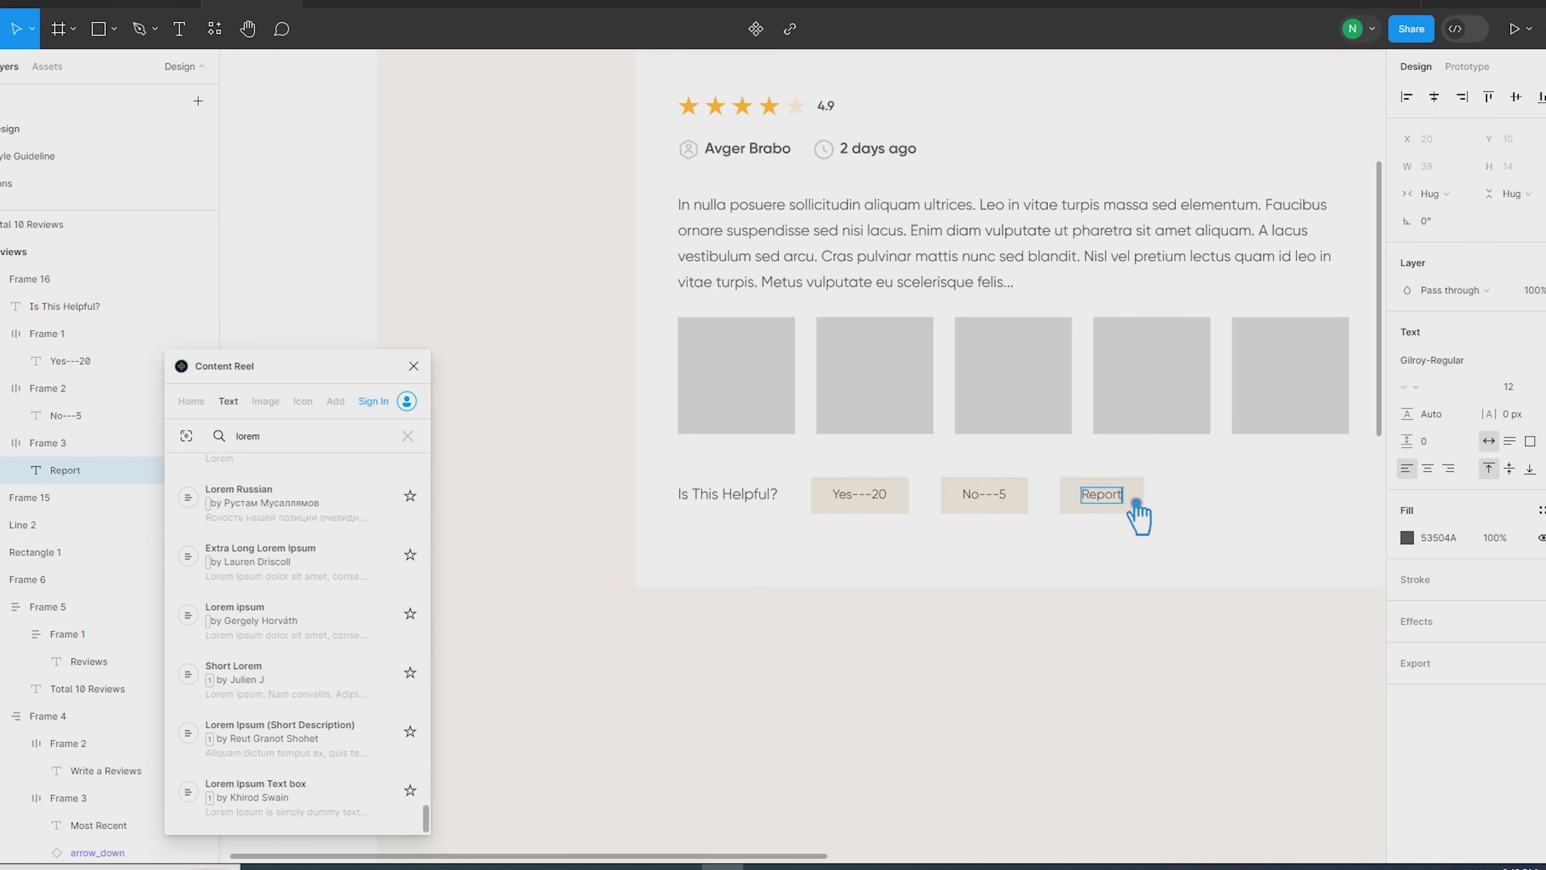
{"action": "type", "text": "!"}
{"action": "left_click", "coordinate": [1139, 707]}
Set the gap between the review content and the helpful row to 30 and combine them in an auto layout
{"action": "left_click", "coordinate": [759, 518]}
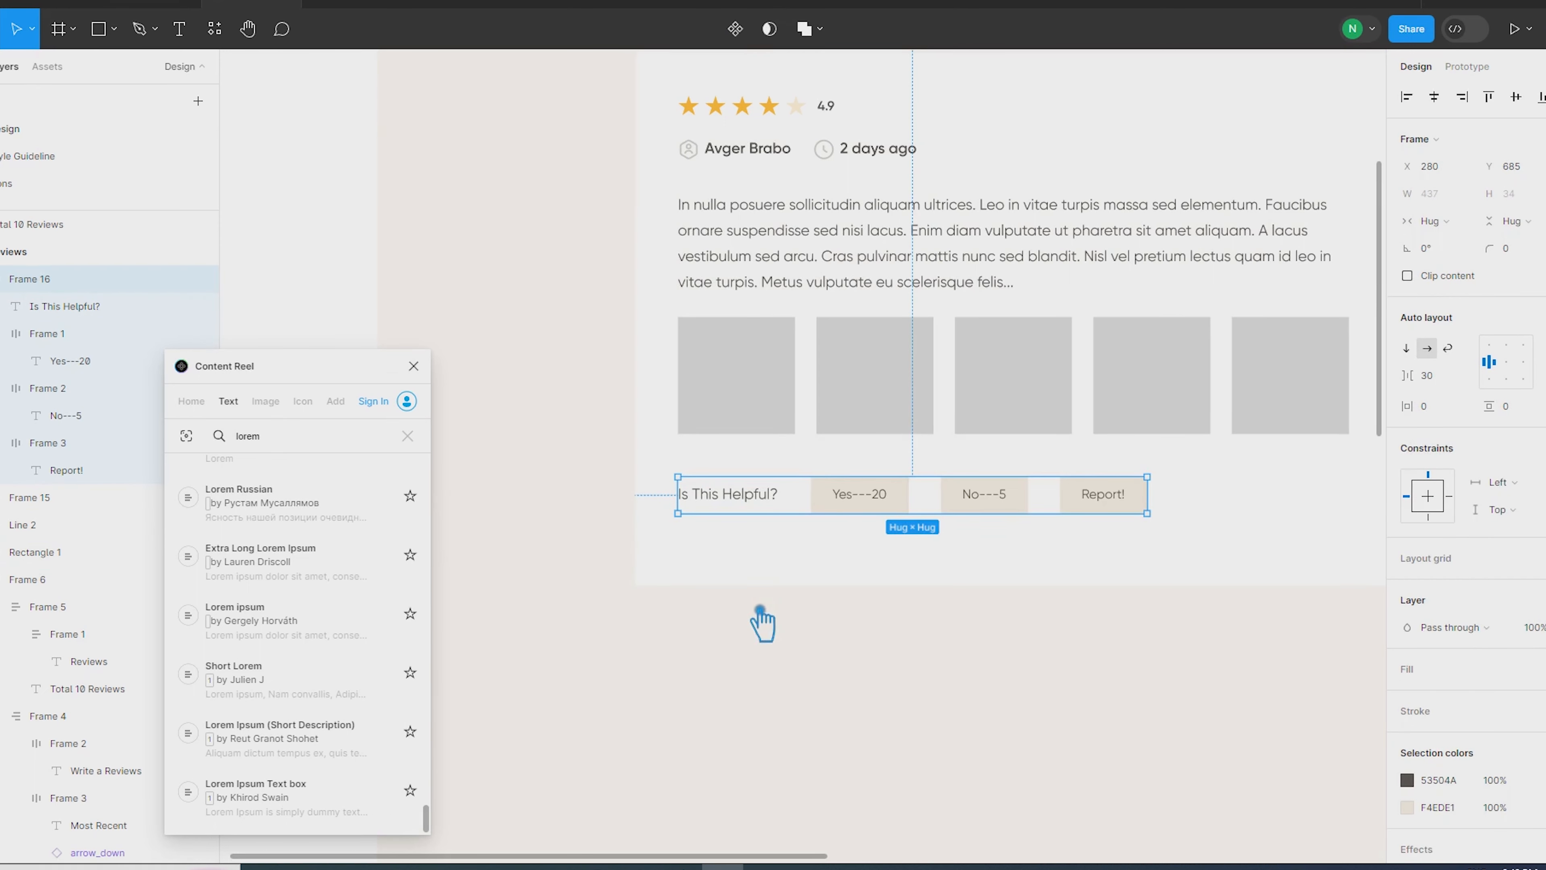
{"action": "left_click", "coordinate": [778, 378], "text": "shift"}
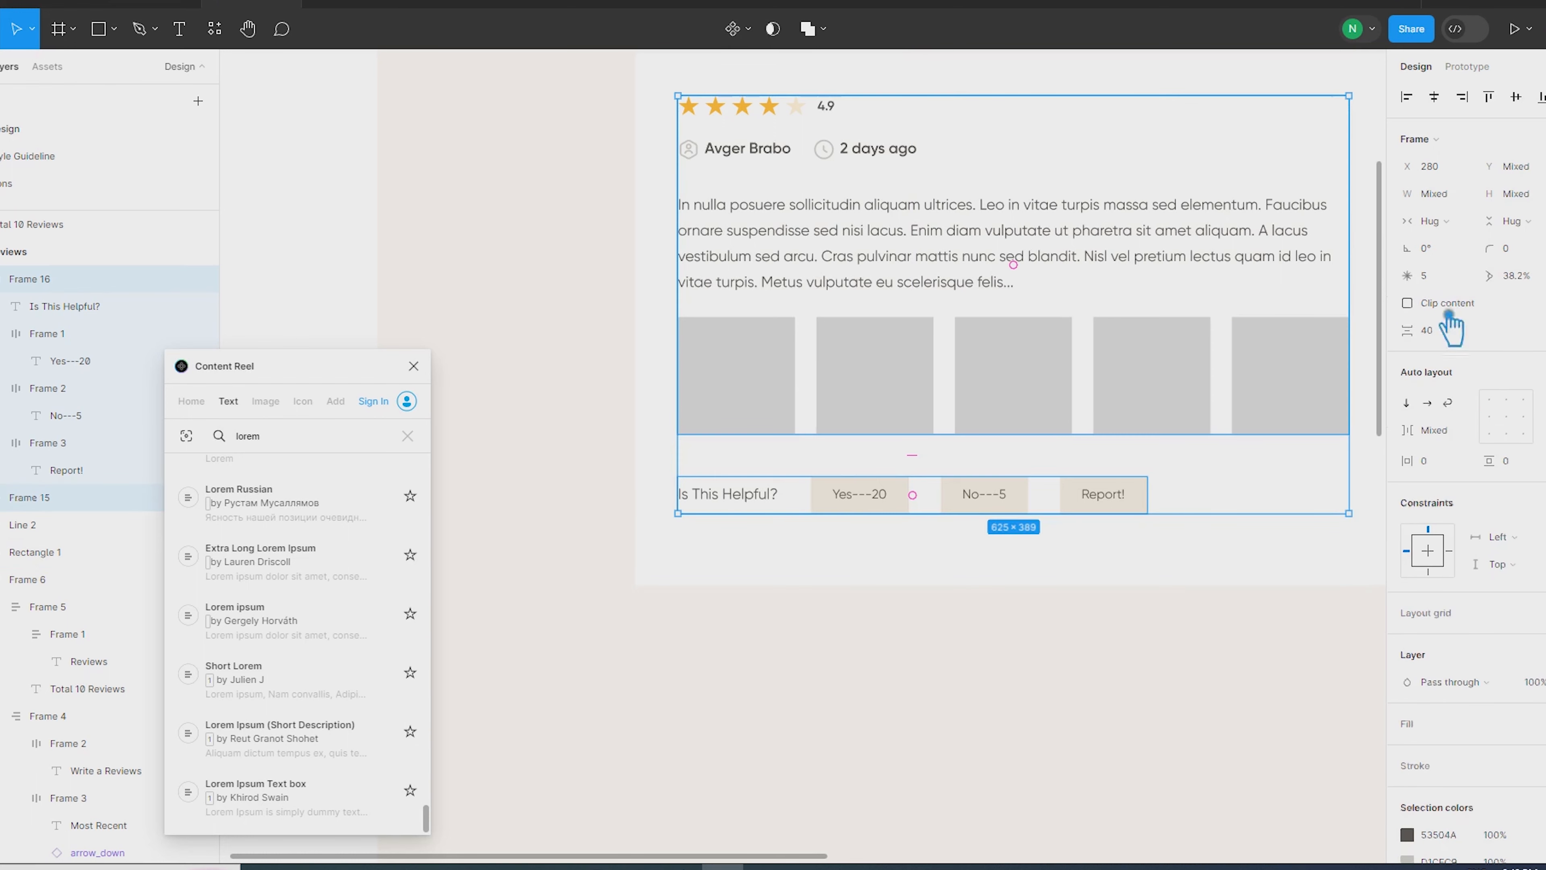
{"action": "left_click", "coordinate": [1437, 343]}
{"action": "type", "text": "30"}
{"action": "key", "text": "Return"}
{"action": "scroll", "coordinate": [978, 618], "scroll_direction": "down", "scroll_amount": 2}
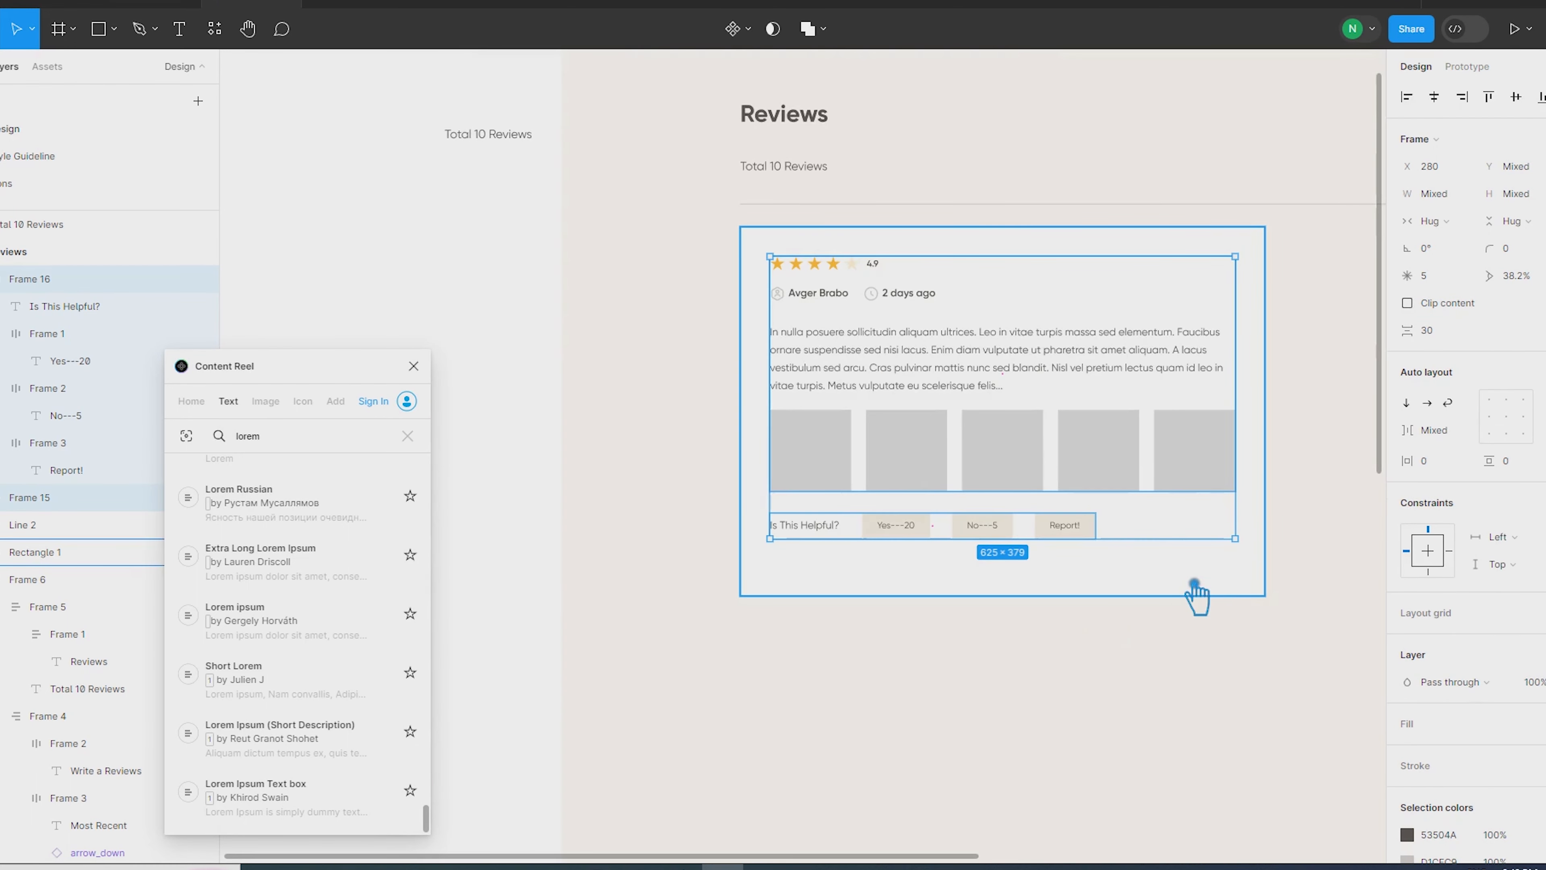
{"action": "key", "text": "shift+a"}
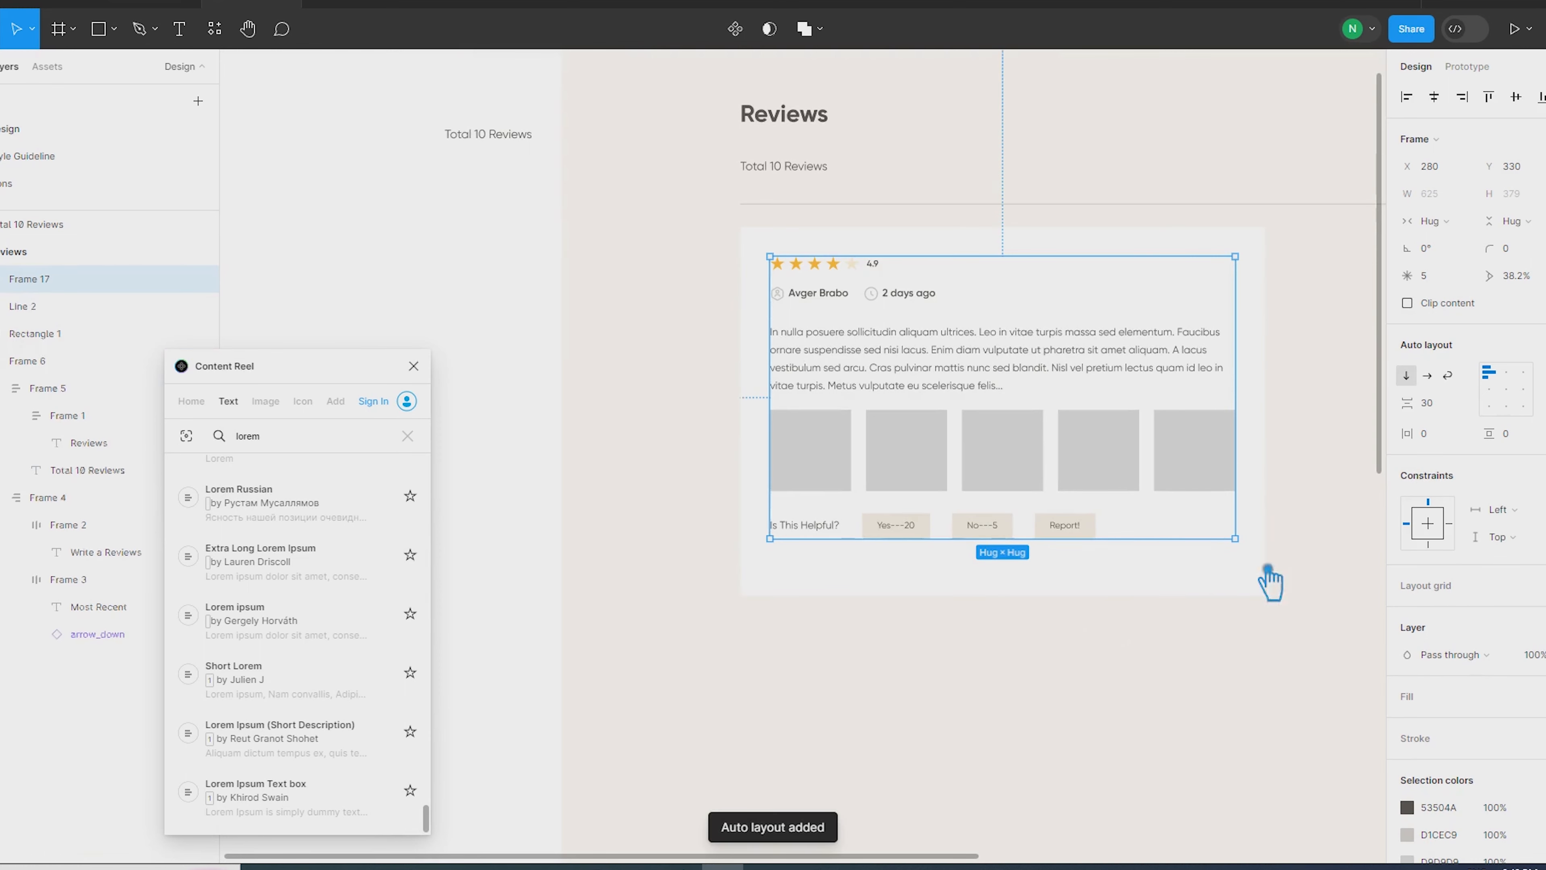
Reduce the height of the white card background rectangle by 37
{"action": "left_click", "coordinate": [1003, 592]}
{"action": "left_click", "coordinate": [1525, 167]}
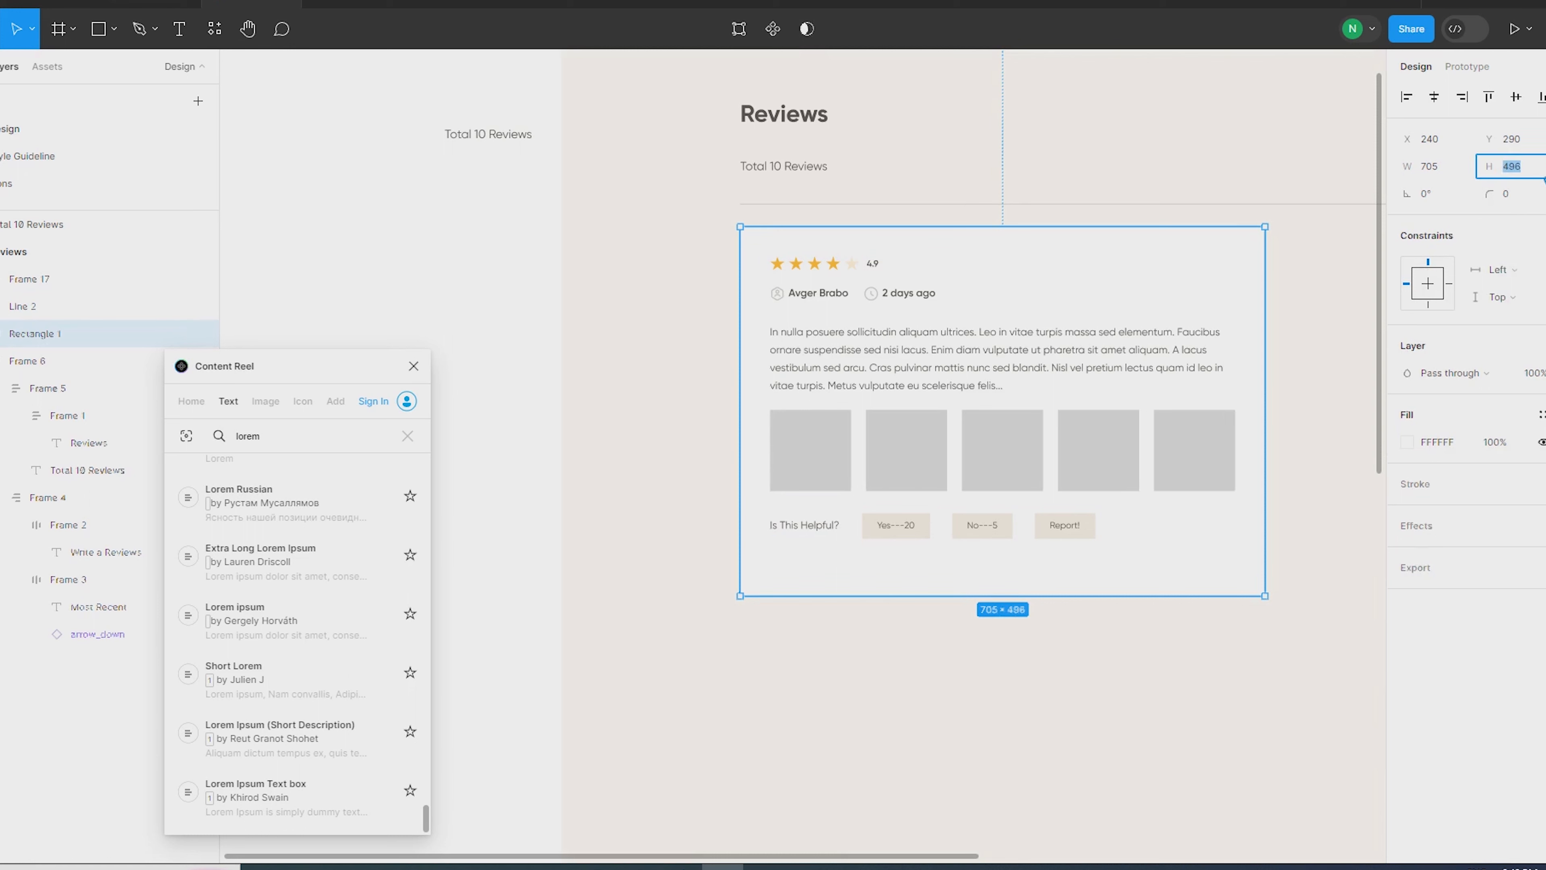
{"action": "type", "text": "-37"}
{"action": "key", "text": "Return"}
Combine the card background rectangle and the review content in one auto layout frame
{"action": "left_click", "coordinate": [1025, 399], "text": "shift"}
{"action": "key", "text": "shift+a"}
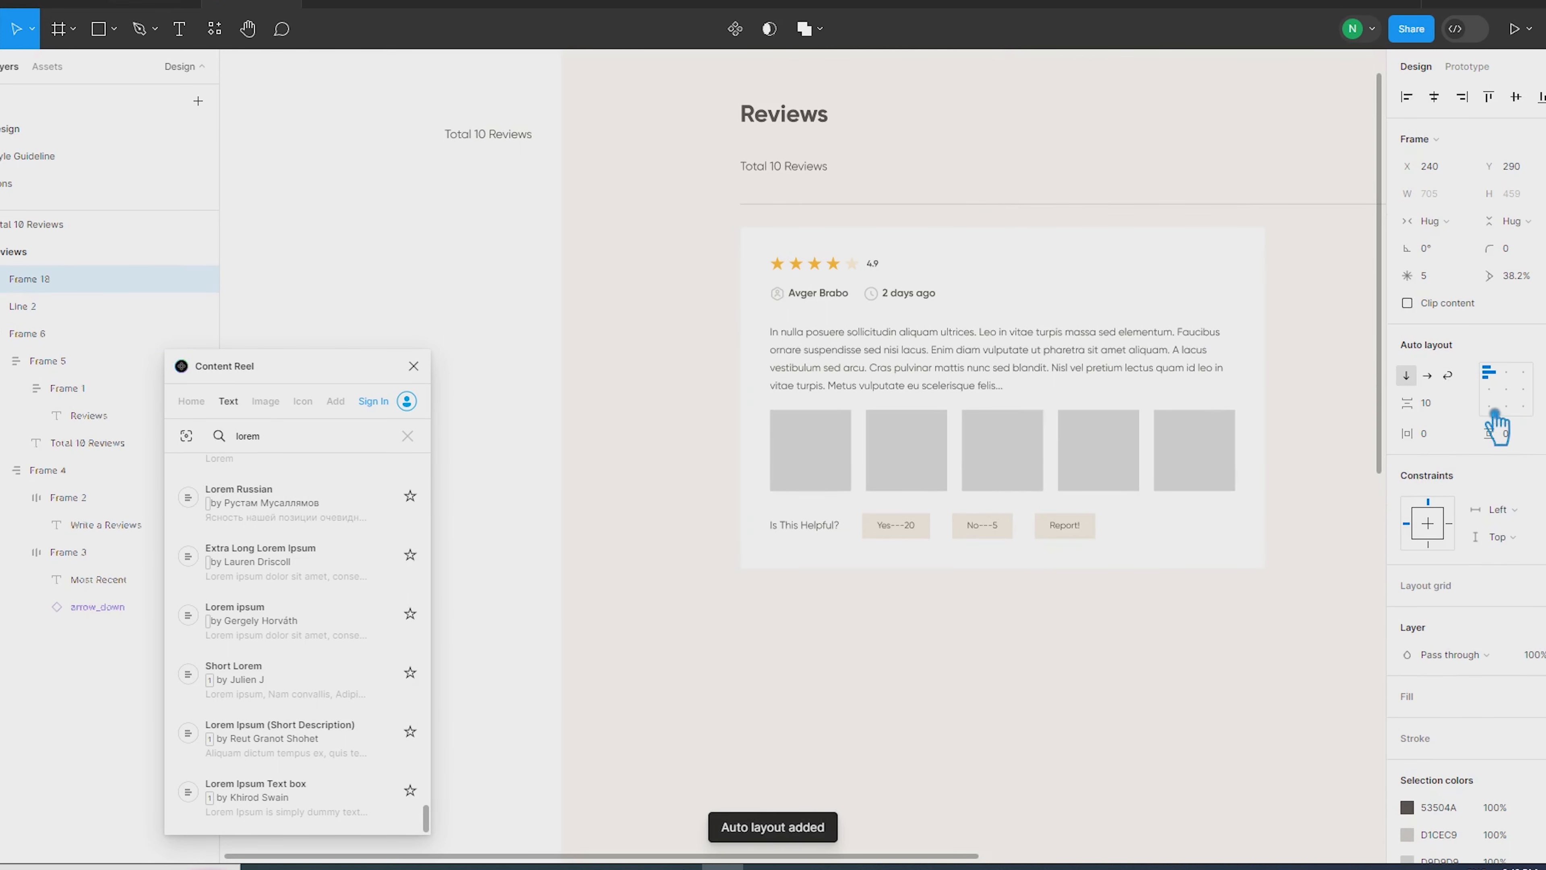
{"action": "scroll", "coordinate": [987, 452], "scroll_direction": "down", "scroll_amount": 3}
{"action": "scroll", "coordinate": [987, 450], "scroll_direction": "up", "scroll_amount": 3}
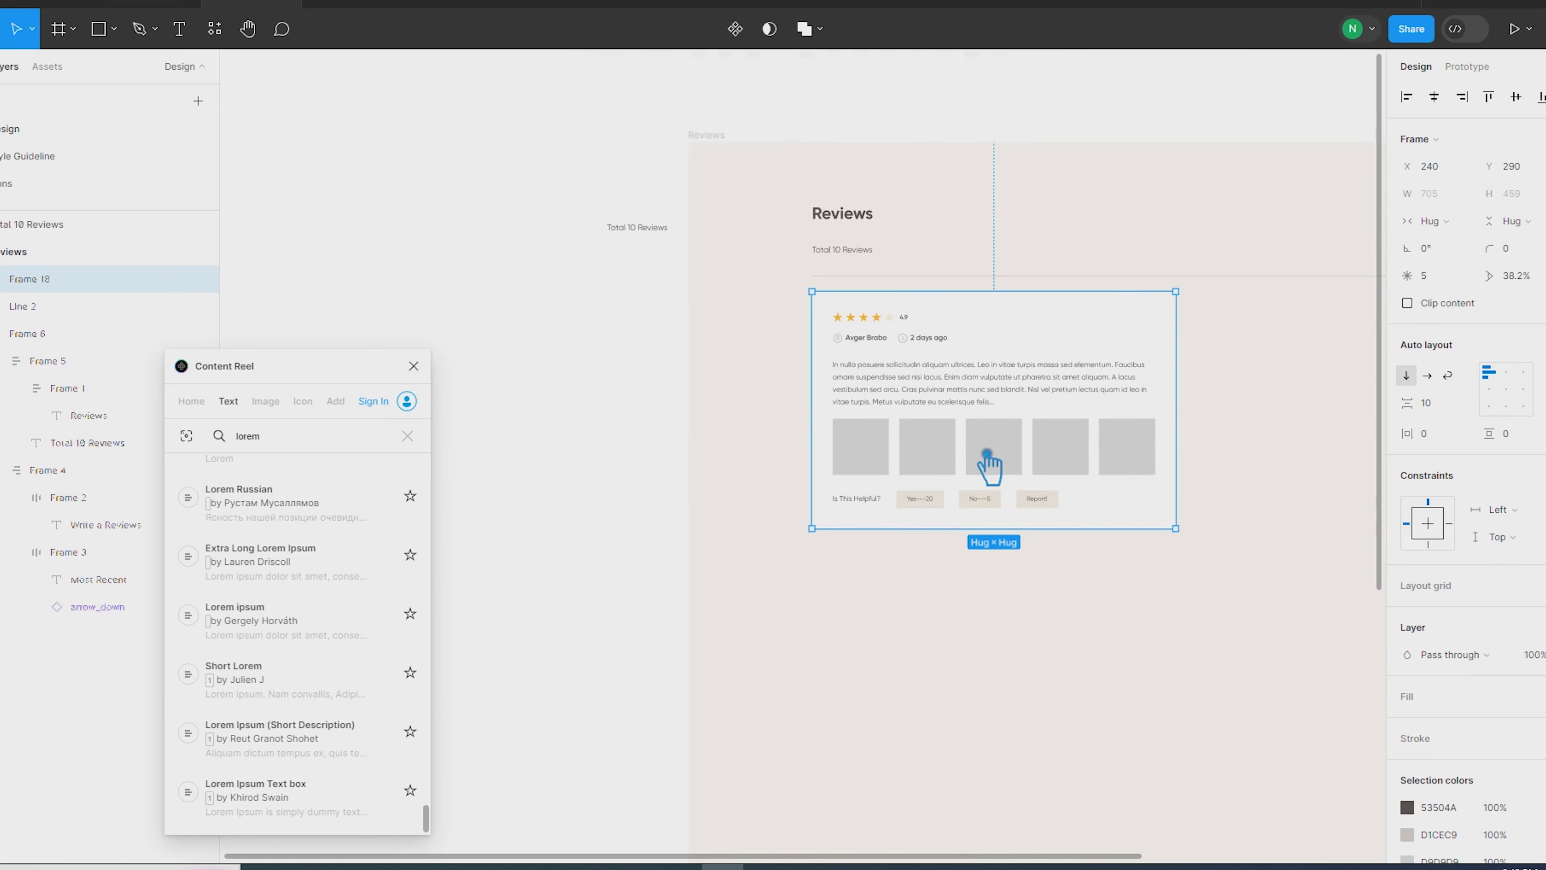
With the rulers and layout grid shown, duplicate the review card beside the original with a 30 gap and align both cards' tops
{"action": "key", "text": "shift+r"}
{"action": "scroll", "coordinate": [476, 455], "scroll_direction": "down", "scroll_amount": 2}
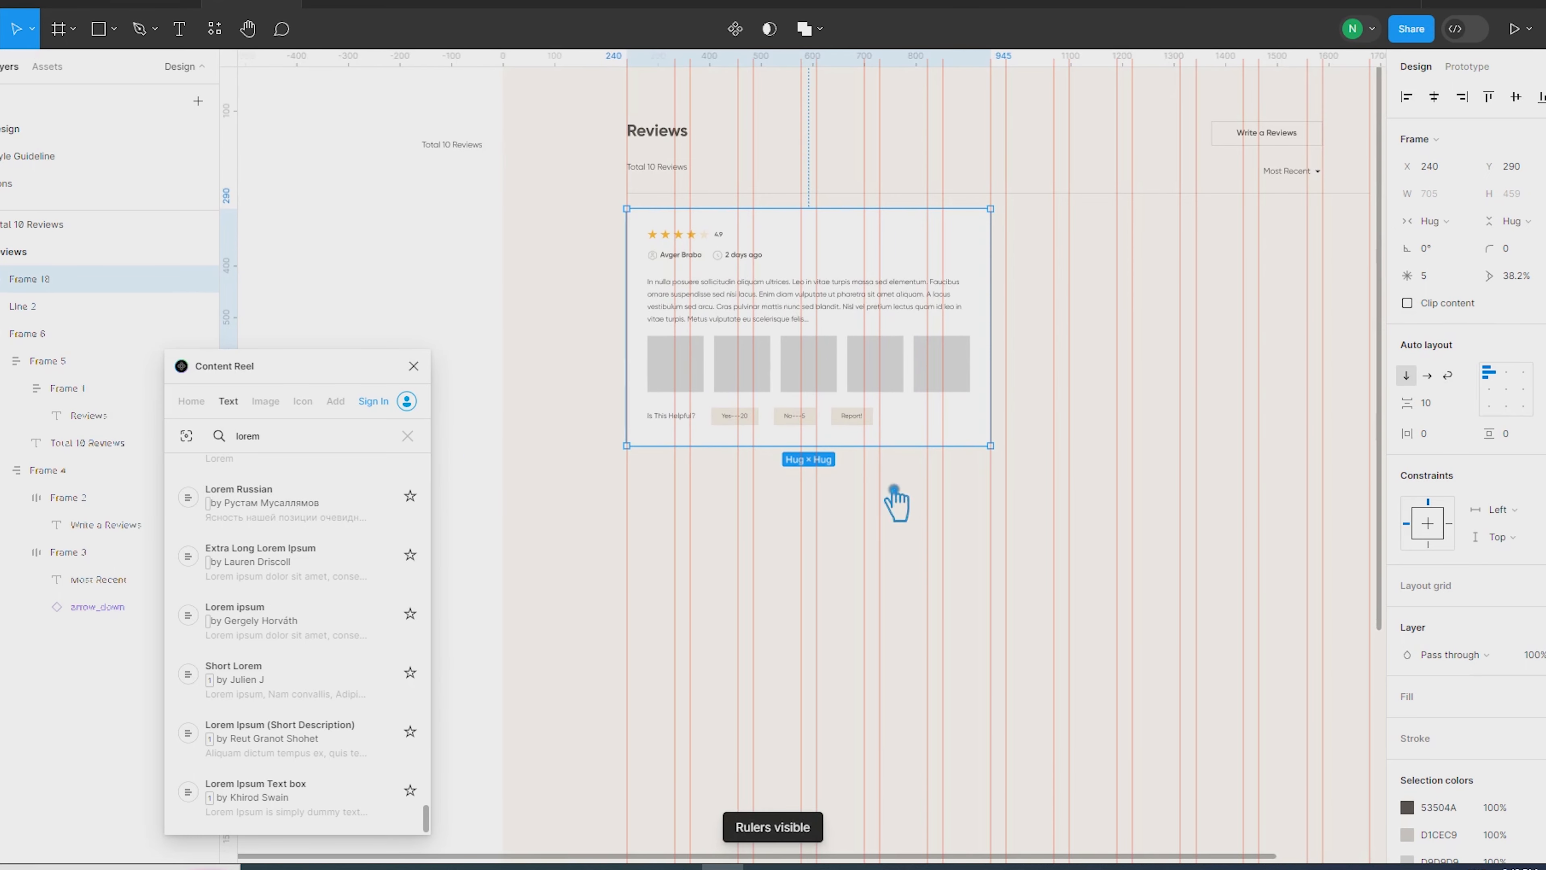
{"action": "scroll", "coordinate": [986, 355], "scroll_direction": "up", "scroll_amount": 2}
{"action": "scroll", "coordinate": [966, 348], "scroll_direction": "down", "scroll_amount": 1}
{"action": "left_click_drag", "start_coordinate": [936, 321], "coordinate": [1315, 323]}
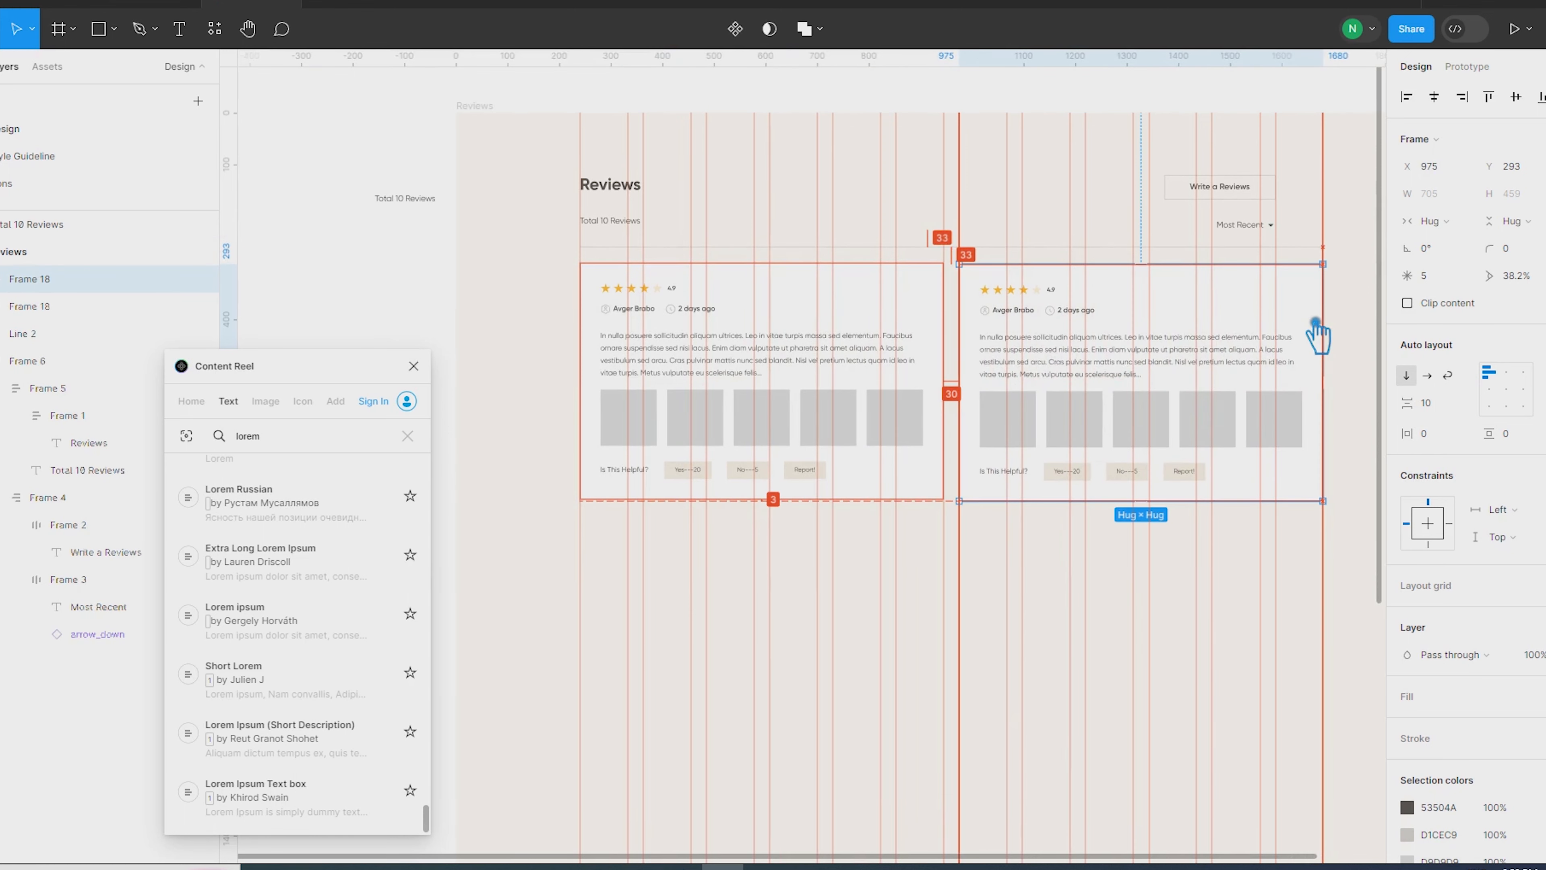
{"action": "left_click", "coordinate": [926, 314], "text": "shift"}
{"action": "left_click", "coordinate": [1488, 97]}
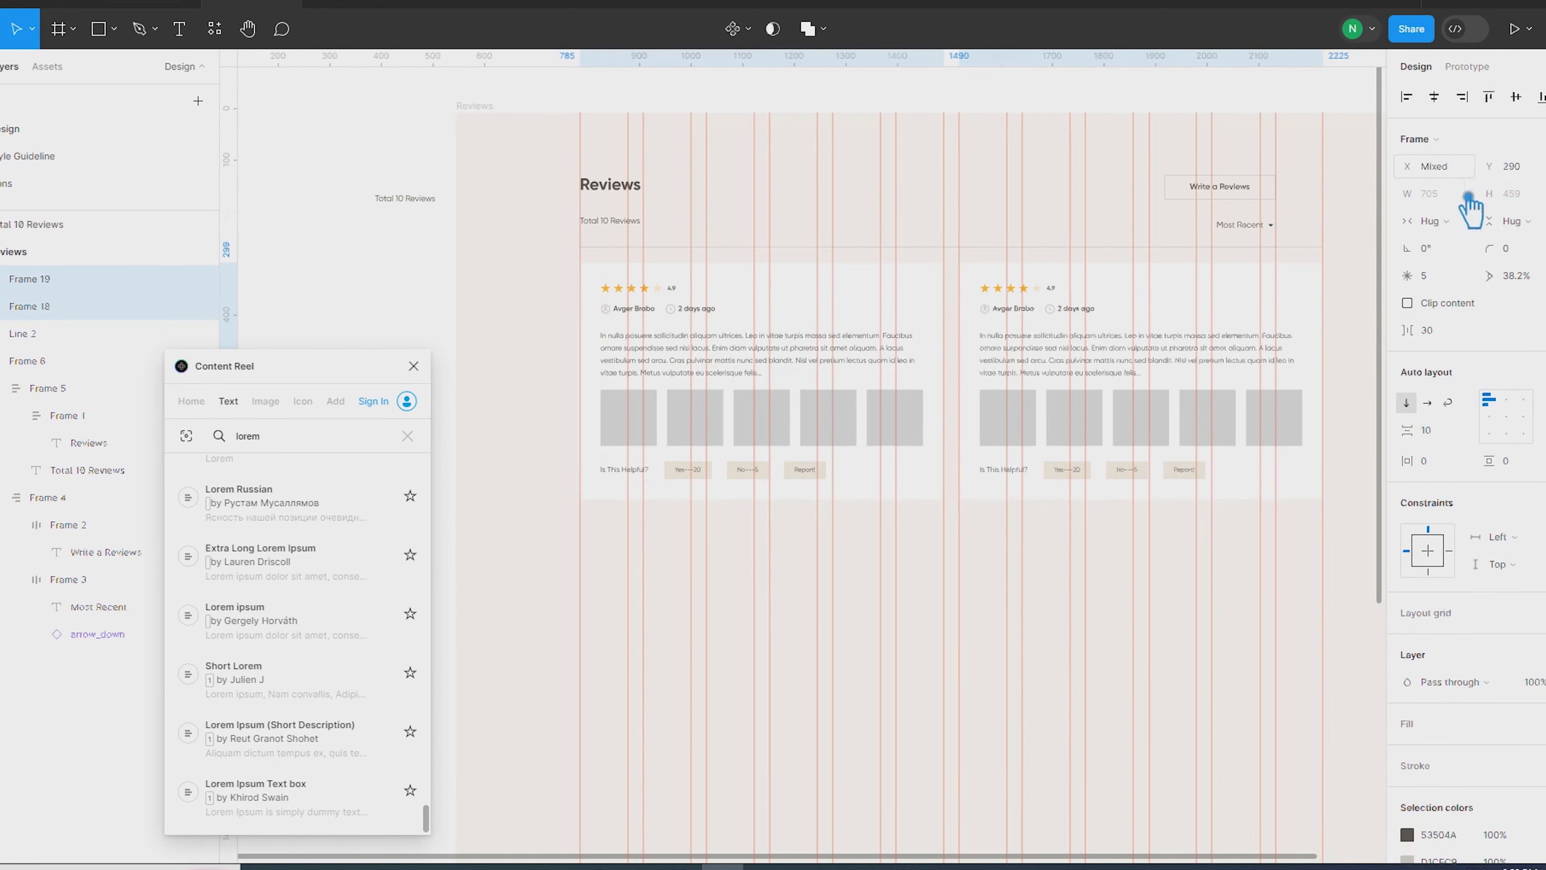
Duplicate the pair of cards downward with a 30 gap, repeating until there are four rows of review cards
{"action": "left_click_drag", "start_coordinate": [938, 301], "coordinate": [937, 557]}
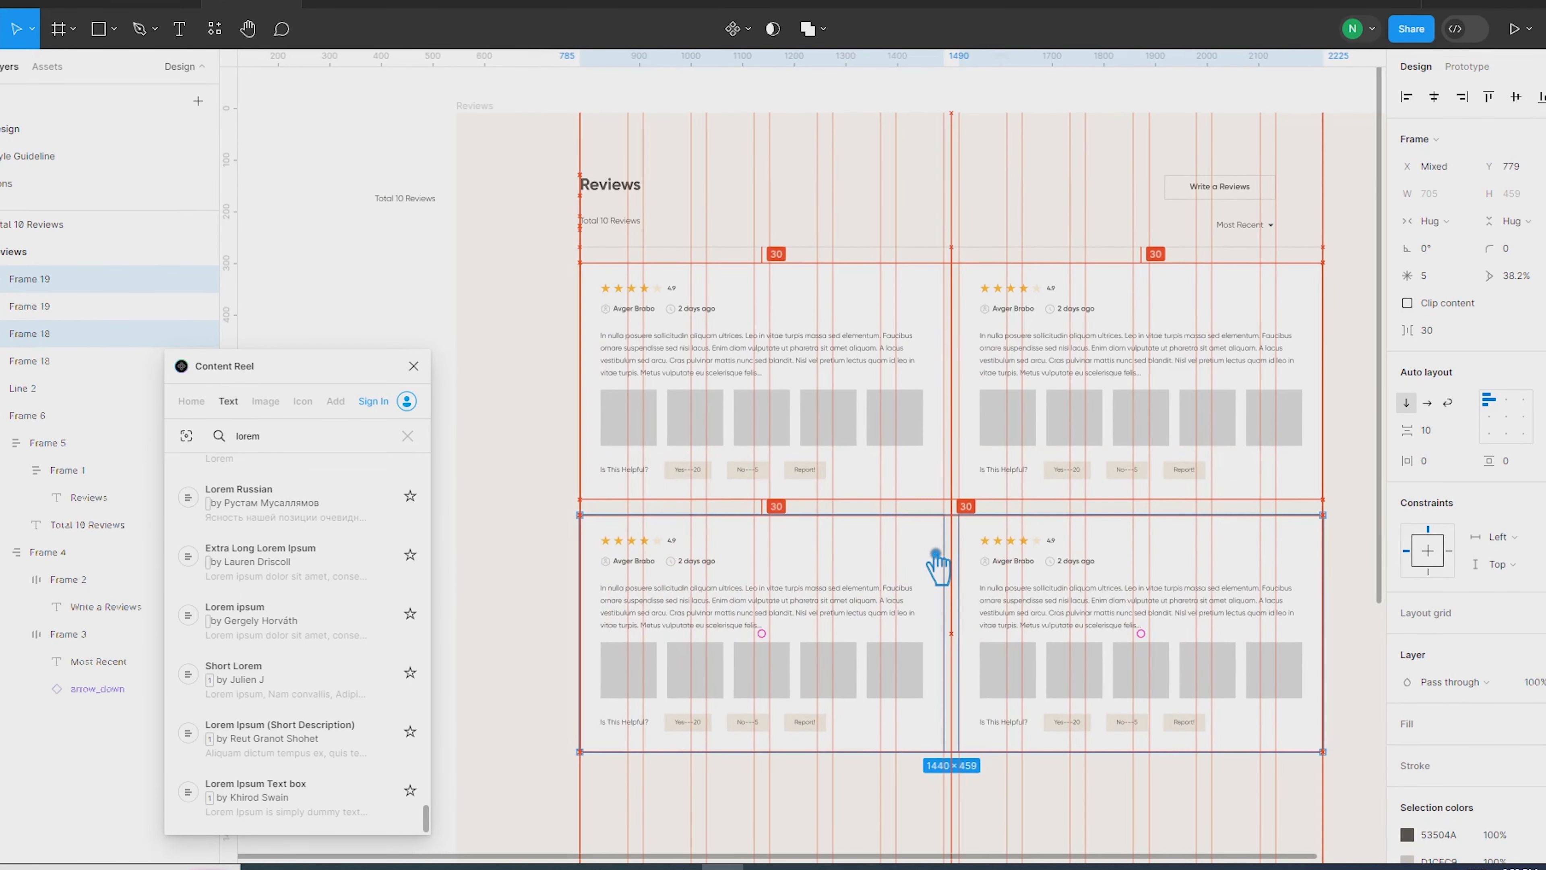
{"action": "key", "text": "ctrl+d"}
{"action": "scroll", "coordinate": [936, 554], "scroll_direction": "down", "scroll_amount": 5}
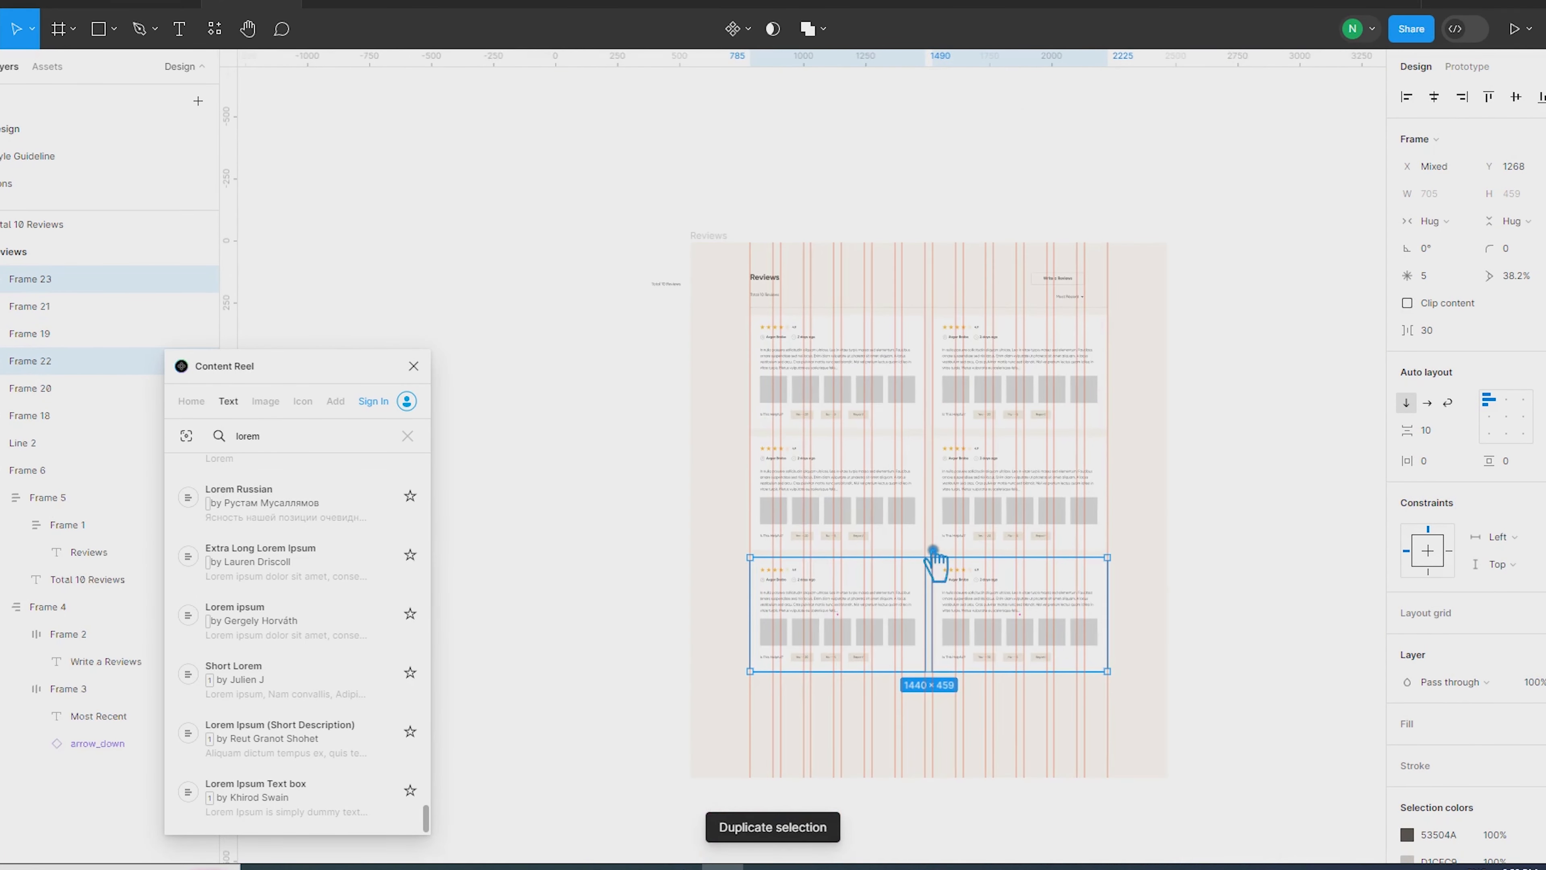
{"action": "key", "text": "ctrl+d"}
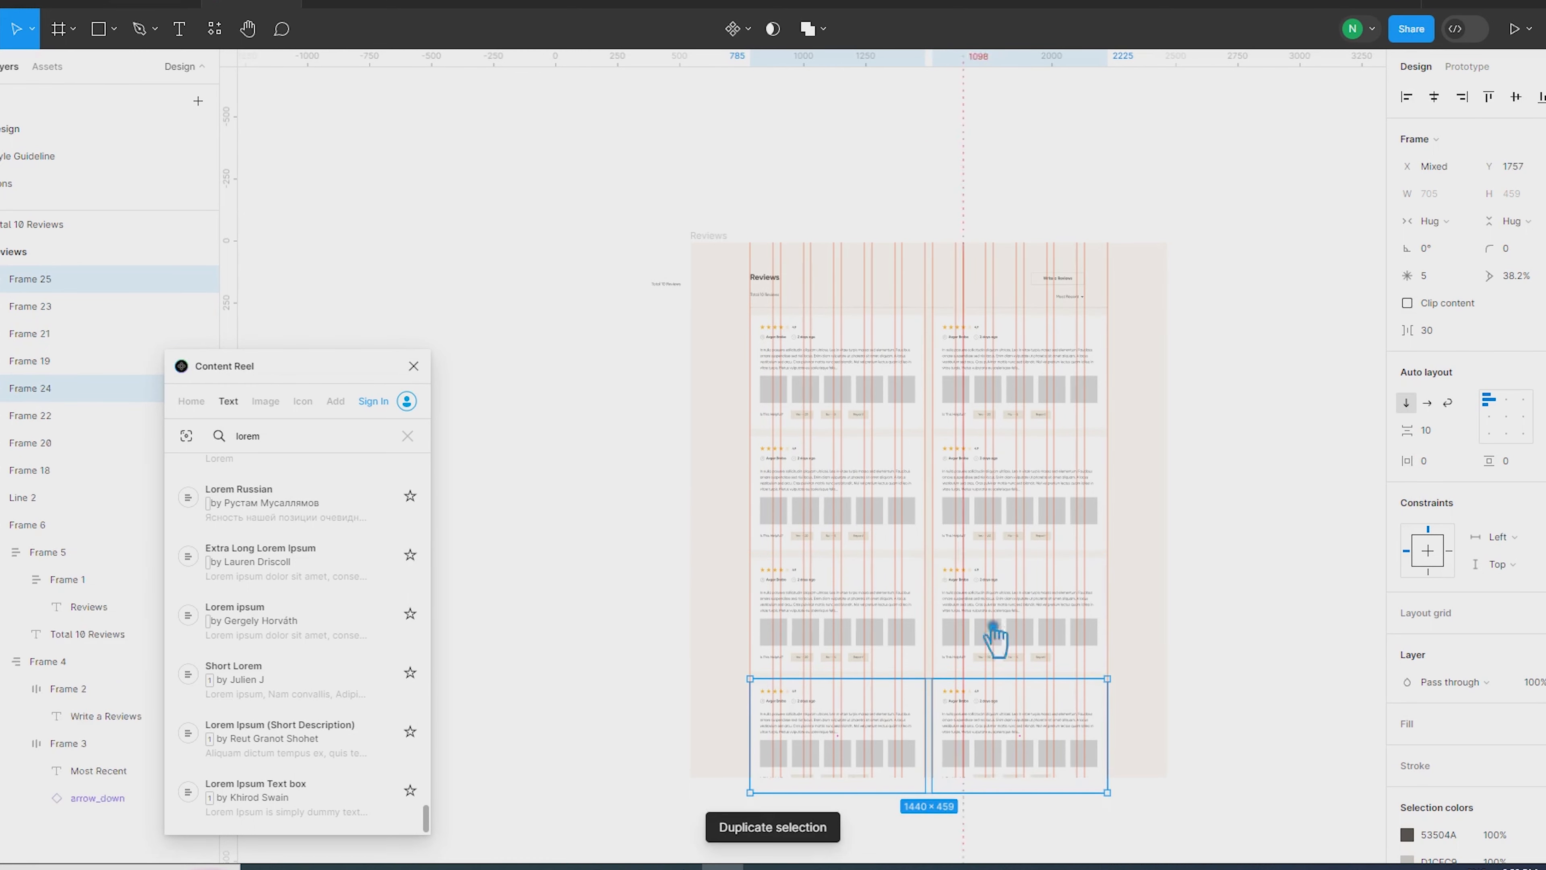
{"action": "key", "text": "Escape"}
Extend the Reviews frame's height to 2336 and delete the stray "Total 10 Reviews" text outside the frame
{"action": "left_click_drag", "start_coordinate": [1152, 784], "coordinate": [1156, 840]}
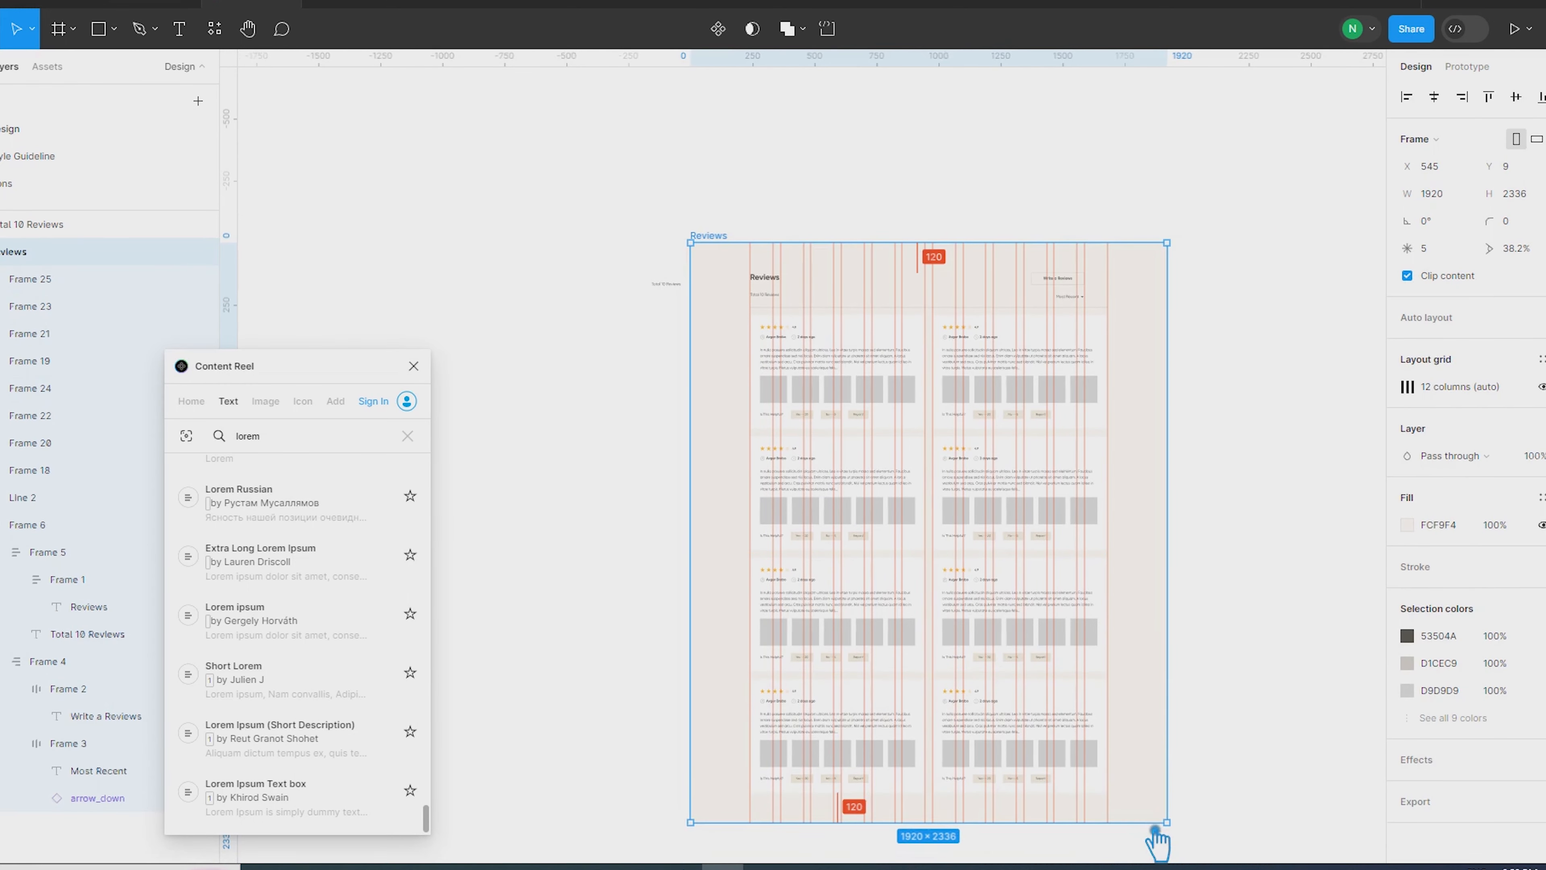
{"action": "left_click", "coordinate": [1297, 629]}
{"action": "scroll", "coordinate": [1272, 585], "scroll_direction": "down", "scroll_amount": 2}
{"action": "left_click", "coordinate": [680, 241]}
{"action": "key", "text": "Delete"}
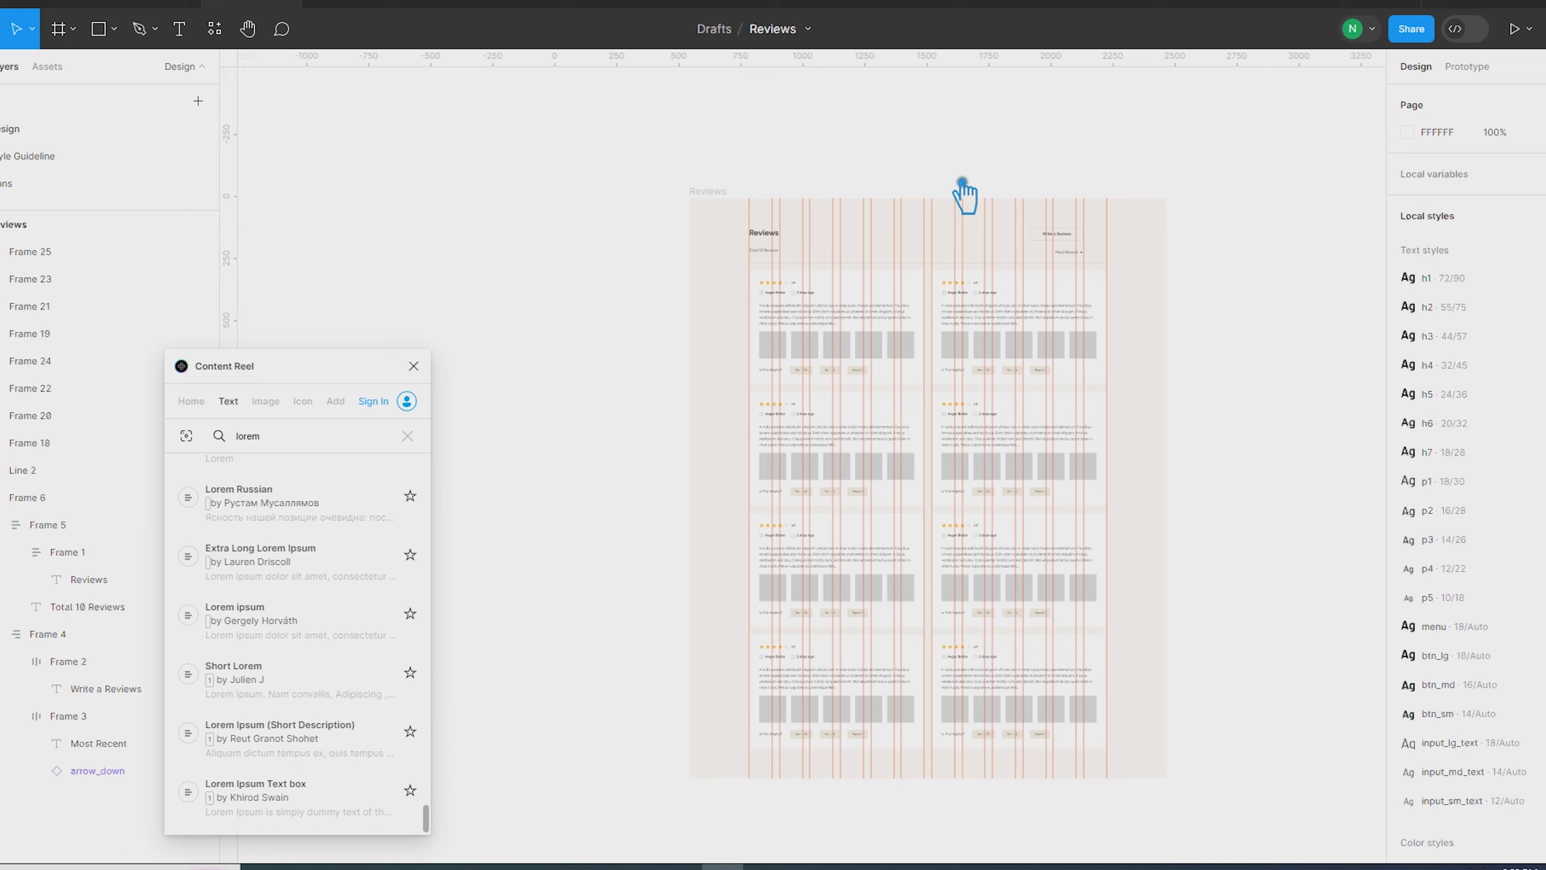
Hide the layout grid and the rulers
{"action": "key", "text": "shift+g"}
{"action": "key", "text": "shift+r"}
{"action": "scroll", "coordinate": [962, 359], "scroll_direction": "up", "scroll_amount": 3}
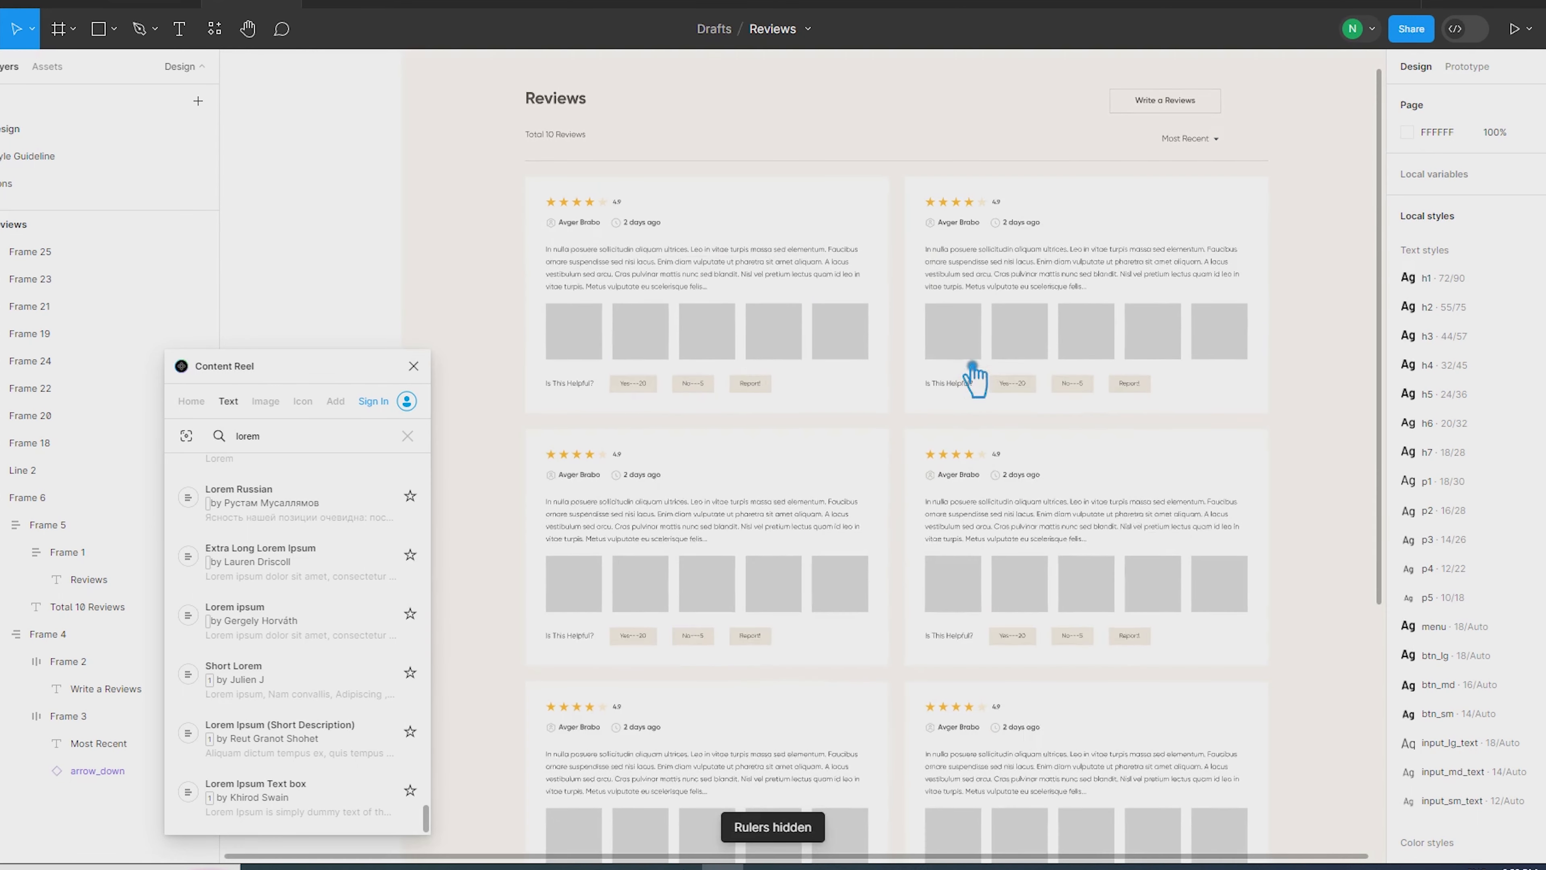
Try deleting the image placeholder row from the second card in the first row, and undo the deletion
{"action": "double_click", "coordinate": [1039, 340]}
{"action": "key", "text": "Delete"}
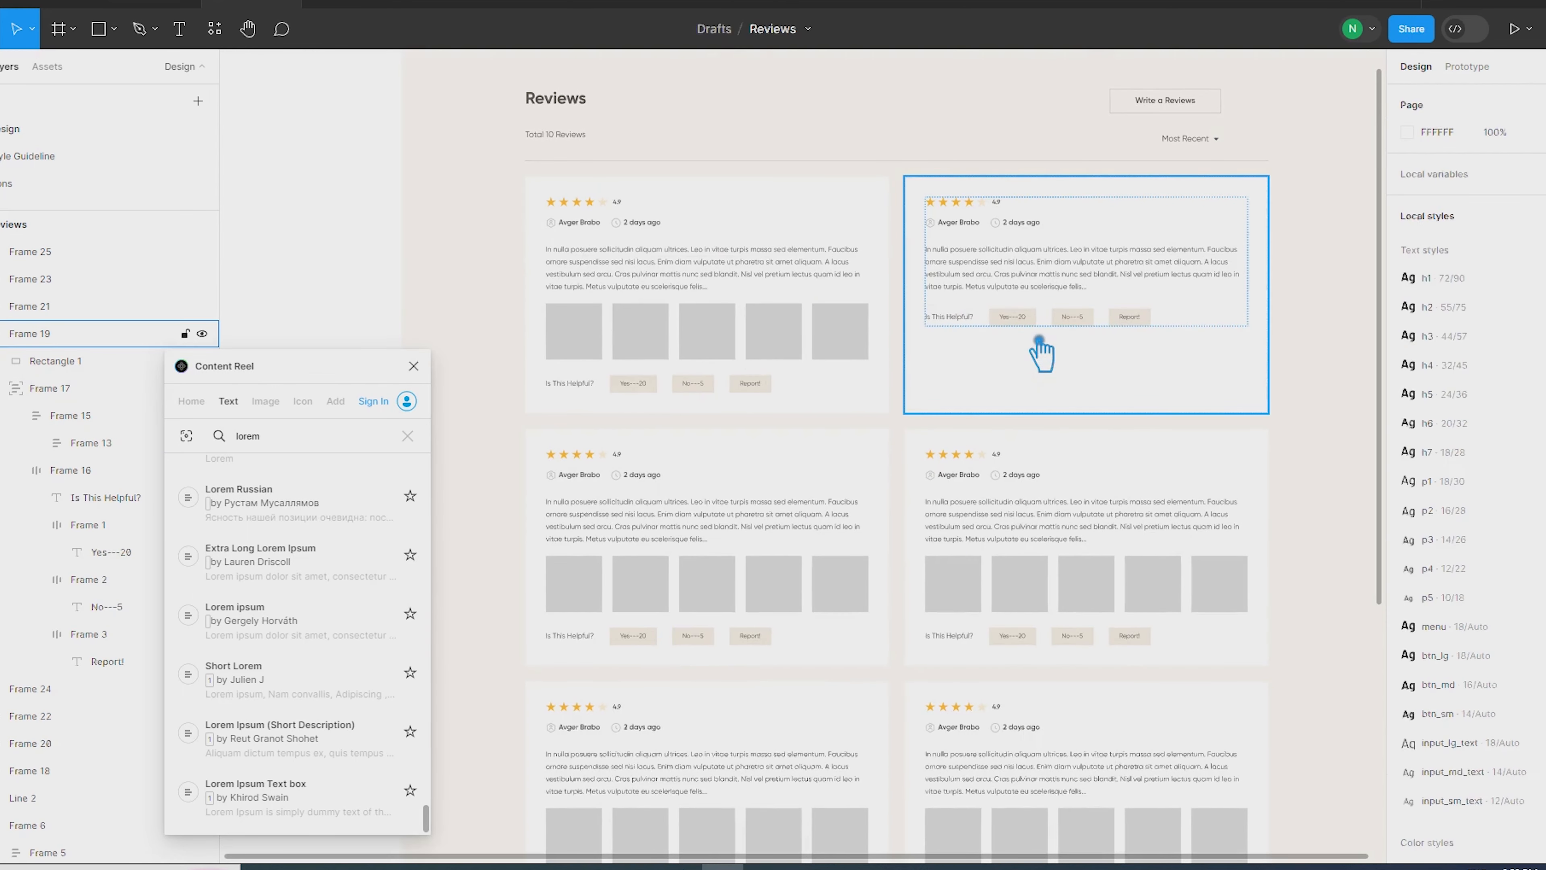
{"action": "left_click", "coordinate": [1033, 356]}
{"action": "key", "text": "ctrl+z"}
{"action": "key", "text": "ctrl+z"}
{"action": "key", "text": "ctrl+z"}
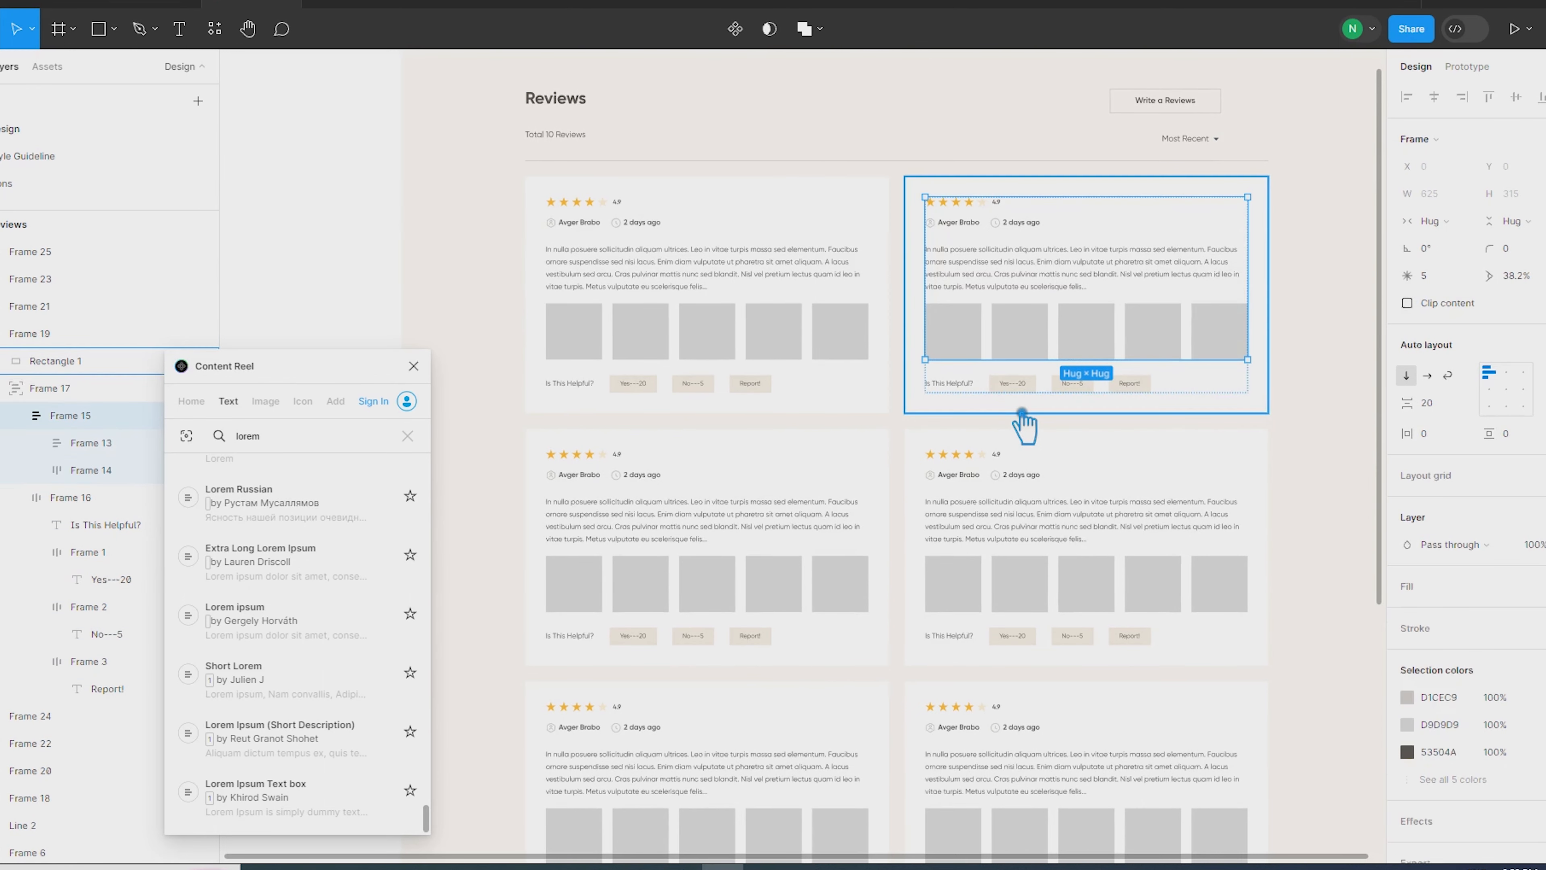
{"action": "key", "text": "ctrl+z"}
Delete all the duplicated review cards, keeping only the first card under the divider
{"action": "scroll", "coordinate": [1154, 376], "scroll_direction": "down", "scroll_amount": 3}
{"action": "left_click", "coordinate": [1089, 688]}
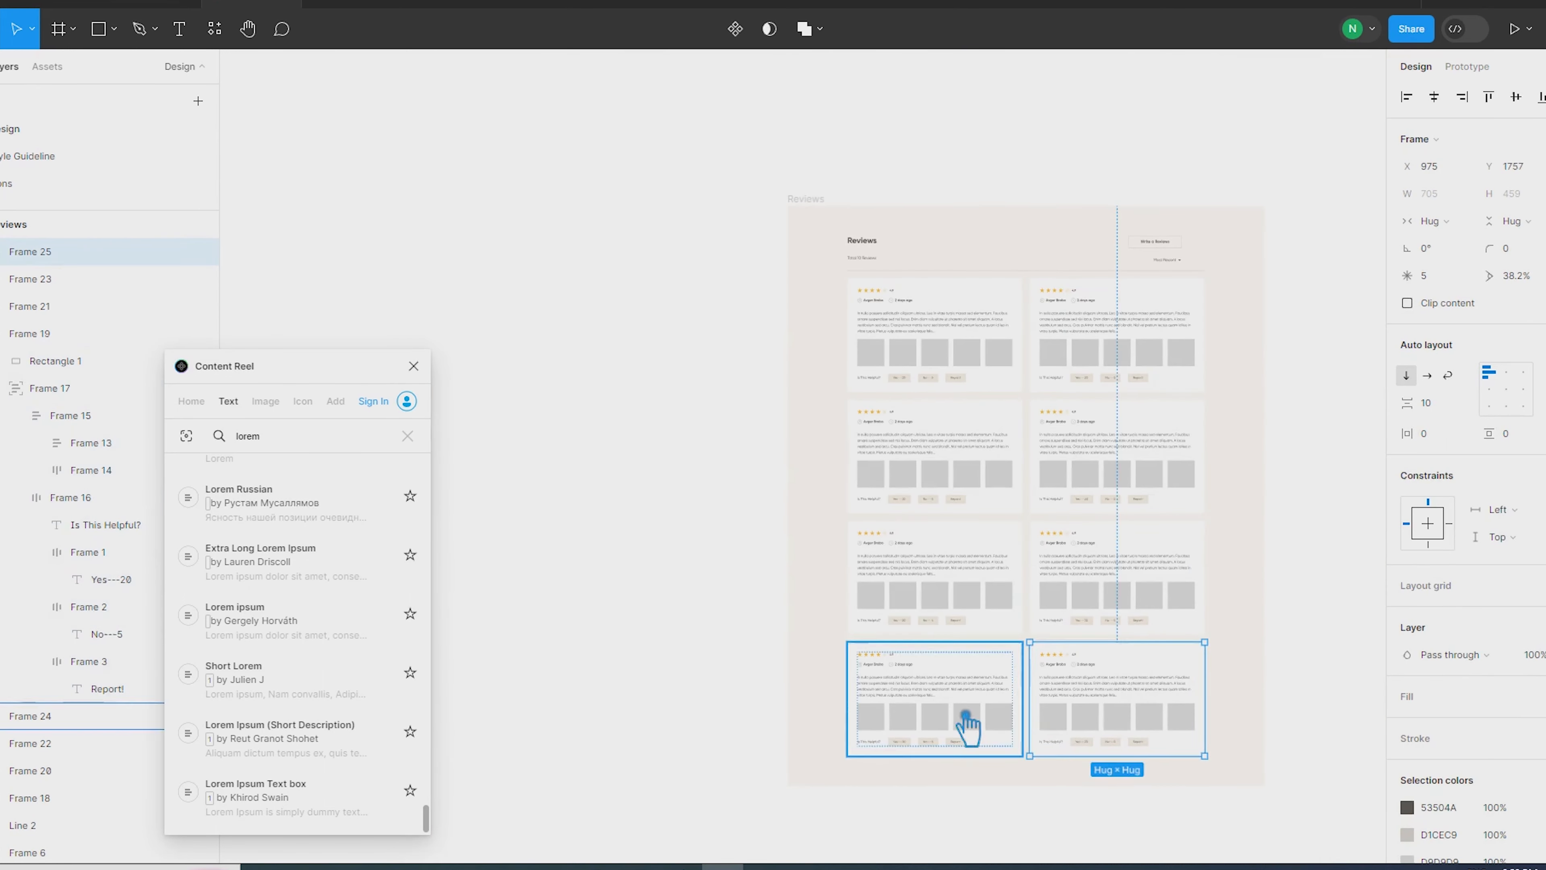
{"action": "left_click", "coordinate": [974, 707], "text": "shift"}
{"action": "left_click", "coordinate": [968, 584], "text": "shift"}
{"action": "left_click", "coordinate": [1160, 557], "text": "shift"}
{"action": "left_click", "coordinate": [1117, 463], "text": "shift"}
{"action": "left_click", "coordinate": [950, 482], "text": "shift"}
{"action": "key", "text": "Delete"}
{"action": "scroll", "coordinate": [949, 352], "scroll_direction": "up", "scroll_amount": 3}
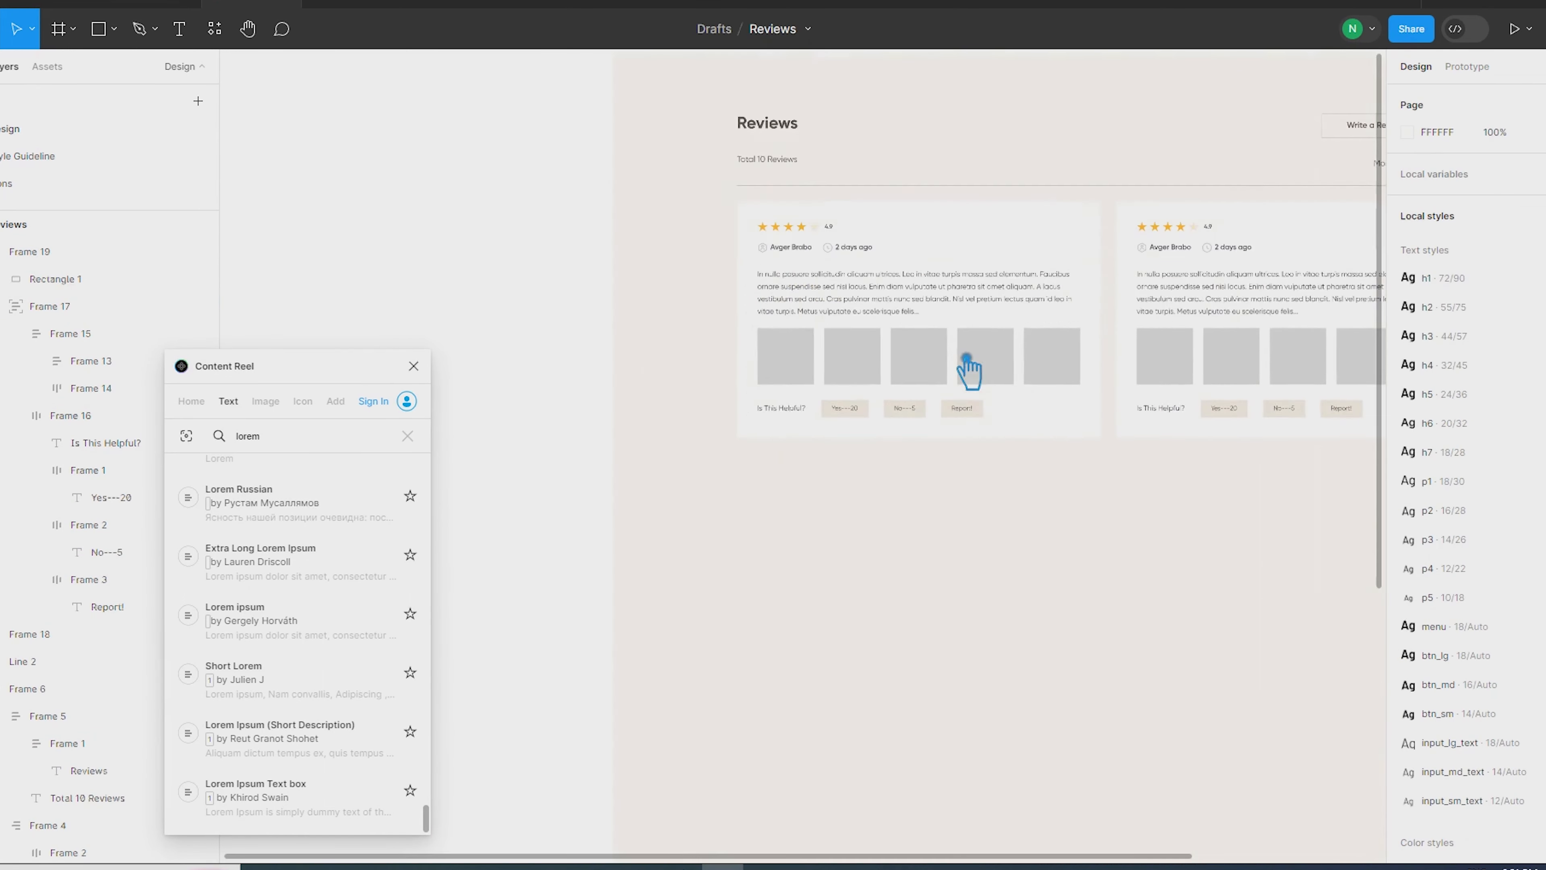
{"action": "left_click", "coordinate": [1233, 317]}
{"action": "key", "text": "Delete"}
Ungroup the remaining review card, delete its white background rectangle and select the review content
{"action": "left_click", "coordinate": [916, 282]}
{"action": "right_click", "coordinate": [916, 283]}
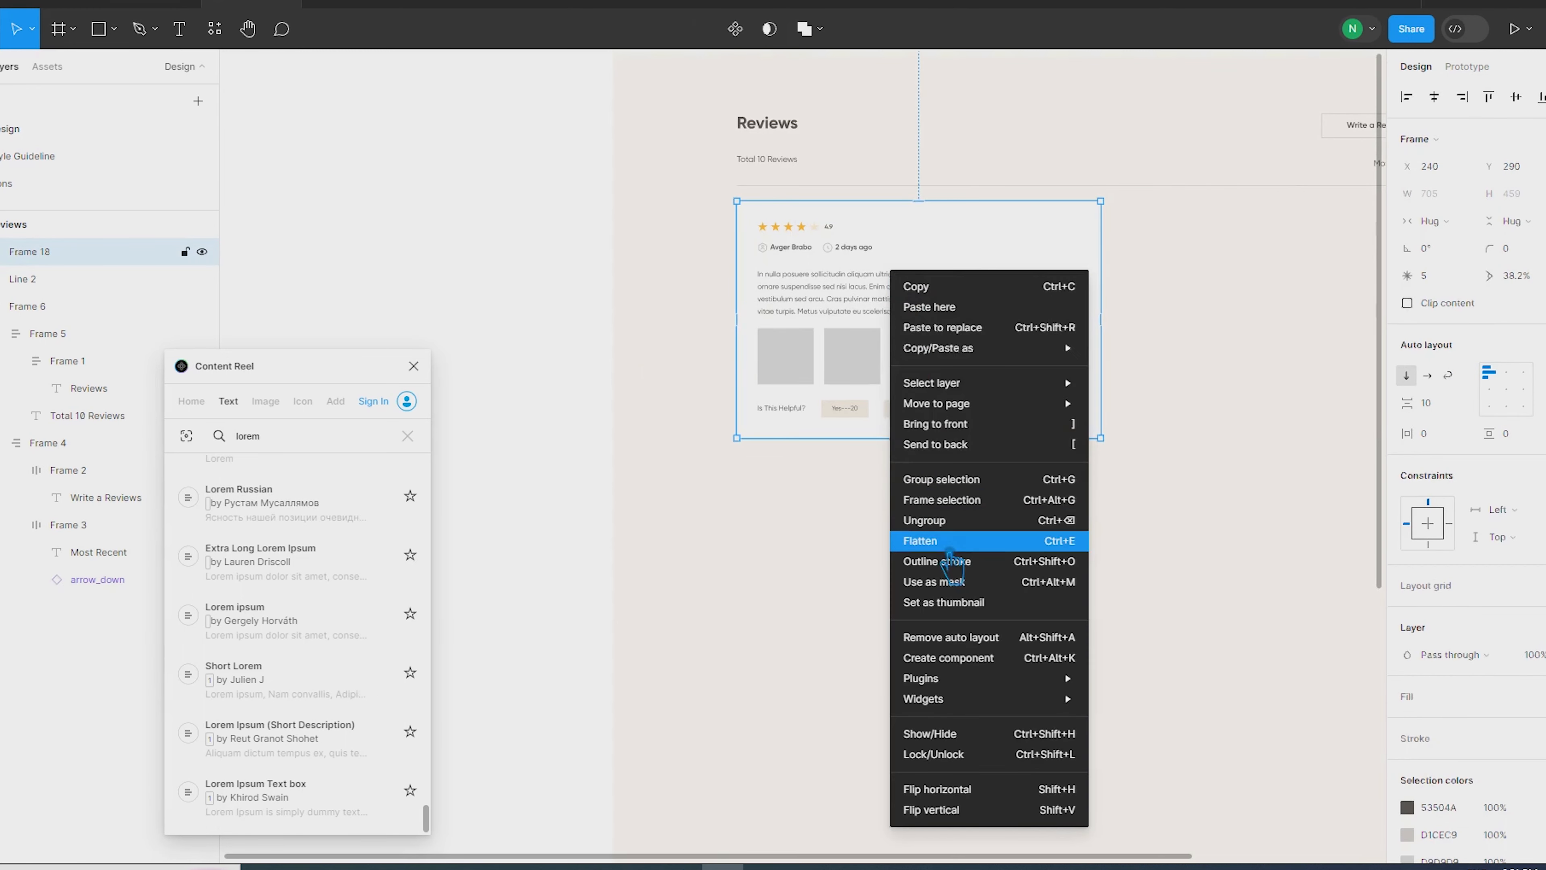
{"action": "left_click", "coordinate": [932, 521]}
{"action": "key", "text": "Delete"}
{"action": "left_click", "coordinate": [854, 286]}
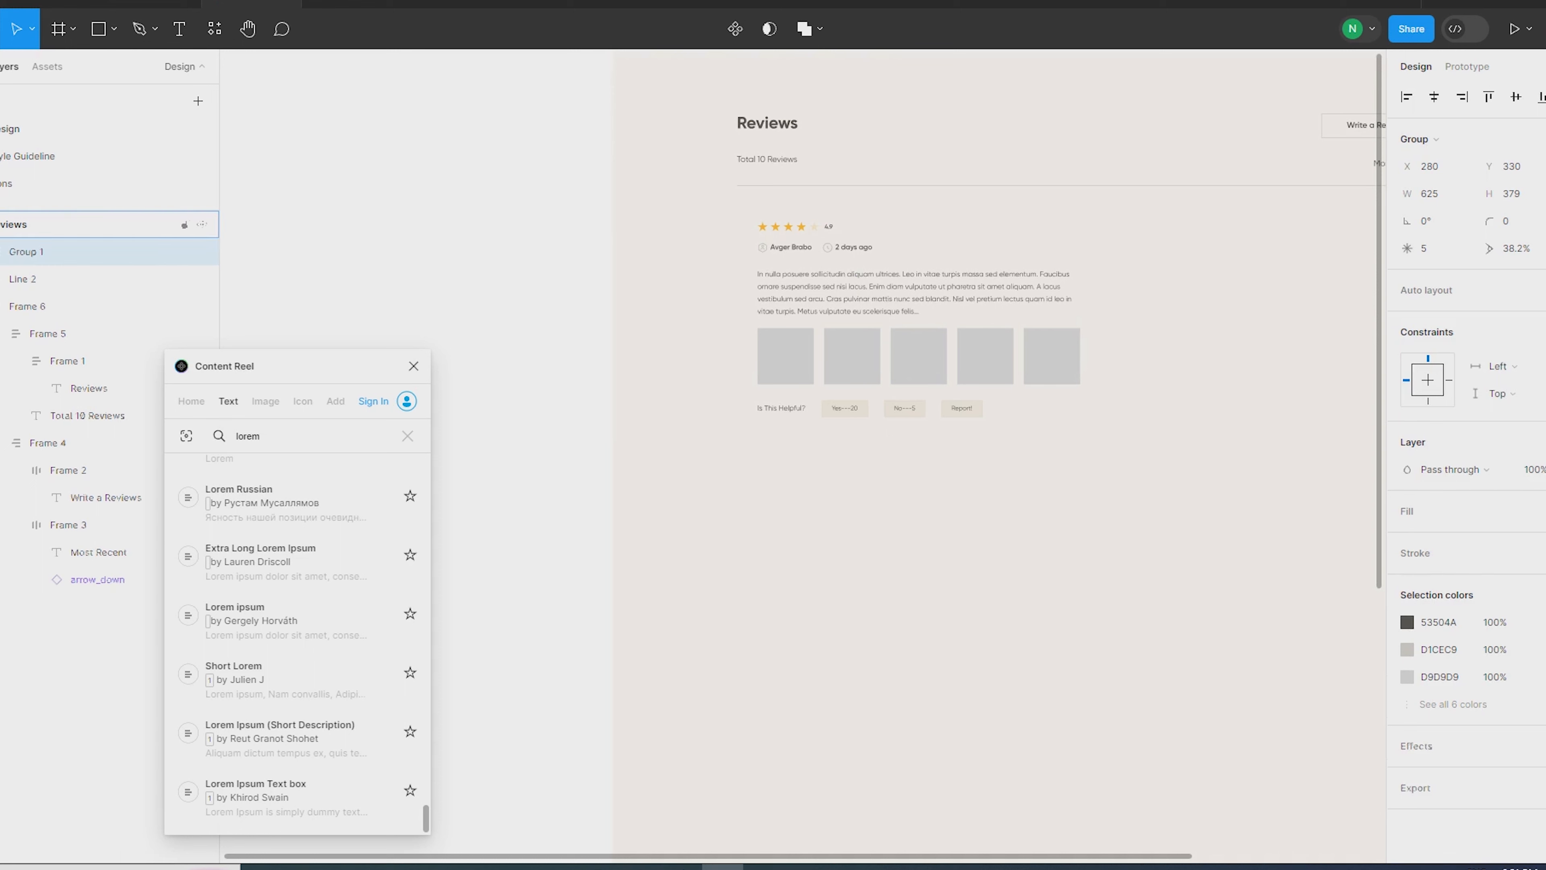
{"action": "key", "text": "shift+a"}
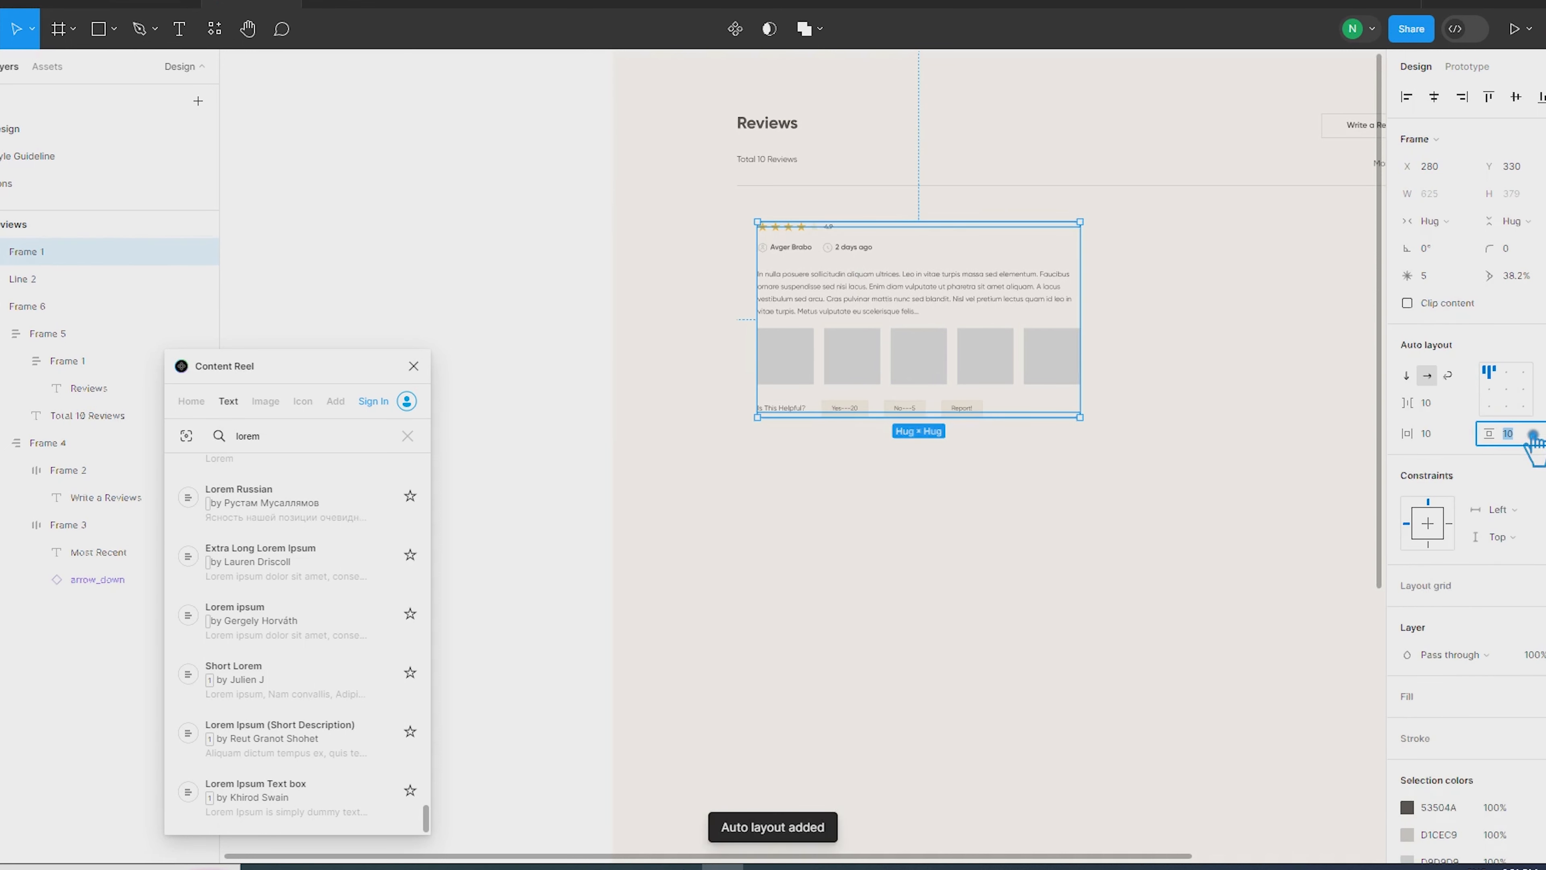
{"action": "key", "text": "ctrl+g"}
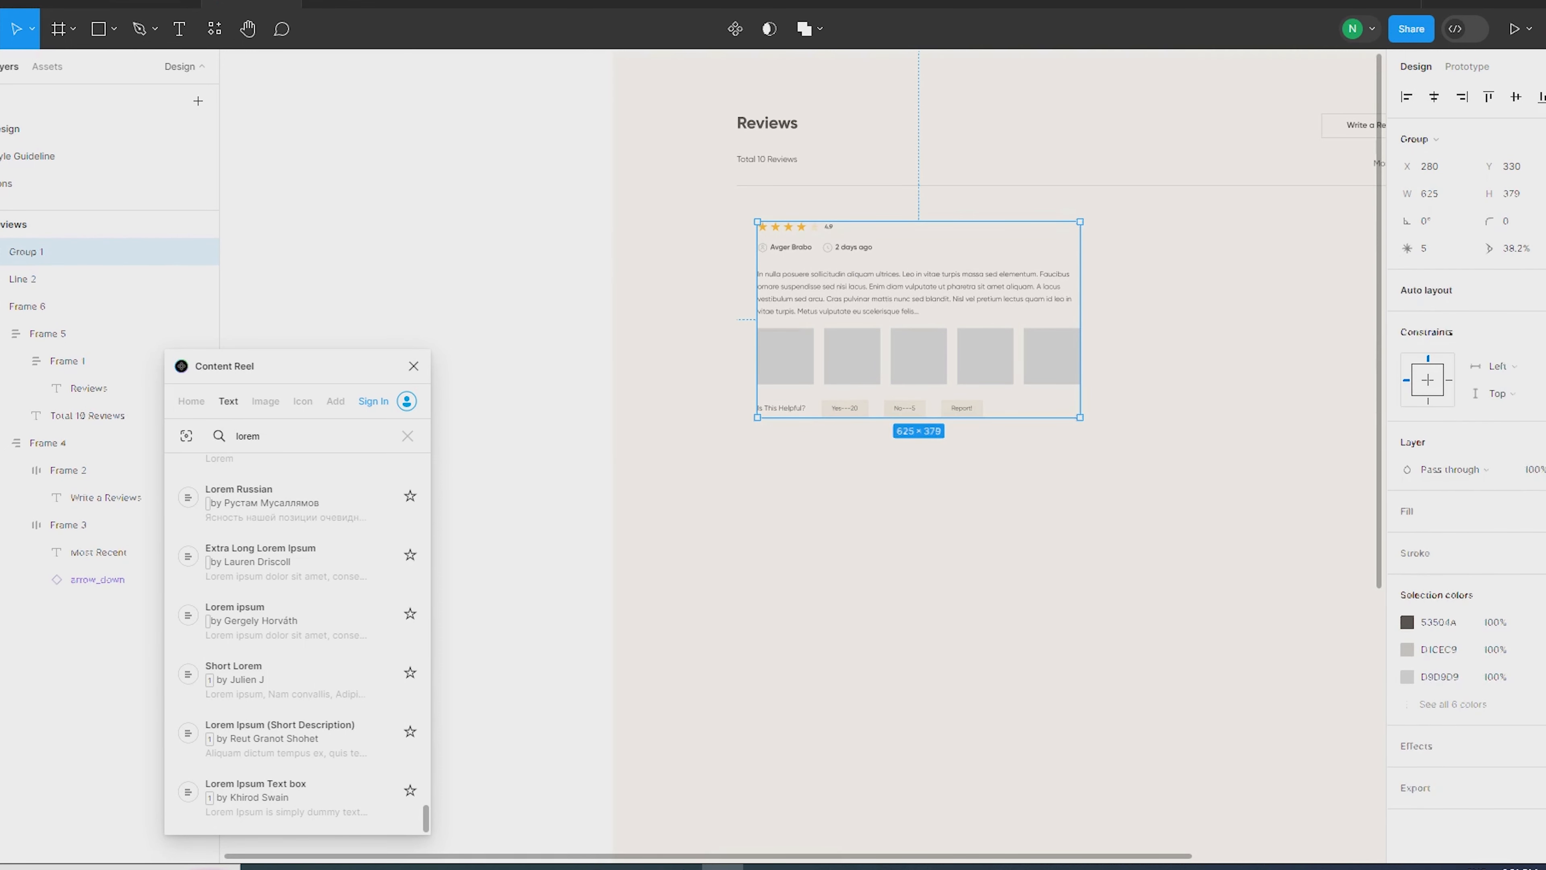
{"action": "key", "text": "shift+a"}
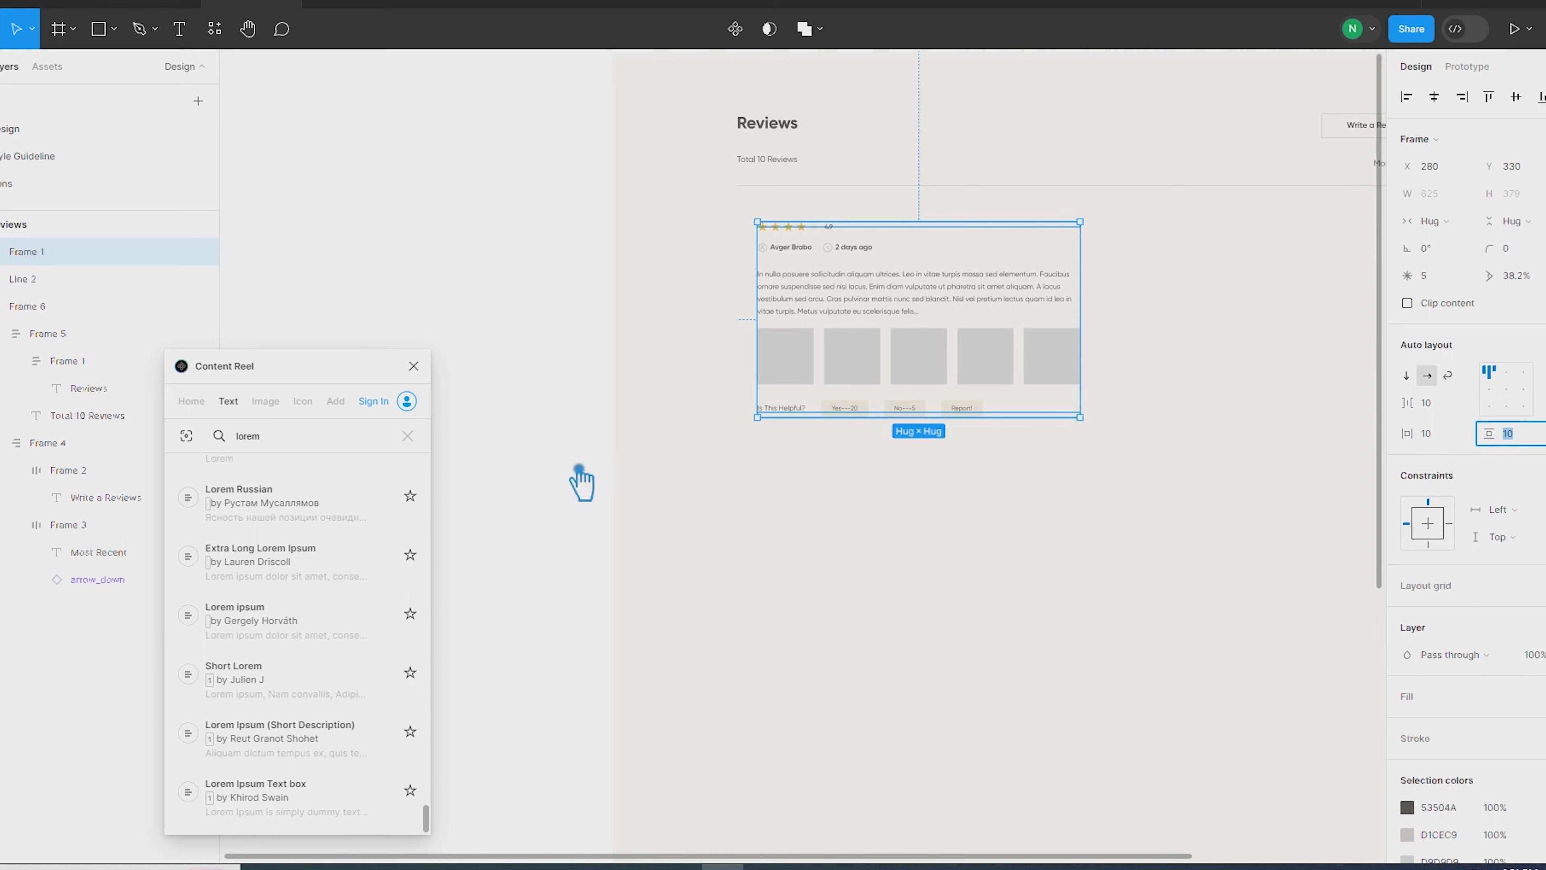
{"action": "key", "text": "Return"}
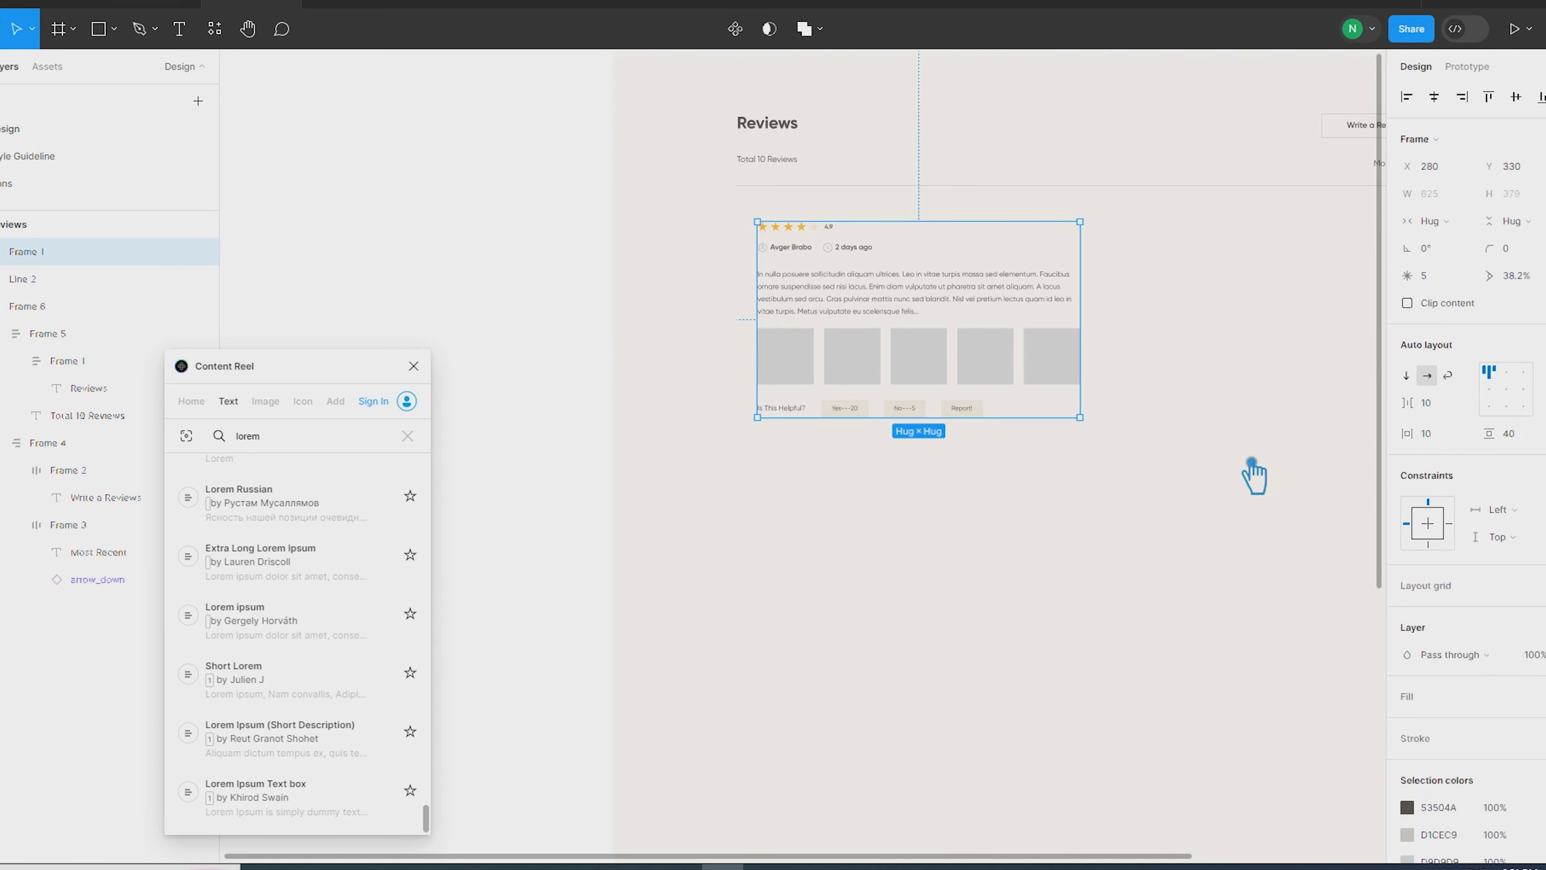
{"action": "key", "text": "ctrl+z"}
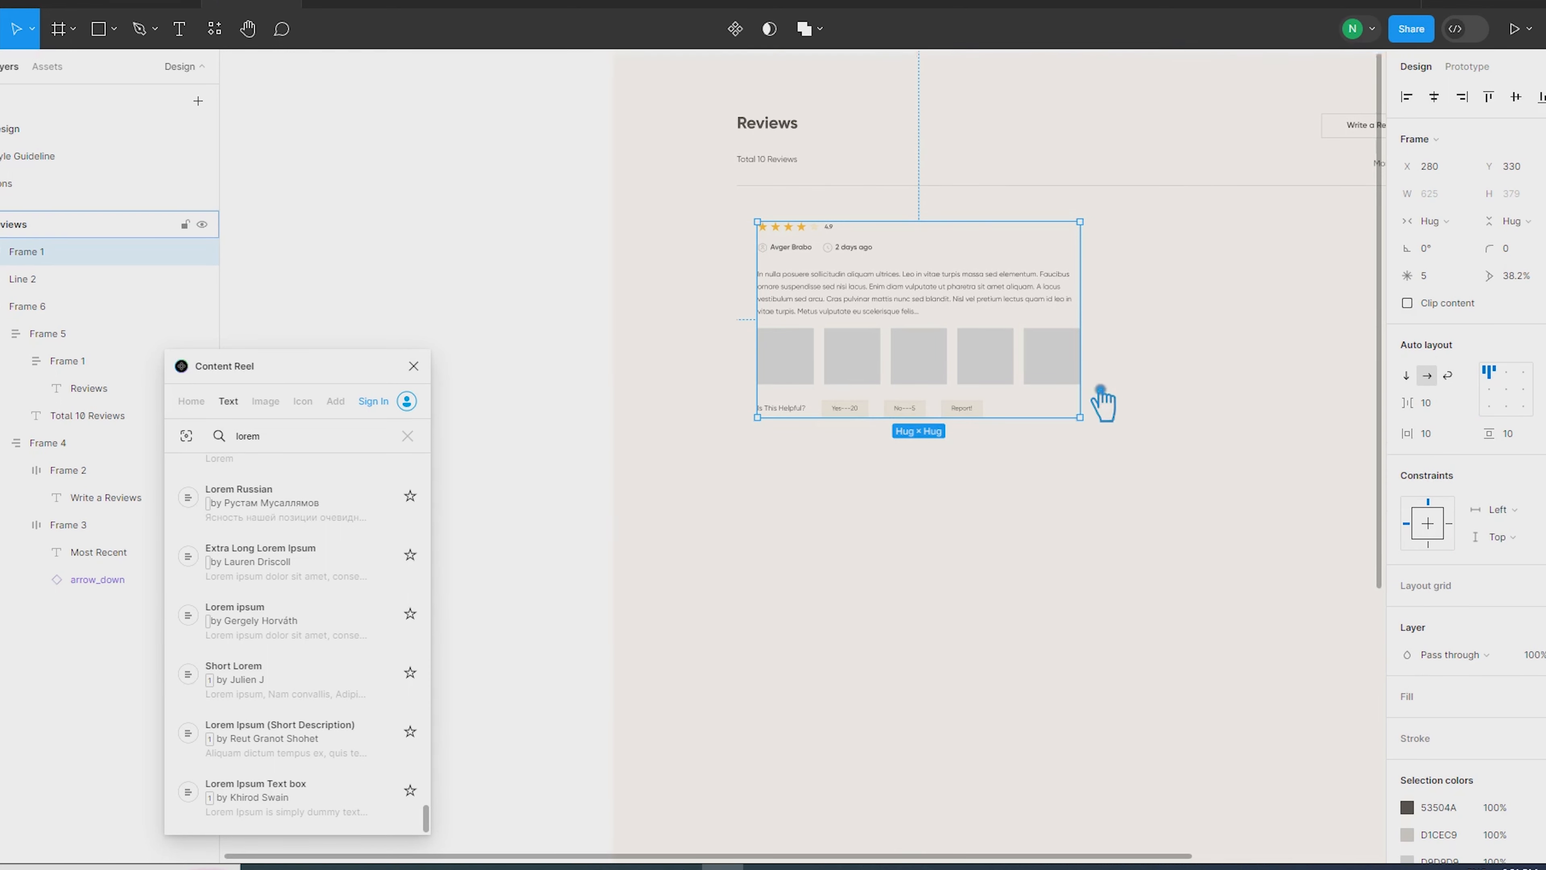
Set the item spacing of the card's helpful and report button row to 20
{"action": "scroll", "coordinate": [1105, 377], "scroll_direction": "up", "scroll_amount": 2}
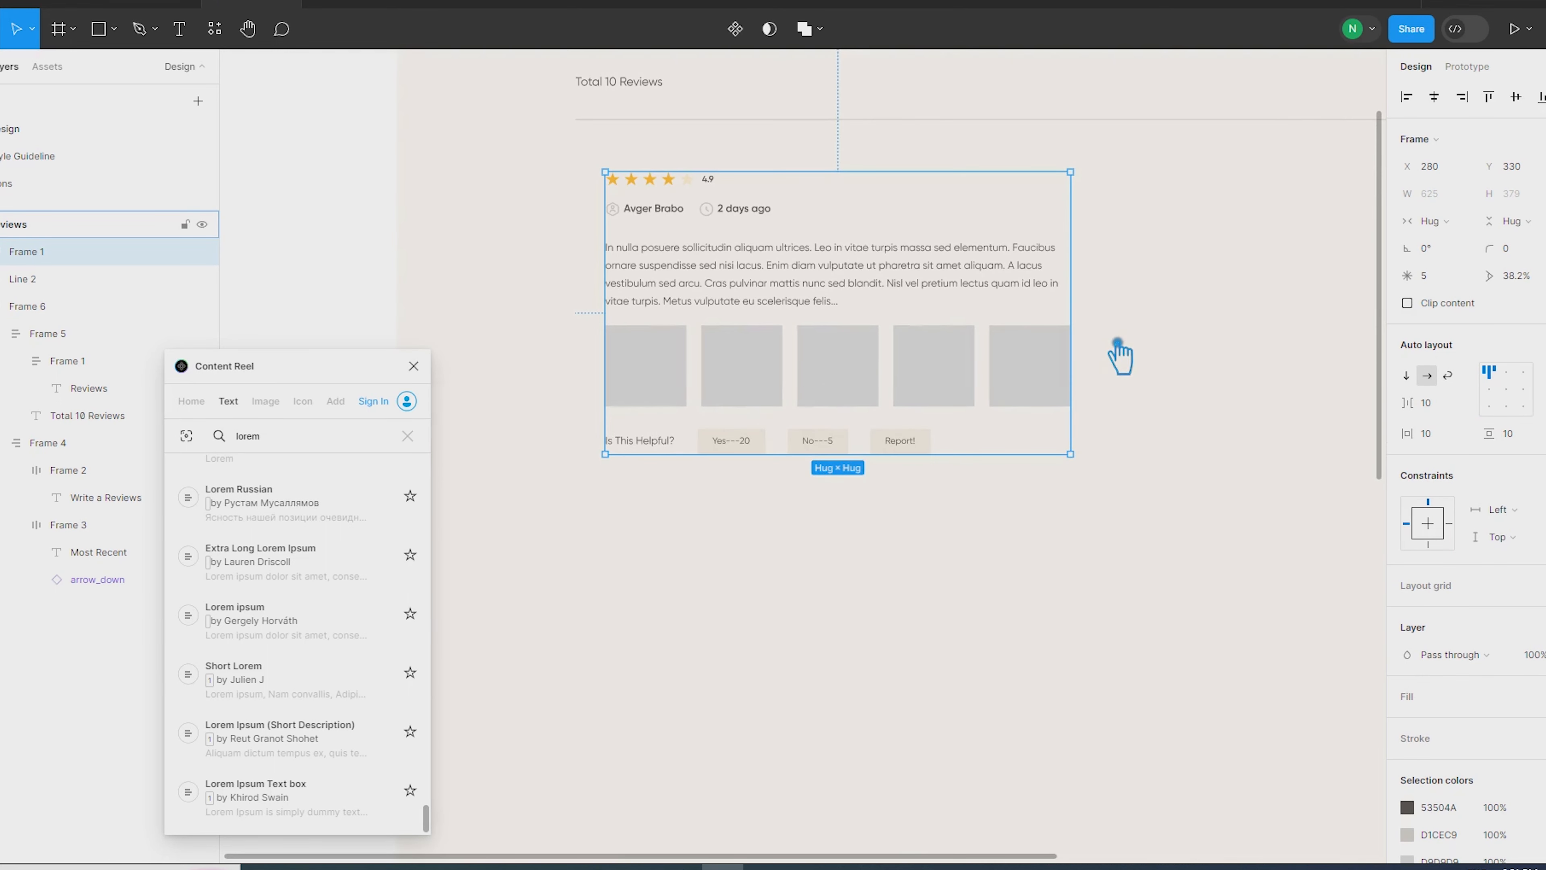
{"action": "left_click", "coordinate": [832, 454]}
{"action": "left_click", "coordinate": [1460, 387]}
{"action": "type", "text": "20"}
{"action": "key", "text": "Return"}
{"action": "left_click", "coordinate": [344, 244]}
{"action": "left_click", "coordinate": [761, 399]}
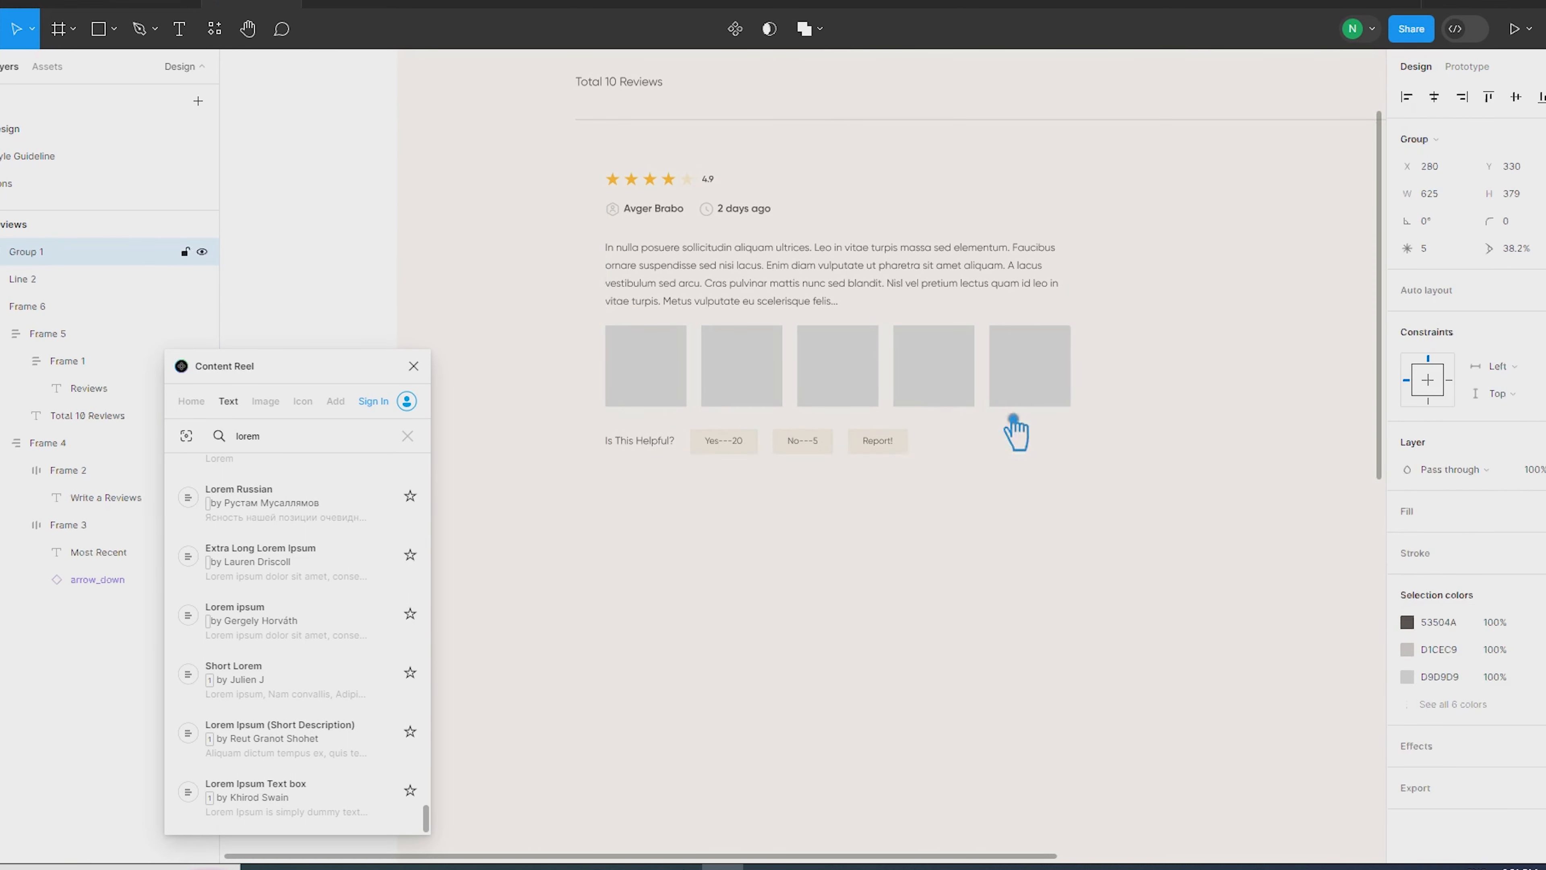
Apply vertical auto layout to the grouped review content with vertical padding of 40 and item spacing of 40
{"action": "key", "text": "shift+a"}
{"action": "left_click", "coordinate": [1540, 432]}
{"action": "type", "text": "4"}
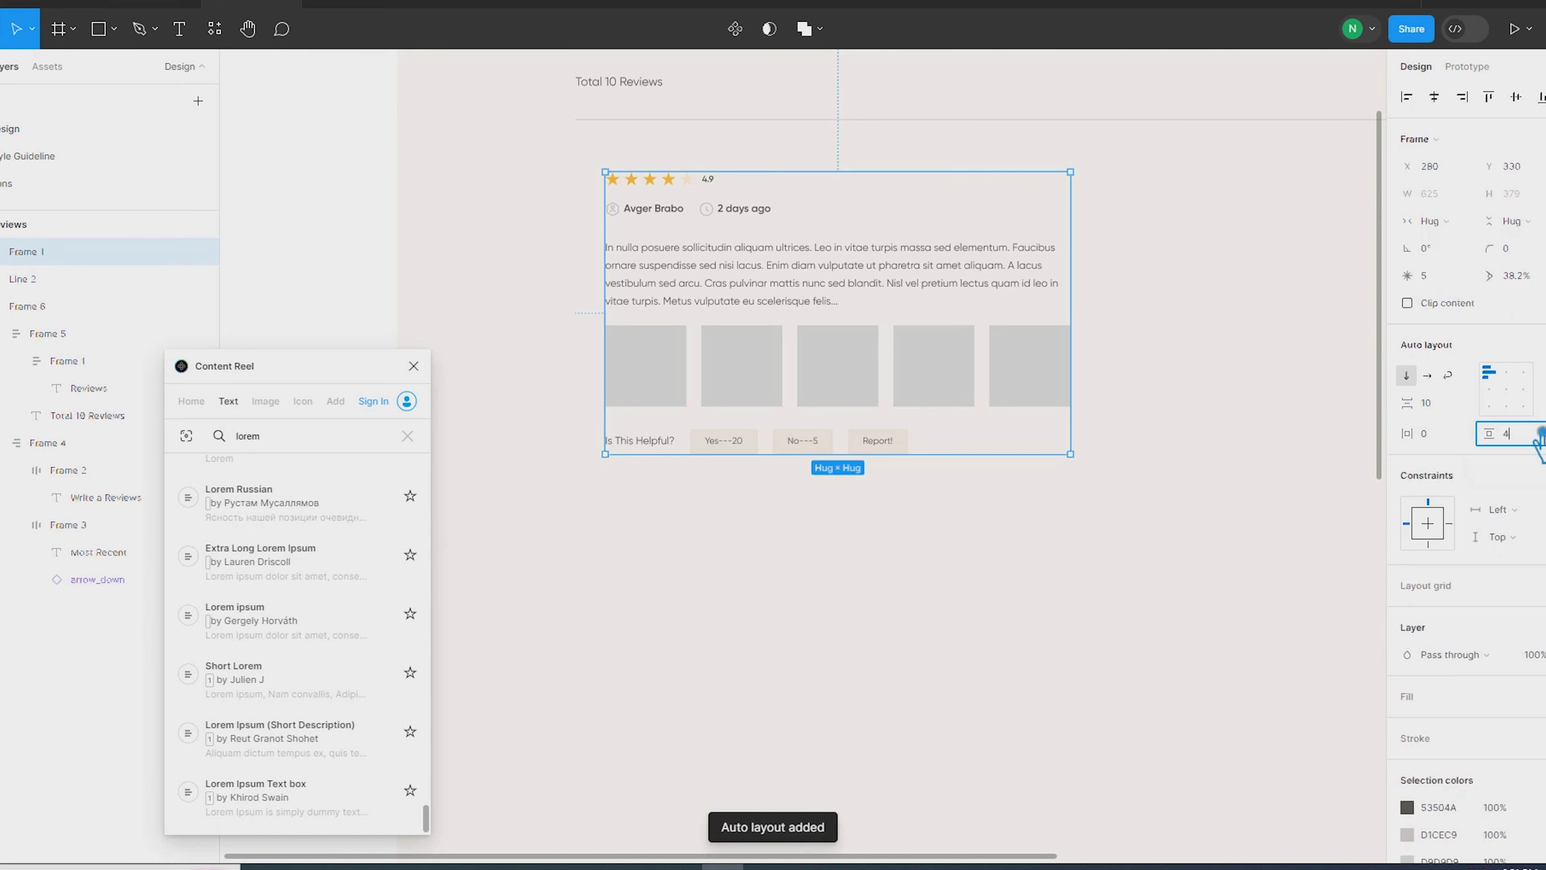
{"action": "type", "text": "0"}
{"action": "key", "text": "Return"}
{"action": "left_click", "coordinate": [1451, 408]}
{"action": "type", "text": "40"}
{"action": "key", "text": "Return"}
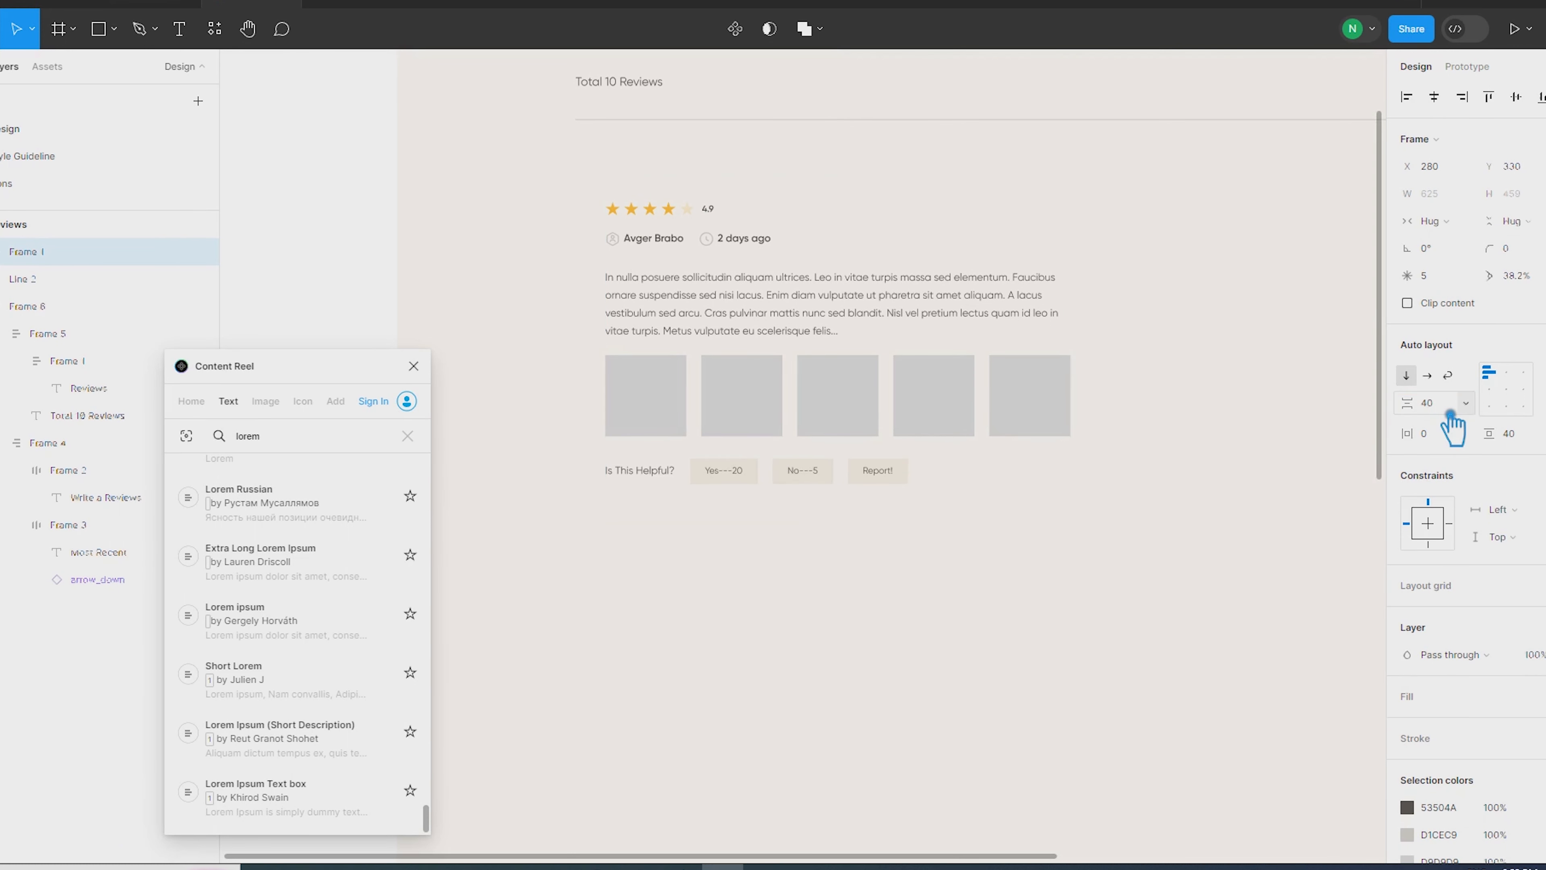
Set the review card's item spacing to 0 and its horizontal padding to 40
{"action": "left_click", "coordinate": [1460, 441]}
{"action": "left_click", "coordinate": [1463, 402]}
{"action": "type", "text": "0"}
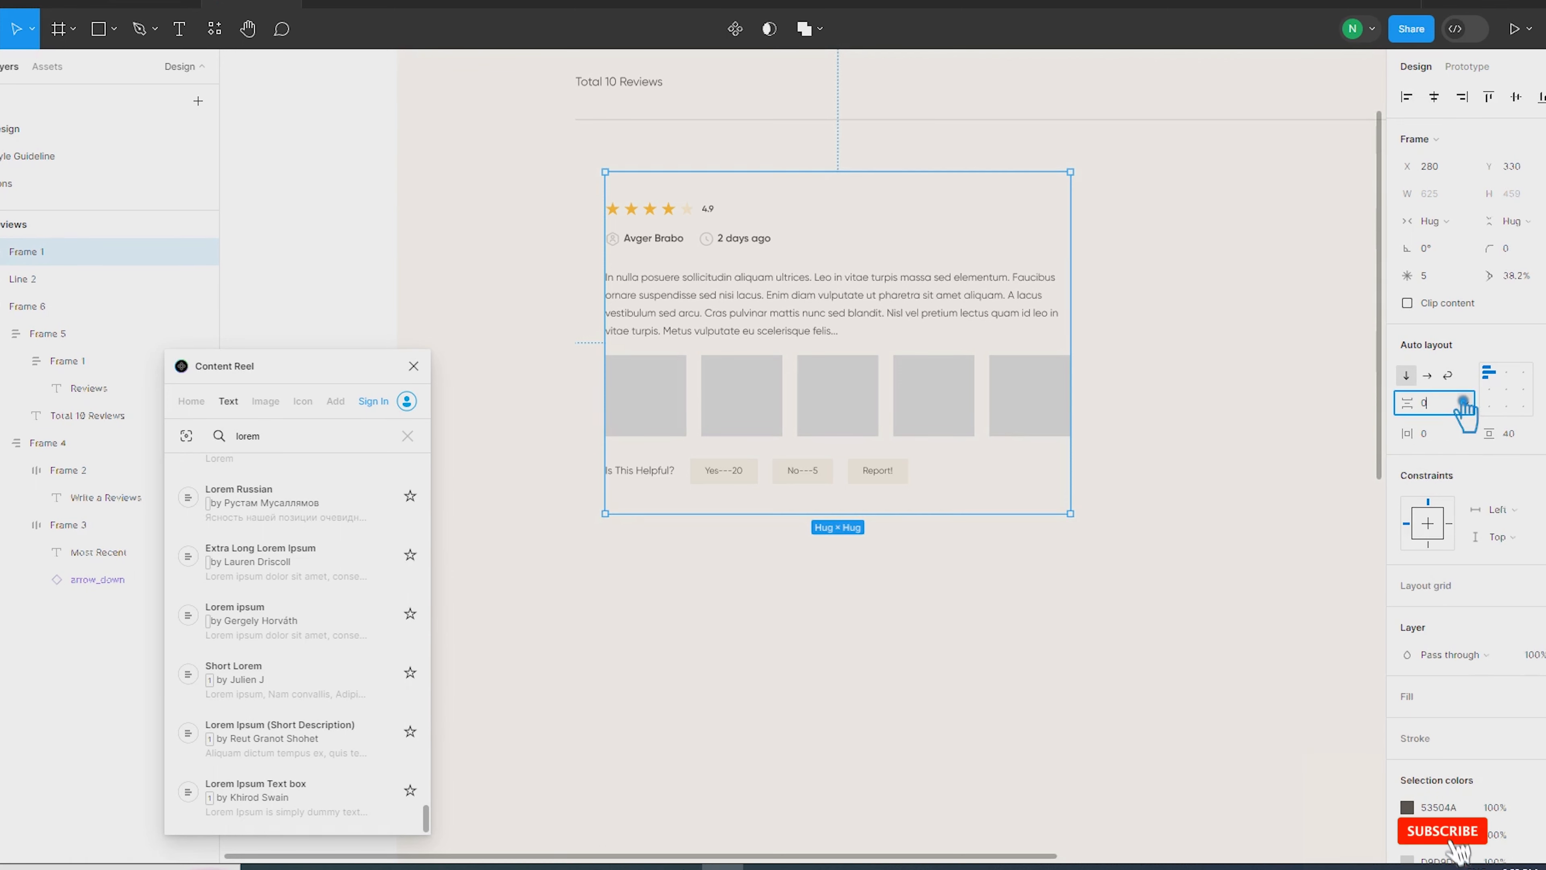
{"action": "left_click", "coordinate": [1453, 436]}
{"action": "type", "text": "40"}
{"action": "key", "text": "Return"}
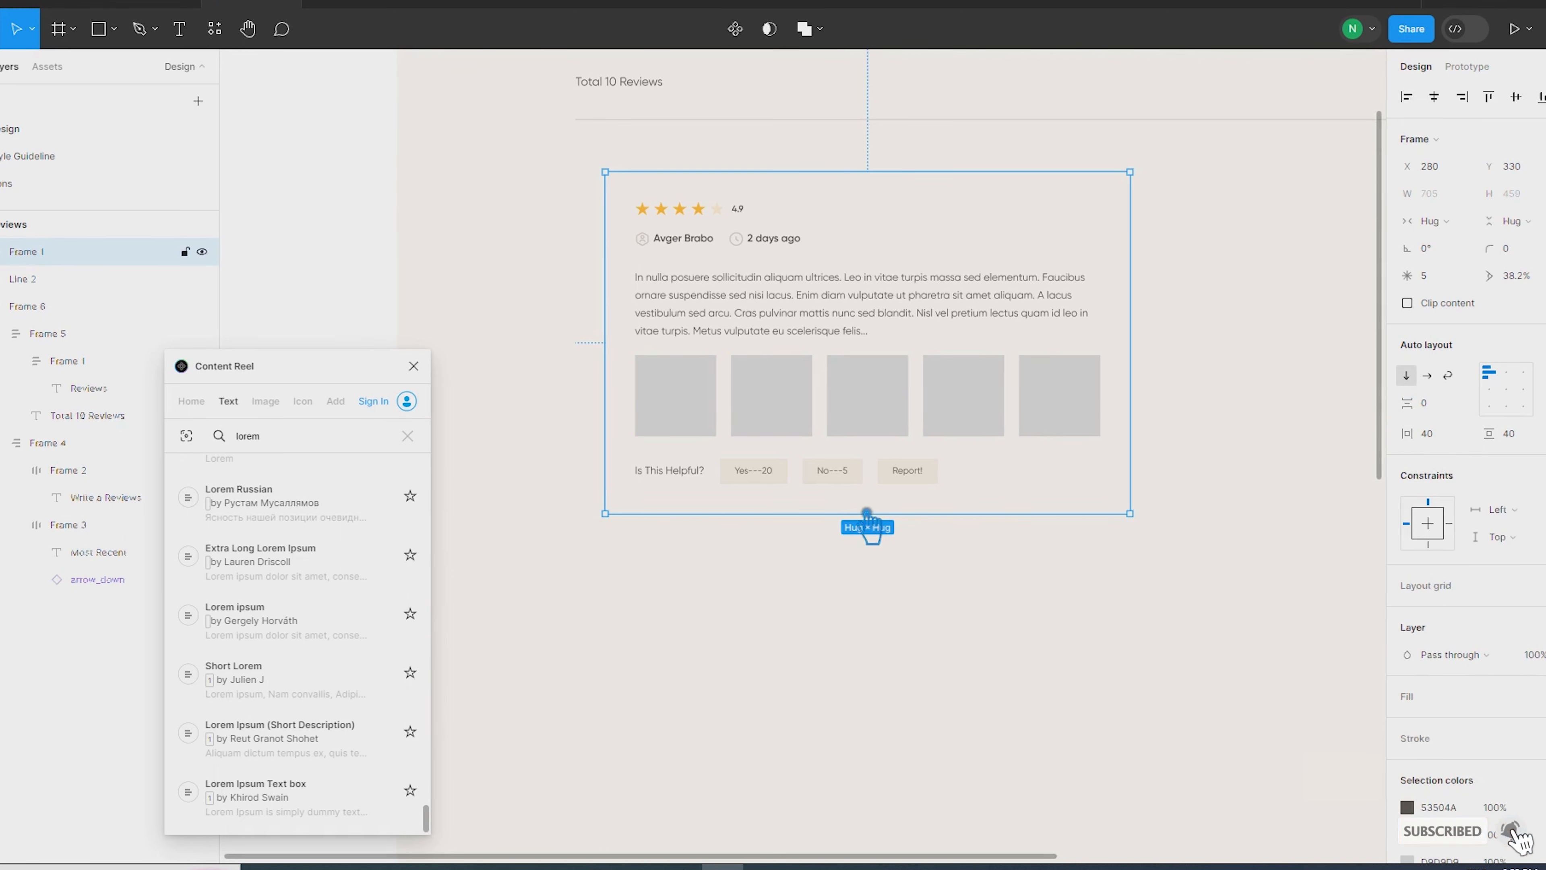
Align the review card's left edge with the "Total 10 Reviews" text and give the card an FFFFFF fill
{"action": "key", "text": "alt"}
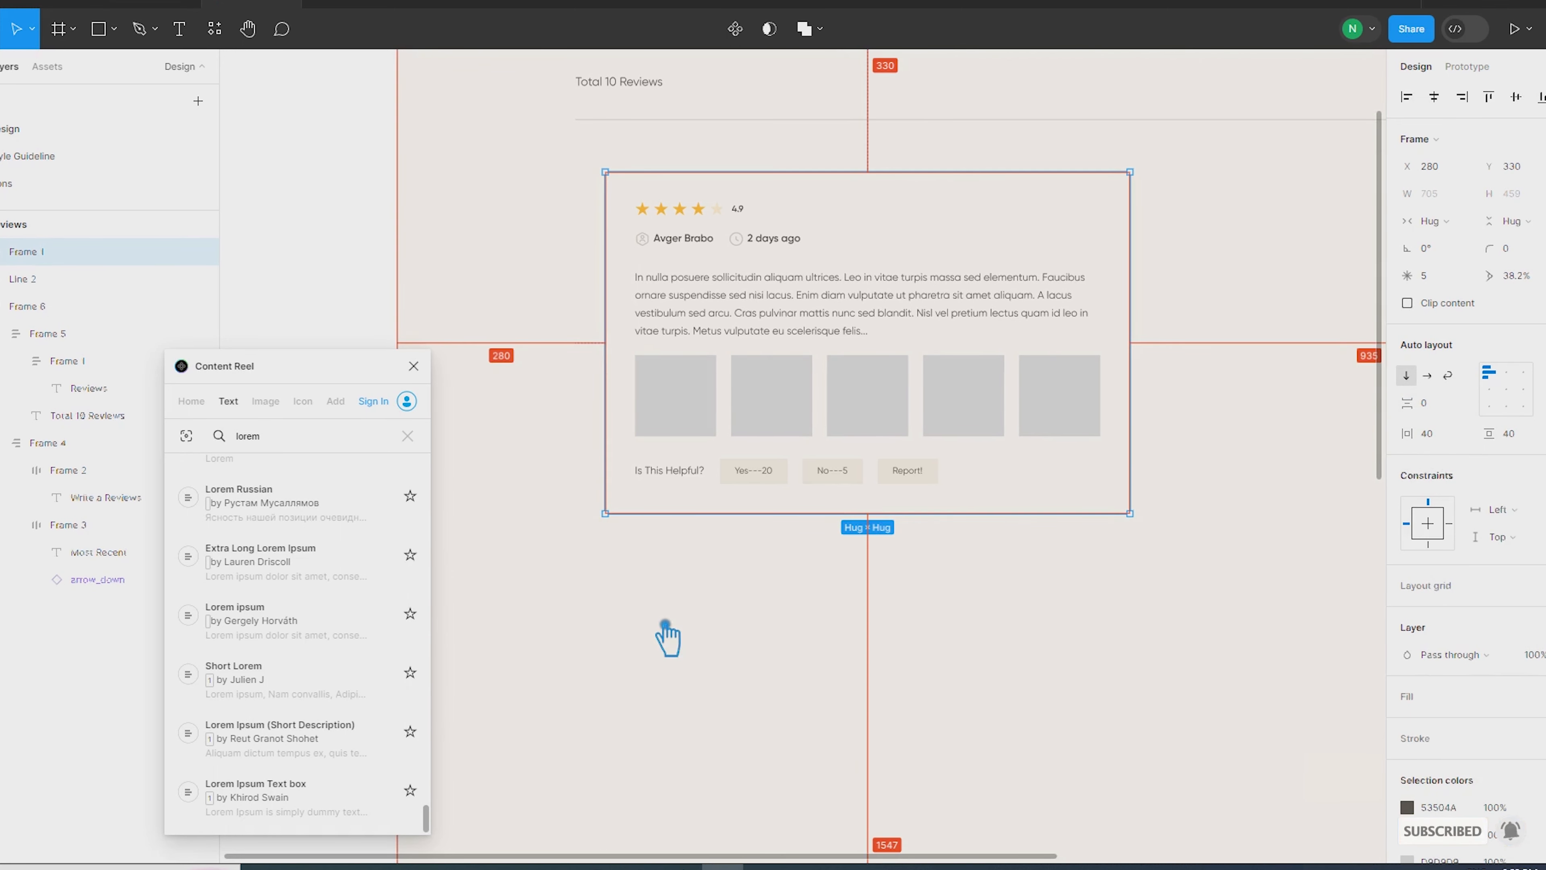
{"action": "left_click", "coordinate": [621, 81], "text": "shift"}
{"action": "left_click", "coordinate": [1406, 96]}
{"action": "left_click", "coordinate": [1074, 478]}
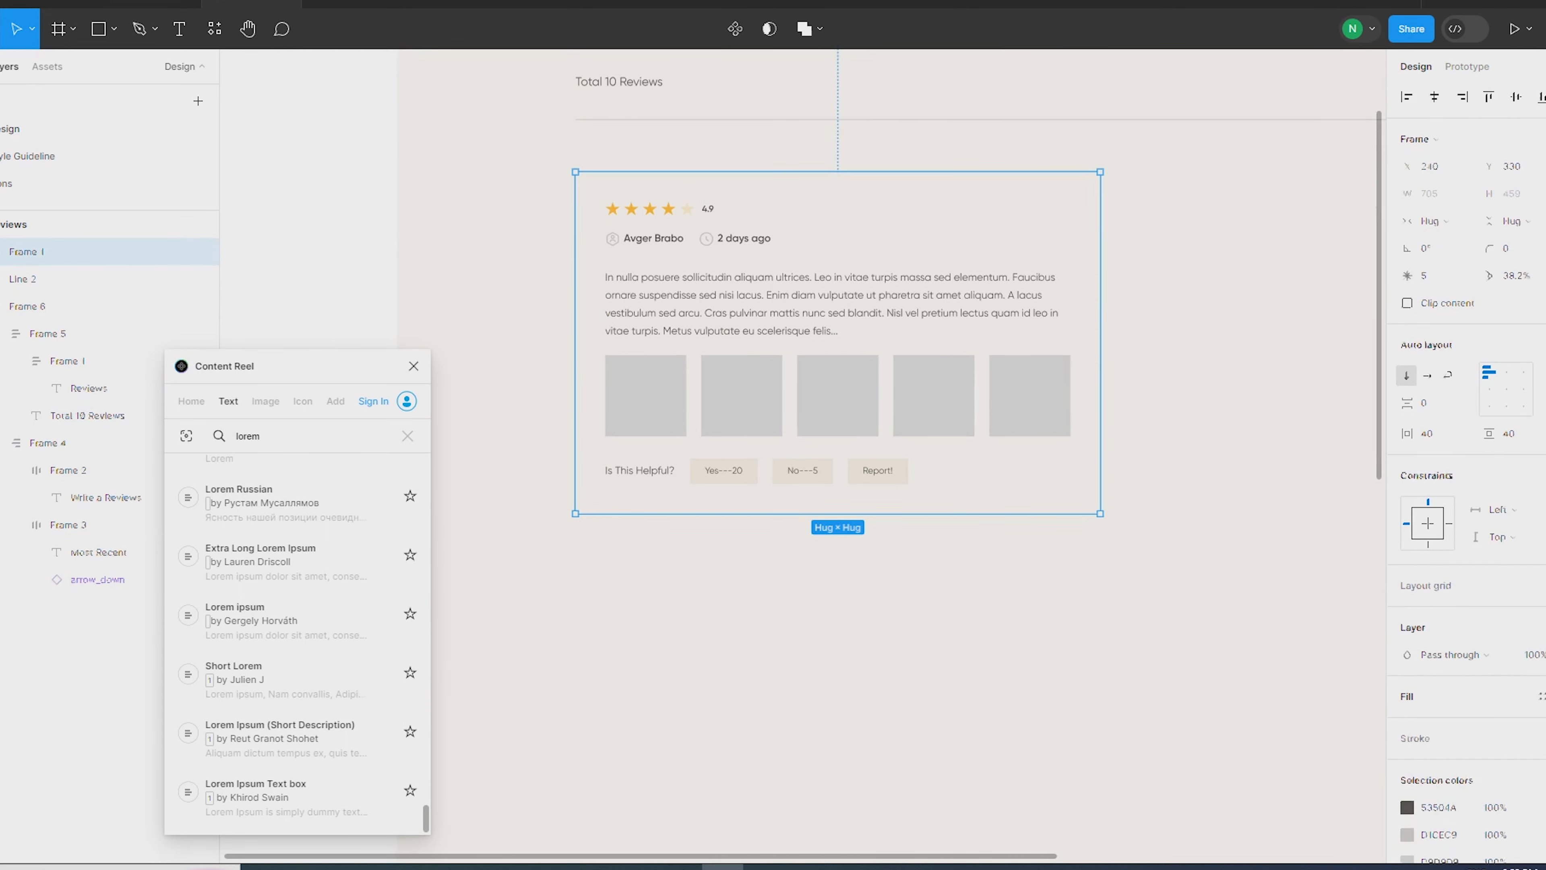
{"action": "left_click", "coordinate": [1545, 696]}
Show the rulers and duplicate the review card into the right column beside the original
{"action": "scroll", "coordinate": [916, 621], "scroll_direction": "down", "scroll_amount": 3}
{"action": "key", "text": "shift+r"}
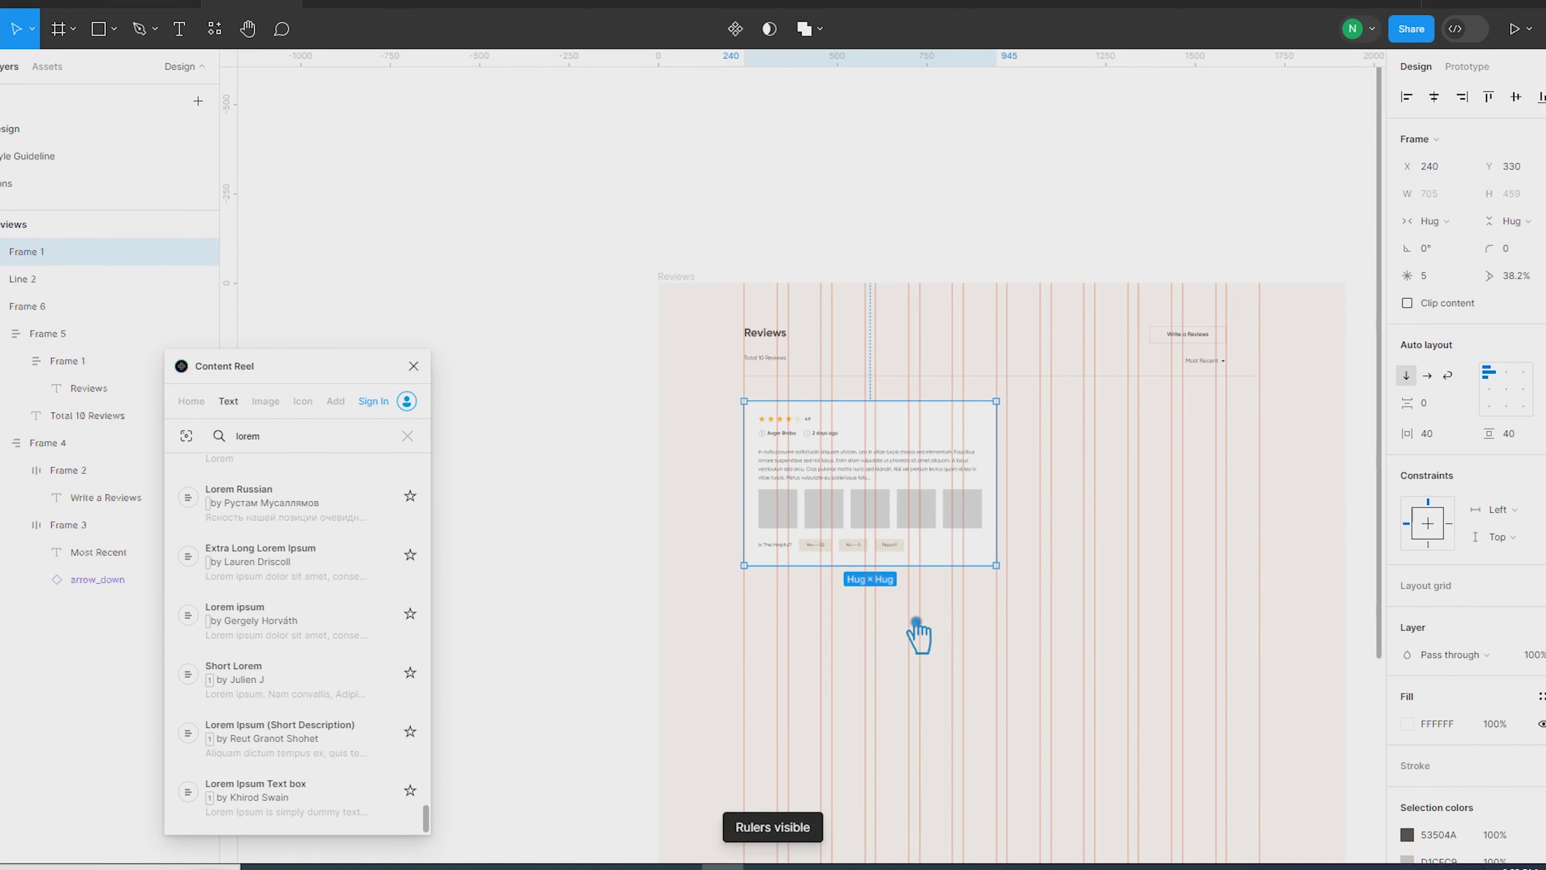
{"action": "left_click", "coordinate": [626, 505]}
{"action": "left_click_drag", "start_coordinate": [633, 513], "coordinate": [496, 333]}
{"action": "left_click", "coordinate": [803, 243]}
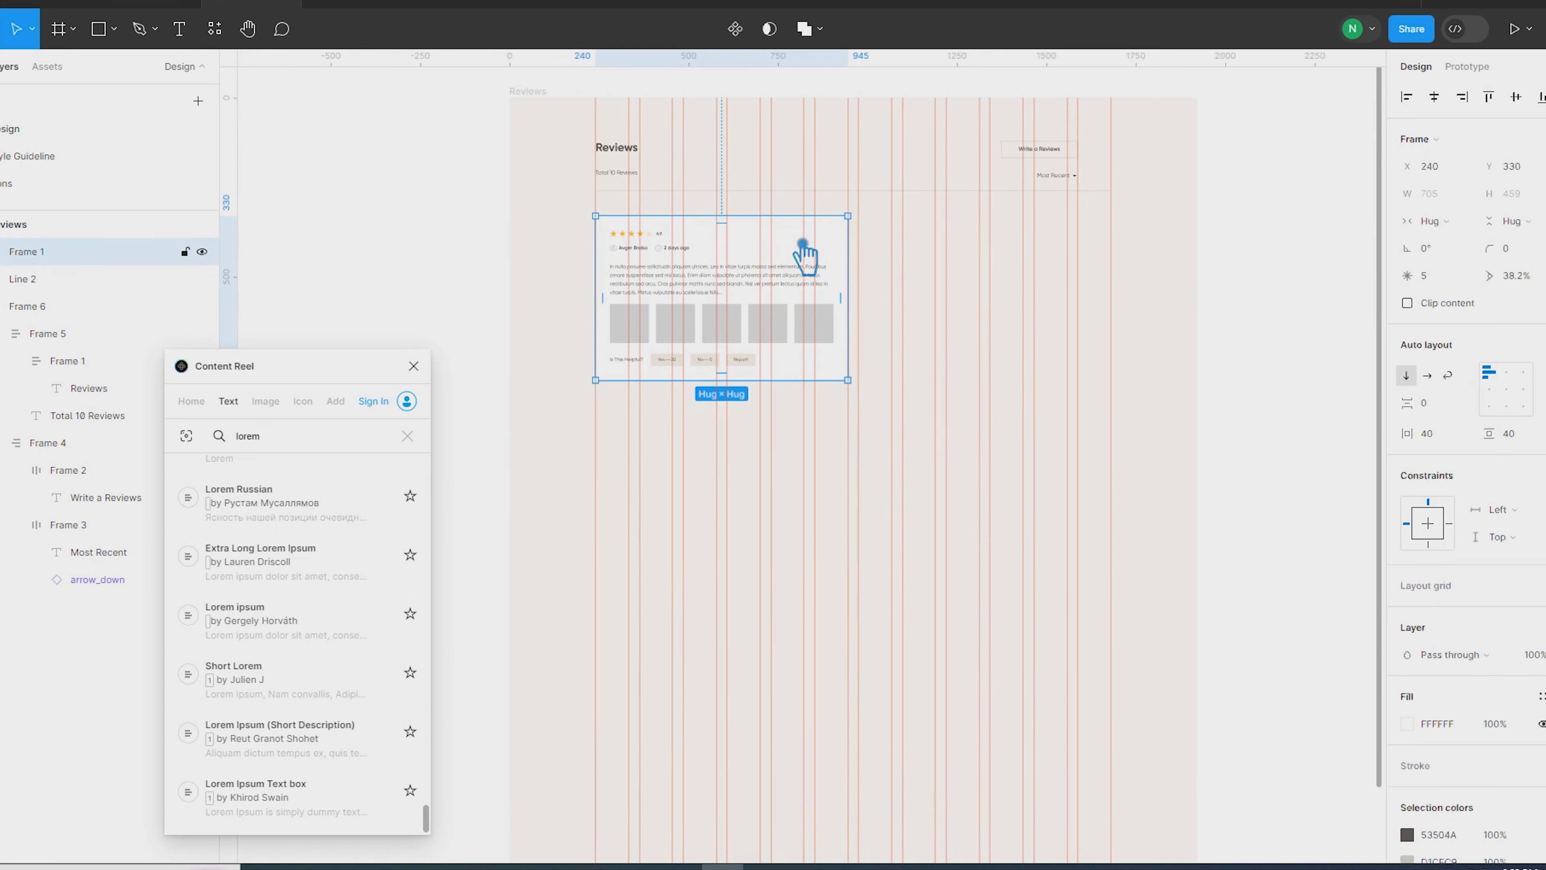
{"action": "left_click_drag", "start_coordinate": [813, 265], "coordinate": [1067, 266]}
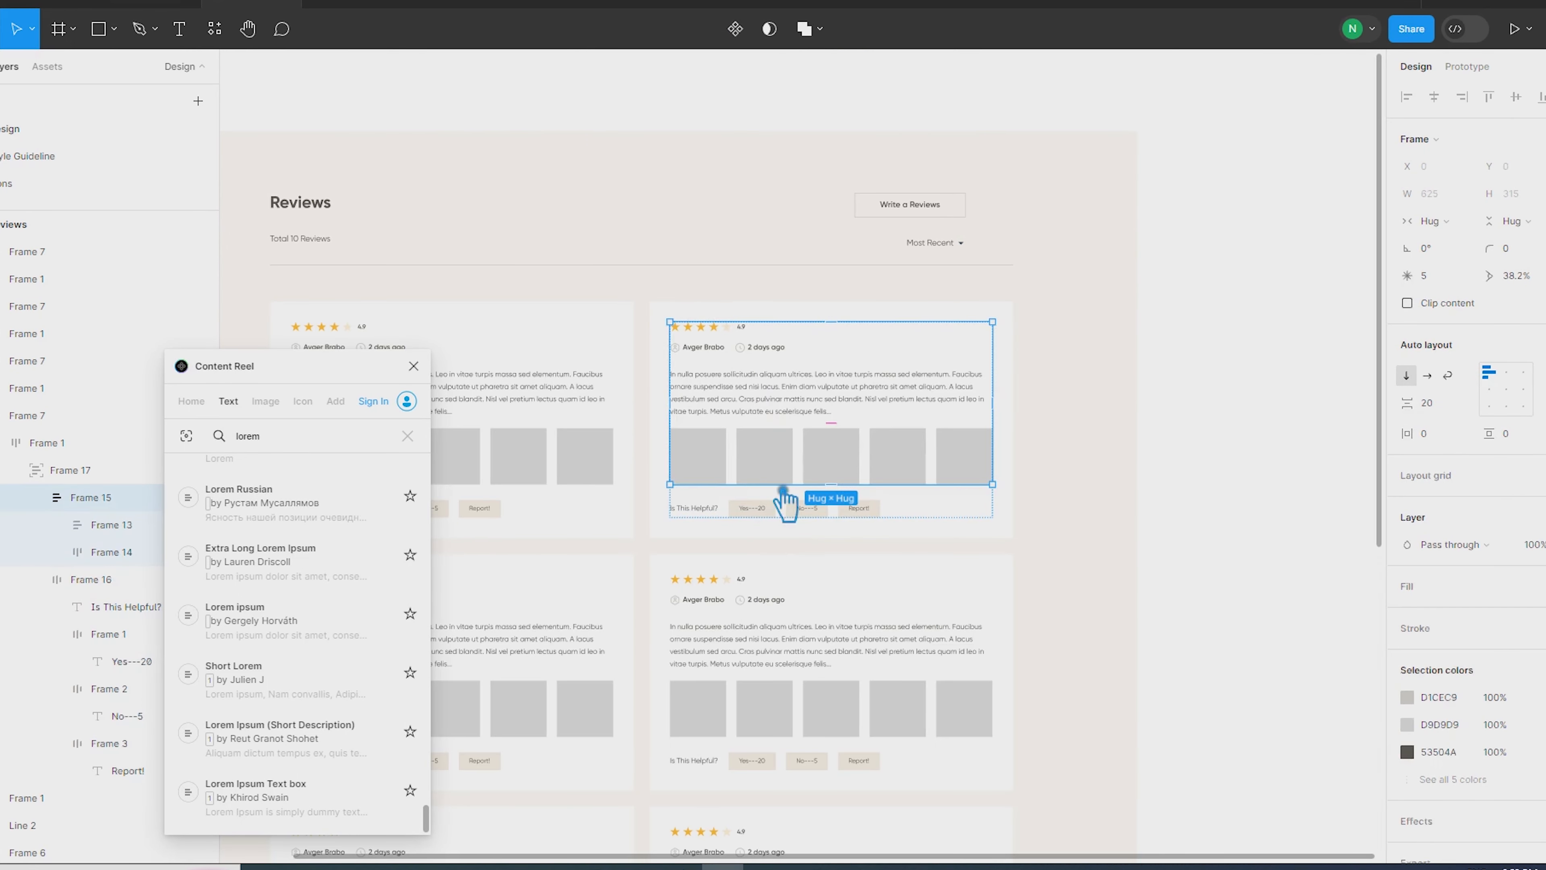
Delete the image placeholder row from the second card in the first row and shorten its content frame to 250
{"action": "left_click", "coordinate": [783, 477]}
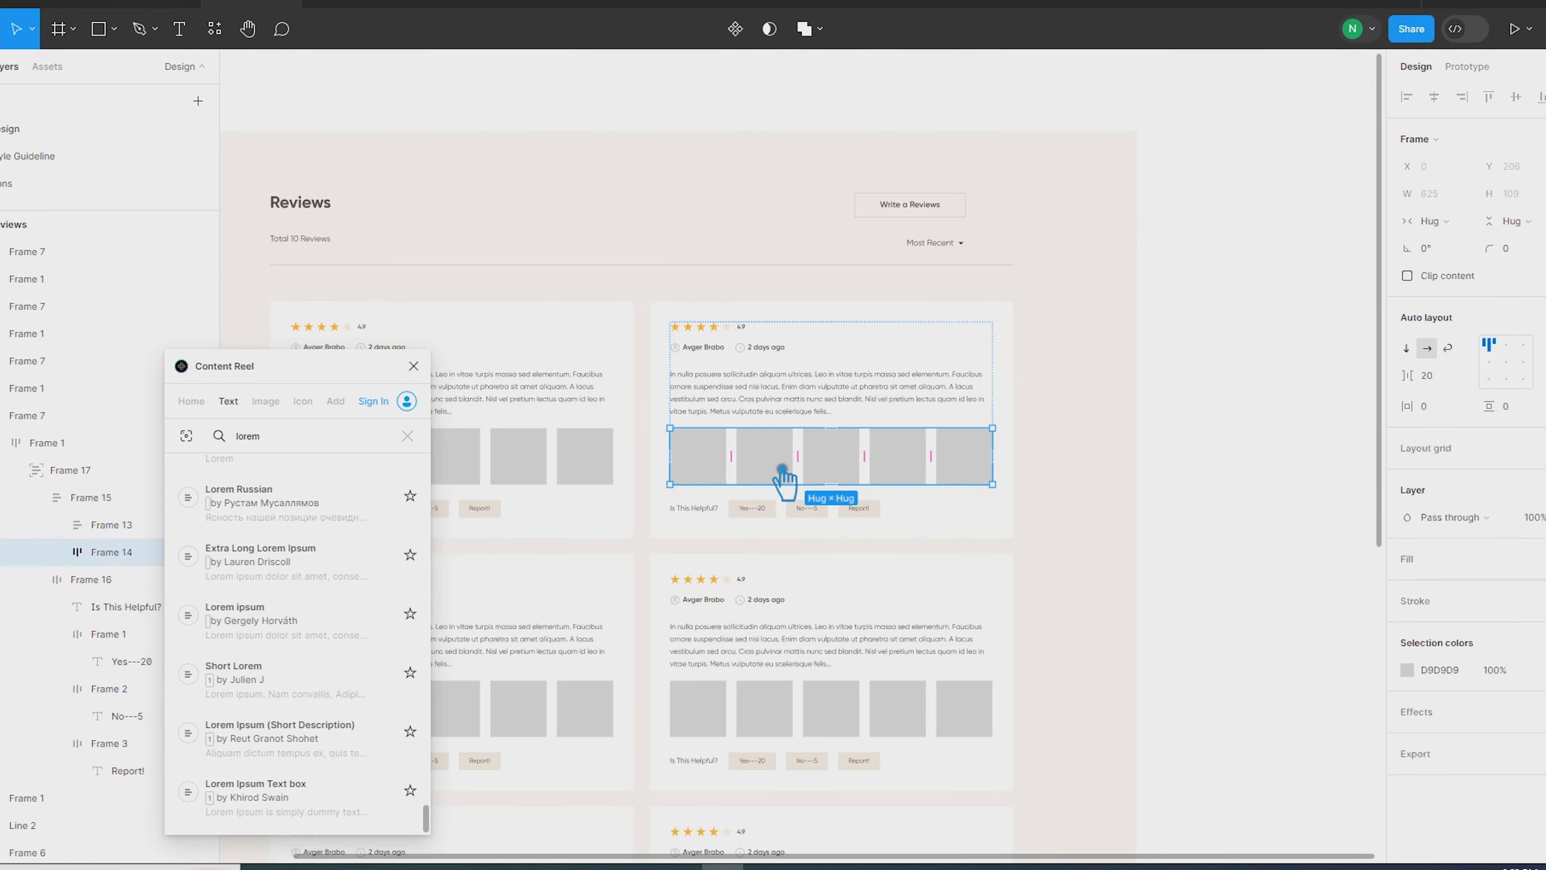
{"action": "key", "text": "Delete"}
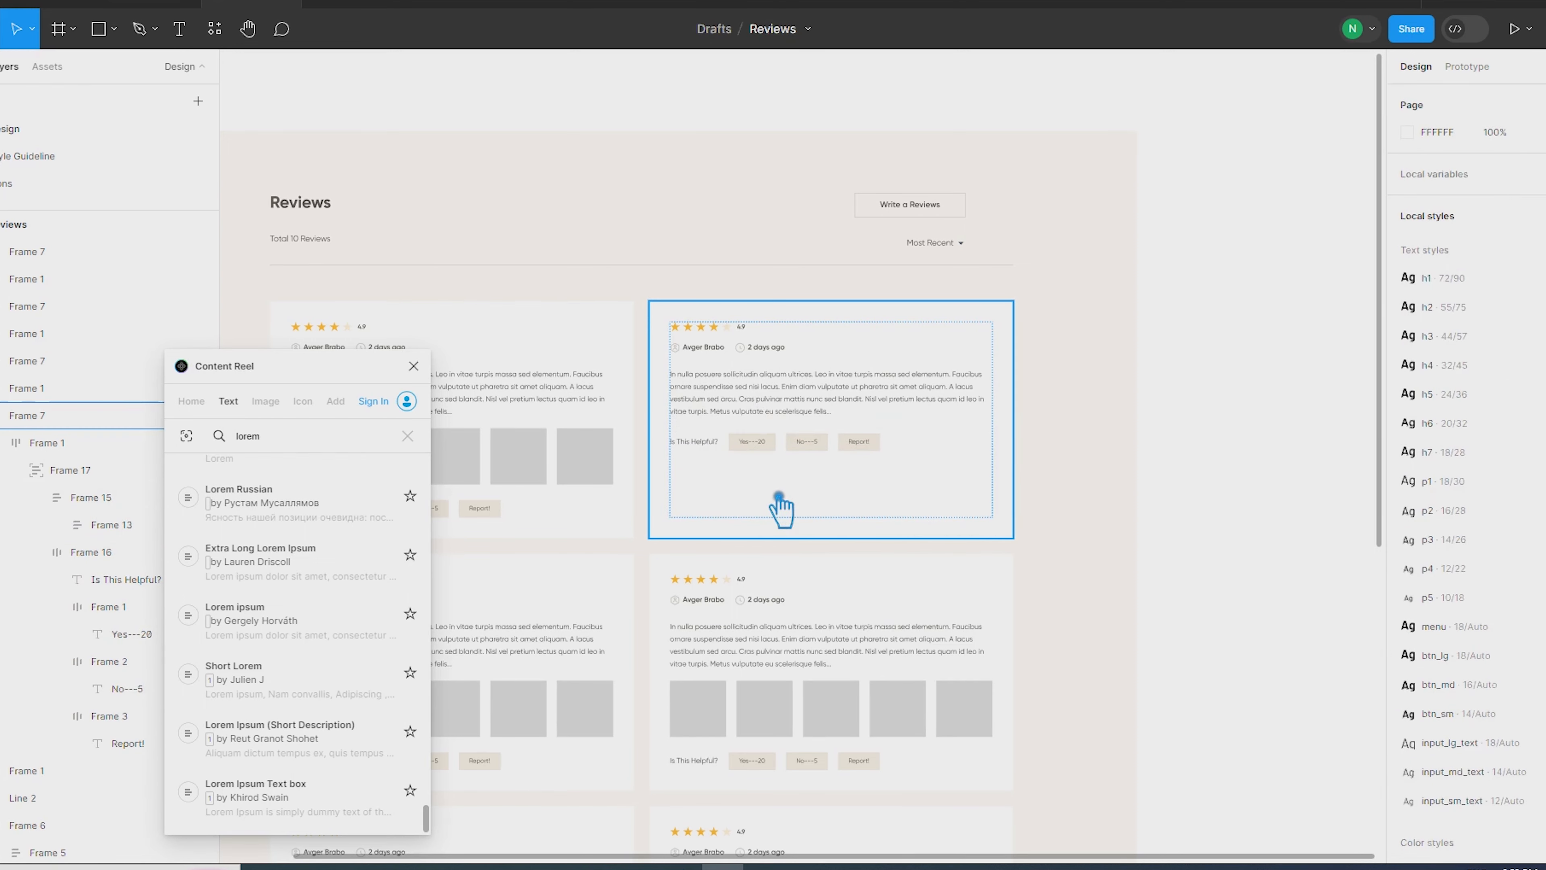
{"action": "left_click", "coordinate": [781, 509]}
{"action": "left_click_drag", "start_coordinate": [783, 529], "coordinate": [795, 477]}
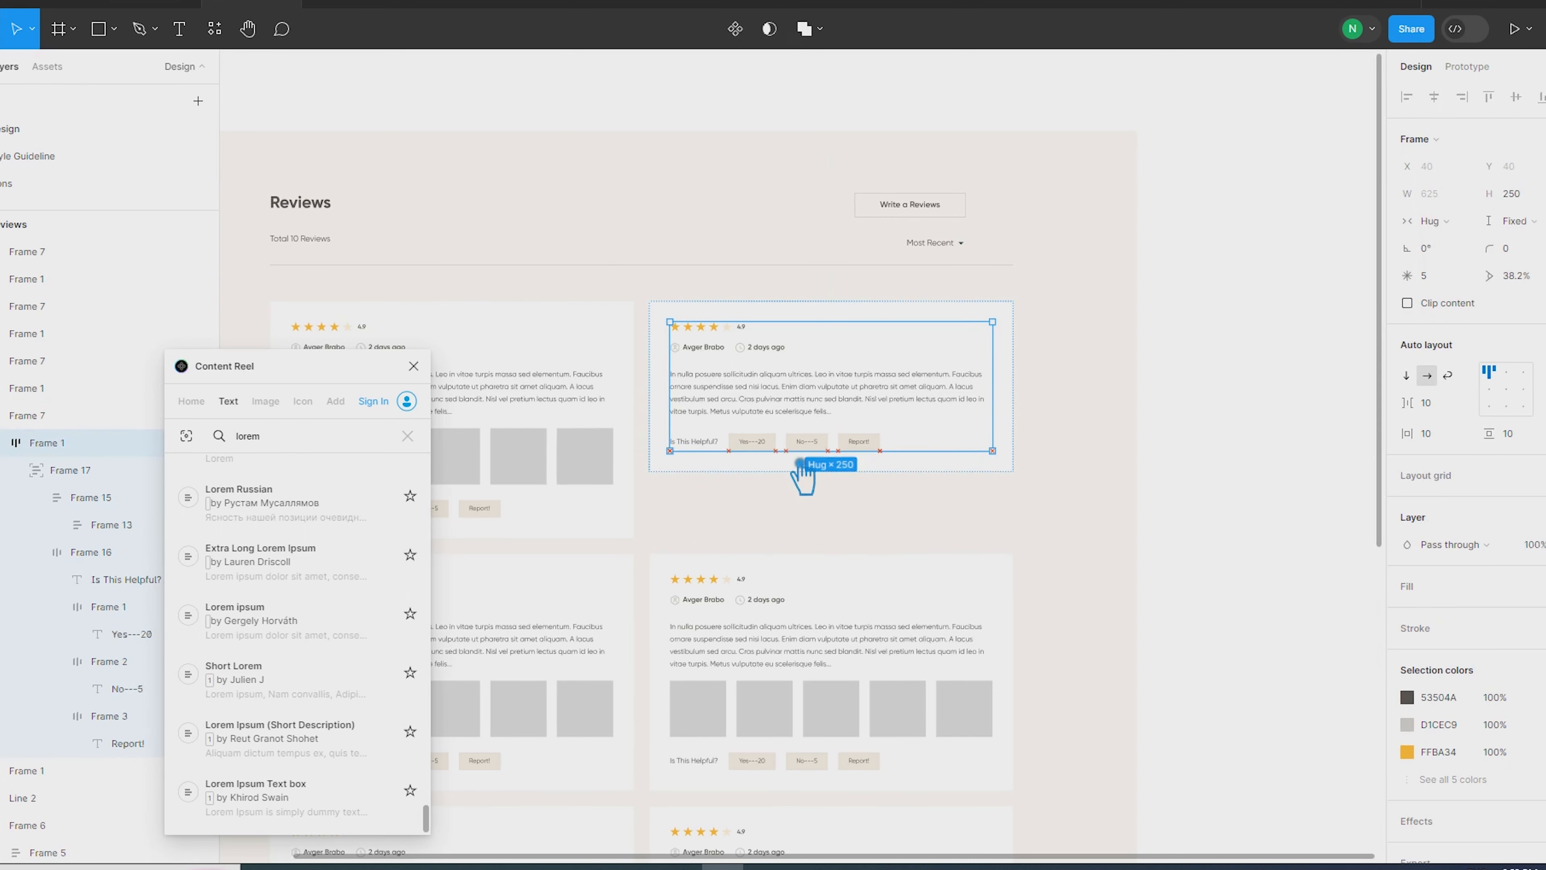
Delete all review cards below the first row, keeping only the image card and the shortened text-only card
{"action": "left_click", "coordinate": [1172, 432]}
{"action": "left_click_drag", "start_coordinate": [1171, 432], "coordinate": [1380, 428]}
{"action": "left_click", "coordinate": [1039, 402]}
{"action": "left_click", "coordinate": [749, 427], "text": "shift"}
{"action": "left_click", "coordinate": [1046, 626]}
{"action": "left_click", "coordinate": [667, 642], "text": "shift"}
{"action": "scroll", "coordinate": [667, 641], "scroll_direction": "down", "scroll_amount": 5}
{"action": "left_click", "coordinate": [668, 642], "text": "shift"}
{"action": "left_click", "coordinate": [998, 658], "text": "shift"}
{"action": "left_click", "coordinate": [1012, 816], "text": "shift"}
{"action": "left_click", "coordinate": [816, 816], "text": "shift"}
{"action": "key", "text": "Delete"}
Combine the two remaining review cards into one horizontal auto layout row
{"action": "scroll", "coordinate": [984, 535], "scroll_direction": "up", "scroll_amount": 3}
{"action": "left_click", "coordinate": [742, 345]}
{"action": "left_click", "coordinate": [1059, 281], "text": "shift"}
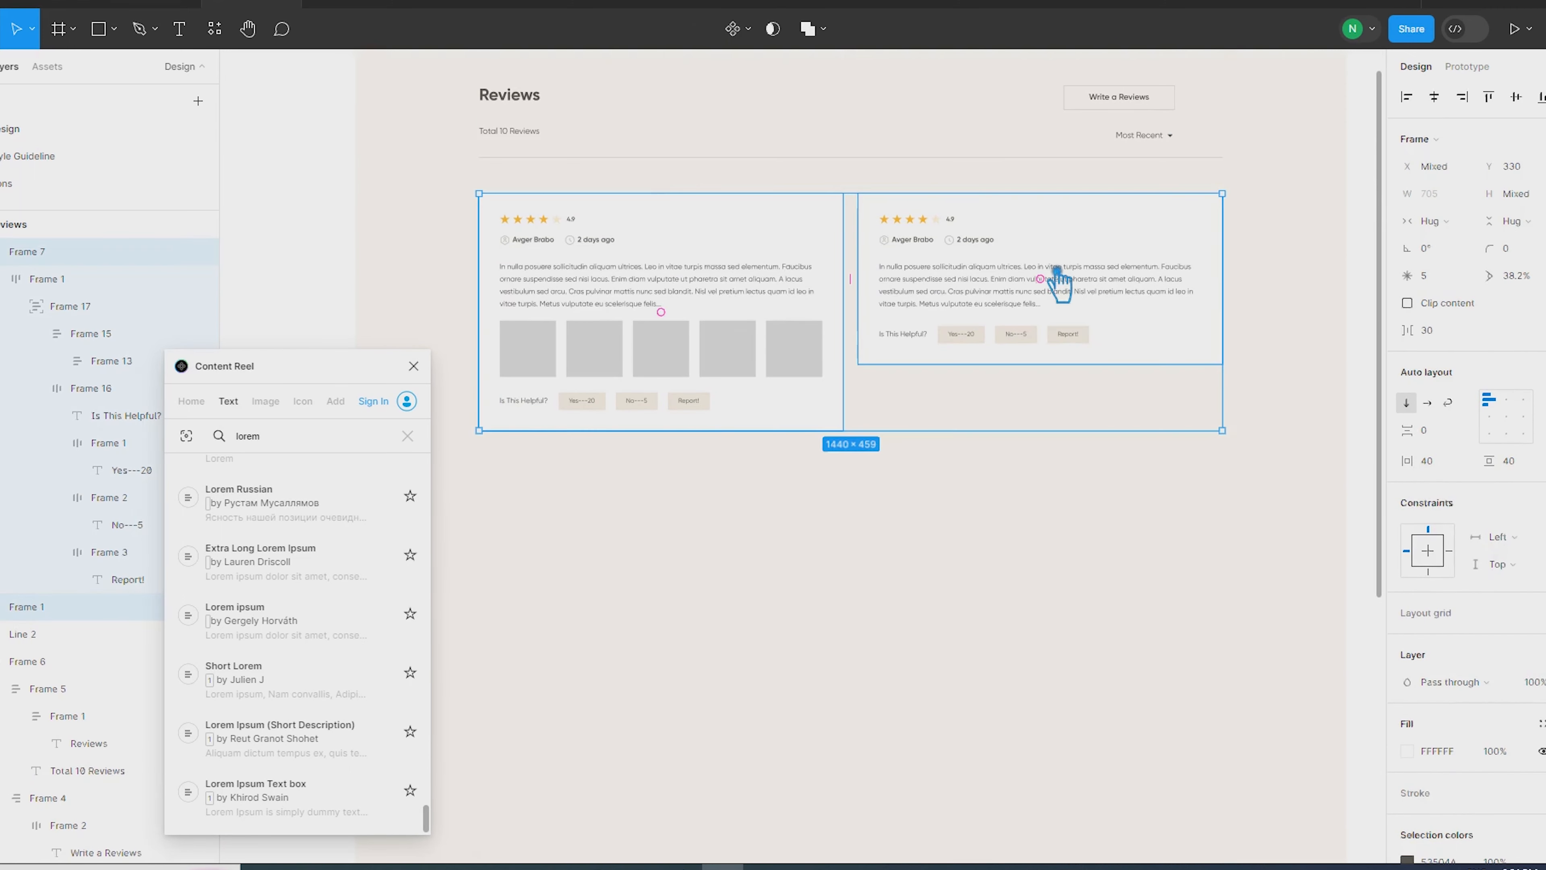
{"action": "key", "text": "shift+a"}
Show the rulers and duplicate the card row three times downward with a 30 gap, making four rows
{"action": "key", "text": "shift+r"}
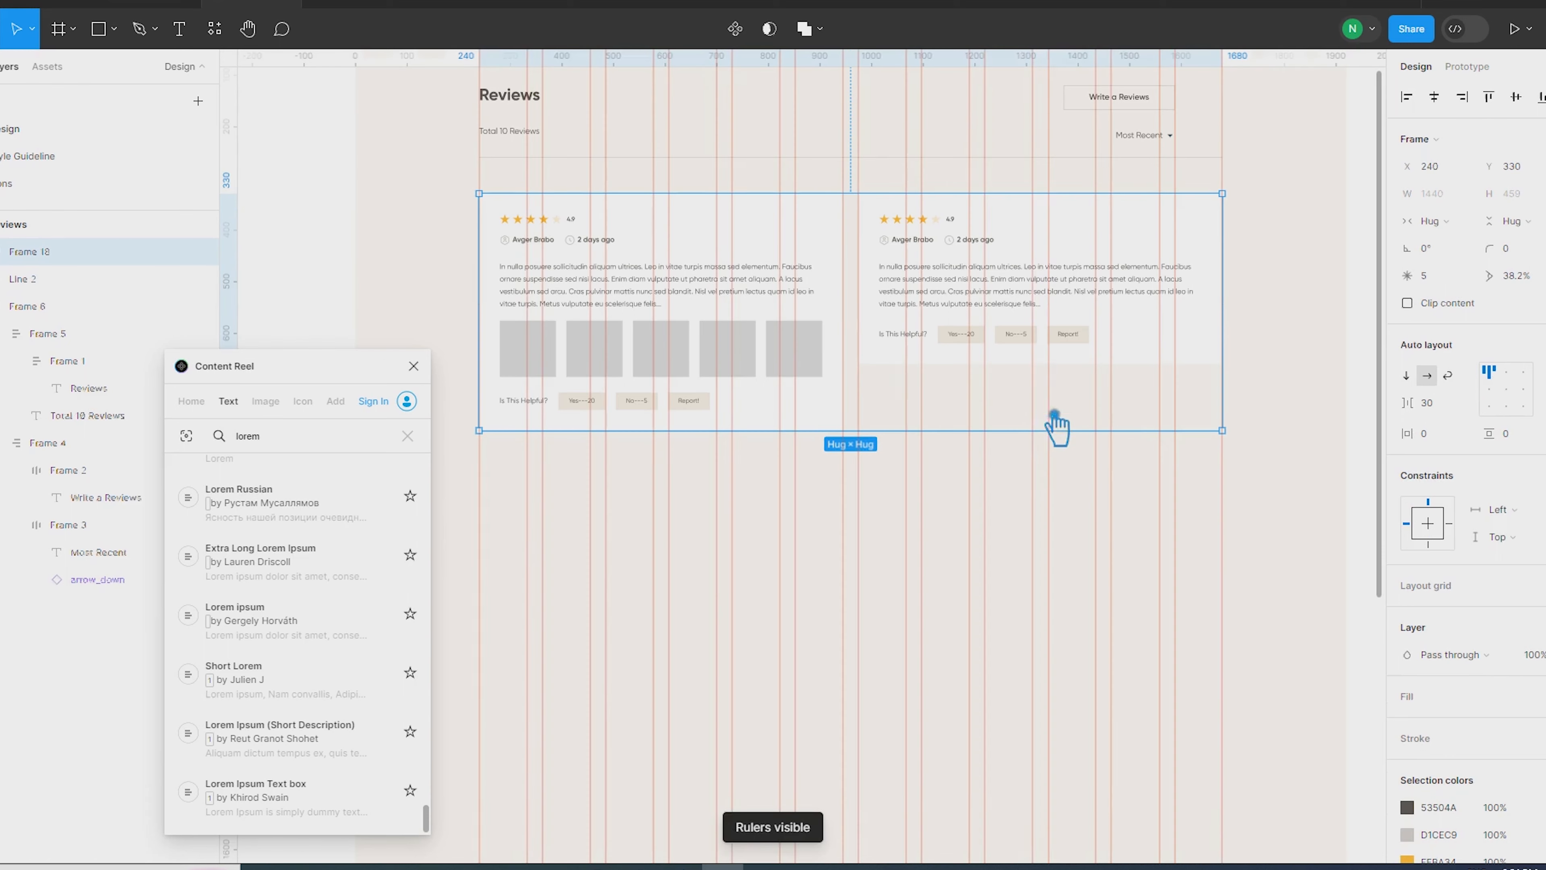
{"action": "left_click_drag", "start_coordinate": [1025, 234], "coordinate": [1021, 491], "text": "alt"}
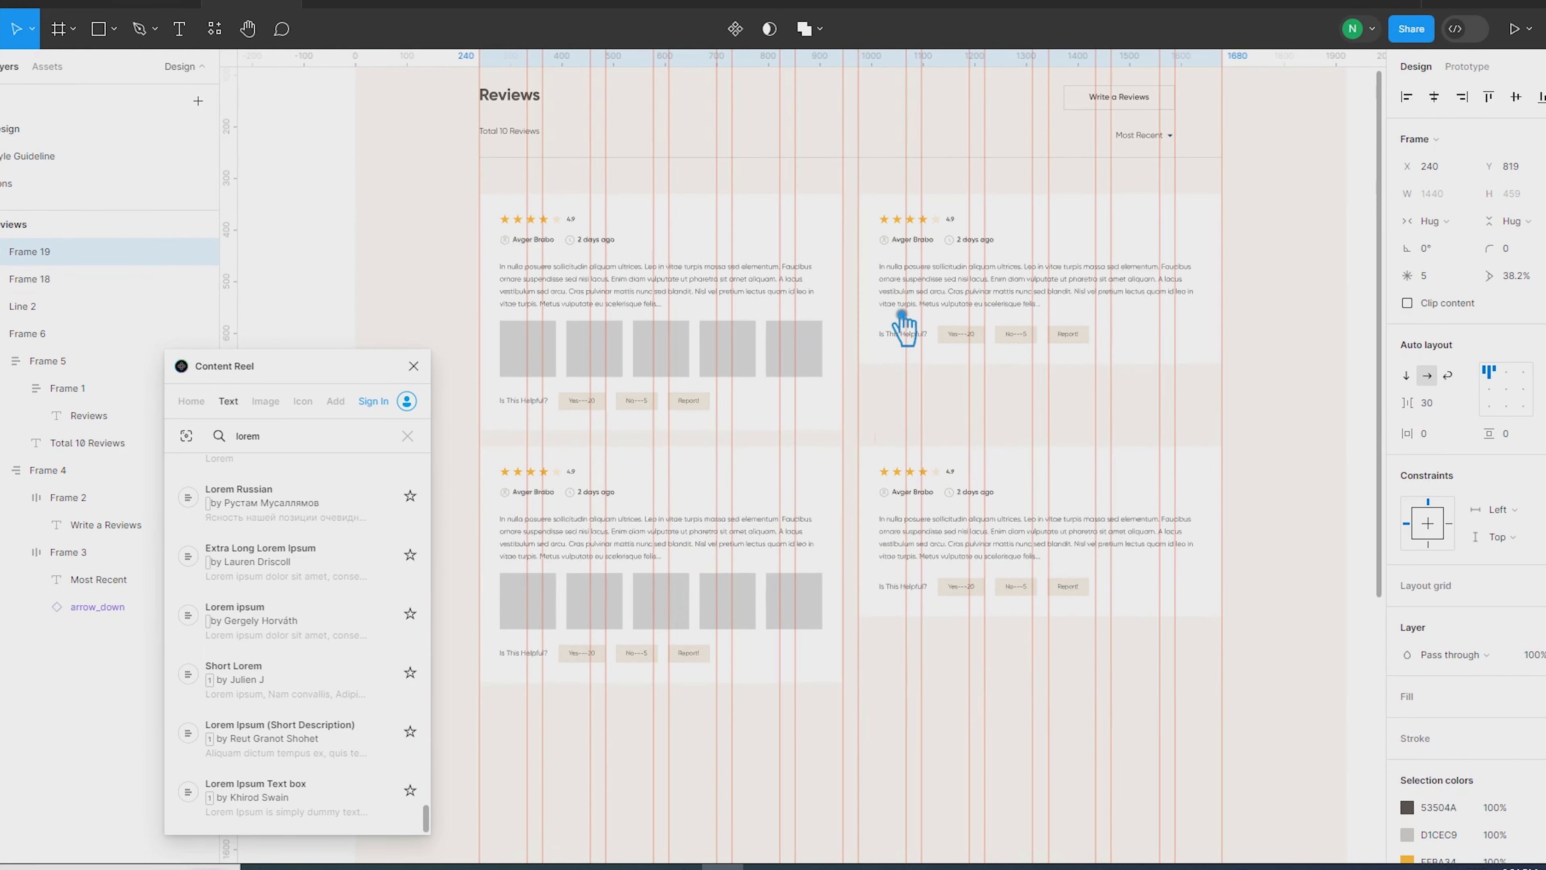
{"action": "key", "text": "ctrl+d"}
{"action": "key", "text": "ctrl+d"}
{"action": "scroll", "coordinate": [902, 366], "scroll_direction": "down", "scroll_amount": 5}
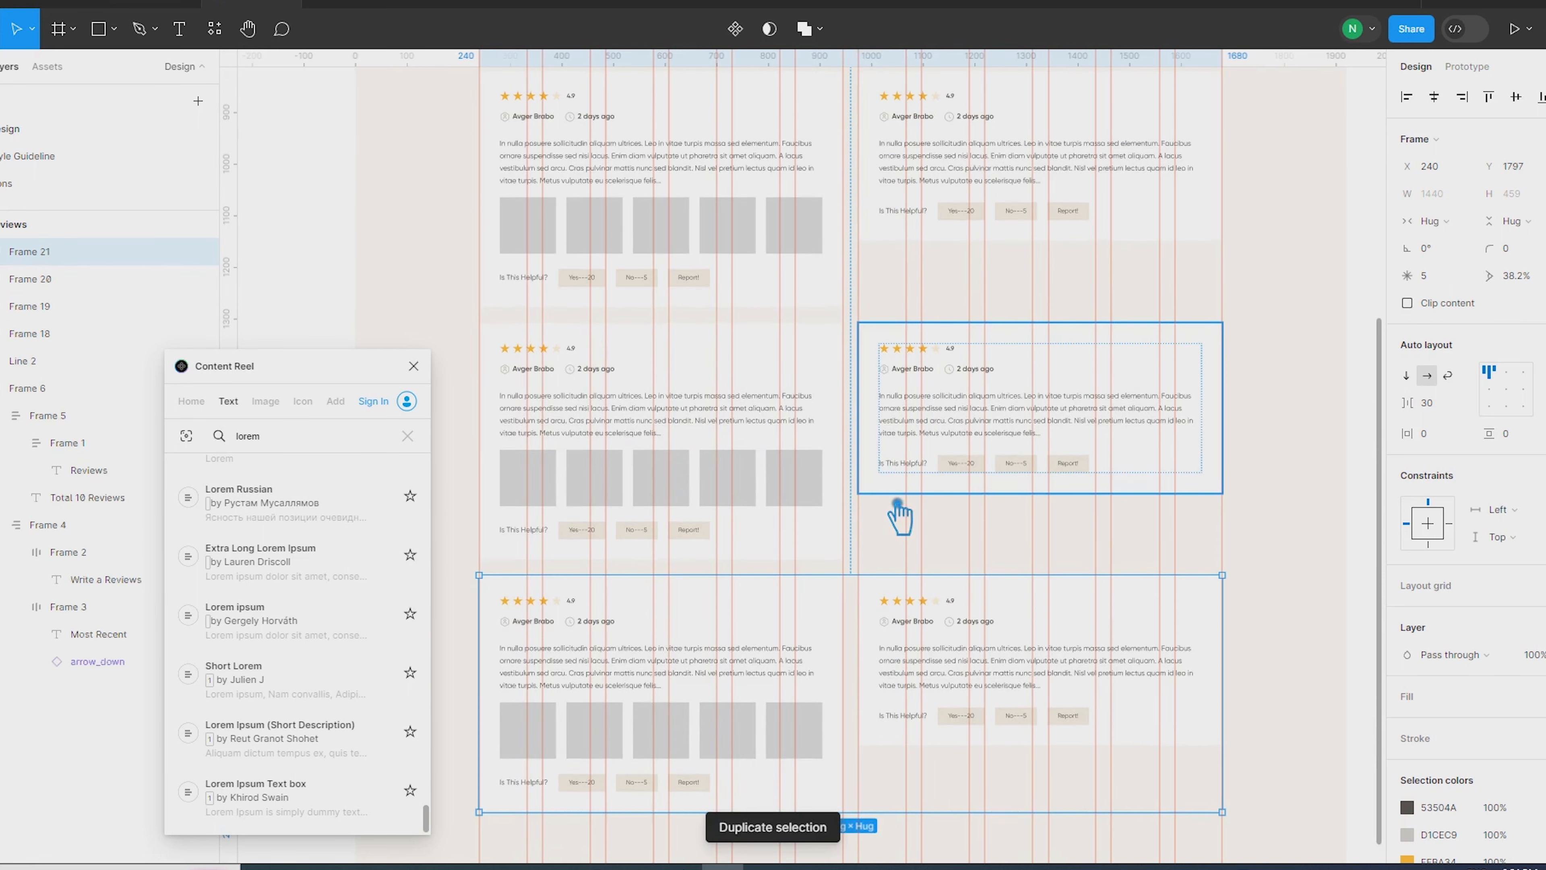
{"action": "scroll", "coordinate": [894, 505], "scroll_direction": "down", "scroll_amount": 3}
{"action": "left_click", "coordinate": [874, 804]}
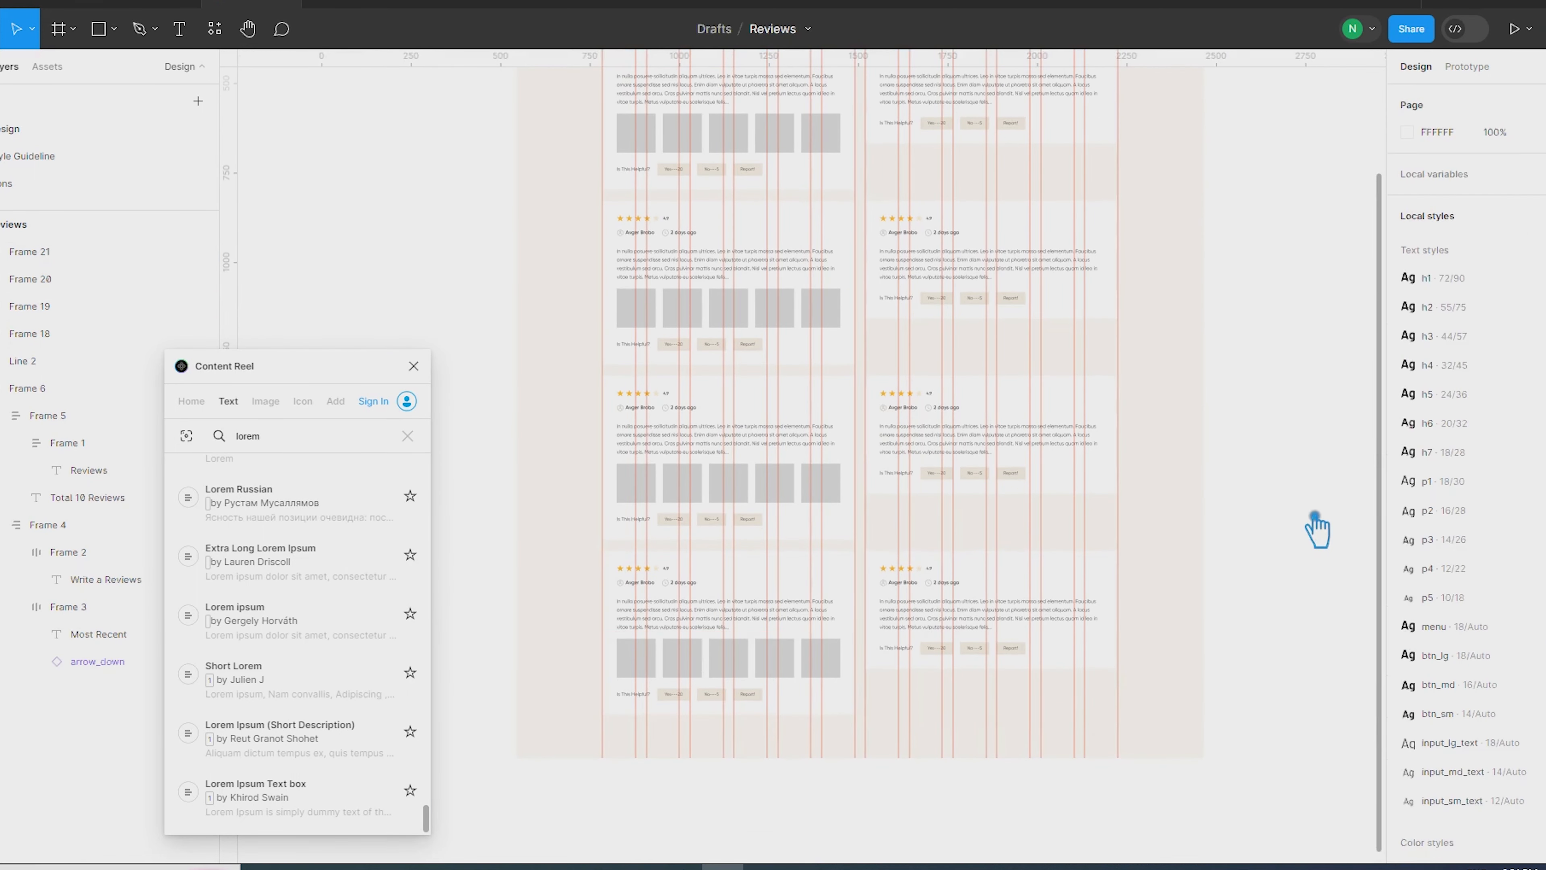
Hide the rulers and swap the two cards in the second row so the text-only card comes first
{"action": "key", "text": "shift+r"}
{"action": "double_click", "coordinate": [891, 276]}
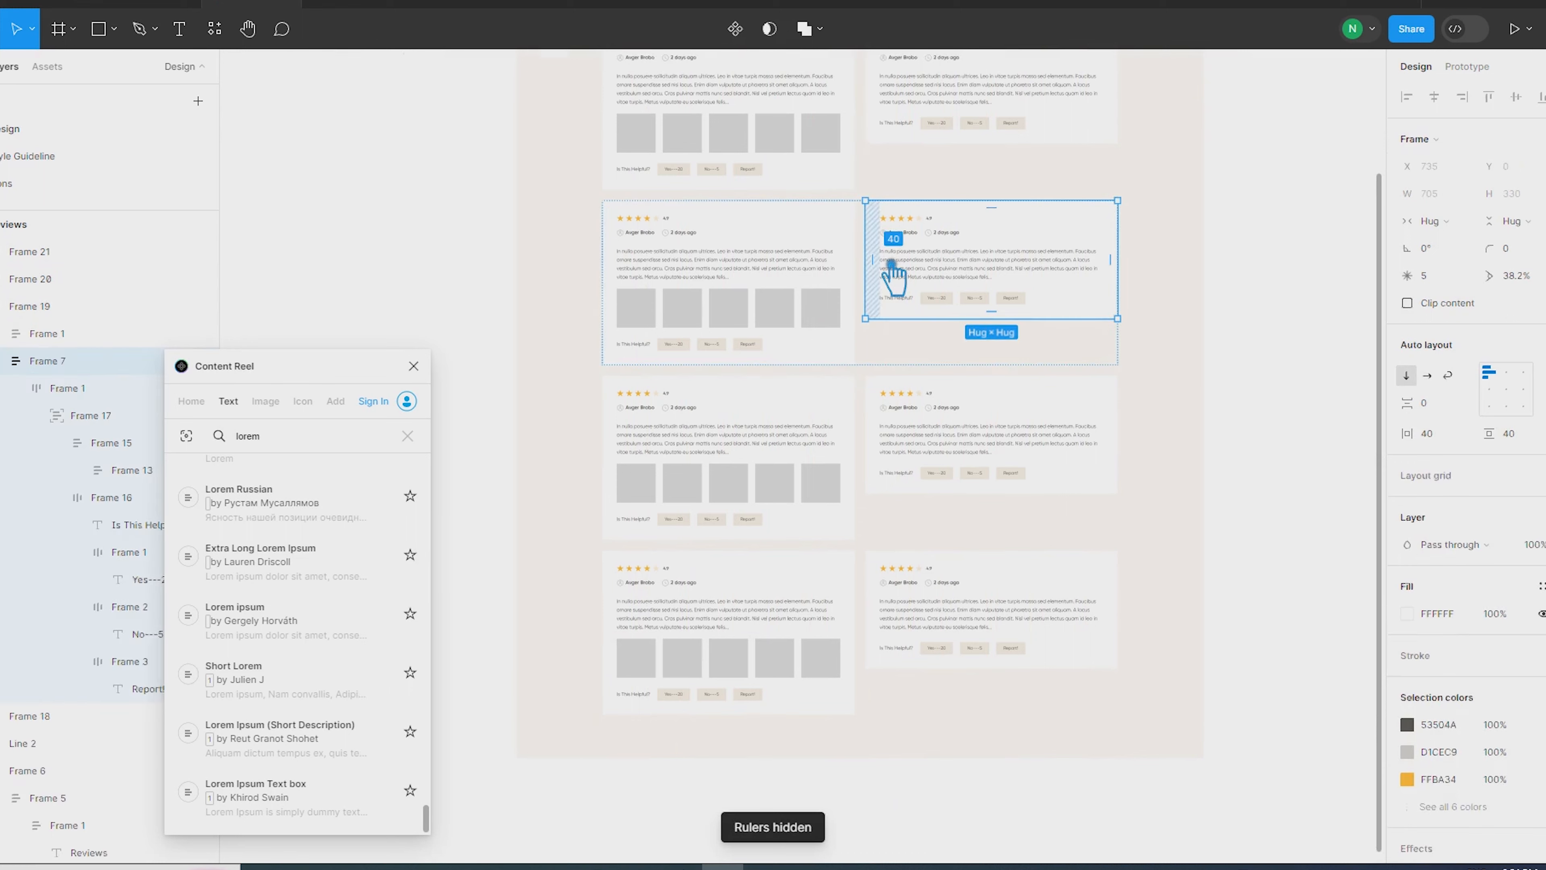
{"action": "left_click_drag", "start_coordinate": [1007, 249], "coordinate": [785, 263]}
{"action": "left_click", "coordinate": [772, 464]}
{"action": "double_click", "coordinate": [772, 463]}
{"action": "left_click", "coordinate": [518, 387]}
{"action": "double_click", "coordinate": [685, 405]}
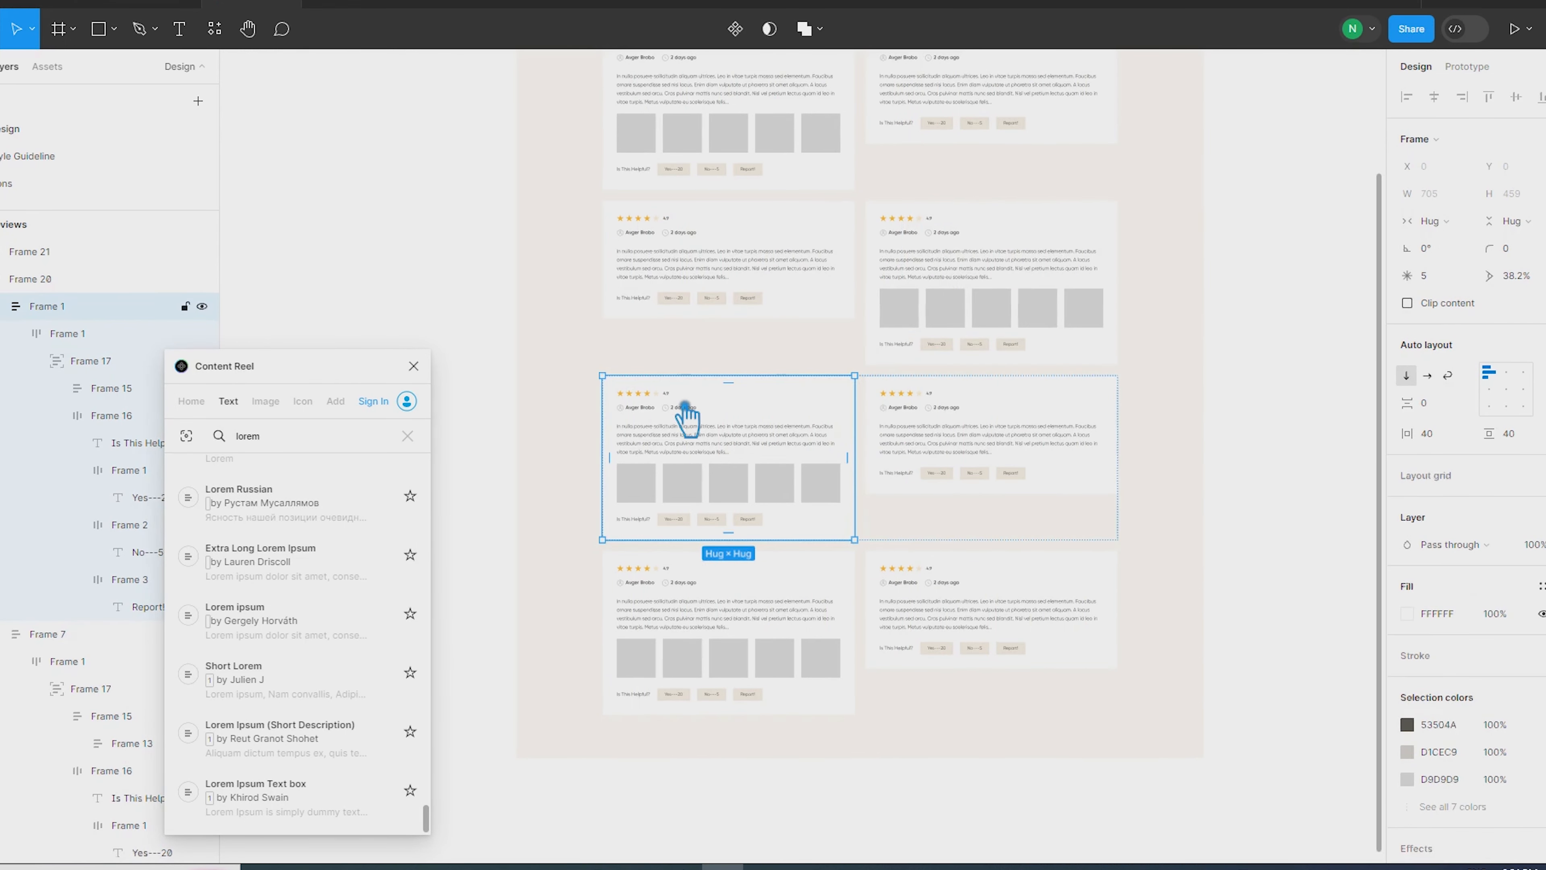
{"action": "left_click", "coordinate": [1268, 417]}
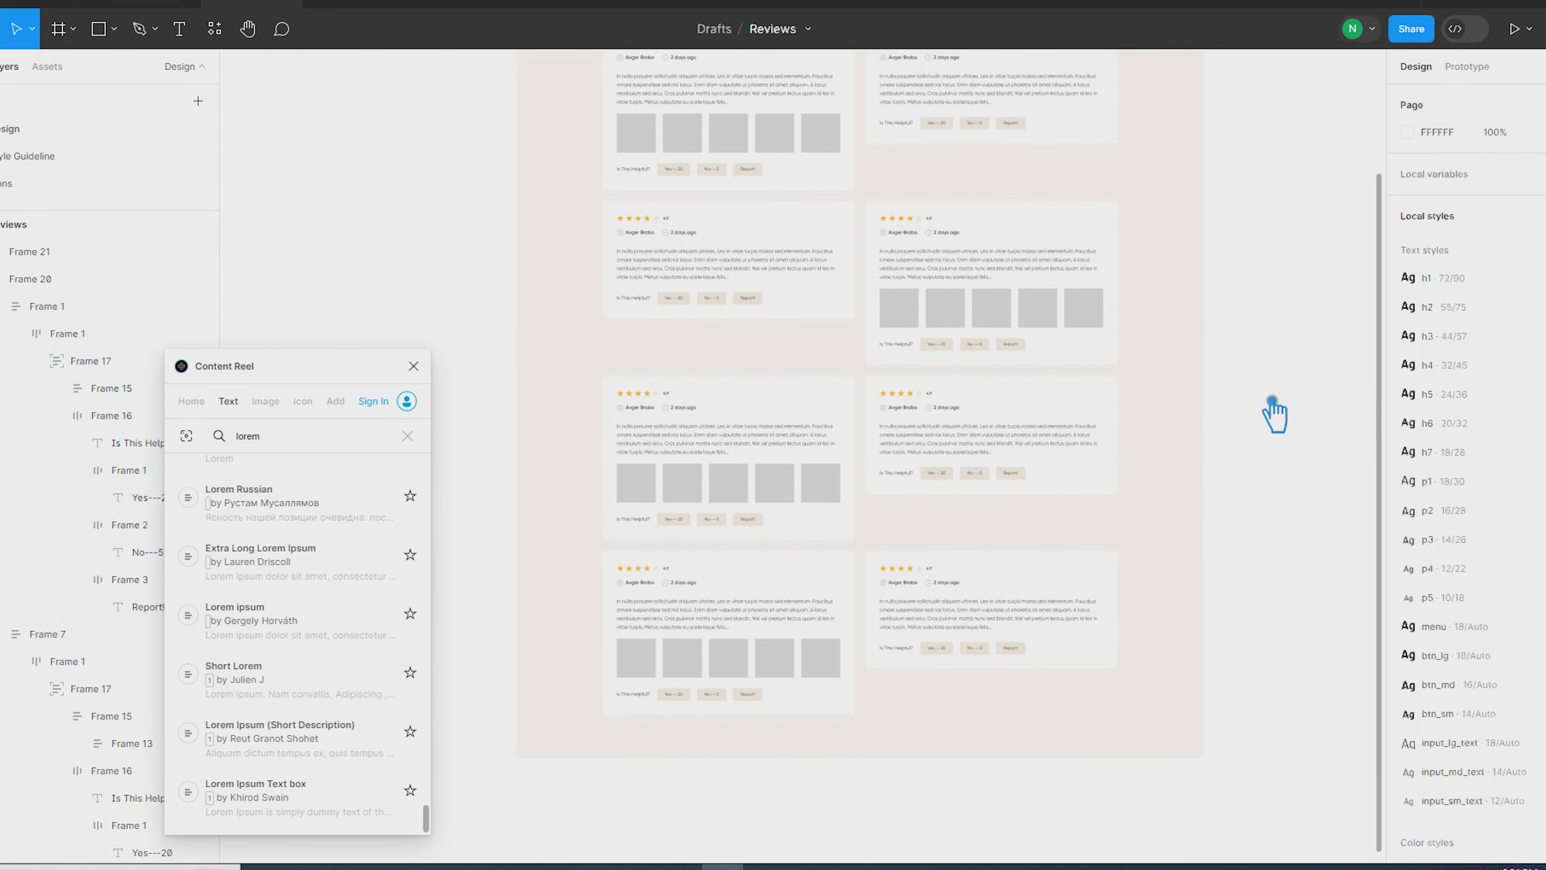
Swap the two cards in the fourth row so the text-only card comes first
{"action": "left_click", "coordinate": [750, 449]}
{"action": "double_click", "coordinate": [811, 632]}
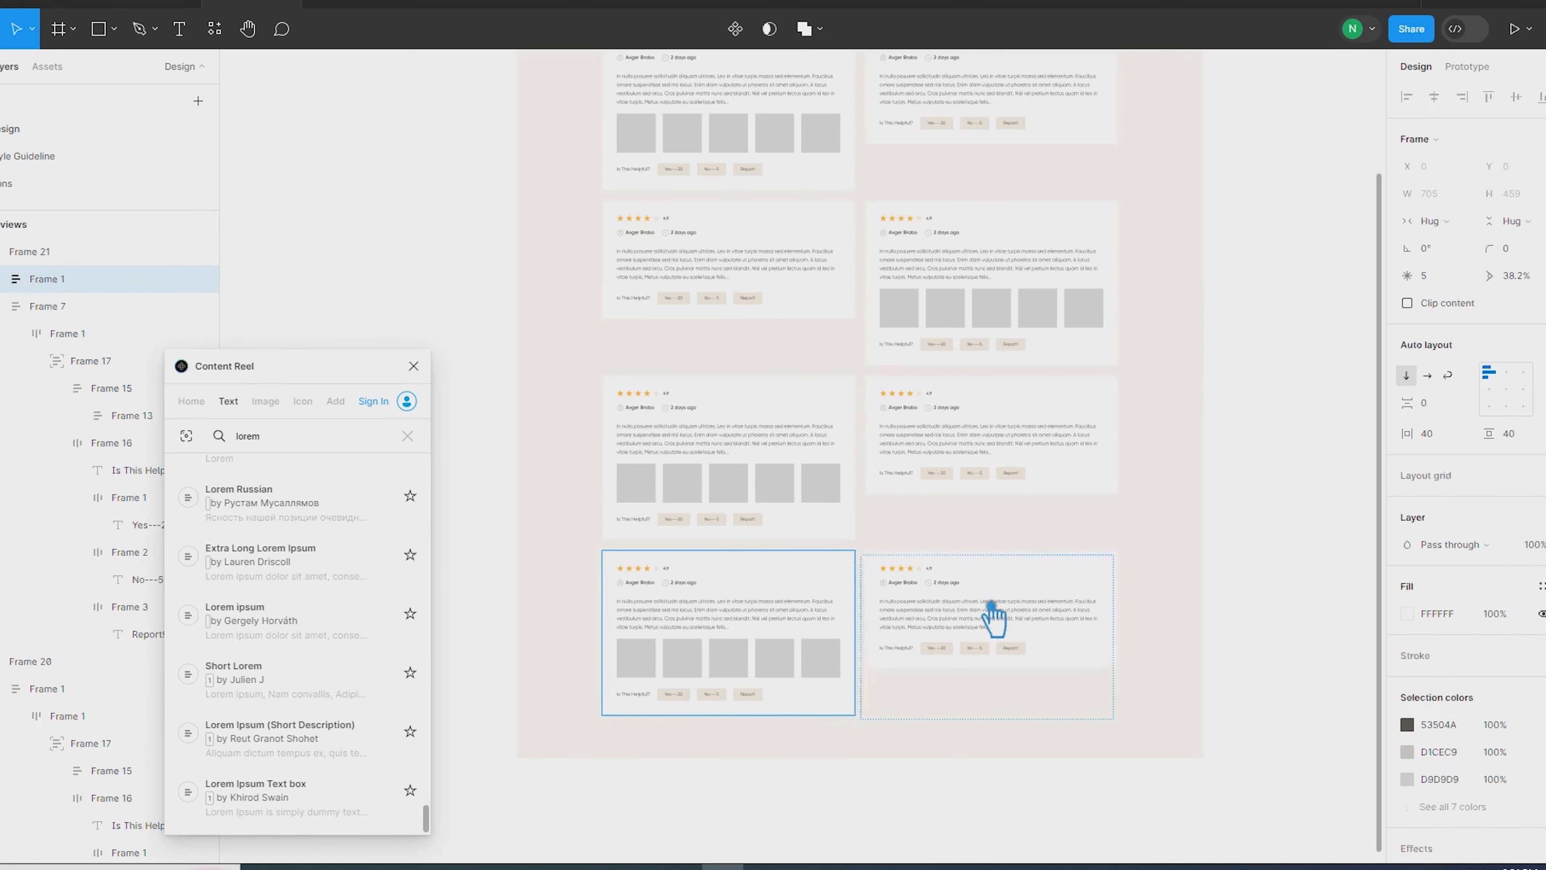
{"action": "left_click_drag", "start_coordinate": [986, 617], "coordinate": [1009, 604]}
{"action": "left_click", "coordinate": [1179, 481]}
Select all four card rows and ungroup them into individual review cards
{"action": "left_click", "coordinate": [911, 573]}
{"action": "left_click", "coordinate": [981, 438], "text": "shift"}
{"action": "left_click", "coordinate": [974, 292], "text": "shift"}
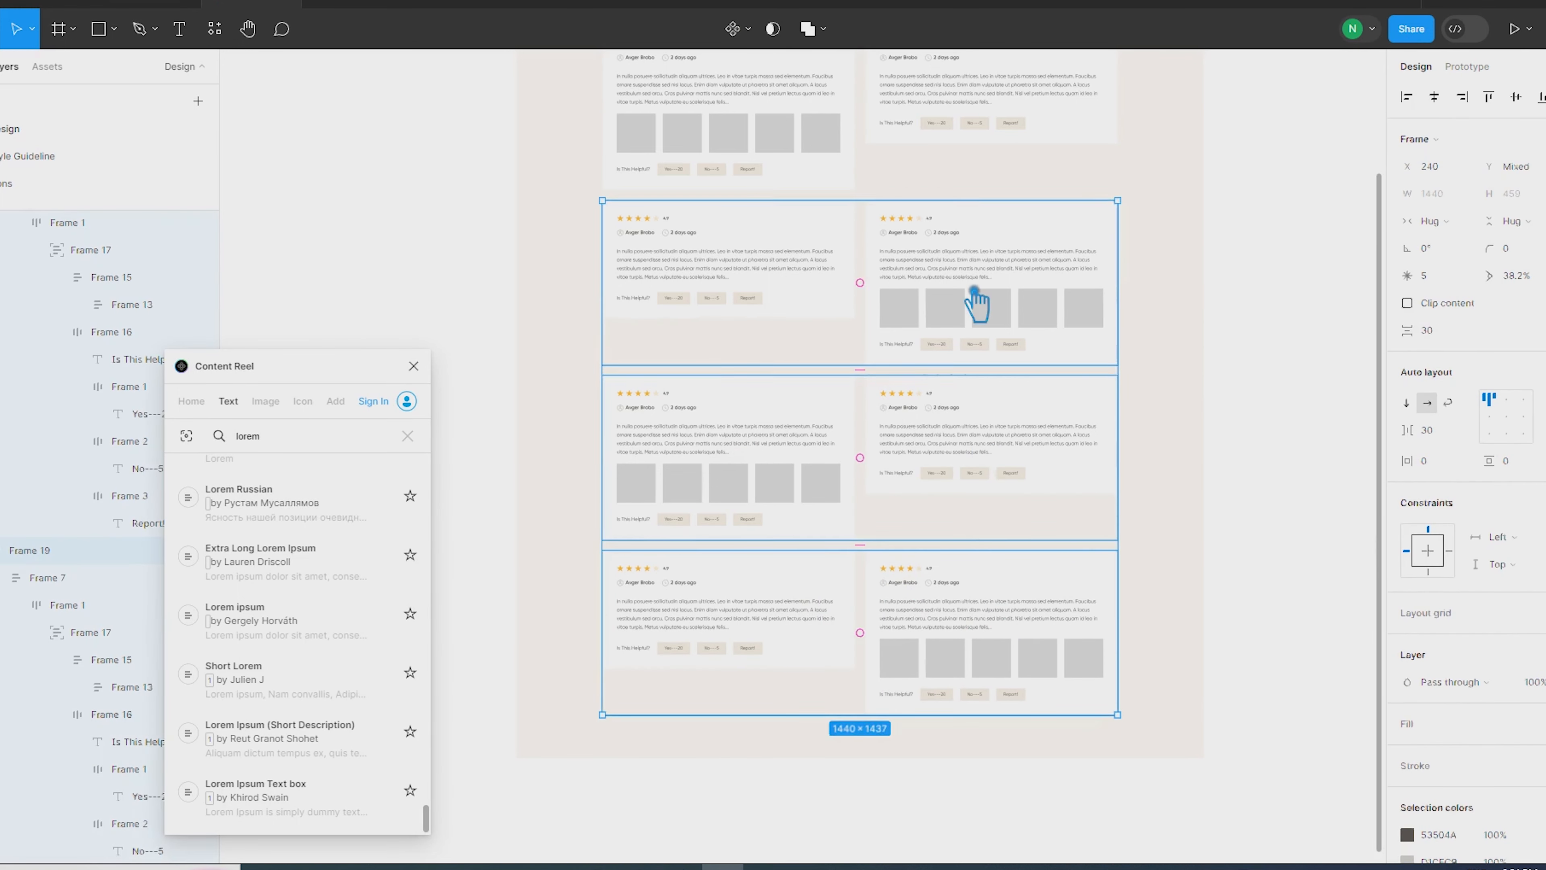
{"action": "scroll", "coordinate": [974, 292], "scroll_direction": "up", "scroll_amount": 1}
{"action": "left_click", "coordinate": [921, 190], "text": "shift"}
{"action": "right_click", "coordinate": [921, 190]}
{"action": "left_click", "coordinate": [971, 429]}
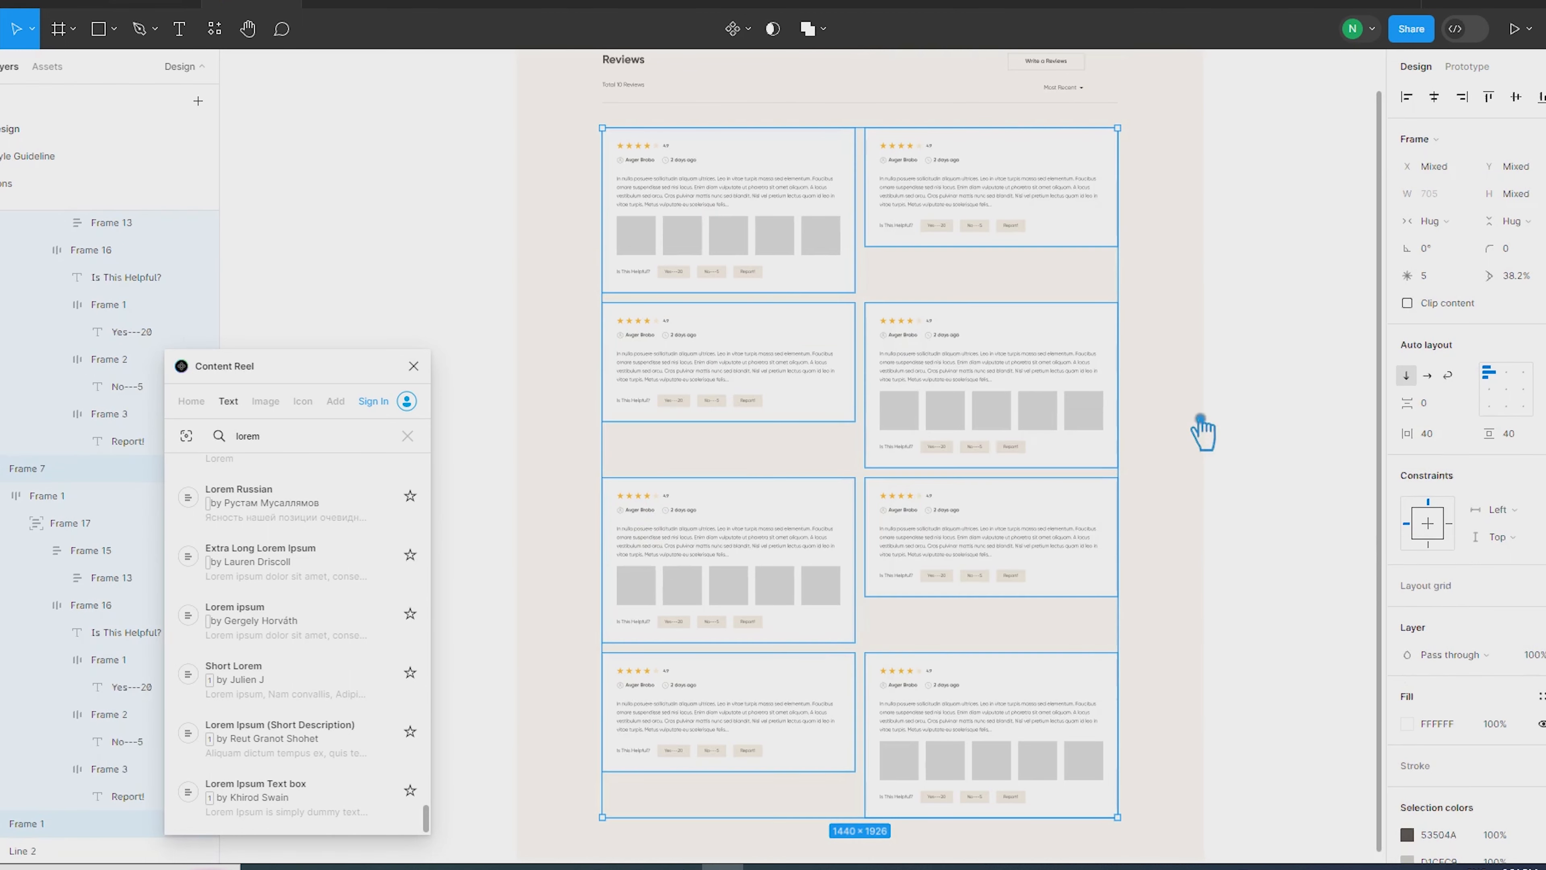
Set the vertical spacing between the first three cards in the right column to 30
{"action": "left_click", "coordinate": [1008, 387]}
{"action": "left_click", "coordinate": [1042, 234], "text": "shift"}
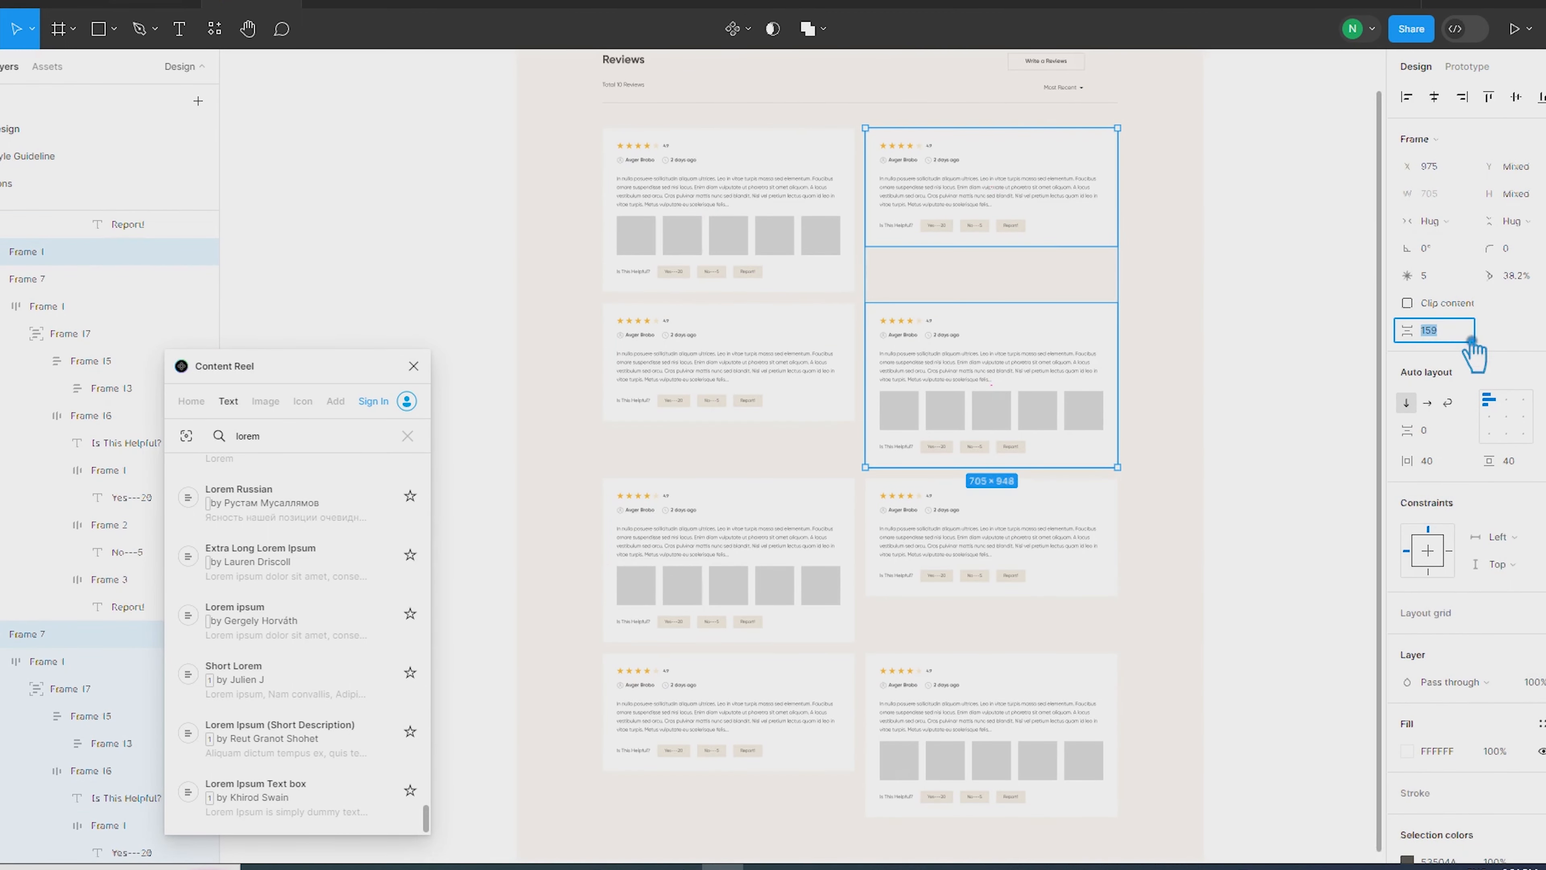
{"action": "key", "text": "Return"}
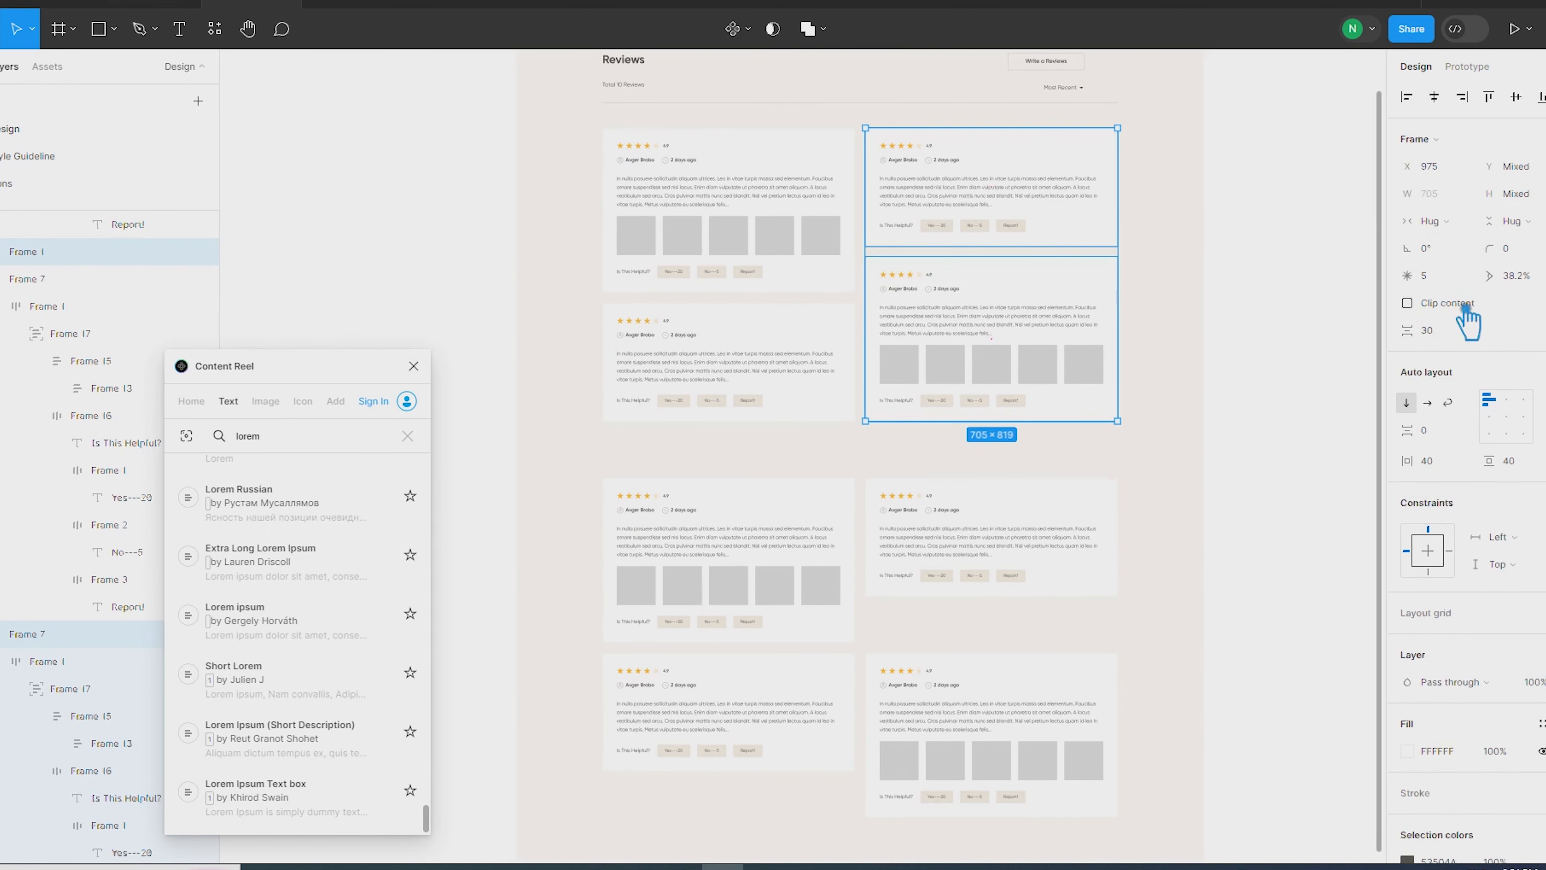
{"action": "left_click", "coordinate": [1014, 571]}
{"action": "left_click", "coordinate": [1051, 417], "text": "shift"}
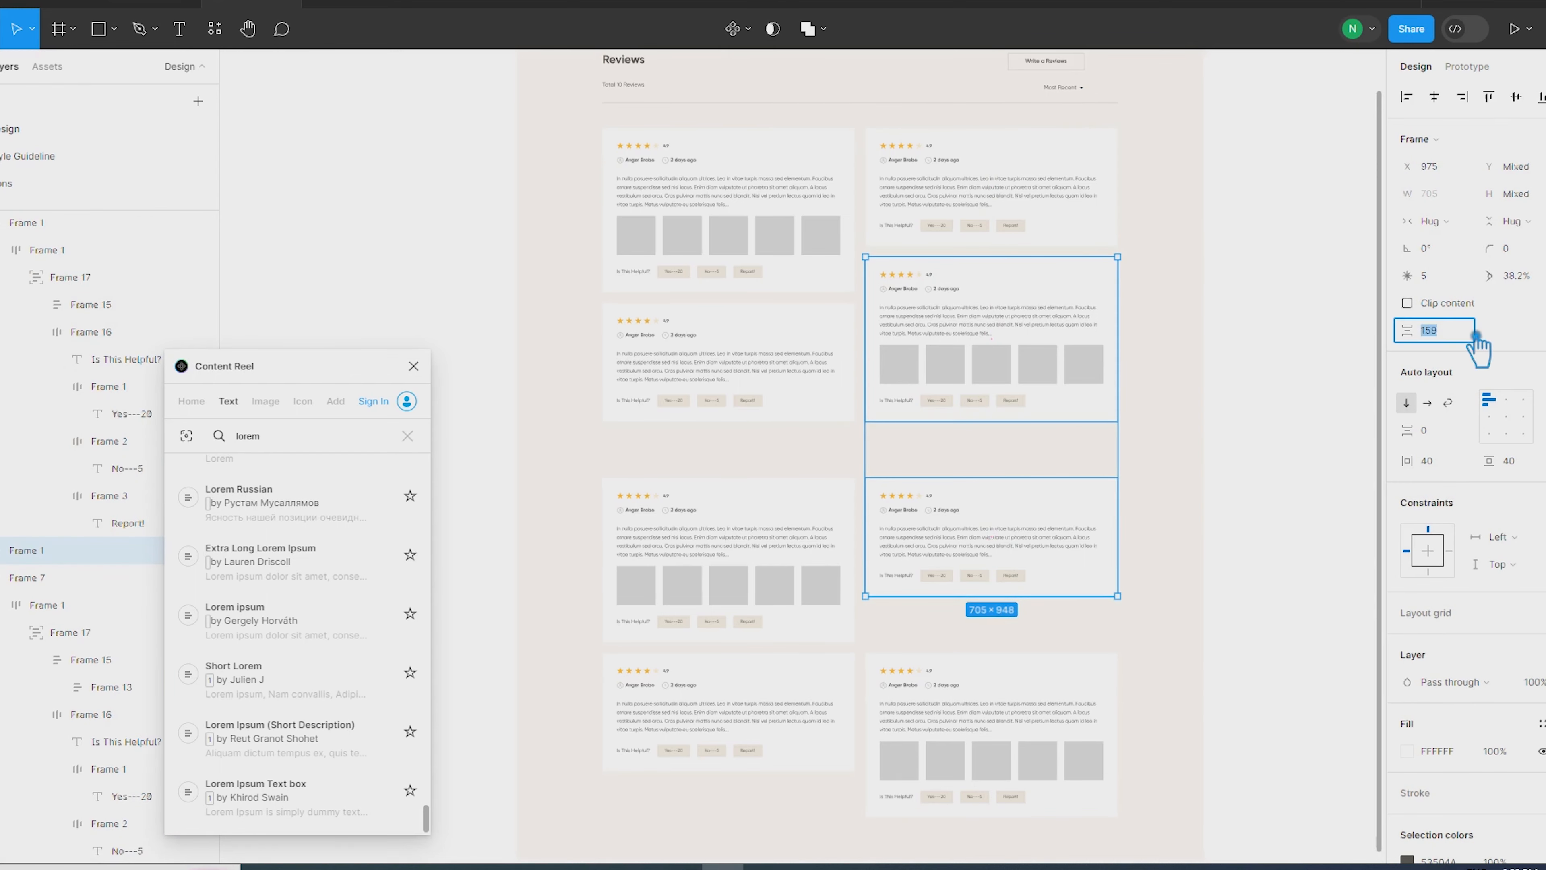
{"action": "key", "text": "Return"}
Set the vertical spacing between the second and third cards in the left column to 30
{"action": "left_click", "coordinate": [700, 560]}
{"action": "left_click", "coordinate": [819, 420], "text": "shift"}
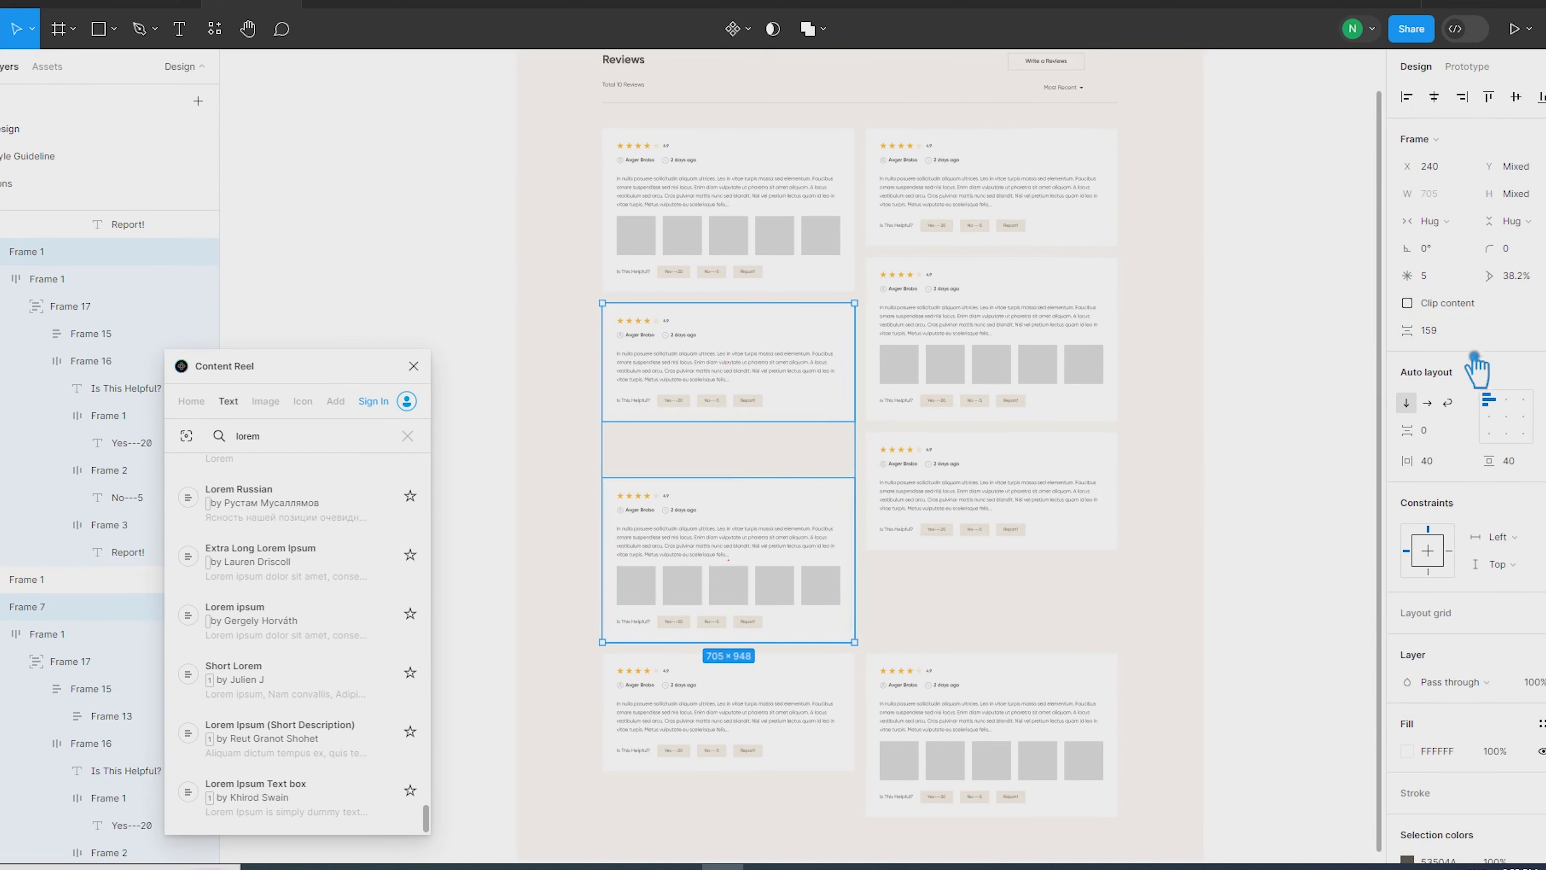
{"action": "left_click", "coordinate": [1460, 330]}
{"action": "type", "text": "30"}
{"action": "key", "text": "Return"}
Set the vertical spacing between the third and fourth cards in the left column to 30
{"action": "left_click", "coordinate": [735, 683]}
{"action": "left_click", "coordinate": [825, 594], "text": "shift"}
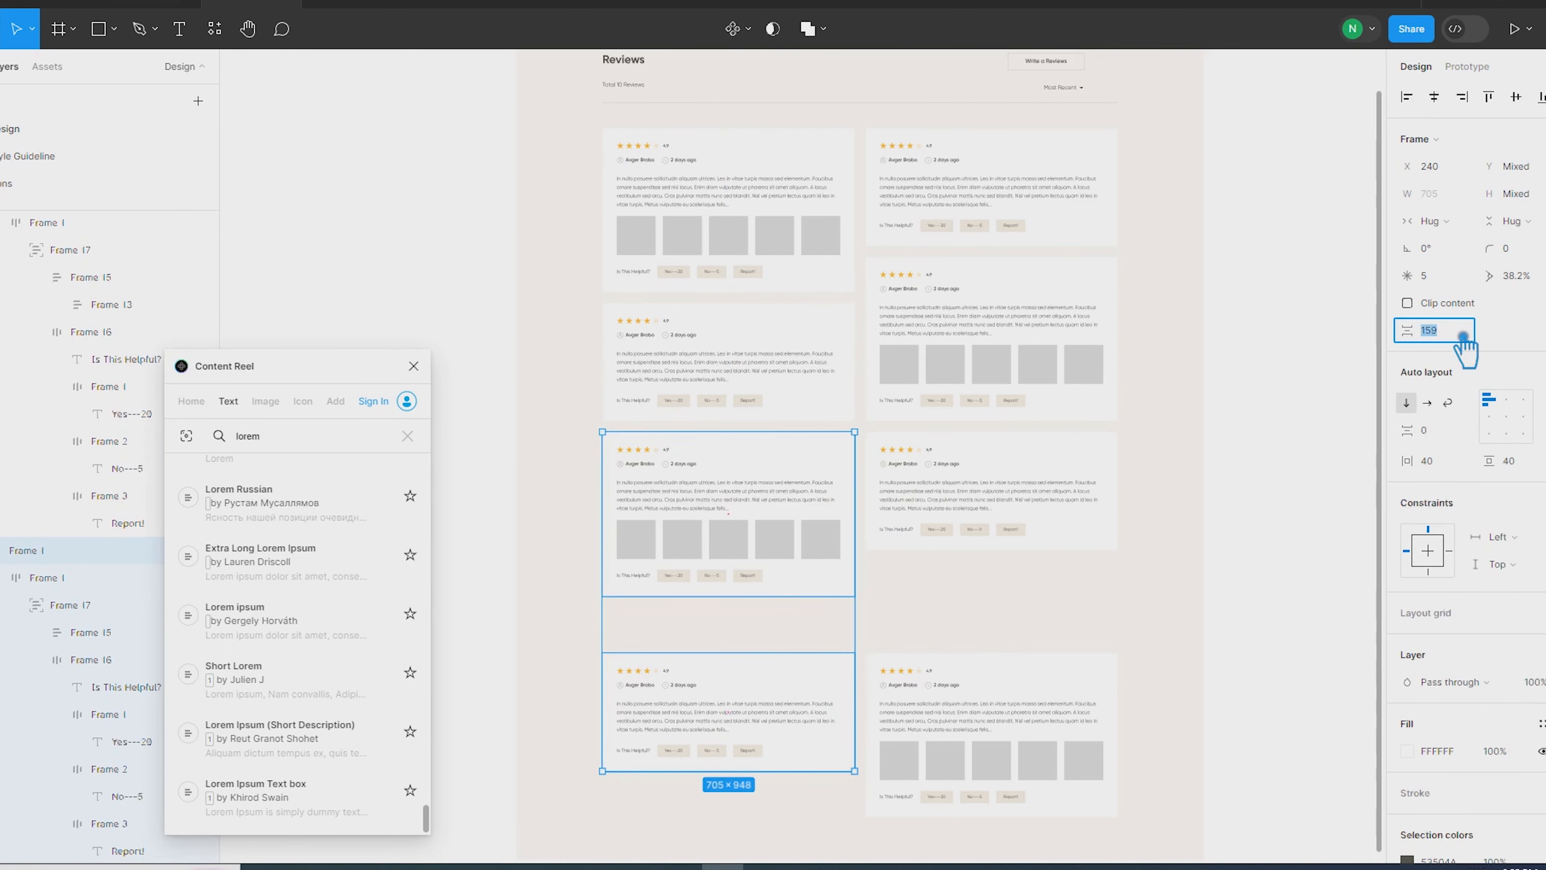
{"action": "key", "text": "Return"}
Set the vertical spacing between the third and fourth cards in the right column to 30
{"action": "left_click", "coordinate": [976, 742]}
{"action": "left_click", "coordinate": [1071, 539], "text": "shift"}
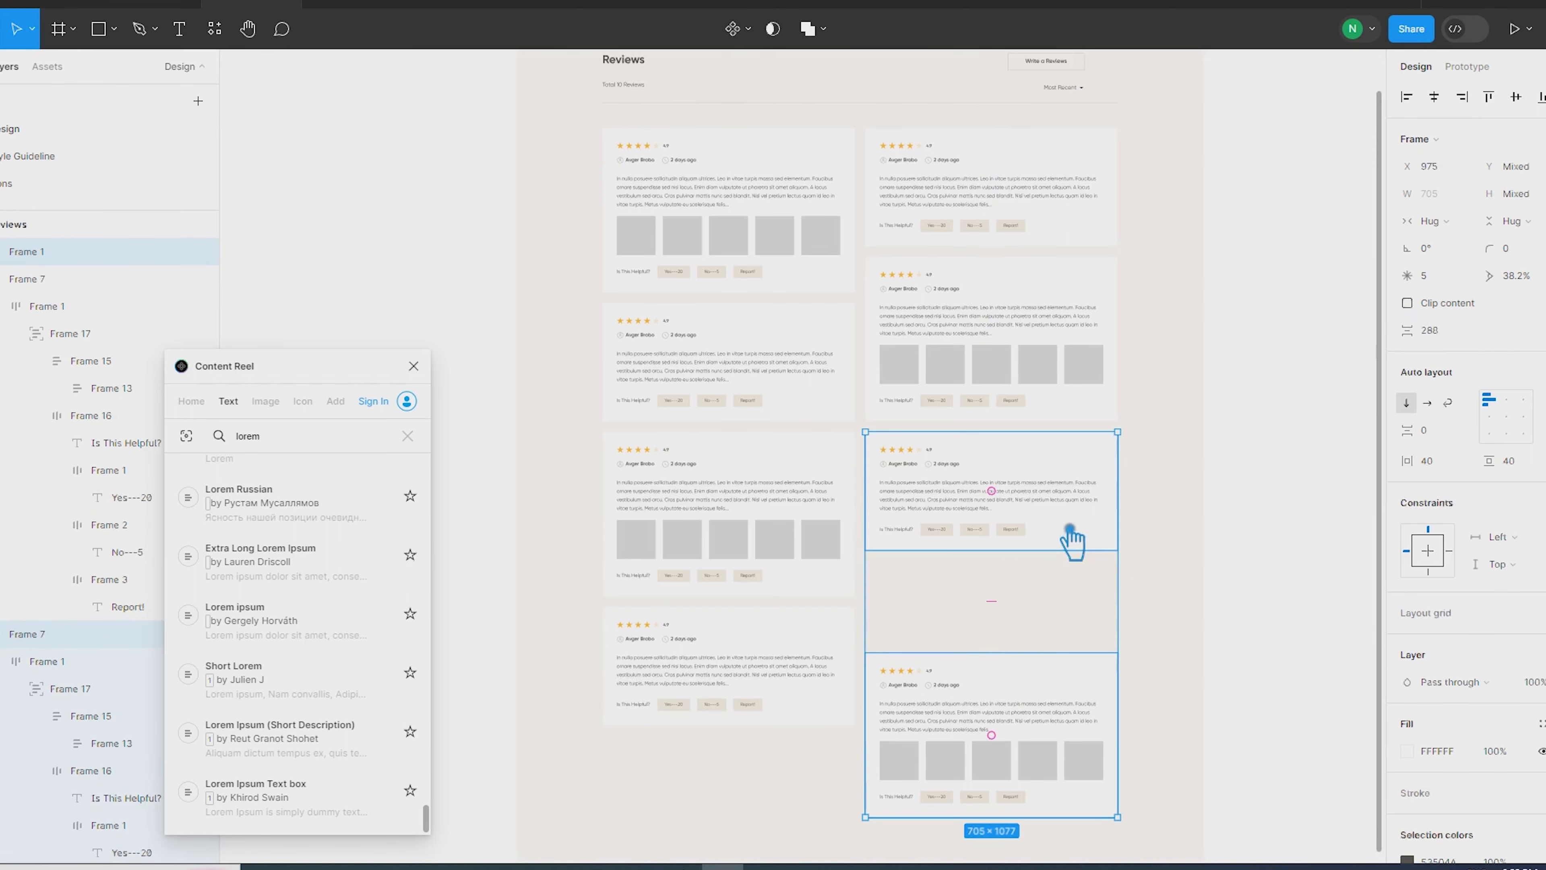
{"action": "left_click", "coordinate": [1484, 326]}
{"action": "type", "text": "30"}
{"action": "key", "text": "Return"}
{"action": "left_click", "coordinate": [1272, 673]}
Apply auto layout to each column of four cards, and combine both columns in one horizontal auto-layout frame
{"action": "left_click_drag", "start_coordinate": [1188, 774], "coordinate": [907, 167]}
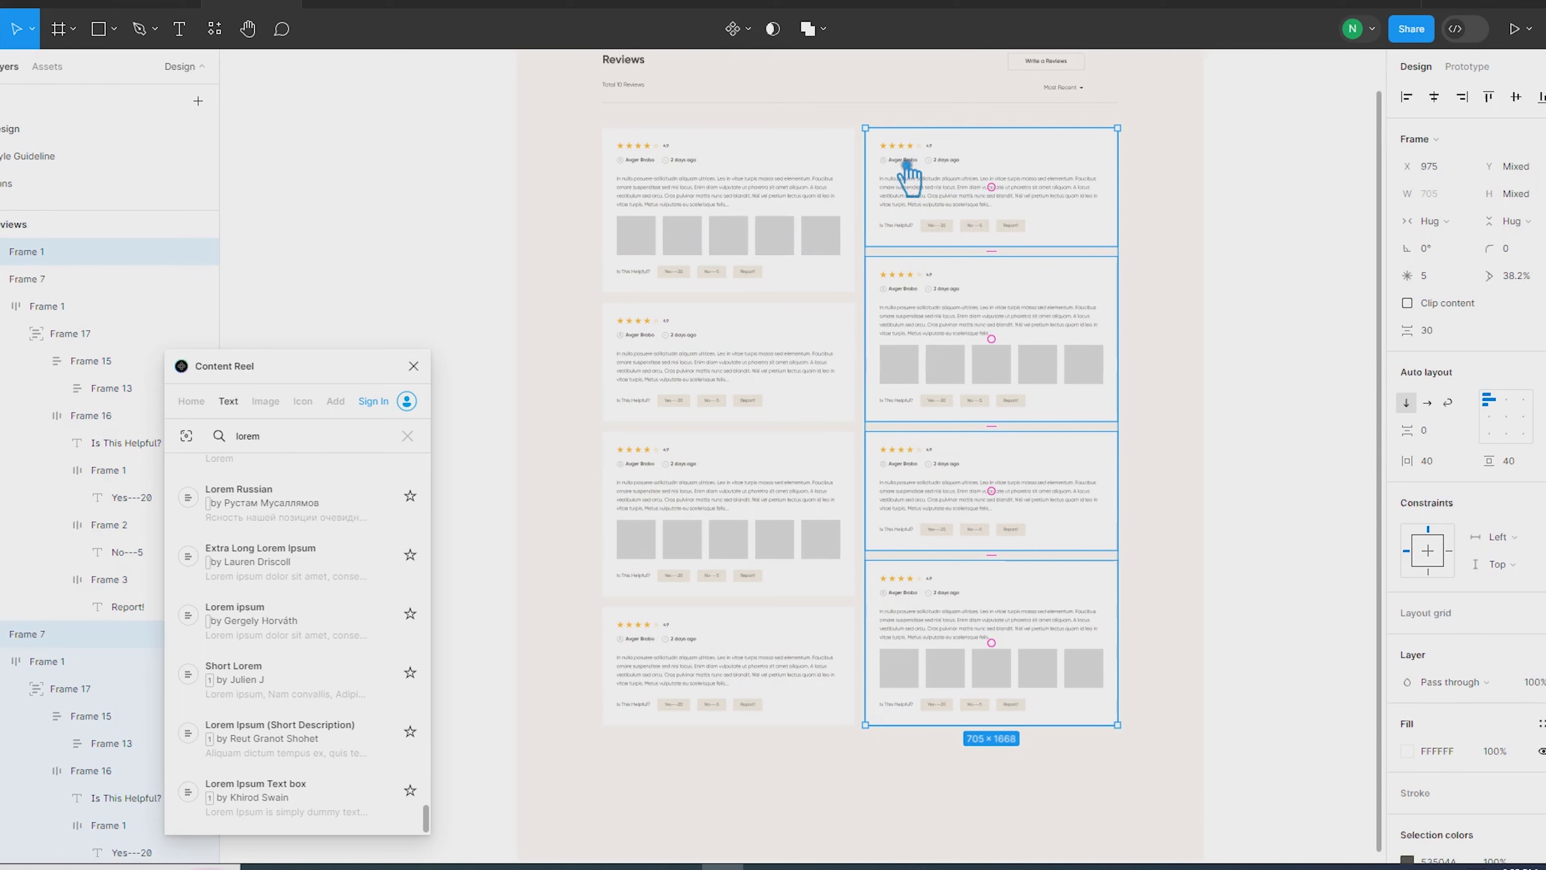
{"action": "key", "text": "shift+a"}
{"action": "left_click_drag", "start_coordinate": [785, 768], "coordinate": [681, 174]}
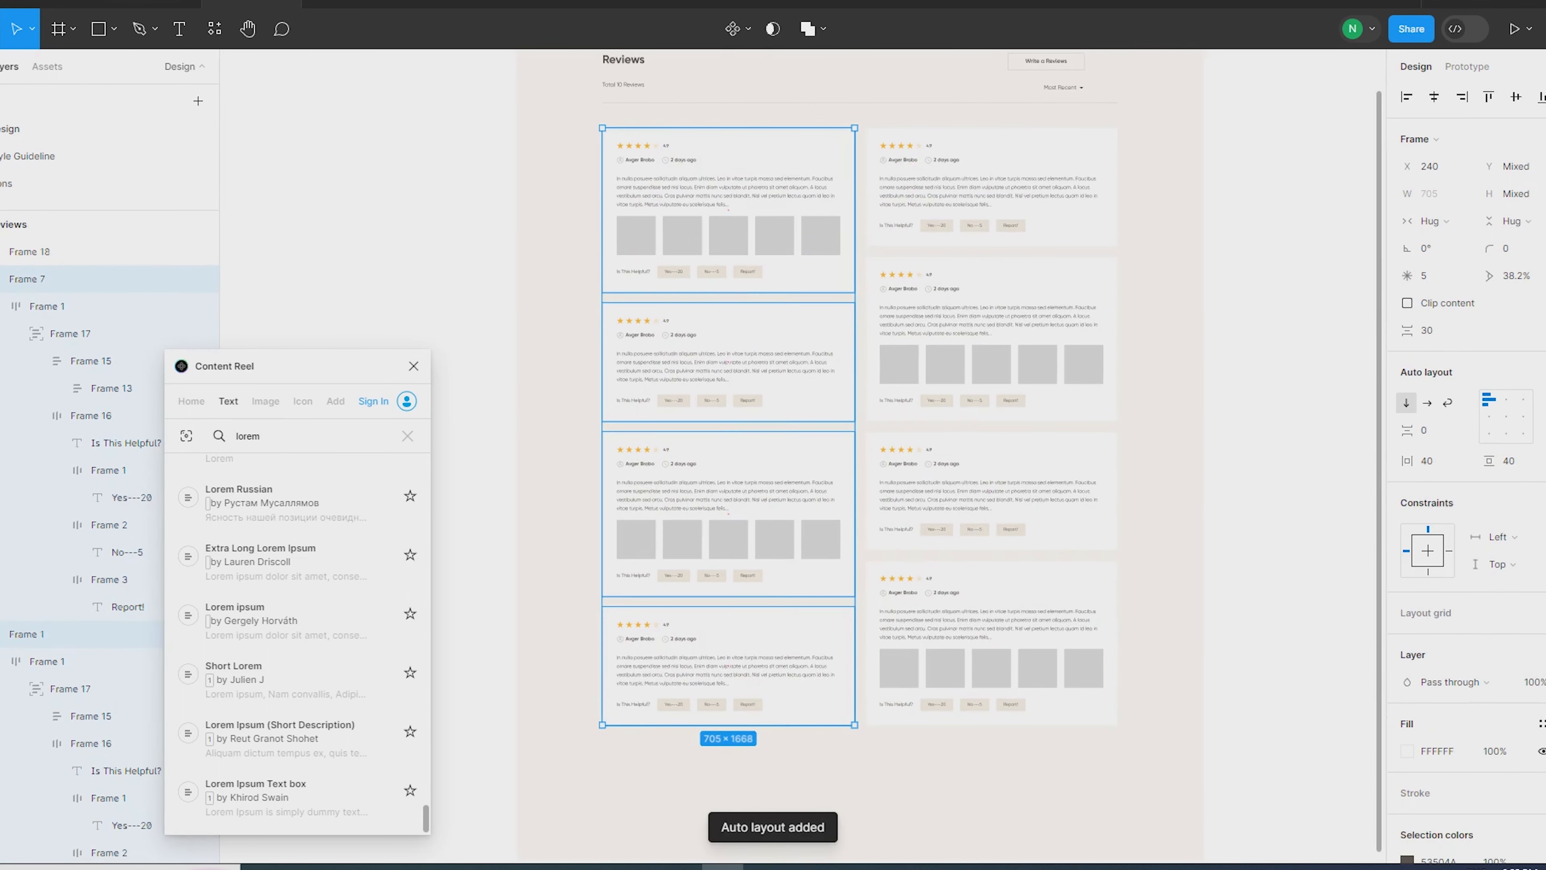
{"action": "key", "text": "shift+a"}
{"action": "left_click", "coordinate": [1002, 323], "text": "shift"}
{"action": "key", "text": "shift+a"}
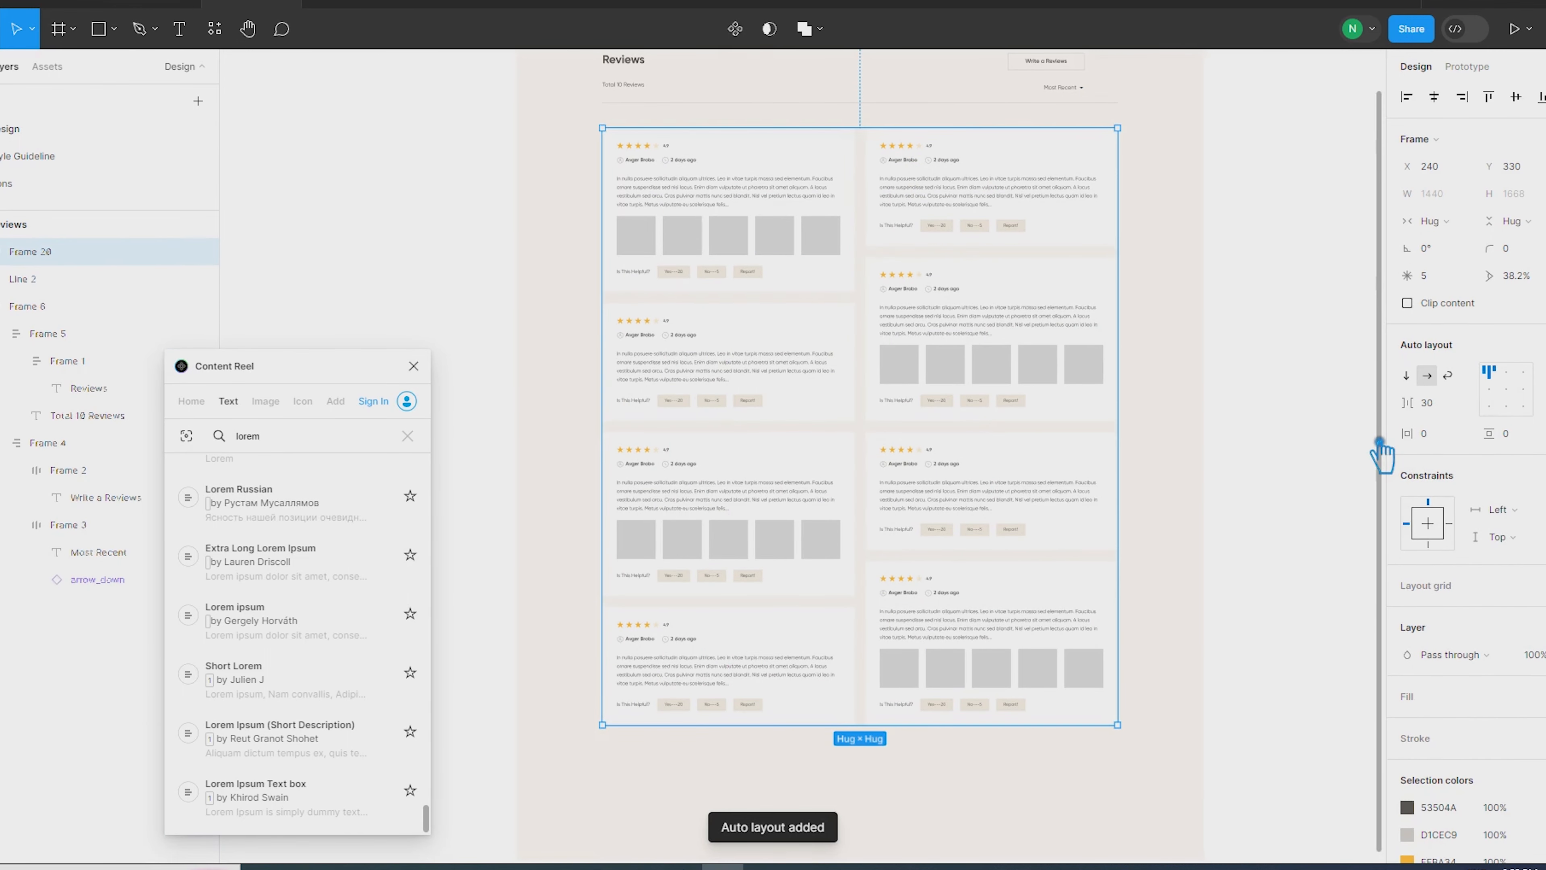
Shorten the Reviews page frame so it ends a little below the last row of cards
{"action": "left_click", "coordinate": [1337, 503]}
{"action": "left_click_drag", "start_coordinate": [1052, 795], "coordinate": [1061, 647]}
{"action": "left_click_drag", "start_coordinate": [916, 721], "coordinate": [936, 631]}
{"action": "left_click", "coordinate": [1305, 508]}
{"action": "scroll", "coordinate": [1315, 579], "scroll_direction": "up", "scroll_amount": 4}
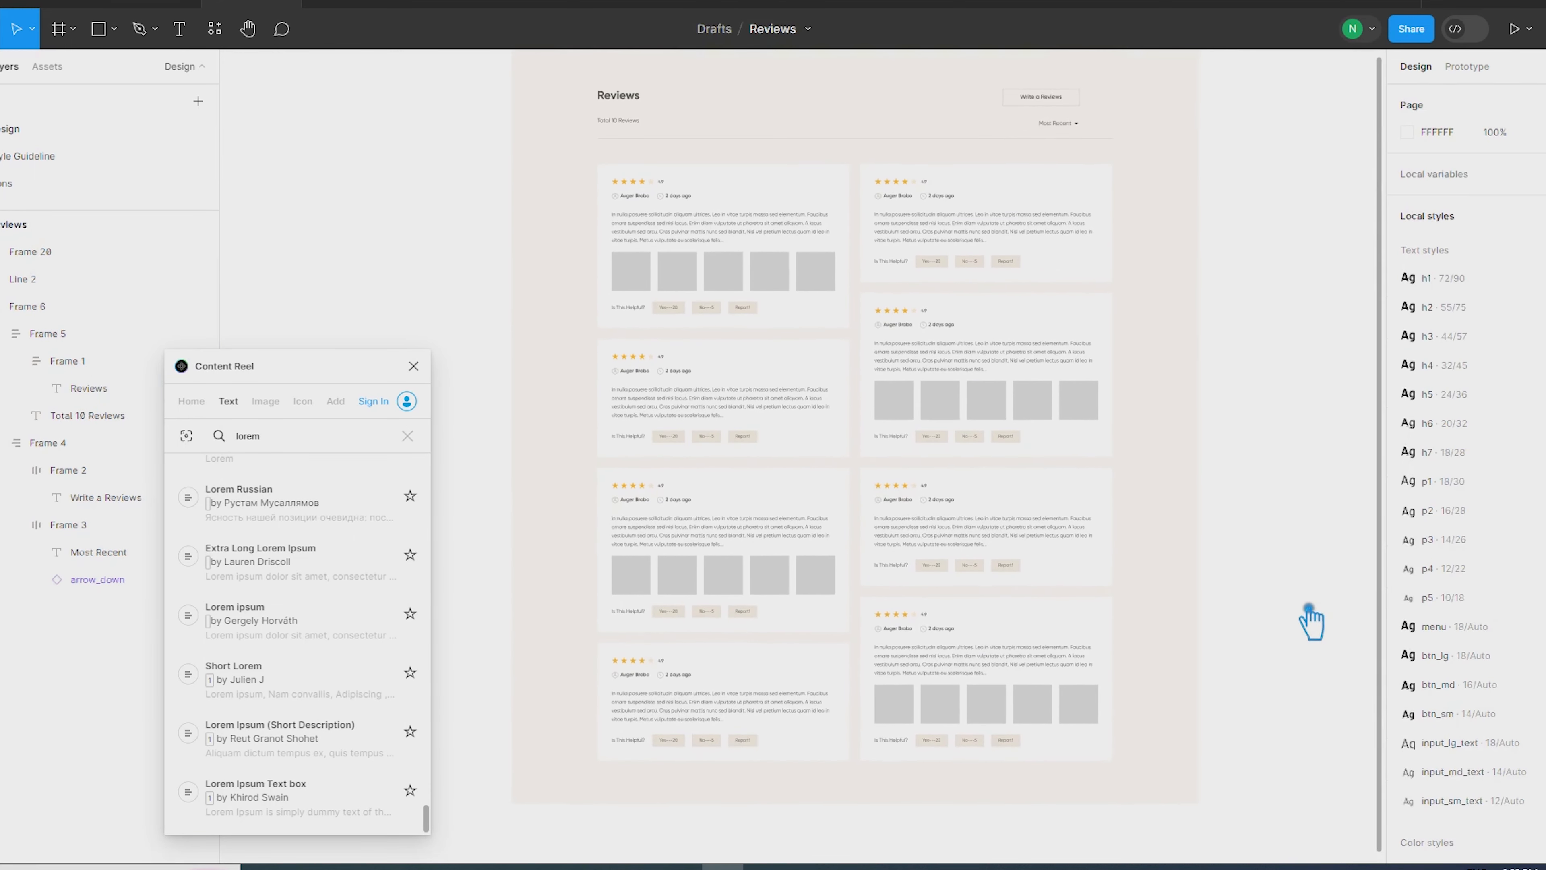
Paste the six headphone photos onto the canvas beside the Reviews page frame
{"action": "scroll", "coordinate": [1113, 440], "scroll_direction": "right", "scroll_amount": 6}
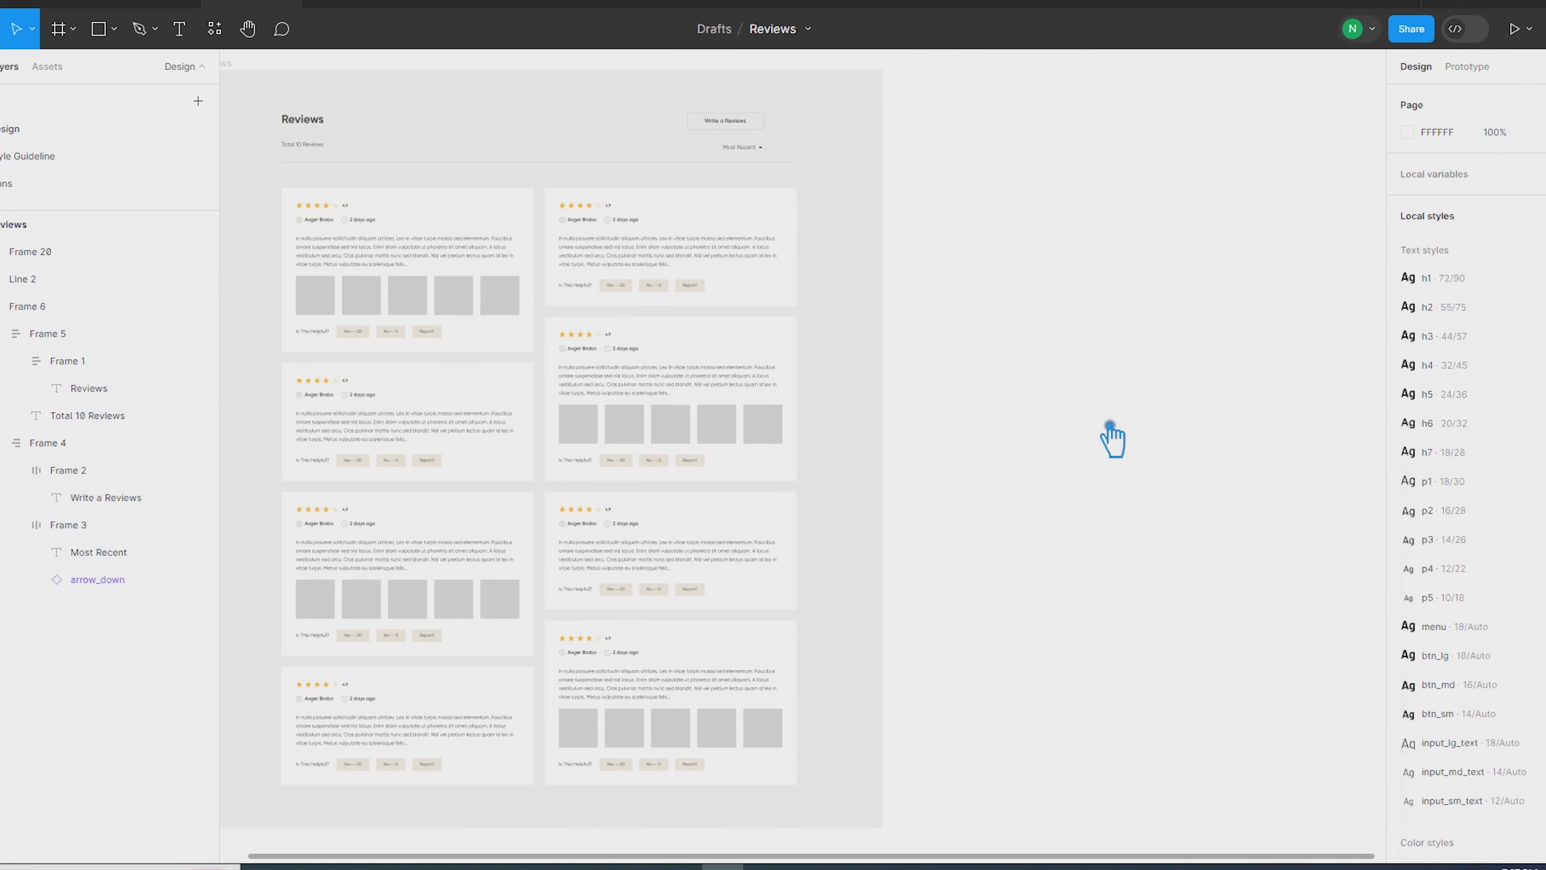
{"action": "left_click_drag", "start_coordinate": [1246, 481], "coordinate": [744, 551]}
{"action": "key", "text": "ctrl+v"}
{"action": "left_click_drag", "start_coordinate": [1232, 693], "coordinate": [451, 329]}
{"action": "left_click_drag", "start_coordinate": [451, 329], "coordinate": [703, 279]}
{"action": "left_click", "coordinate": [533, 305]}
Scale the photo of the headphones with the cable down proportionally to about 99 by 69
{"action": "left_click", "coordinate": [731, 283]}
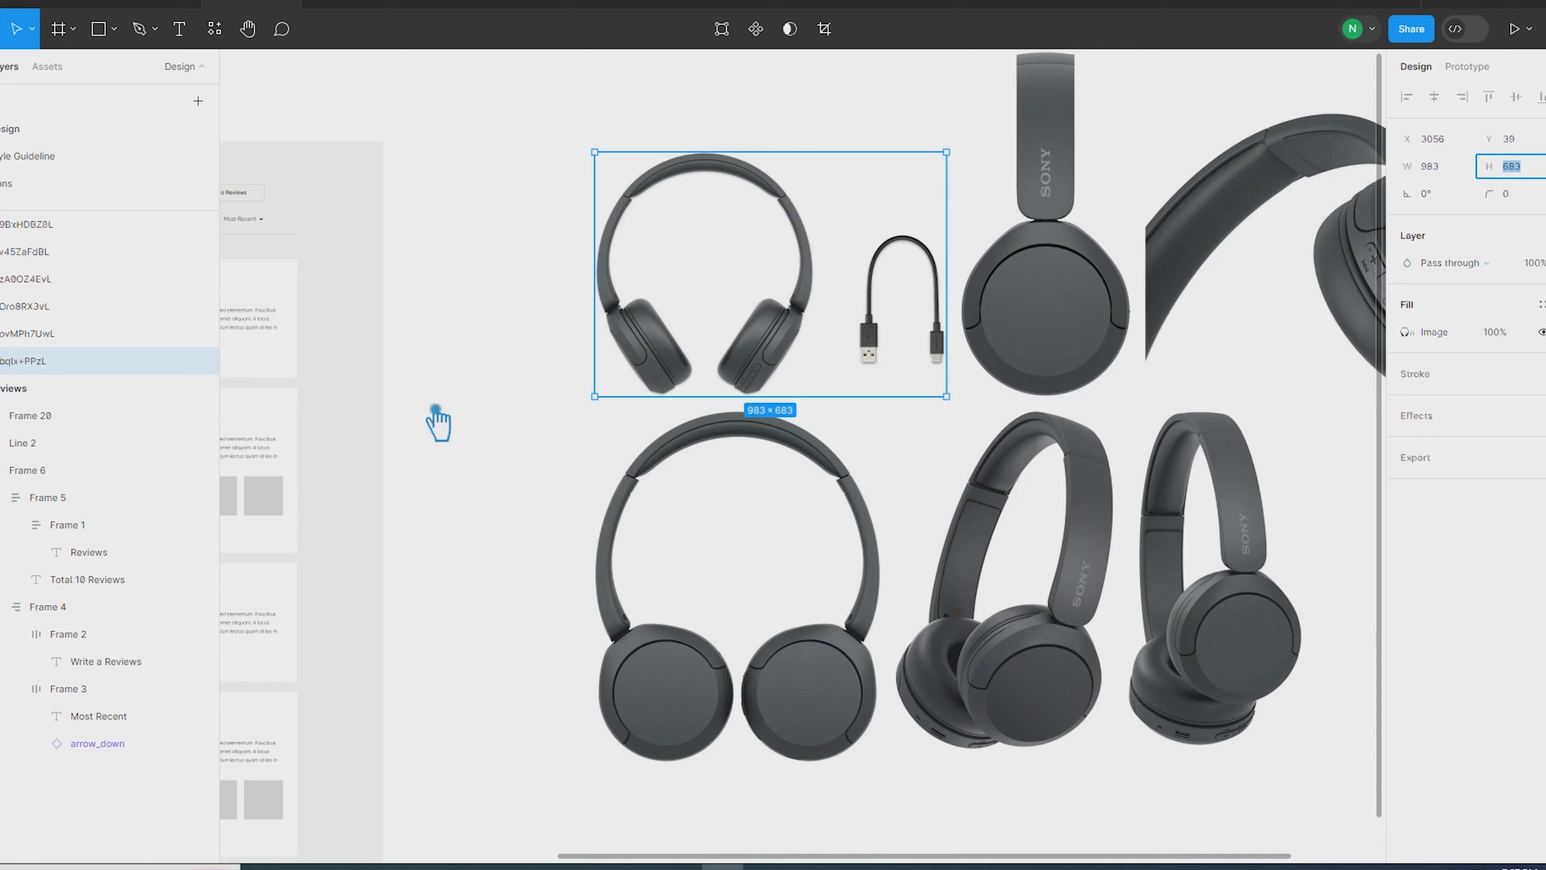
{"action": "left_click", "coordinate": [276, 496]}
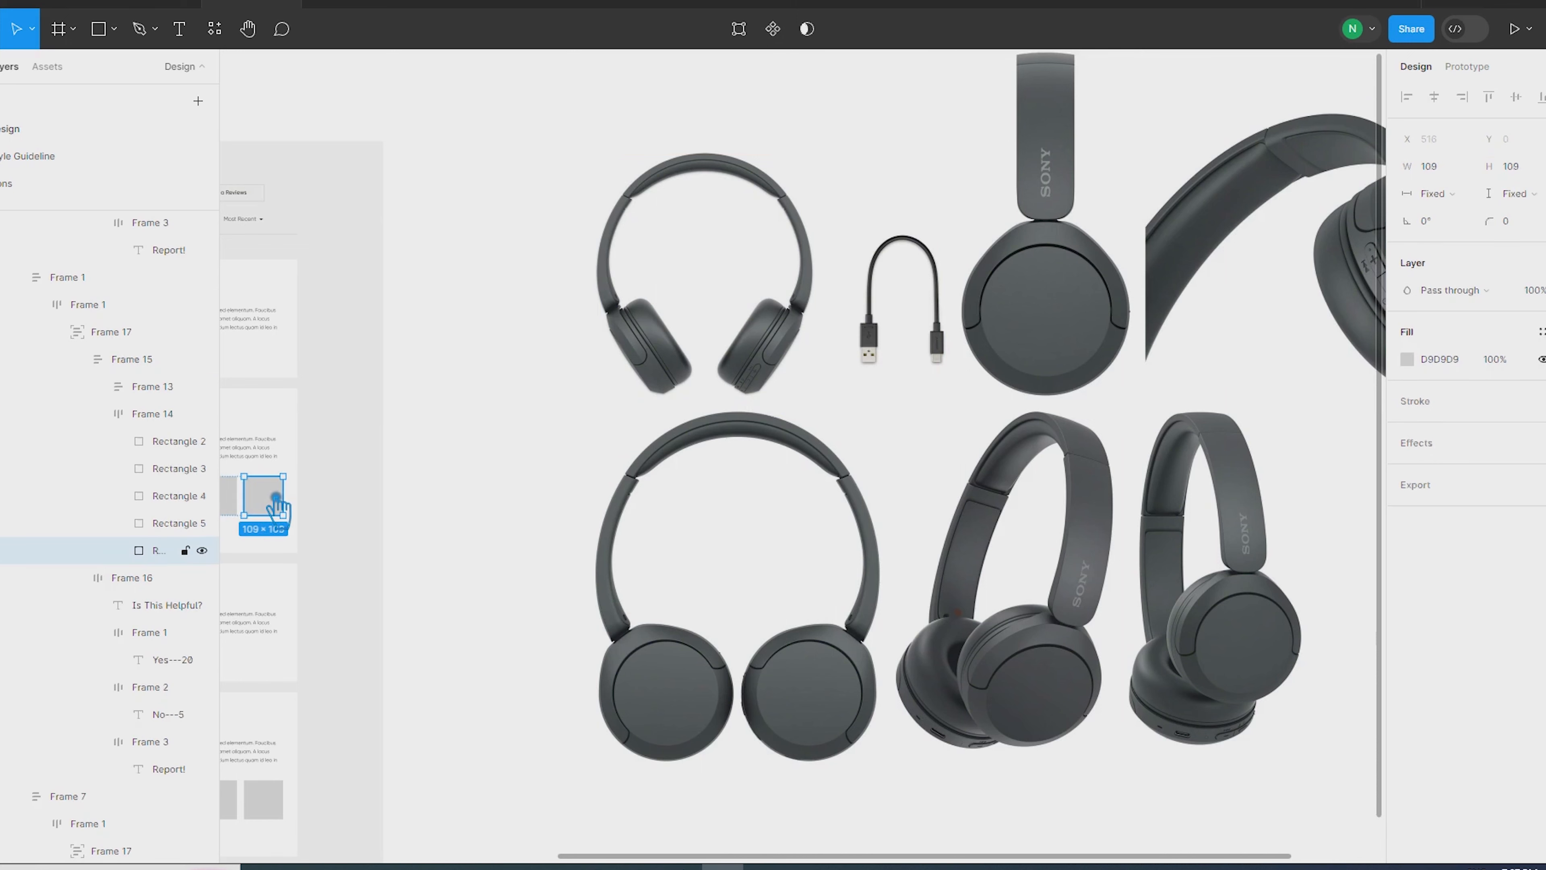
{"action": "left_click", "coordinate": [789, 344]}
{"action": "left_click", "coordinate": [1541, 172]}
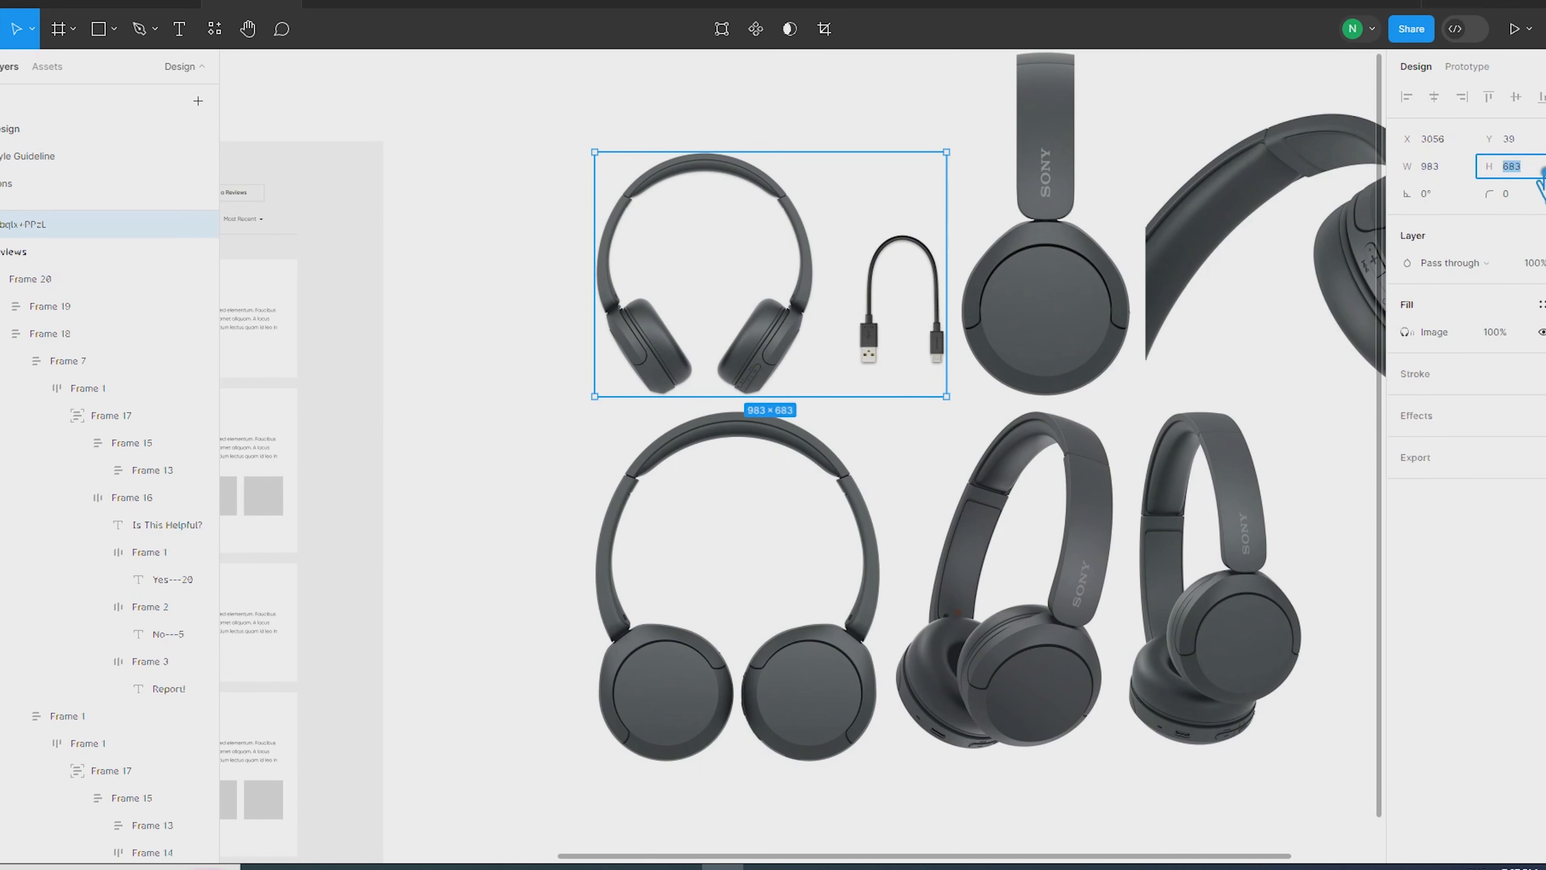
{"action": "type", "text": "80"}
{"action": "key", "text": "Return"}
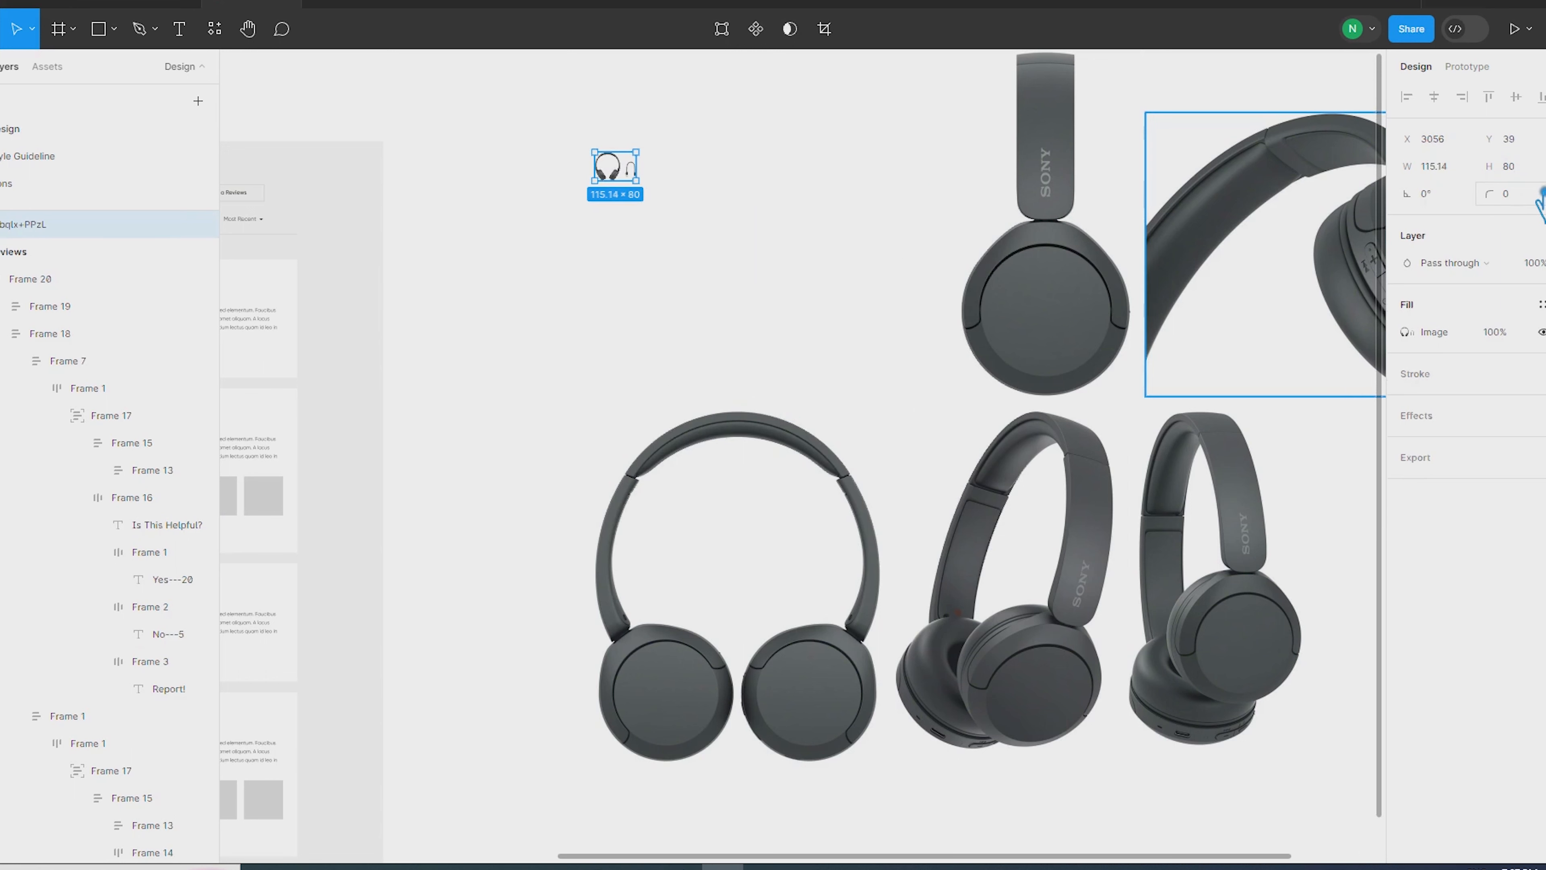
{"action": "left_click", "coordinate": [1470, 176]}
{"action": "type", "text": "80"}
{"action": "key", "text": "Return"}
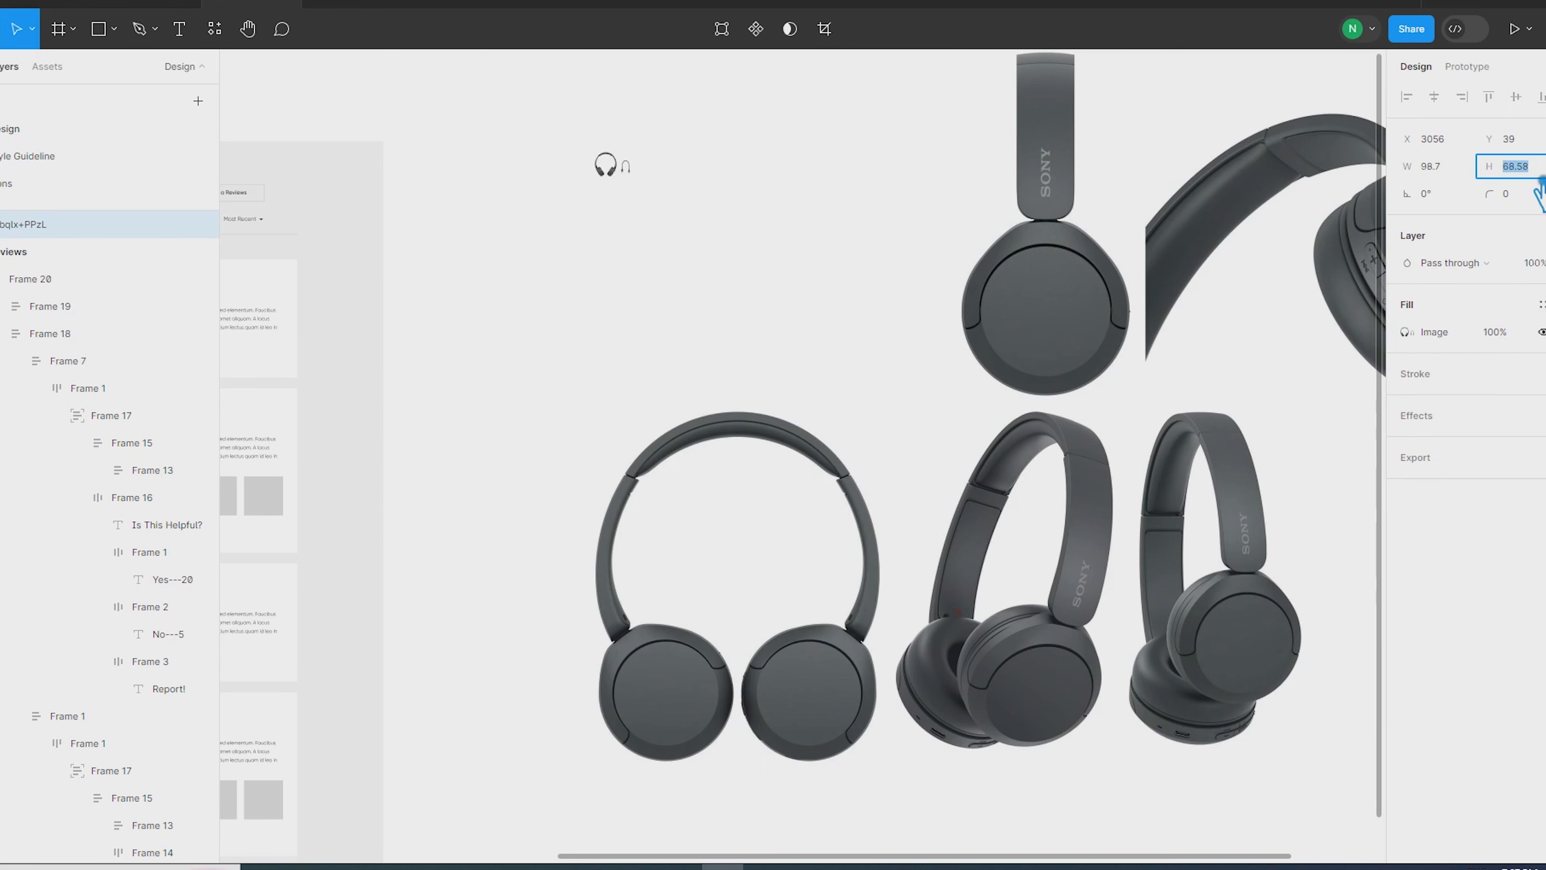
{"action": "left_click", "coordinate": [794, 207]}
Duplicate a review card's row of five image placeholders onto the canvas near the photos and ungroup it
{"action": "scroll", "coordinate": [947, 353], "scroll_direction": "down", "scroll_amount": 3}
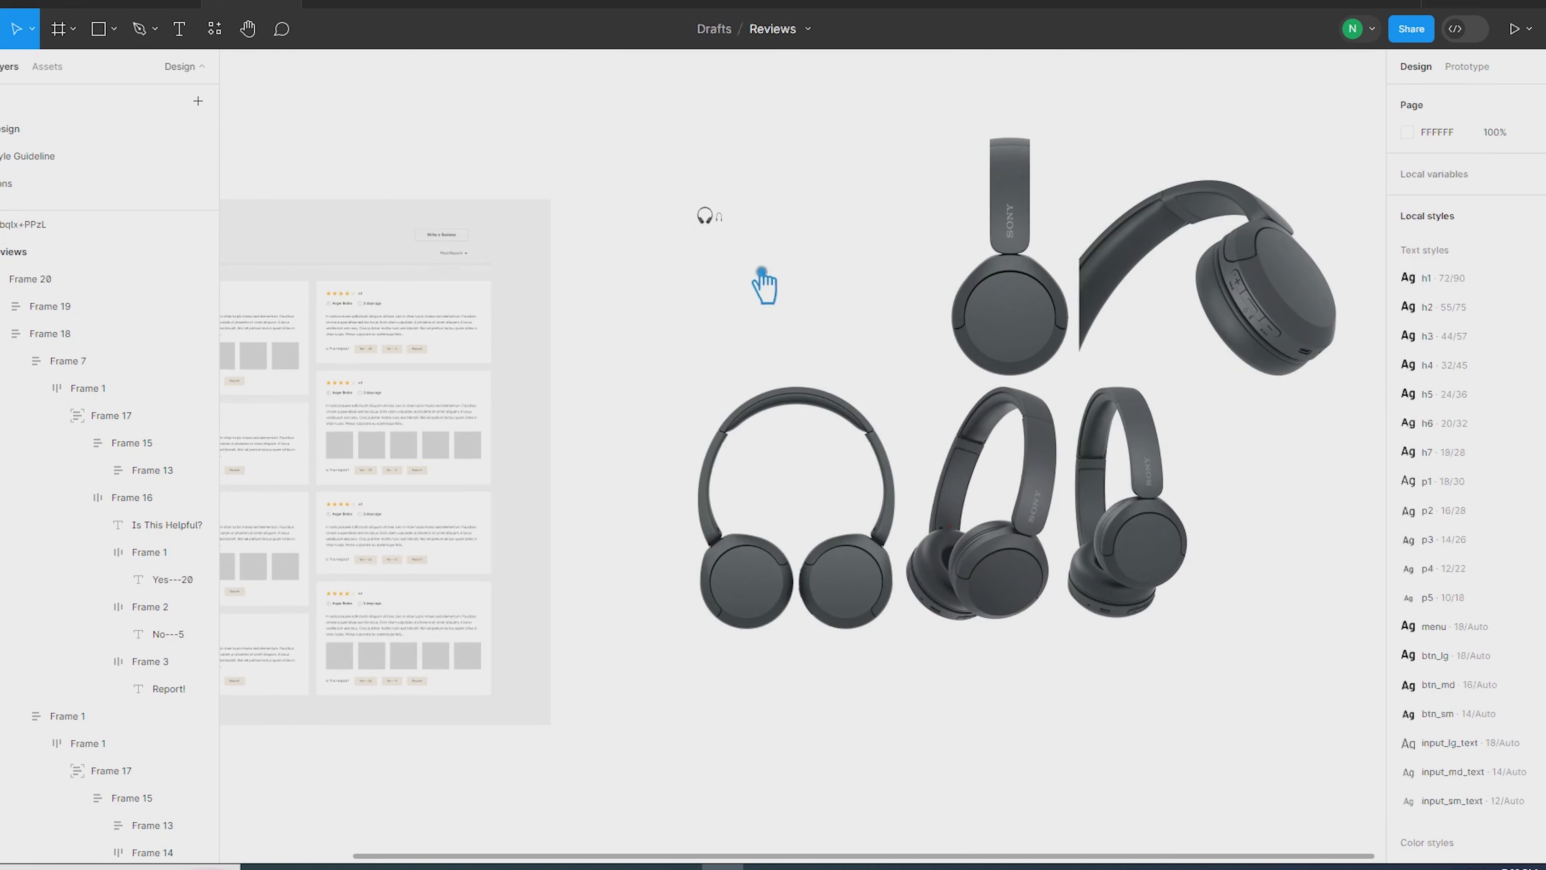
{"action": "left_click", "coordinate": [476, 452]}
{"action": "double_click", "coordinate": [461, 452]}
{"action": "double_click", "coordinate": [461, 452]}
{"action": "double_click", "coordinate": [461, 452]}
{"action": "left_click_drag", "start_coordinate": [457, 450], "coordinate": [813, 310], "text": "alt"}
{"action": "left_click", "coordinate": [809, 327]}
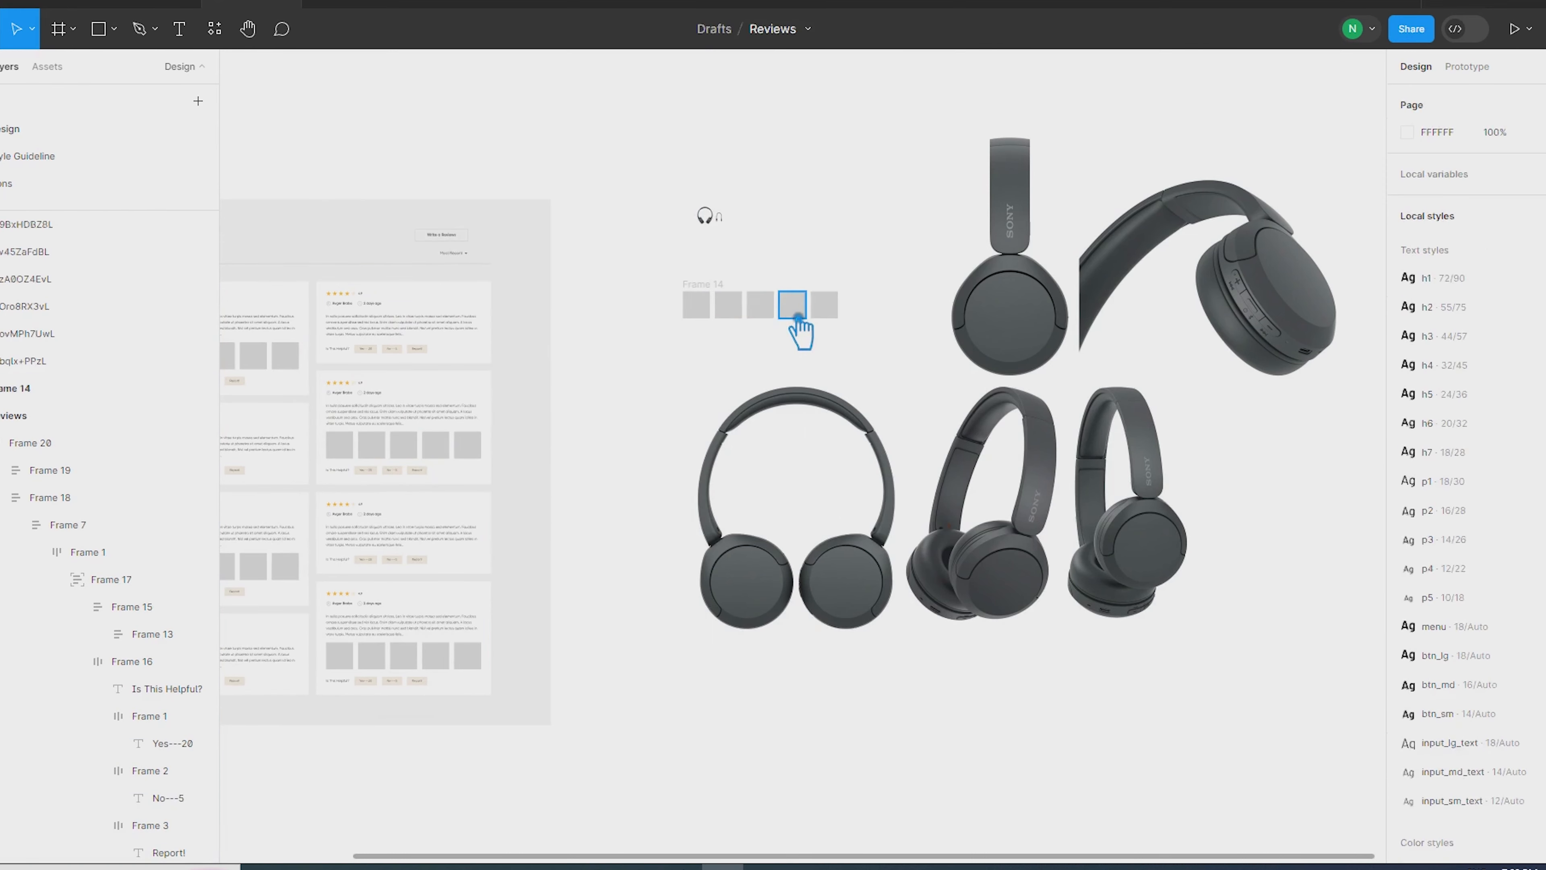
{"action": "double_click", "coordinate": [794, 307]}
{"action": "right_click", "coordinate": [696, 285]}
{"action": "left_click", "coordinate": [730, 523]}
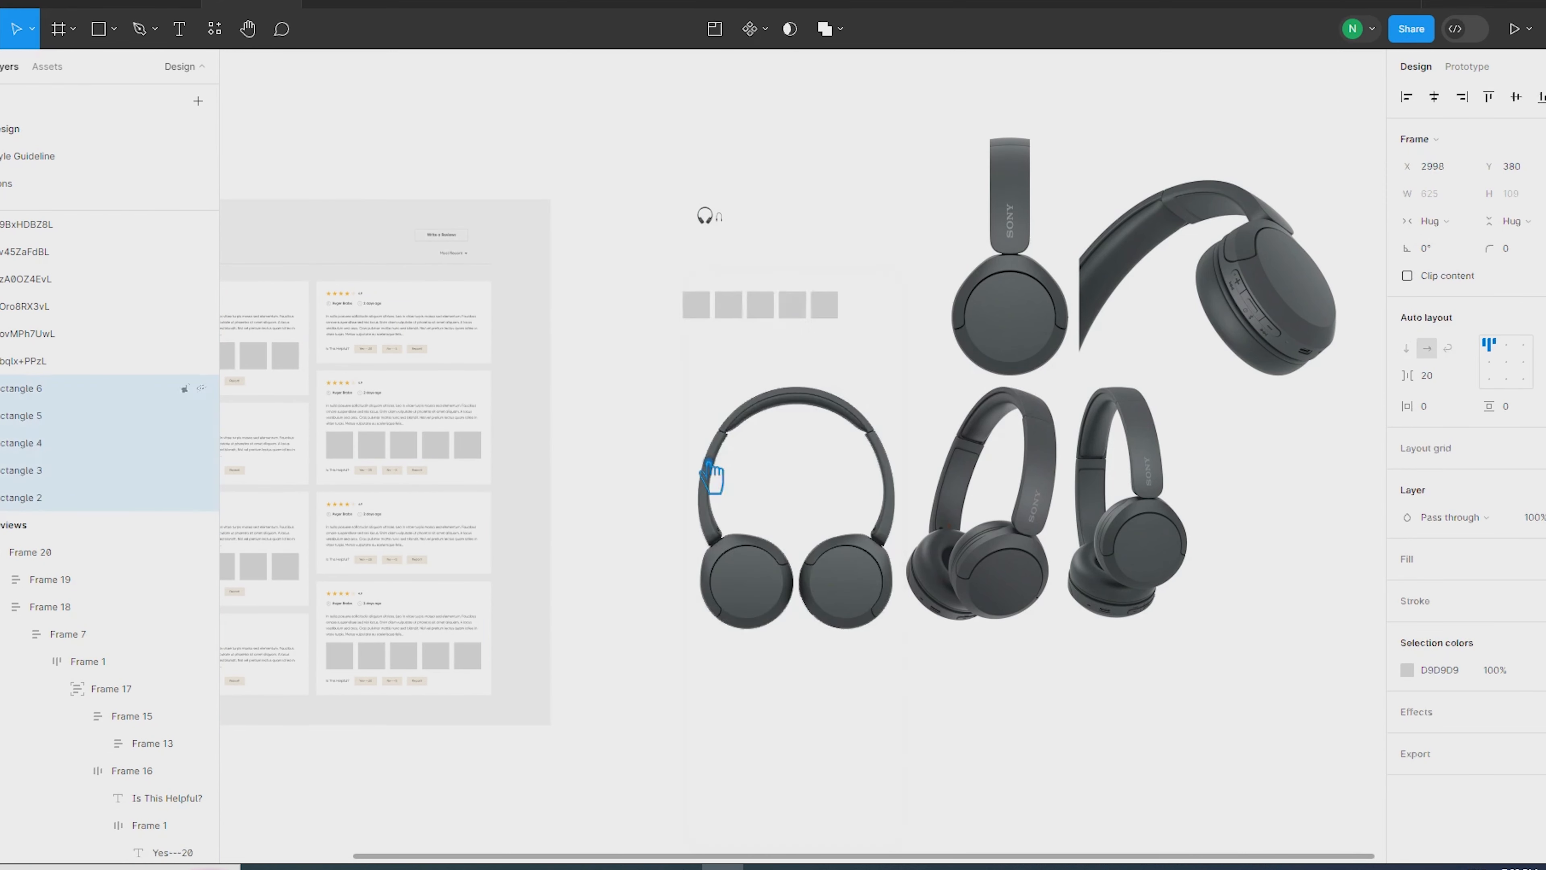
{"action": "key", "text": "Escape"}
Scale down the other five headphone photos proportionally and gather four of them just below the placeholder squares
{"action": "left_click", "coordinate": [791, 408]}
{"action": "left_click_drag", "start_coordinate": [897, 630], "coordinate": [737, 412], "text": "shift"}
{"action": "left_click_drag", "start_coordinate": [1297, 662], "coordinate": [949, 120]}
{"action": "left_click_drag", "start_coordinate": [1338, 140], "coordinate": [977, 550], "text": "shift"}
{"action": "left_click_drag", "start_coordinate": [971, 561], "coordinate": [805, 328]}
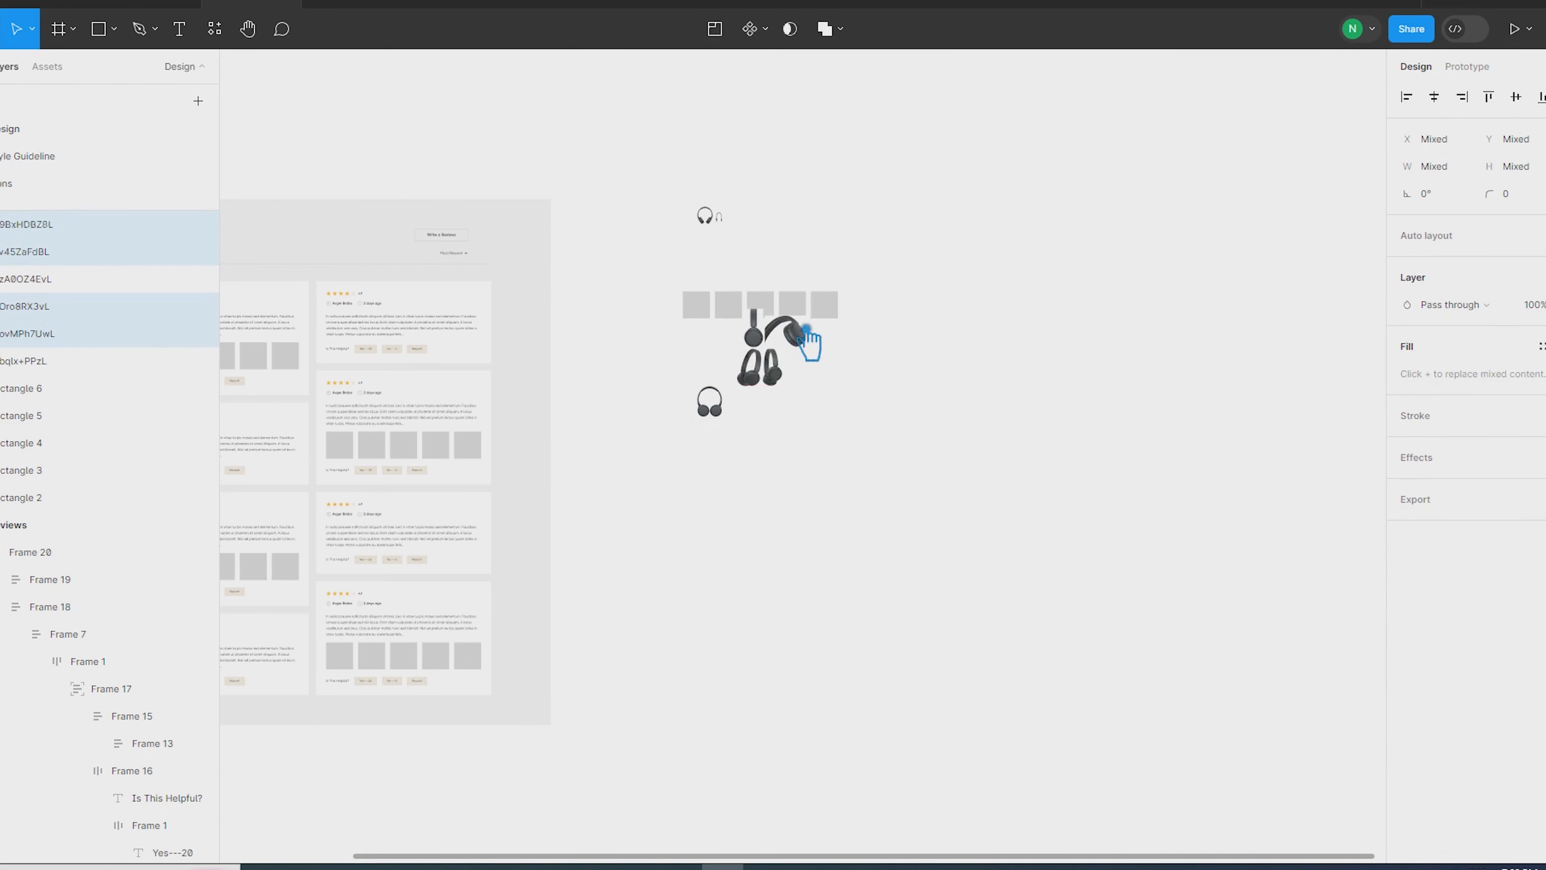
Move the photo of the headphones with the cable right beside the first placeholder square
{"action": "scroll", "coordinate": [768, 268], "scroll_direction": "up", "scroll_amount": 4, "text": "ctrl"}
{"action": "scroll", "coordinate": [739, 234], "scroll_direction": "down", "scroll_amount": 2, "text": "ctrl"}
{"action": "left_click", "coordinate": [724, 216]}
{"action": "left_click_drag", "start_coordinate": [639, 146], "coordinate": [554, 319]}
{"action": "scroll", "coordinate": [554, 323], "scroll_direction": "up", "scroll_amount": 2, "text": "ctrl"}
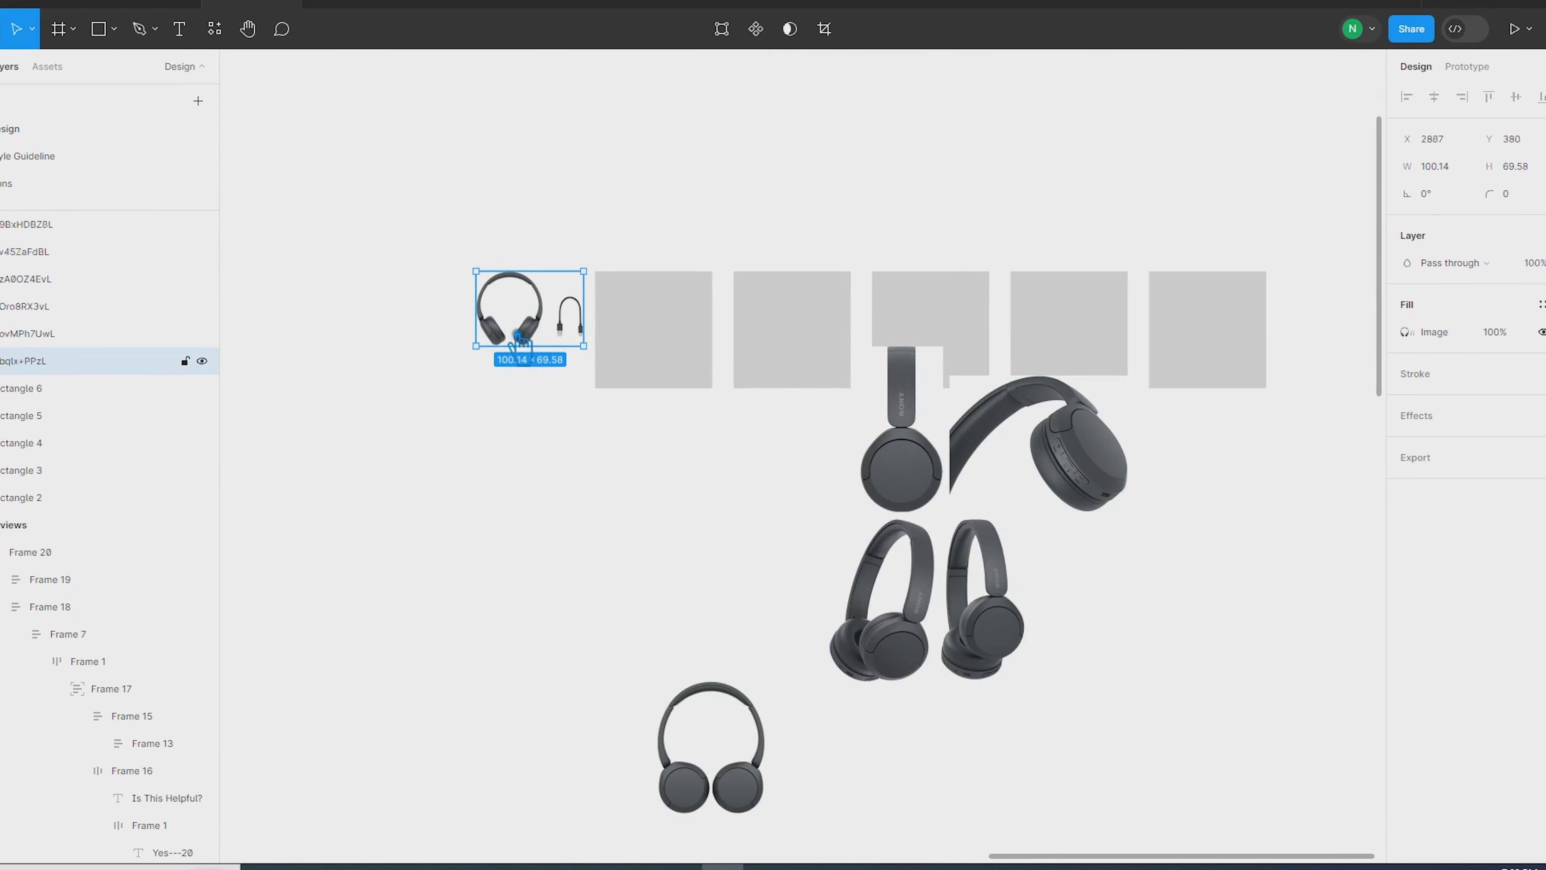
Change the canvas background color to light grey EAEAEA
{"action": "left_click_drag", "start_coordinate": [659, 228], "coordinate": [1236, 305]}
{"action": "left_click", "coordinate": [1339, 363]}
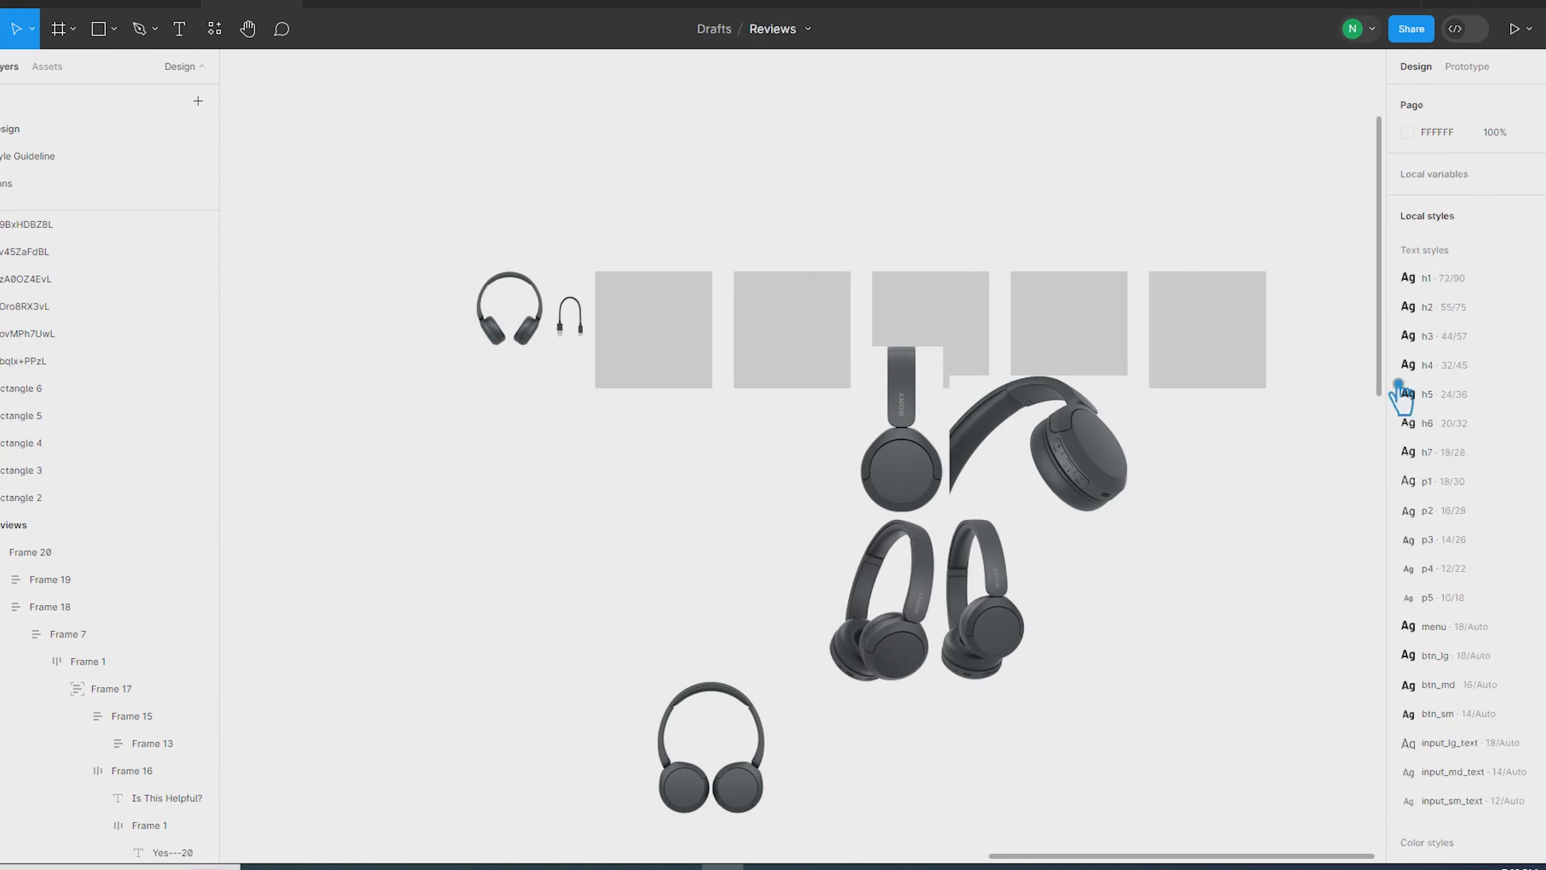
{"action": "left_click", "coordinate": [1418, 146]}
{"action": "left_click", "coordinate": [1191, 179]}
{"action": "left_click", "coordinate": [732, 114]}
Fill the five loose placeholder squares with white FFFFFF
{"action": "left_click_drag", "start_coordinate": [552, 227], "coordinate": [1038, 294]}
{"action": "left_click_drag", "start_coordinate": [625, 192], "coordinate": [1304, 300]}
{"action": "left_click", "coordinate": [1411, 403]}
{"action": "left_click_drag", "start_coordinate": [1196, 445], "coordinate": [1170, 391]}
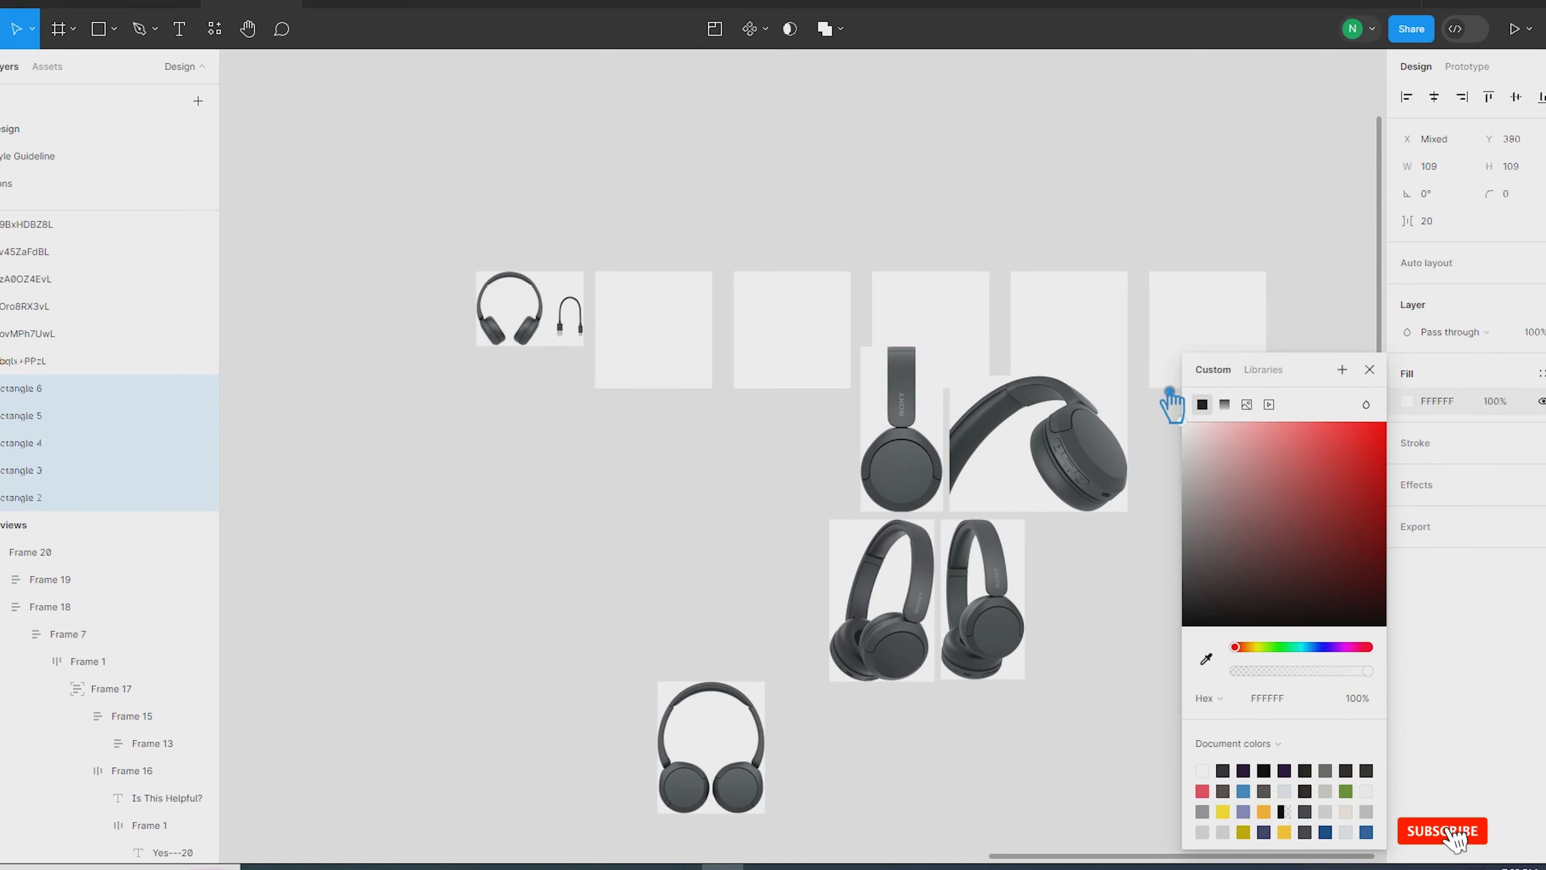
{"action": "left_click", "coordinate": [1370, 369]}
{"action": "key", "text": "Escape"}
Center the headphones-with-cable photo on the first white square and wrap the two in an auto-layout frame
{"action": "left_click_drag", "start_coordinate": [529, 338], "coordinate": [660, 359]}
{"action": "left_click", "coordinate": [659, 291], "text": "shift"}
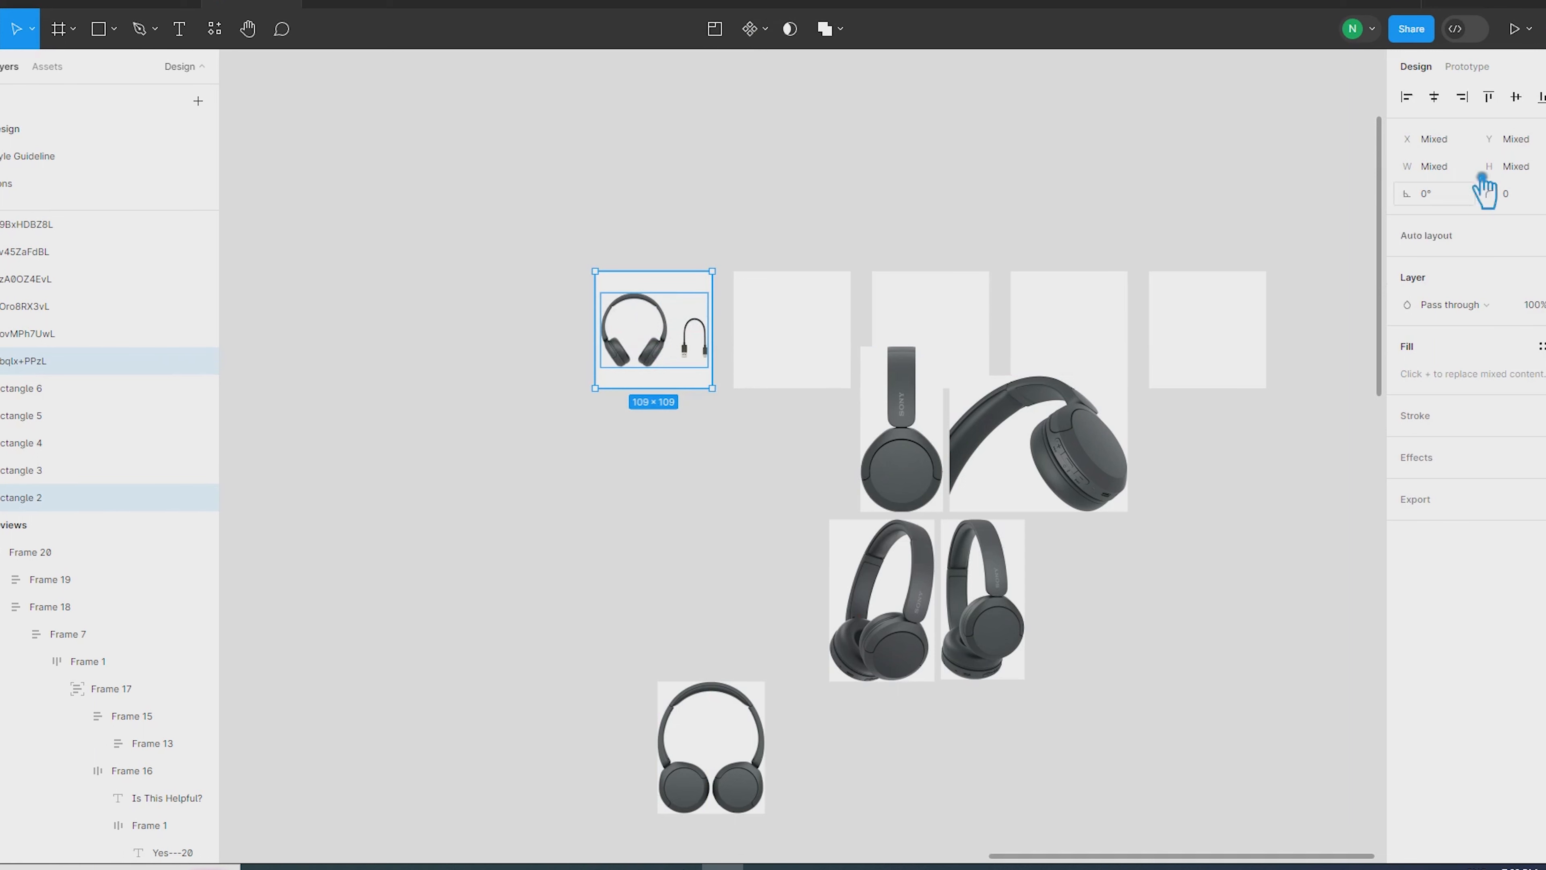
{"action": "key", "text": "shift+a"}
Fit the side-view headphone photo inside the second white square at about 47 by 94 and wrap both in auto layout
{"action": "left_click", "coordinate": [814, 455]}
{"action": "left_click_drag", "start_coordinate": [930, 440], "coordinate": [815, 350]}
{"action": "left_click_drag", "start_coordinate": [837, 265], "coordinate": [825, 289]}
{"action": "left_click_drag", "start_coordinate": [810, 359], "coordinate": [852, 318]}
{"action": "key", "text": "shift+a"}
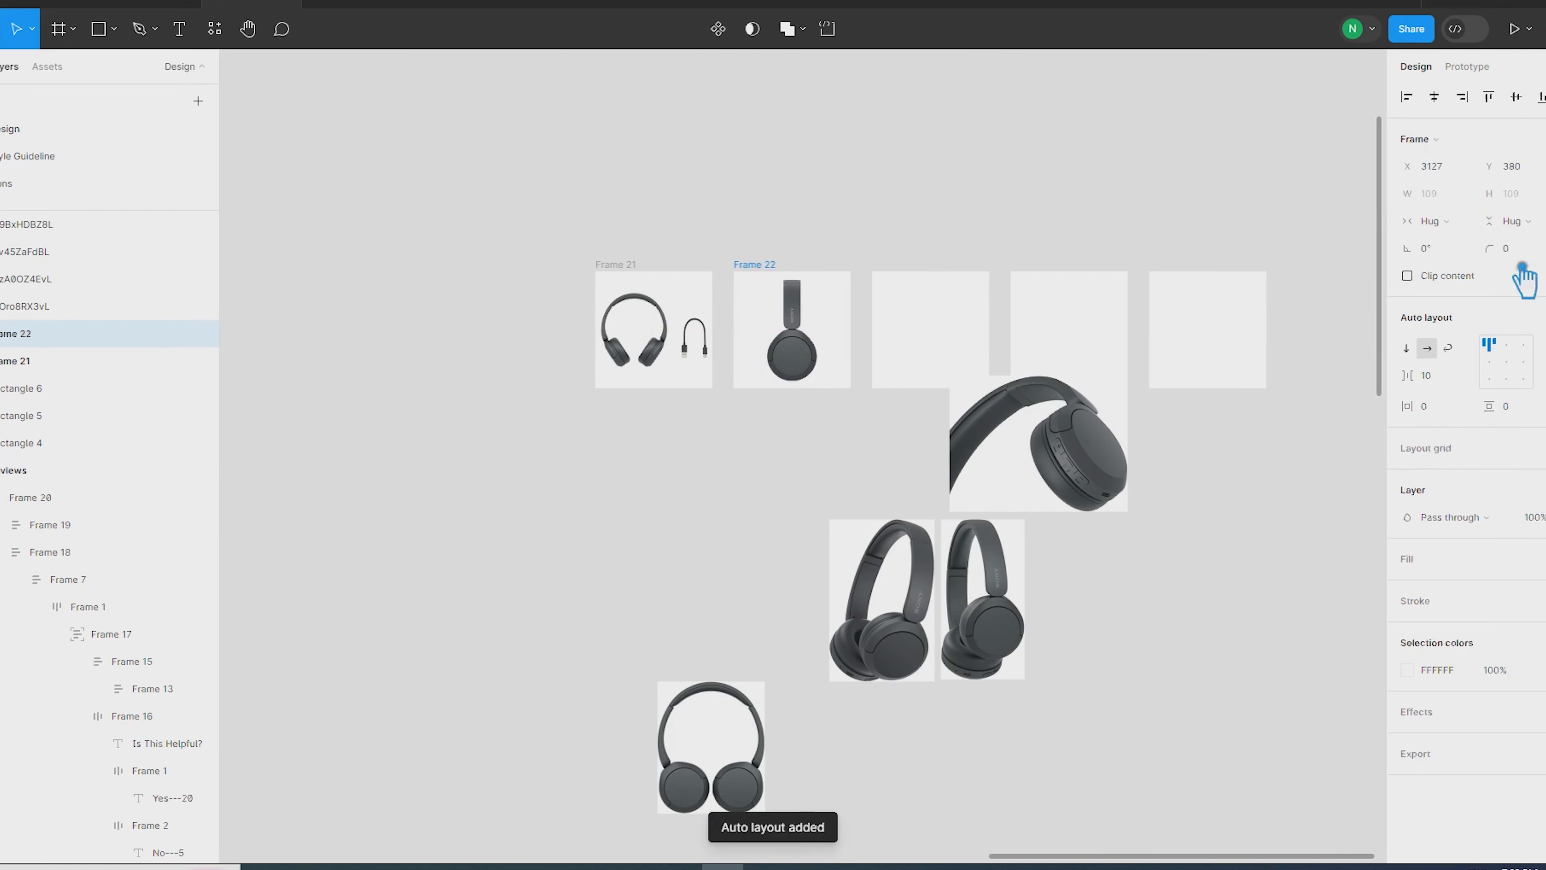
{"action": "left_click", "coordinate": [807, 466]}
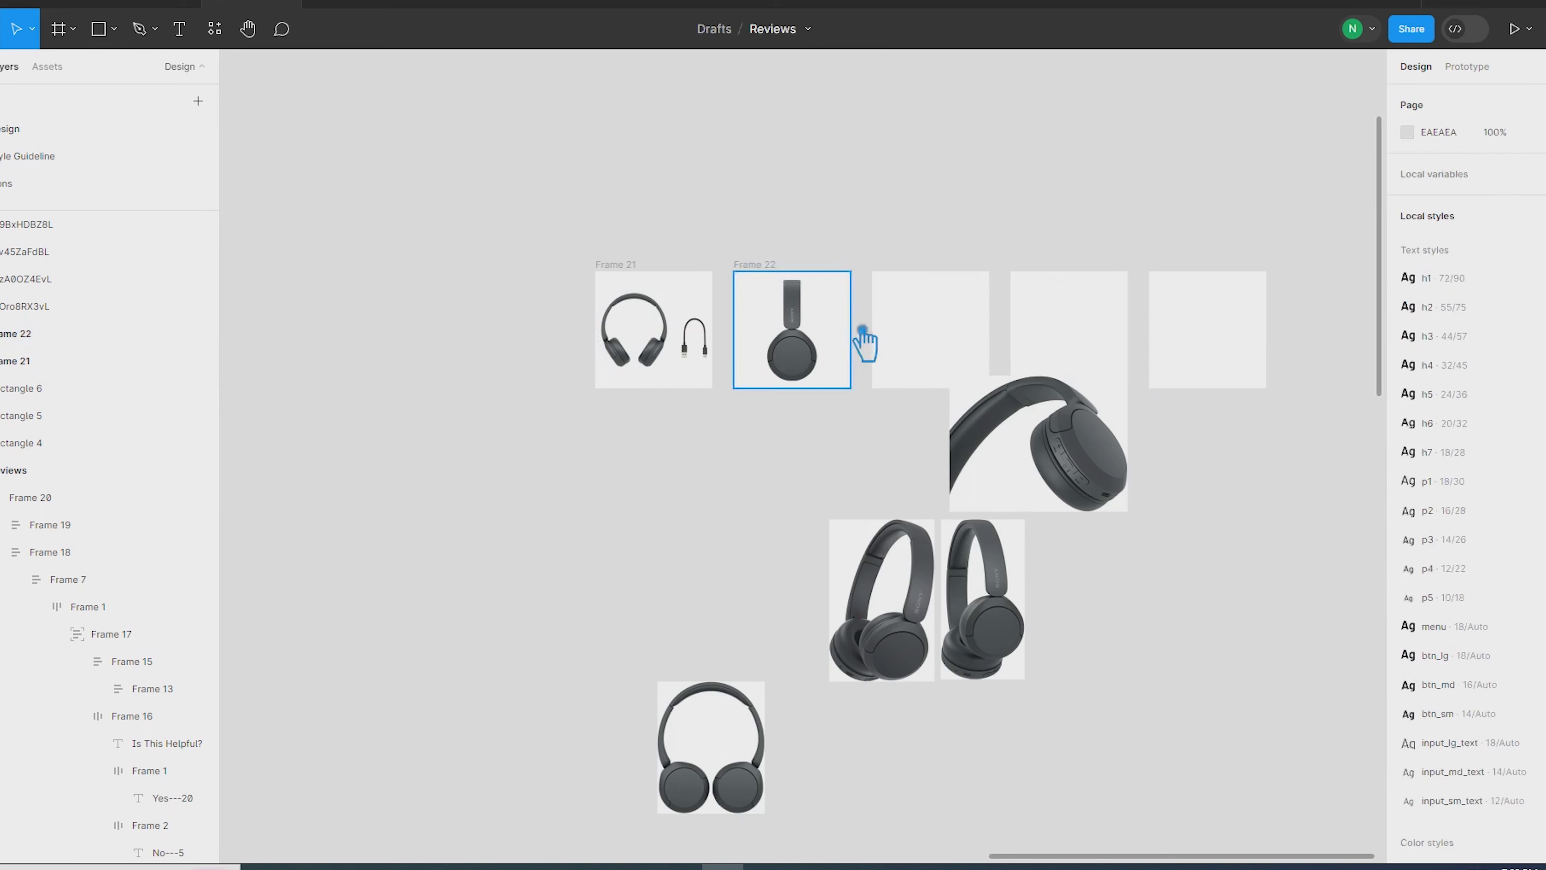
Move the close-up photo aside, fit the narrow angled headphones in the third square at about 46 by 89, and wrap both in auto layout
{"action": "left_click", "coordinate": [1024, 481]}
{"action": "left_click", "coordinate": [904, 573]}
{"action": "left_click_drag", "start_coordinate": [1121, 467], "coordinate": [1313, 657]}
{"action": "left_click_drag", "start_coordinate": [980, 632], "coordinate": [931, 363]}
{"action": "left_click_drag", "start_coordinate": [978, 251], "coordinate": [971, 291]}
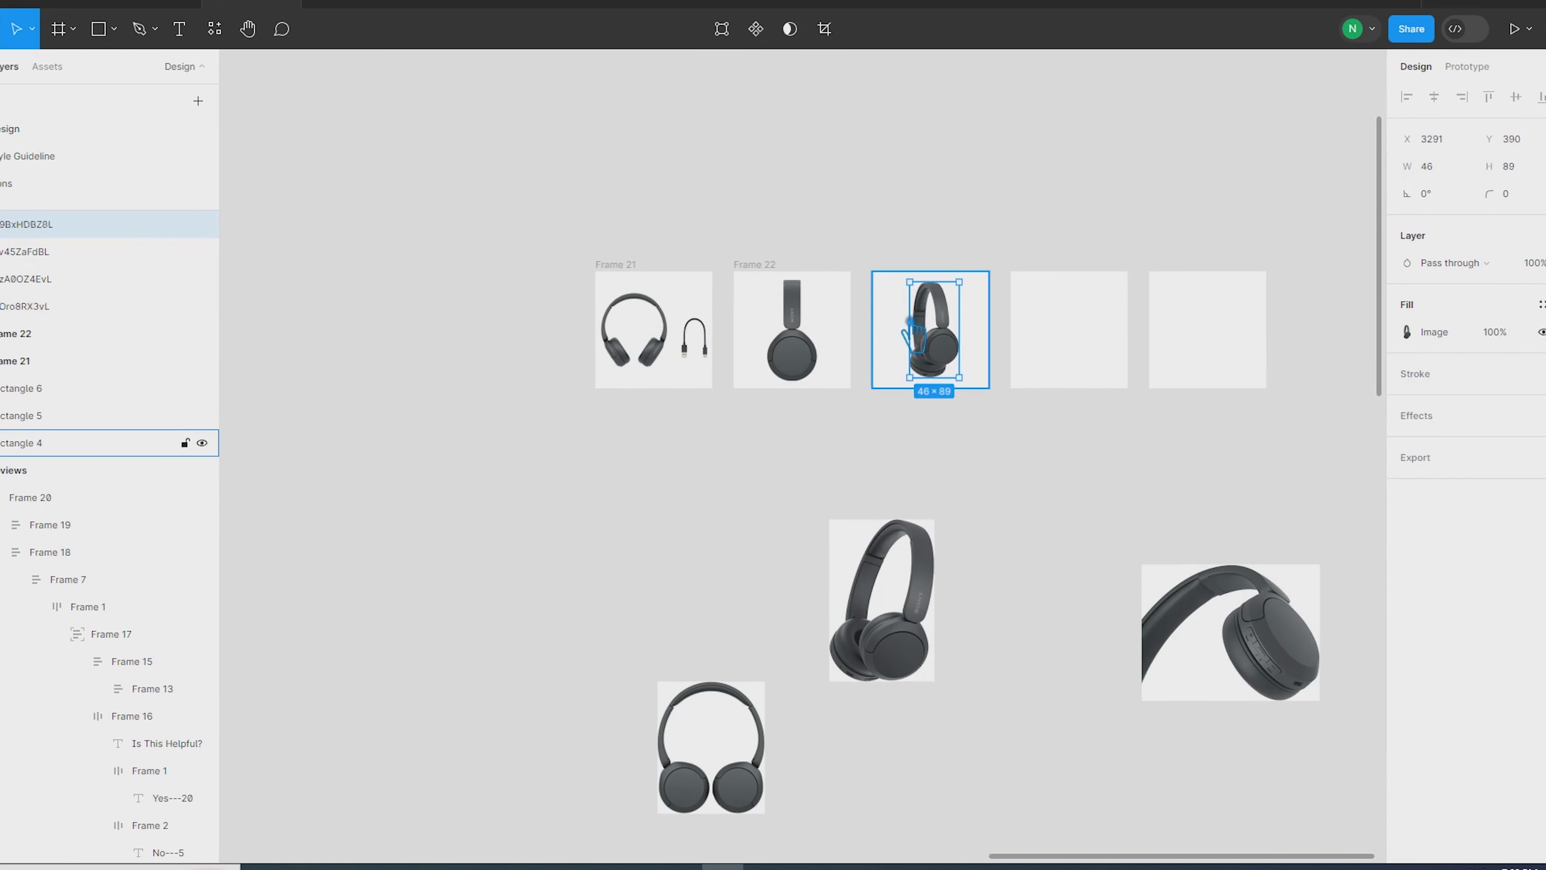
{"action": "left_click", "coordinate": [906, 335], "text": "shift"}
{"action": "key", "text": "ctrl+alt+g"}
{"action": "key", "text": "shift+a"}
Fit the larger angled headphone photo inside the fourth white square and wrap both in an auto-layout frame
{"action": "left_click_drag", "start_coordinate": [897, 649], "coordinate": [1106, 380]}
{"action": "left_click_drag", "start_coordinate": [1142, 248], "coordinate": [1138, 293]}
{"action": "left_click_drag", "start_coordinate": [1100, 375], "coordinate": [1080, 370]}
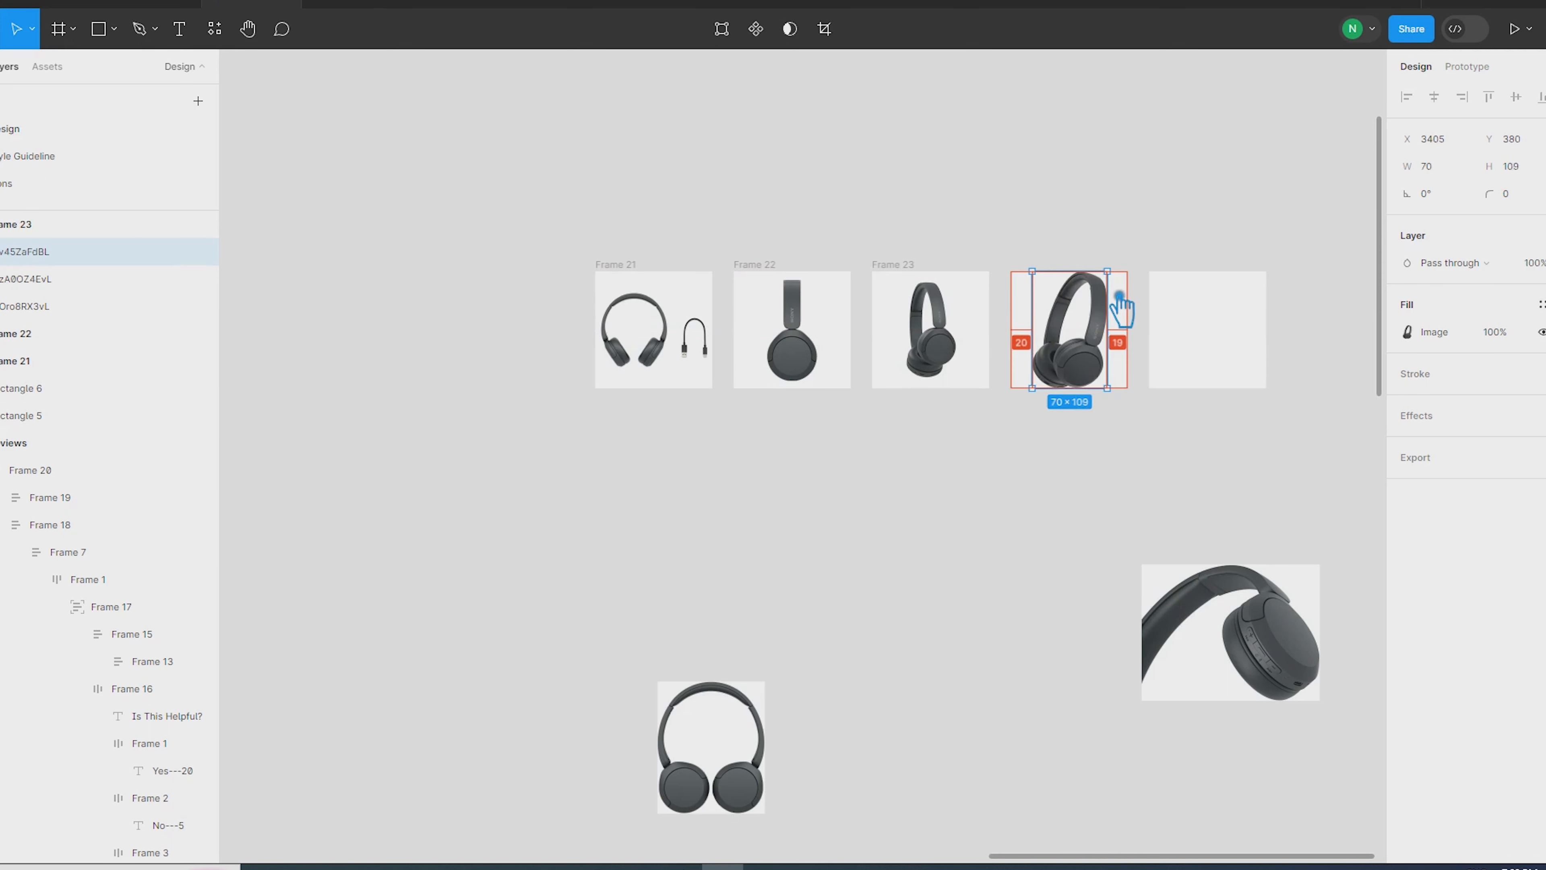
{"action": "left_click", "coordinate": [1038, 320], "text": "shift"}
{"action": "key", "text": "shift+a"}
Fit the front-view headphones in the fifth square at about 78 by 96, wrap both in auto layout, and delete the leftover close-up photo
{"action": "left_click_drag", "start_coordinate": [709, 721], "coordinate": [1258, 282]}
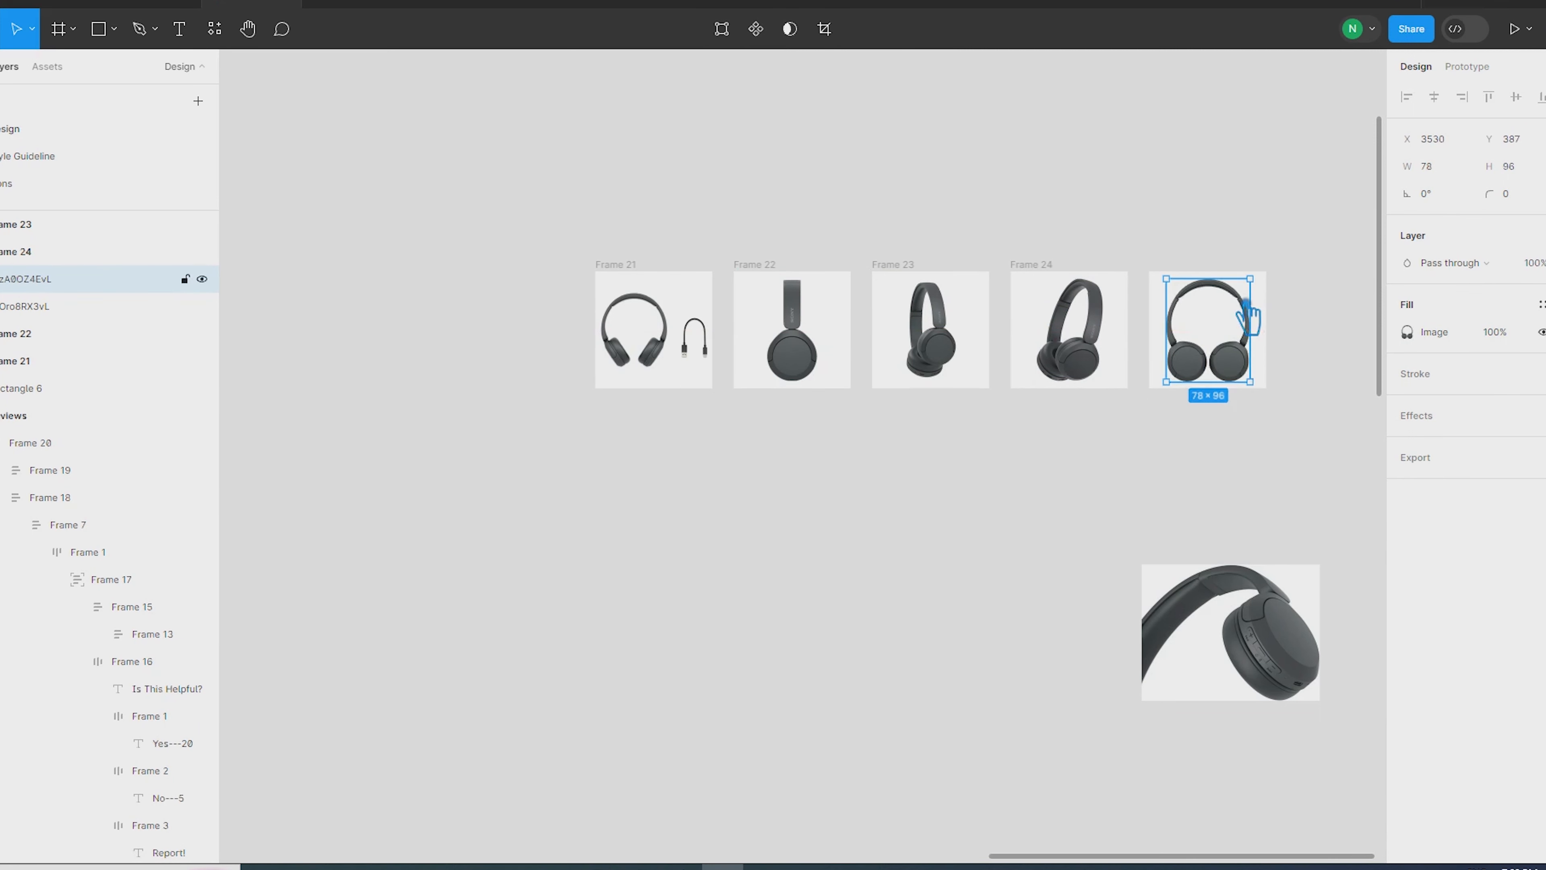
{"action": "left_click", "coordinate": [1162, 277], "text": "shift"}
{"action": "key", "text": "shift+a"}
{"action": "left_click", "coordinate": [1303, 640]}
{"action": "key", "text": "Delete"}
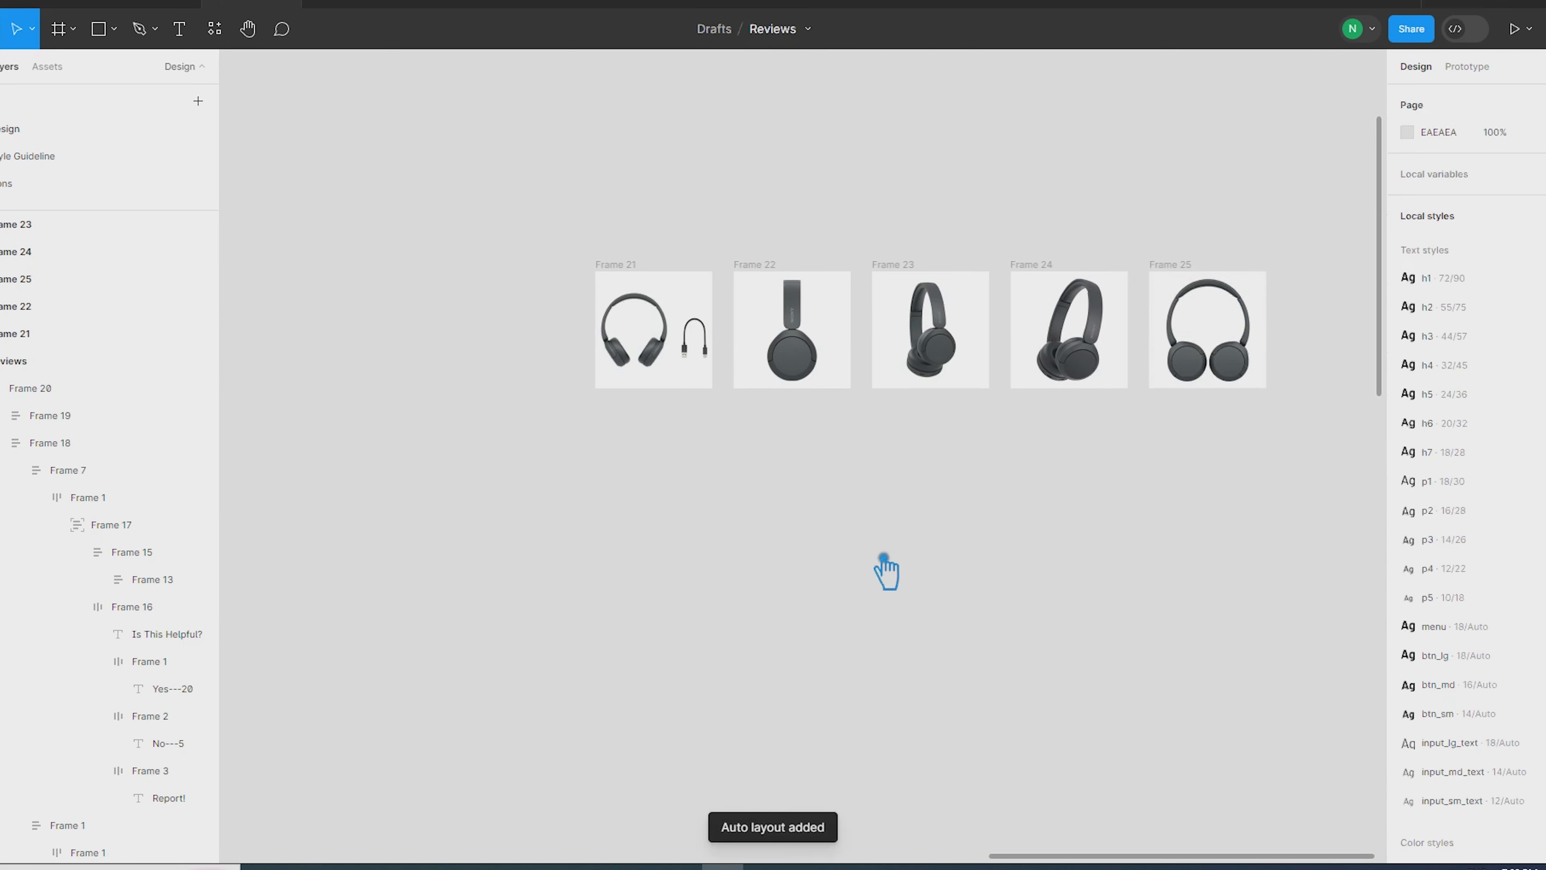
Select the headphones-with-cable photo inside the first thumbnail frame and copy its properties
{"action": "scroll", "coordinate": [852, 548], "scroll_direction": "down", "scroll_amount": 3}
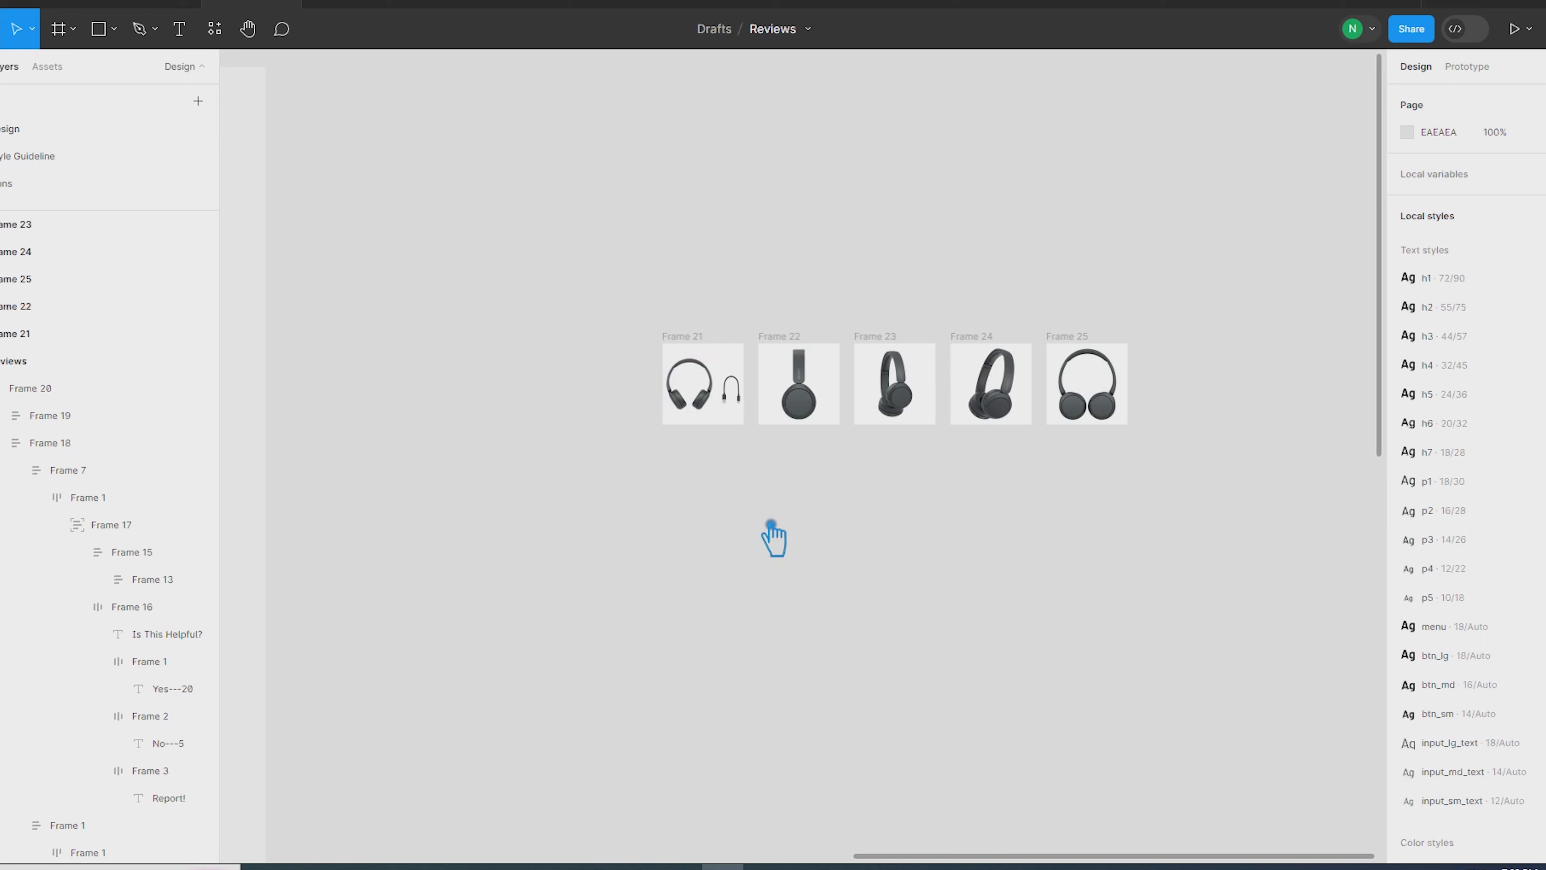
{"action": "scroll", "coordinate": [770, 523], "scroll_direction": "down", "scroll_amount": 3}
{"action": "left_click_drag", "start_coordinate": [867, 556], "coordinate": [1201, 418]}
{"action": "left_click", "coordinate": [1094, 304]}
{"action": "left_click", "coordinate": [1129, 379]}
{"action": "left_click", "coordinate": [1105, 302]}
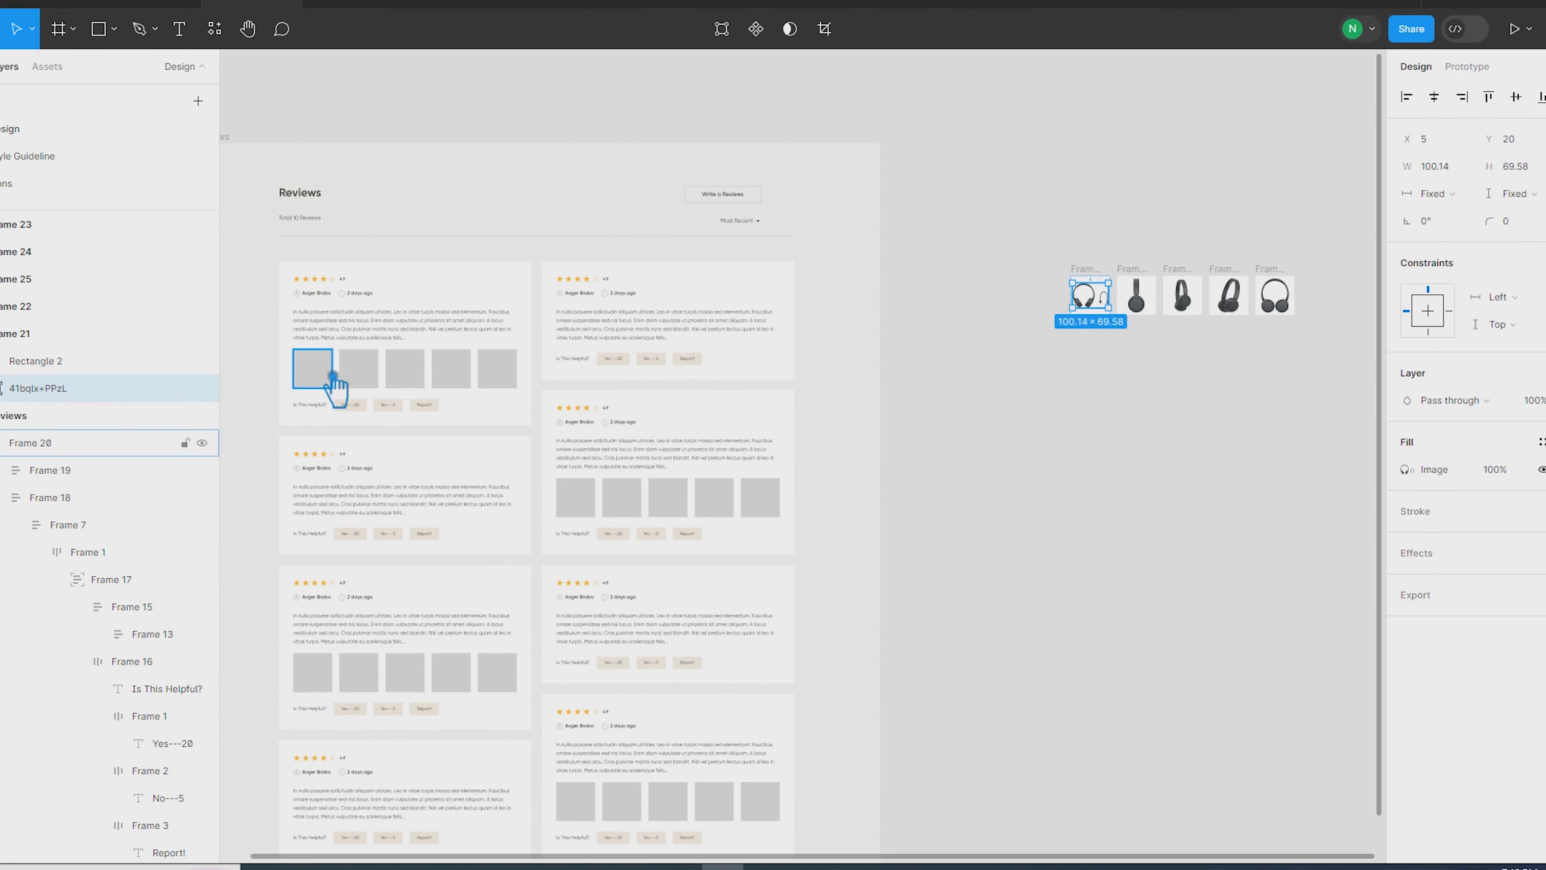
Fill all five image placeholders in the first review card with white FFFFFF
{"action": "left_click", "coordinate": [327, 370], "text": "ctrl"}
{"action": "left_click", "coordinate": [367, 369], "text": "ctrl+shift"}
{"action": "left_click", "coordinate": [418, 369], "text": "ctrl+shift"}
{"action": "left_click", "coordinate": [460, 369], "text": "ctrl+shift"}
{"action": "left_click", "coordinate": [1407, 401]}
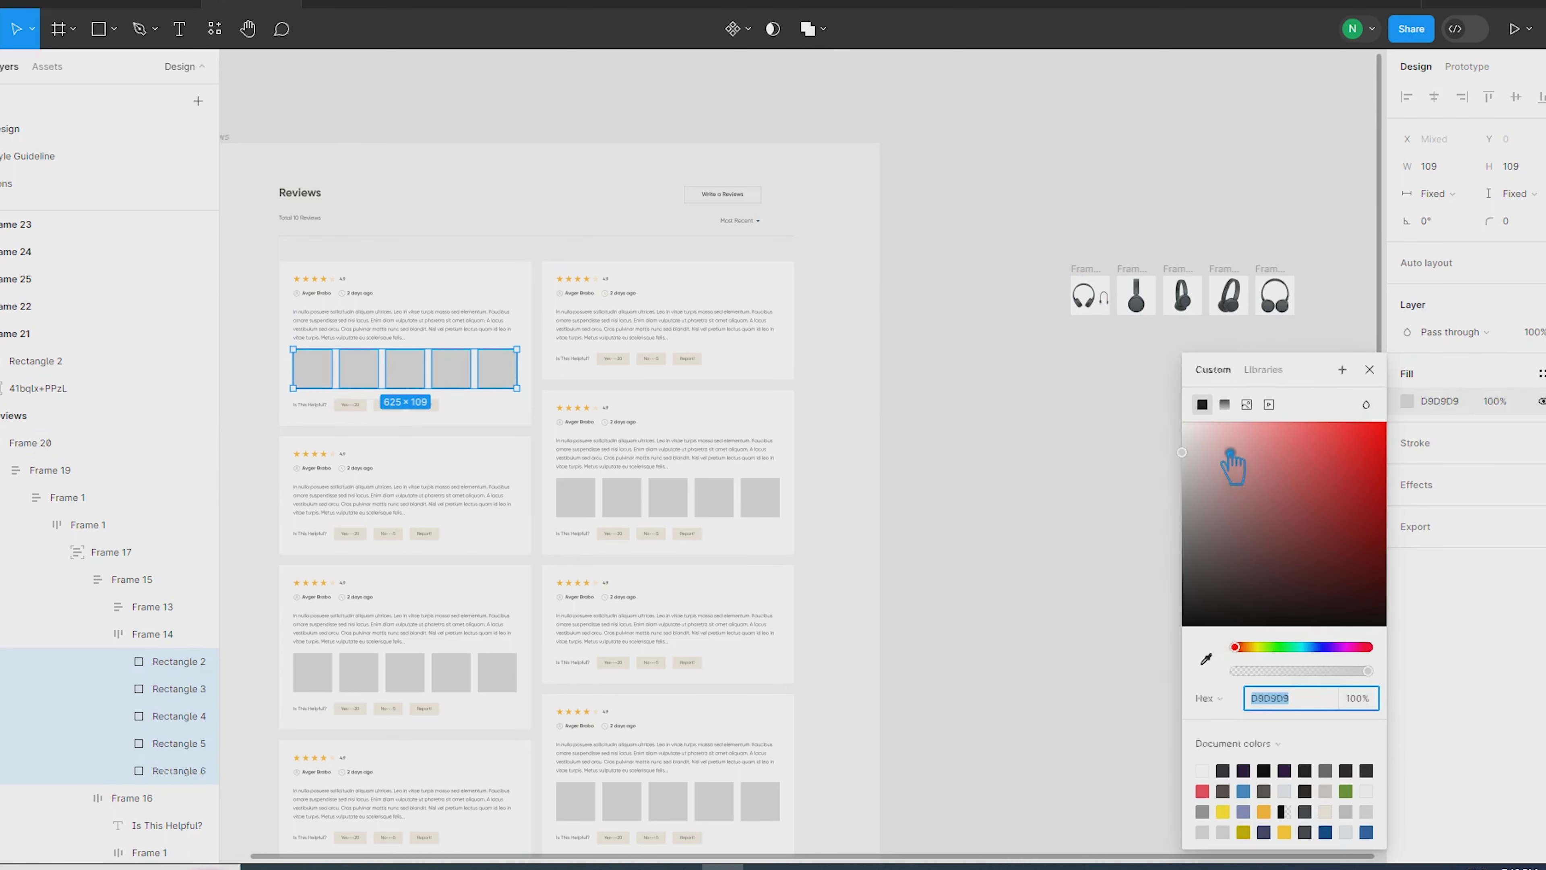
{"action": "left_click_drag", "start_coordinate": [1225, 449], "coordinate": [1181, 416]}
{"action": "left_click", "coordinate": [891, 373]}
Paste the copied photo fill onto the first review card's first placeholder and adjust its crop so the whole picture fits
{"action": "left_click", "coordinate": [337, 373], "text": "ctrl"}
{"action": "key", "text": "ctrl+alt+v"}
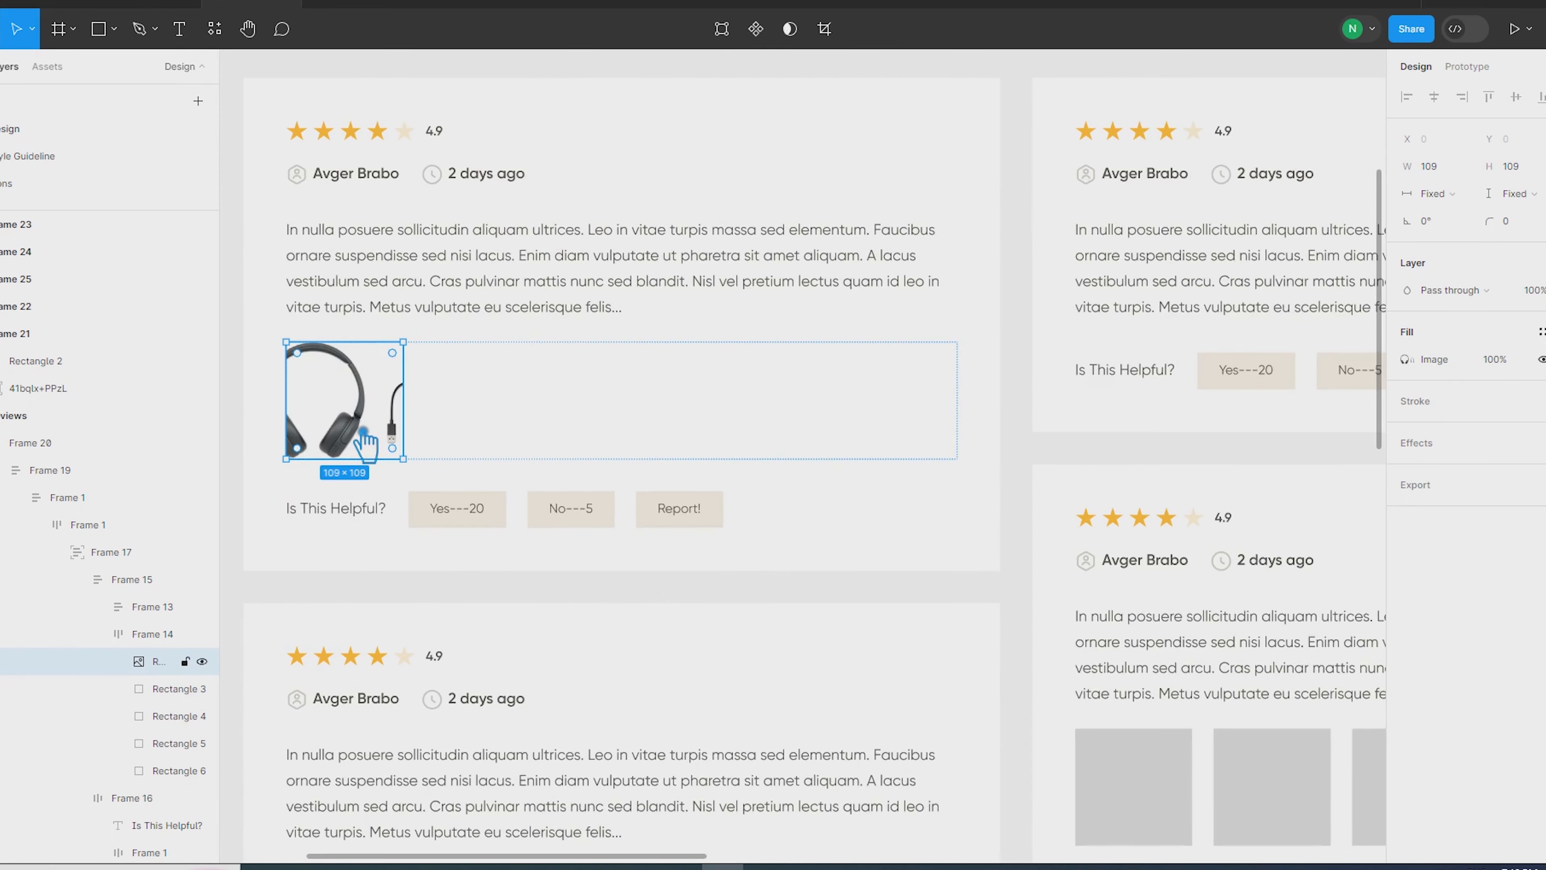
{"action": "double_click", "coordinate": [367, 436]}
{"action": "left_click", "coordinate": [1239, 434]}
{"action": "left_click", "coordinate": [1224, 469]}
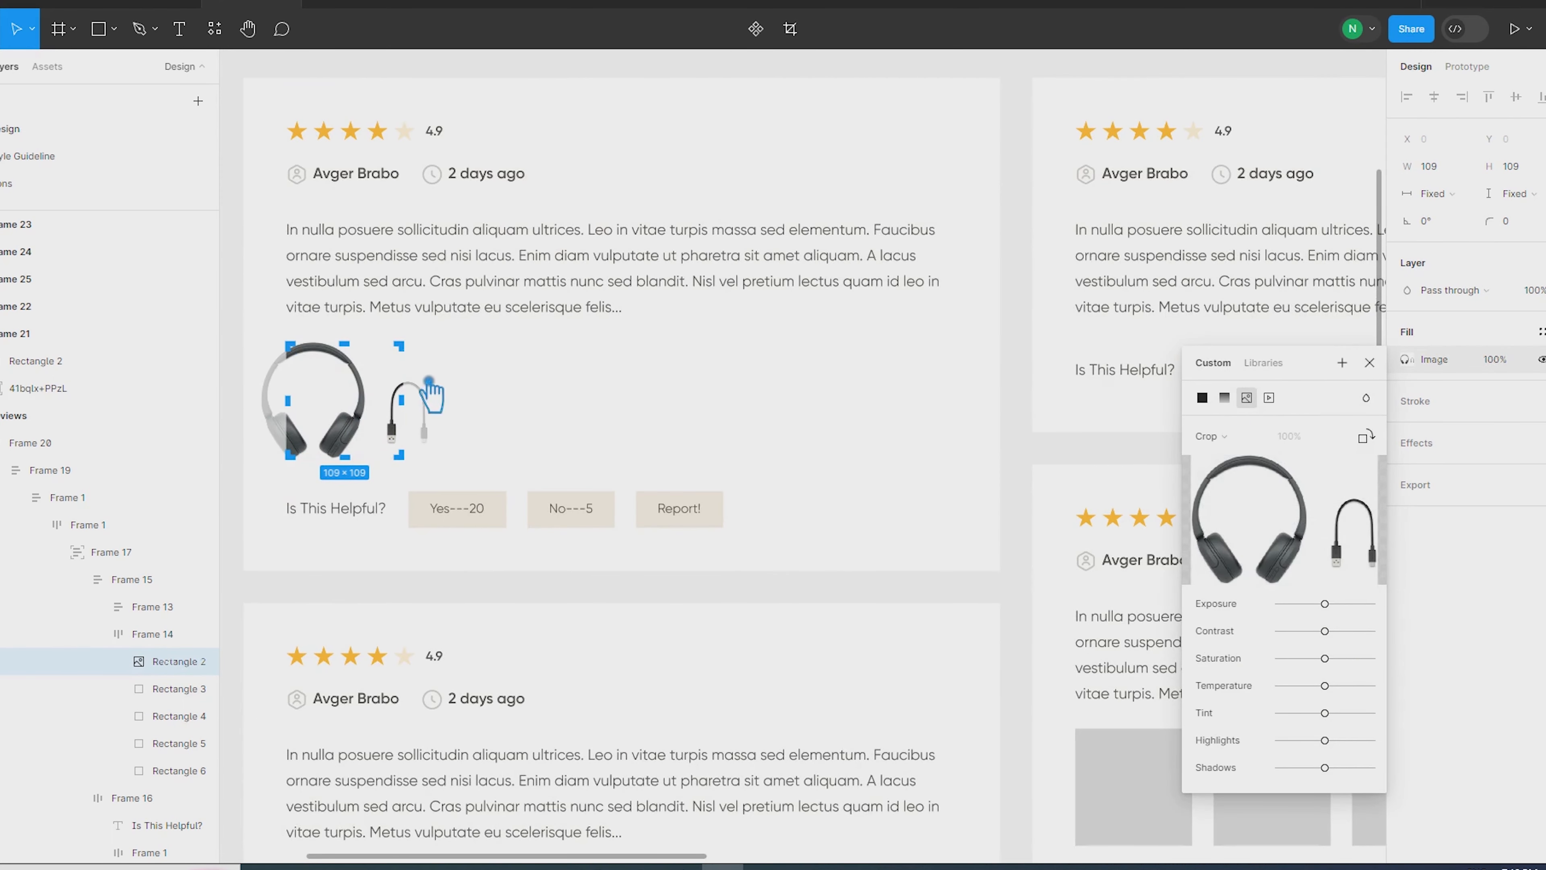
{"action": "left_click_drag", "start_coordinate": [436, 431], "coordinate": [416, 428]}
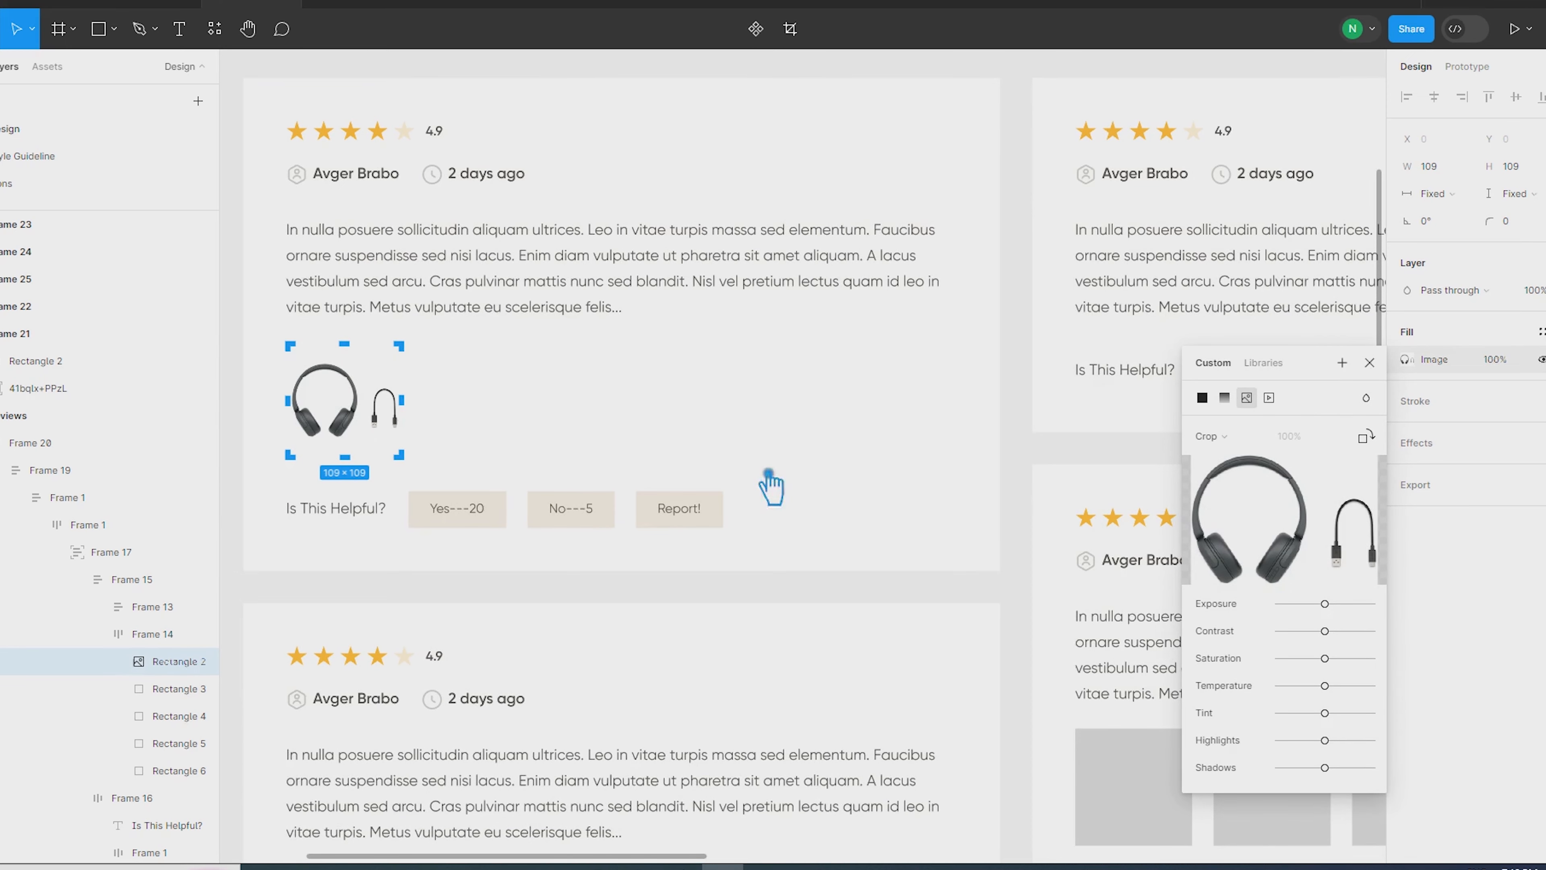
Copy the second thumbnail's side-view headphone fill and paste it onto the first review card's second placeholder
{"action": "scroll", "coordinate": [836, 475], "scroll_direction": "down", "scroll_amount": 5}
{"action": "left_click", "coordinate": [452, 453]}
{"action": "left_click_drag", "start_coordinate": [568, 518], "coordinate": [367, 495]}
{"action": "left_click_drag", "start_coordinate": [1267, 366], "coordinate": [528, 450]}
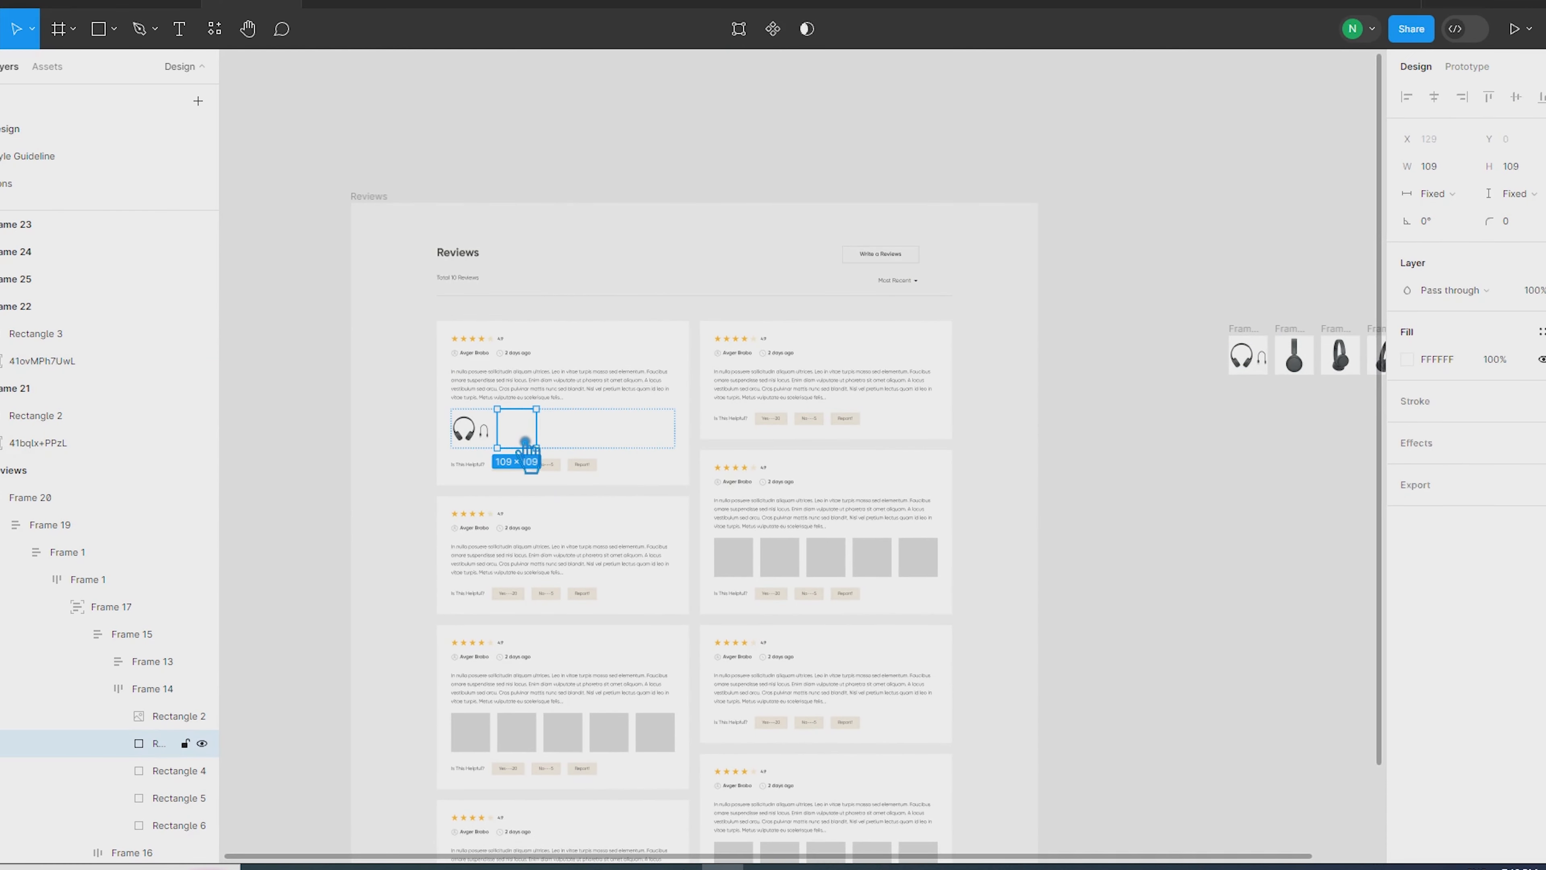
{"action": "left_click", "coordinate": [1303, 372]}
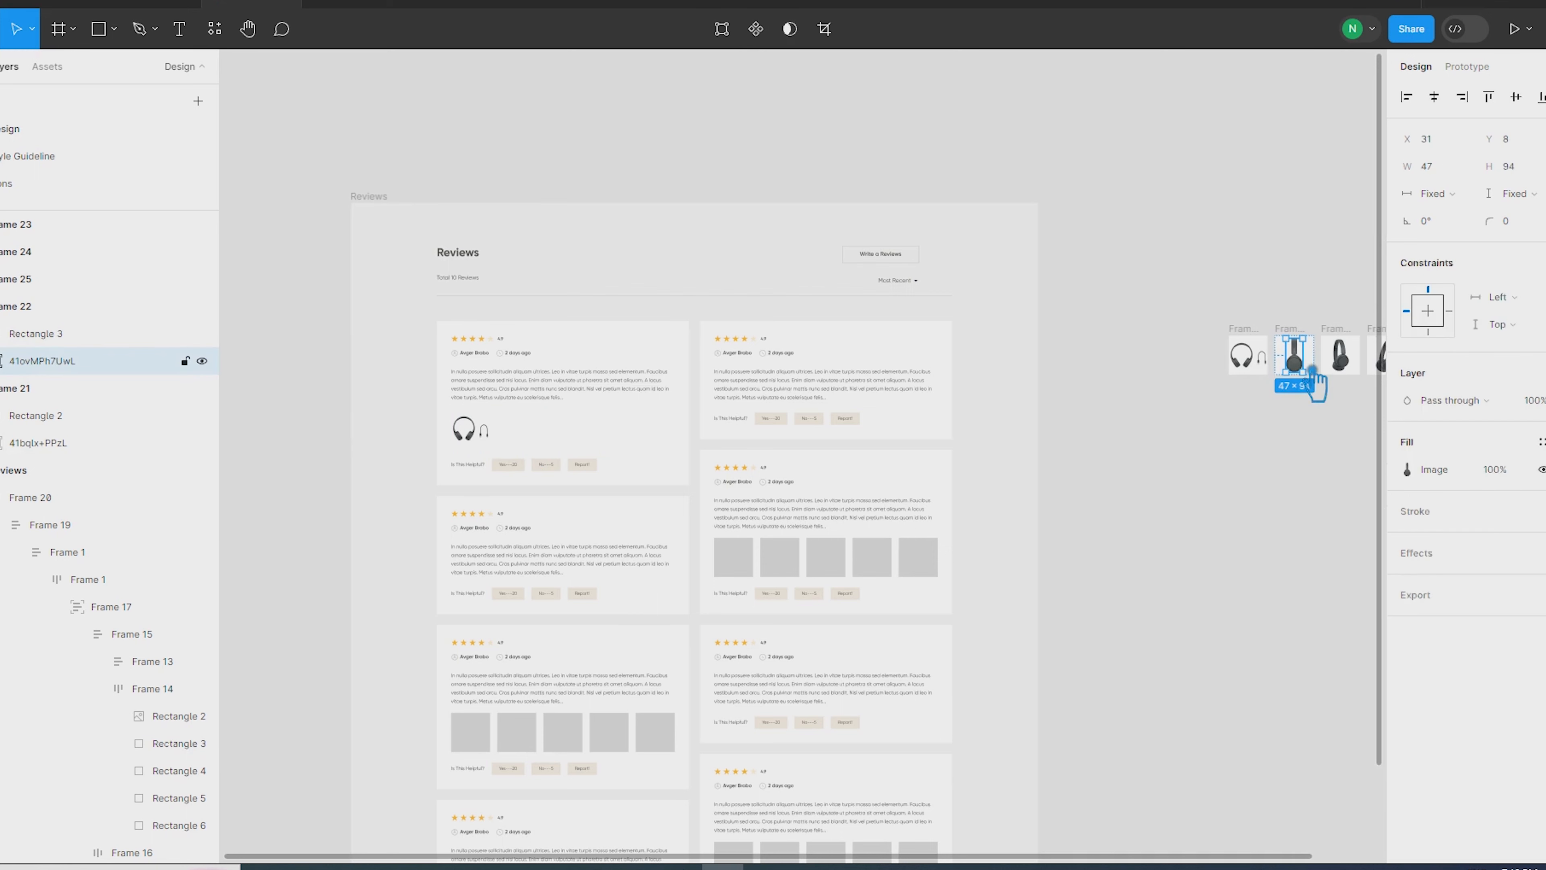
{"action": "left_click", "coordinate": [533, 442]}
{"action": "key", "text": "ctrl+alt+v"}
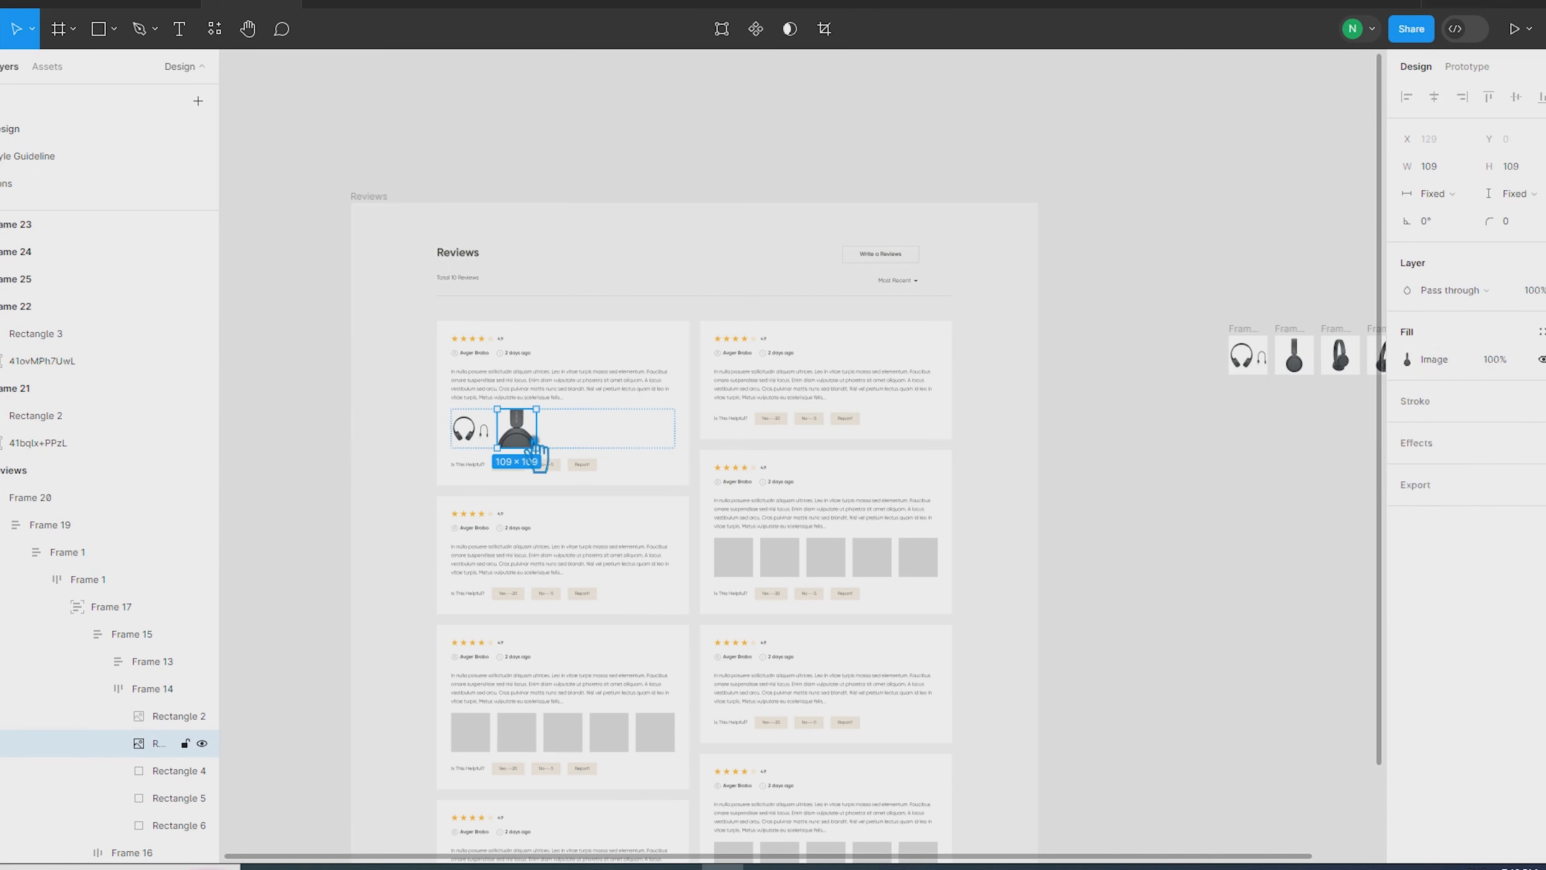
Adjust the image crop in the first review card's second placeholder so the whole side-view headphone fits inside the square
{"action": "double_click", "coordinate": [534, 442]}
{"action": "left_click", "coordinate": [1215, 439]}
{"action": "left_click", "coordinate": [1247, 476]}
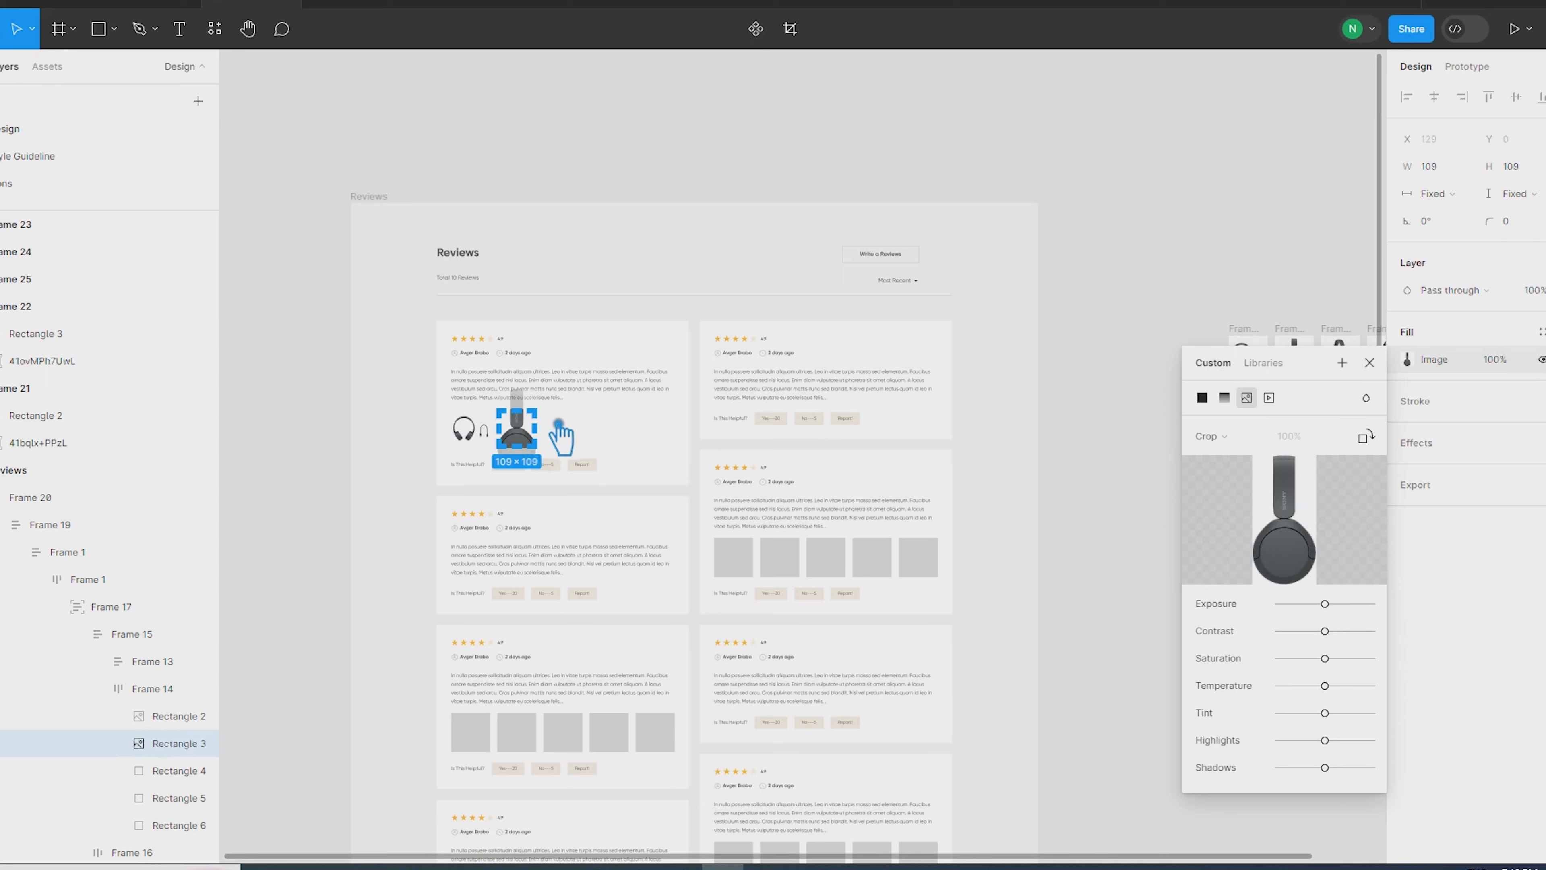
{"action": "scroll", "coordinate": [550, 427], "scroll_direction": "up", "scroll_amount": 5}
{"action": "left_click_drag", "start_coordinate": [477, 342], "coordinate": [473, 412]}
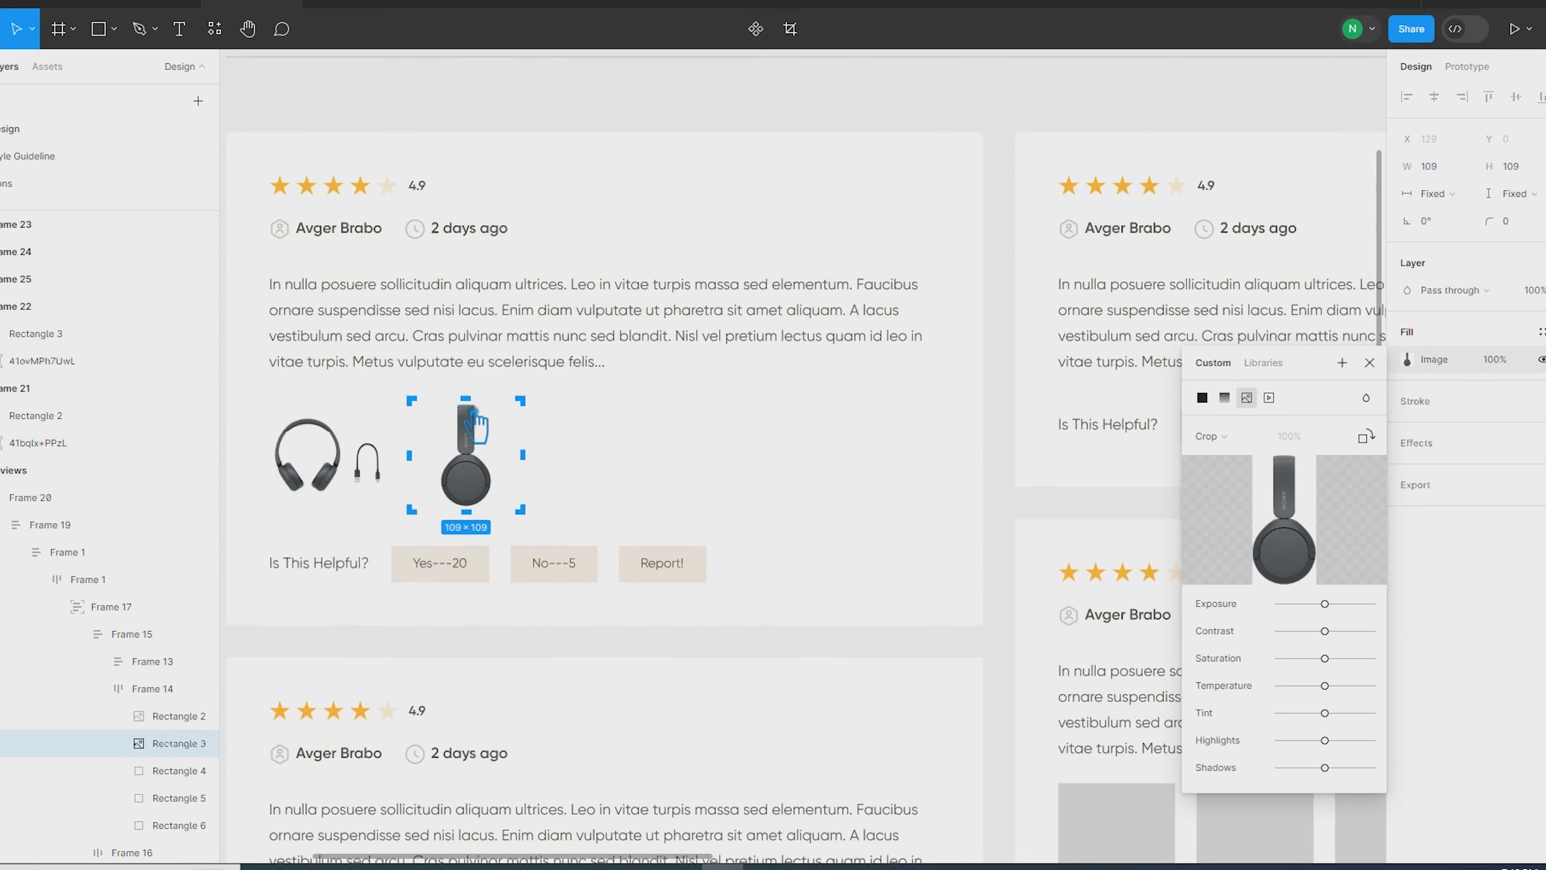
{"action": "scroll", "coordinate": [638, 426], "scroll_direction": "down", "scroll_amount": 5}
{"action": "left_click", "coordinate": [376, 421]}
{"action": "left_click", "coordinate": [376, 421]}
Copy the third thumbnail's headphone fill onto the first review card's third placeholder and fit the whole picture inside it
{"action": "left_click_drag", "start_coordinate": [1187, 404], "coordinate": [956, 343]}
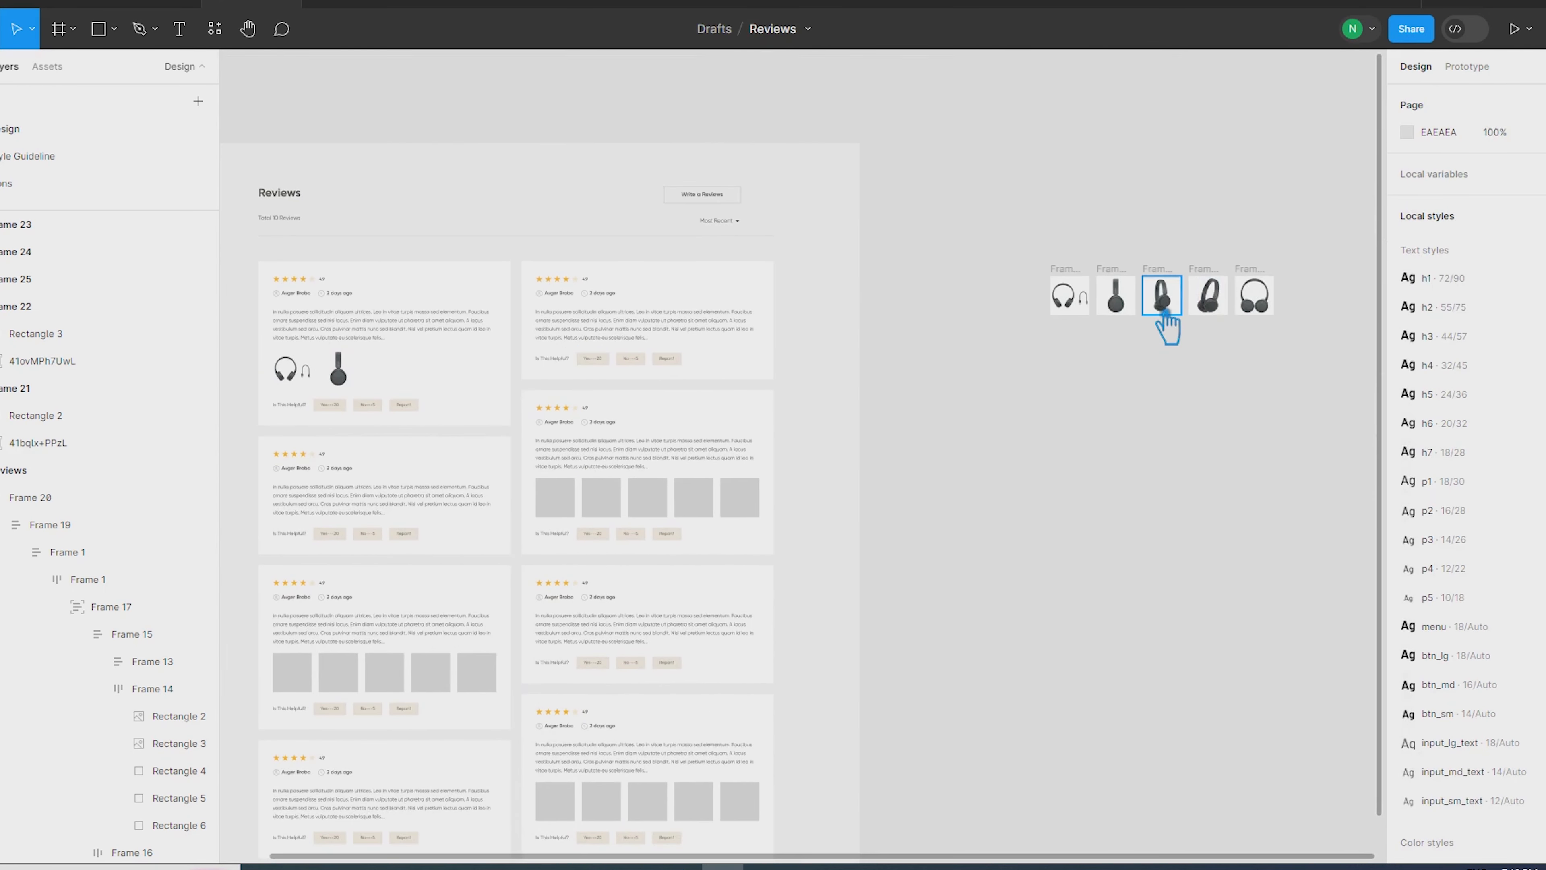
{"action": "double_click", "coordinate": [1167, 307]}
{"action": "left_click_drag", "start_coordinate": [1175, 309], "coordinate": [395, 385]}
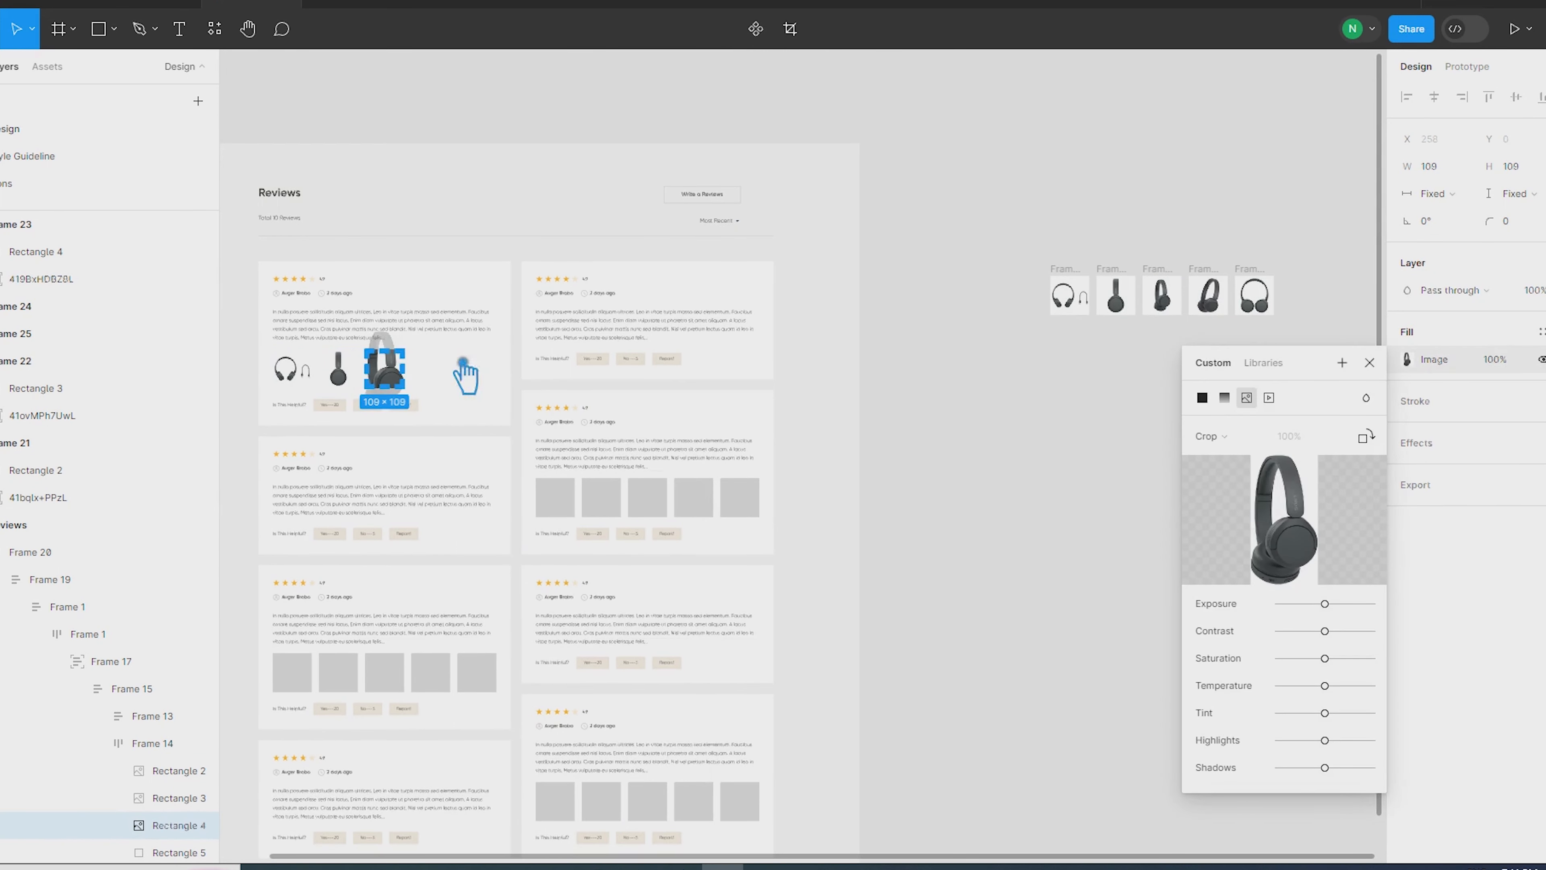
{"action": "left_click", "coordinate": [899, 452]}
Copy the fourth thumbnail's angled headphone fill onto the first review card's fourth placeholder and fit the whole picture inside it
{"action": "left_click", "coordinate": [1209, 304]}
{"action": "left_click", "coordinate": [448, 375]}
{"action": "key", "text": "ctrl+alt+v"}
{"action": "double_click", "coordinate": [448, 376]}
{"action": "left_click", "coordinate": [1213, 437]}
{"action": "left_click", "coordinate": [1227, 476]}
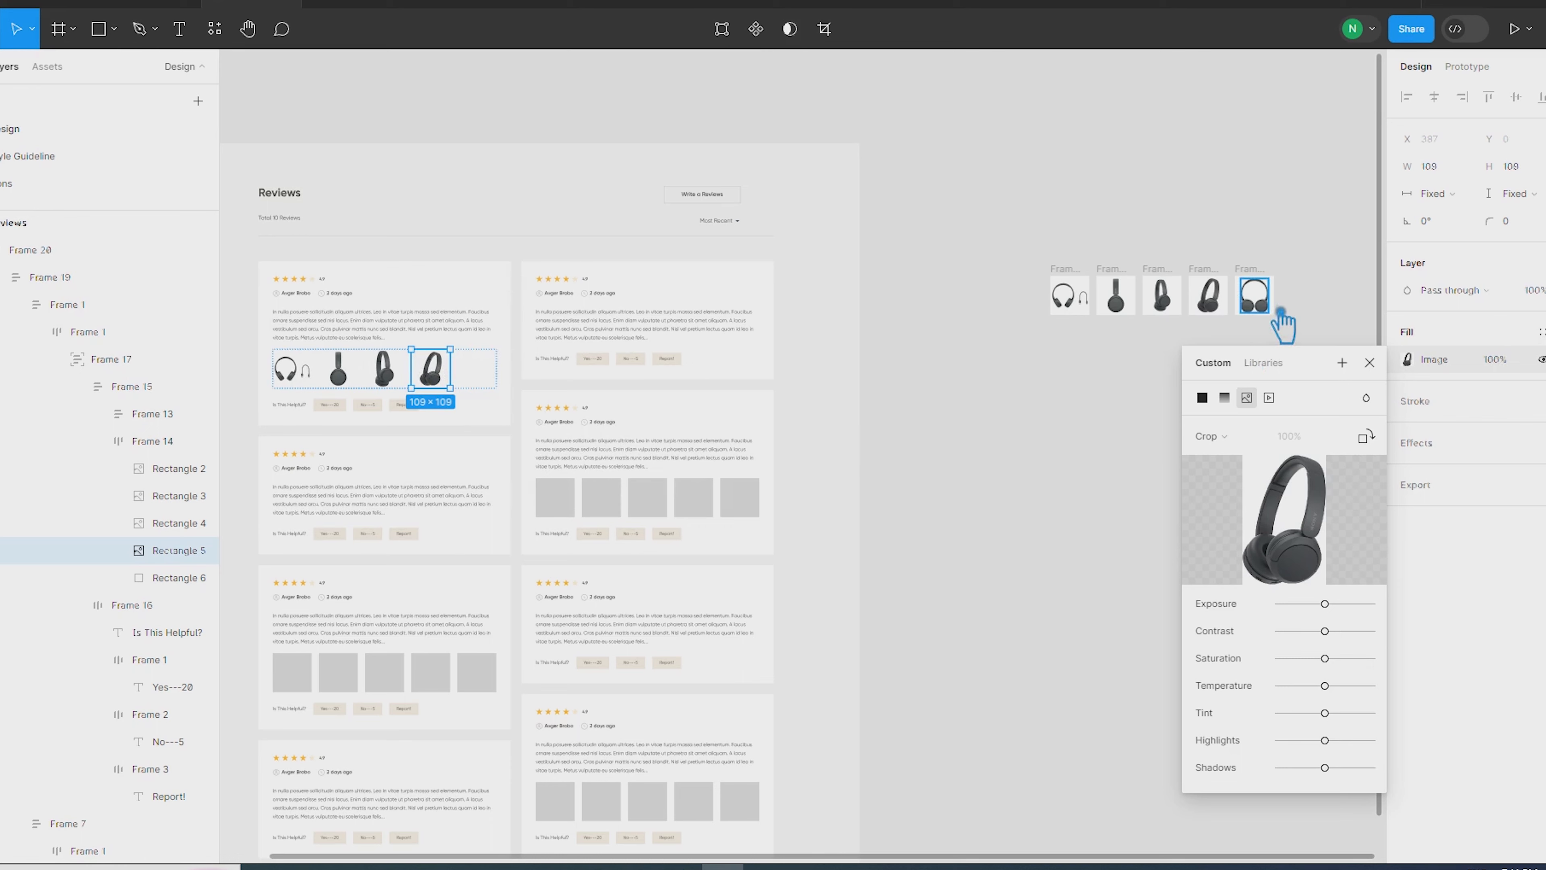
Copy the fifth thumbnail's front-view headphone fill onto the first review card's fifth placeholder and fit the whole picture inside it
{"action": "left_click", "coordinate": [1263, 305]}
{"action": "key", "text": "ctrl+alt+c"}
{"action": "left_click", "coordinate": [486, 368]}
{"action": "key", "text": "ctrl+alt+v"}
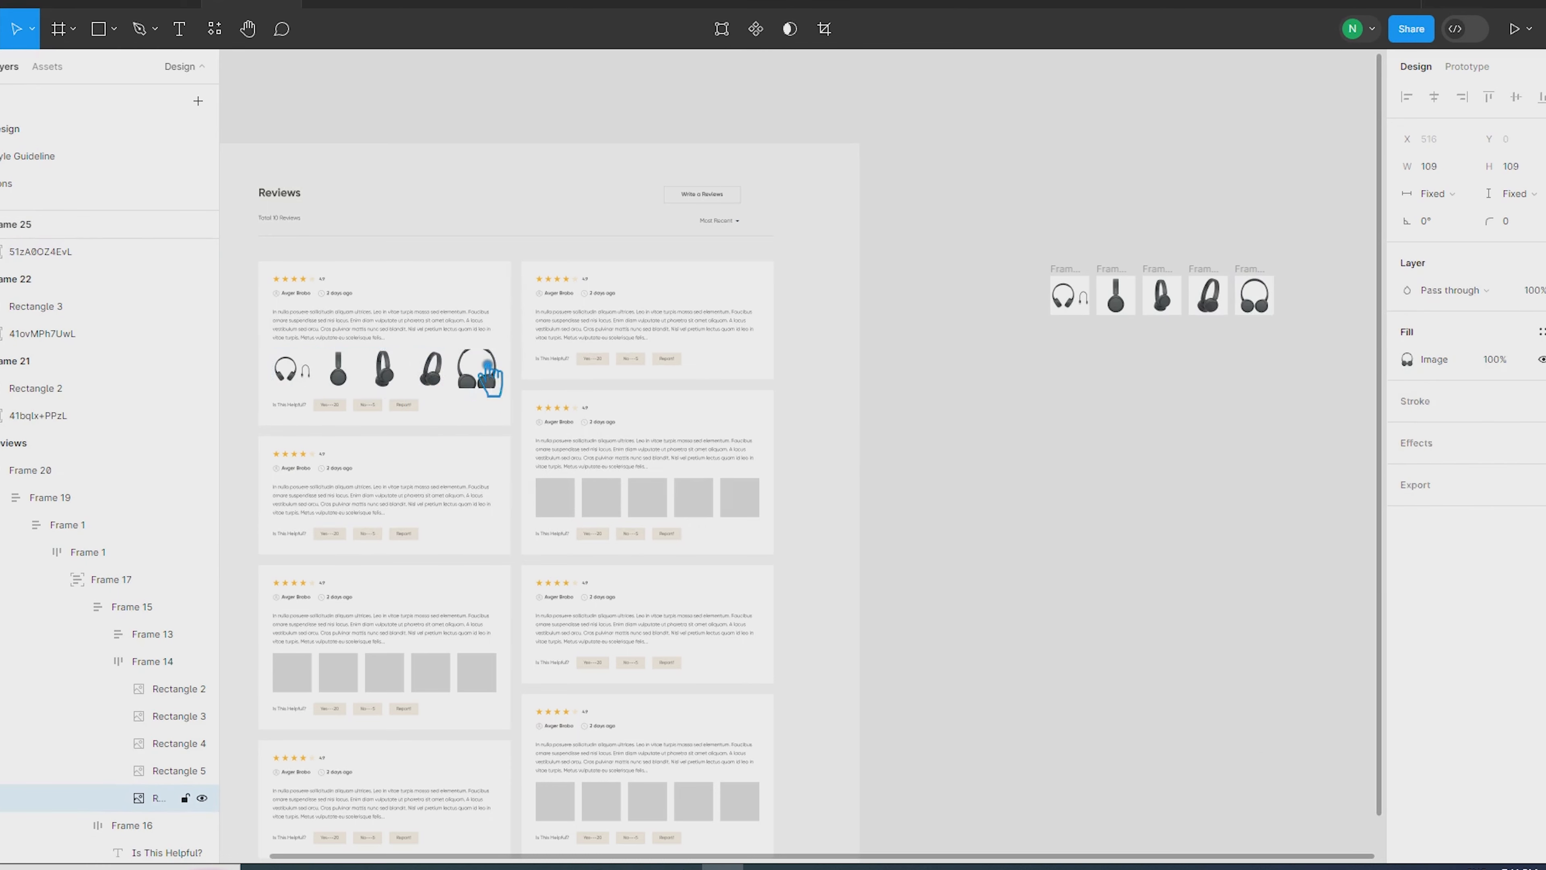
{"action": "double_click", "coordinate": [490, 370]}
{"action": "left_click", "coordinate": [1229, 446]}
{"action": "left_click", "coordinate": [1227, 476]}
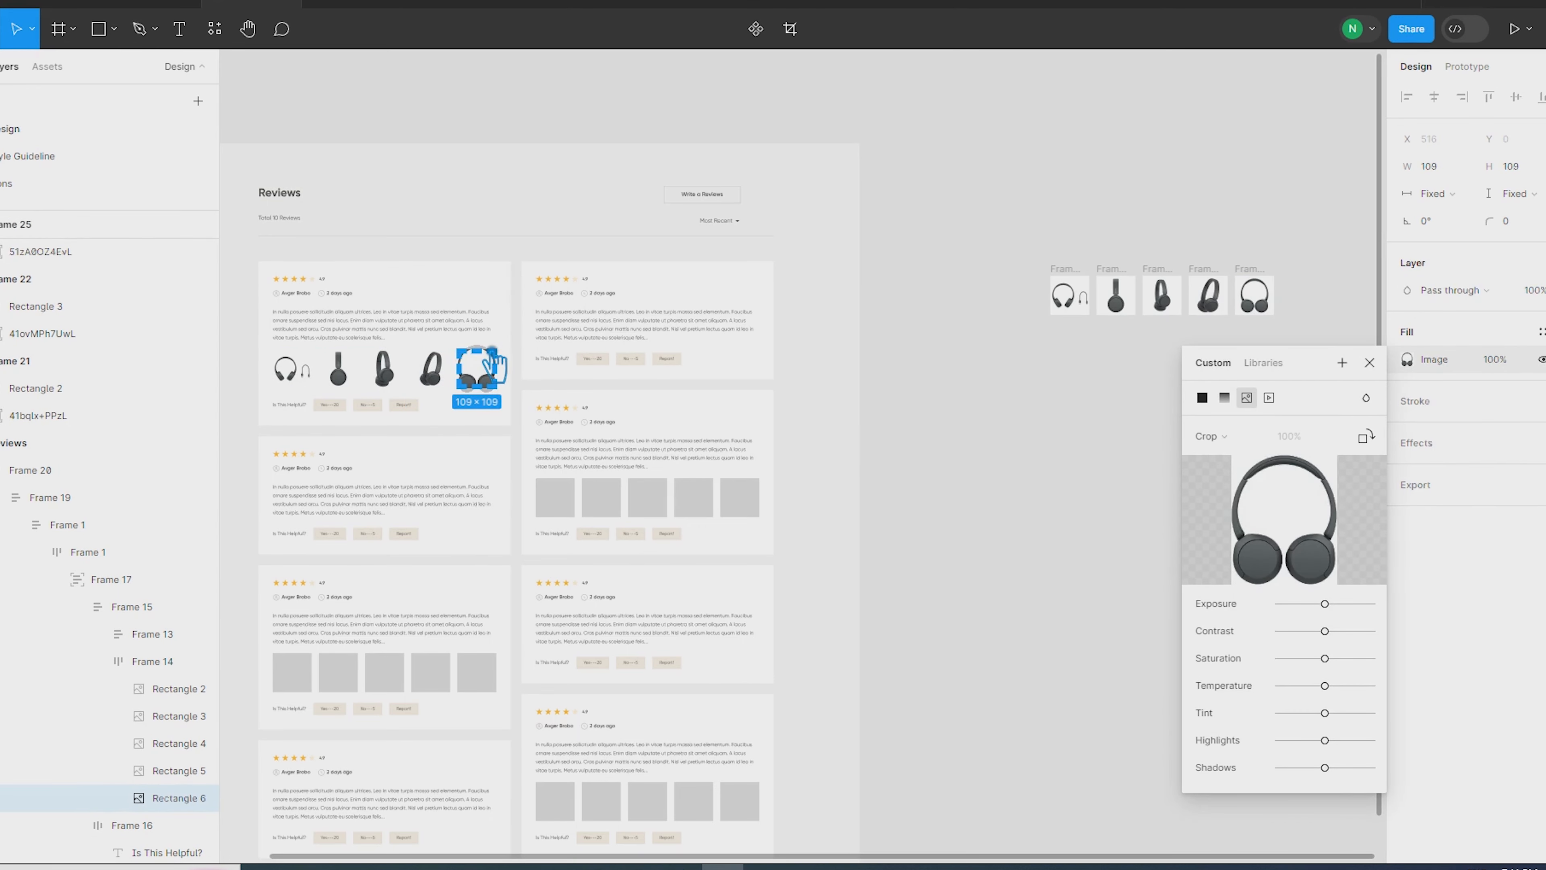
{"action": "scroll", "coordinate": [492, 368], "scroll_direction": "up", "scroll_amount": 5}
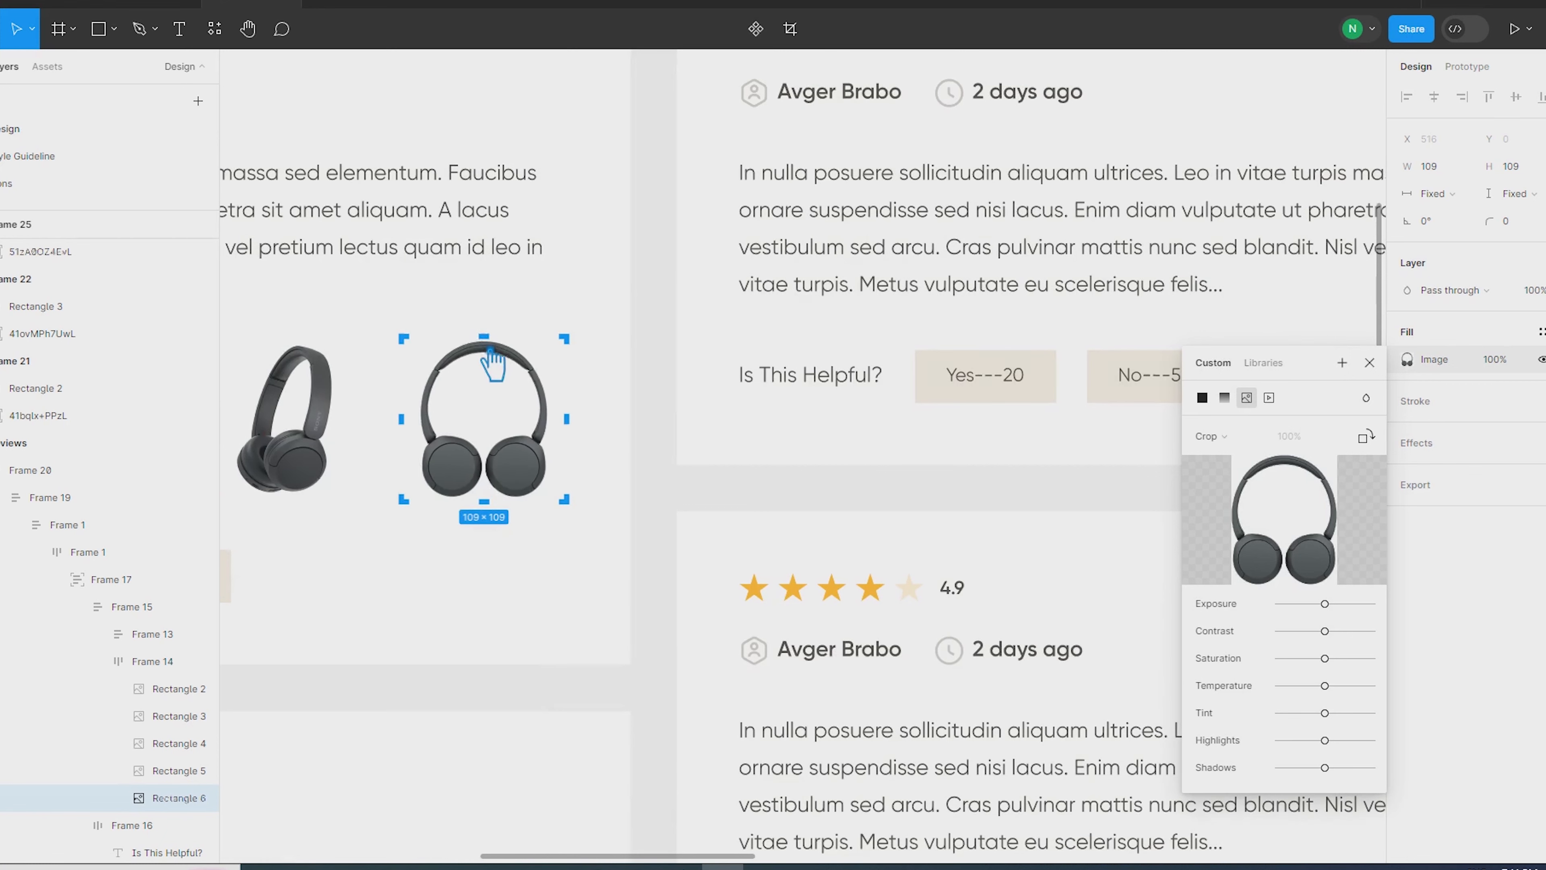
{"action": "left_click", "coordinate": [662, 488]}
Delete the five headphone thumbnail frames beside the Reviews frame
{"action": "scroll", "coordinate": [663, 488], "scroll_direction": "down", "scroll_amount": 5}
{"action": "scroll", "coordinate": [1056, 444], "scroll_direction": "right", "scroll_amount": 3}
{"action": "scroll", "coordinate": [1056, 444], "scroll_direction": "down", "scroll_amount": 1}
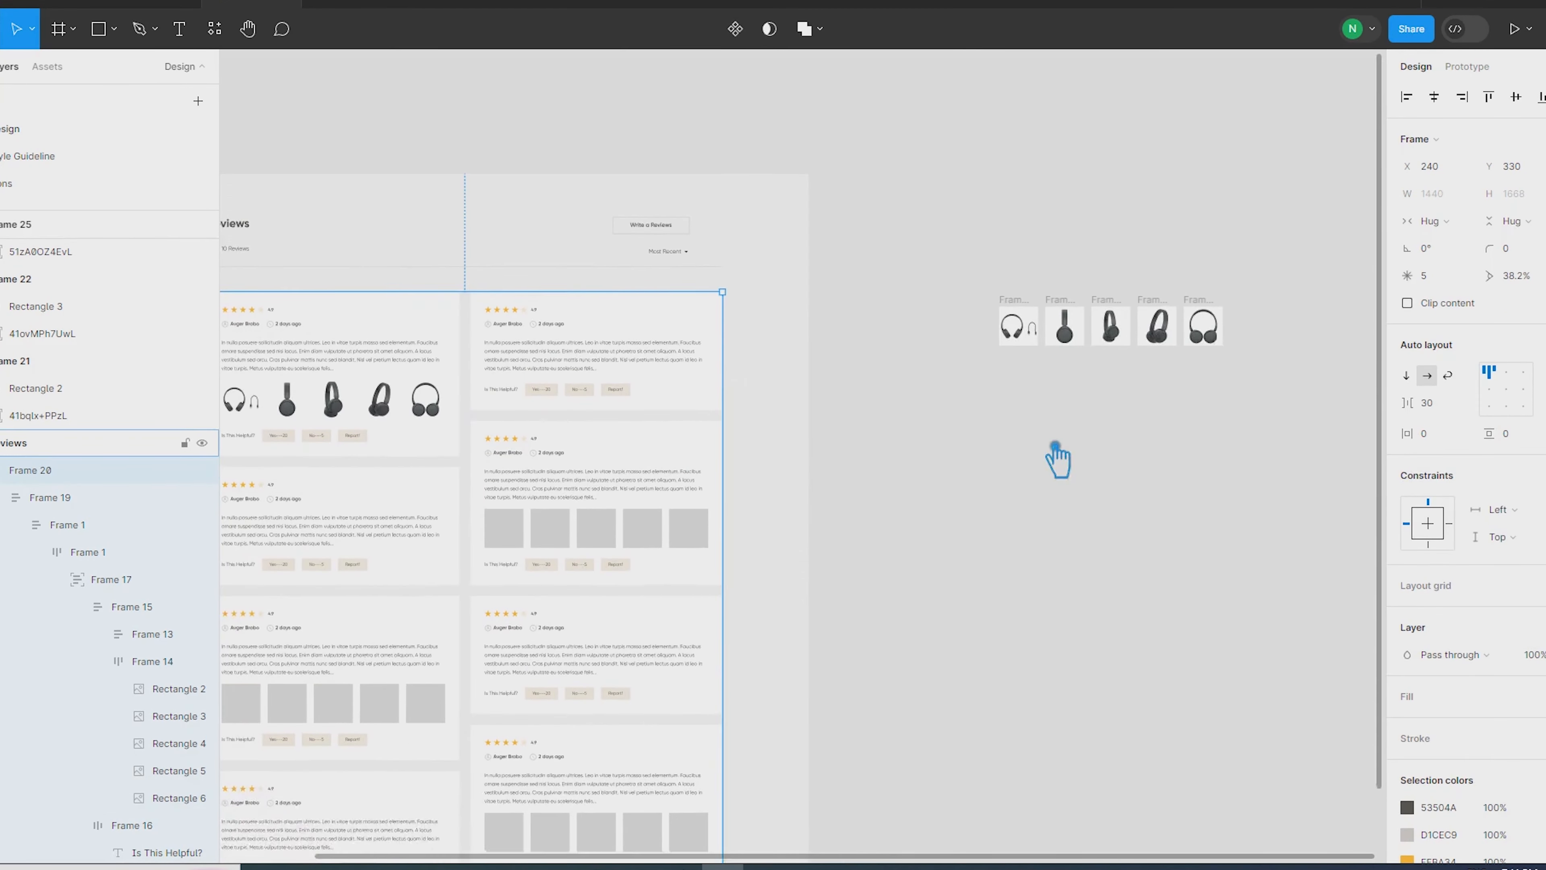
{"action": "left_click_drag", "start_coordinate": [1304, 403], "coordinate": [976, 256]}
{"action": "key", "text": "Delete"}
{"action": "scroll", "coordinate": [743, 405], "scroll_direction": "left", "scroll_amount": 6}
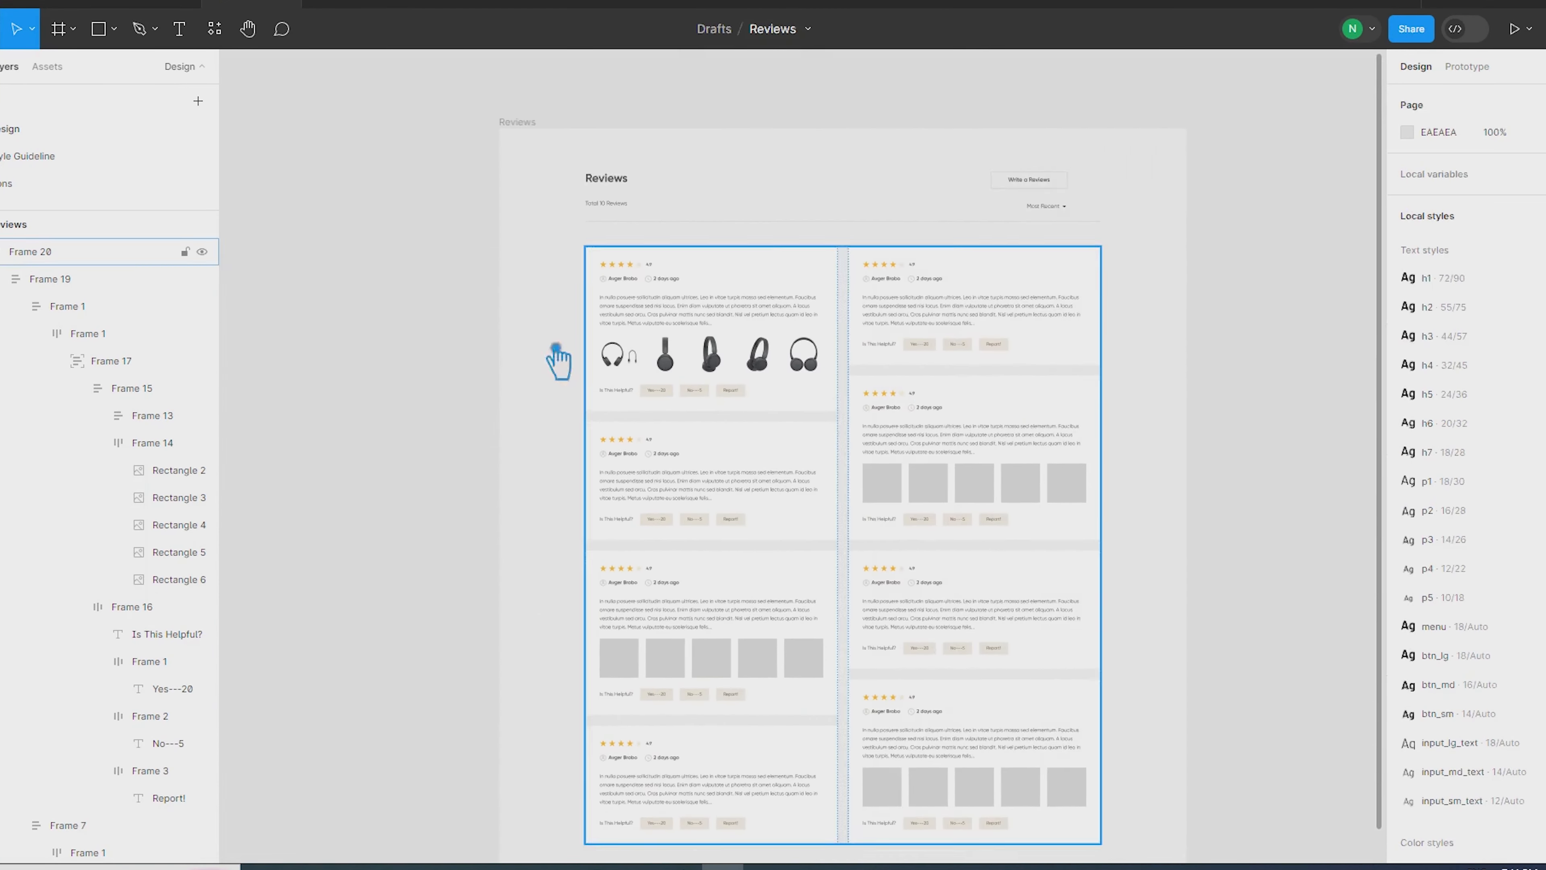
Try a drop shadow effect on the five headphone images in the first review card
{"action": "scroll", "coordinate": [569, 359], "scroll_direction": "up", "scroll_amount": 2}
{"action": "scroll", "coordinate": [572, 368], "scroll_direction": "up", "scroll_amount": 2}
{"action": "left_click", "coordinate": [542, 382], "text": "ctrl"}
{"action": "left_click", "coordinate": [672, 397], "text": "ctrl+shift"}
{"action": "left_click", "coordinate": [798, 399], "text": "ctrl+shift"}
{"action": "left_click", "coordinate": [907, 400], "text": "ctrl+shift"}
{"action": "left_click", "coordinate": [1028, 403], "text": "ctrl+shift"}
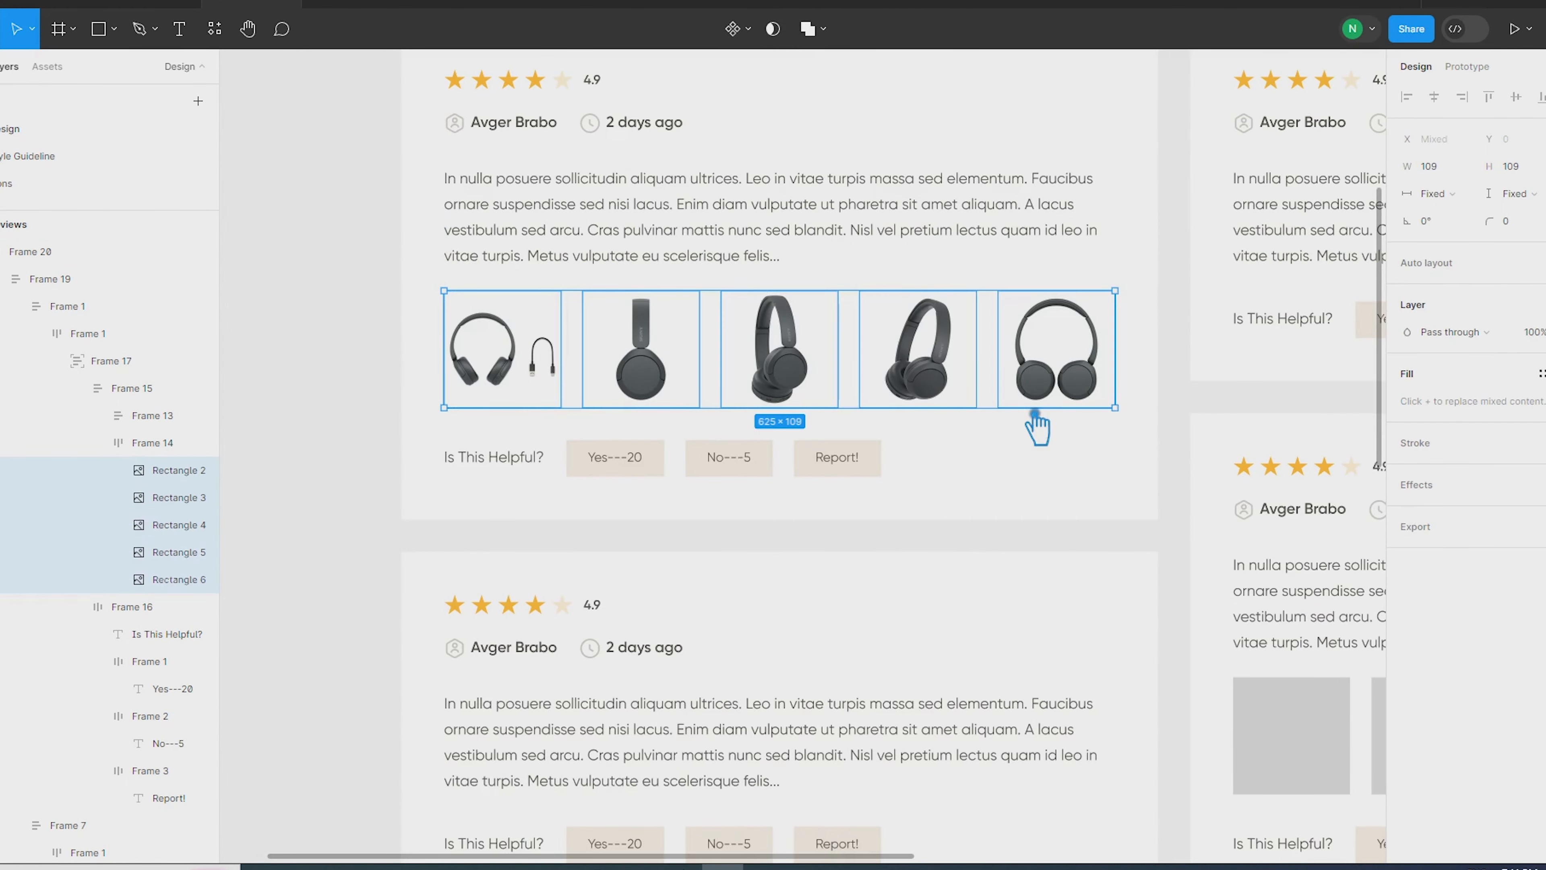
{"action": "left_click", "coordinate": [1502, 493]}
{"action": "left_click", "coordinate": [1432, 523]}
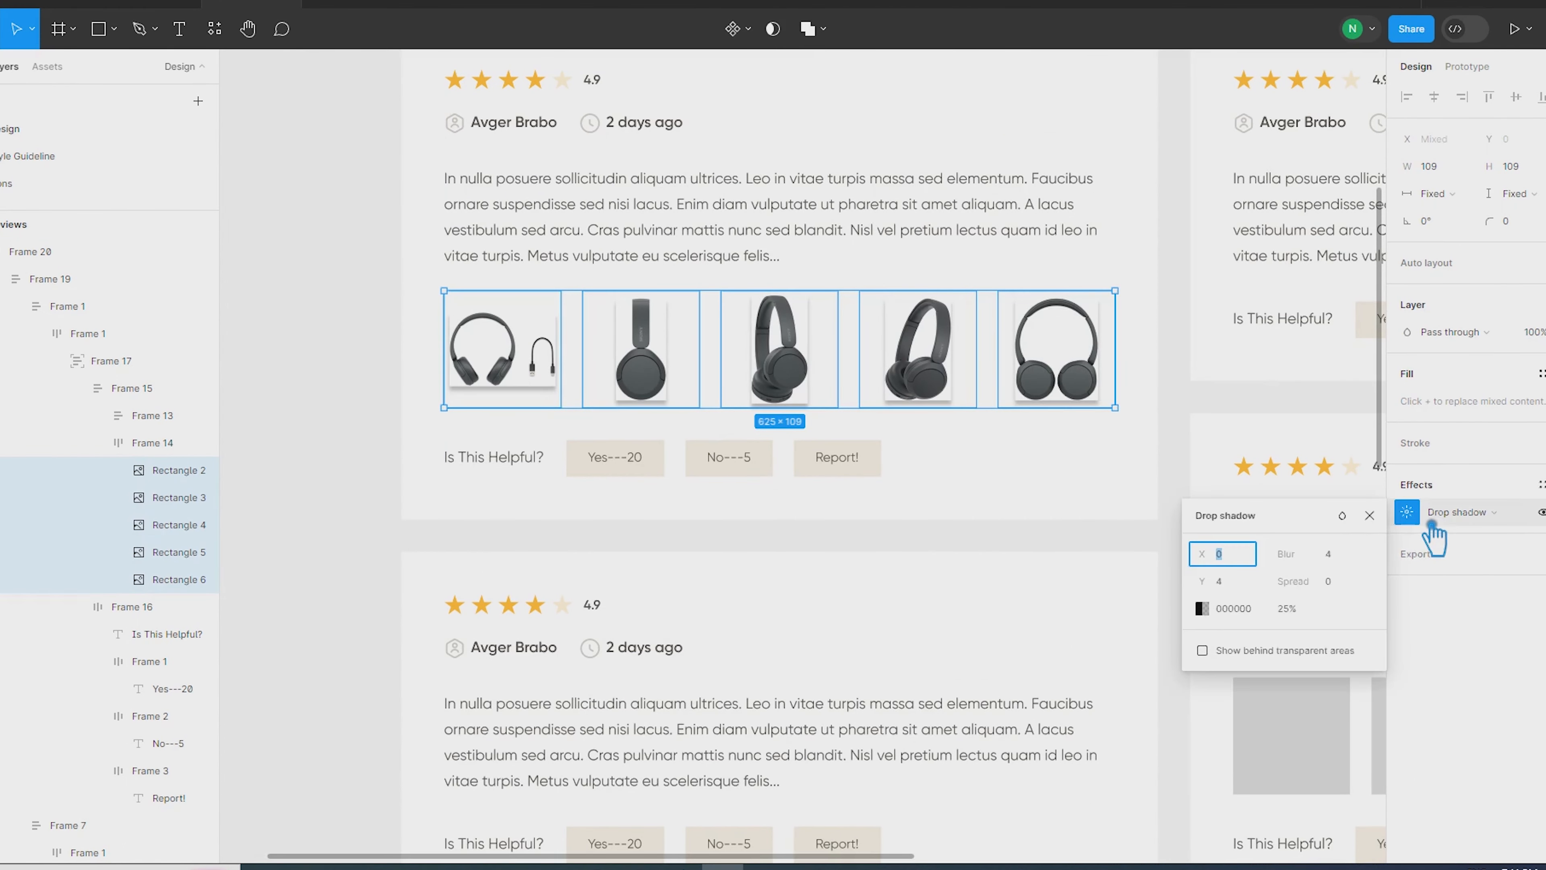
{"action": "key", "text": "Escape"}
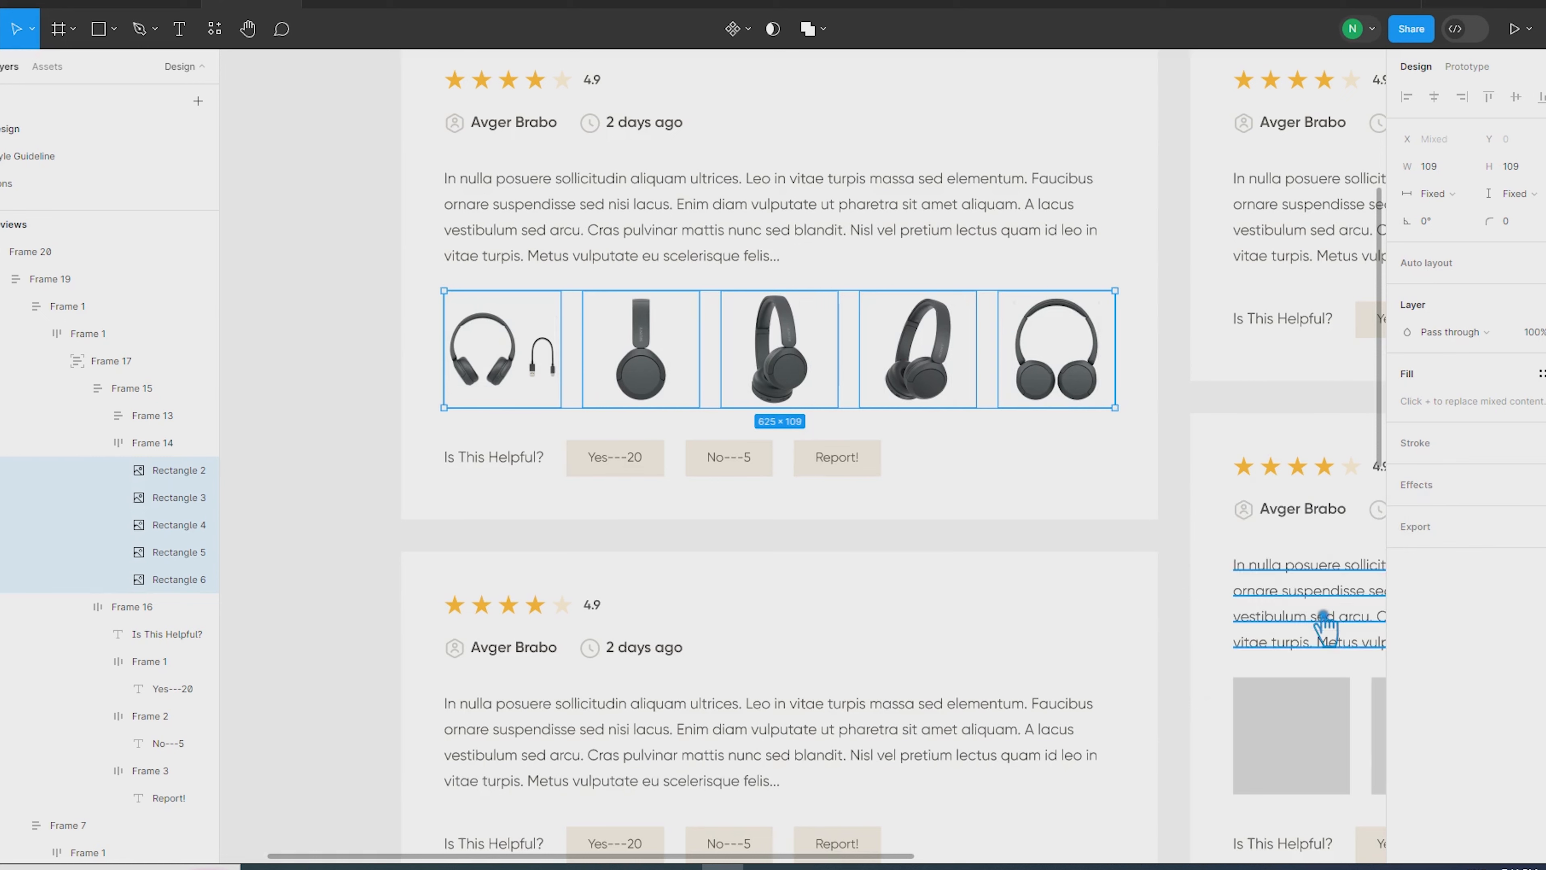
{"action": "left_click", "coordinate": [525, 407]}
{"action": "double_click", "coordinate": [515, 372]}
{"action": "double_click", "coordinate": [514, 371]}
{"action": "double_click", "coordinate": [514, 371]}
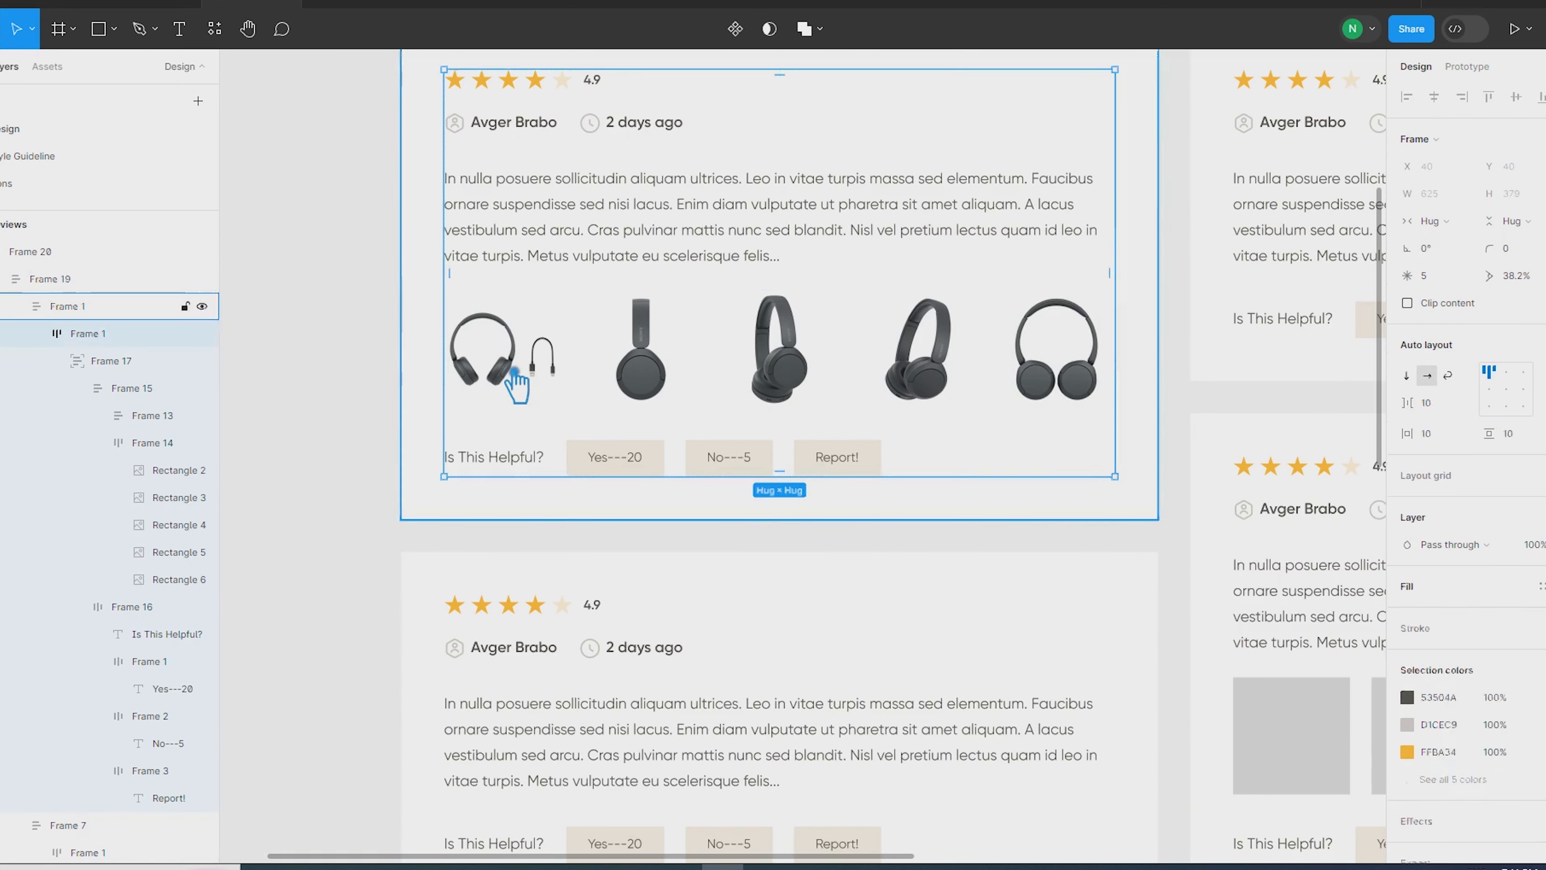
{"action": "double_click", "coordinate": [514, 371]}
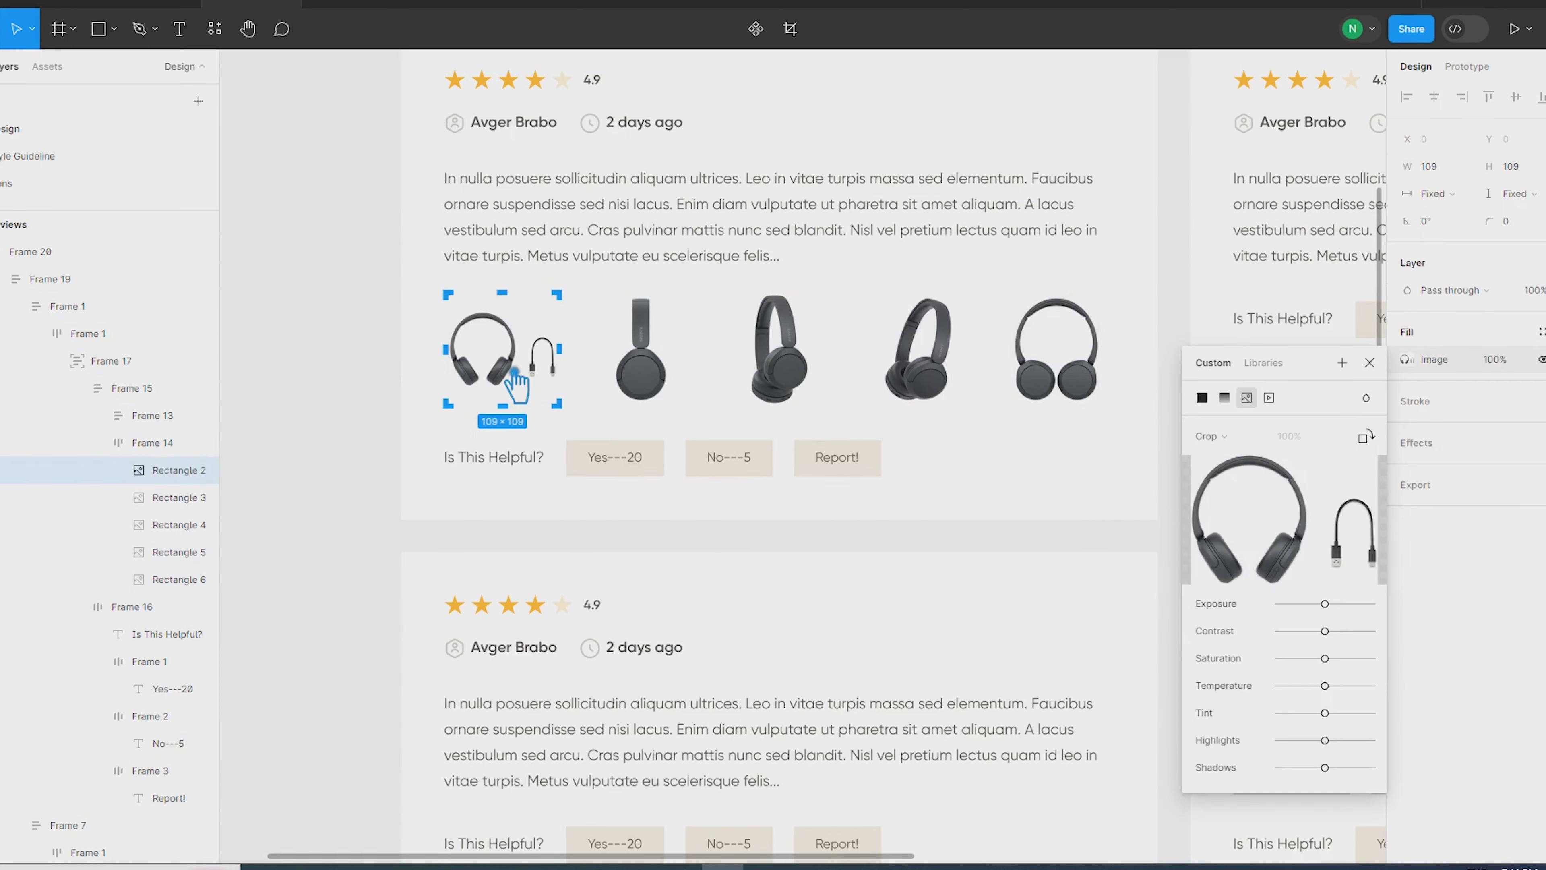
{"action": "left_click", "coordinate": [363, 373]}
Select all five headphone images in the first review card together, undoing any accidental duplication
{"action": "left_click", "coordinate": [527, 368]}
{"action": "double_click", "coordinate": [527, 368]}
{"action": "double_click", "coordinate": [527, 369]}
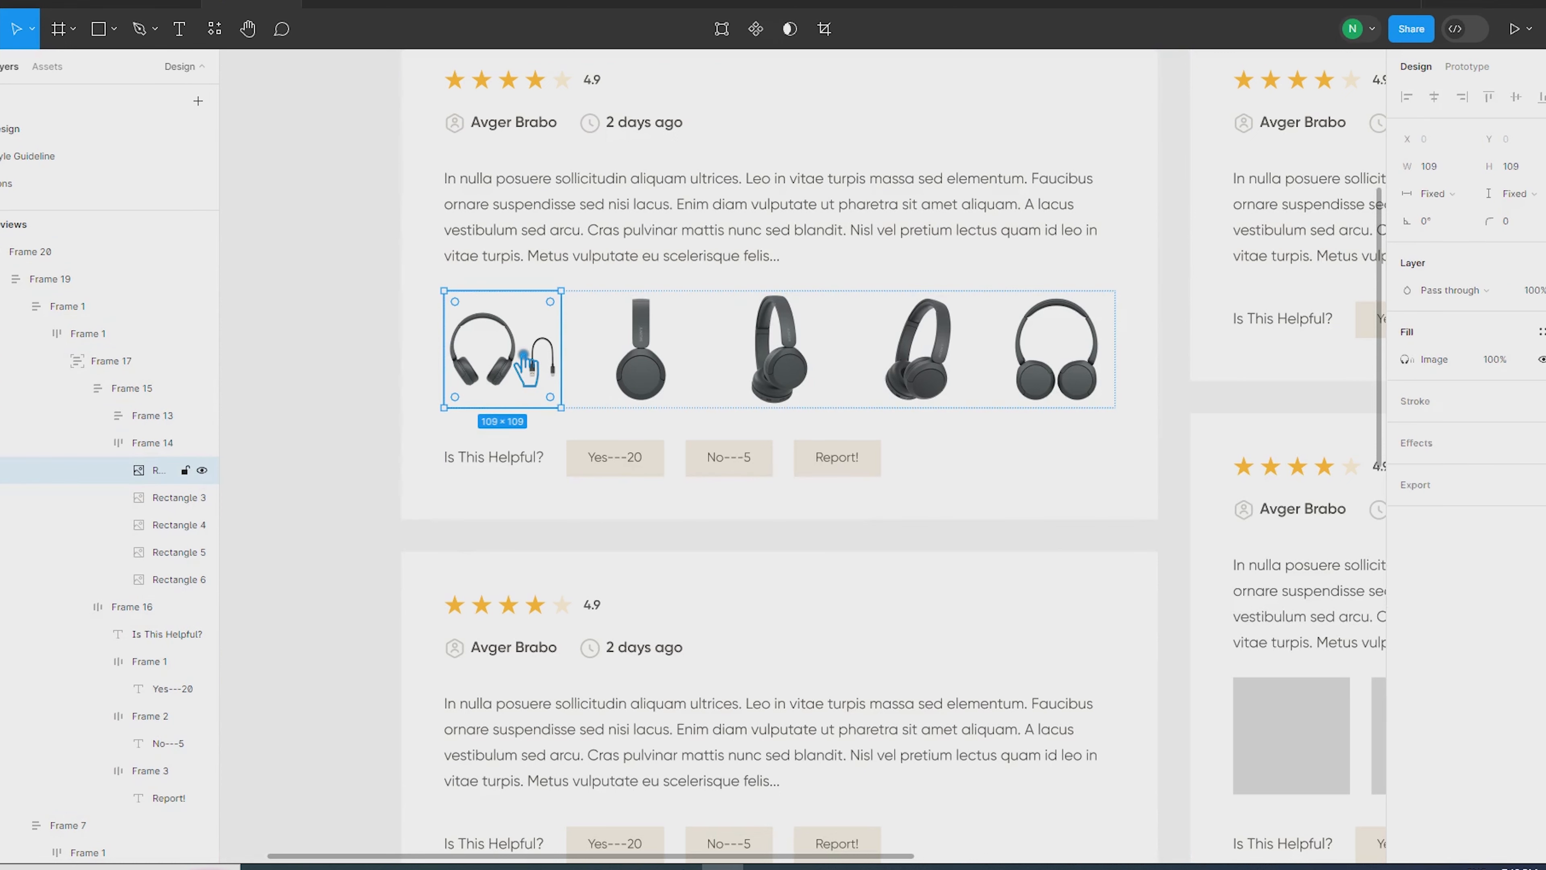
{"action": "left_click", "coordinate": [670, 372], "text": "shift"}
{"action": "left_click", "coordinate": [791, 376], "text": "shift"}
{"action": "left_click", "coordinate": [940, 377], "text": "shift"}
{"action": "left_click", "coordinate": [1056, 368], "text": "shift"}
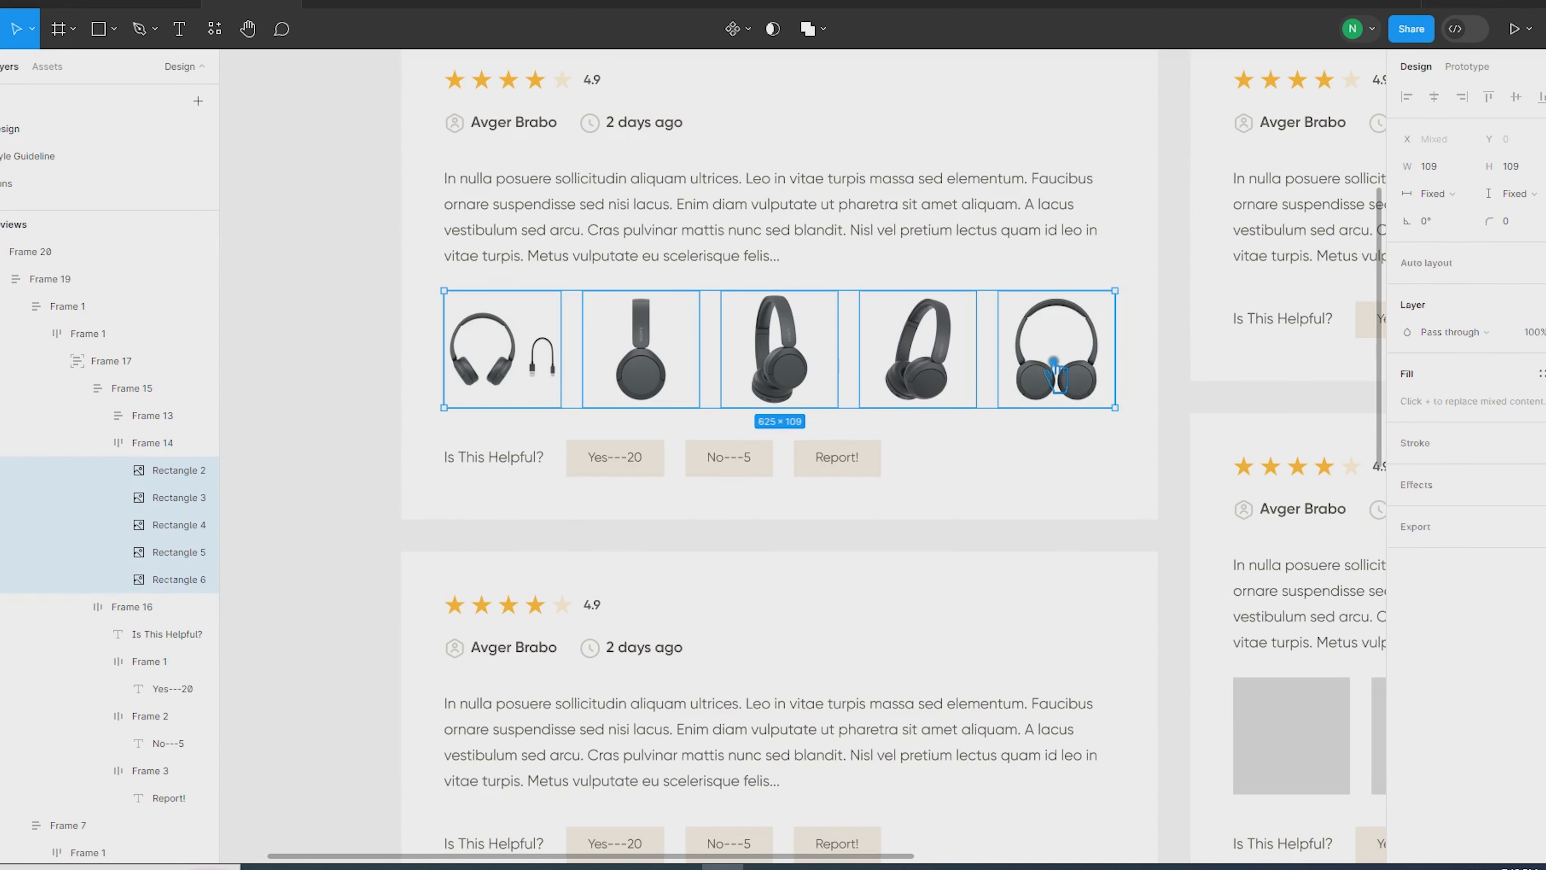
{"action": "key", "text": "ctrl+d"}
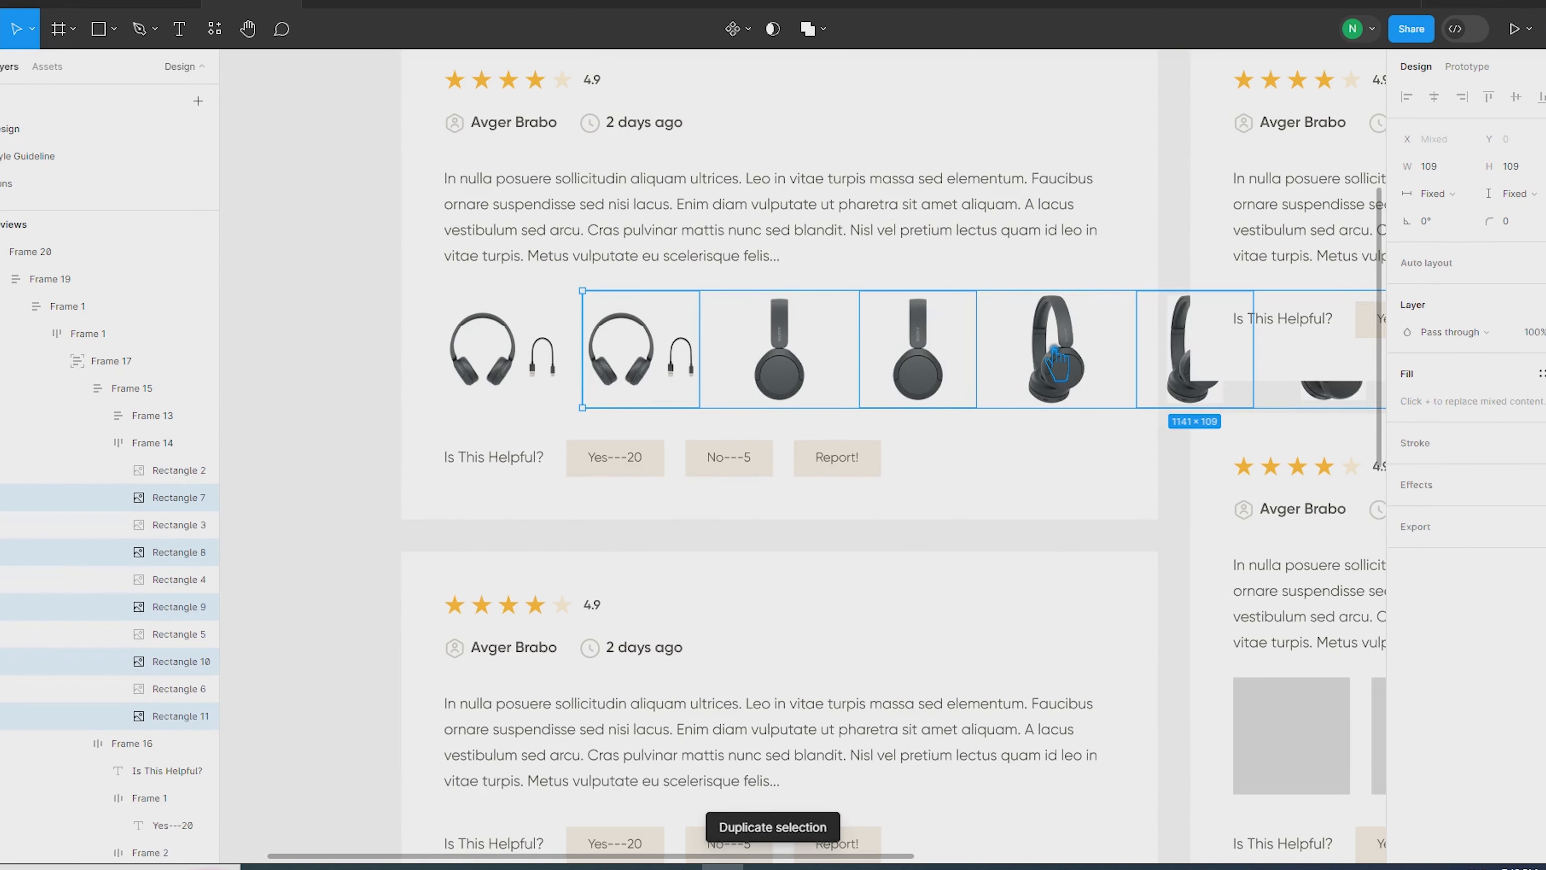
{"action": "key", "text": "ctrl+z"}
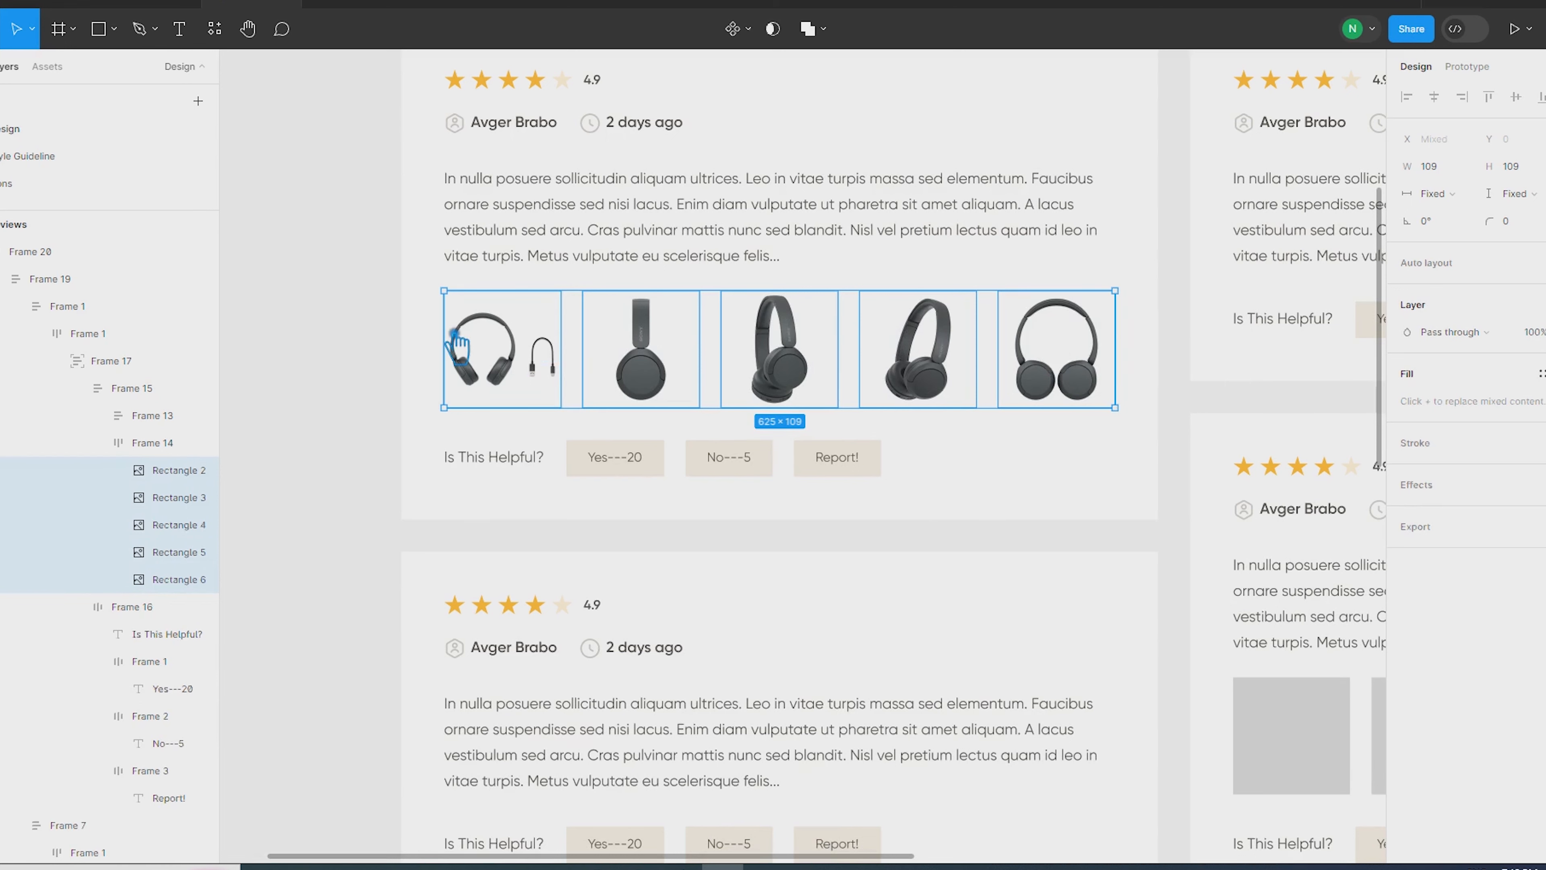
Add an inside black stroke to the five selected images, limited to 1 px on the top and bottom sides
{"action": "left_click", "coordinate": [1544, 442]}
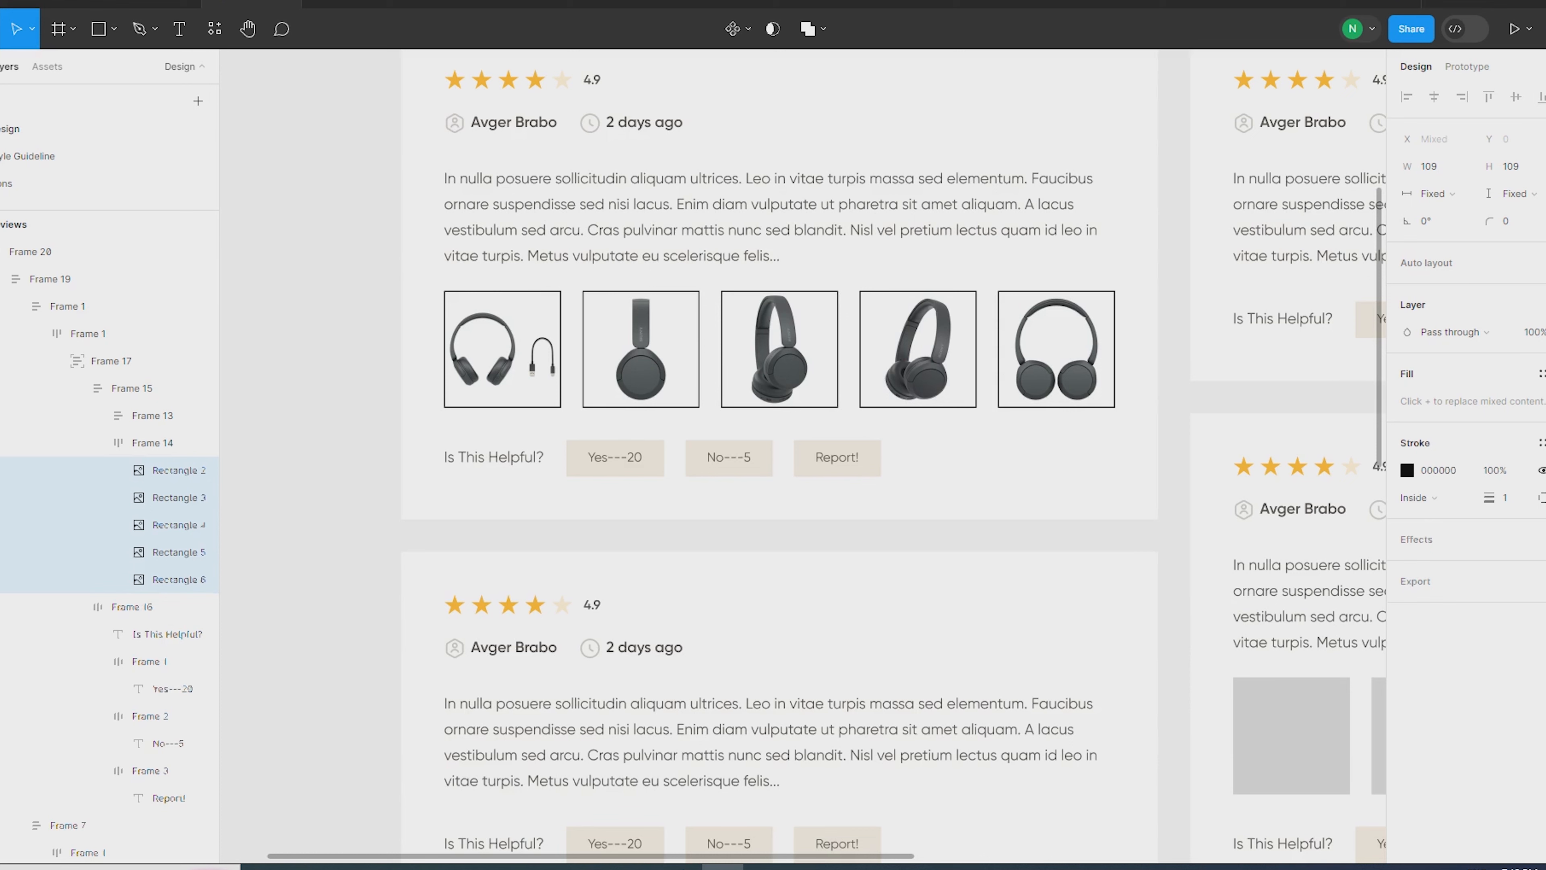
{"action": "left_click", "coordinate": [1541, 498]}
{"action": "left_click", "coordinate": [1528, 575]}
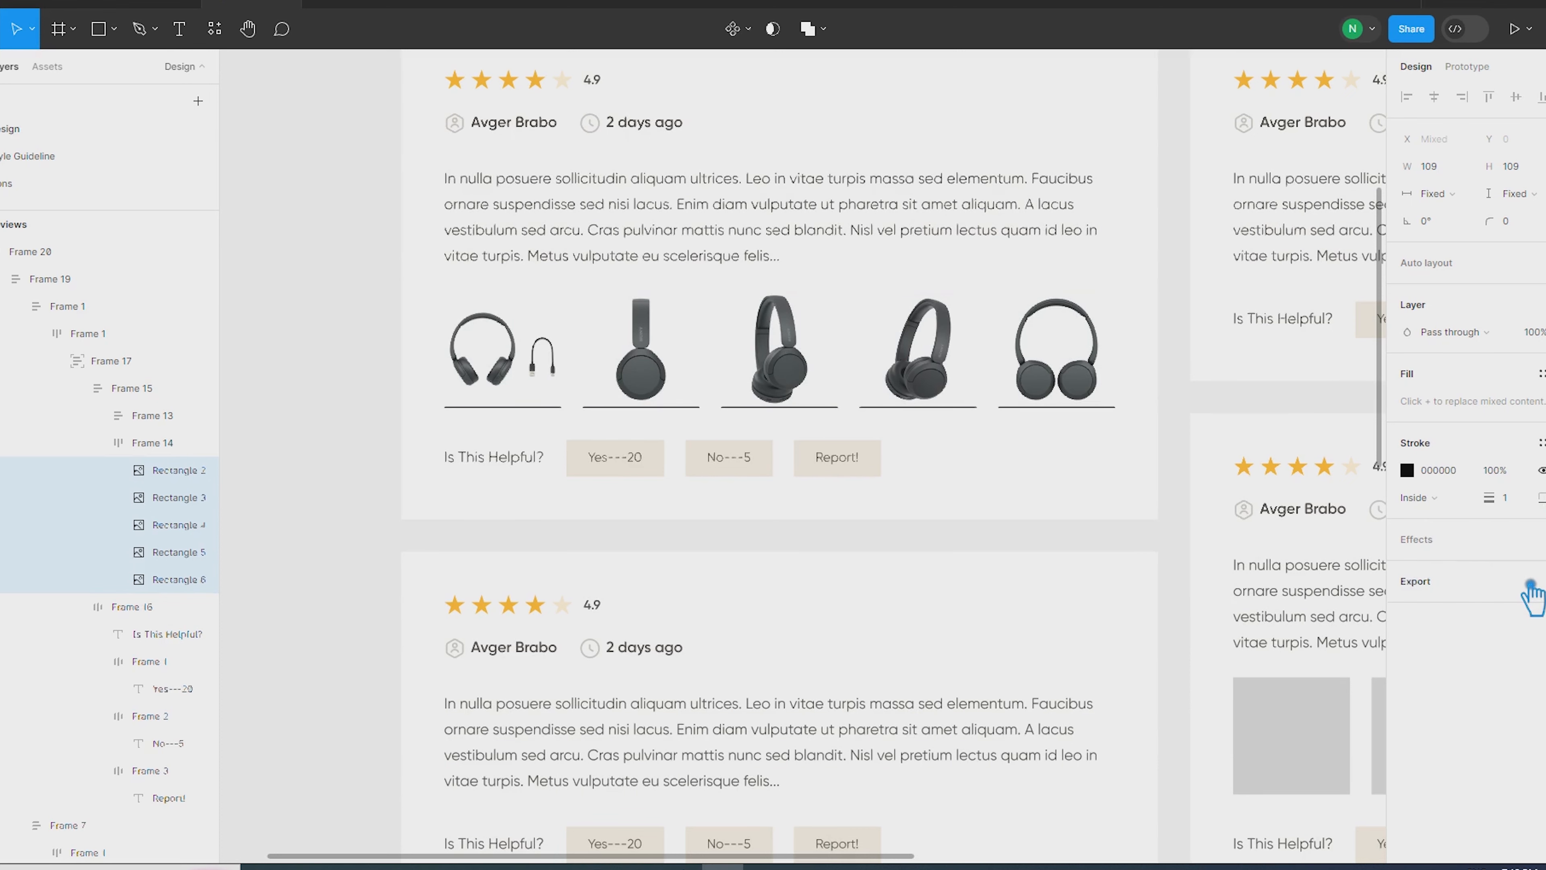
{"action": "left_click", "coordinate": [1542, 497]}
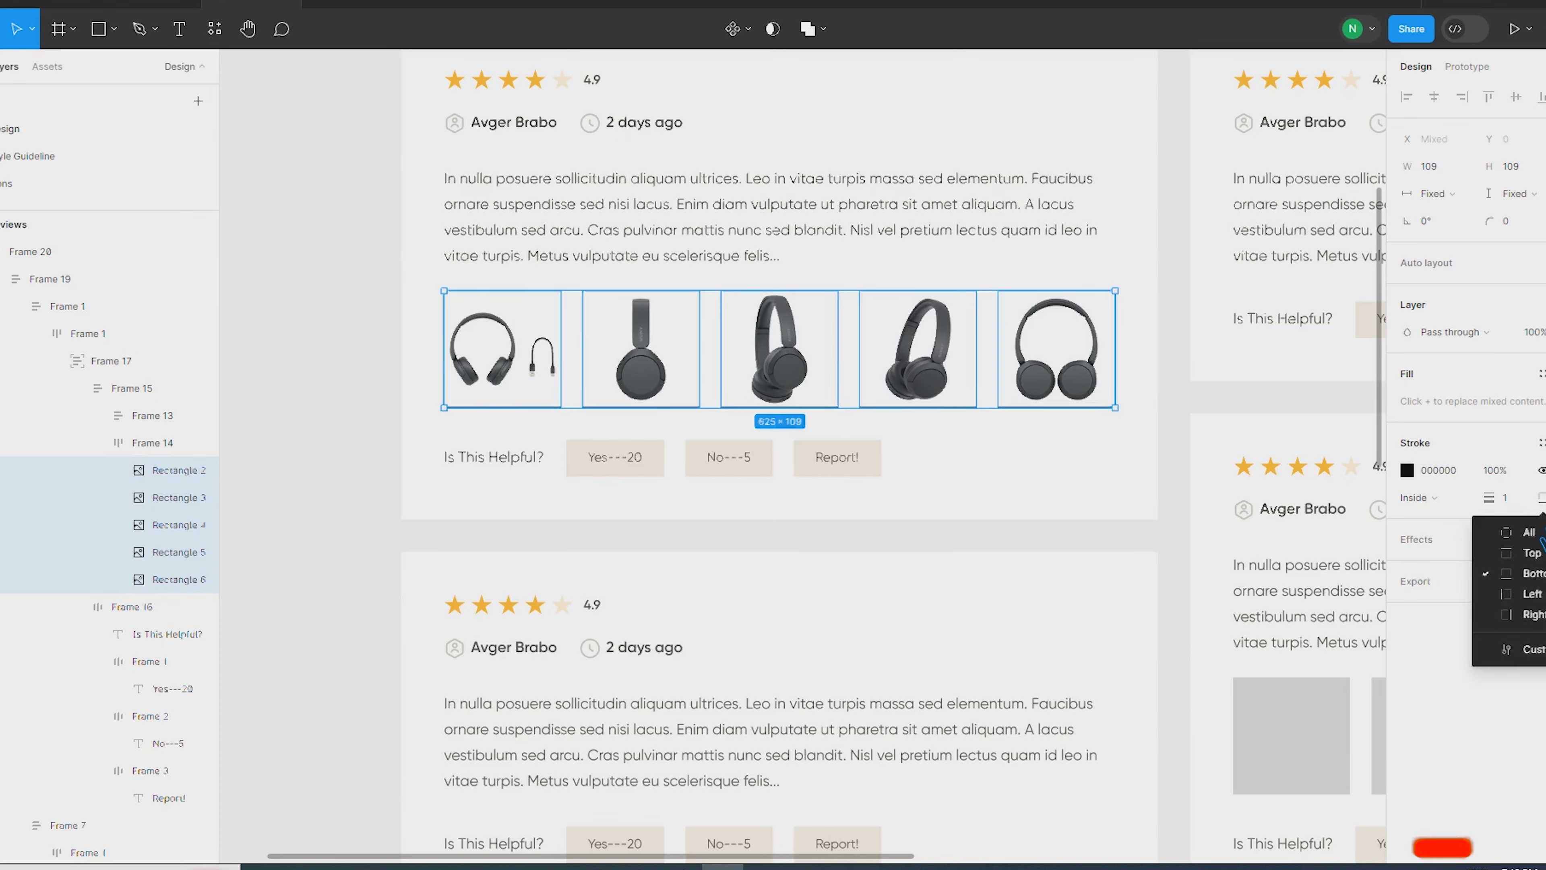
{"action": "left_click", "coordinate": [1526, 557]}
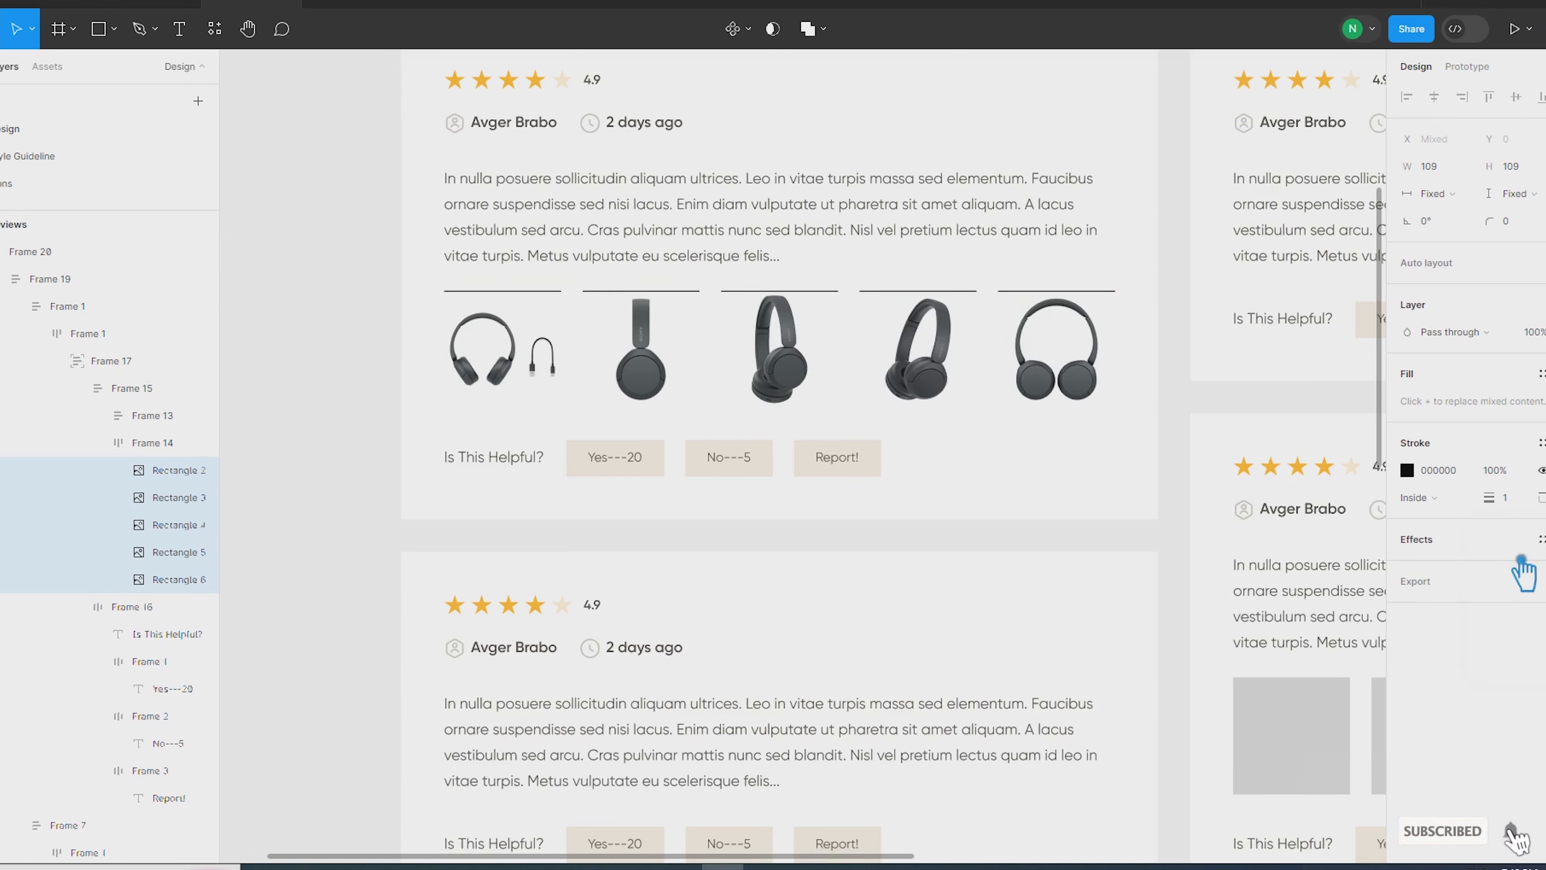
{"action": "left_click", "coordinate": [1541, 498]}
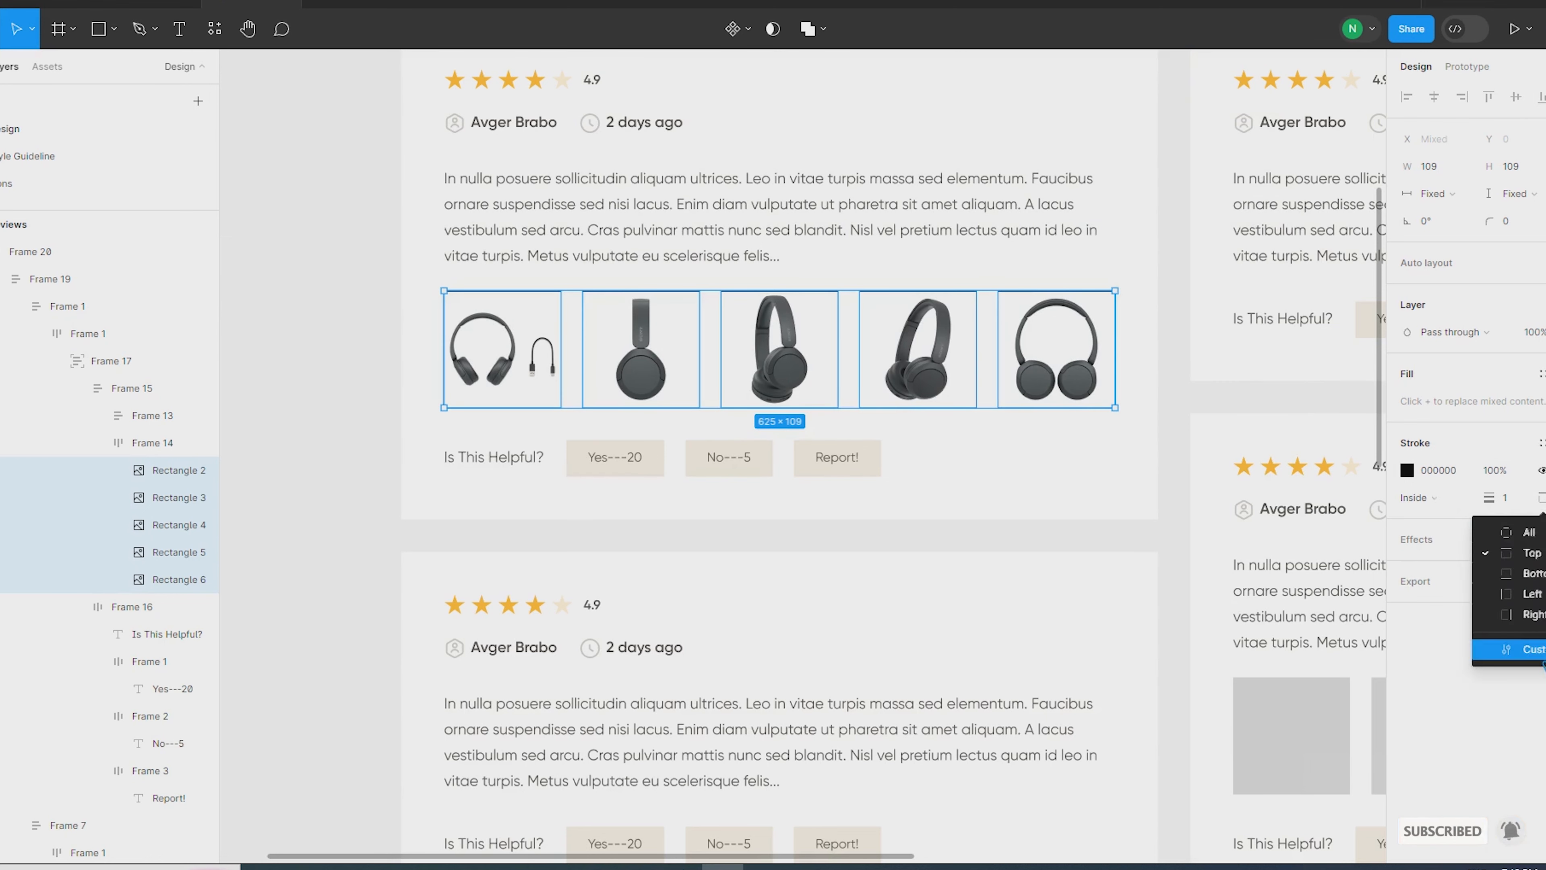
{"action": "left_click", "coordinate": [1543, 662]}
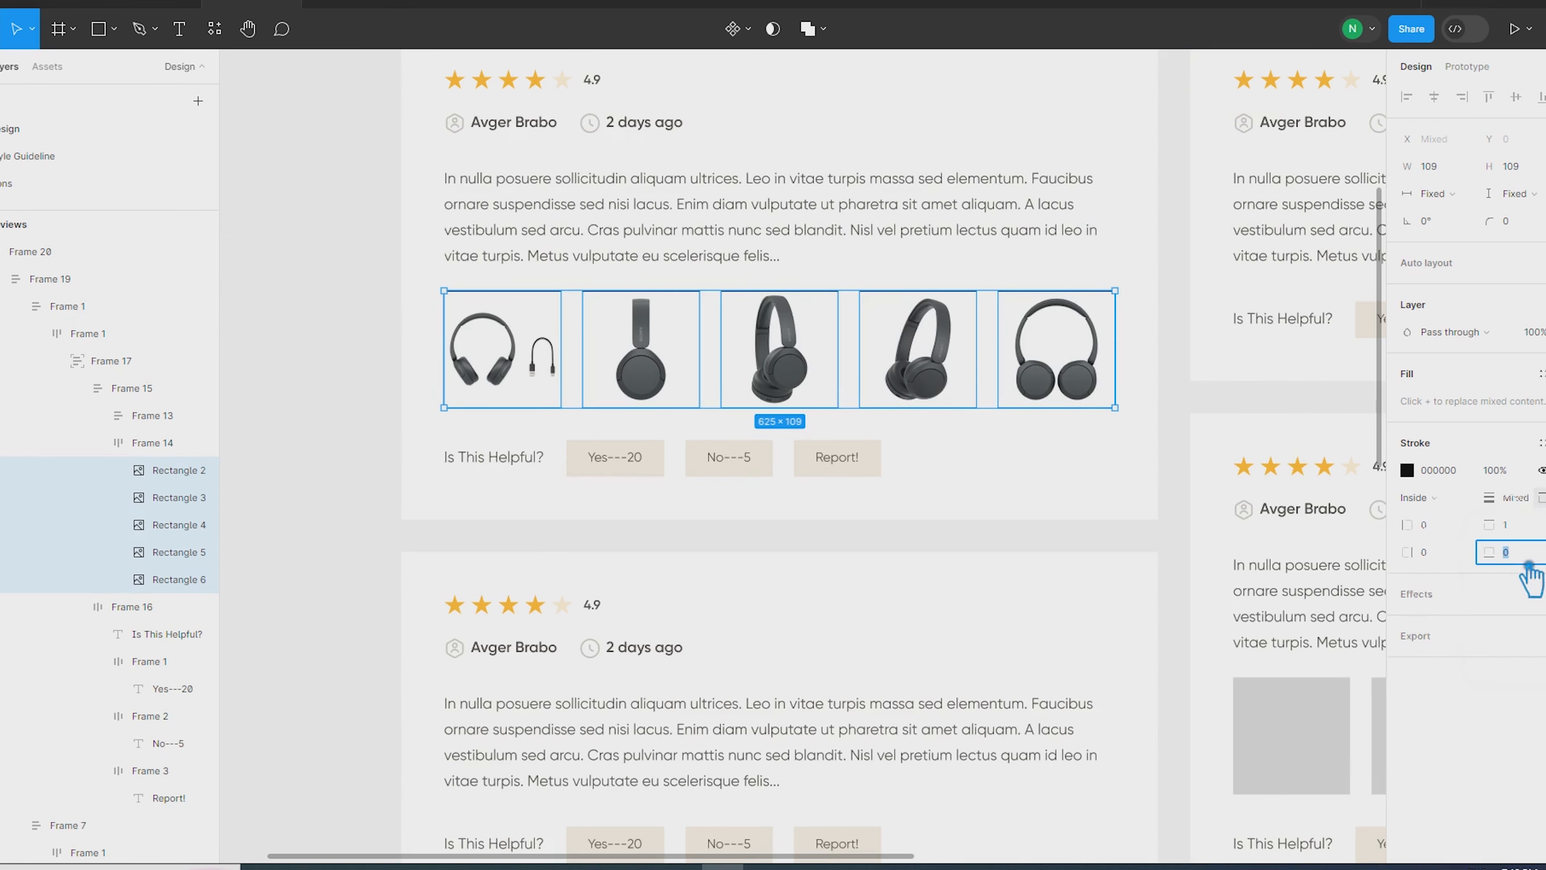
{"action": "left_click", "coordinate": [295, 320]}
Reselect the five headphone images and recolour their stroke to F4EDE1, sampled from a beige review button
{"action": "scroll", "coordinate": [291, 318], "scroll_direction": "down", "scroll_amount": 2}
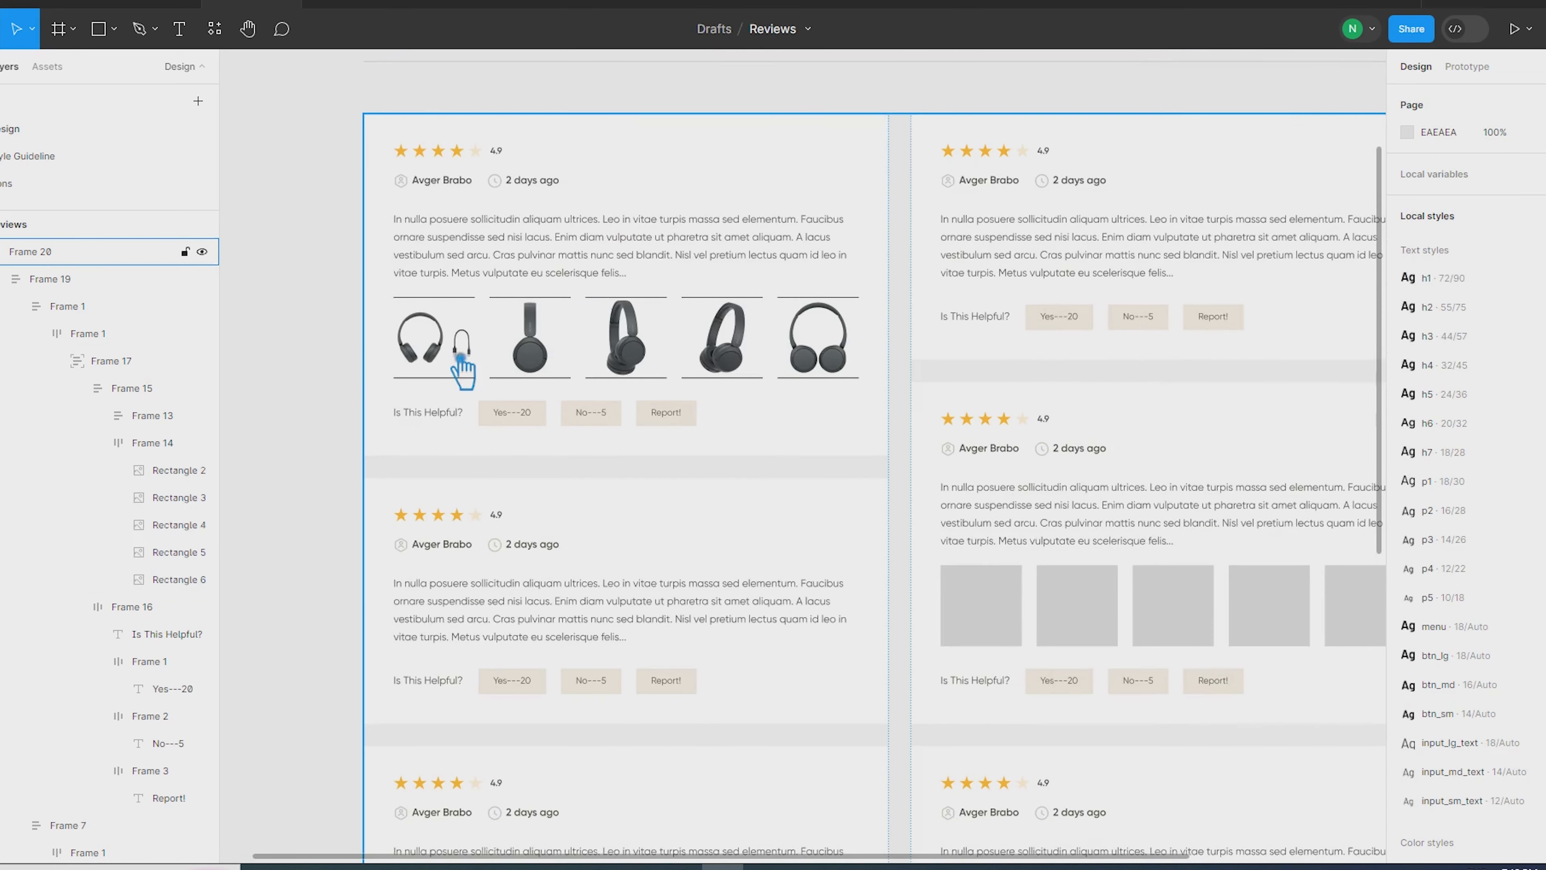
{"action": "double_click", "coordinate": [461, 359]}
{"action": "double_click", "coordinate": [462, 359]}
{"action": "double_click", "coordinate": [462, 359]}
{"action": "double_click", "coordinate": [462, 359]}
{"action": "double_click", "coordinate": [461, 360]}
{"action": "double_click", "coordinate": [461, 359]}
{"action": "left_click", "coordinate": [548, 352], "text": "shift"}
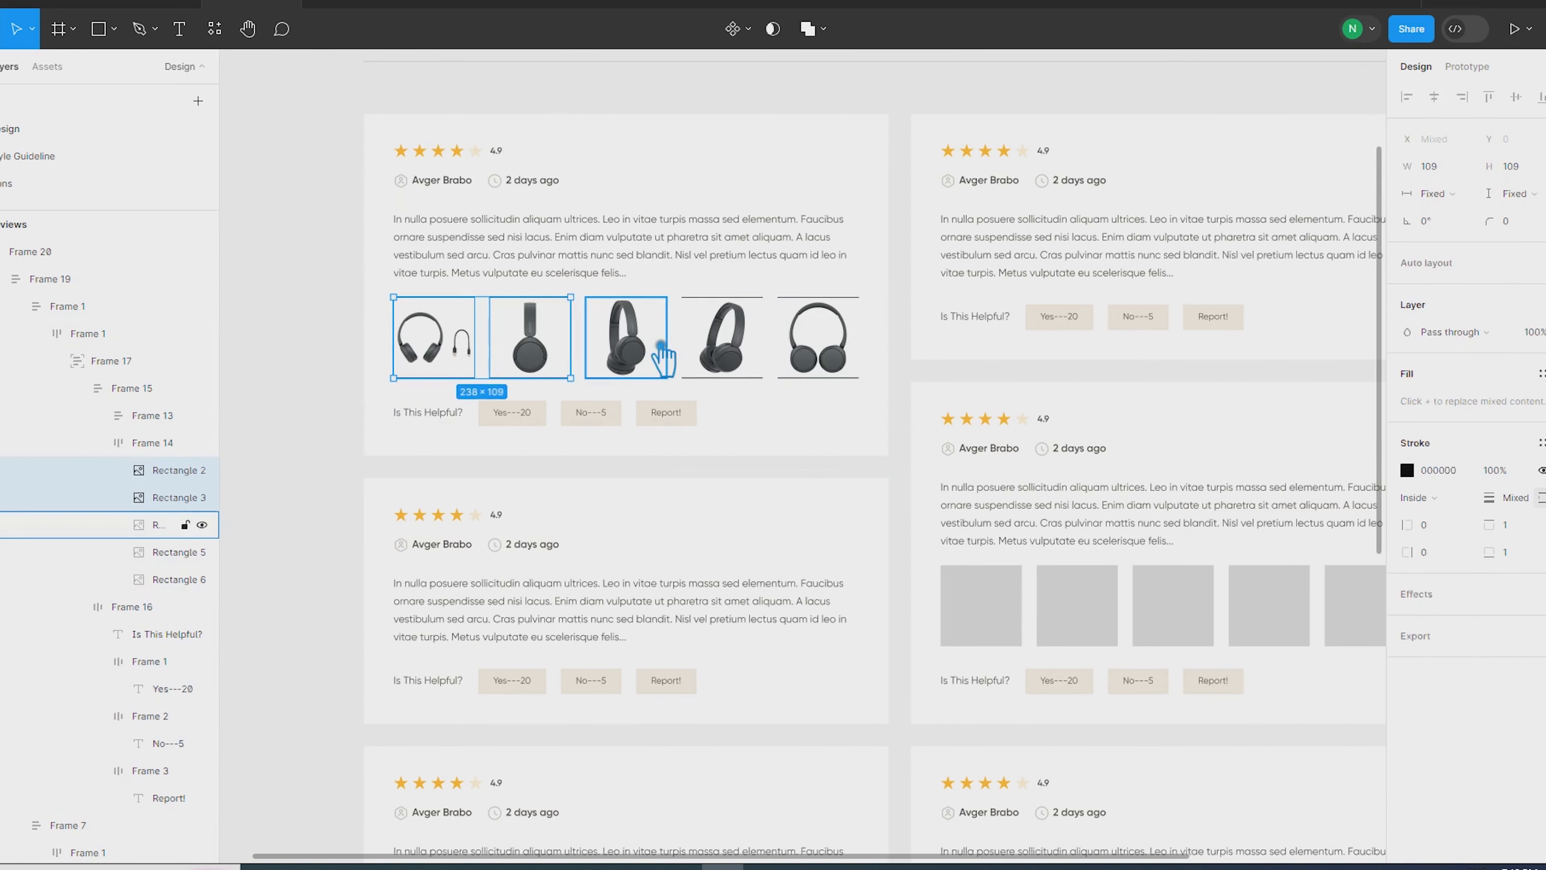
{"action": "left_click", "coordinate": [655, 347], "text": "shift"}
{"action": "left_click", "coordinate": [746, 345], "text": "shift"}
{"action": "left_click", "coordinate": [843, 356], "text": "shift"}
{"action": "left_click", "coordinate": [1408, 470]}
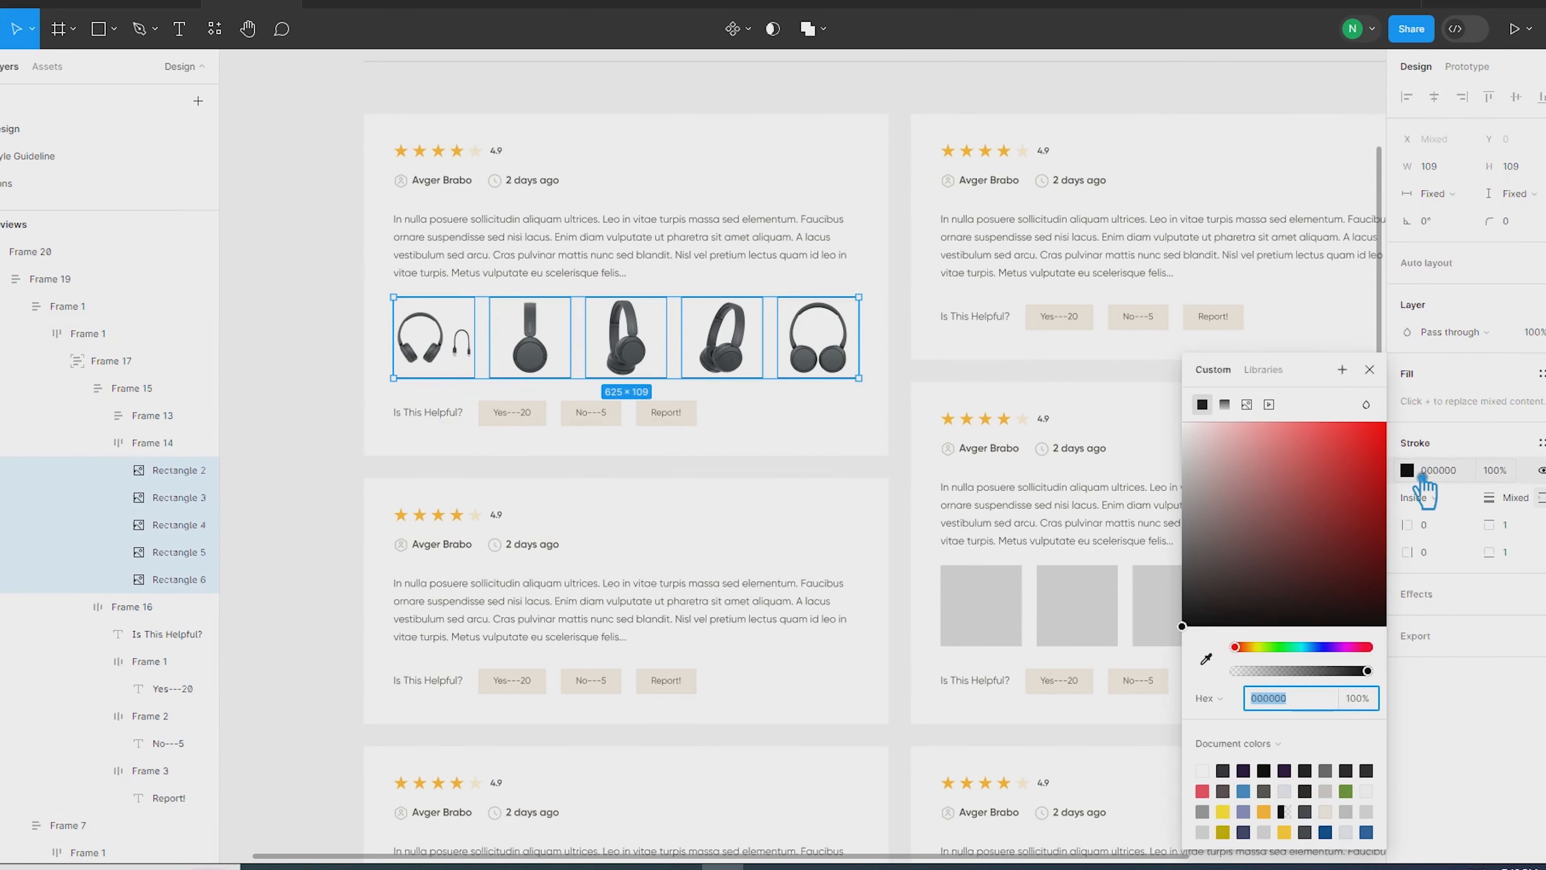
{"action": "left_click", "coordinate": [1206, 658]}
{"action": "left_click", "coordinate": [1052, 321]}
{"action": "left_click", "coordinate": [328, 242]}
Set the top and bottom stroke thickness of the first review card's five images to 2
{"action": "left_click", "coordinate": [443, 291]}
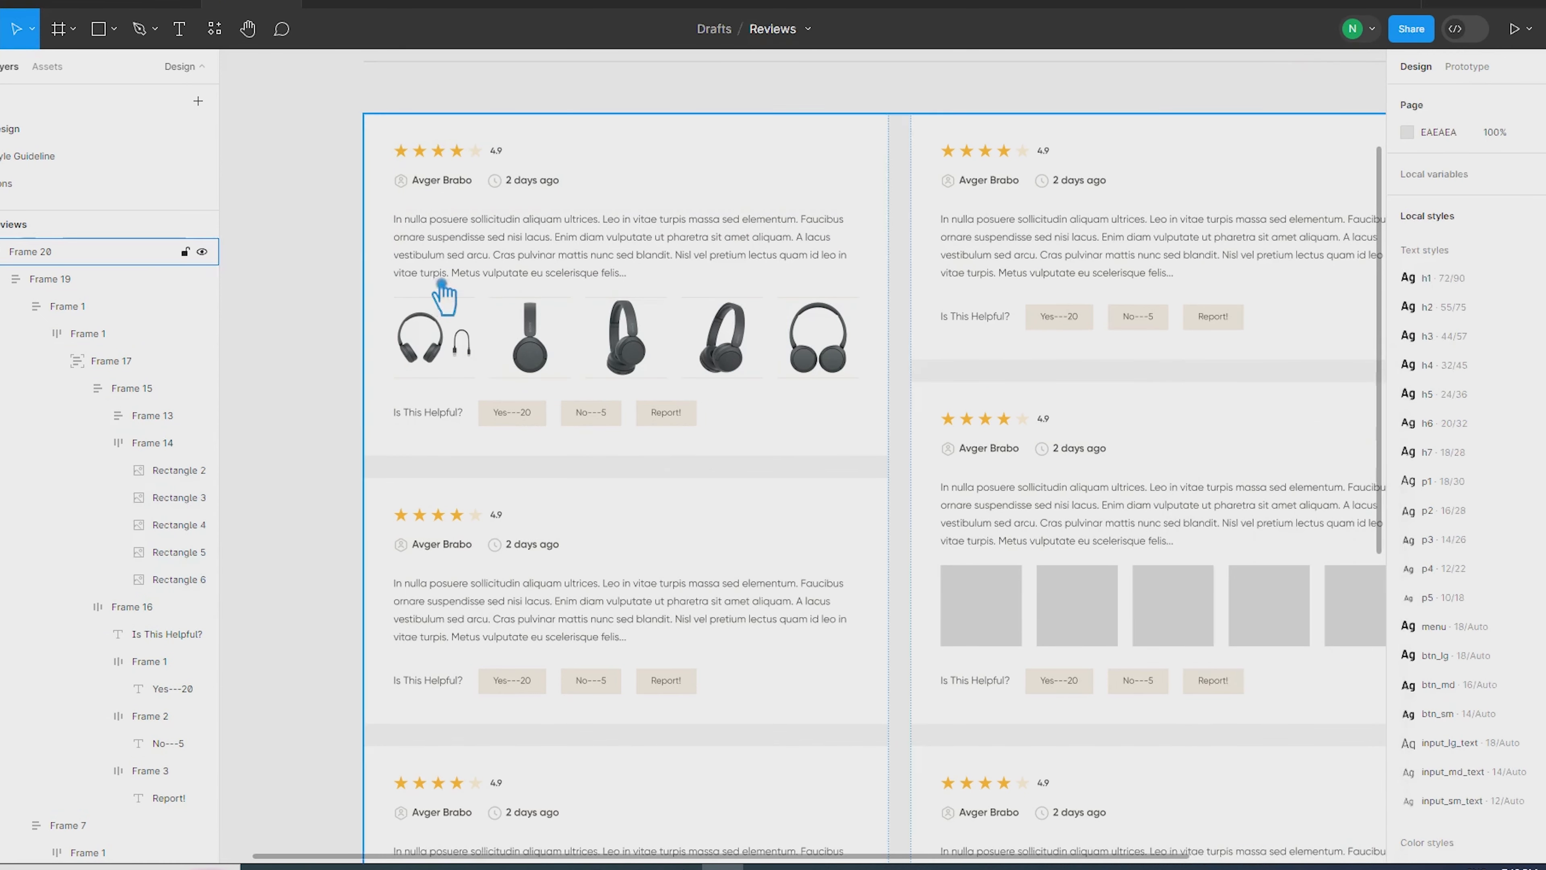
{"action": "left_click", "coordinate": [461, 355]}
{"action": "key", "text": "ctrl+z"}
{"action": "key", "text": "ctrl+z"}
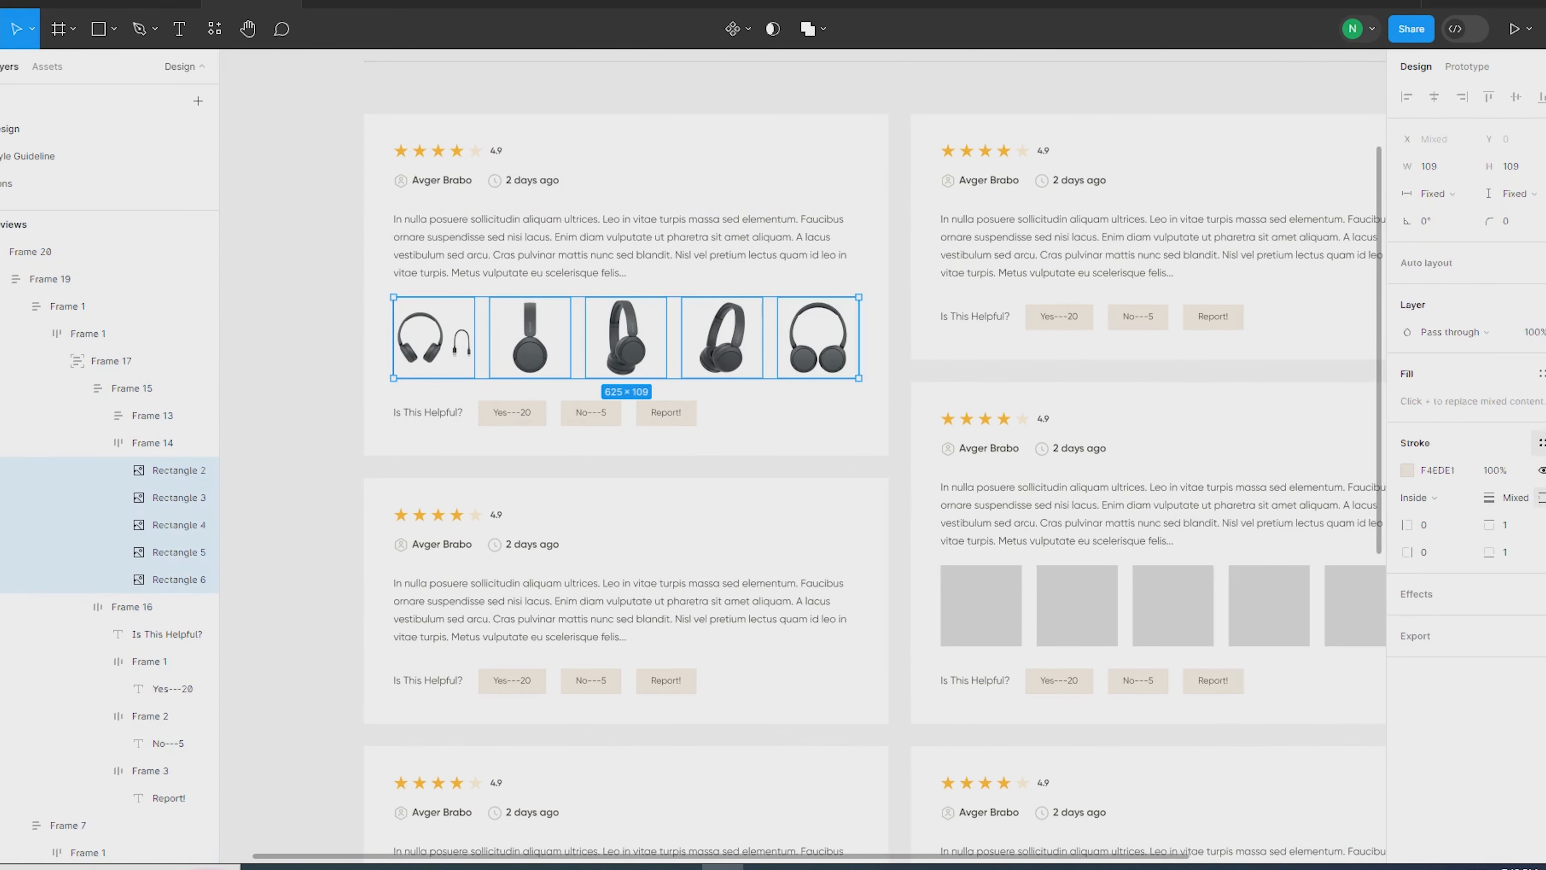
{"action": "key", "text": "Up"}
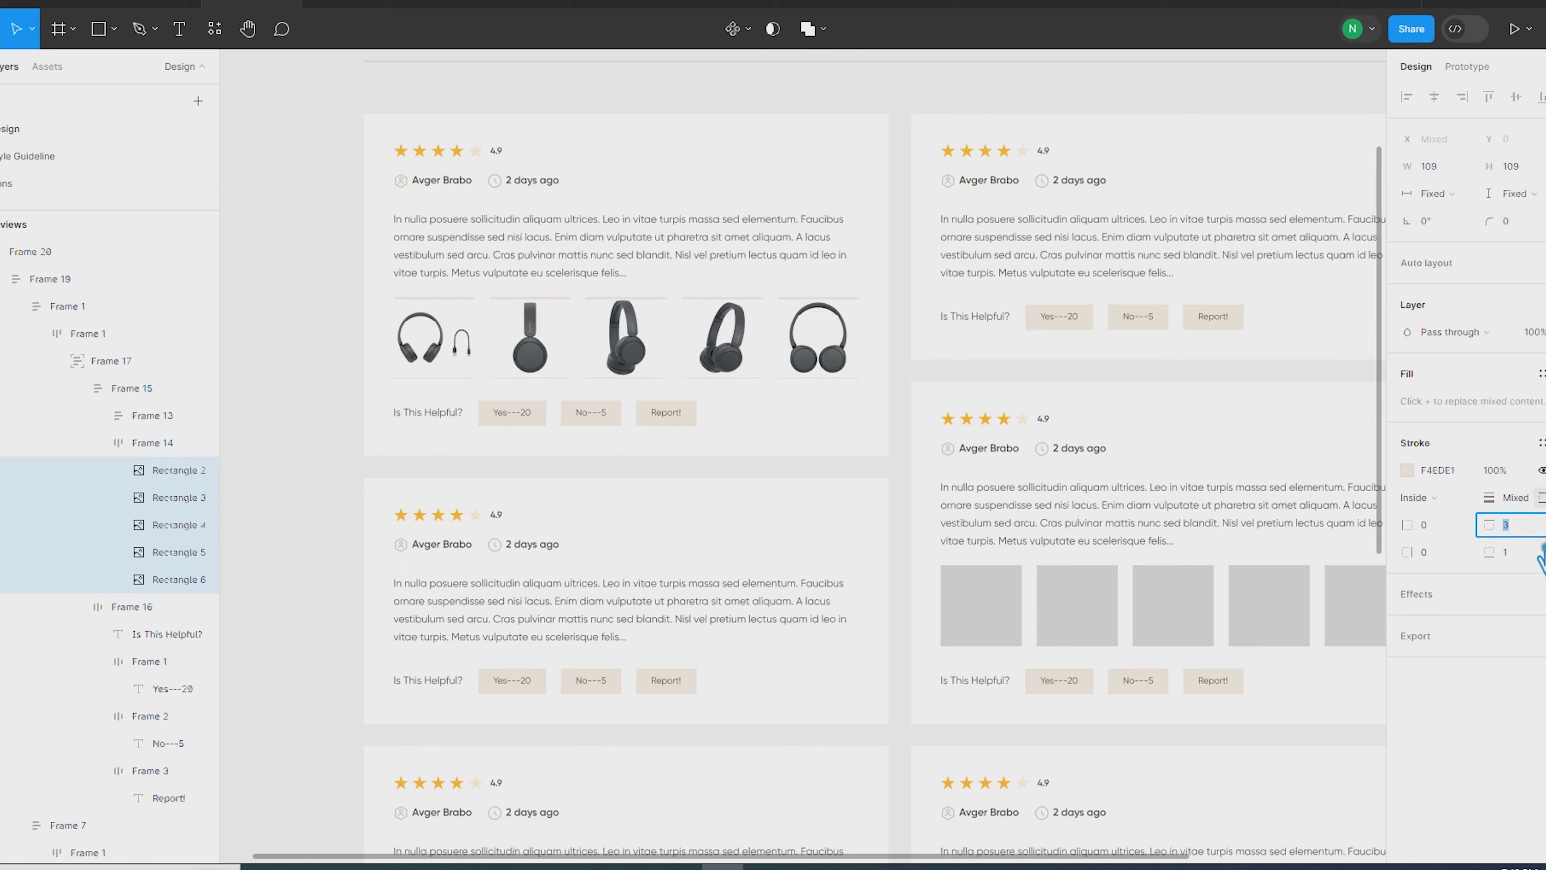
{"action": "key", "text": "Down"}
{"action": "left_click", "coordinate": [328, 350]}
Copy the properties of the first card's headphones-with-cable image onto the first placeholder of the right column's second card
{"action": "double_click", "coordinate": [440, 358]}
{"action": "double_click", "coordinate": [440, 358]}
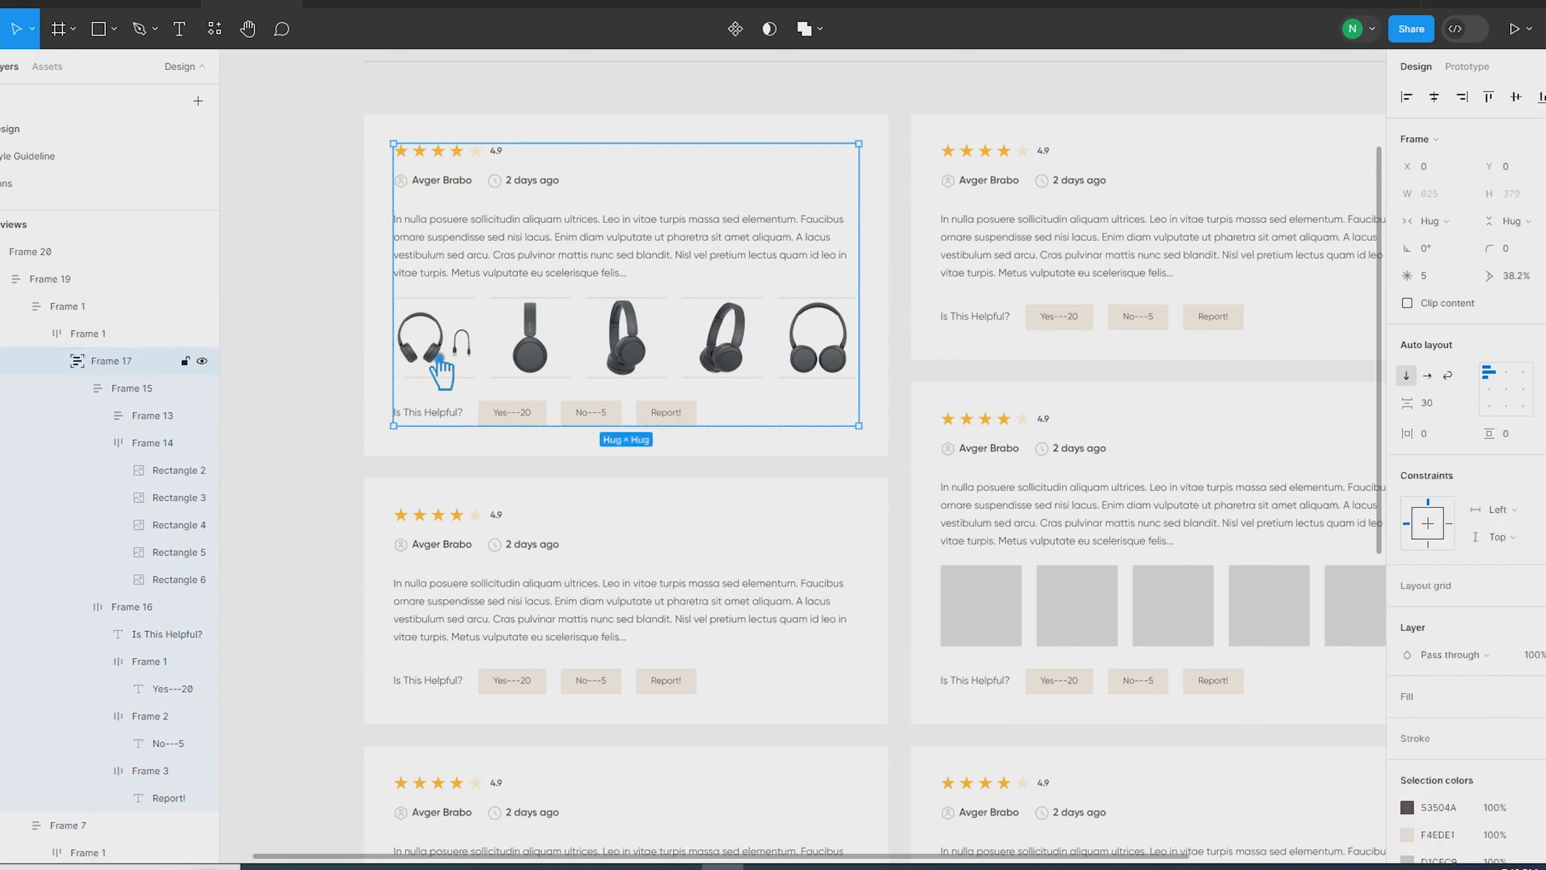
{"action": "double_click", "coordinate": [439, 357]}
{"action": "double_click", "coordinate": [439, 358]}
{"action": "key", "text": "ctrl+alt+c"}
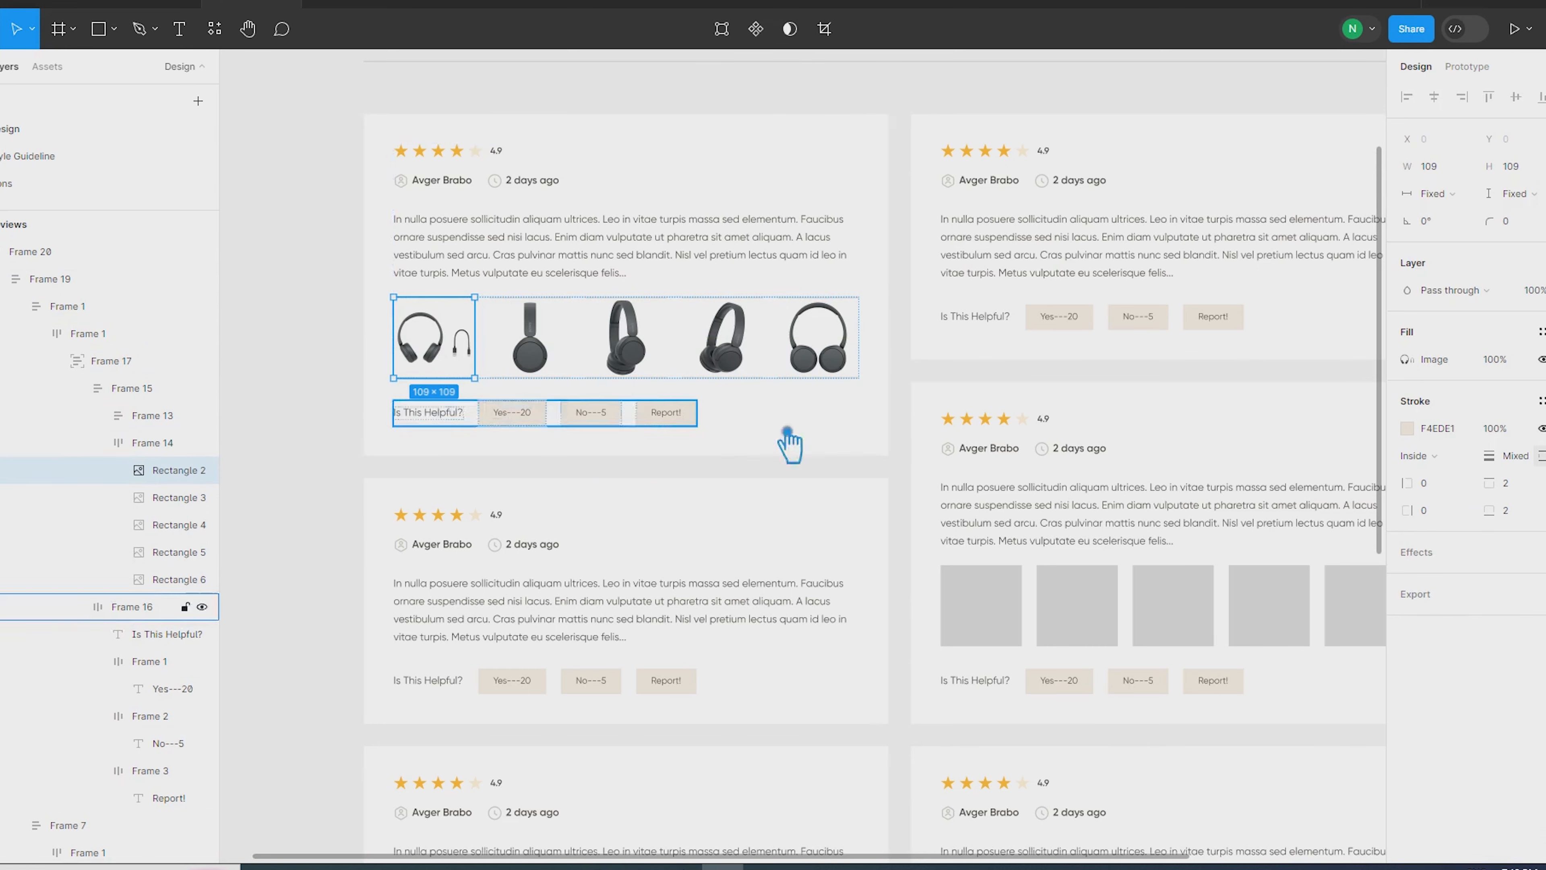
{"action": "left_click", "coordinate": [1004, 615], "text": "ctrl"}
{"action": "key", "text": "ctrl+alt+v"}
Copy the first card's second and third image properties onto the matching placeholders of the right column's second card
{"action": "left_click", "coordinate": [545, 338], "text": "ctrl"}
{"action": "key", "text": "ctrl+alt+c"}
{"action": "left_click", "coordinate": [1089, 609], "text": "ctrl"}
{"action": "key", "text": "ctrl+alt+v"}
{"action": "left_click", "coordinate": [666, 353], "text": "ctrl"}
{"action": "key", "text": "ctrl+alt+c"}
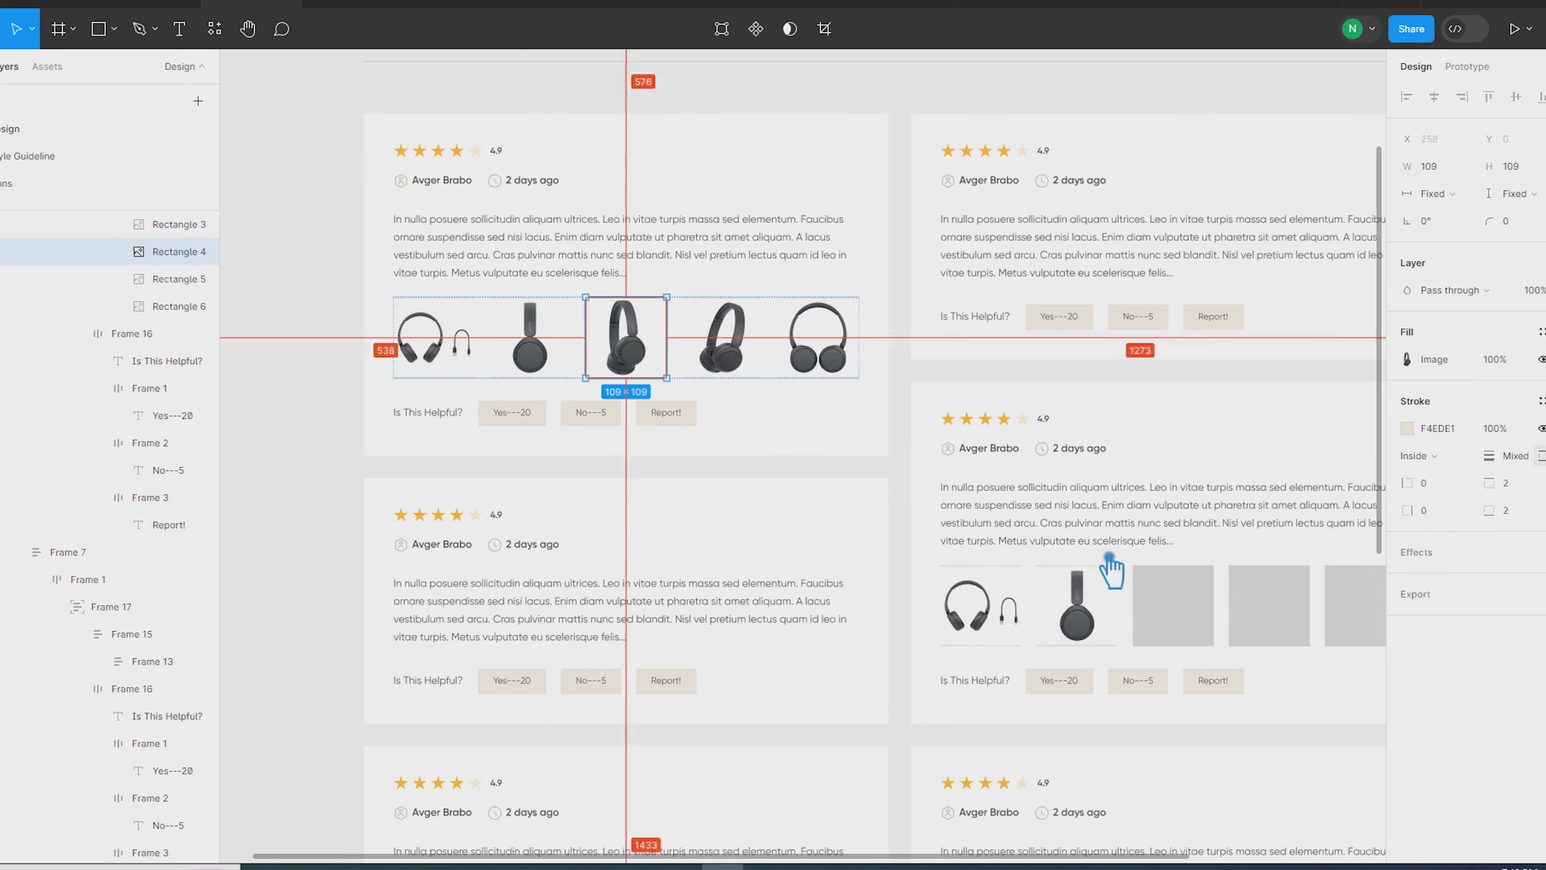
{"action": "left_click", "coordinate": [1184, 615], "text": "ctrl"}
{"action": "key", "text": "ctrl+alt+v"}
Copy the first card's fourth and fifth image properties onto the matching placeholders of the right column's second card
{"action": "left_click", "coordinate": [755, 355], "text": "ctrl"}
{"action": "key", "text": "ctrl+alt+c"}
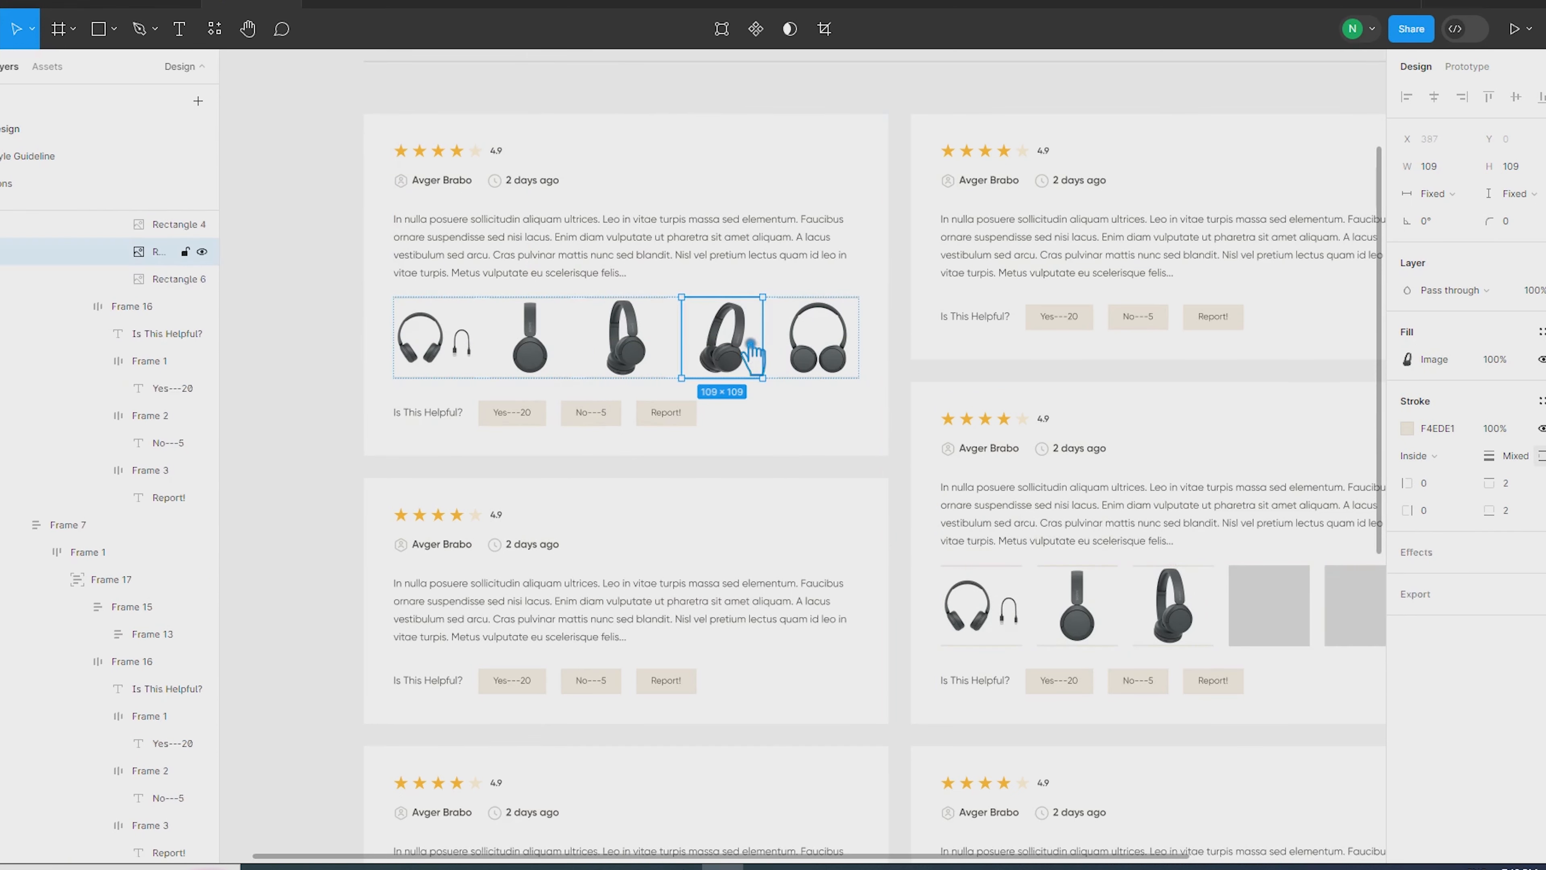
{"action": "left_click", "coordinate": [1277, 620], "text": "ctrl"}
{"action": "key", "text": "ctrl+alt+v"}
{"action": "left_click", "coordinate": [825, 350], "text": "ctrl"}
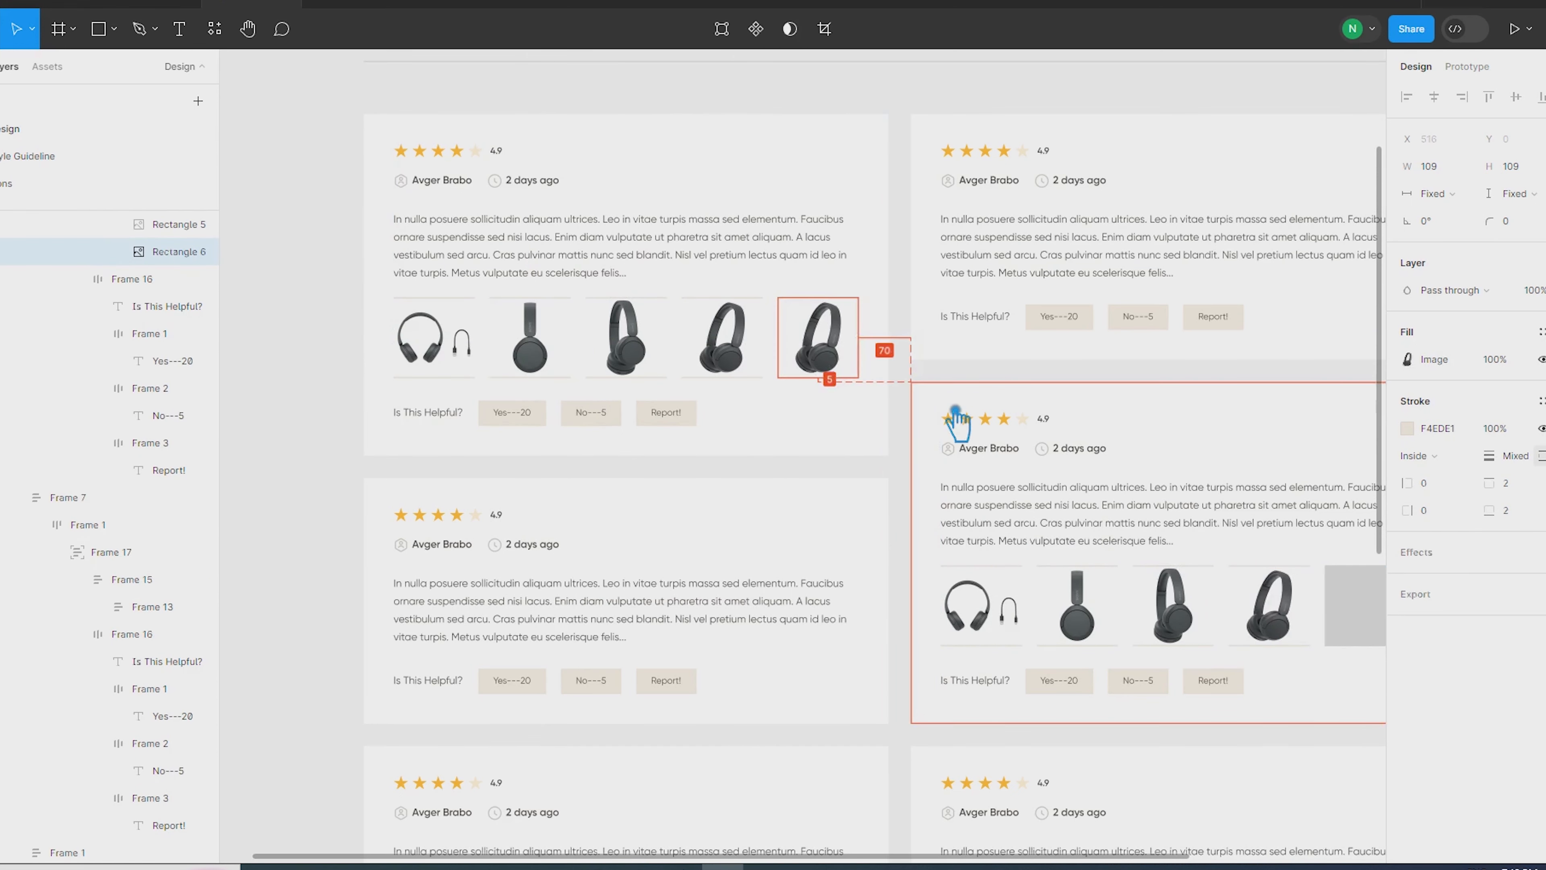
{"action": "left_click", "coordinate": [1355, 625], "text": "ctrl"}
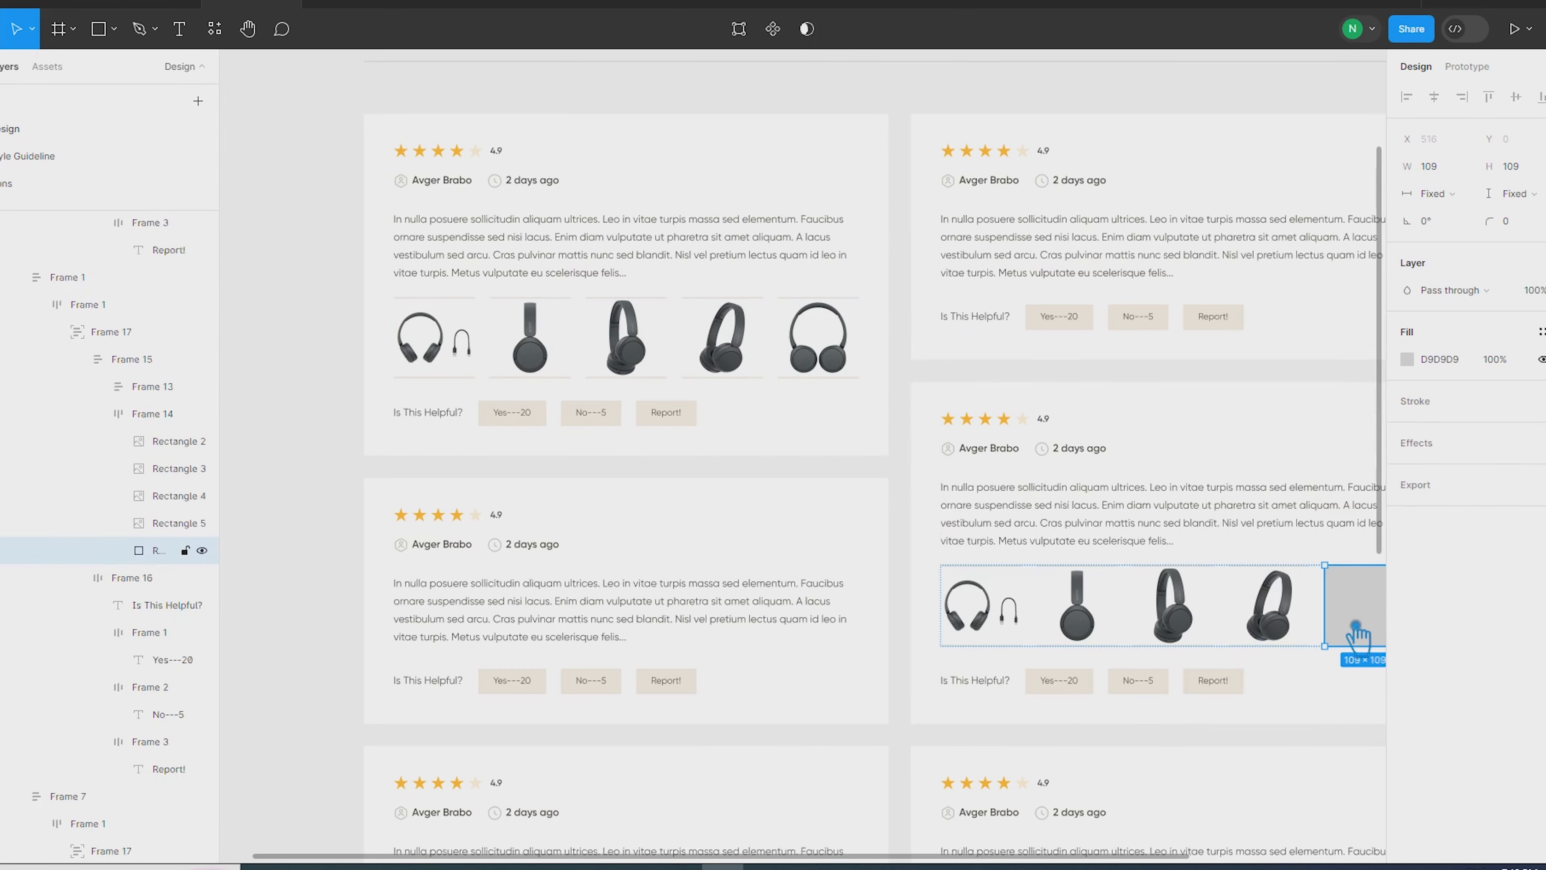
{"action": "key", "text": "ctrl+alt+v"}
Paste the fifth and fourth headphone image properties onto the matching placeholders of the left column's third card
{"action": "scroll", "coordinate": [1227, 612], "scroll_direction": "down", "scroll_amount": 3}
{"action": "left_click_drag", "start_coordinate": [1344, 661], "coordinate": [1205, 399]}
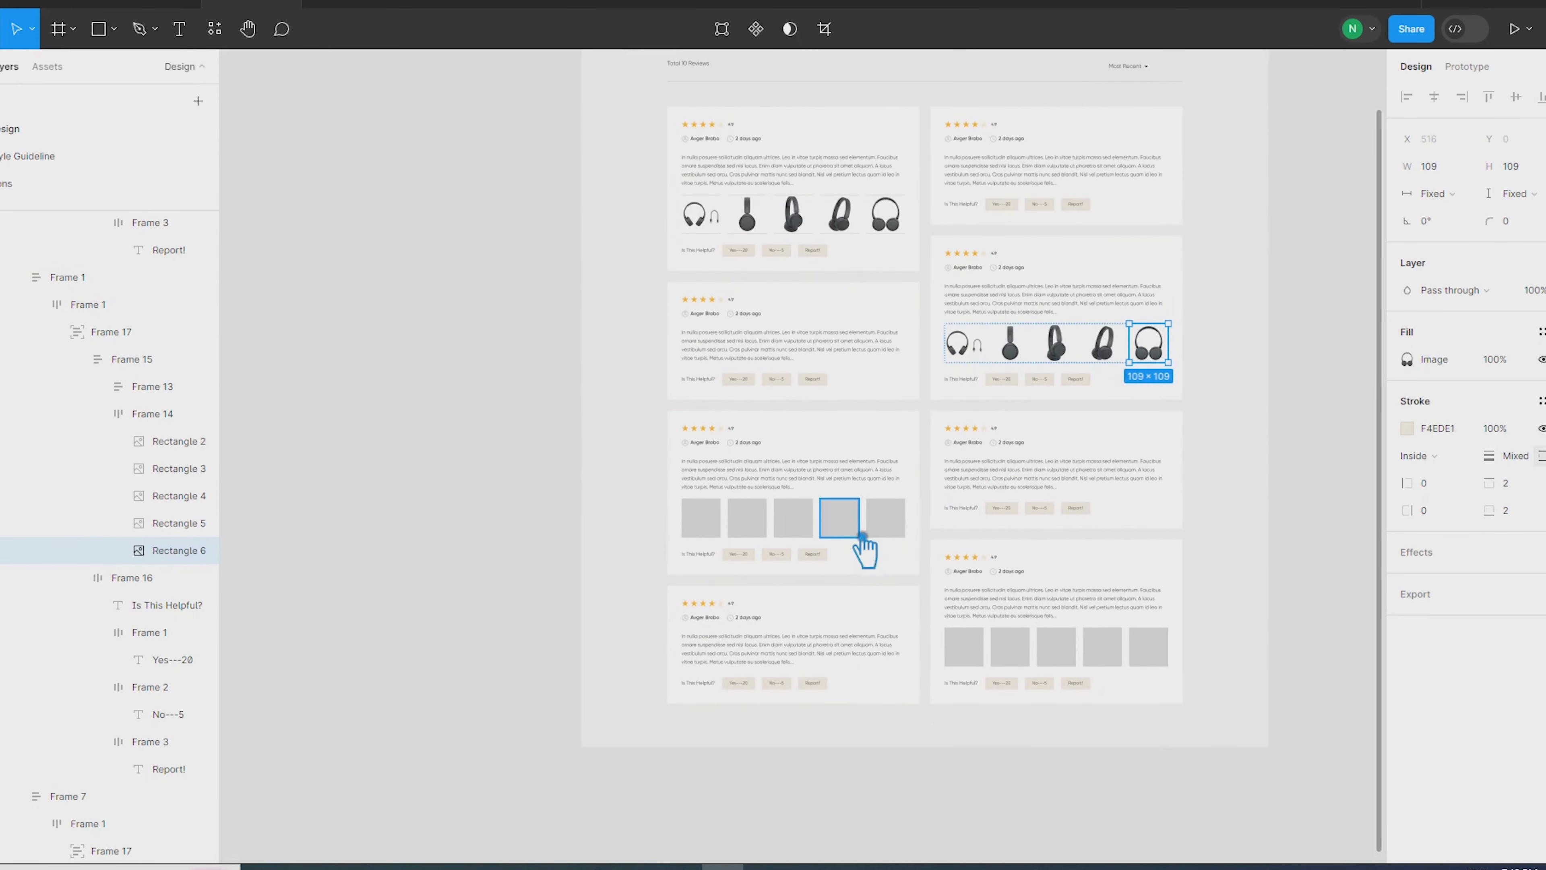
{"action": "left_click", "coordinate": [891, 524], "text": "ctrl"}
{"action": "key", "text": "ctrl+alt+v"}
{"action": "left_click", "coordinate": [1104, 346], "text": "ctrl"}
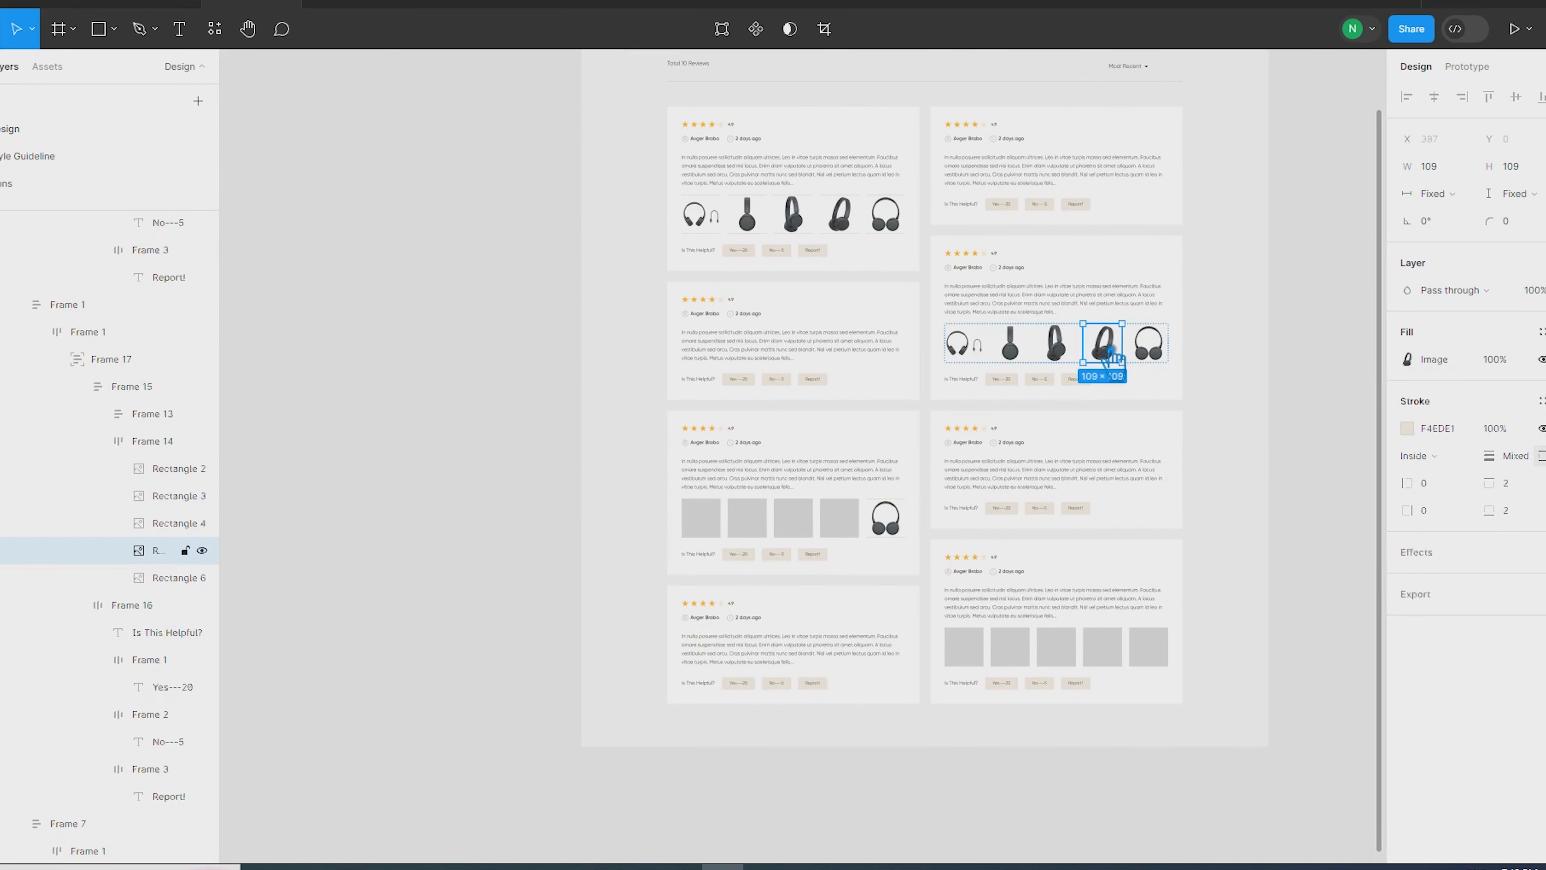
{"action": "left_click", "coordinate": [852, 528], "text": "ctrl"}
{"action": "key", "text": "ctrl+alt+v"}
Copy the third, second and first image properties from the right column's second card onto the left column's third card placeholders
{"action": "left_click", "coordinate": [1067, 347], "text": "ctrl"}
{"action": "key", "text": "ctrl+alt+c"}
{"action": "left_click", "coordinate": [809, 525], "text": "ctrl"}
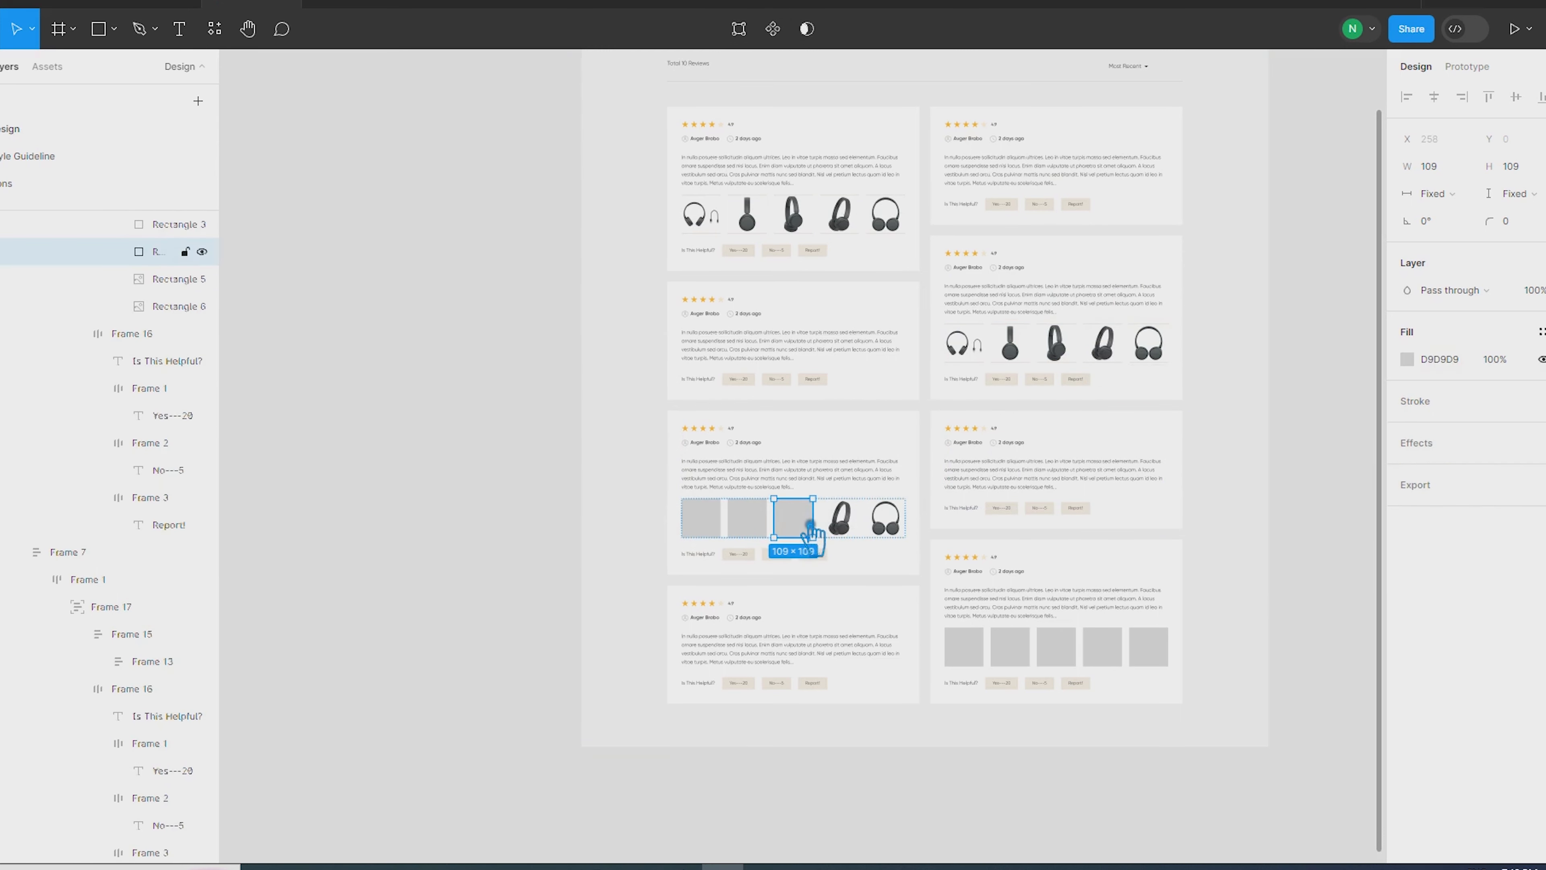
{"action": "key", "text": "ctrl+alt+v"}
{"action": "left_click", "coordinate": [1010, 347], "text": "ctrl"}
{"action": "key", "text": "ctrl+alt+c"}
{"action": "left_click", "coordinate": [761, 525], "text": "ctrl"}
{"action": "key", "text": "ctrl+alt+v"}
{"action": "left_click", "coordinate": [963, 344], "text": "ctrl"}
{"action": "key", "text": "ctrl+alt+c"}
{"action": "left_click", "coordinate": [700, 518], "text": "ctrl"}
{"action": "key", "text": "ctrl+alt+v"}
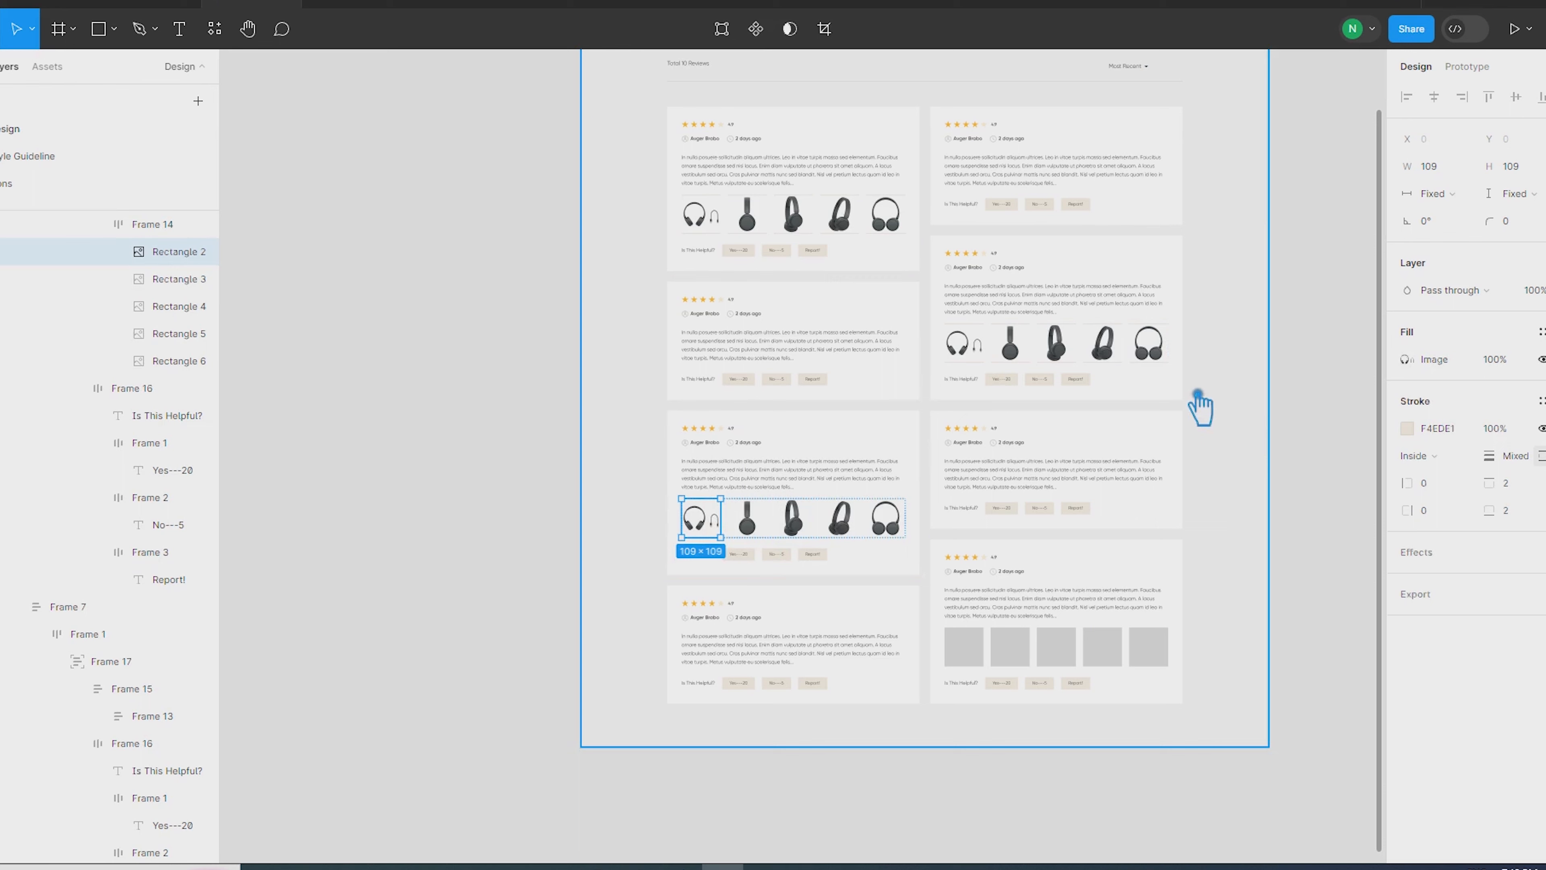
Apply the first and second headphone image properties to the matching placeholders of the right column's fourth card
{"action": "left_click", "coordinate": [976, 655], "text": "ctrl"}
{"action": "key", "text": "ctrl+alt+v"}
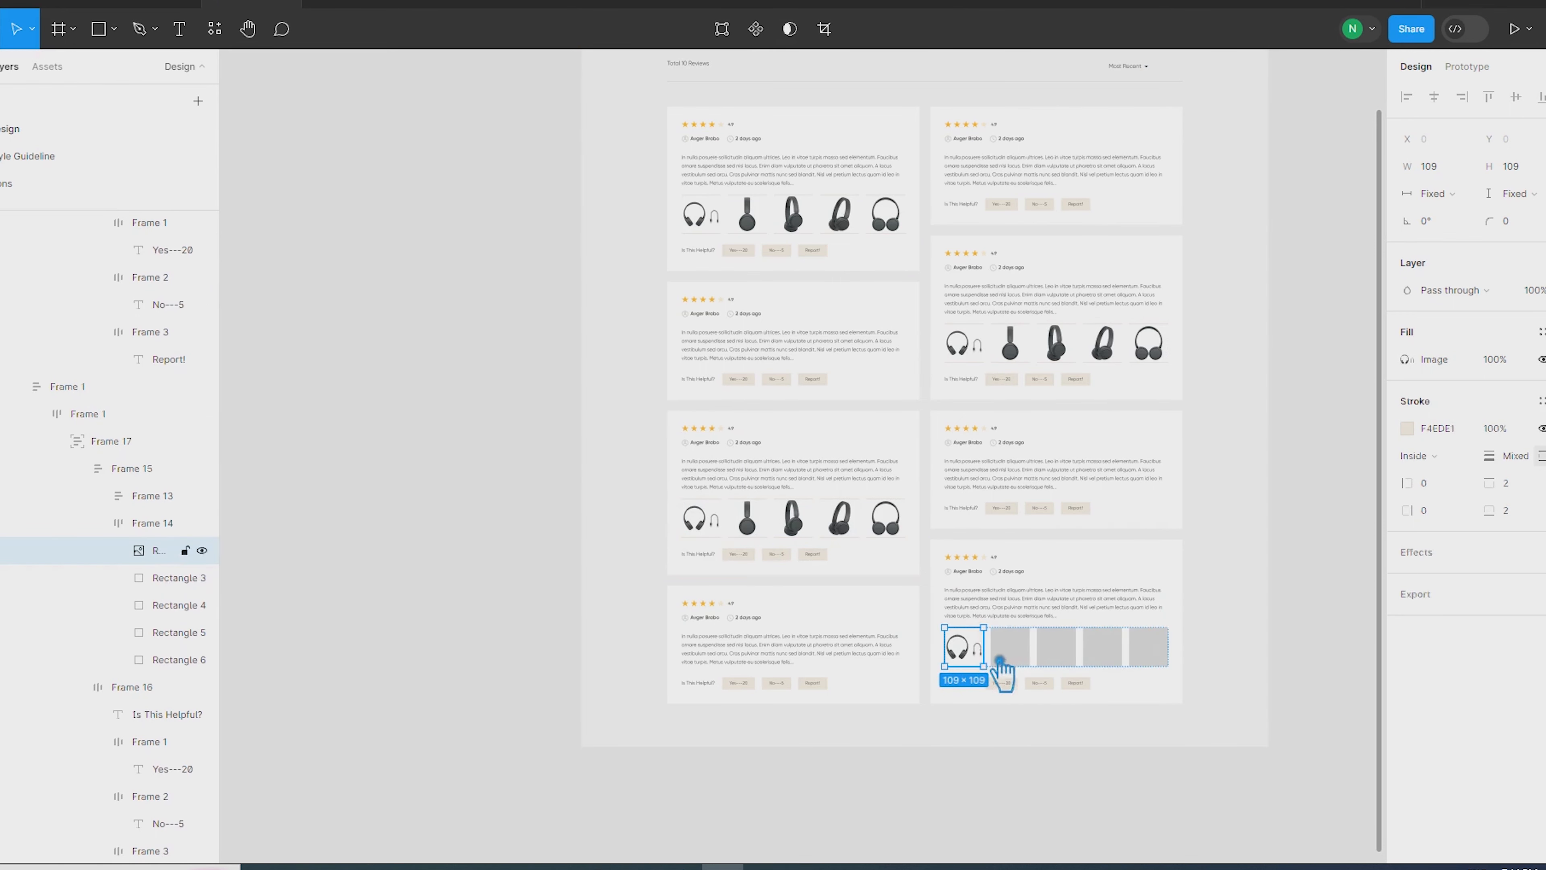
{"action": "left_click", "coordinate": [747, 519], "text": "ctrl"}
{"action": "key", "text": "ctrl+alt+c"}
{"action": "left_click", "coordinate": [1010, 647], "text": "ctrl"}
{"action": "key", "text": "ctrl+alt+v"}
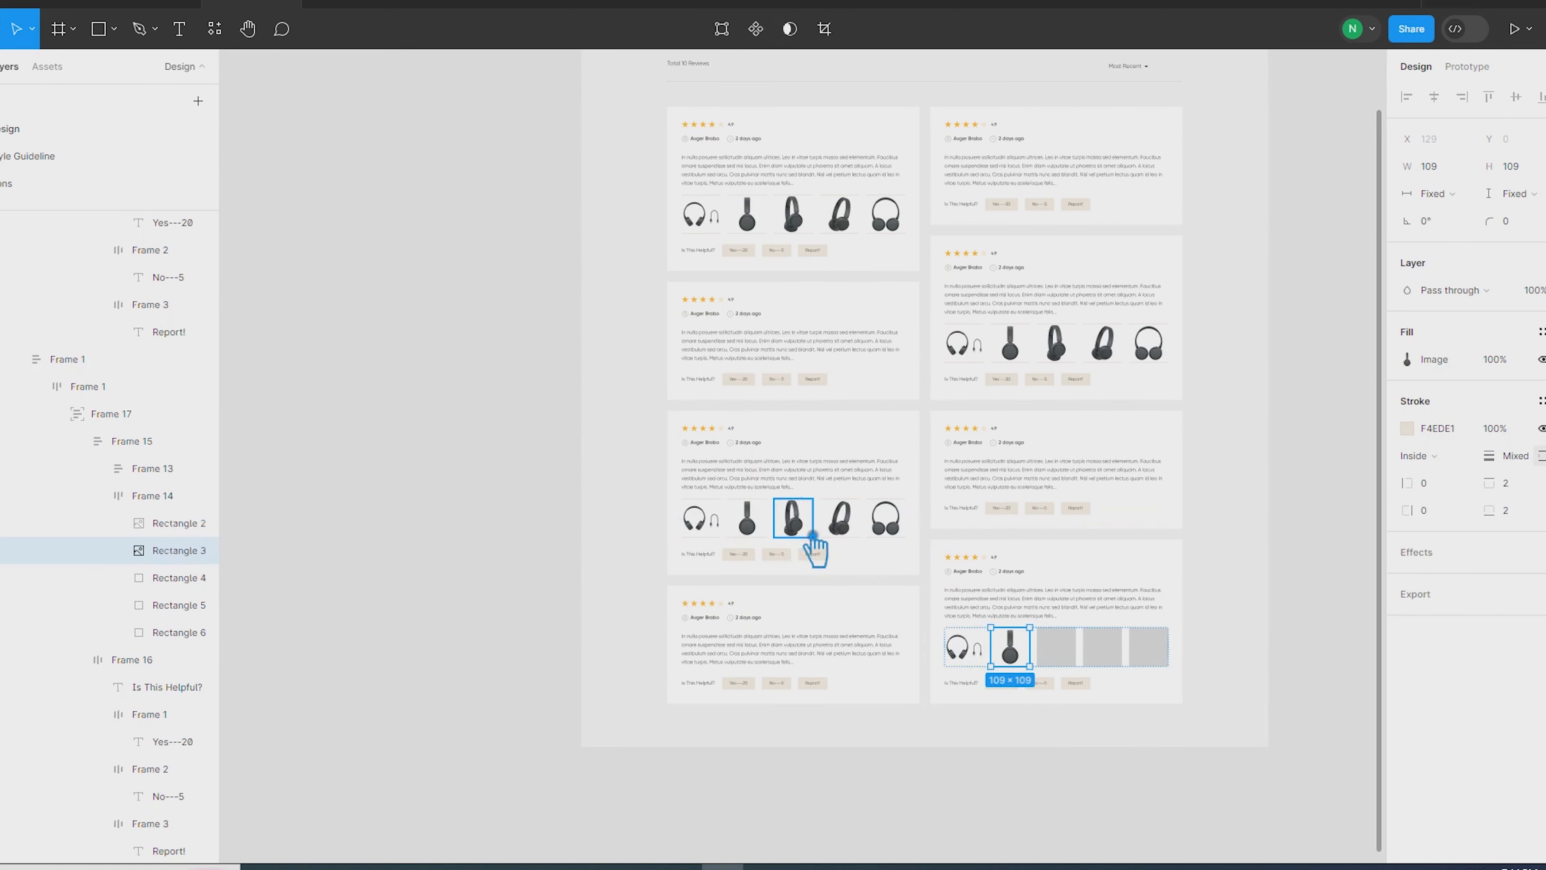
Copy the left column's third card's third and fourth image properties onto the matching placeholders of the right column's fourth card
{"action": "left_click", "coordinate": [792, 519], "text": "ctrl"}
{"action": "key", "text": "ctrl+alt+c"}
{"action": "left_click", "coordinate": [1058, 648], "text": "ctrl"}
{"action": "key", "text": "ctrl+alt+v"}
{"action": "left_click", "coordinate": [840, 518], "text": "ctrl"}
{"action": "key", "text": "ctrl+alt+c"}
{"action": "left_click", "coordinate": [1102, 647], "text": "ctrl"}
{"action": "key", "text": "ctrl+alt+v"}
Copy the fifth headphone image's properties onto the last placeholder of the right column's fourth card and clear the selection
{"action": "left_click", "coordinate": [885, 518], "text": "ctrl"}
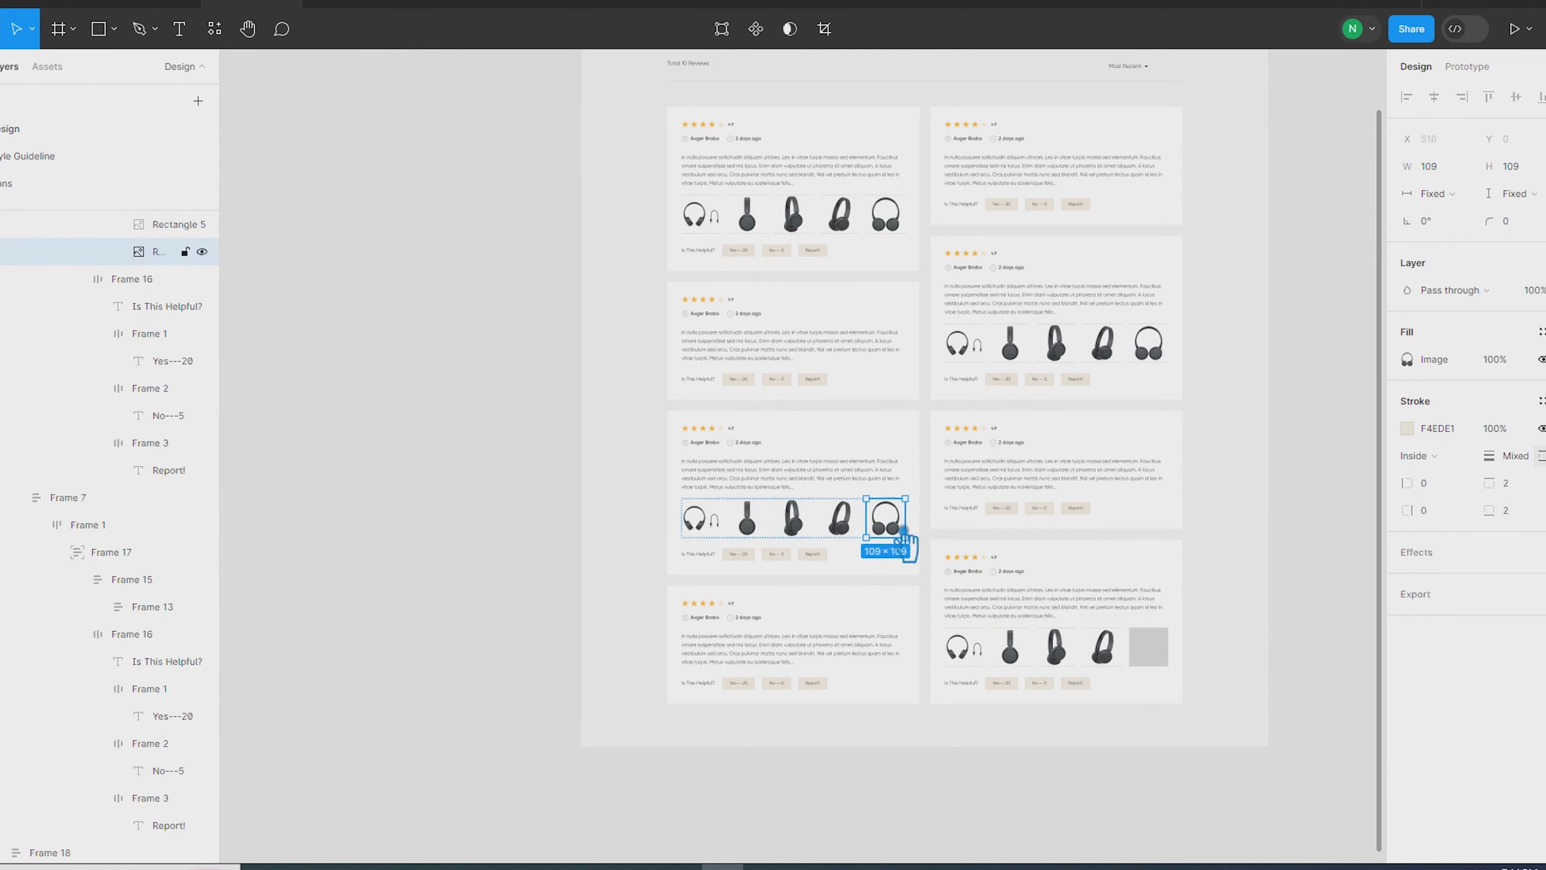
{"action": "key", "text": "ctrl+alt+c"}
{"action": "left_click", "coordinate": [1162, 658], "text": "ctrl"}
{"action": "key", "text": "ctrl+alt+v"}
{"action": "left_click", "coordinate": [1336, 660]}
{"action": "scroll", "coordinate": [1236, 690], "scroll_direction": "up", "scroll_amount": 5}
{"action": "scroll", "coordinate": [1241, 677], "scroll_direction": "down", "scroll_amount": 2}
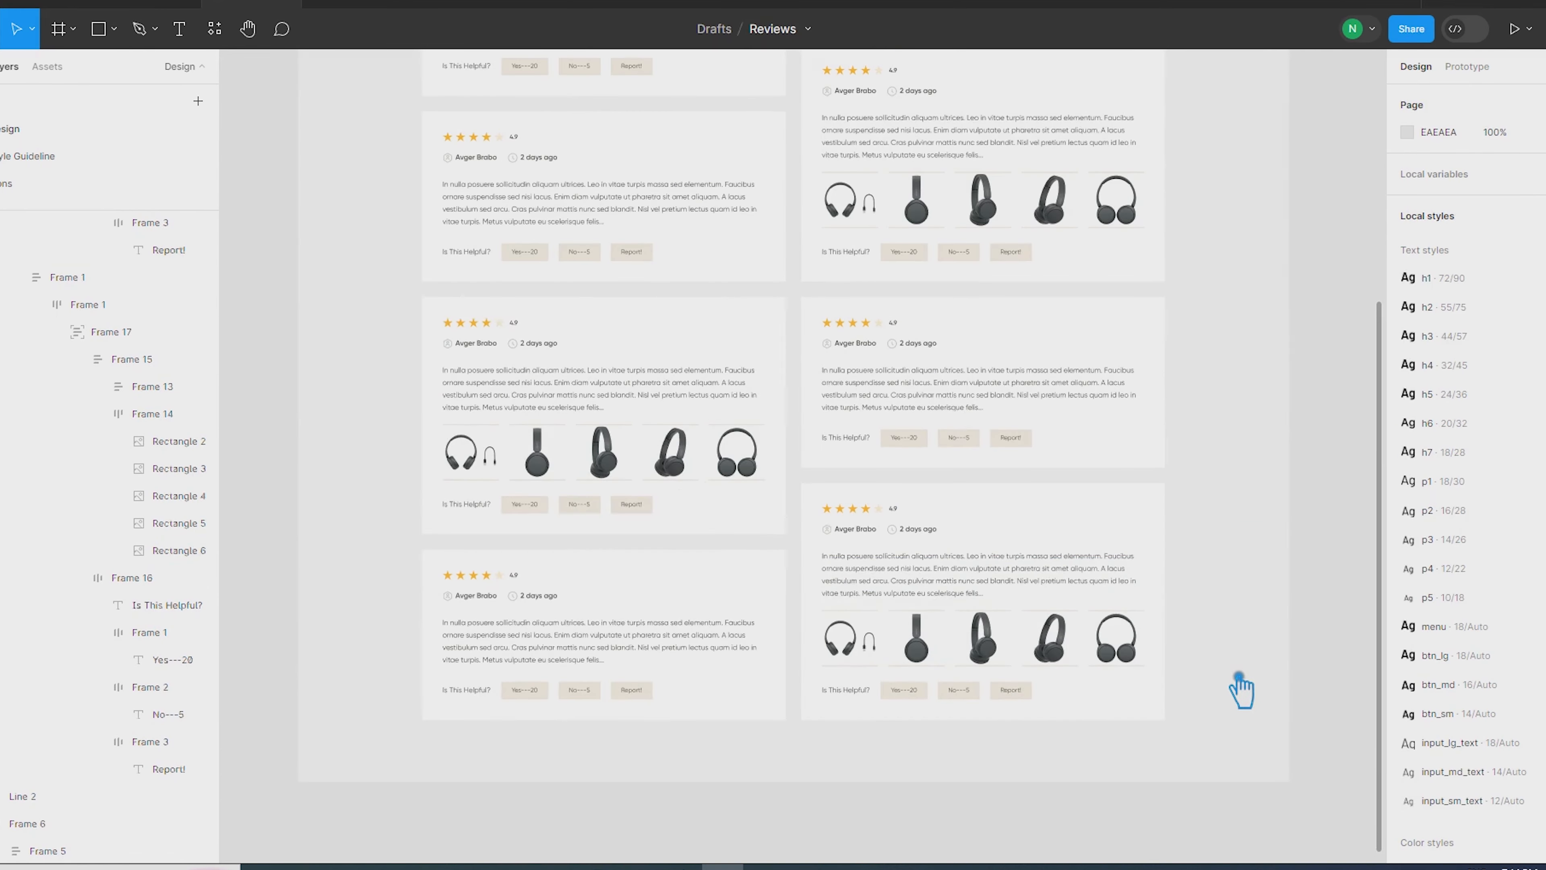
{"action": "scroll", "coordinate": [913, 664], "scroll_direction": "up", "scroll_amount": 3}
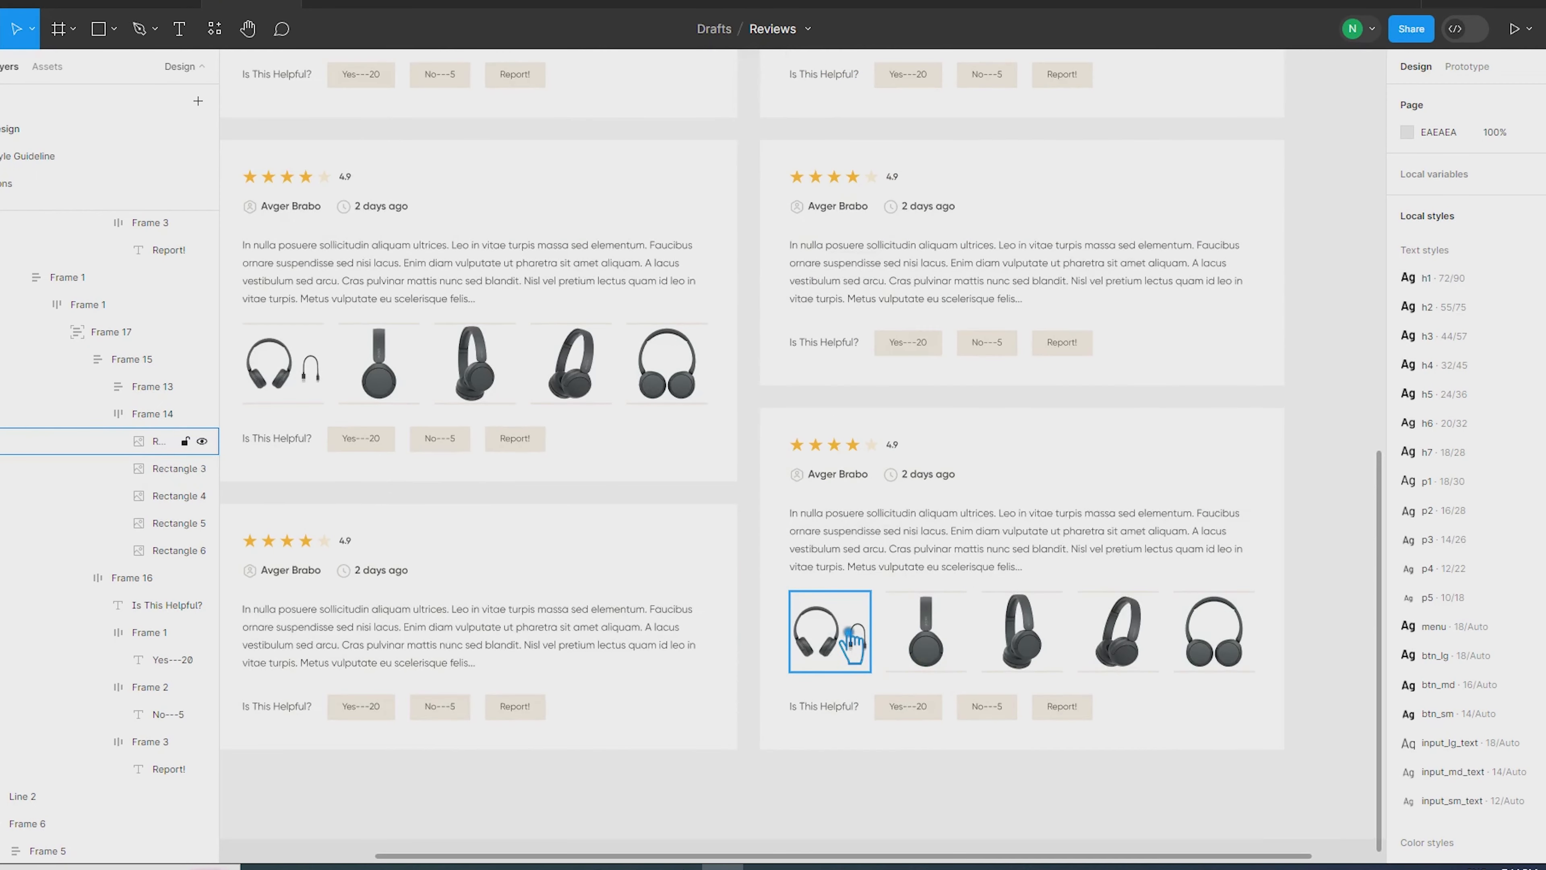
{"action": "left_click", "coordinate": [852, 639]}
{"action": "left_click", "coordinate": [1357, 671]}
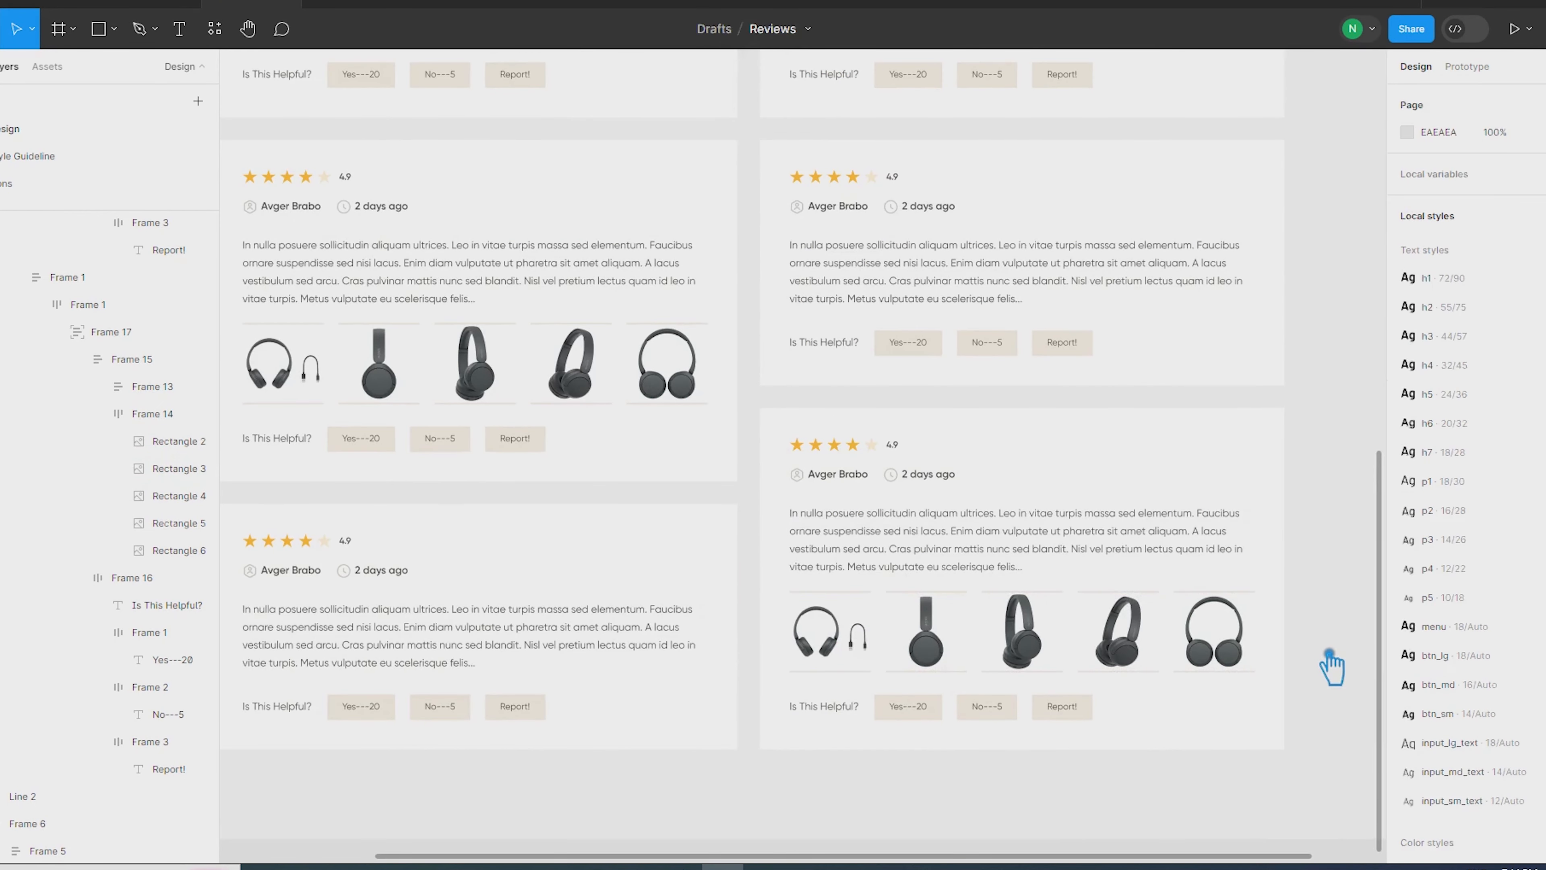